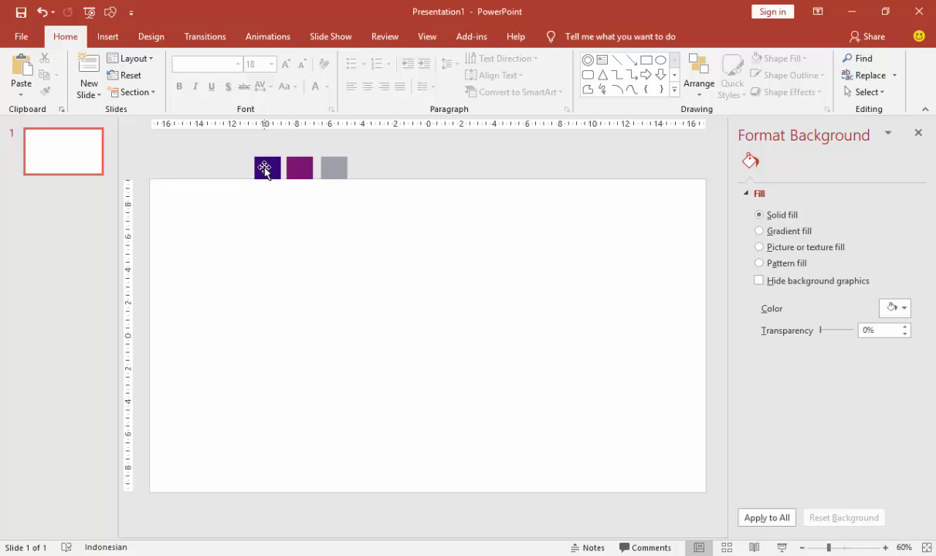
Step: Set the slide background to solid Black from the Theme Colors
click(300, 166)
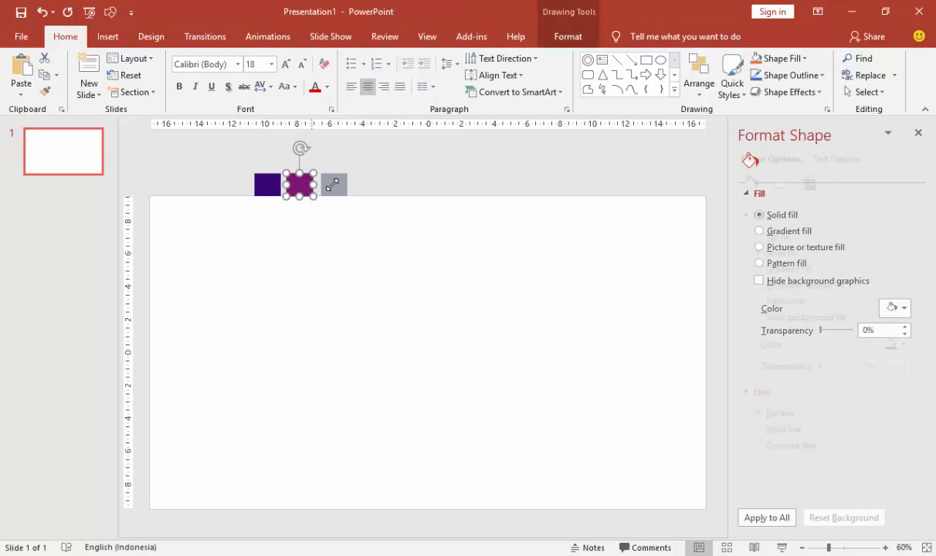
click(332, 184)
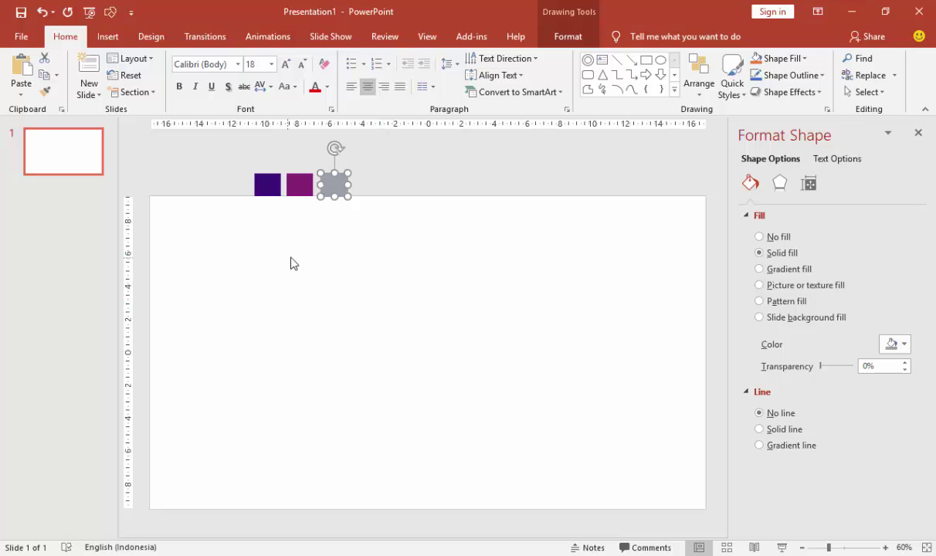
click(452, 346)
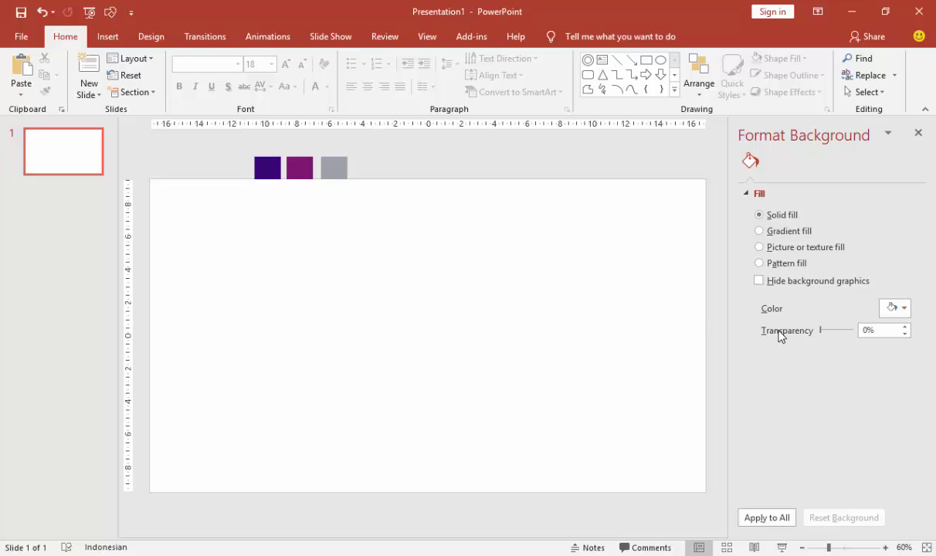
click(890, 309)
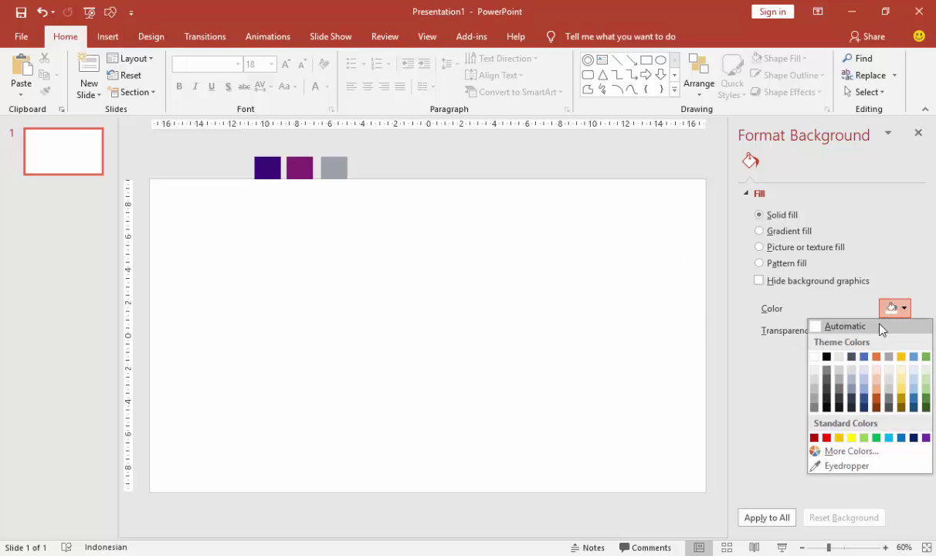
click(775, 354)
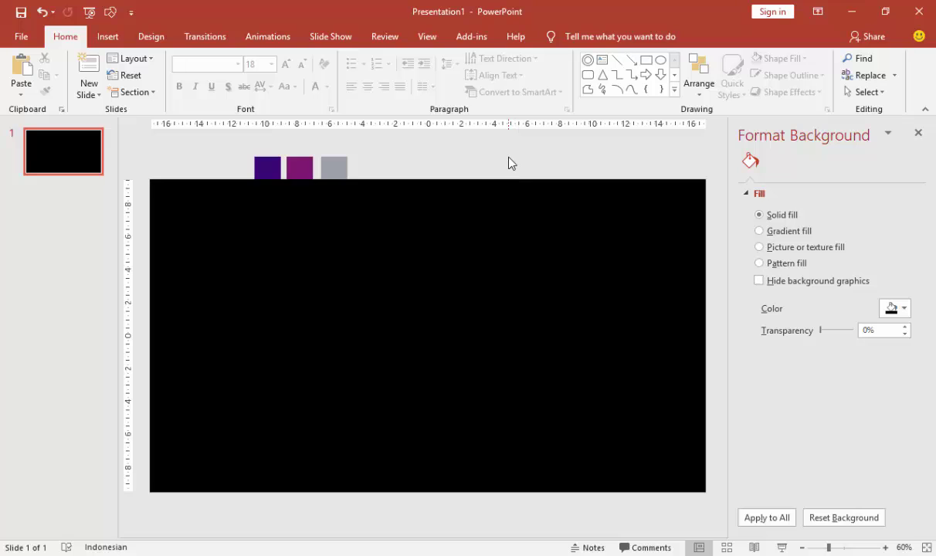
Step: Draw a rectangle over the slide's upper-right quarter
click(94, 38)
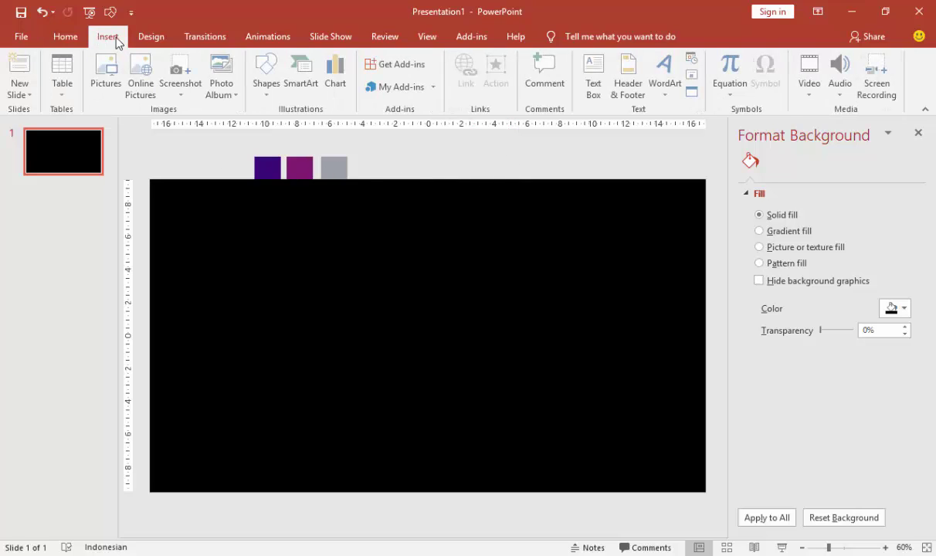
click(267, 77)
click(324, 125)
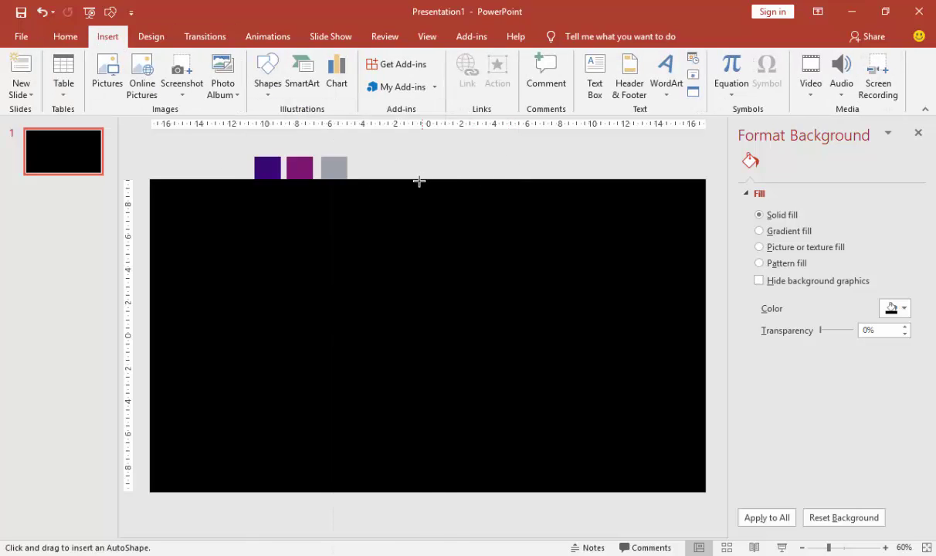
drag(417, 181, 703, 341)
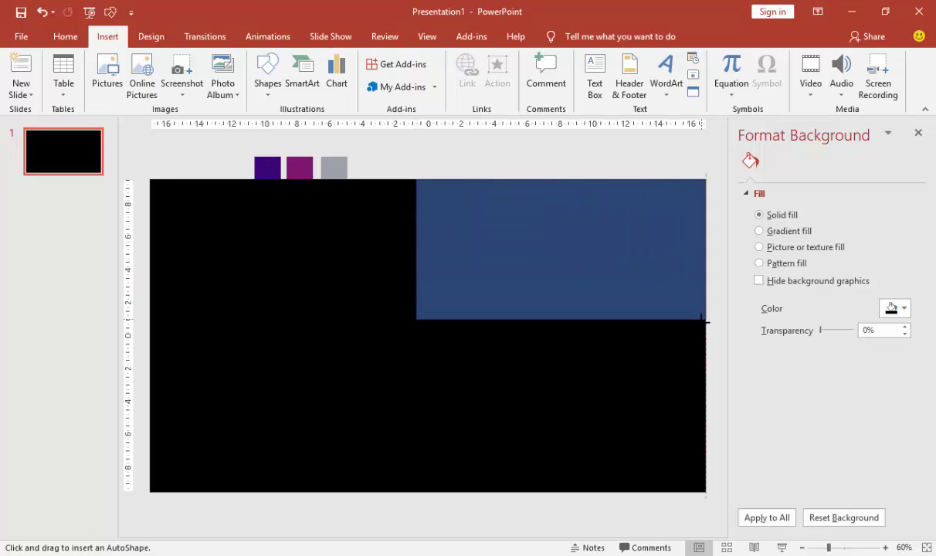
drag(703, 342, 706, 401)
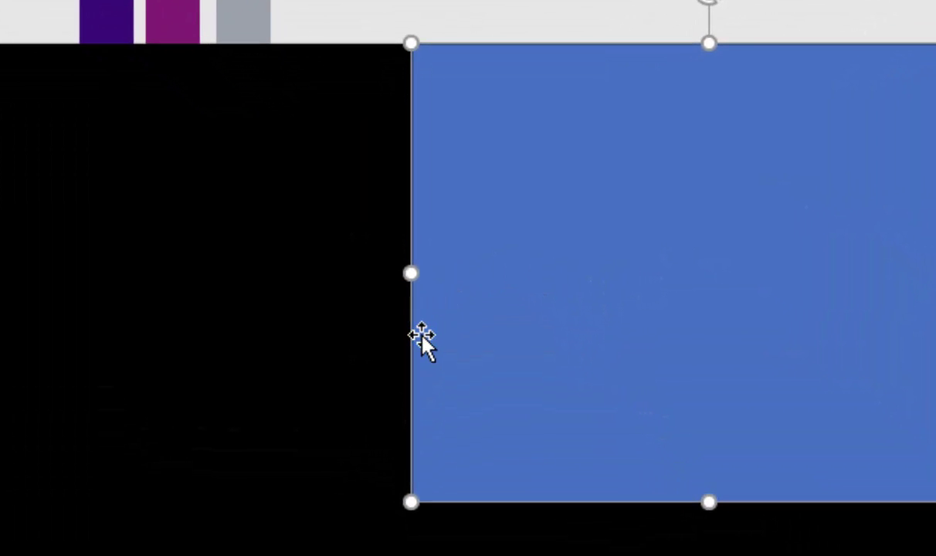
Step: In Edit Points, add extra points on the rectangle's left and bottom edges
right_click(413, 328)
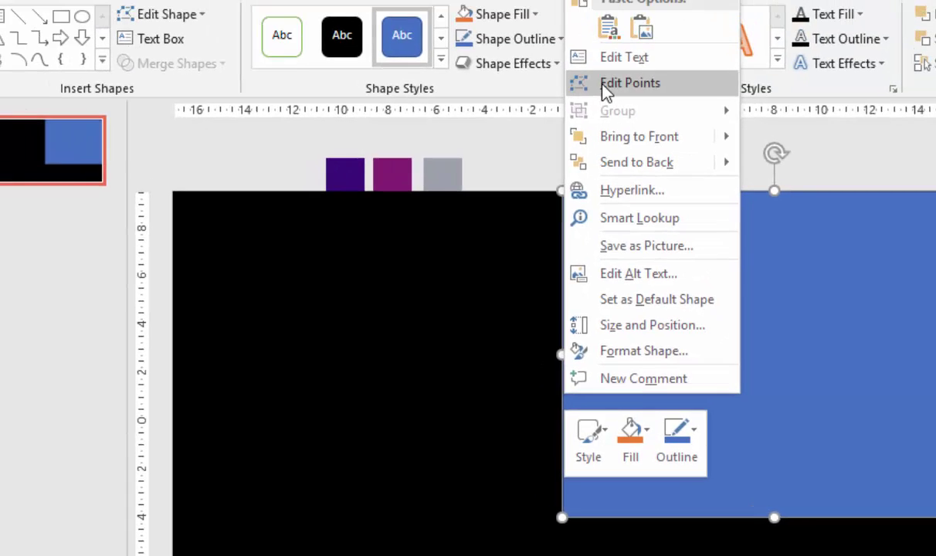
click(603, 85)
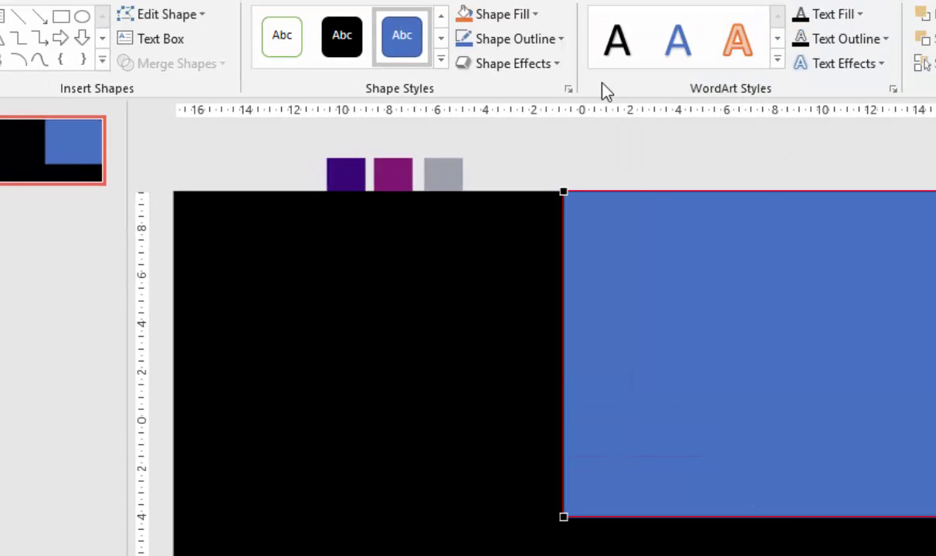
right_click(562, 299)
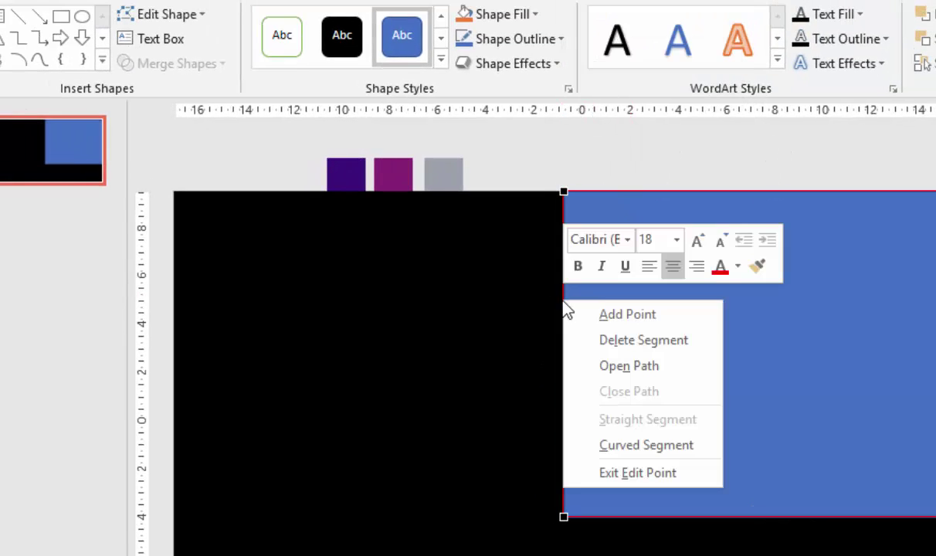
click(576, 317)
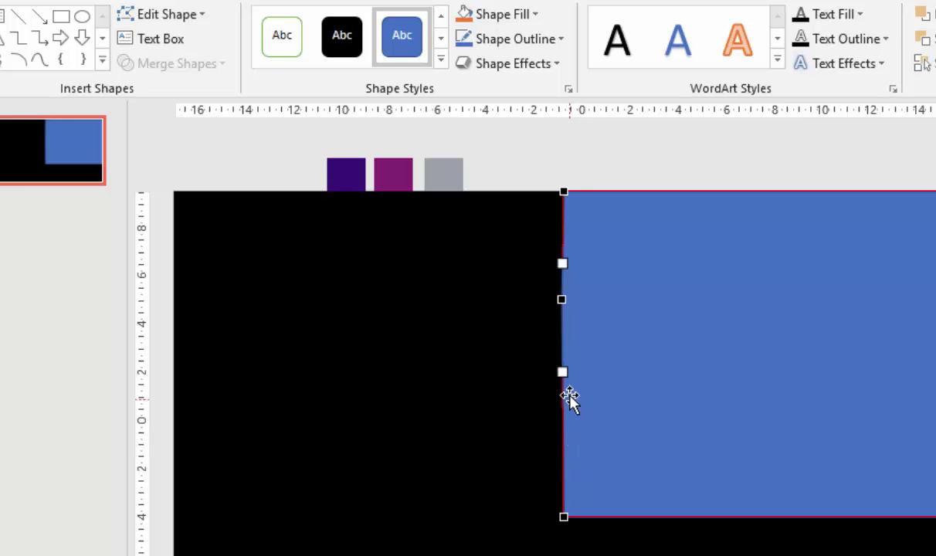
right_click(562, 302)
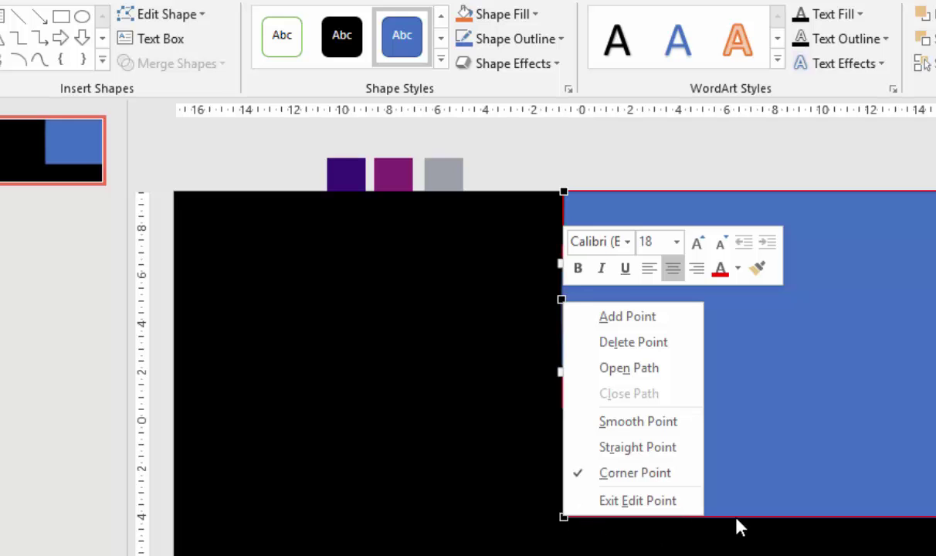
key(Escape)
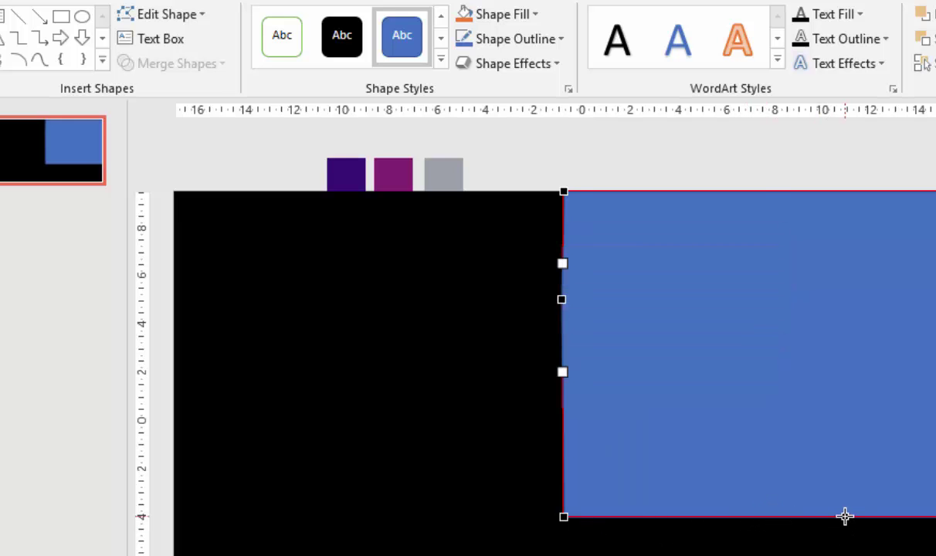
right_click(844, 516)
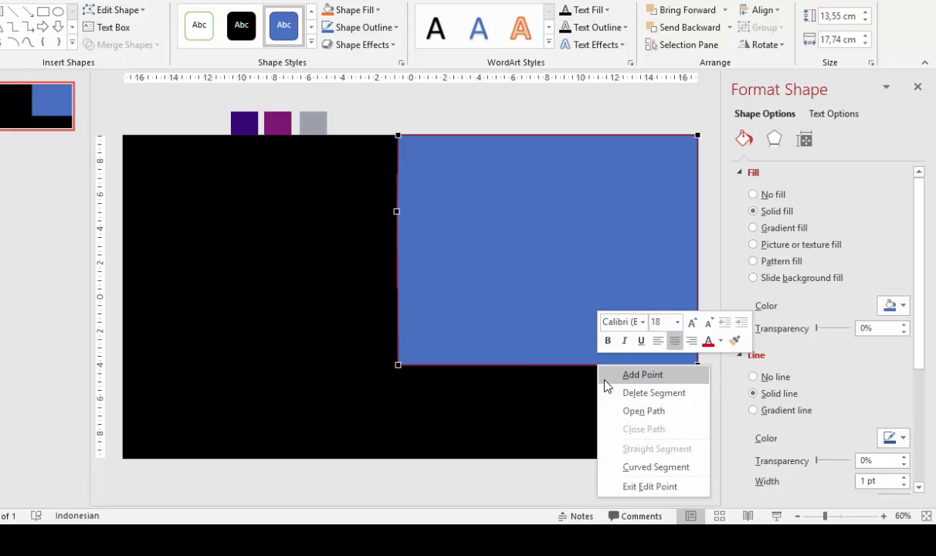
click(865, 509)
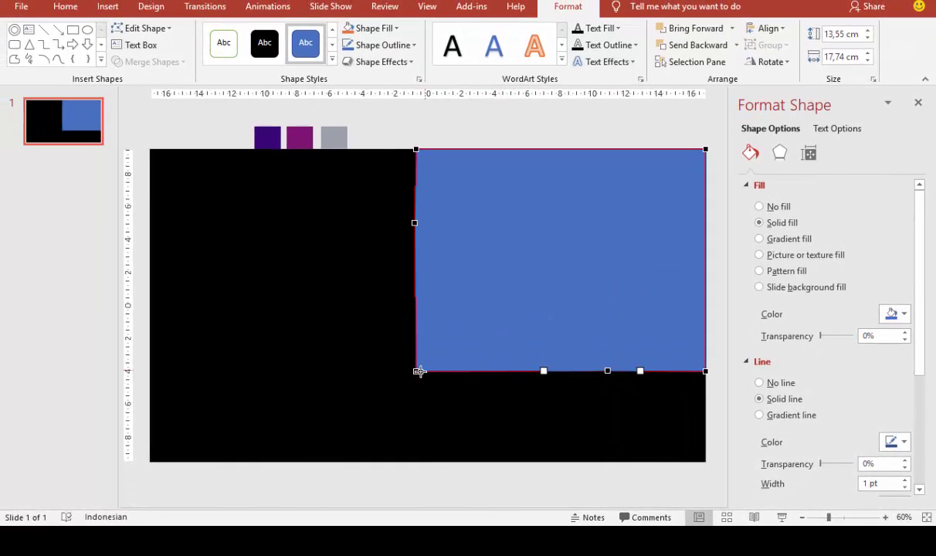
Step: Pull the shape's lower-left corner into a diagonal slope and resume point editing
mouse_move(415, 372)
mouse_down()
mouse_move(516, 248)
mouse_move(430, 227)
mouse_up()
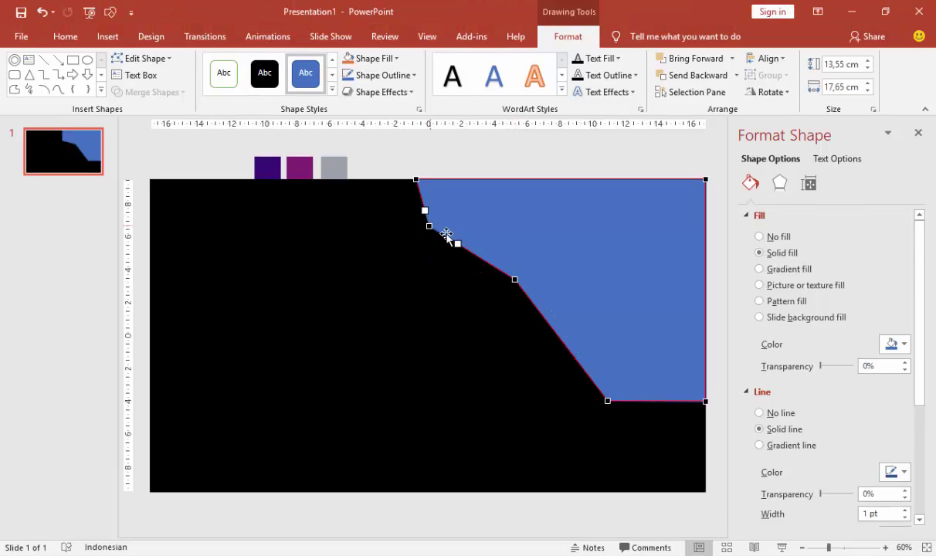
right_click(477, 254)
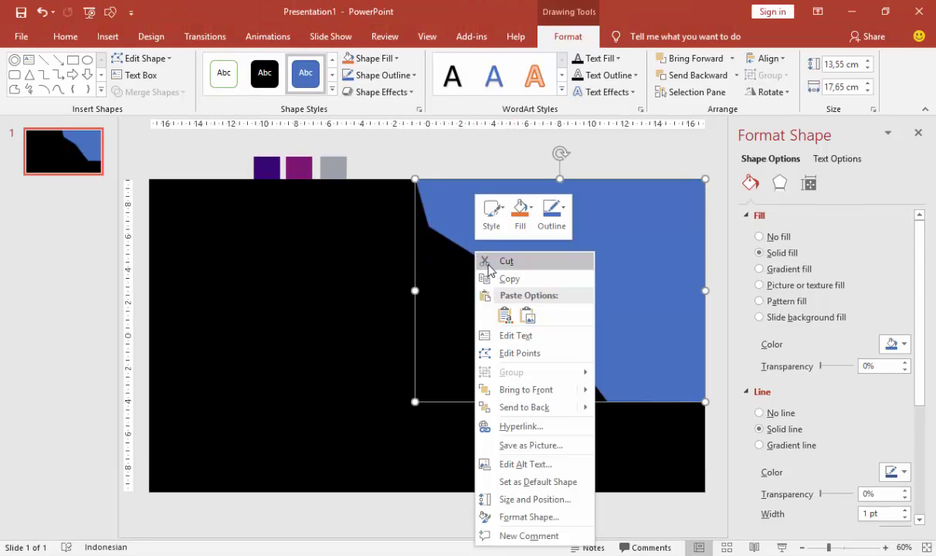
click(455, 236)
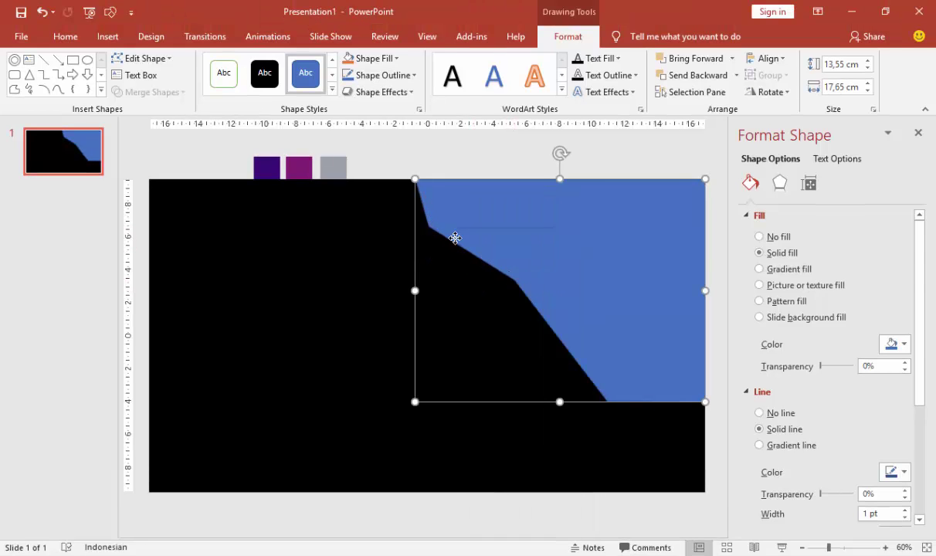
right_click(456, 237)
click(494, 313)
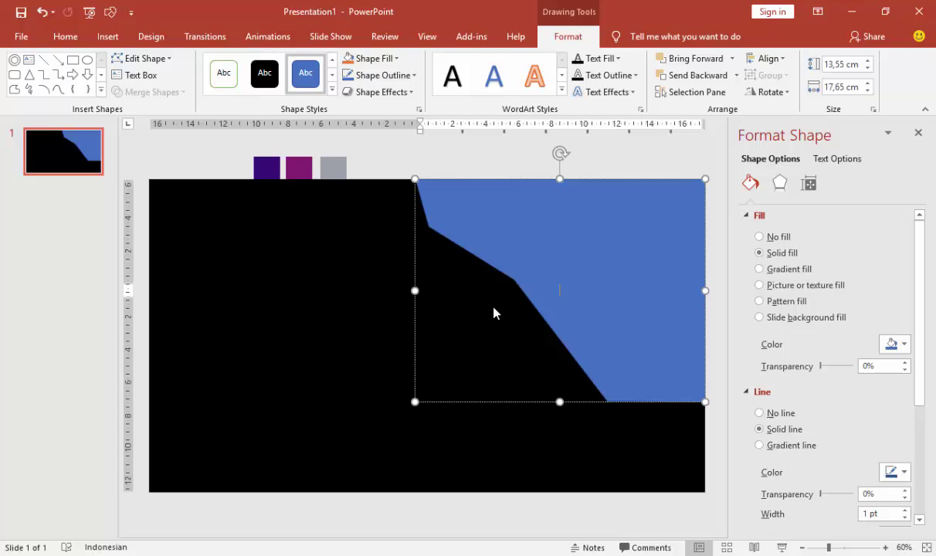
right_click(485, 255)
click(519, 357)
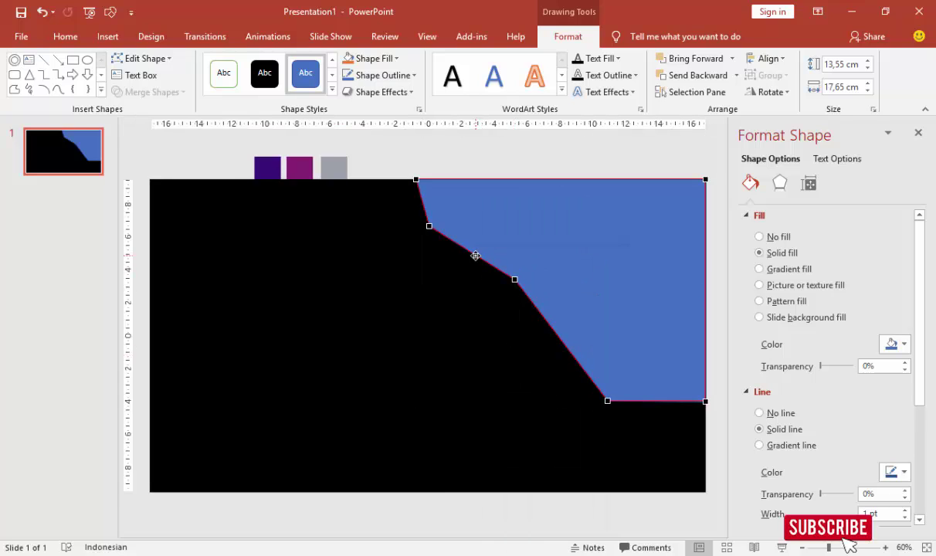
Step: Add and drag points along the diagonal edge to form steps
right_click(476, 256)
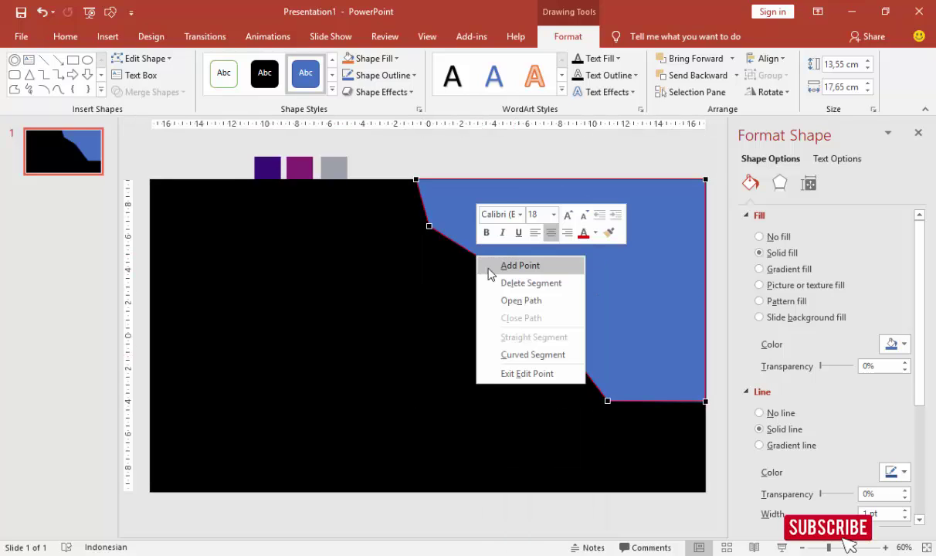
click(510, 266)
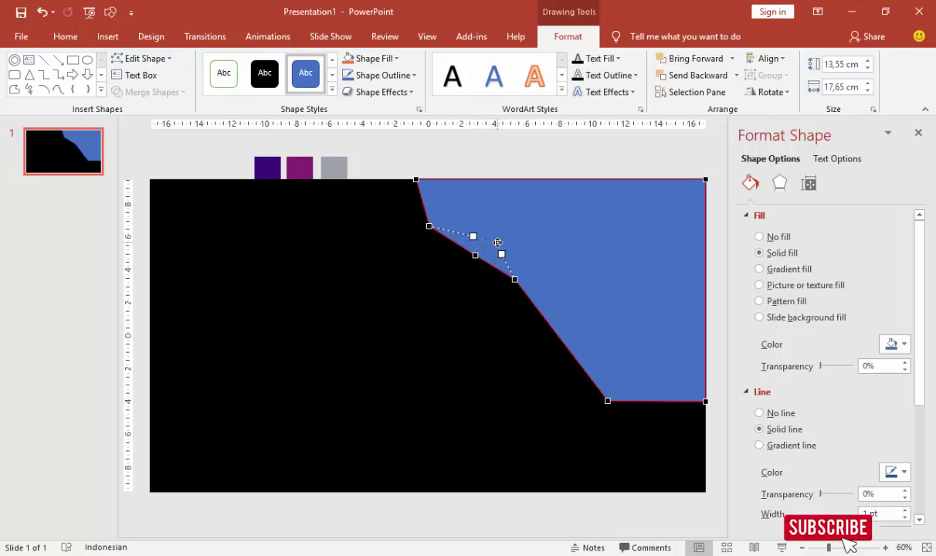
drag(497, 243, 495, 242)
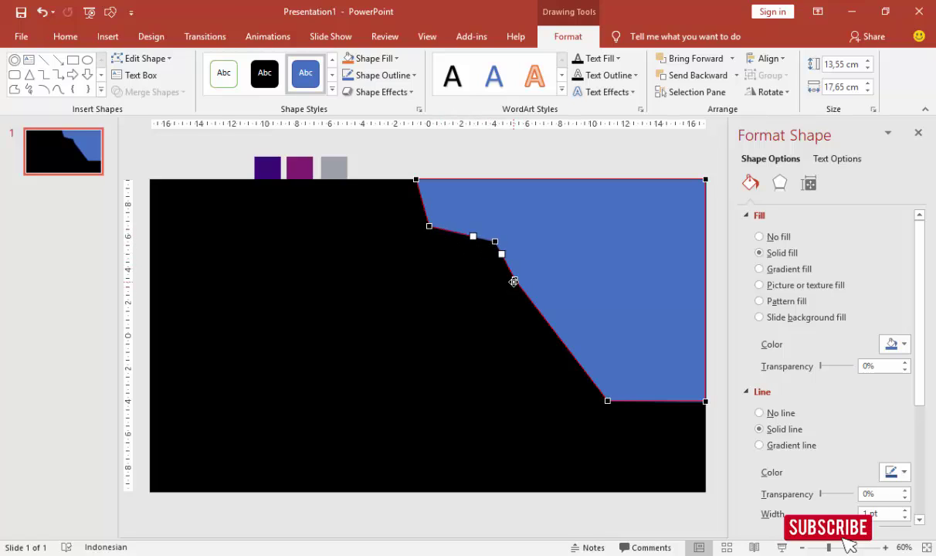
drag(513, 282, 500, 275)
right_click(533, 312)
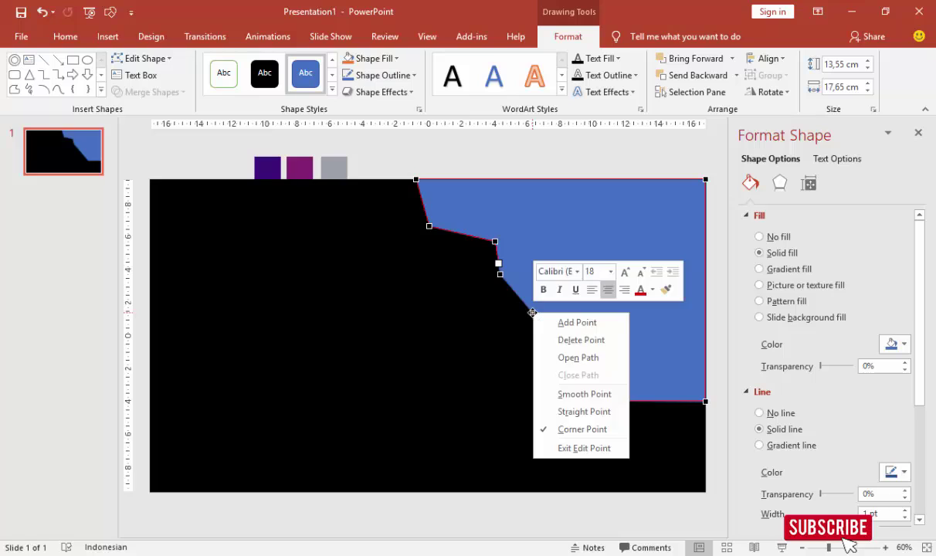
click(553, 322)
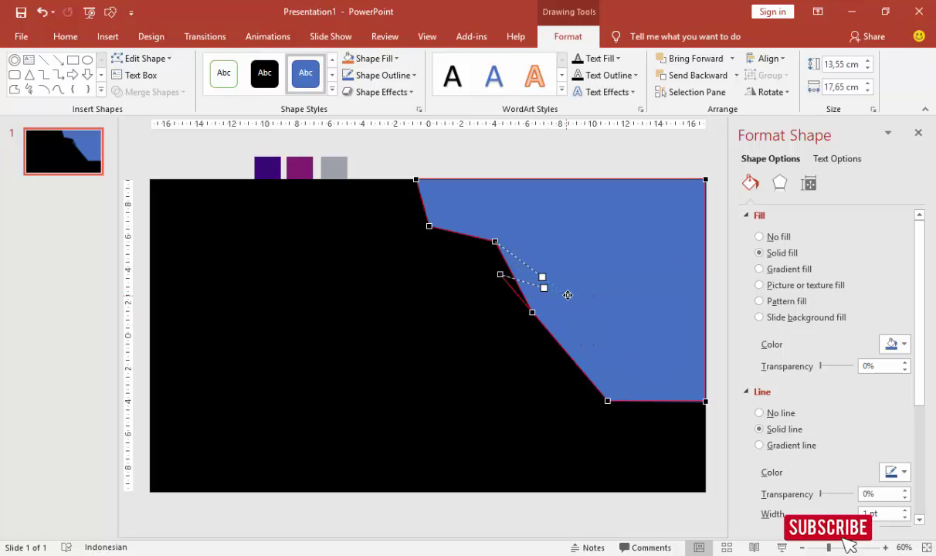
drag(533, 312, 570, 291)
mouse_move(501, 276)
mouse_down()
mouse_move(602, 331)
mouse_move(519, 292)
mouse_up()
drag(602, 330, 591, 317)
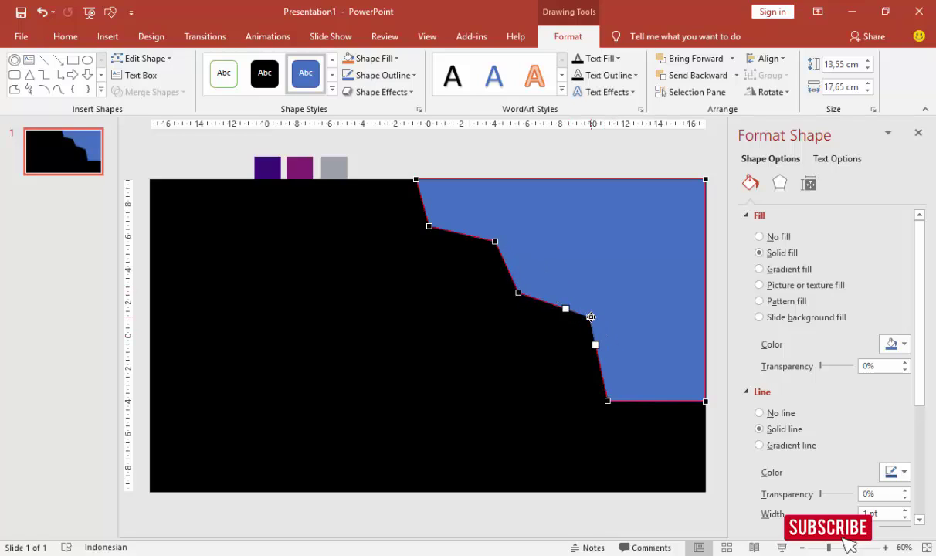
Step: Adjust the lower corner and add a bottom-edge point to finish the stepped edge
drag(608, 401, 635, 377)
right_click(653, 381)
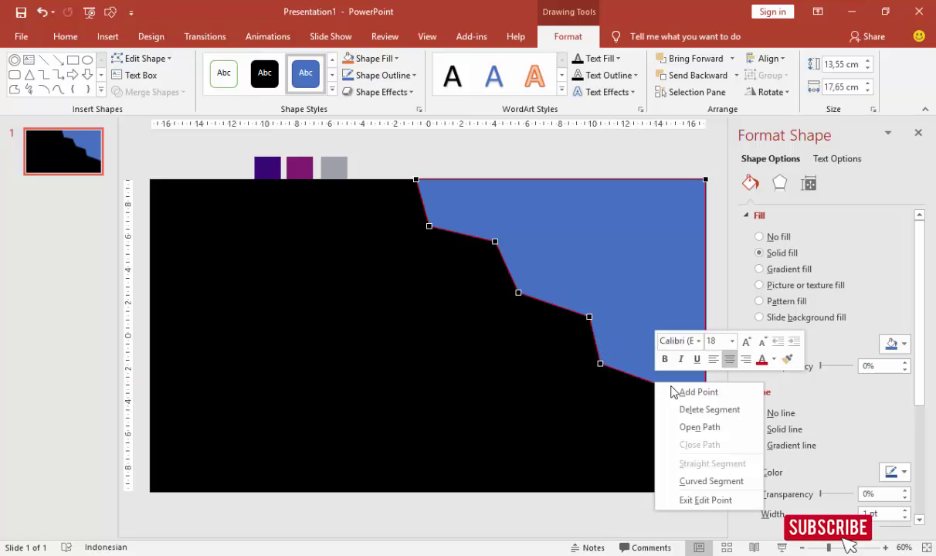
click(674, 389)
drag(651, 384, 662, 370)
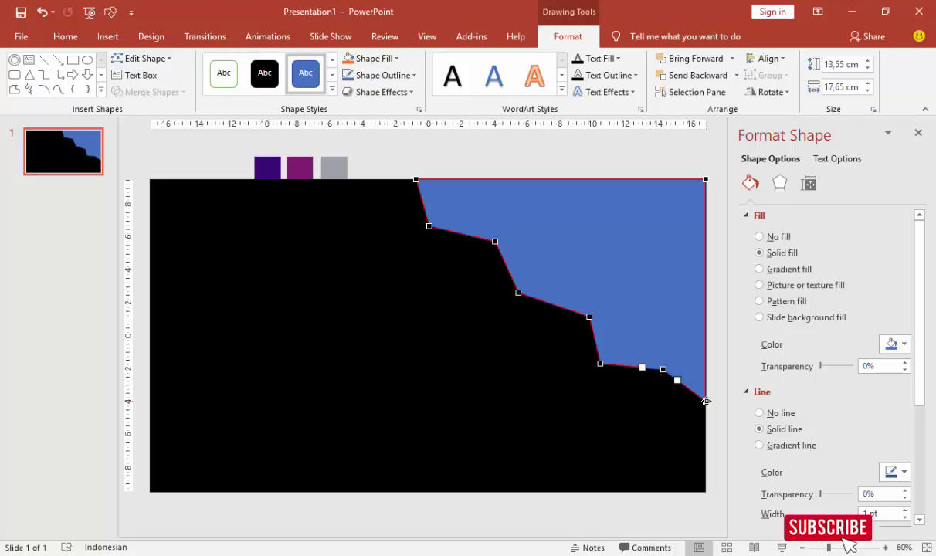
click(556, 160)
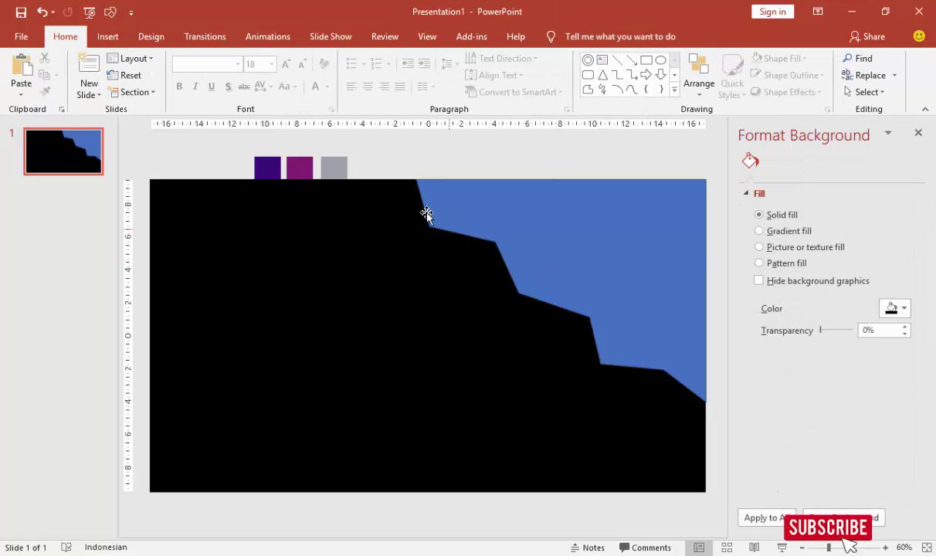
Step: Refine the stepped edge's points and set the shape's line to No line
right_click(477, 220)
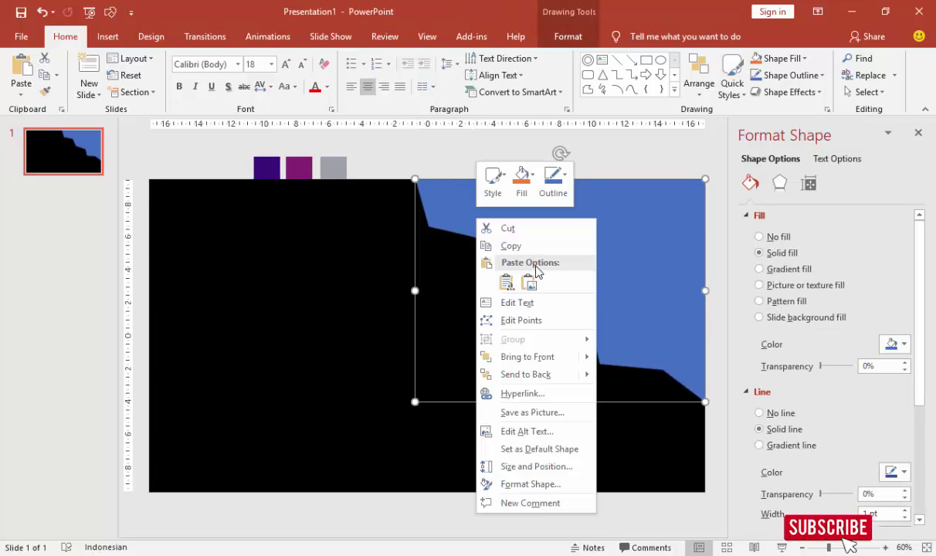
click(533, 321)
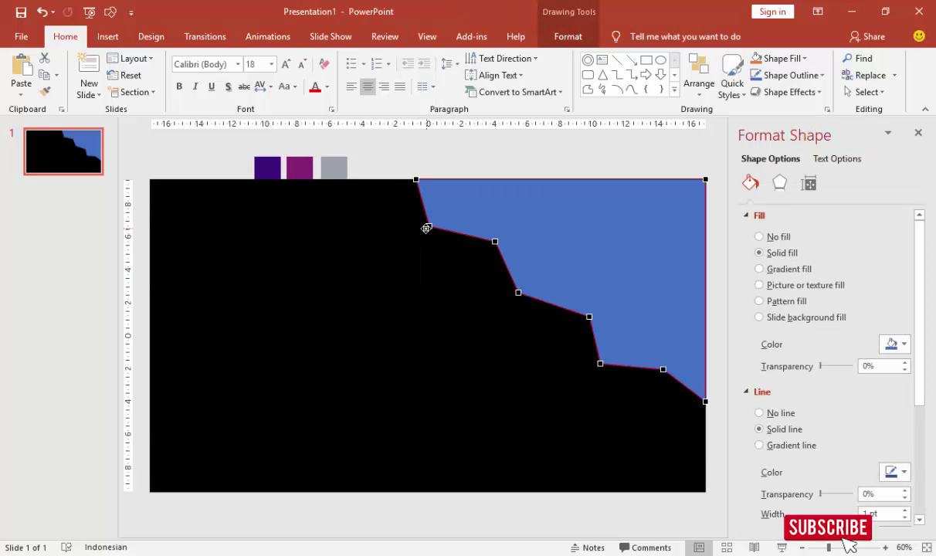
click(532, 157)
click(567, 234)
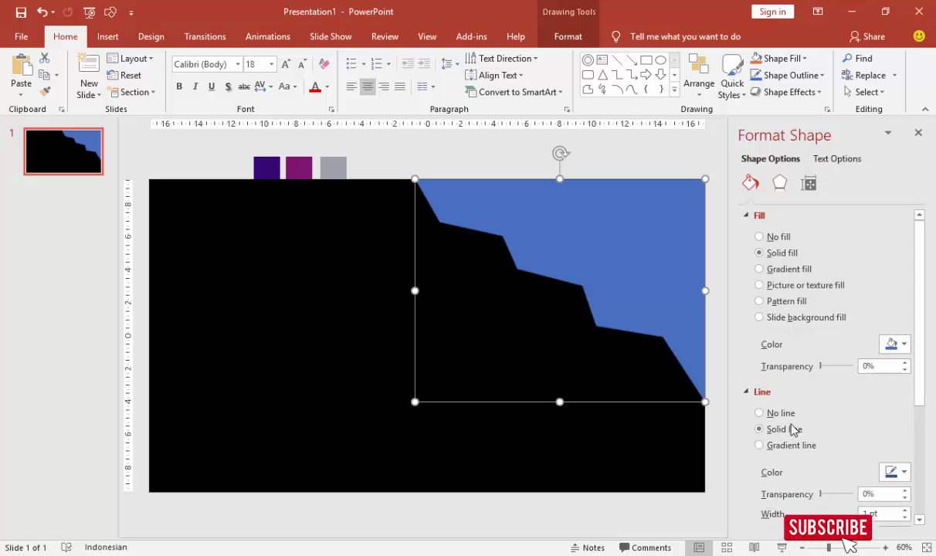
click(783, 416)
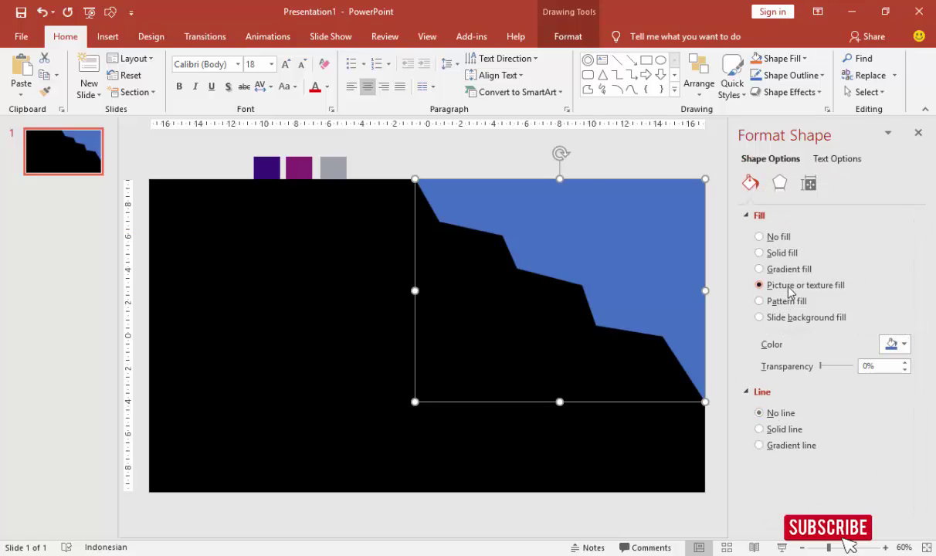
Step: Fill the shape with the picture file pexels-photo-730256
click(797, 363)
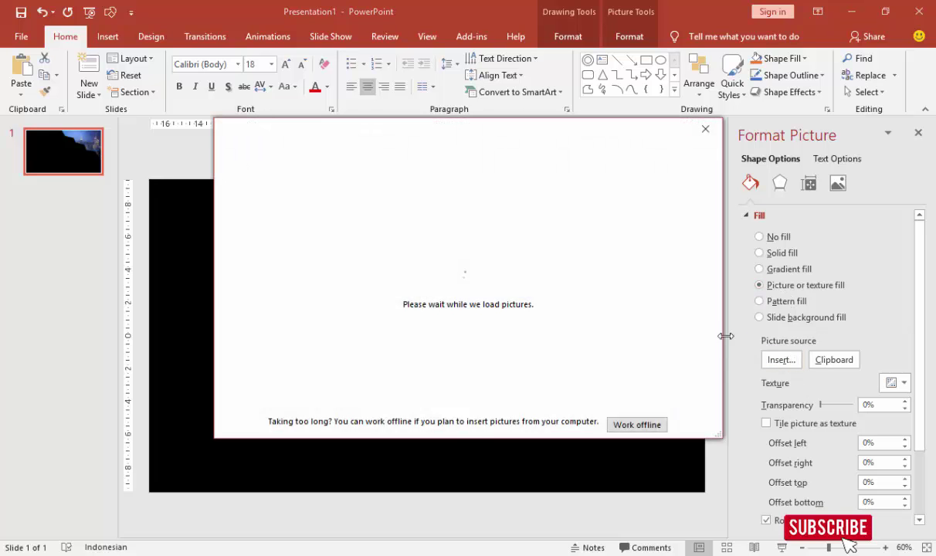
click(403, 211)
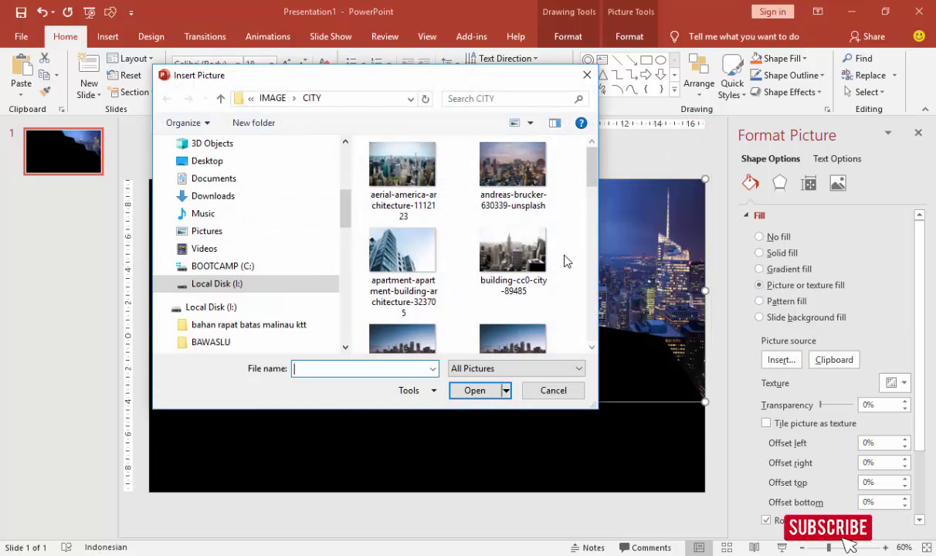
scroll(543, 261, down, 5)
scroll(532, 246, down, 3)
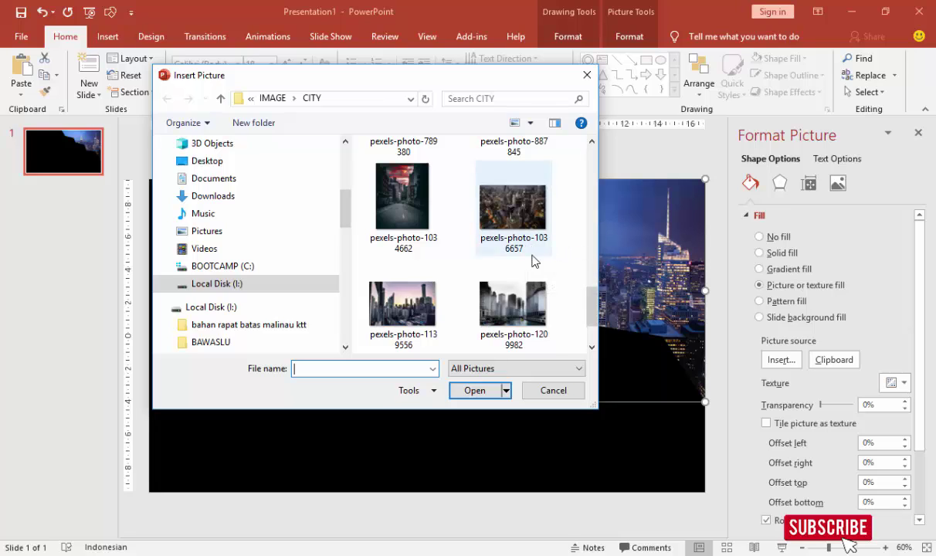
scroll(494, 326, down, 3)
scroll(461, 326, up, 2)
scroll(461, 326, up, 3)
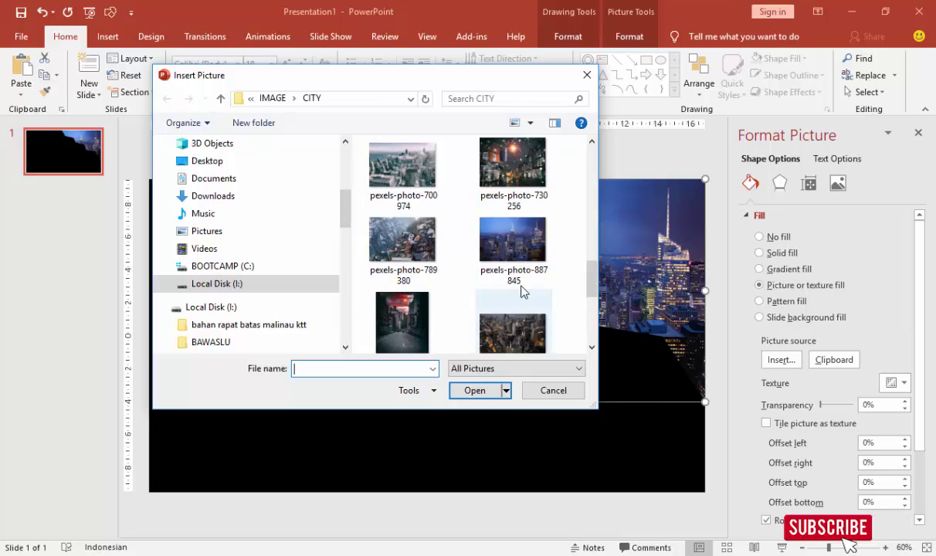
click(512, 164)
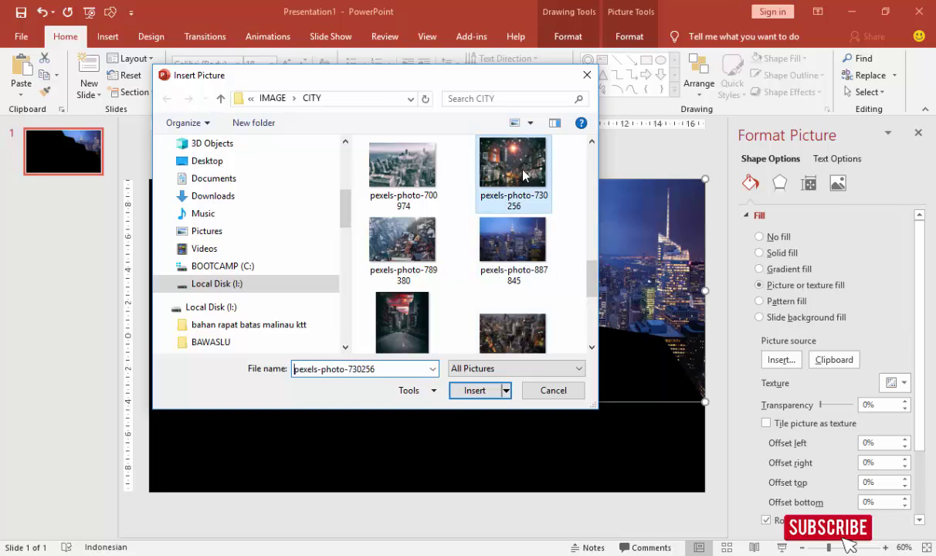
click(475, 390)
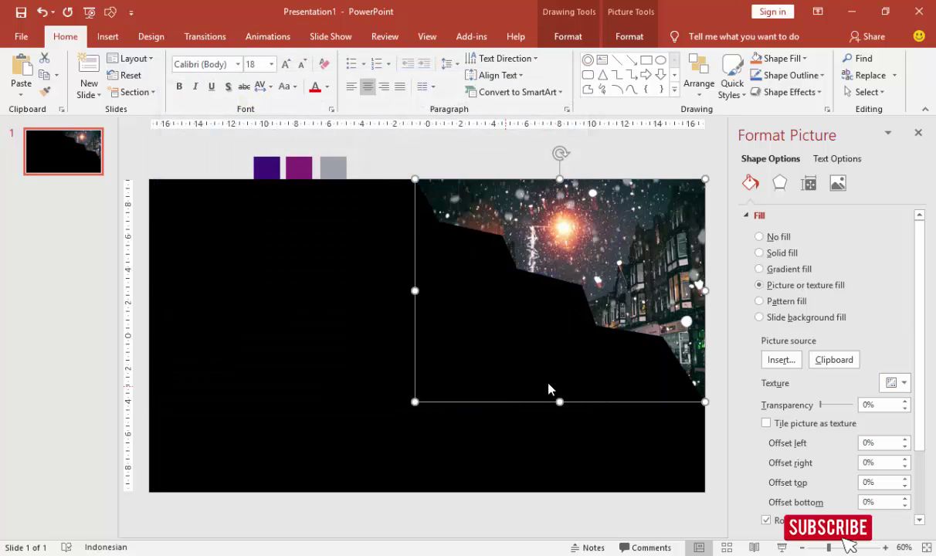
Step: Set the photo offsets to -25% left, -14% top, -9% bottom and -18% right
scroll(910, 433, down, 3)
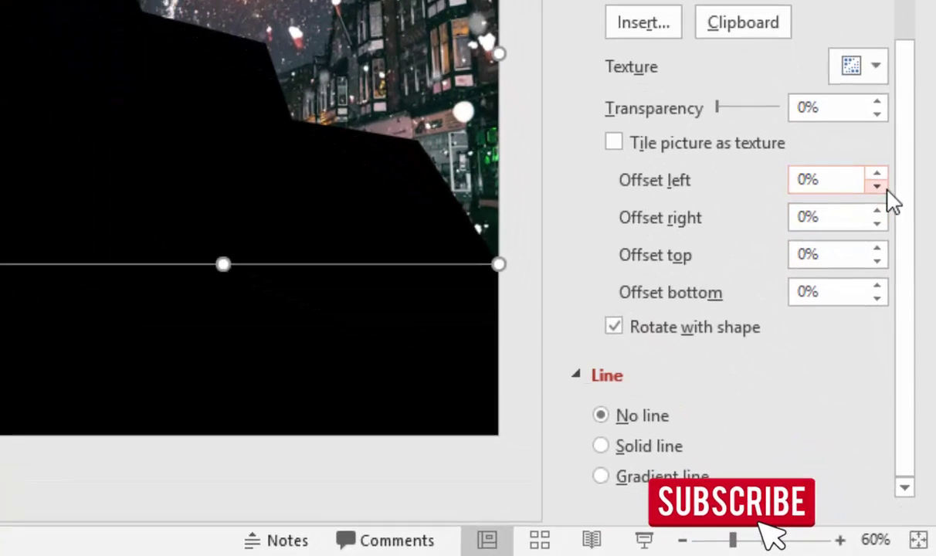
click(904, 362)
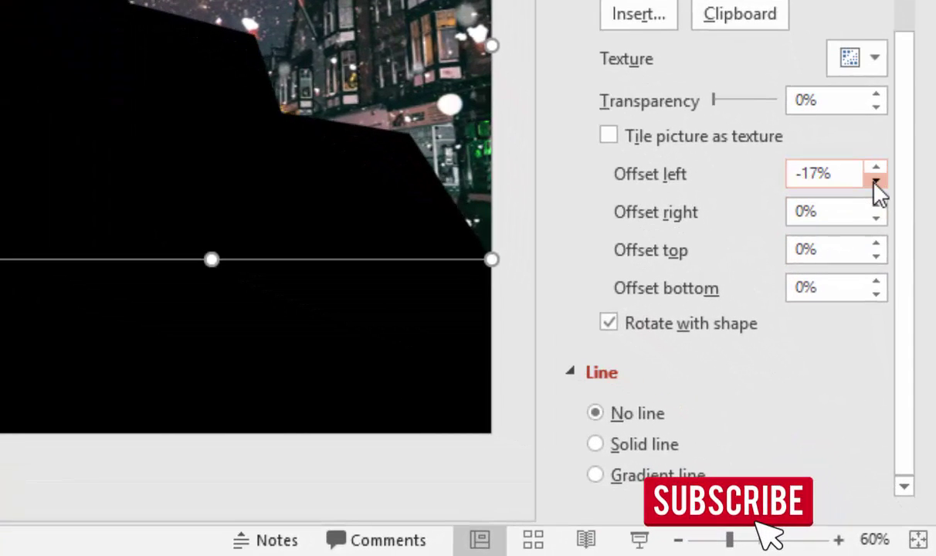
drag(878, 193, 878, 198)
drag(875, 258, 876, 259)
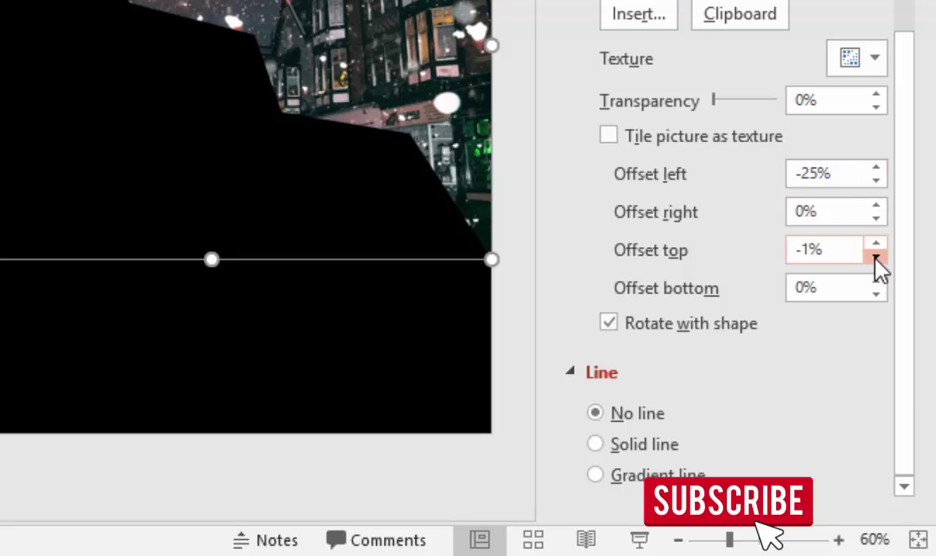
drag(875, 294, 875, 294)
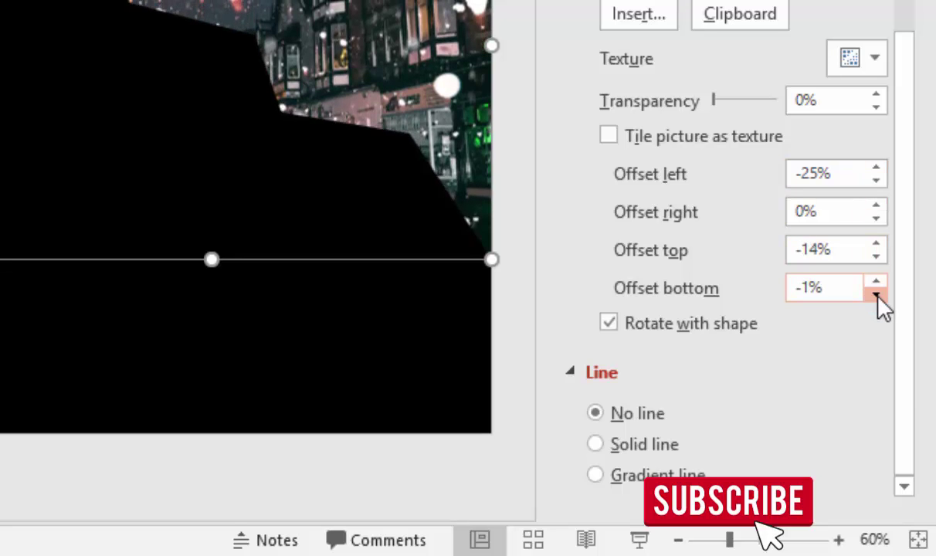
drag(878, 218, 877, 219)
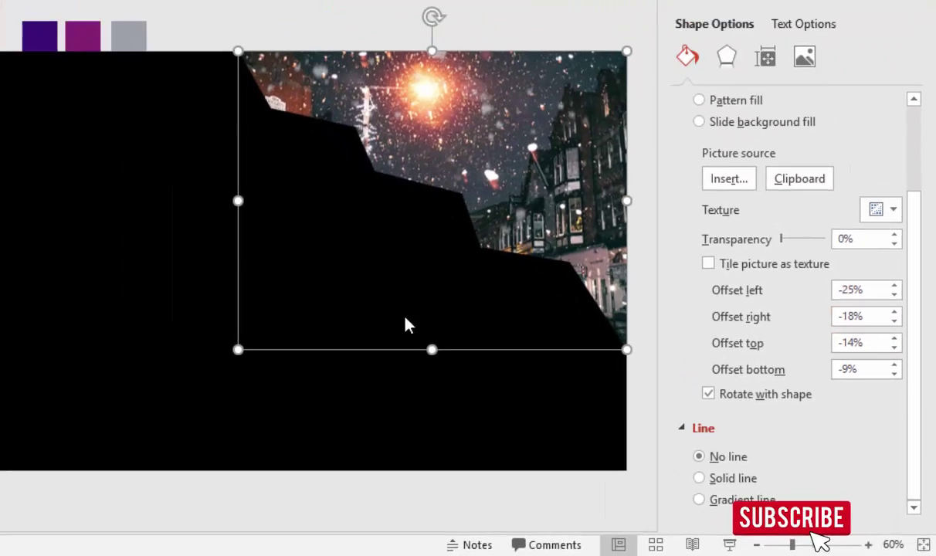
click(385, 294)
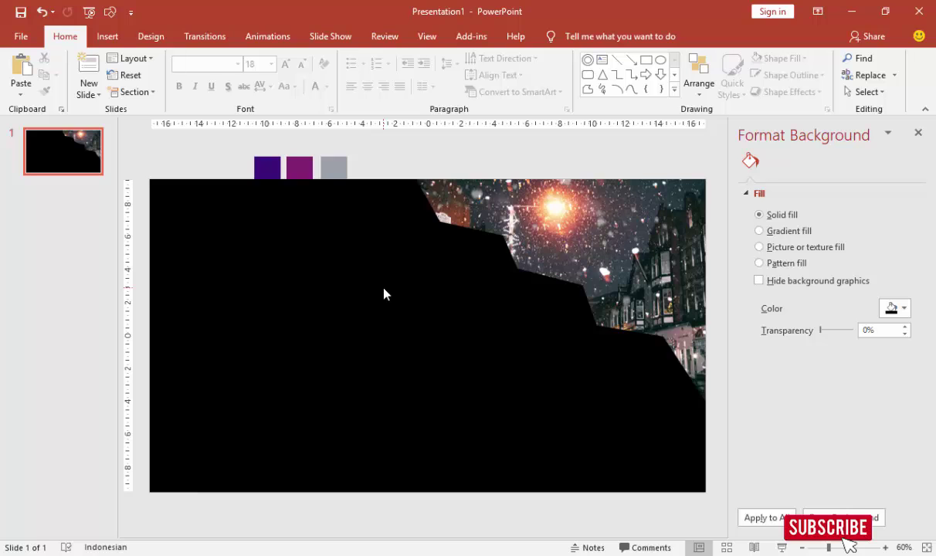
Step: Draw a rectangle in the slide's bottom-right corner
click(107, 36)
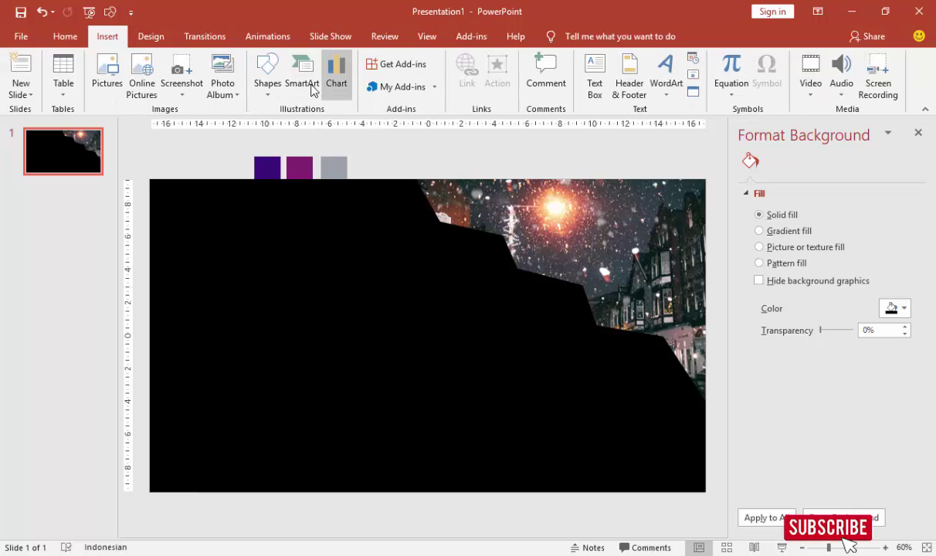
click(263, 82)
click(325, 126)
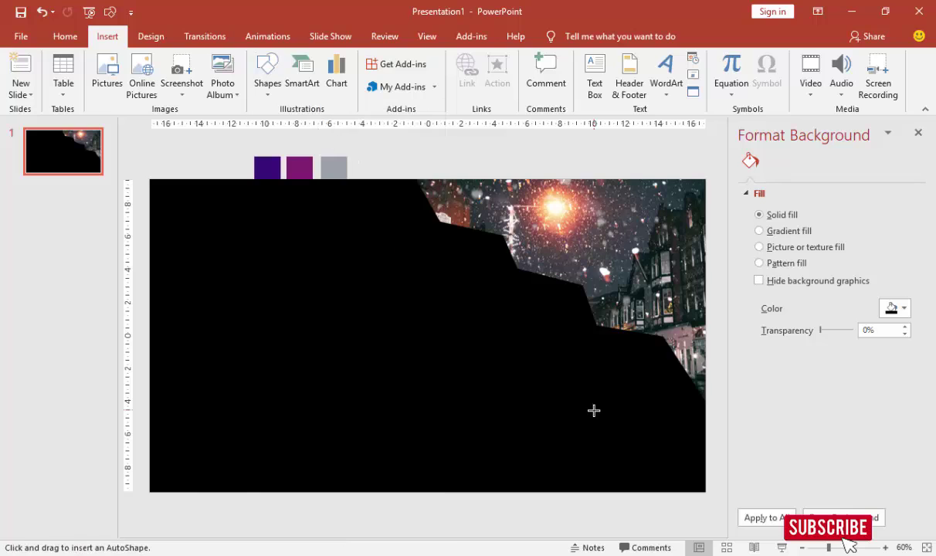
drag(595, 401, 702, 489)
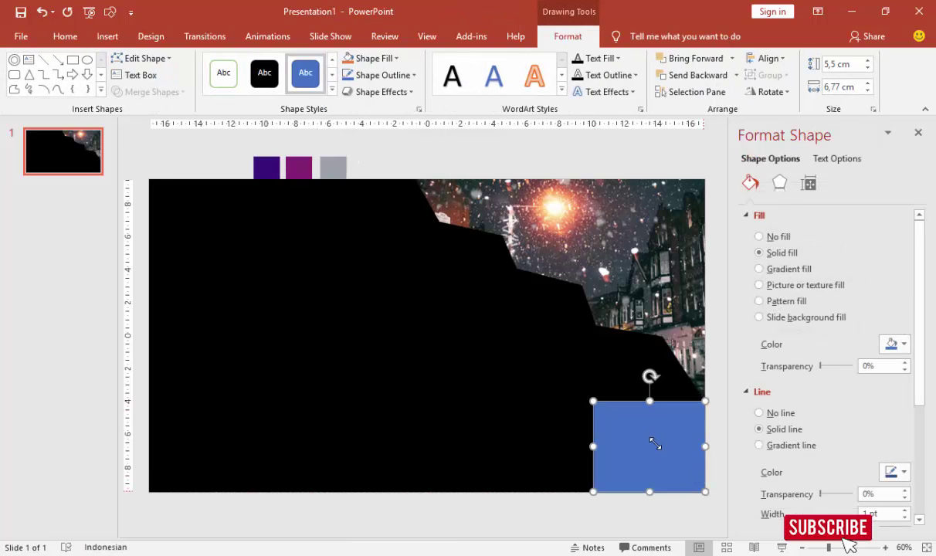
Step: Delete the rectangle's top-left point to make a right triangle, and remove its outline
right_click(654, 441)
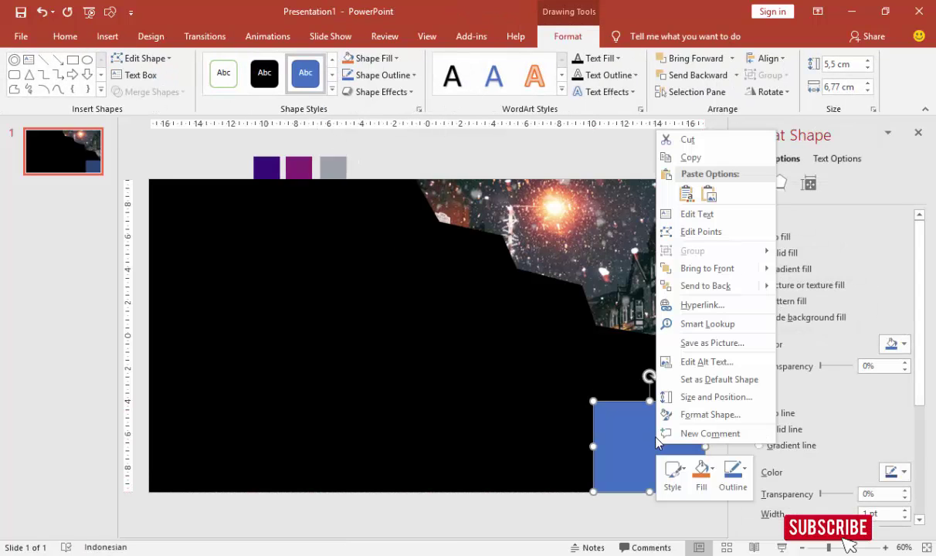
click(690, 235)
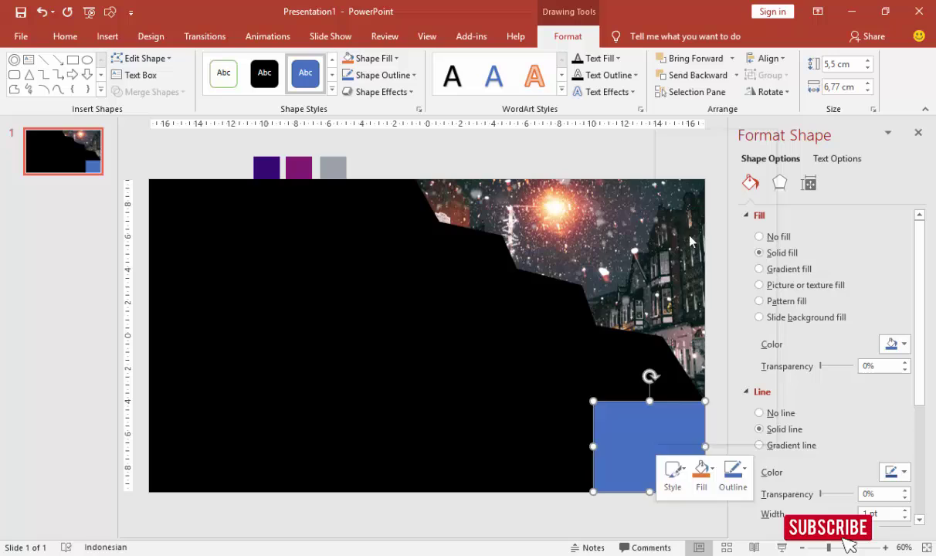
right_click(593, 402)
click(629, 426)
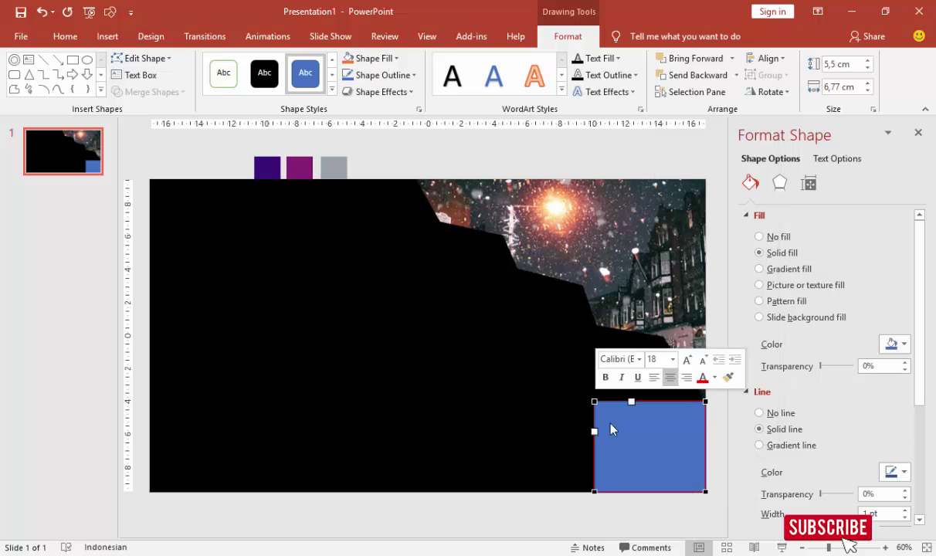
click(767, 415)
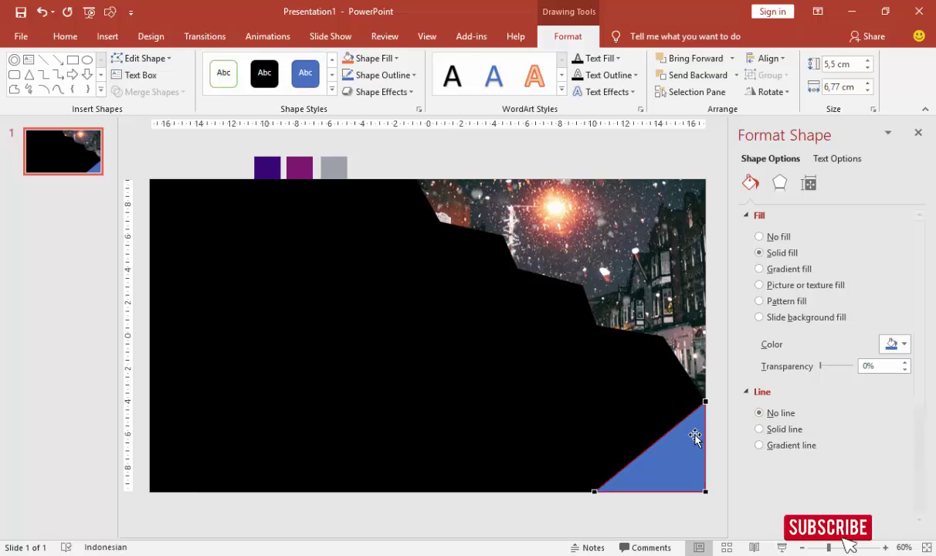
Step: Apply a two-stop gradient fill with the first stop sampled from the purple swatch
click(780, 277)
click(841, 448)
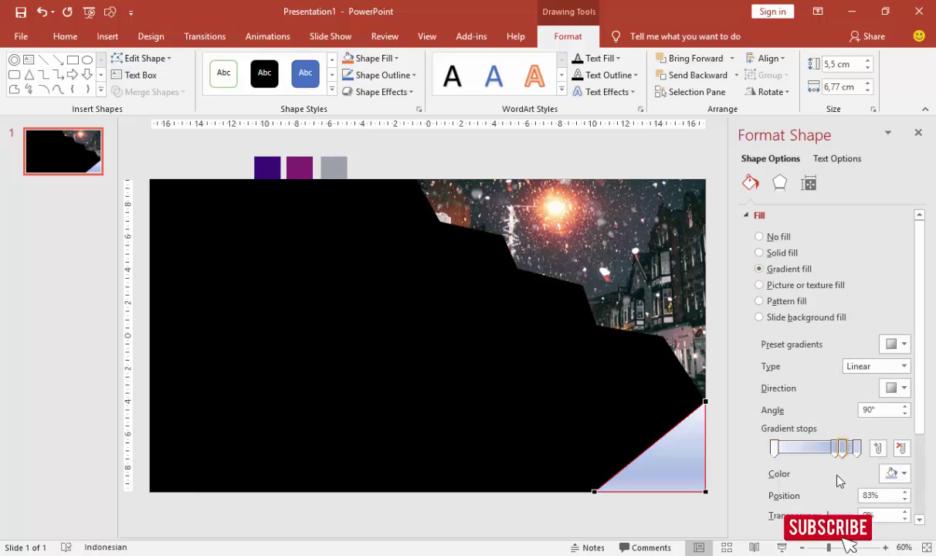
drag(841, 481, 842, 483)
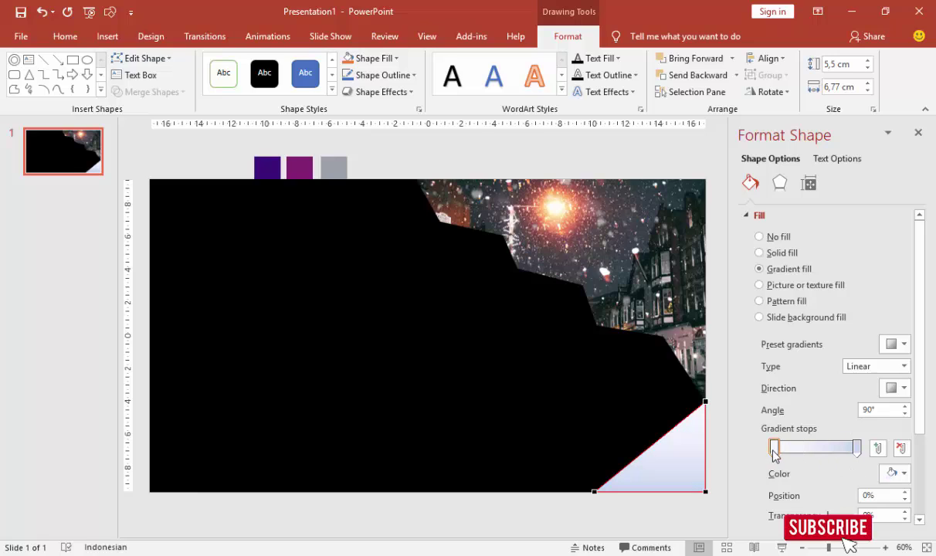
drag(775, 454, 786, 459)
click(896, 473)
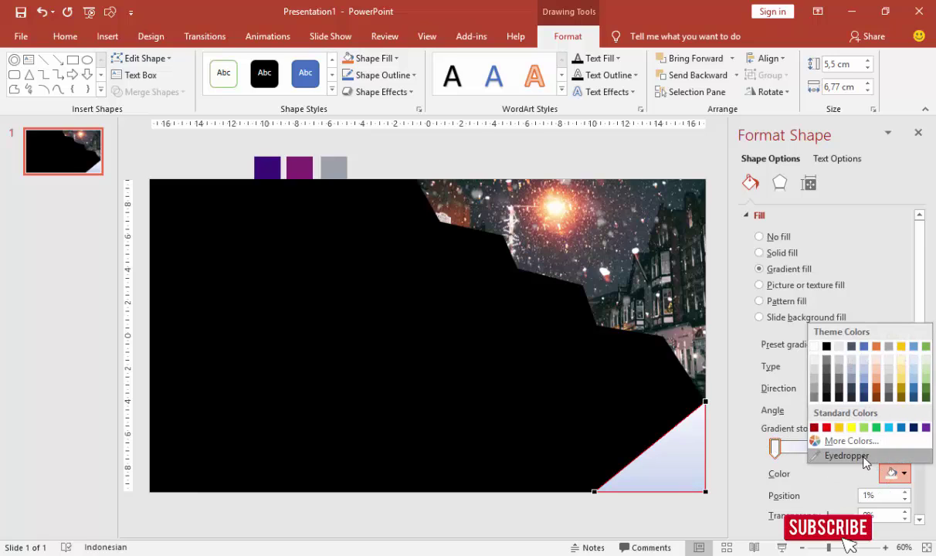
click(838, 454)
click(299, 167)
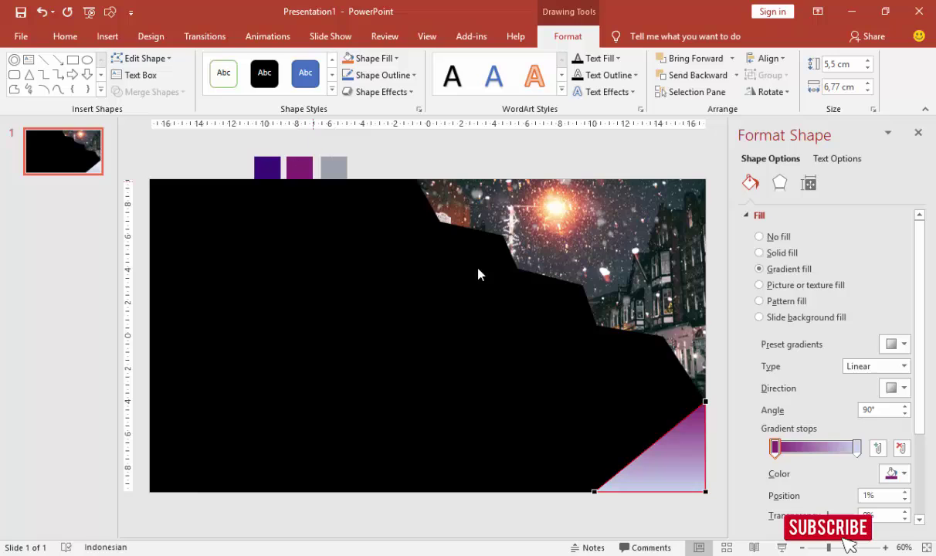
Step: Set the last gradient stop to dark indigo and the direction to diagonal
click(856, 448)
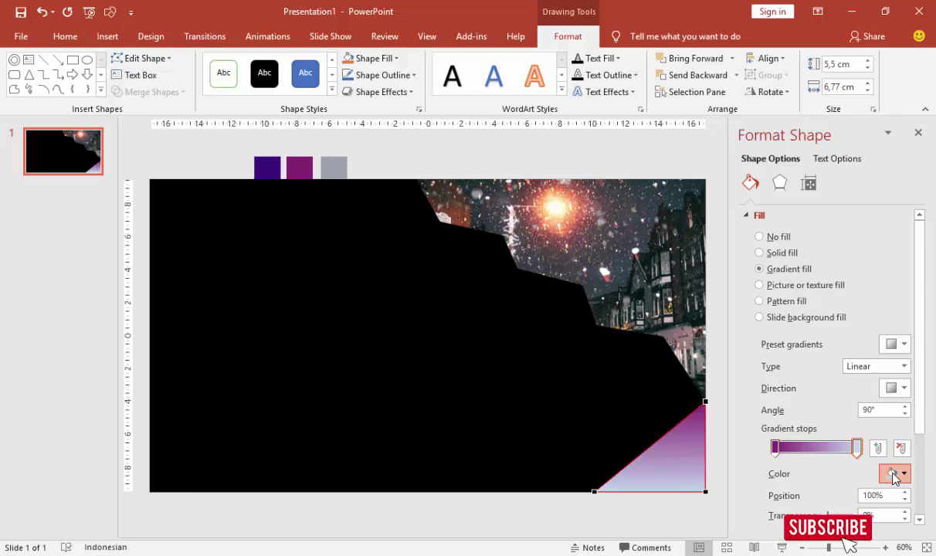
click(896, 473)
click(846, 456)
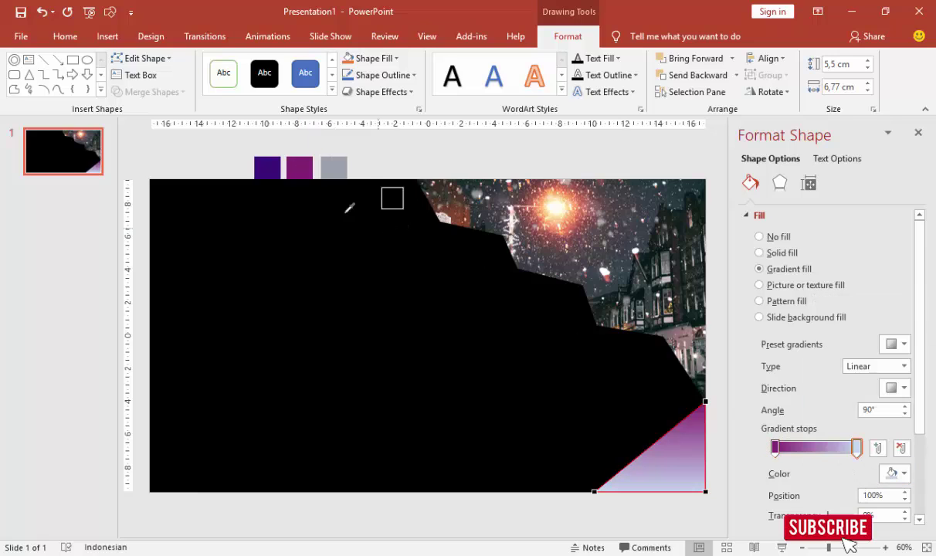
click(270, 161)
click(892, 388)
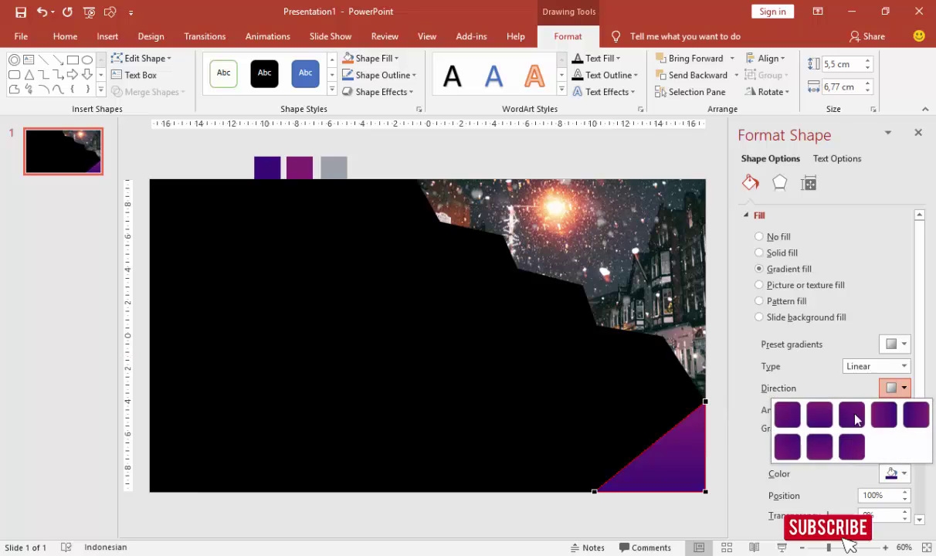
click(788, 415)
click(445, 175)
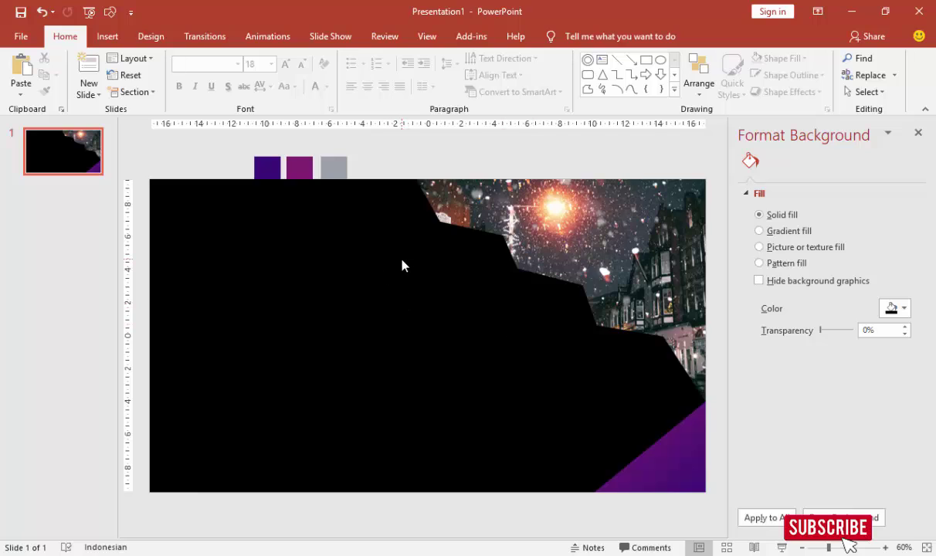
Step: Place a text box at the slide's top-left and type the title
click(107, 36)
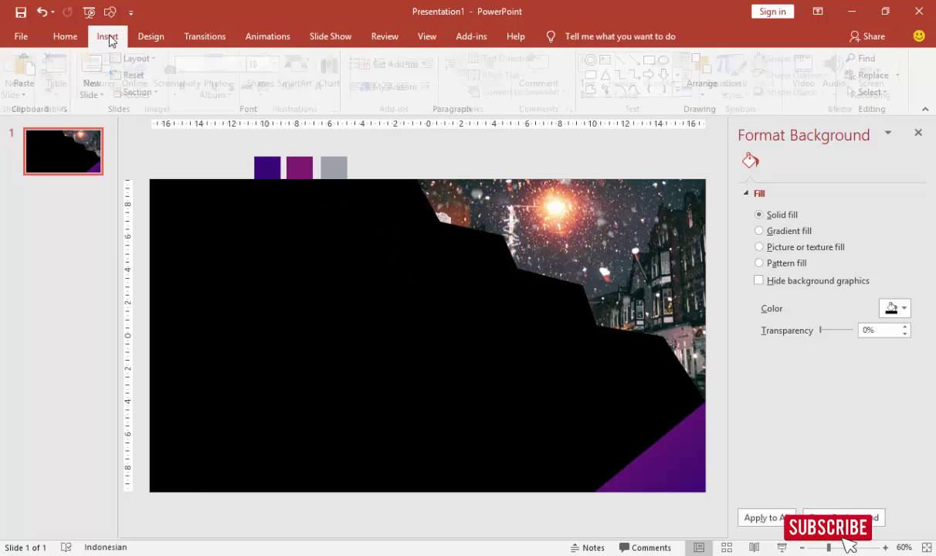
click(593, 77)
click(190, 230)
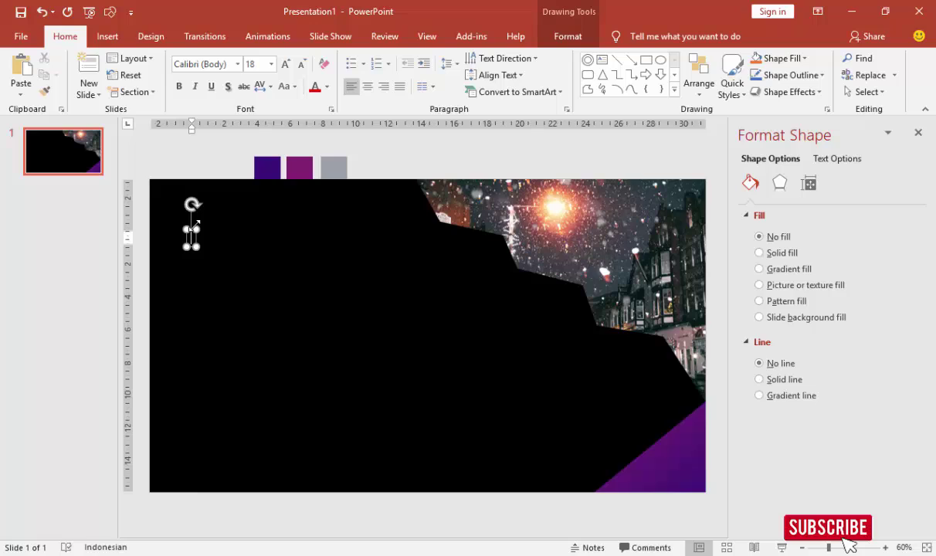
text(WINTER)
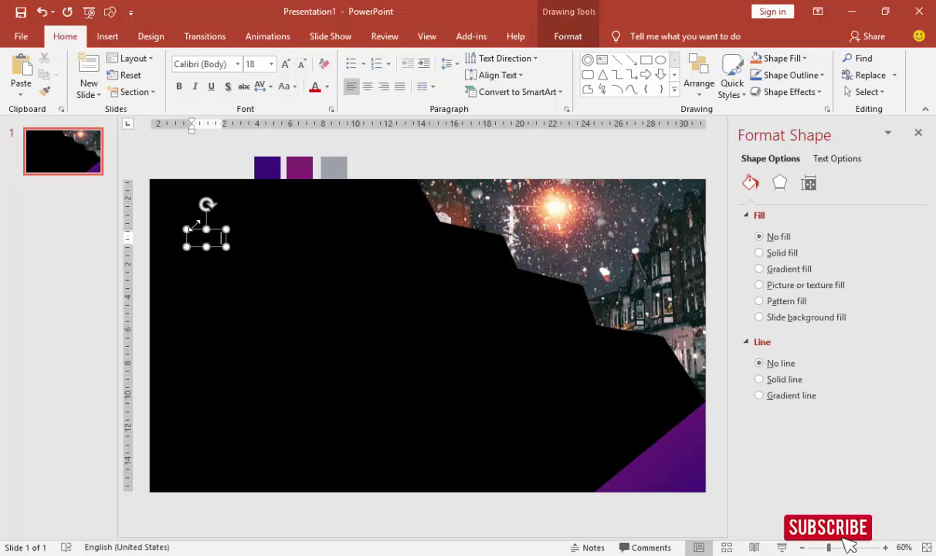
text( SALE)
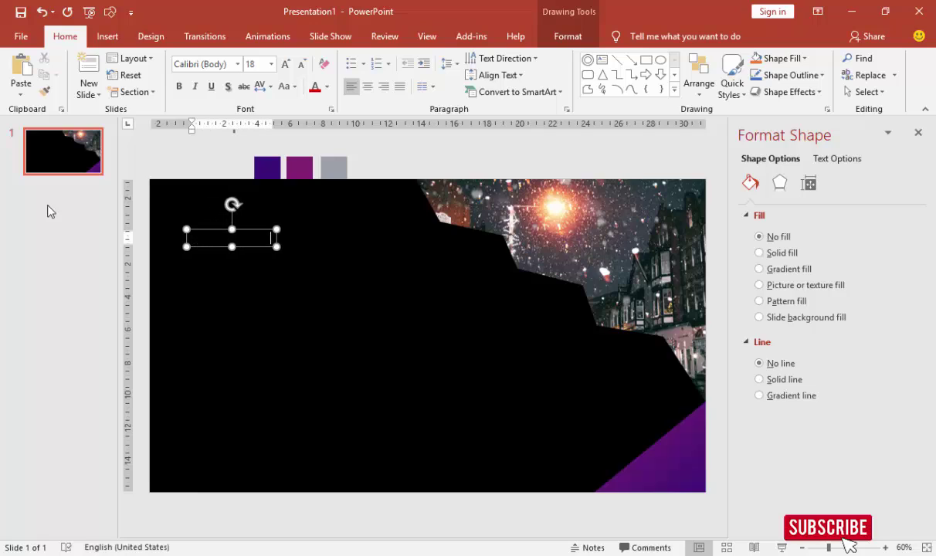
Step: Make the title white, 28 pt, bold Open Sans, then select the word PRESENTASI
click(326, 86)
click(316, 120)
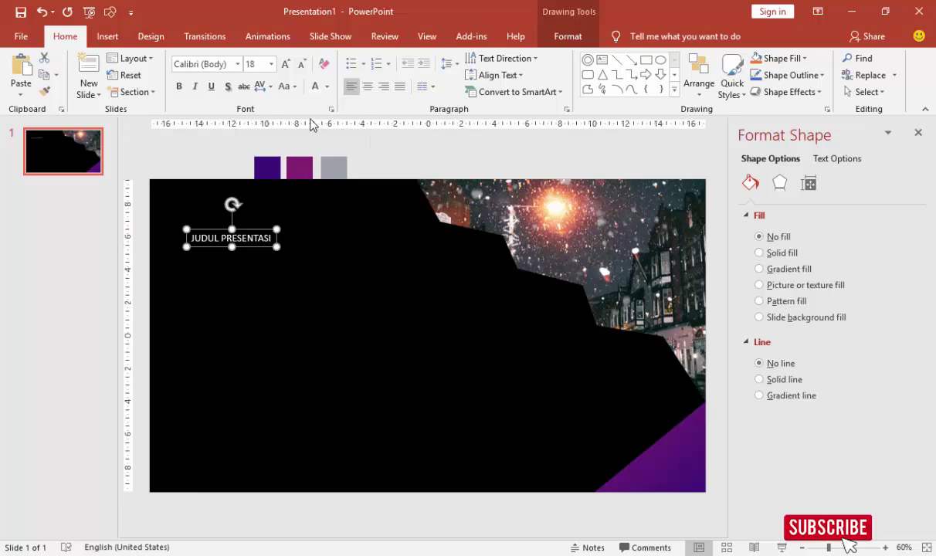
click(270, 64)
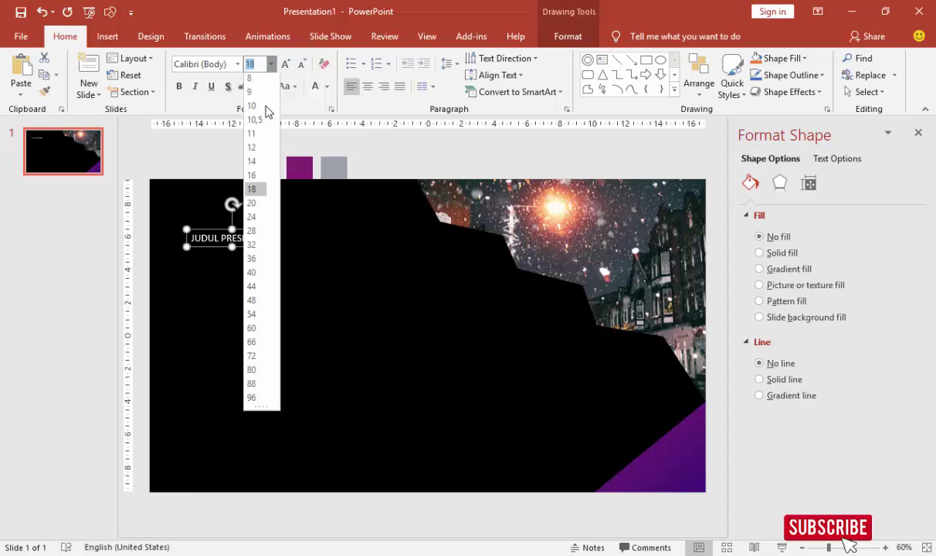
click(252, 231)
click(178, 86)
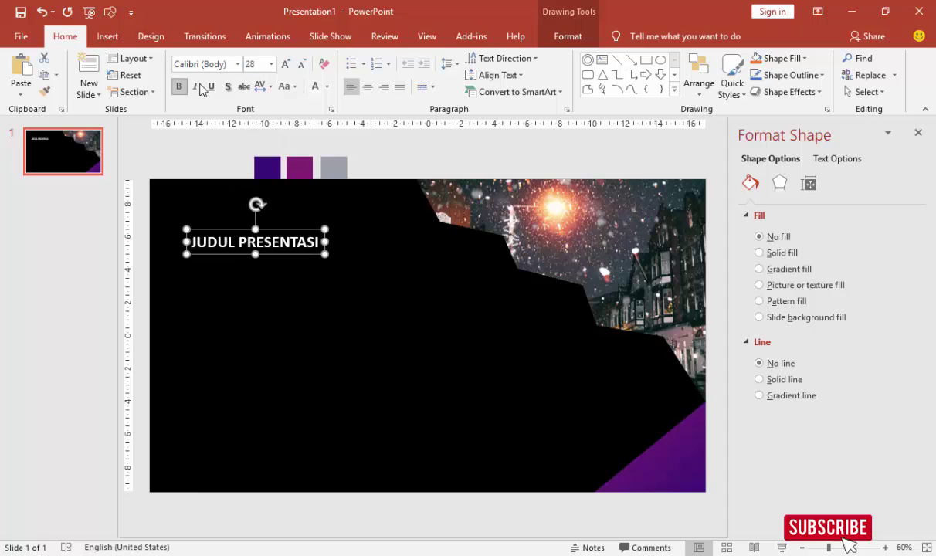
click(232, 64)
text(Open Sans)
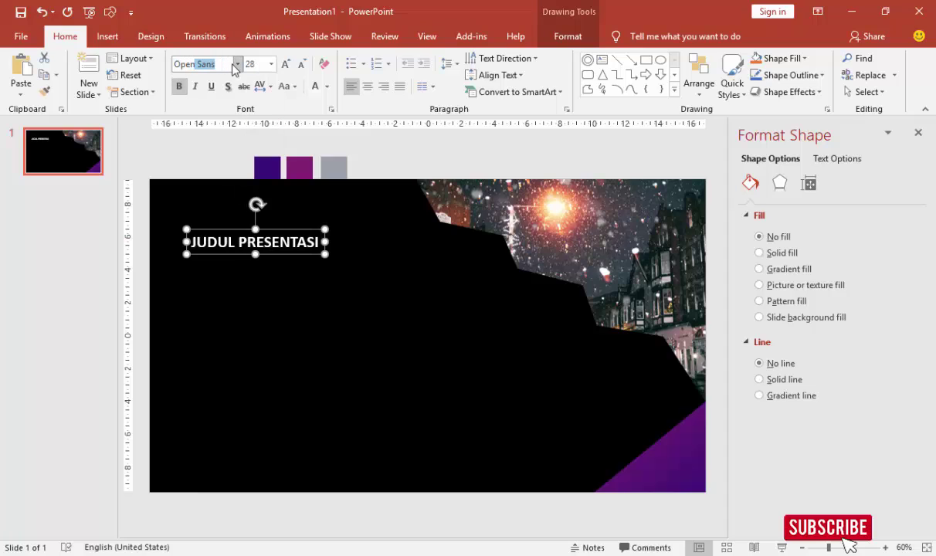
key(Return)
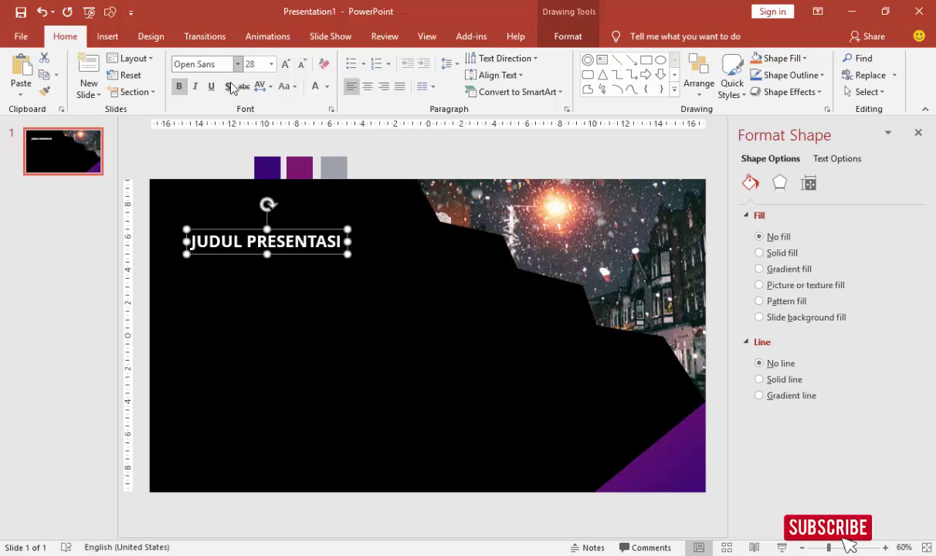
click(294, 241)
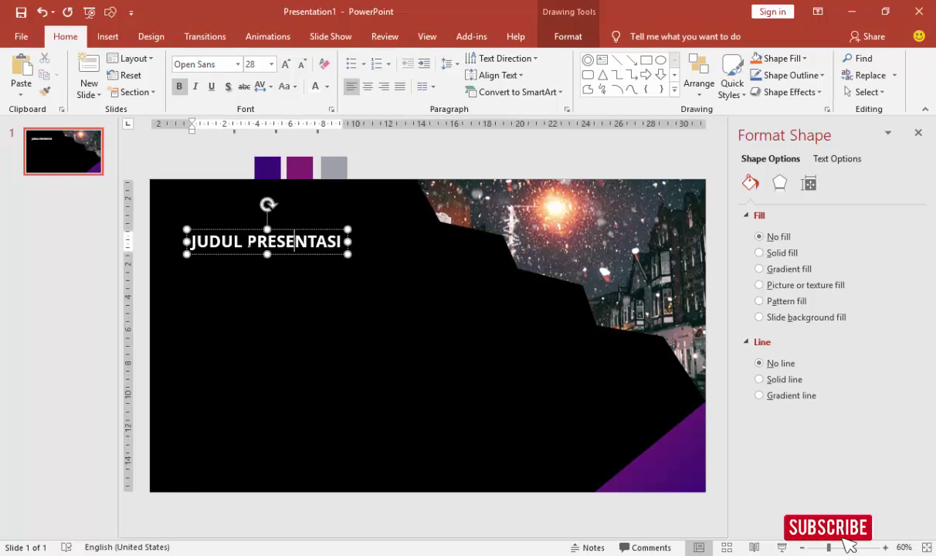
drag(247, 241, 342, 242)
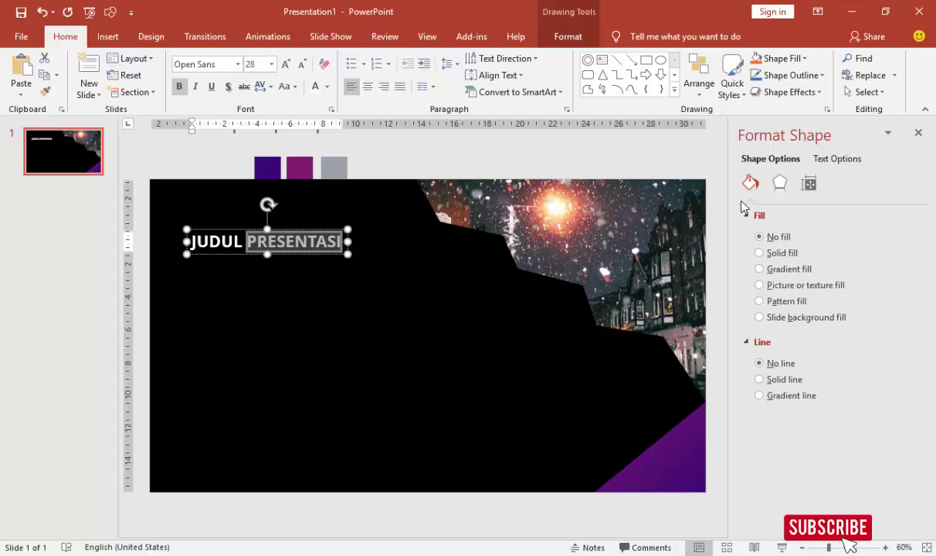
Step: Give PRESENTASI a directional gradient text fill and nudge the title box slightly up
click(823, 161)
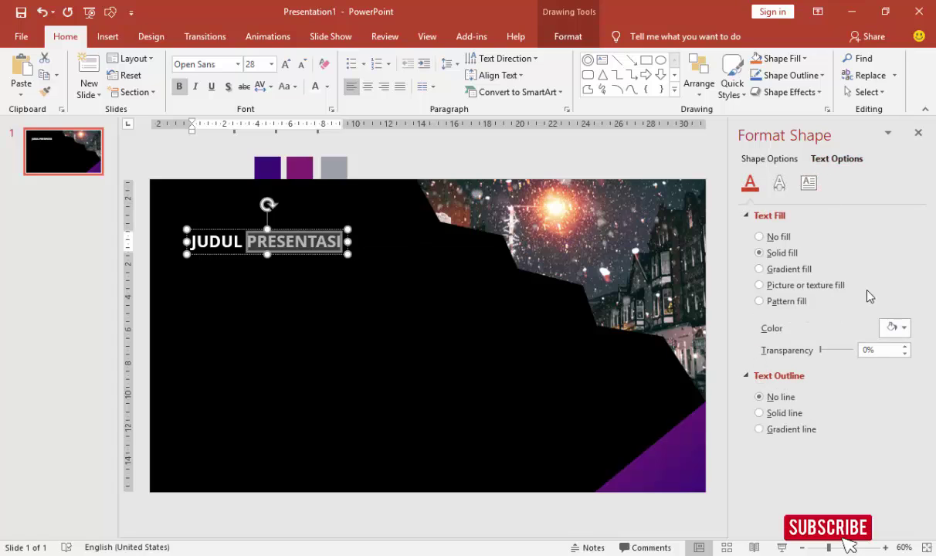
click(759, 268)
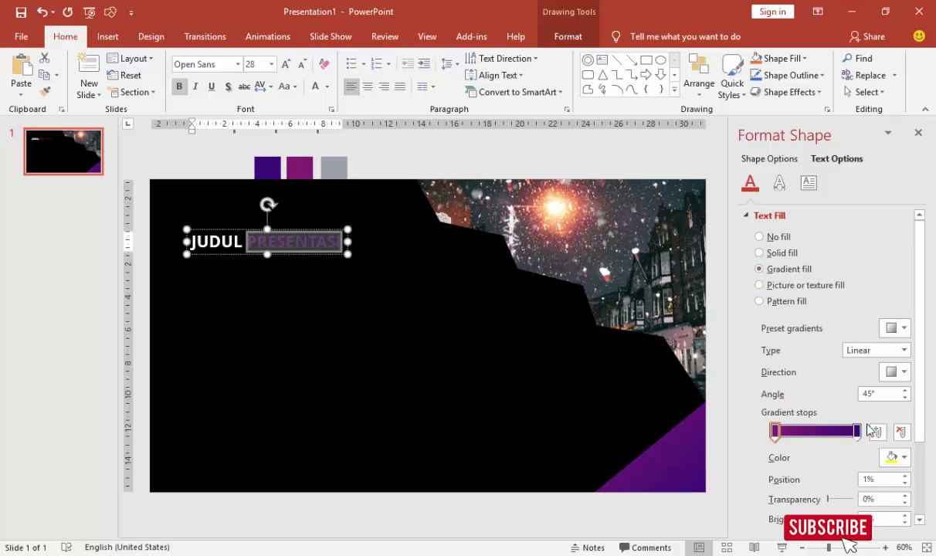
click(902, 372)
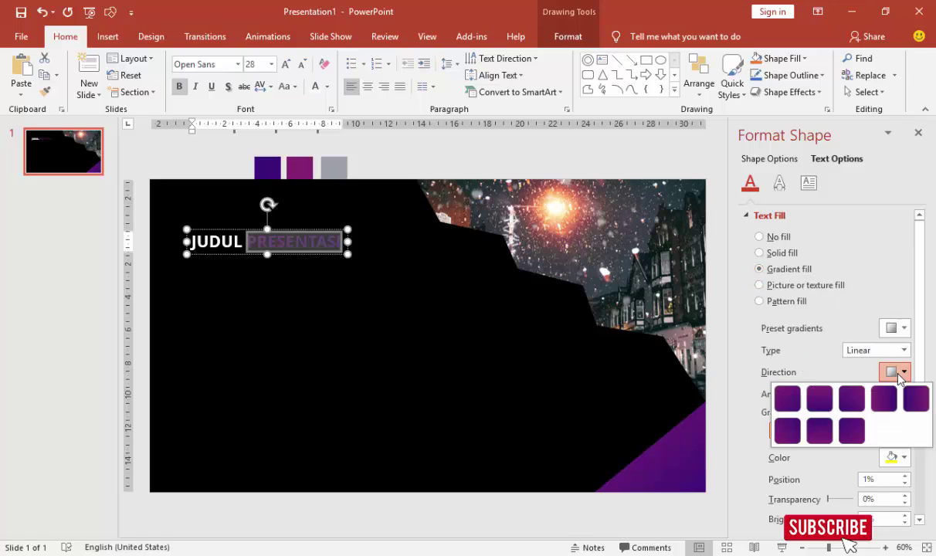
click(916, 400)
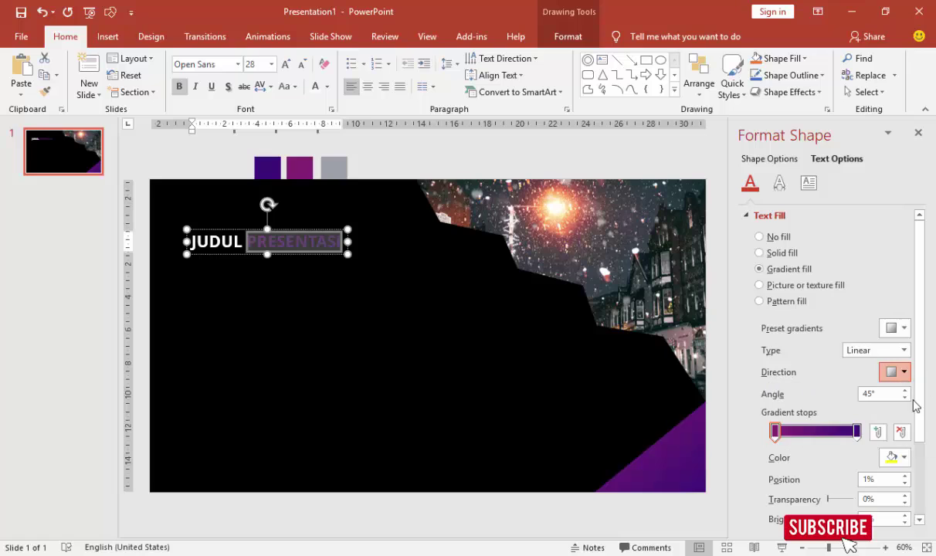
click(421, 329)
click(295, 241)
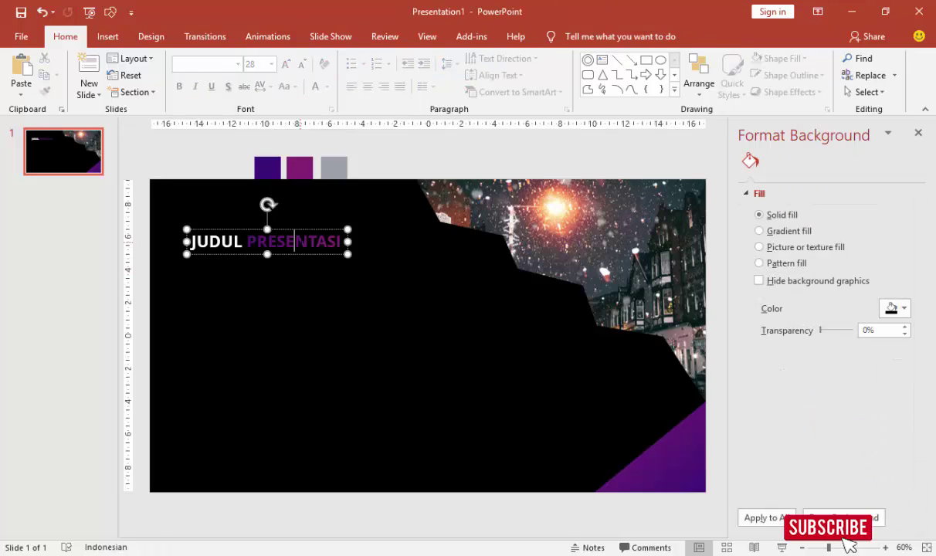
drag(294, 222, 292, 217)
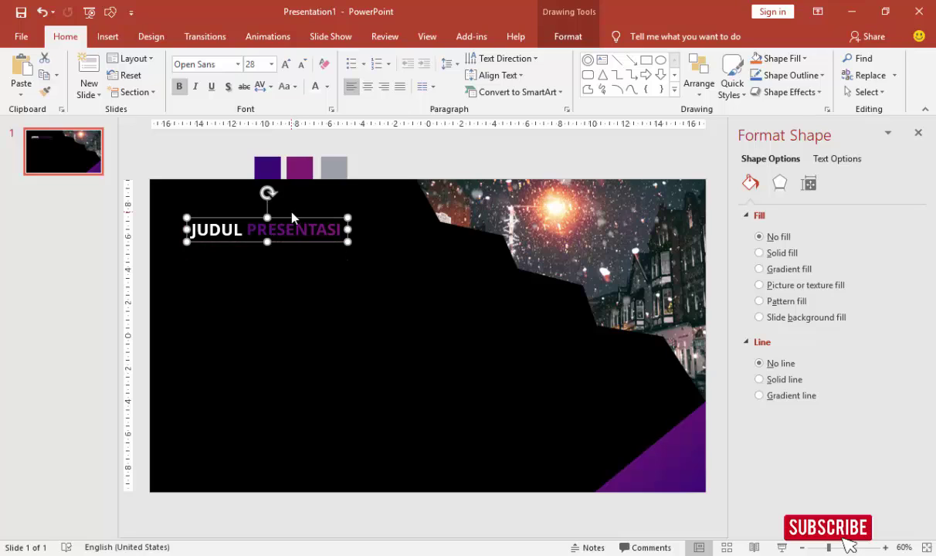
click(215, 169)
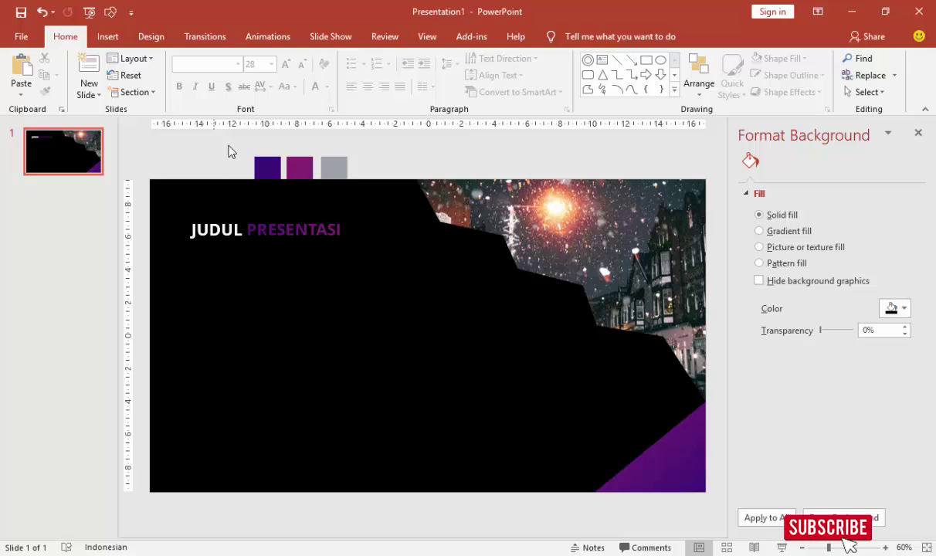
Step: Draw a subtitle text box below the title
click(109, 36)
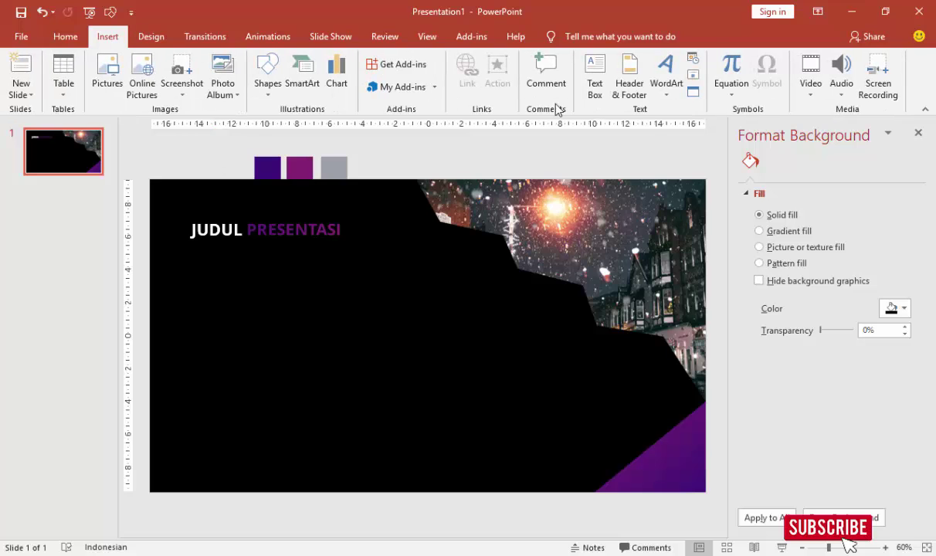
click(595, 78)
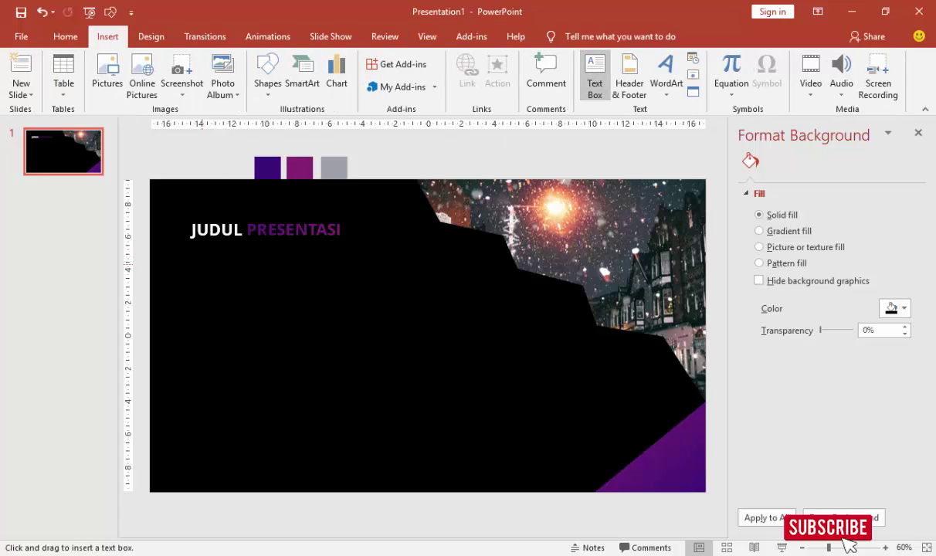
drag(268, 151, 268, 282)
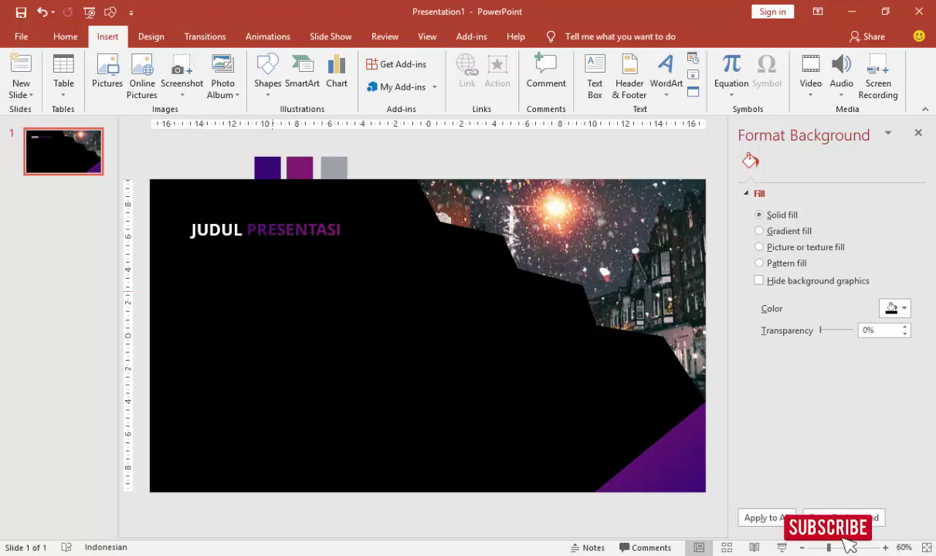
drag(187, 274, 273, 291)
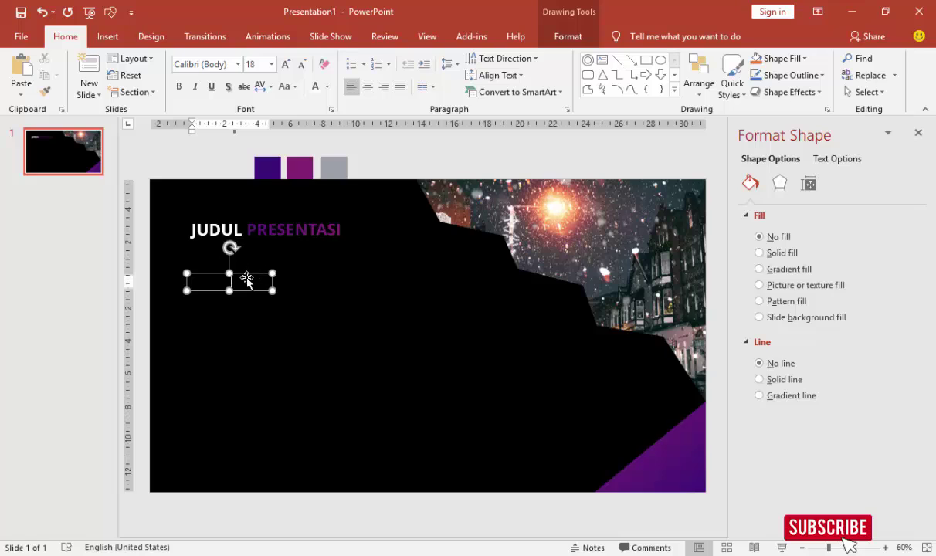
Step: Format the subtitle text purple, Open Sans, 20 pt
click(327, 87)
click(326, 230)
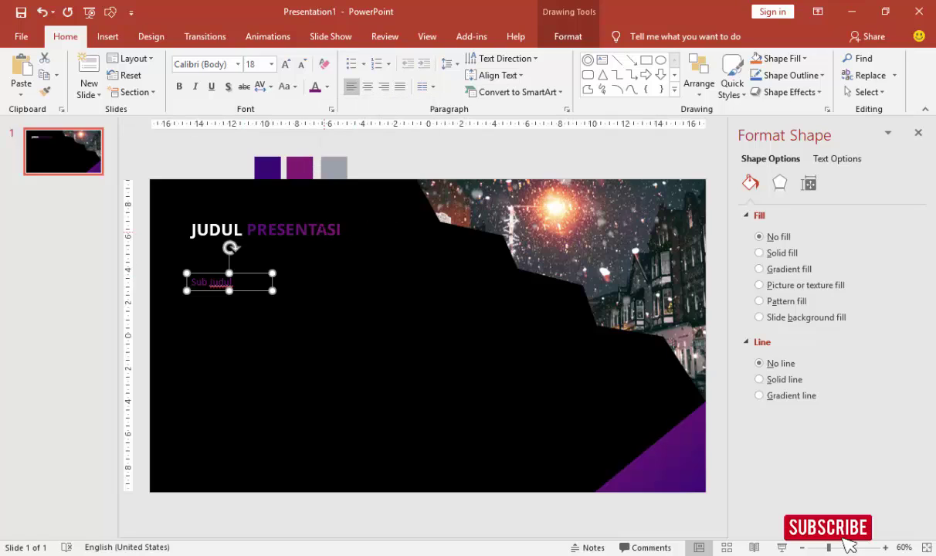
click(229, 64)
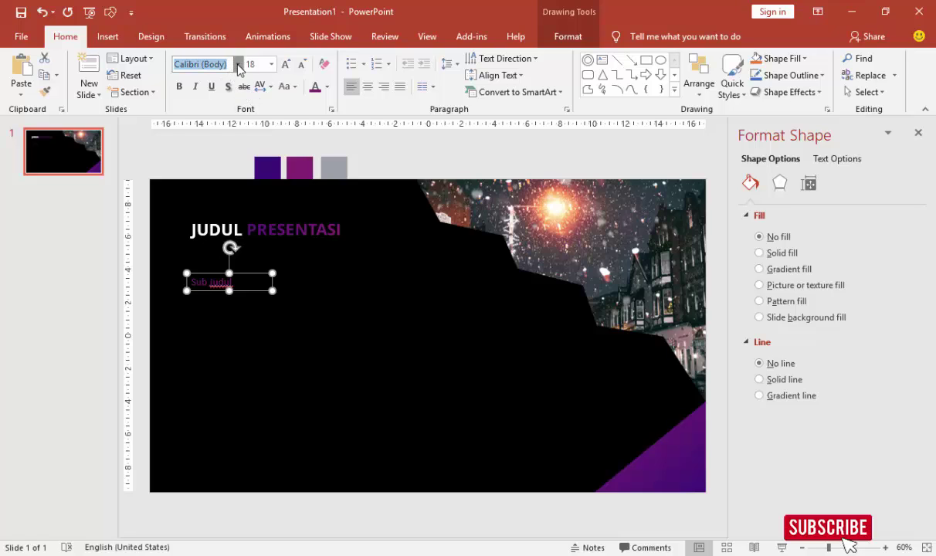
click(237, 65)
click(231, 151)
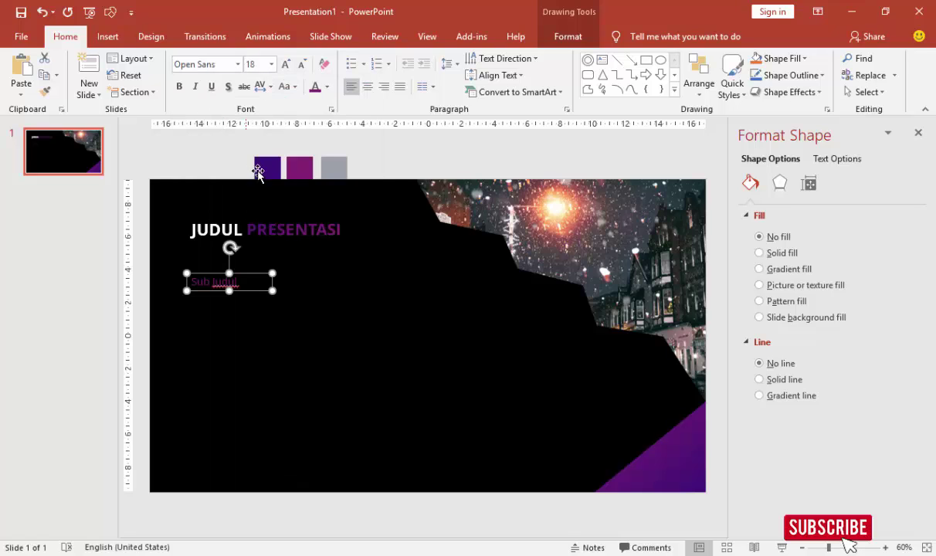
click(271, 64)
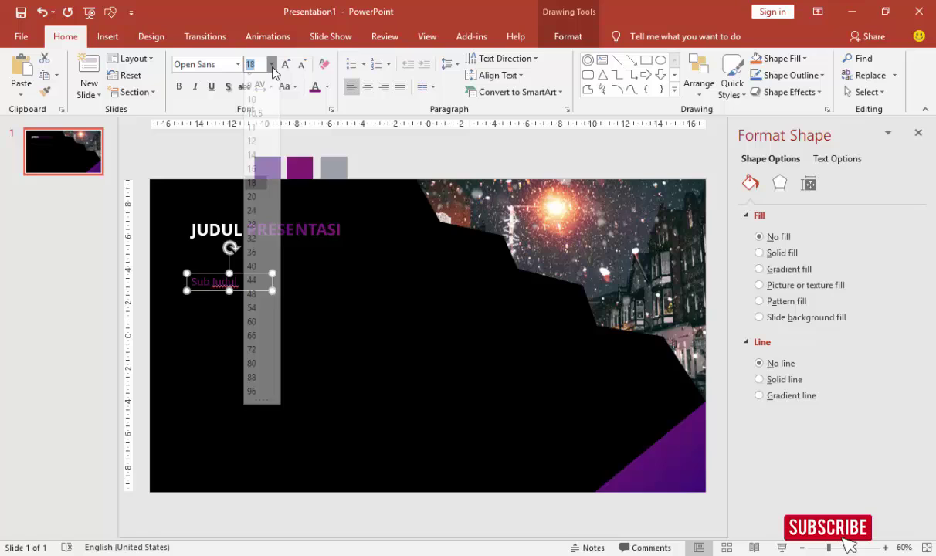
click(254, 207)
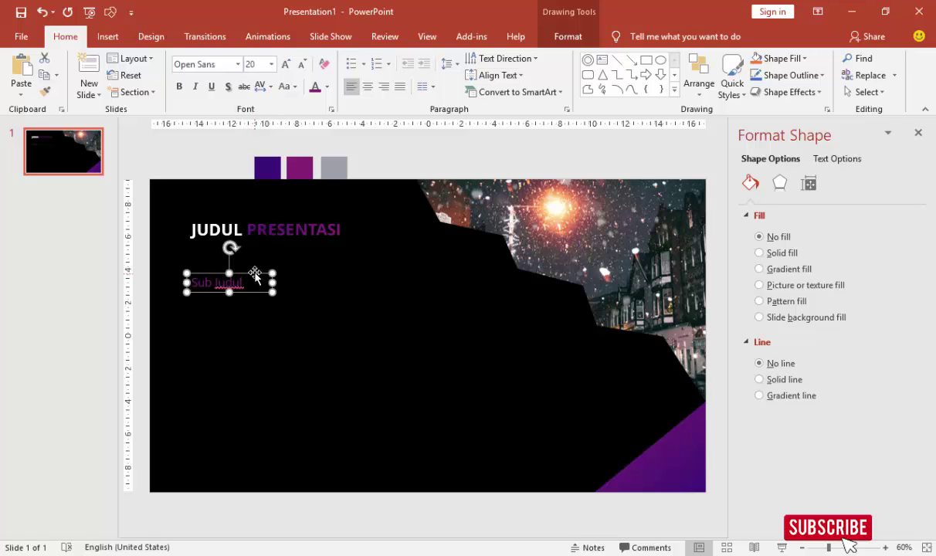
Step: Shift the Sub Judul box slightly right and deselect it
drag(244, 273, 253, 272)
scroll(255, 272, up, 2)
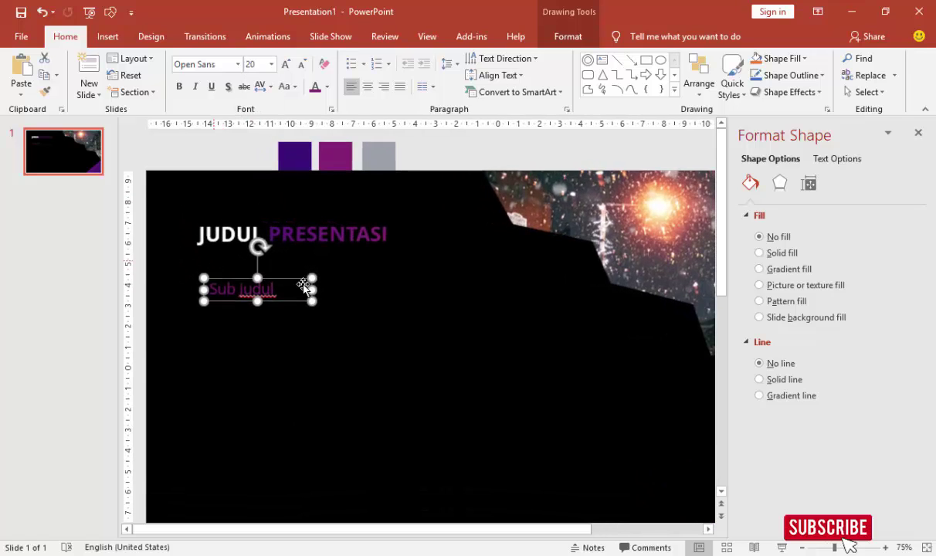
click(279, 276)
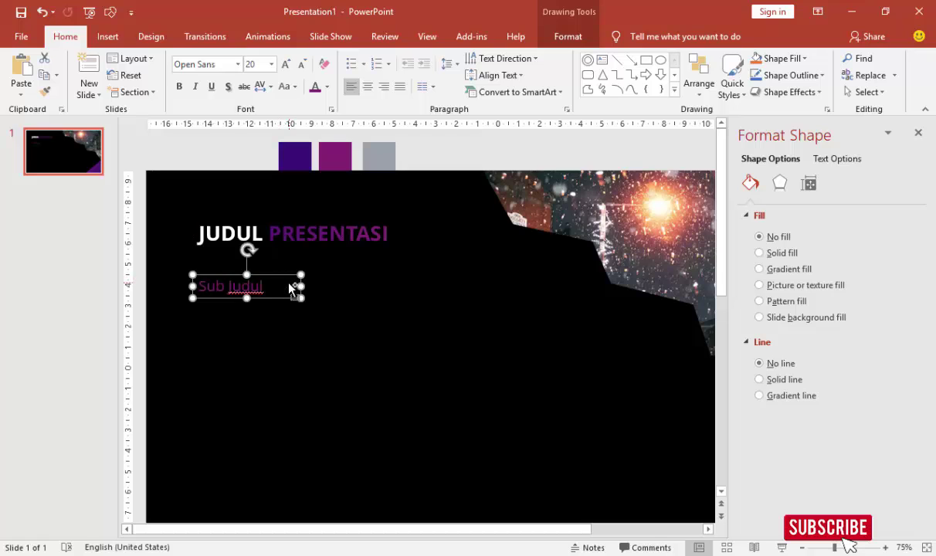
scroll(272, 267, down, 2)
click(313, 298)
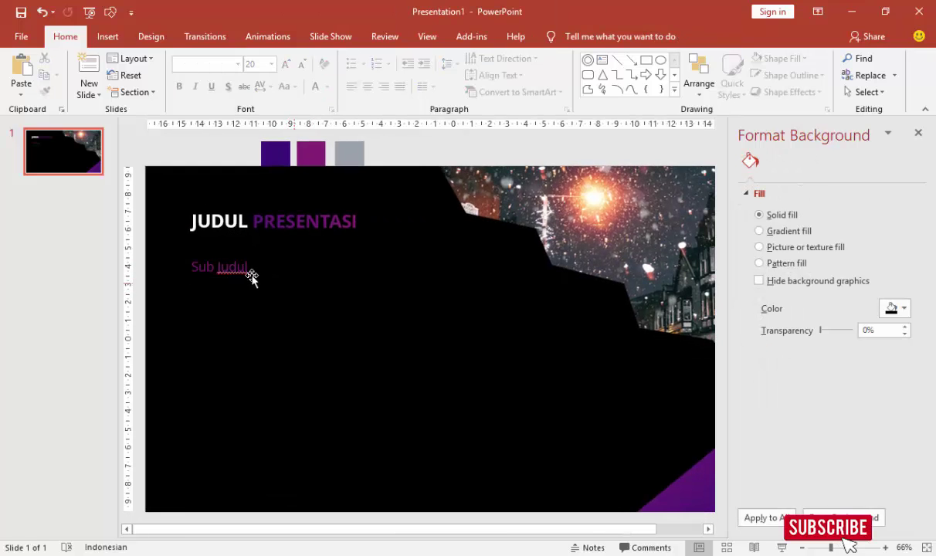
click(249, 265)
click(323, 282)
click(108, 36)
Step: Draw a text box below Sub Judul and fill it with sample paragraphs
click(594, 77)
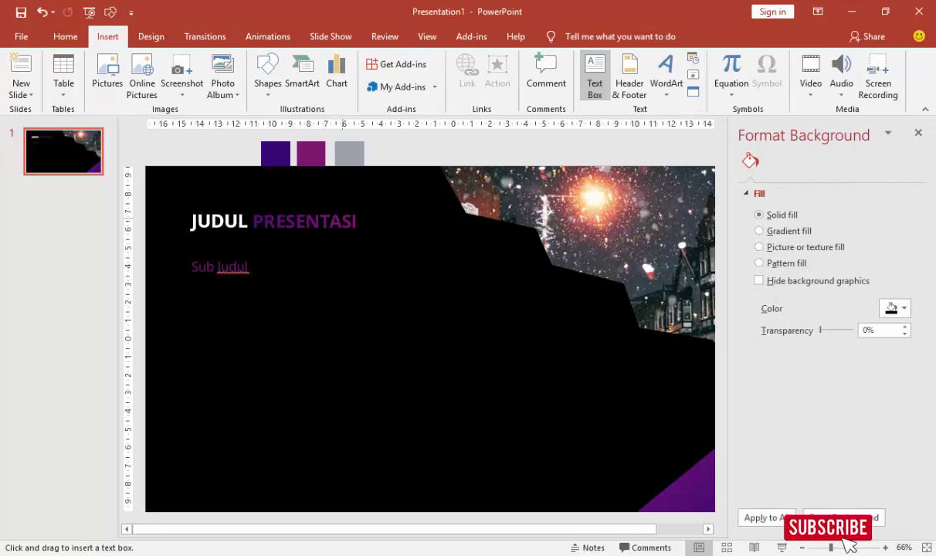
key(Escape)
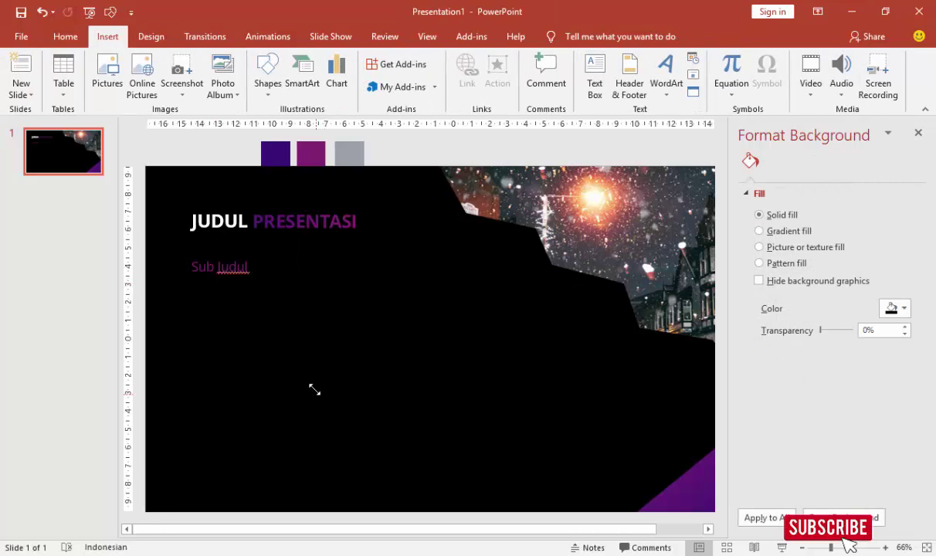
drag(315, 390, 188, 289)
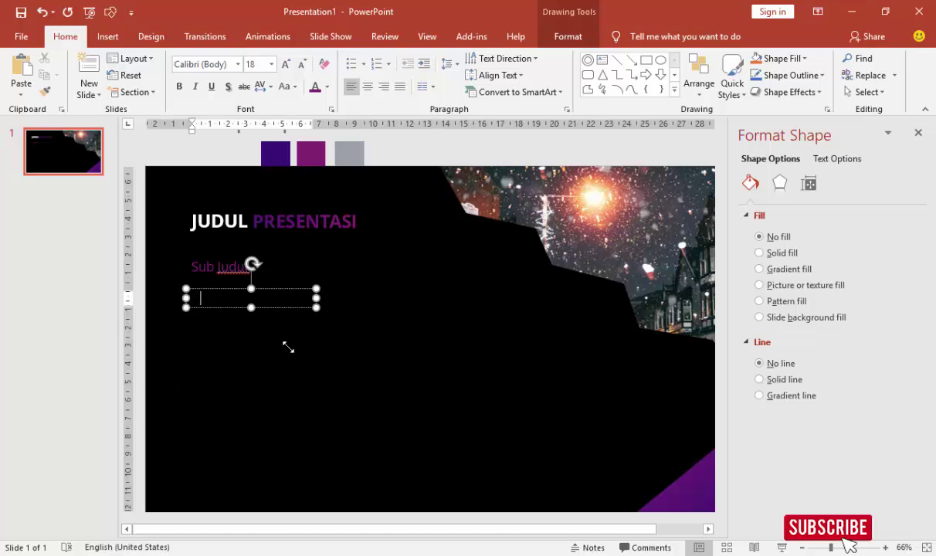
text(ke)
key(Return)
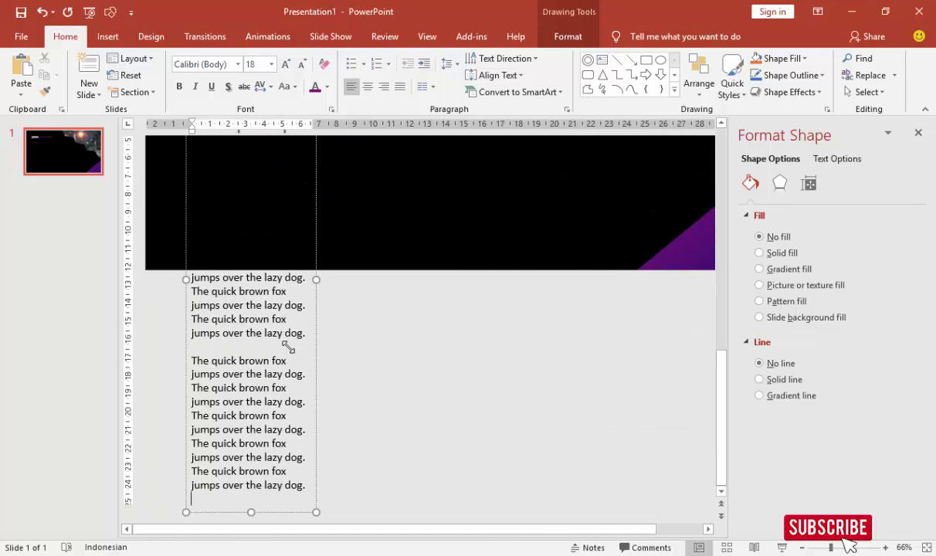
Step: Make the body text white, Open Sans, 12 pt, keeping only the first paragraph
click(312, 333)
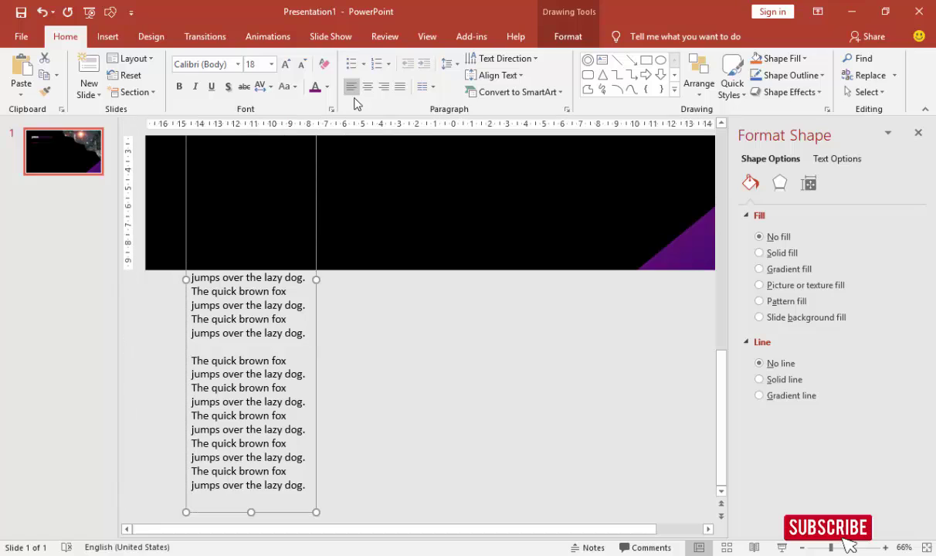
click(326, 87)
click(319, 120)
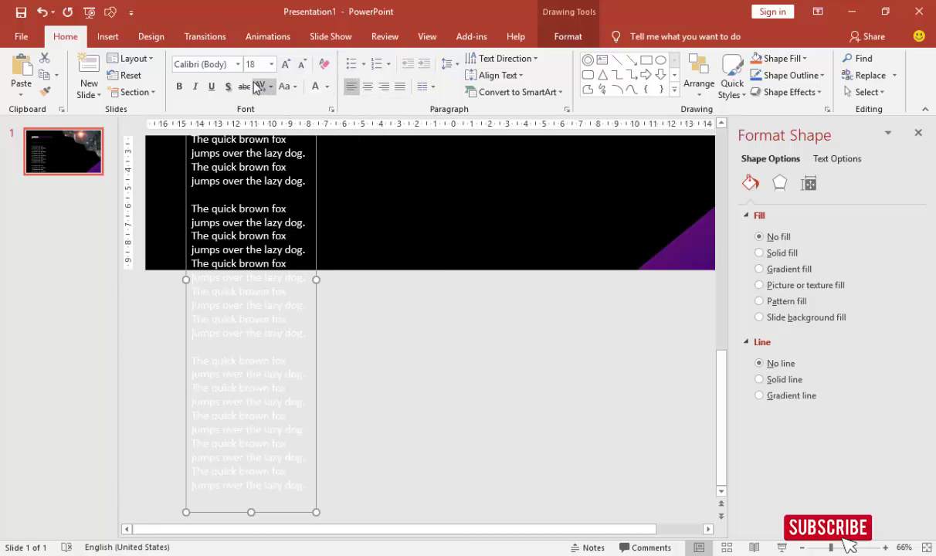
click(227, 65)
text(Open Sans)
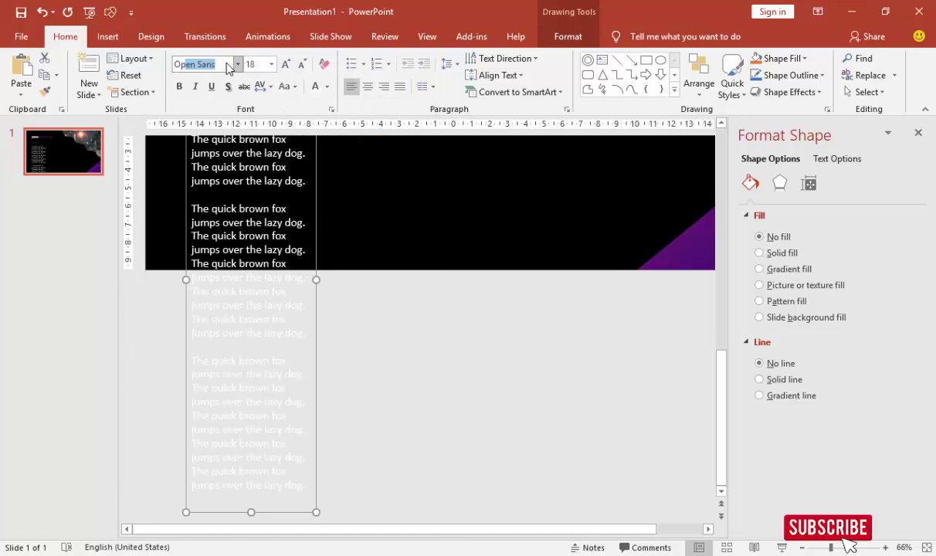
key(Return)
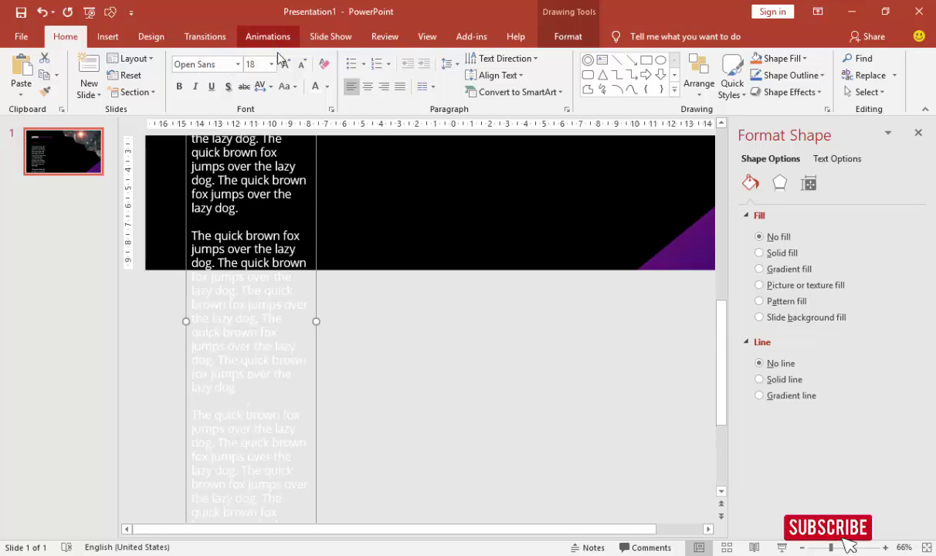
click(271, 65)
click(251, 142)
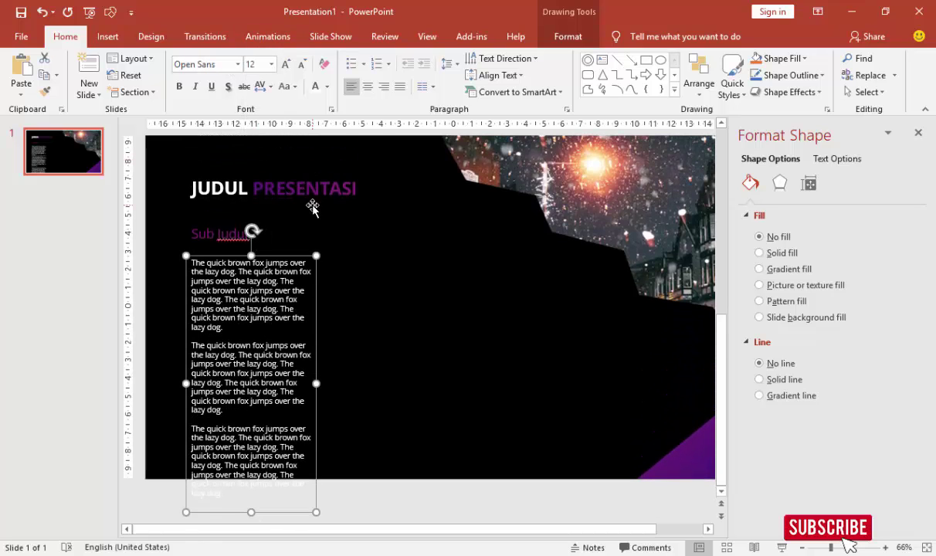
drag(223, 328, 317, 507)
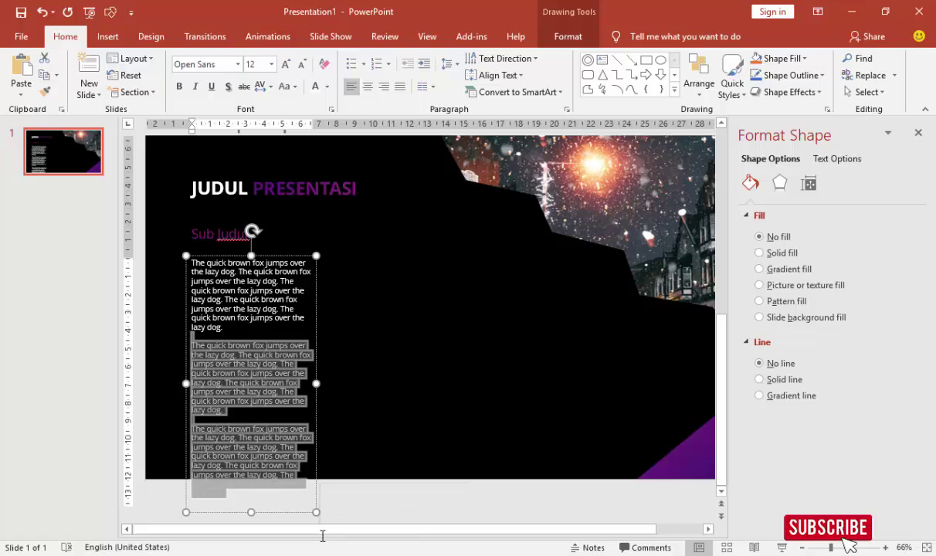
key(Delete)
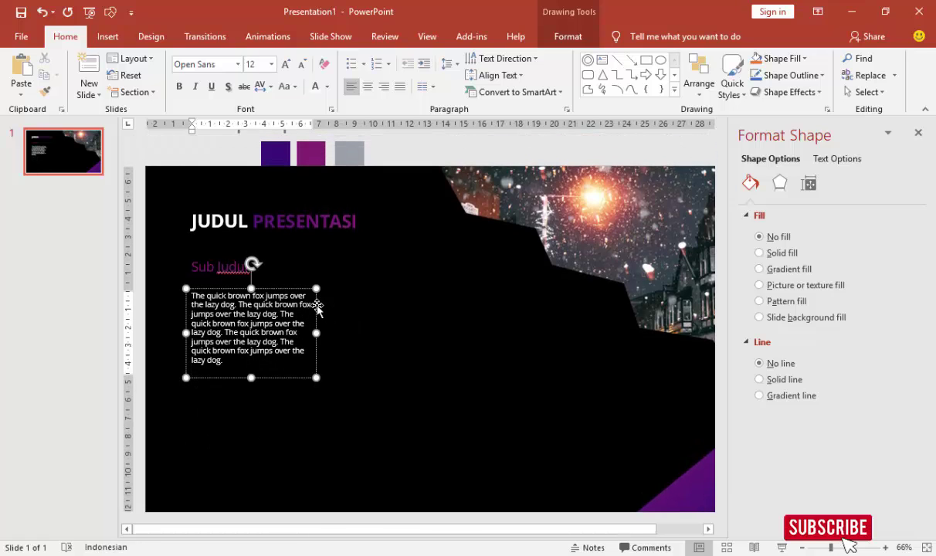
Step: Shift the Sub Judul heading slightly to the right
click(255, 267)
drag(246, 258, 278, 256)
key(Escape)
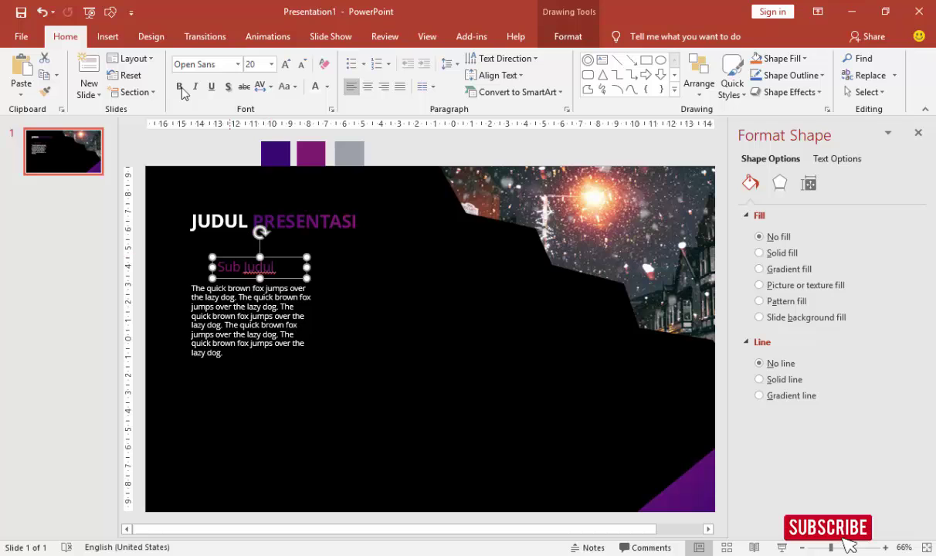
Step: Insert the iconfinder_Apple_194933 graphic from the ICON > SVG folder
click(108, 36)
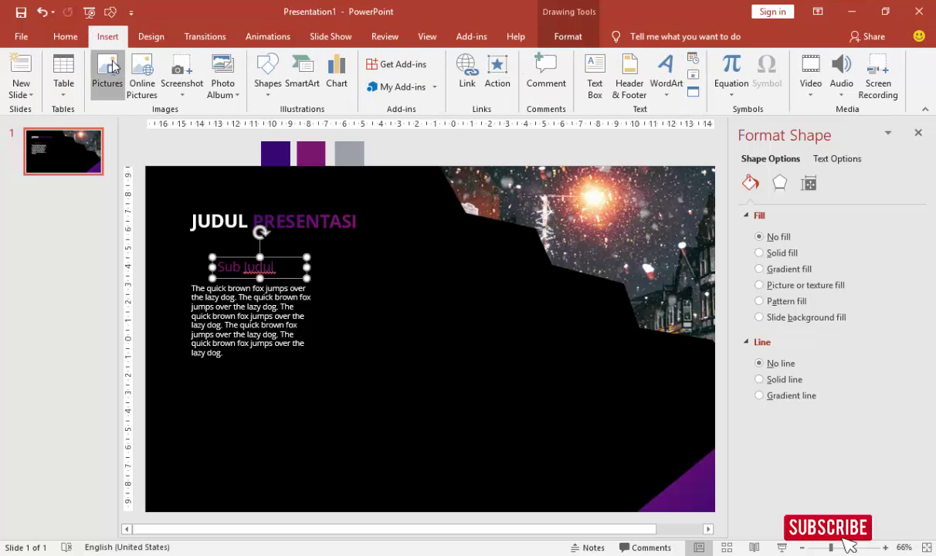
click(108, 73)
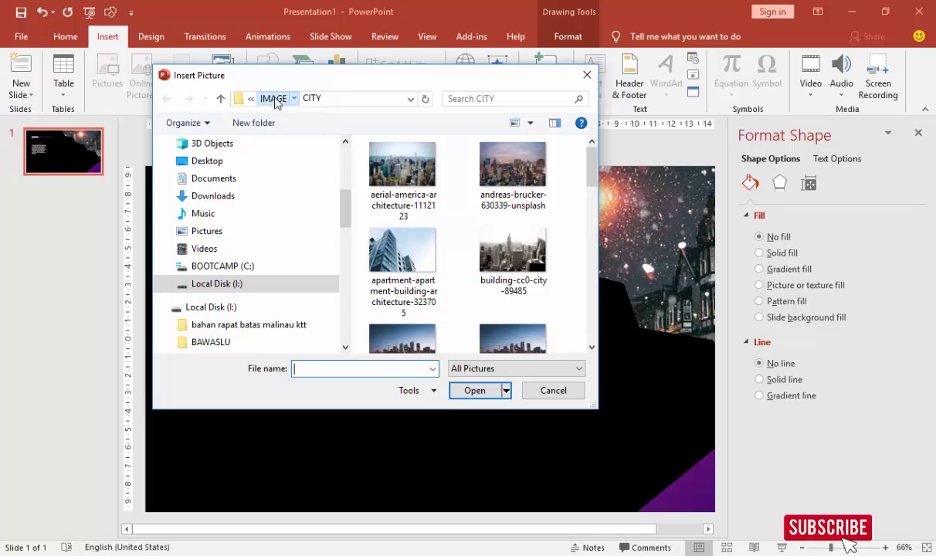
click(273, 98)
click(290, 99)
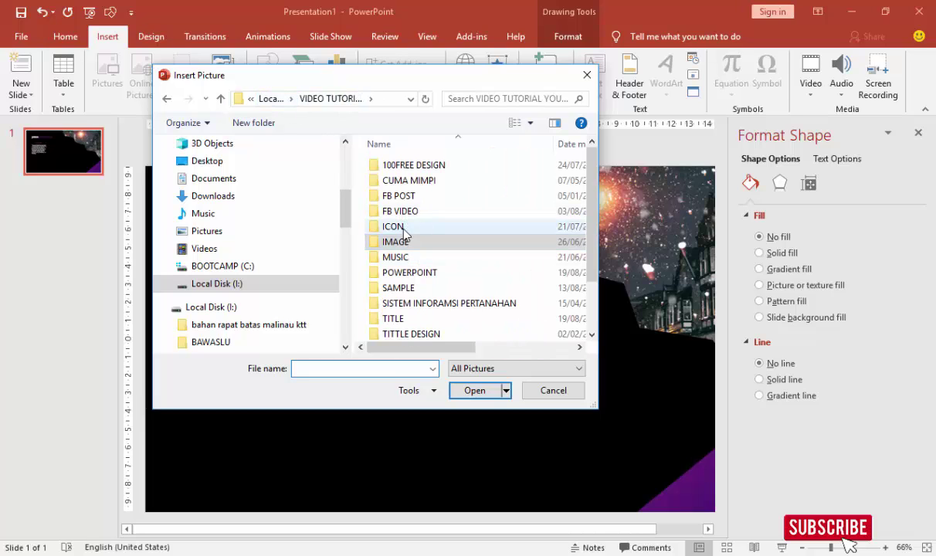
double_click(410, 227)
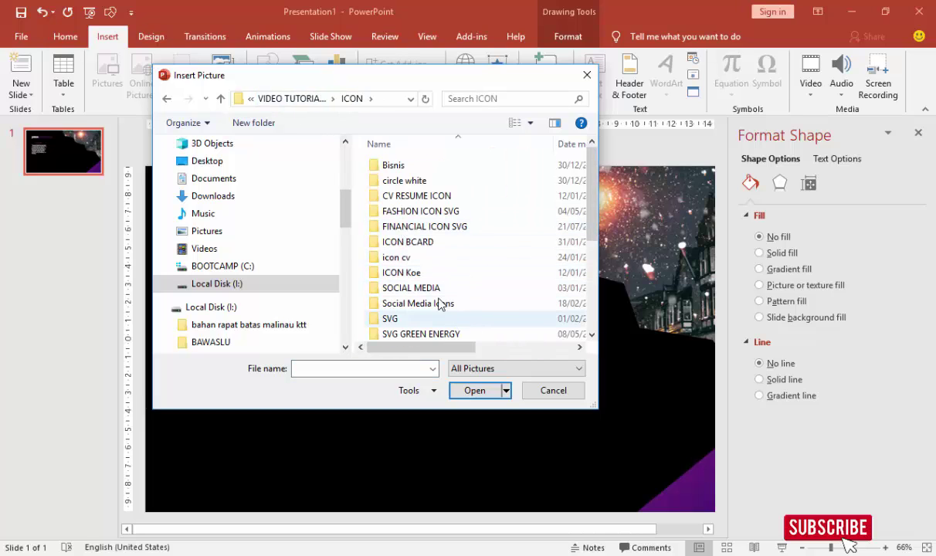
click(427, 323)
double_click(427, 323)
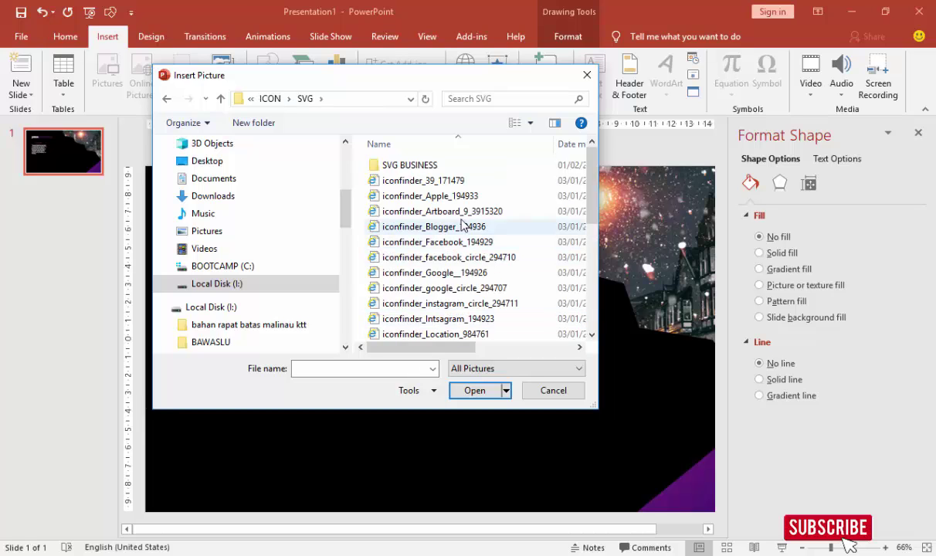
double_click(428, 195)
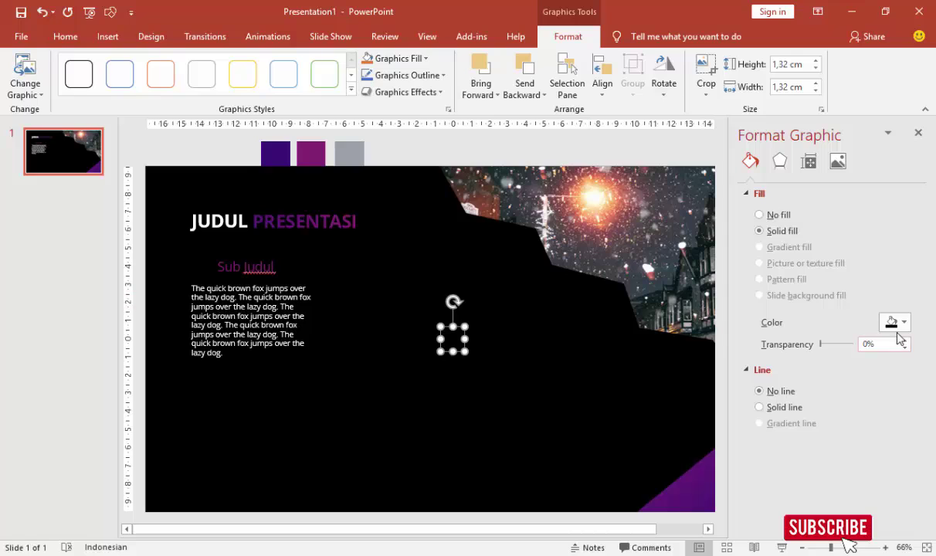
Step: Fill the Apple icon white and place it just left of Sub Judul
click(897, 325)
click(815, 357)
drag(453, 338, 203, 266)
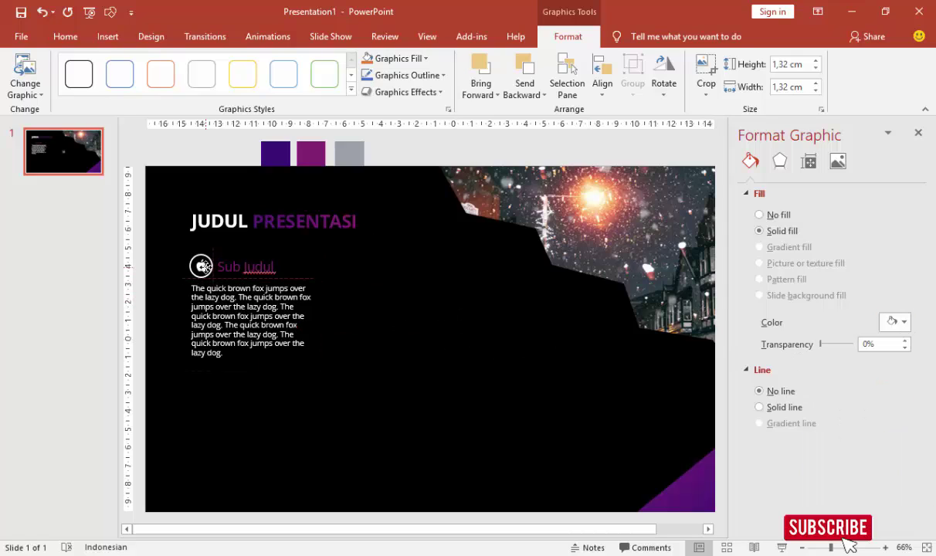
click(232, 266)
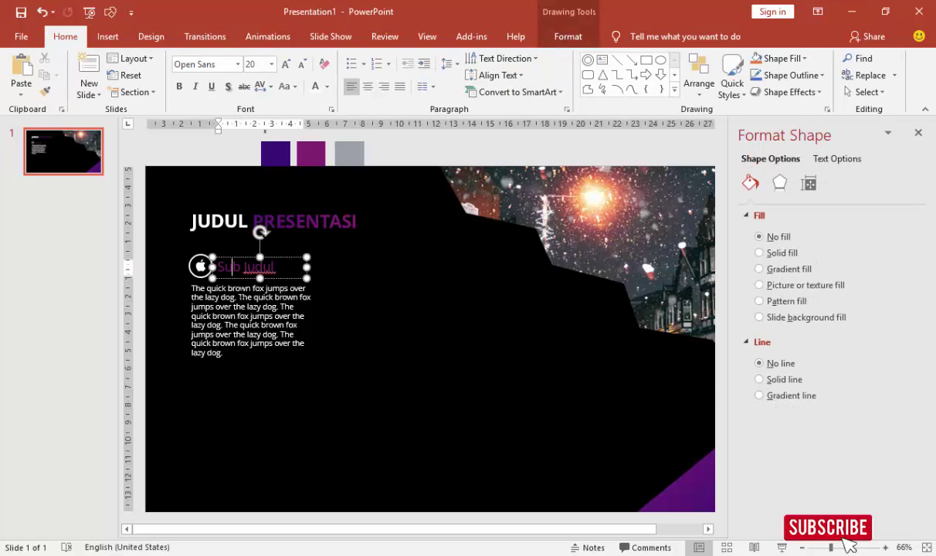
Step: Group-select icon, heading and paragraph, duplicate the block twice, and place the third beside the first
click(248, 325)
shift+click(247, 266)
shift+click(204, 263)
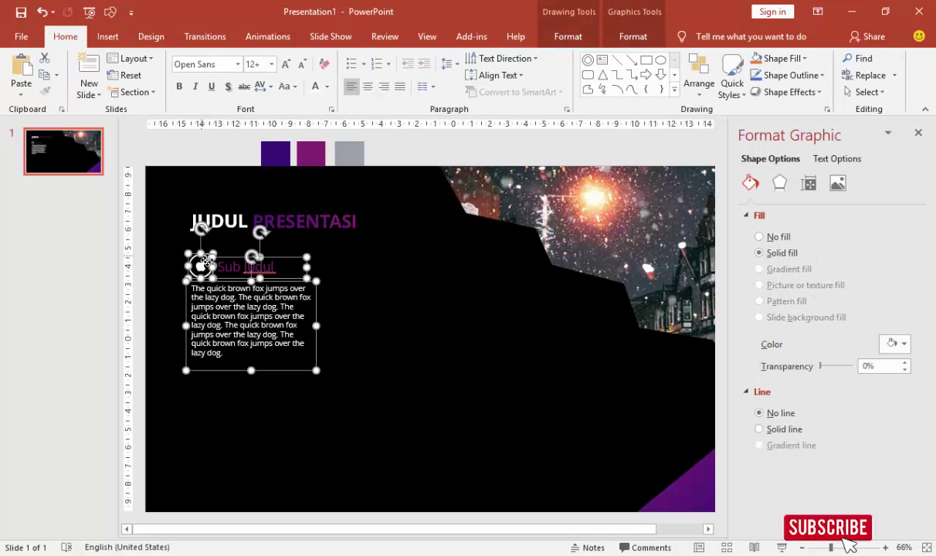
drag(284, 259, 288, 379)
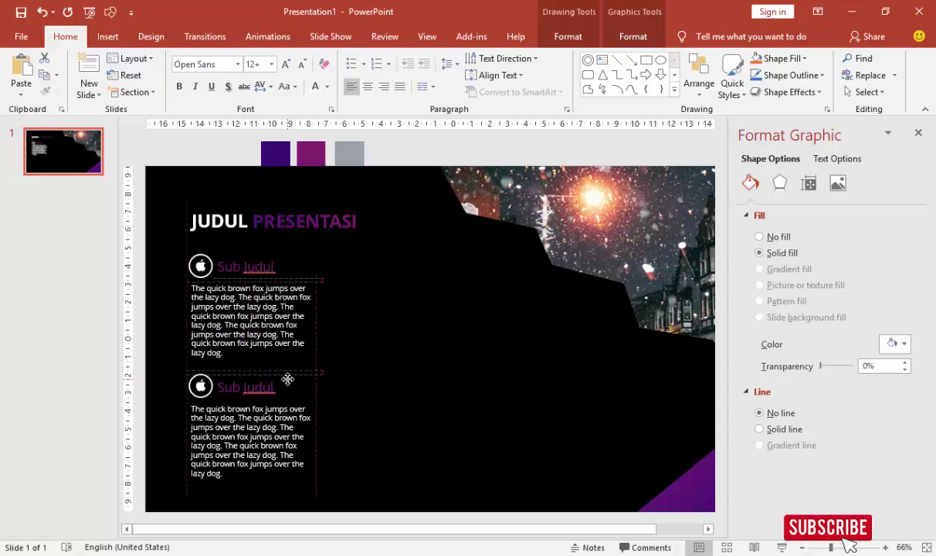
key(ctrl+d)
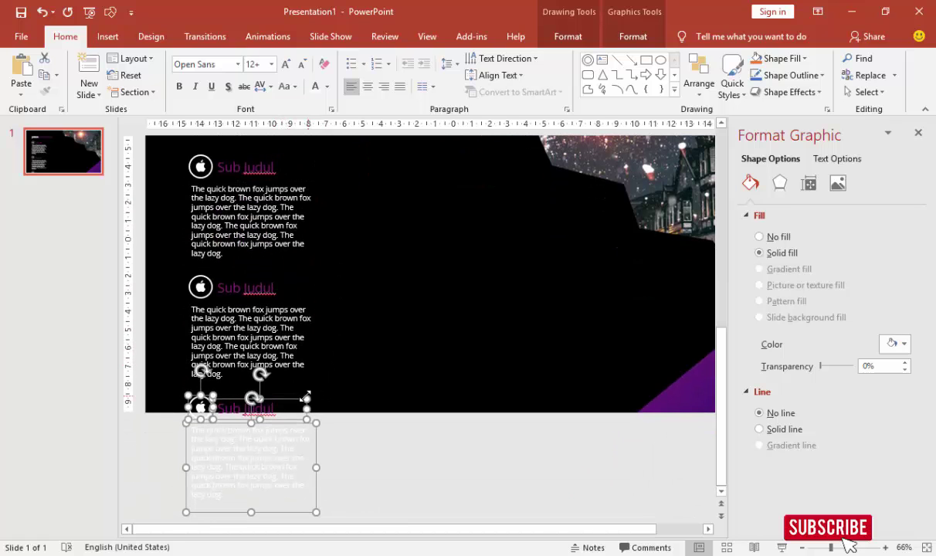
drag(320, 385, 456, 162)
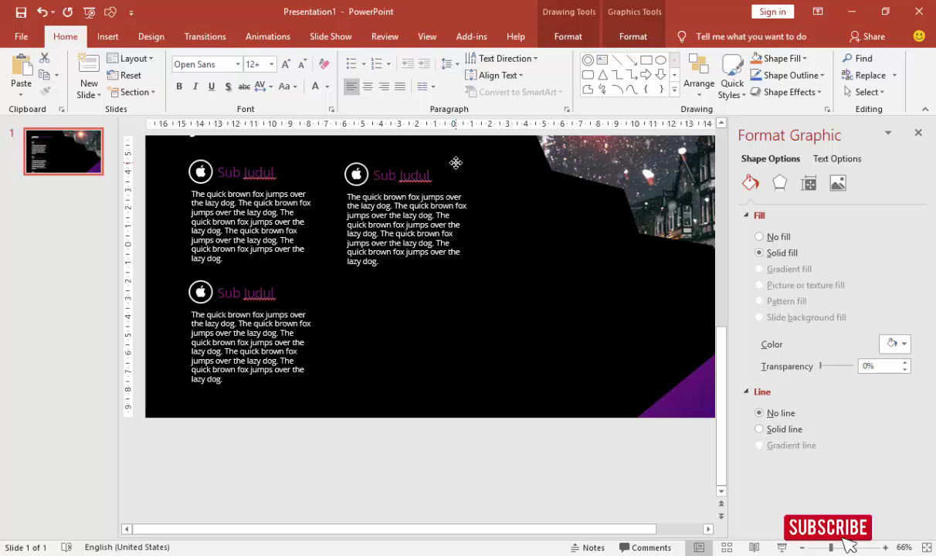
Step: Duplicate more blocks and arrange all five into two above and three below
scroll(456, 162, up, 3)
key(ctrl+d)
mouse_move(428, 259)
mouse_down()
mouse_move(585, 151)
mouse_move(423, 384)
mouse_move(592, 279)
mouse_up()
scroll(533, 409, down, 3)
scroll(533, 409, down, 1)
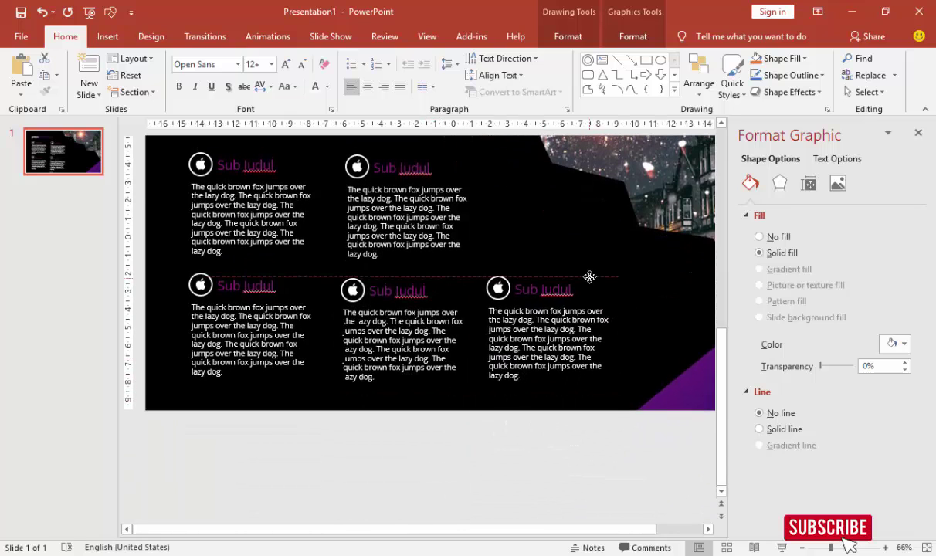
scroll(541, 309, up, 5)
scroll(494, 317, up, 1)
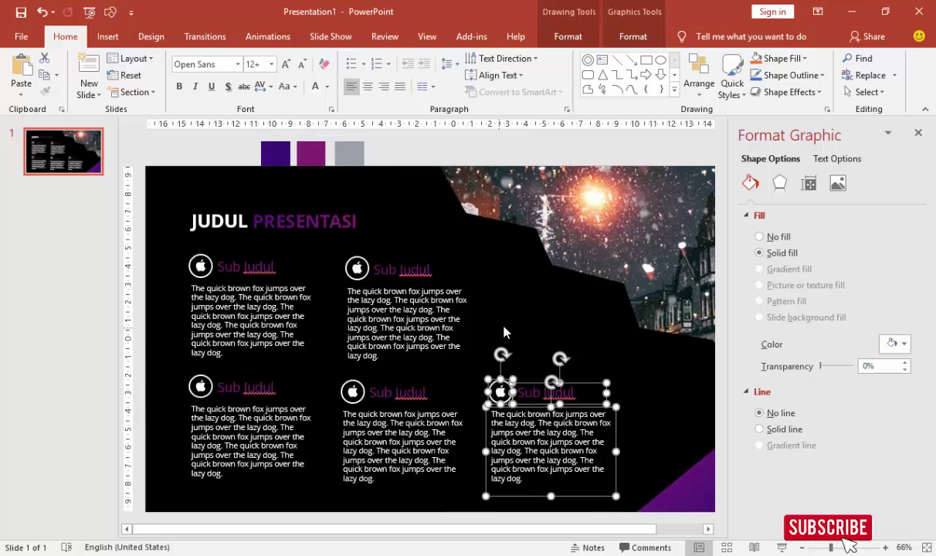
click(510, 328)
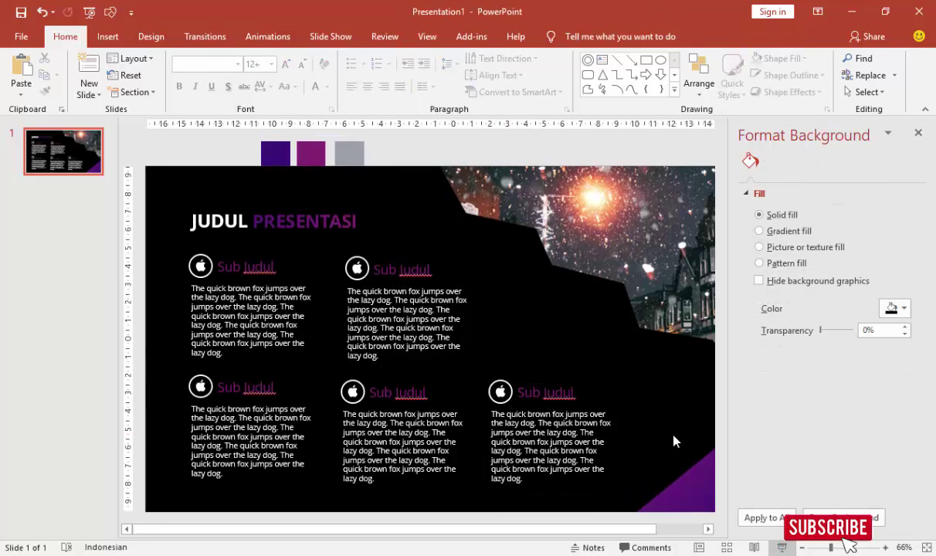
Step: Preview the slide full screen, then select the apple icon beside the top-middle heading
key(F5)
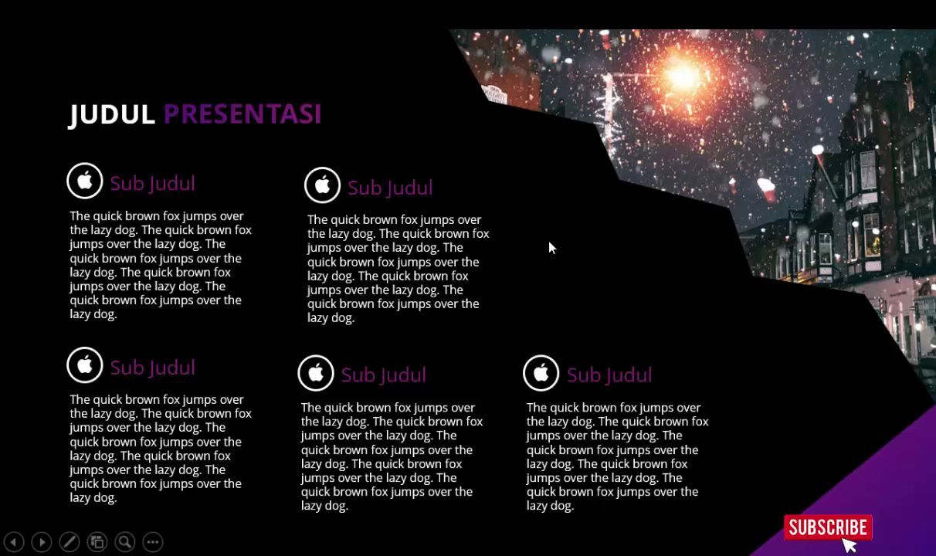
key(Escape)
click(358, 272)
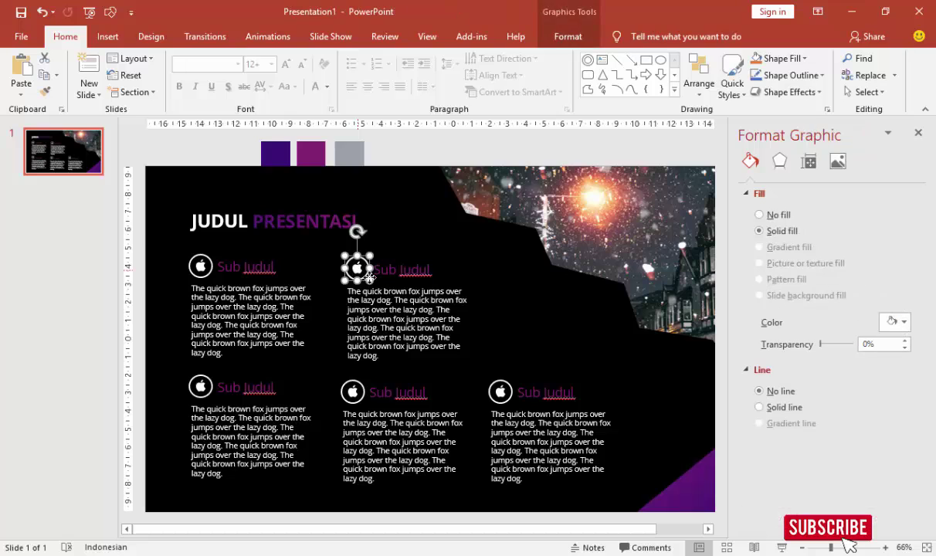
Step: Delete the apple icon and insert the circular Facebook SVG beside the top-middle heading
key(Delete)
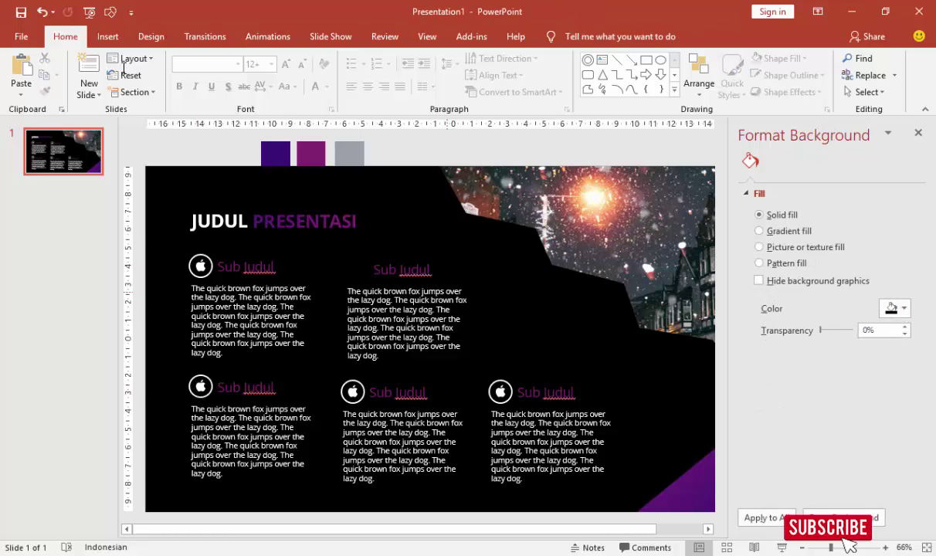
click(108, 37)
click(109, 75)
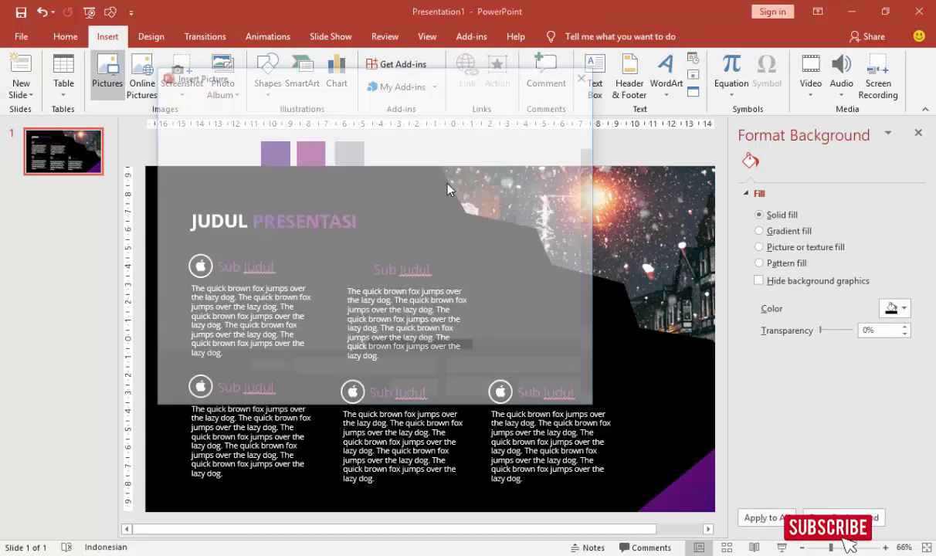
double_click(435, 258)
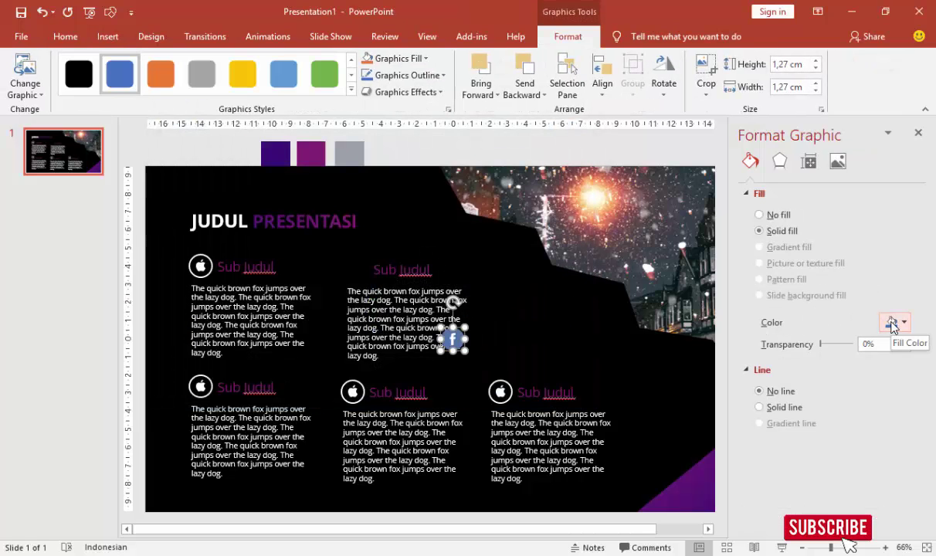
drag(382, 272, 353, 267)
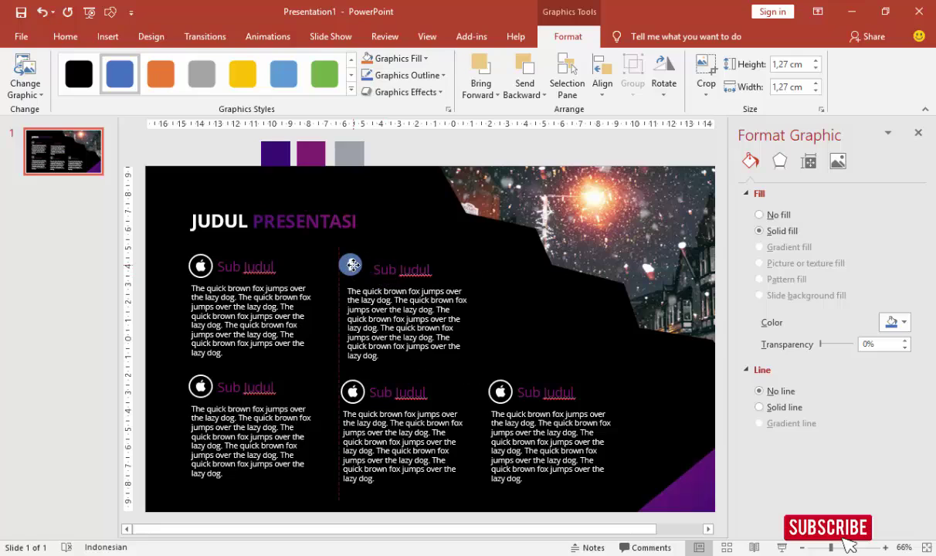
click(893, 322)
click(815, 356)
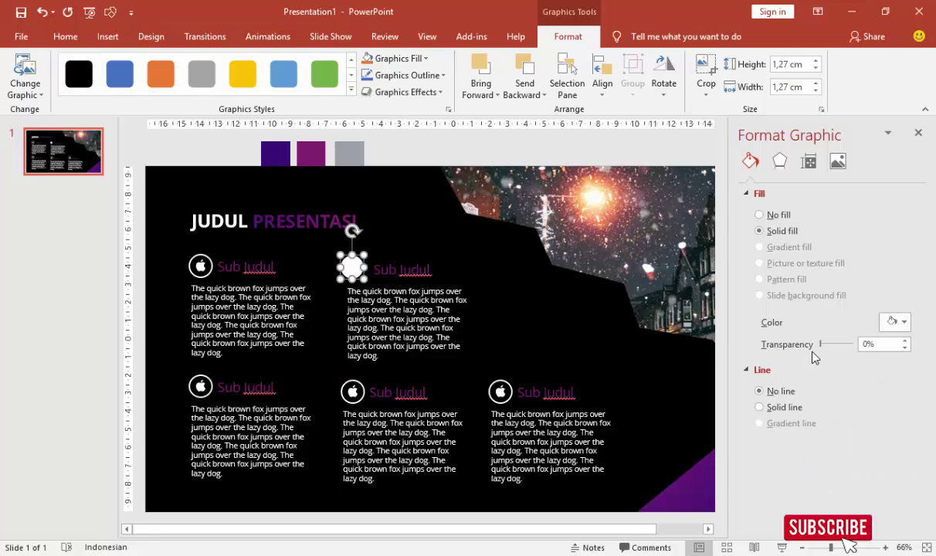
key(ctrl+z)
Step: Insert the plain Facebook icon, fill it white, and place it beside the top-middle Sub Judul
click(108, 36)
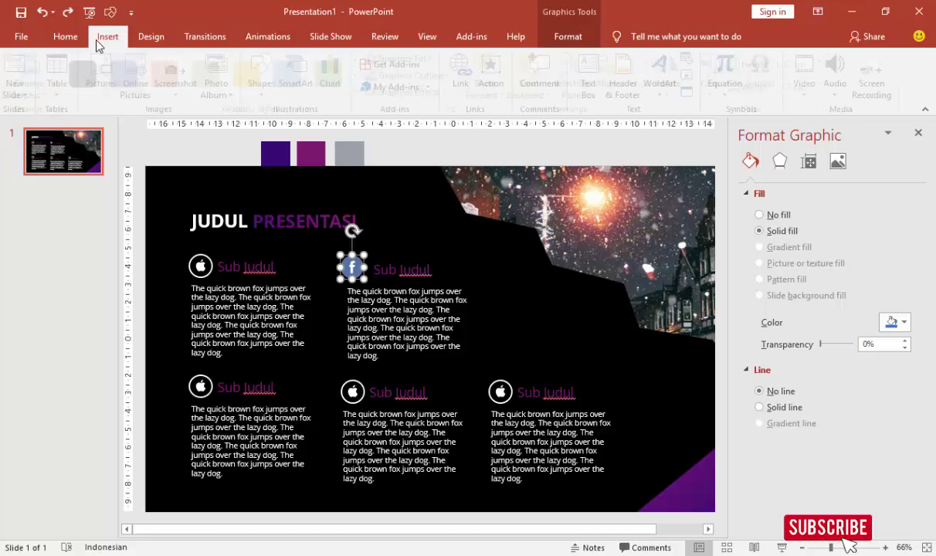
click(108, 76)
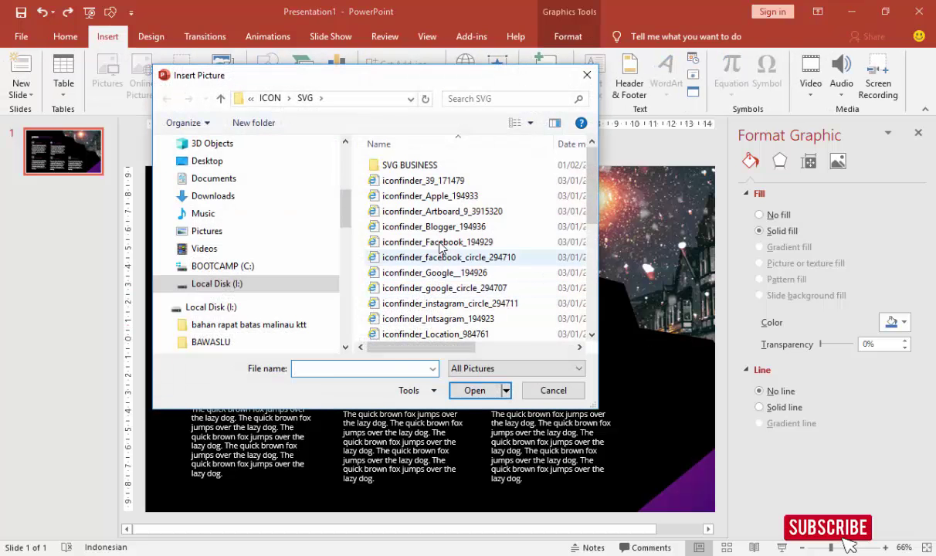
double_click(429, 257)
click(906, 323)
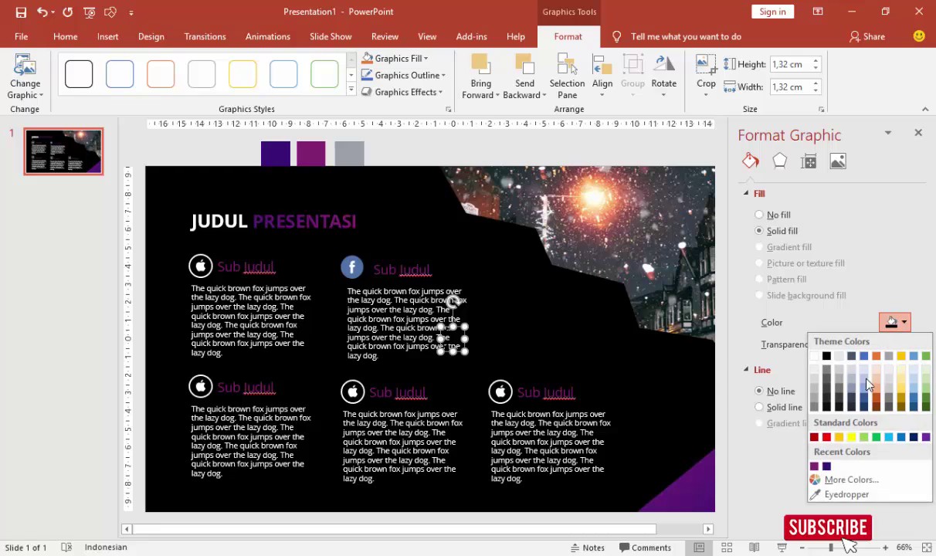
click(815, 356)
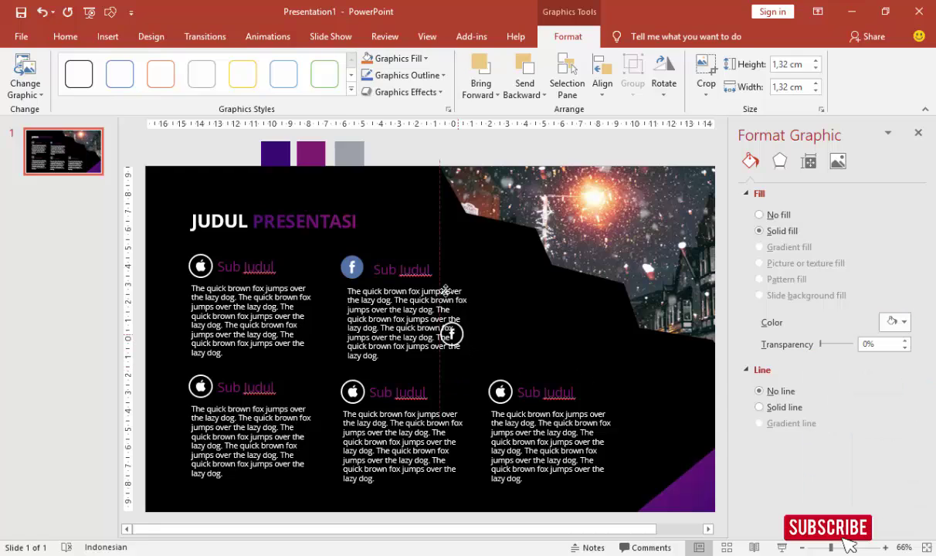
mouse_move(467, 349)
mouse_down()
mouse_move(437, 253)
mouse_move(355, 265)
mouse_up()
click(352, 268)
key(Escape)
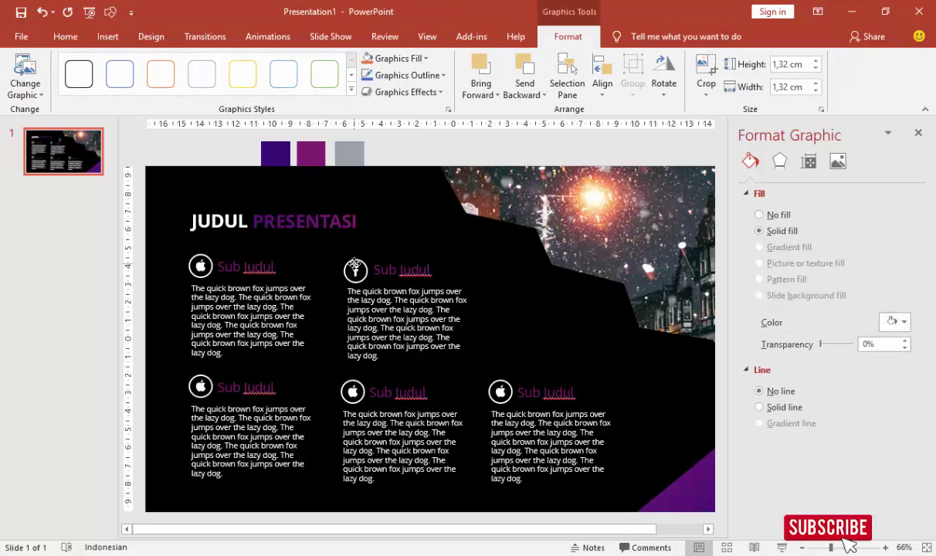
click(490, 249)
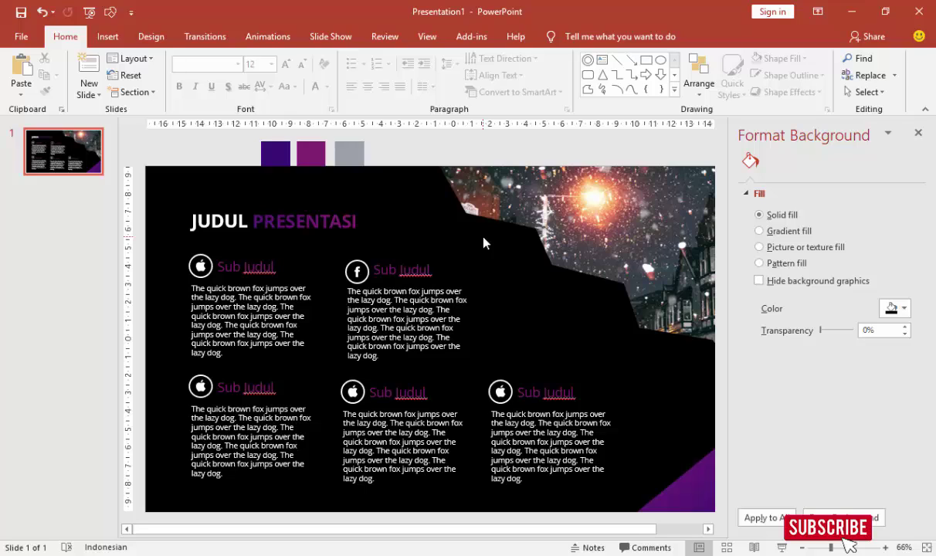
click(92, 209)
Step: Add a new slide after slide 1 and delete its title and content placeholders
right_click(92, 207)
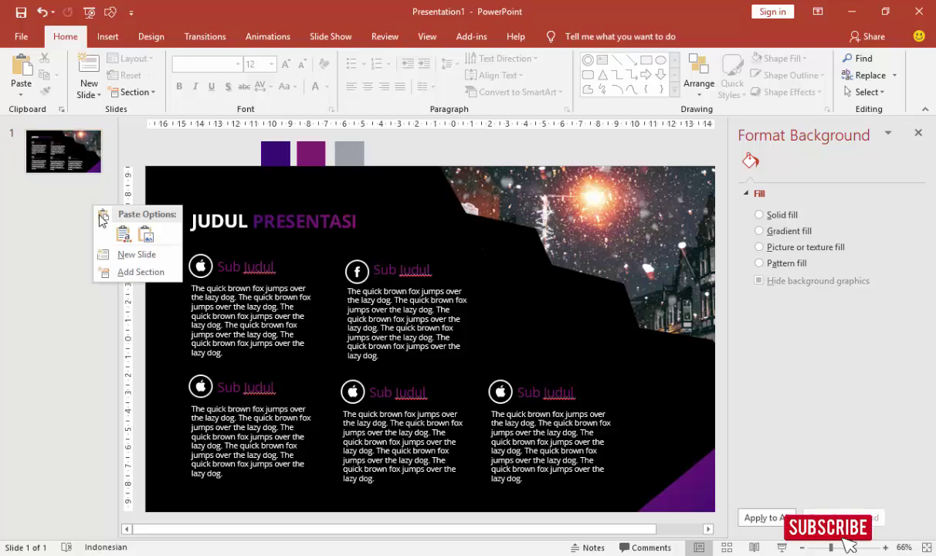
key(Escape)
key(Return)
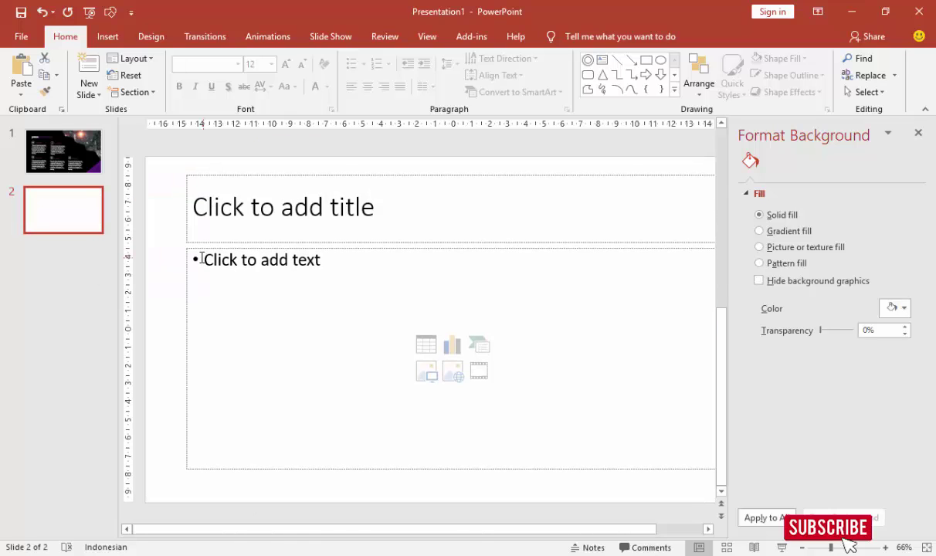
click(215, 174)
key(Delete)
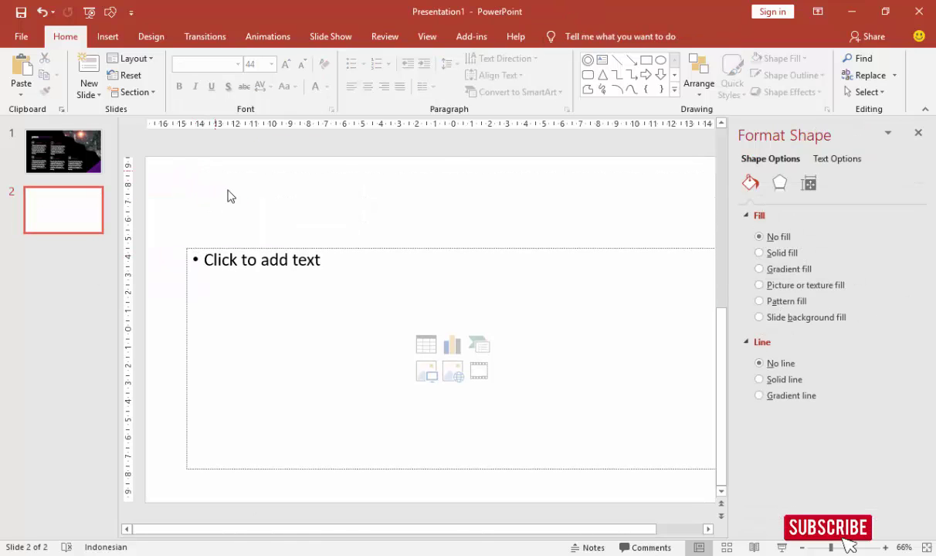
click(245, 246)
key(Delete)
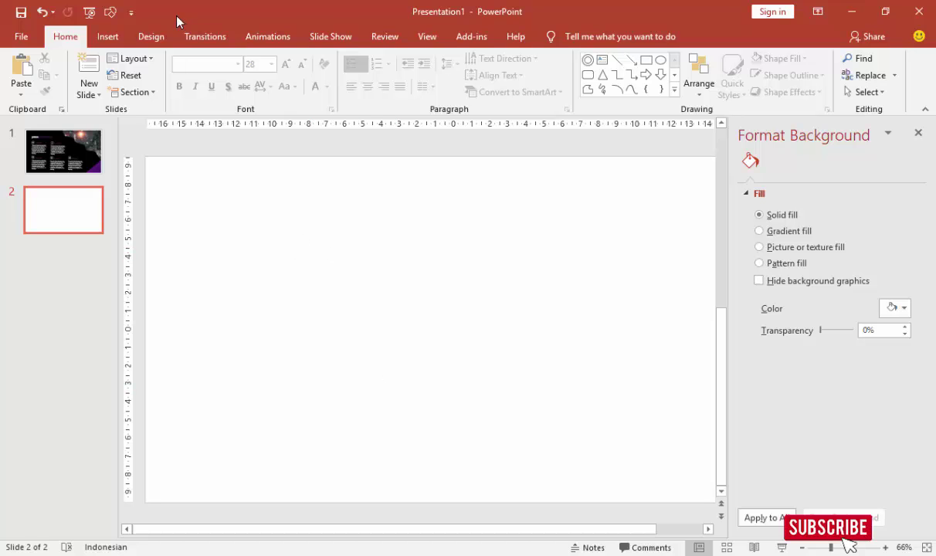
click(107, 36)
Step: Draw an oval near the centre of the blank slide
click(267, 77)
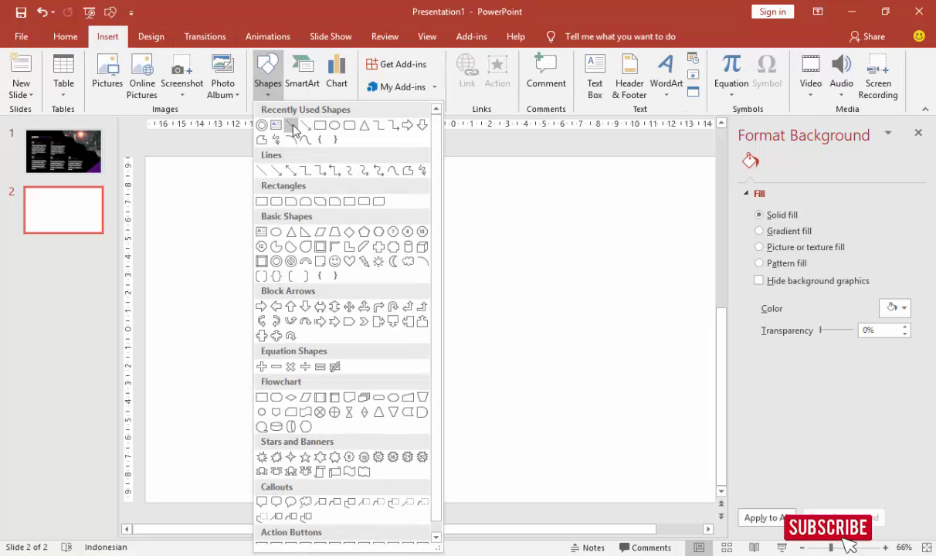
click(309, 123)
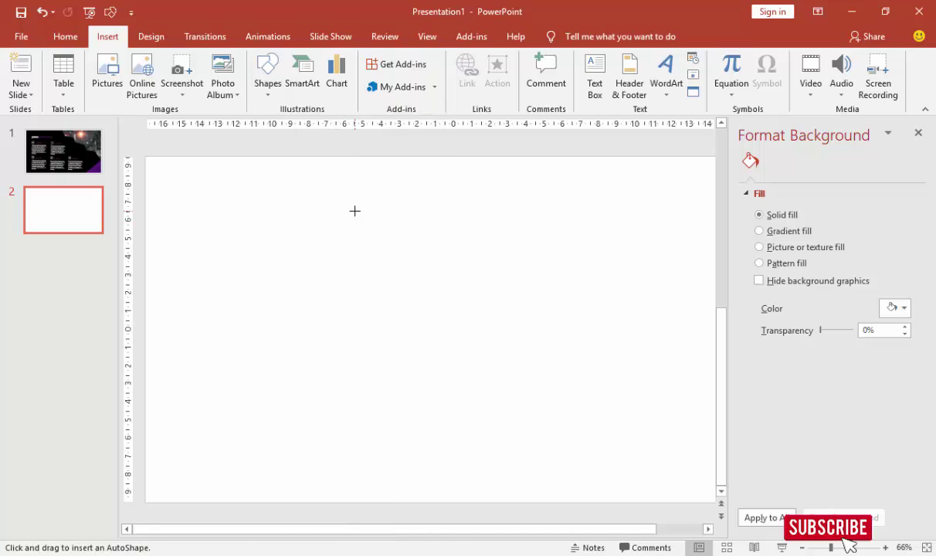
drag(355, 211, 457, 338)
mouse_move(423, 243)
mouse_down()
mouse_move(429, 289)
mouse_move(429, 266)
mouse_move(450, 260)
mouse_up()
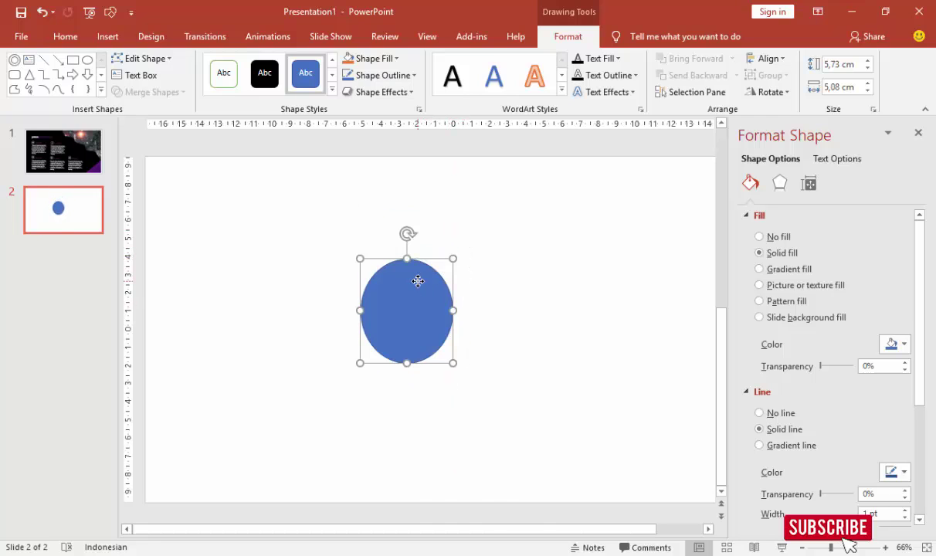
Step: Edit the oval's points, pulling the top up into a sharp corner for a symmetric teardrop
right_click(410, 282)
click(407, 317)
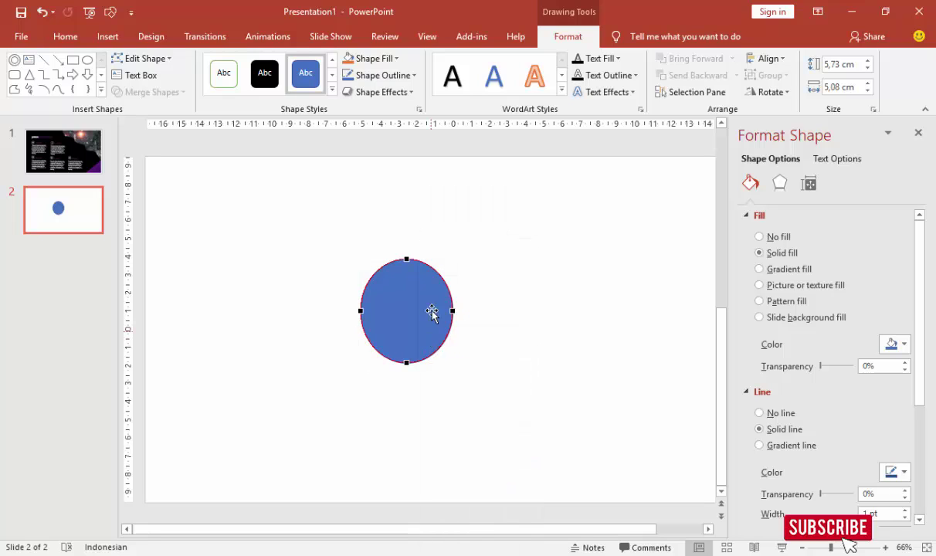
click(408, 259)
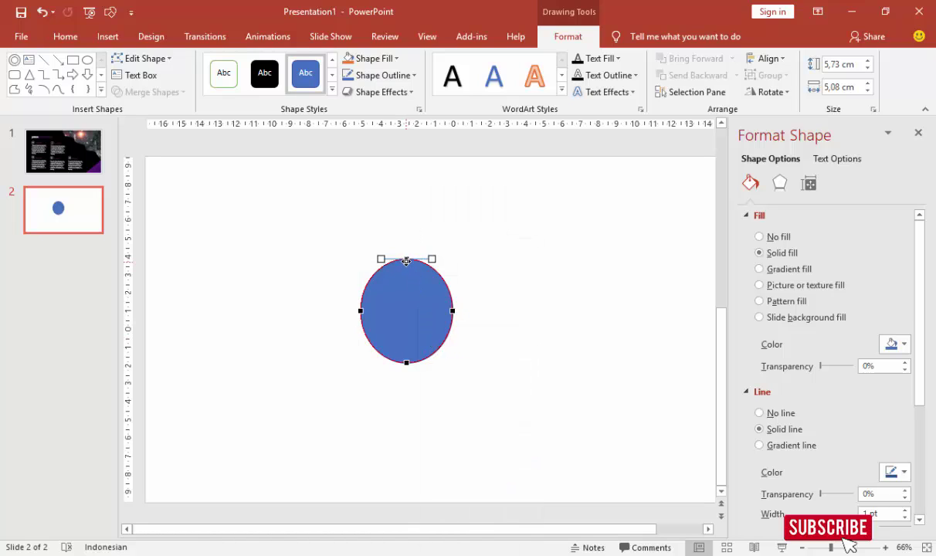
drag(407, 258, 406, 229)
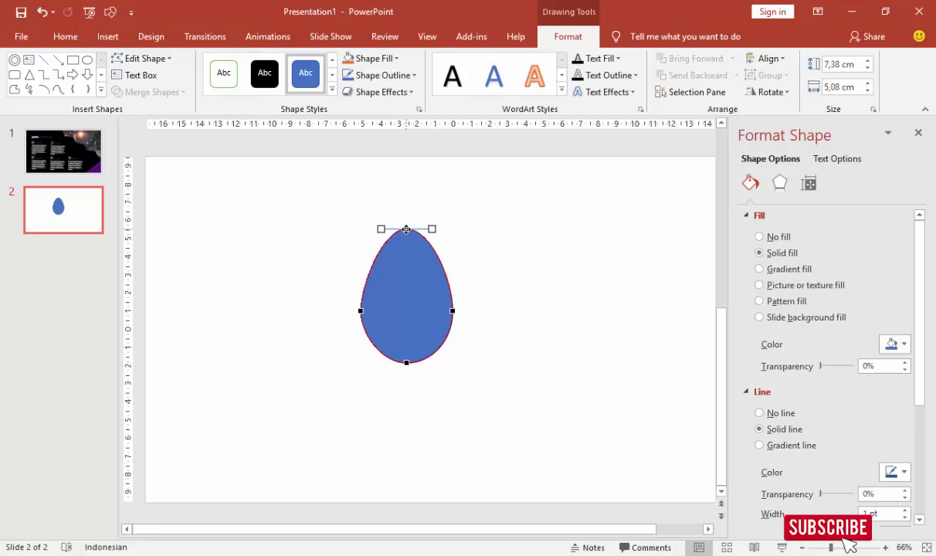
right_click(407, 229)
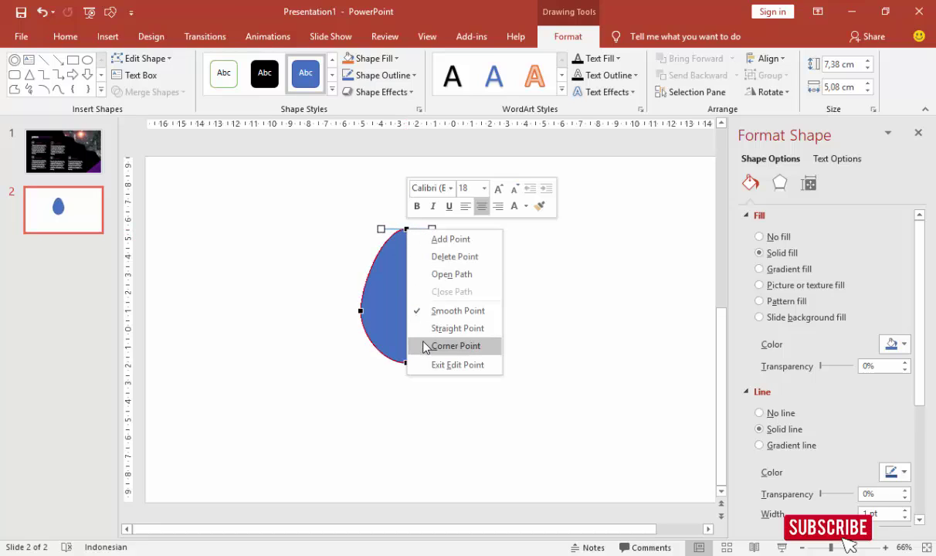
click(456, 346)
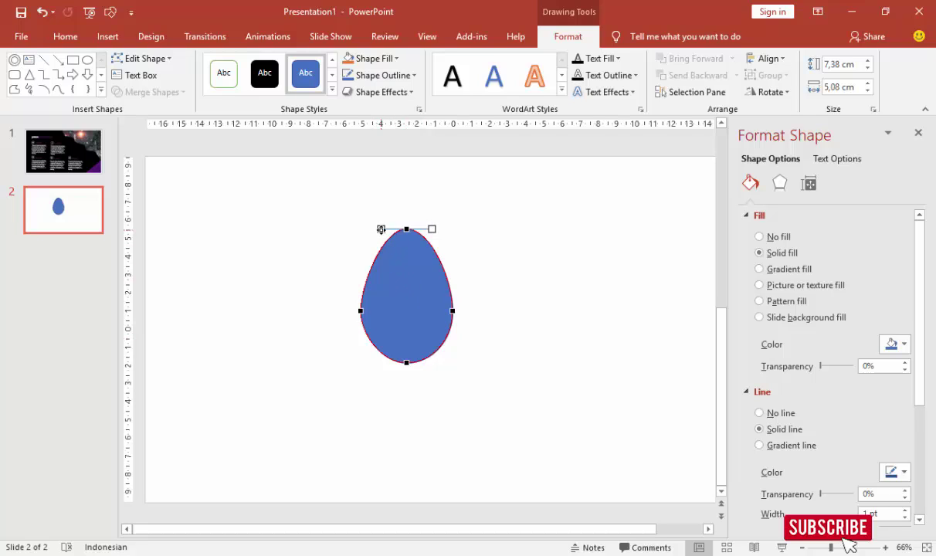
drag(381, 229, 388, 272)
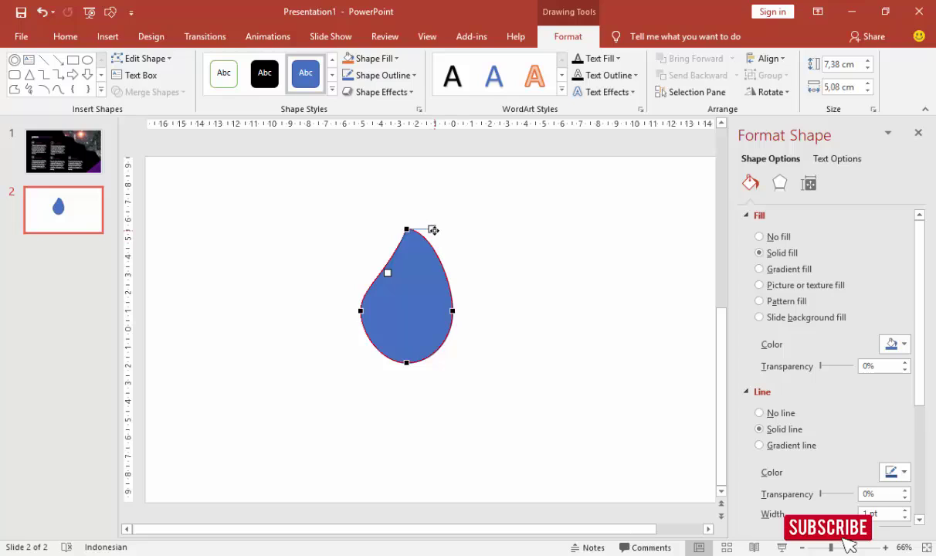
drag(434, 230, 418, 271)
drag(418, 272, 417, 272)
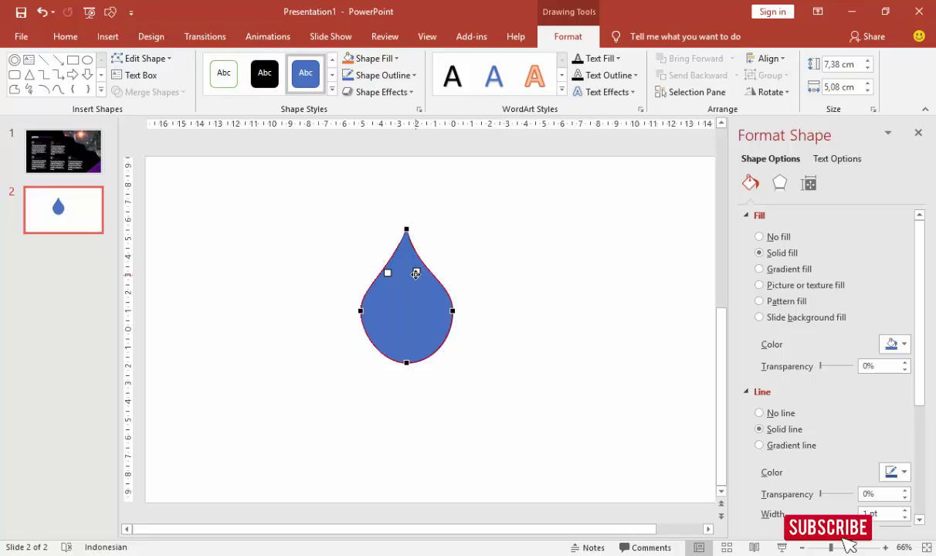
click(408, 229)
drag(410, 228, 410, 227)
Step: Draw a vertical guide line through the middle of the teardrop
click(441, 232)
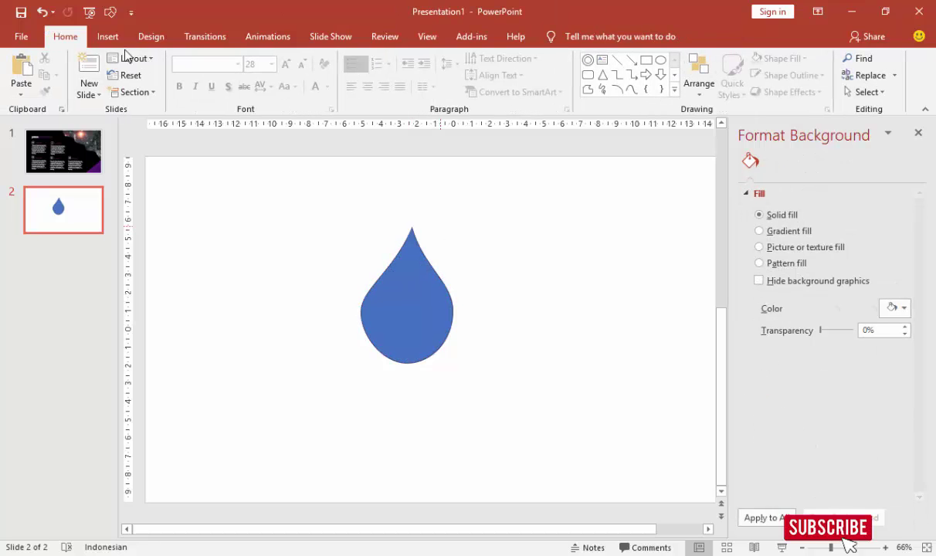
click(108, 37)
click(267, 77)
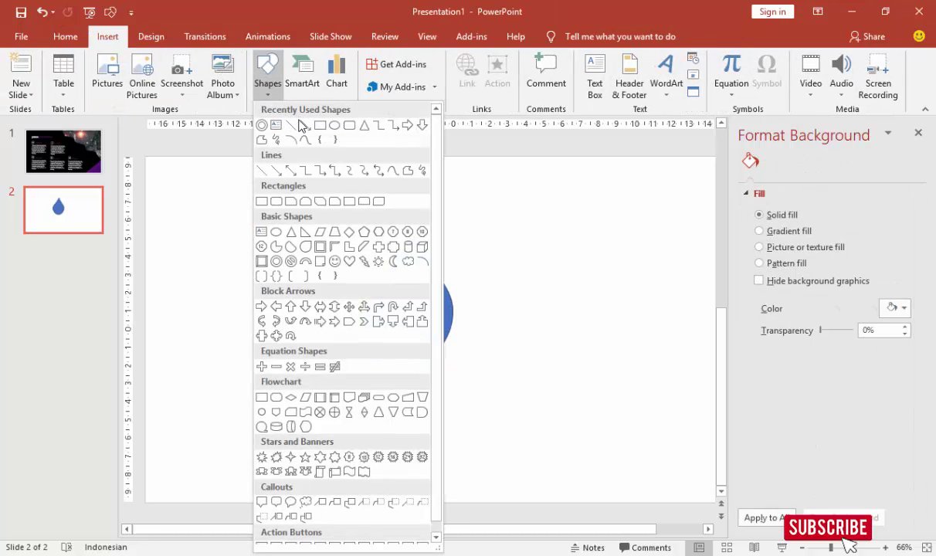
click(299, 125)
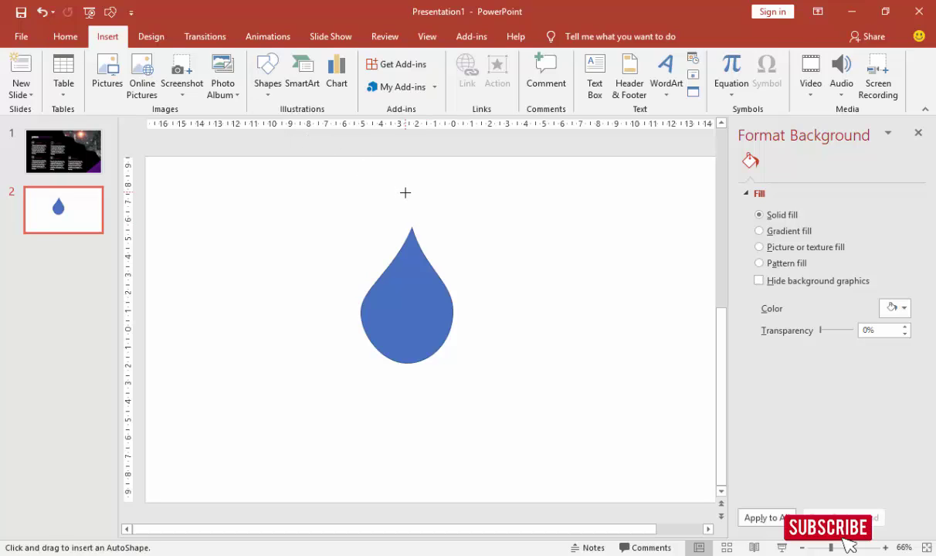
drag(405, 192, 405, 397)
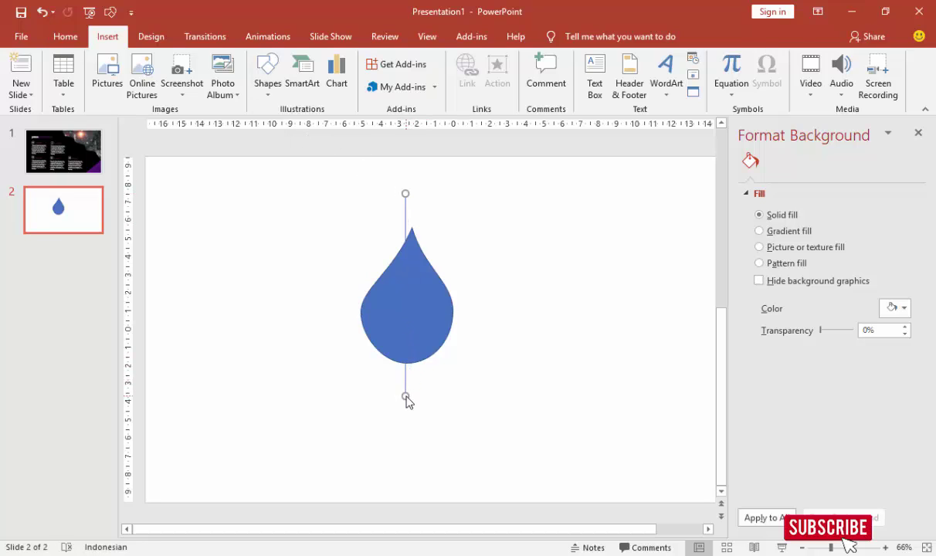
Step: Edit the teardrop's points to align its tip with the guide line
click(428, 313)
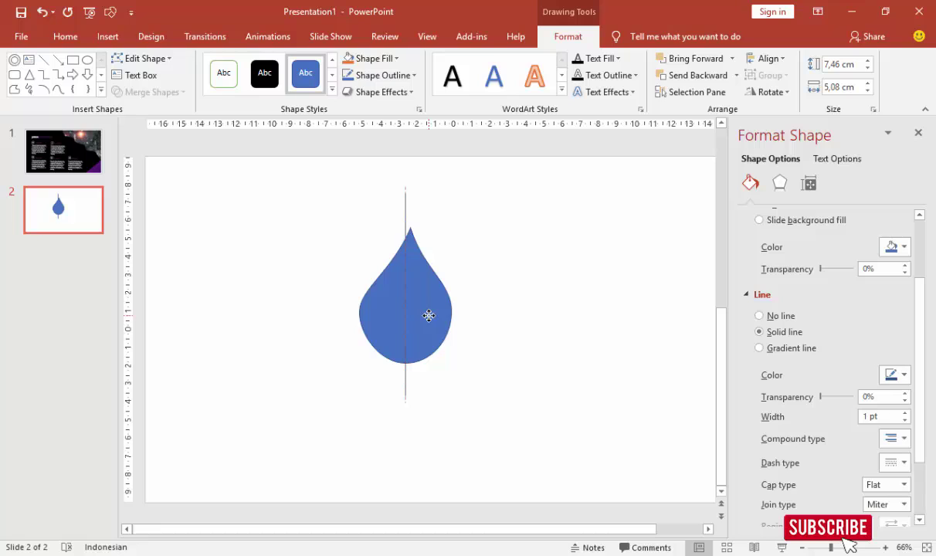
click(429, 315)
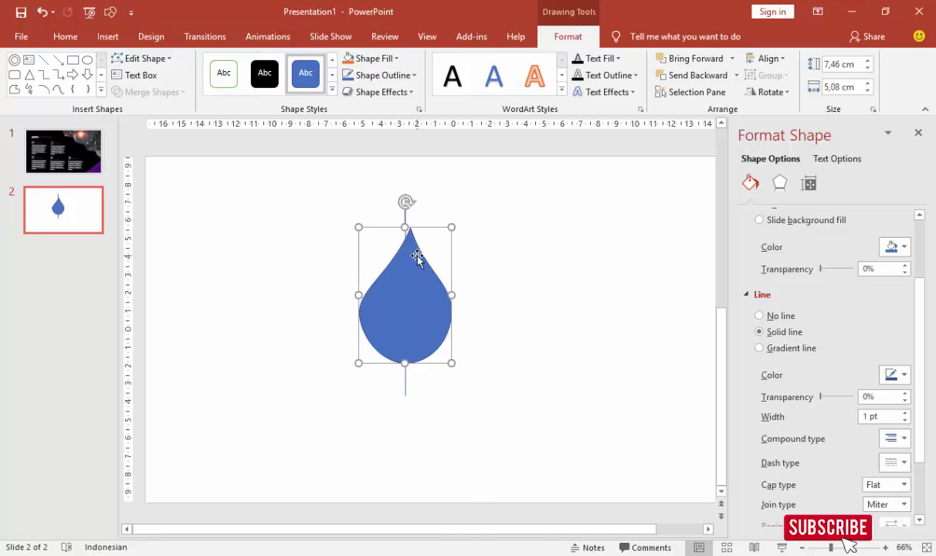
right_click(416, 255)
click(449, 357)
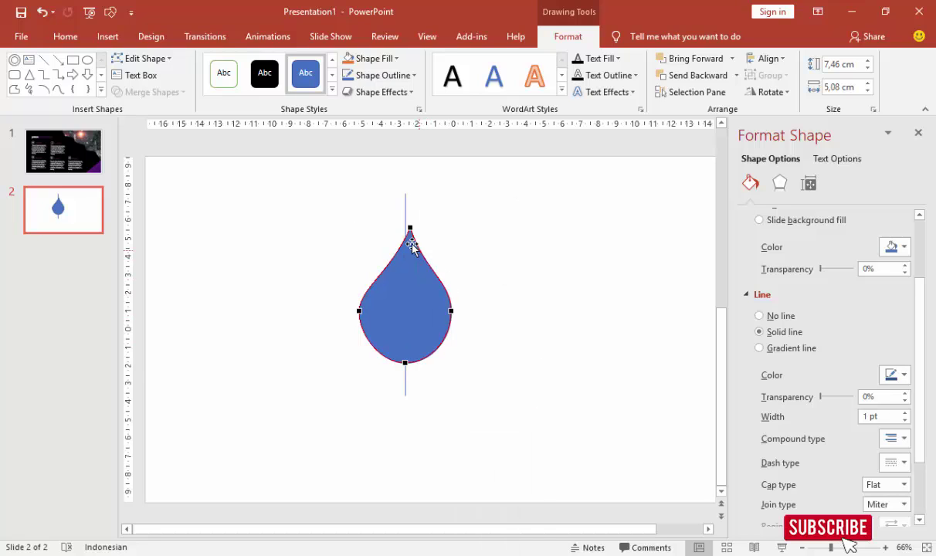
drag(411, 230, 405, 227)
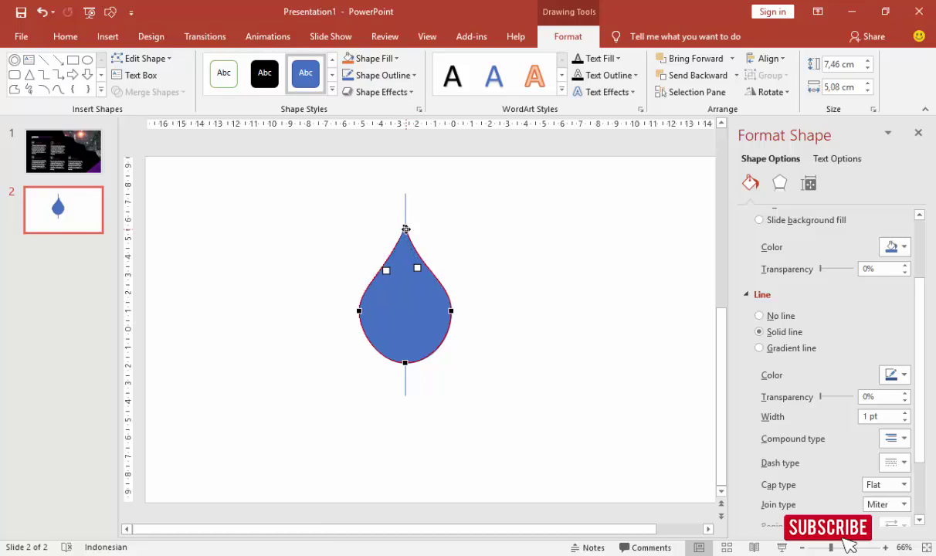
click(464, 232)
Step: Delete the guide line, remove the teardrop's outline, and duplicate it with Ctrl+D
scroll(471, 210, up, 4)
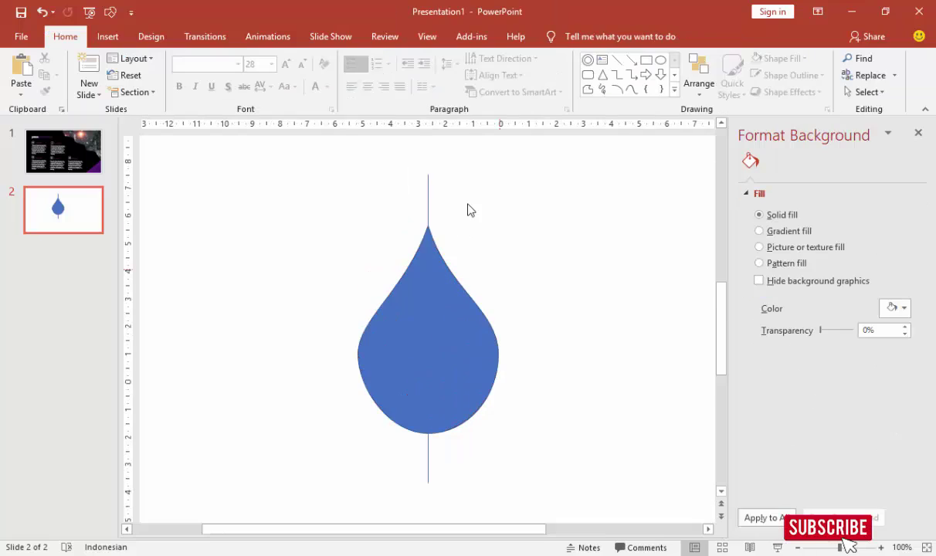
click(430, 186)
key(Delete)
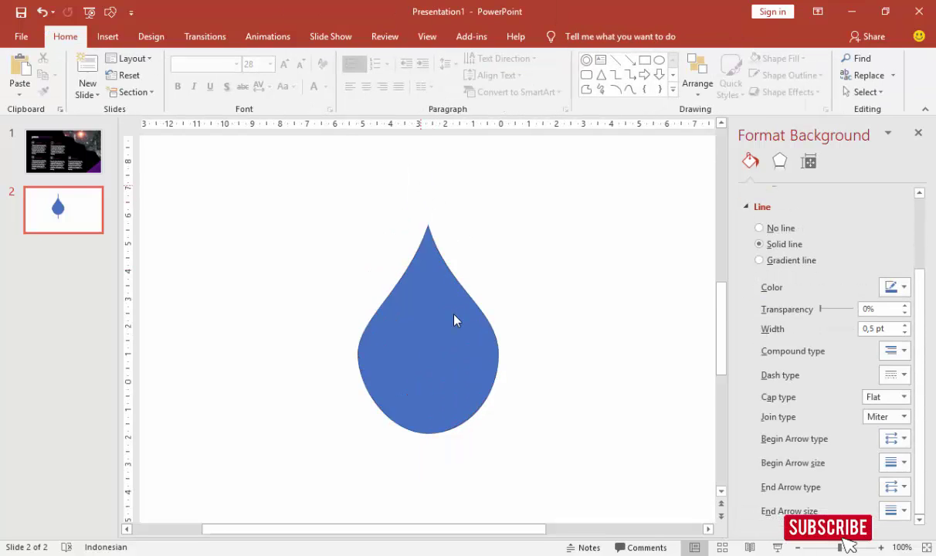
scroll(452, 309, down, 4)
click(382, 311)
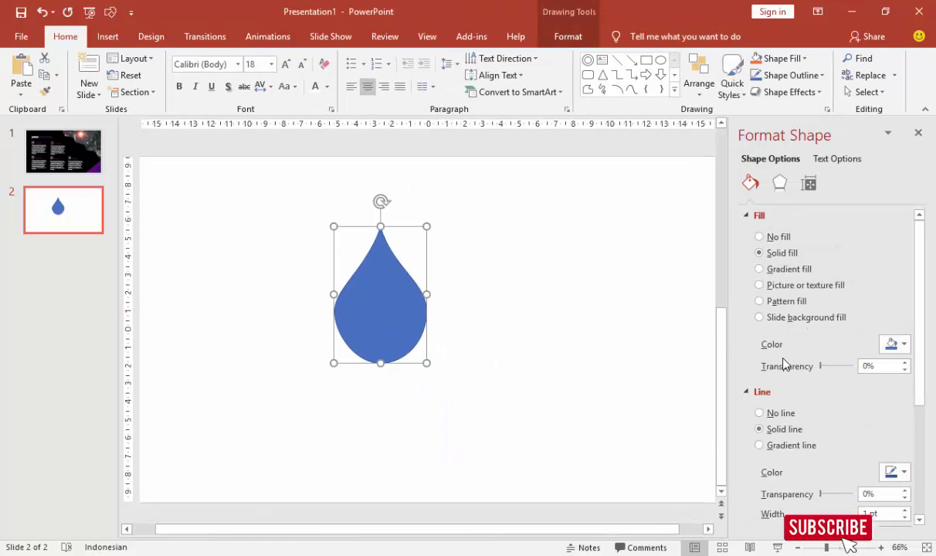
click(765, 411)
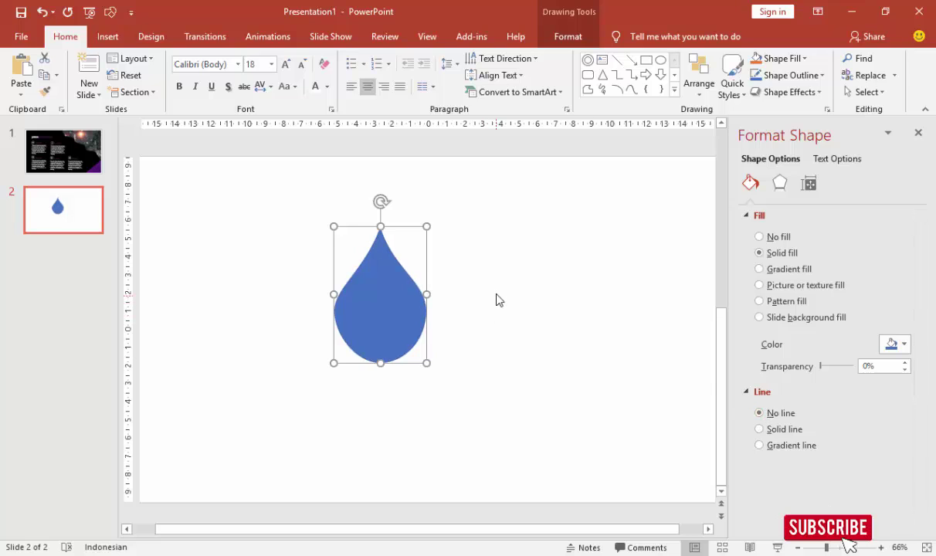
key(ctrl+d)
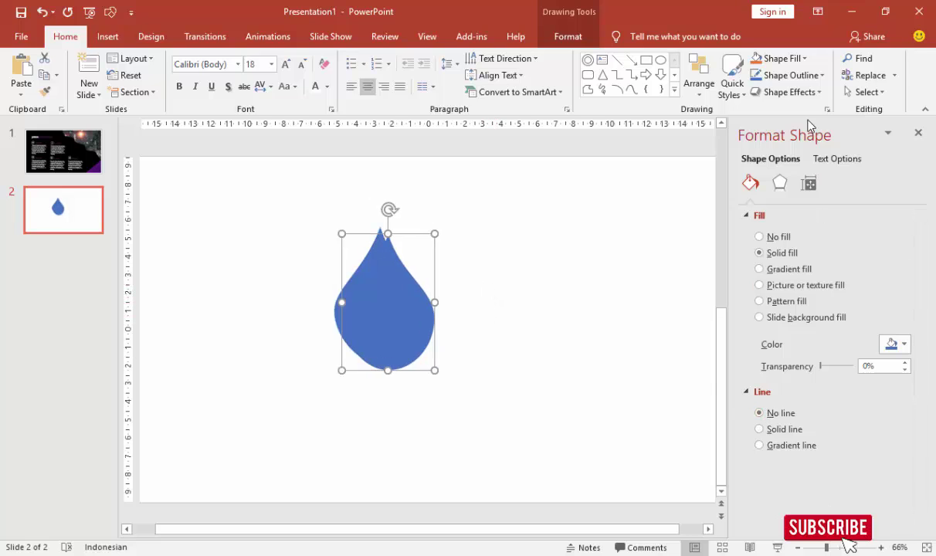
Step: Rotate the copy right 90°, move it lower-right of the original, and fill it 40% transparent yellow
click(567, 36)
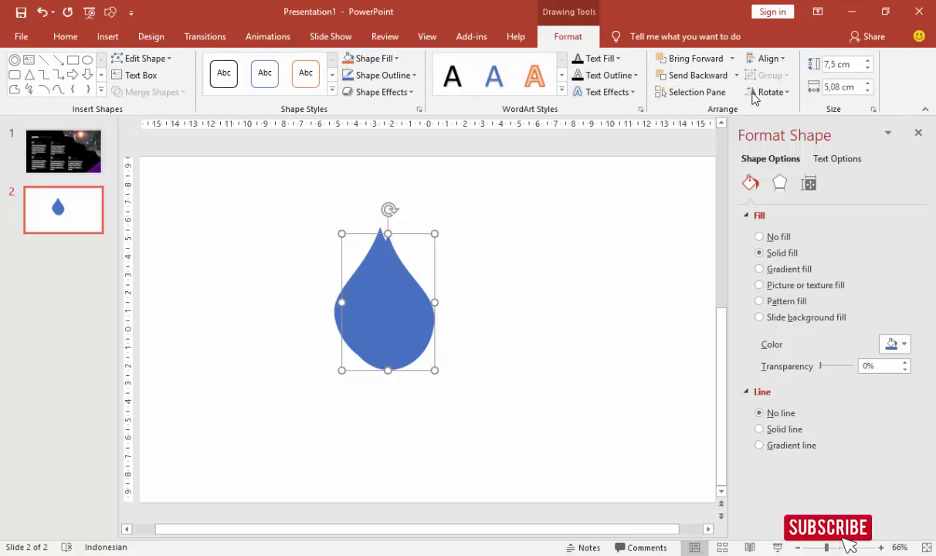
click(753, 92)
click(780, 167)
drag(429, 347, 498, 418)
click(888, 346)
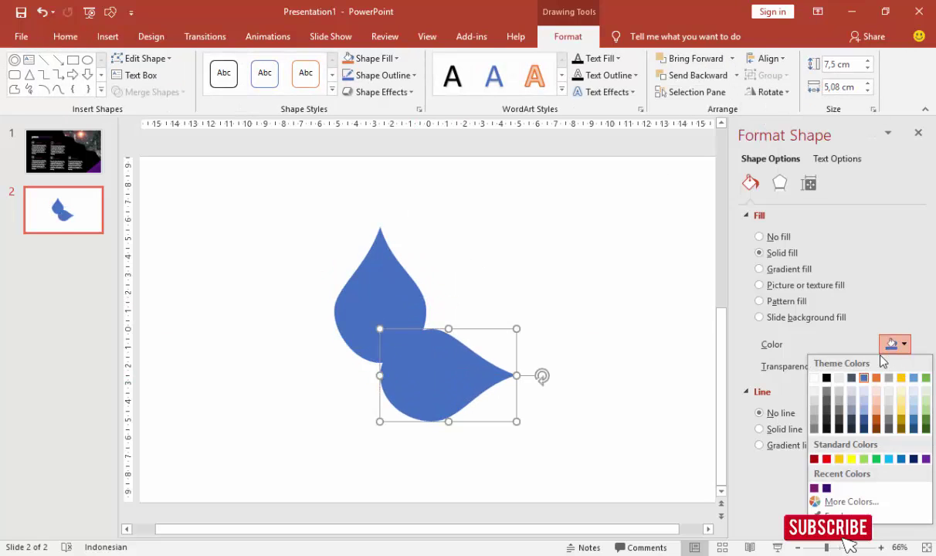
click(838, 460)
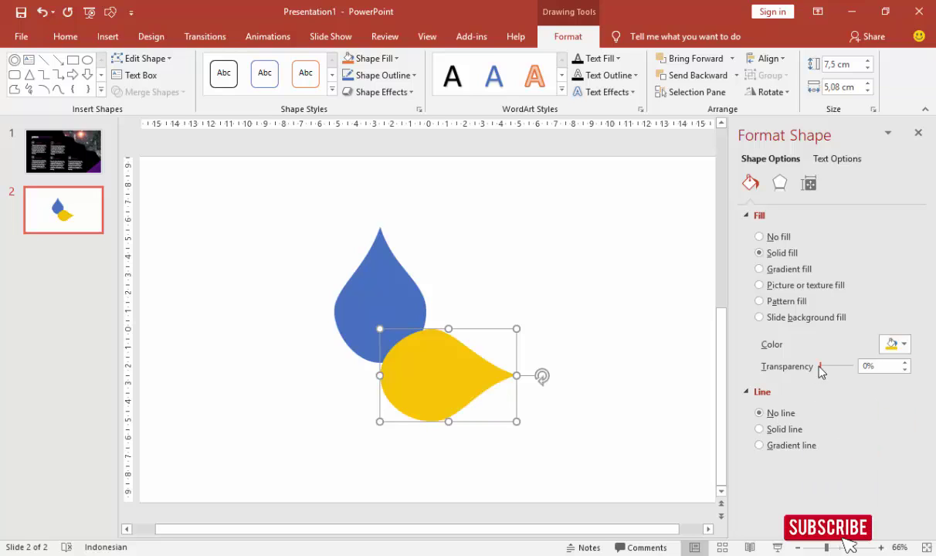
drag(821, 367, 832, 366)
drag(447, 355, 447, 342)
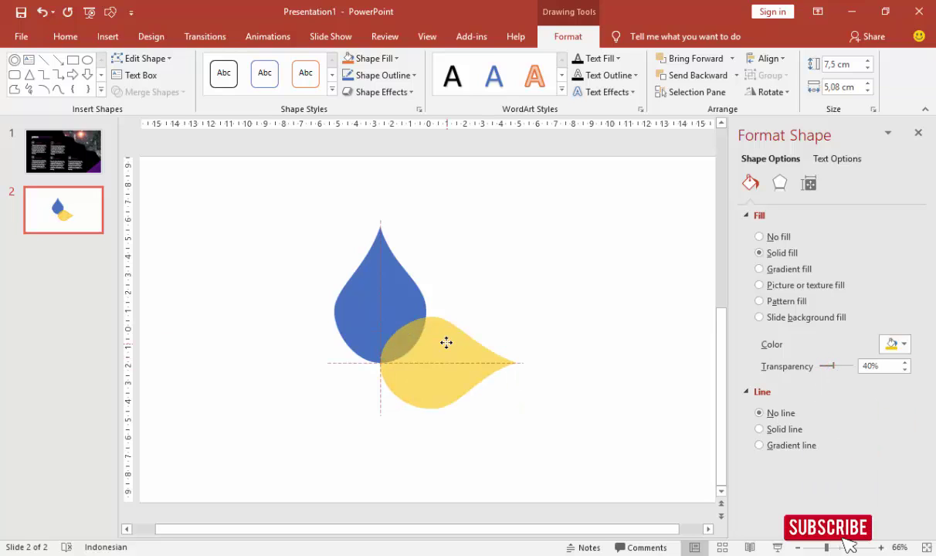
click(527, 279)
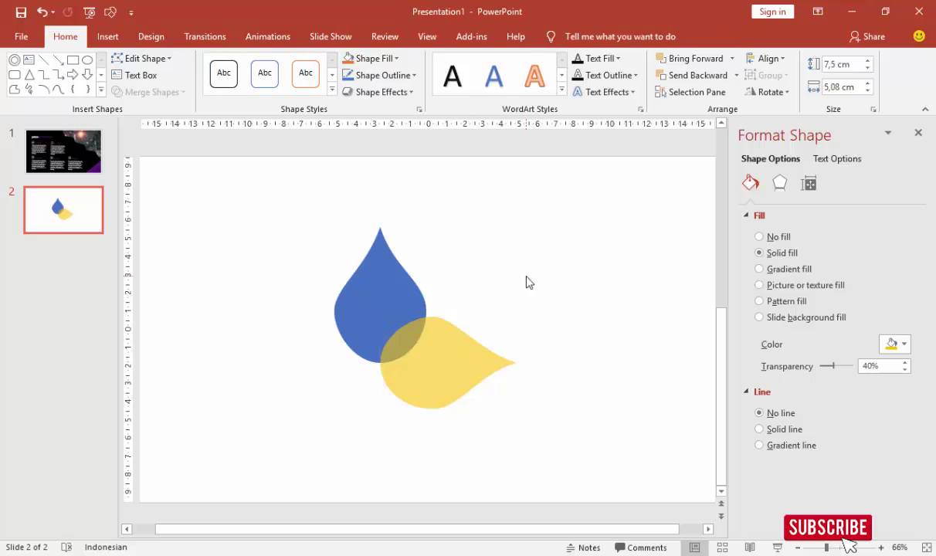
click(454, 357)
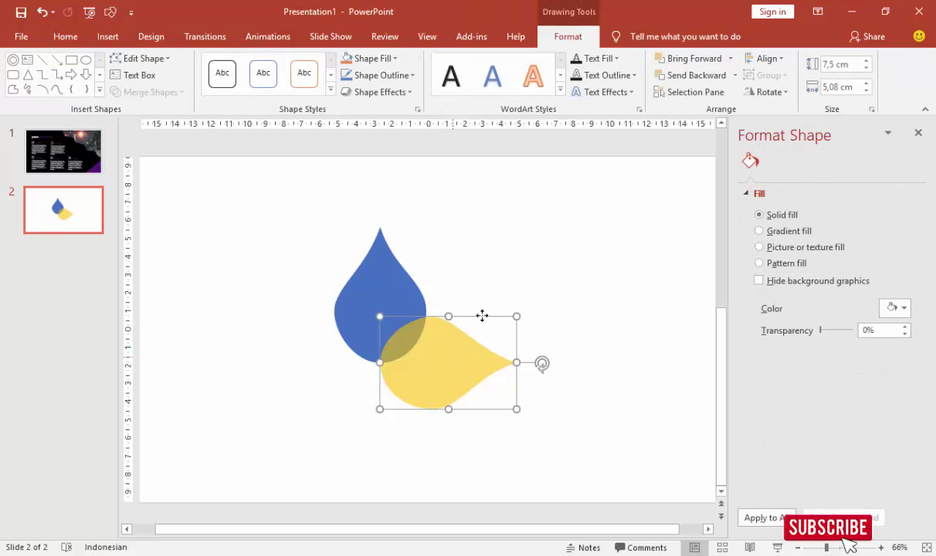
Step: Select both drops and use Merge Shapes > Subtract to cut the yellow from the blue
click(443, 270)
click(383, 272)
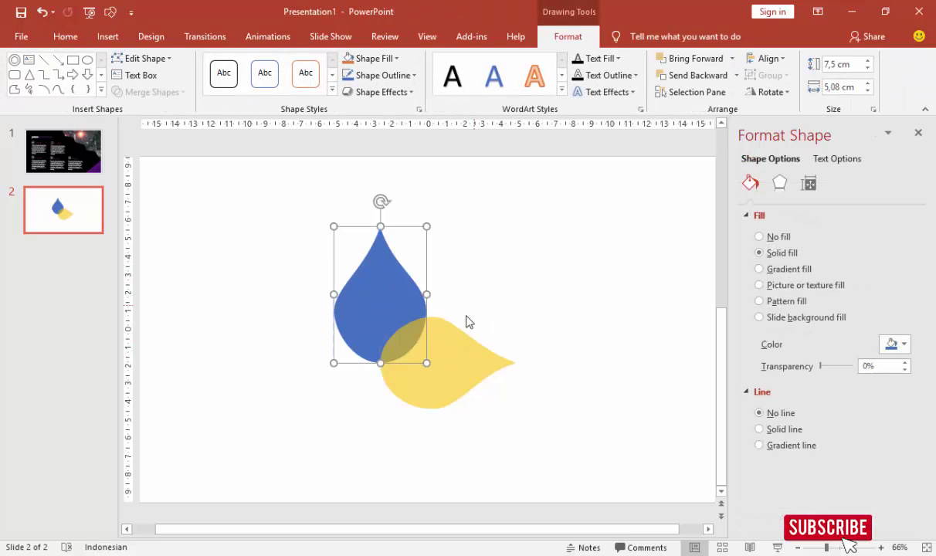
shift+click(447, 366)
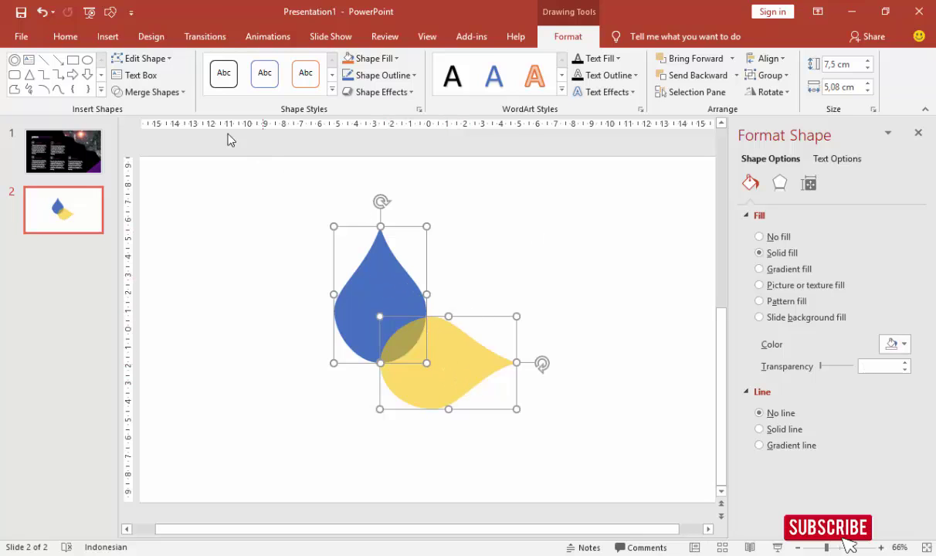
click(176, 92)
click(166, 179)
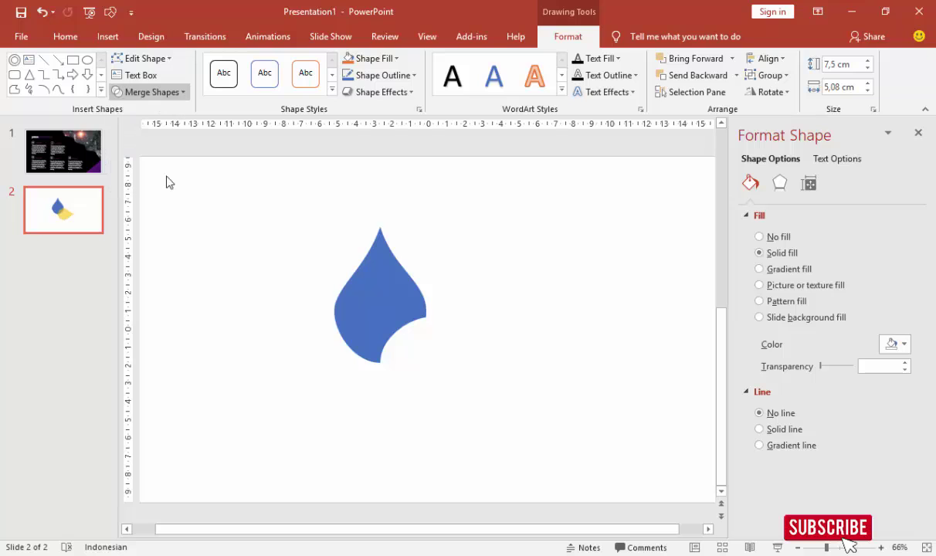
Step: Drag out a copy of the notched blue drop to turn sideways
click(498, 264)
click(386, 297)
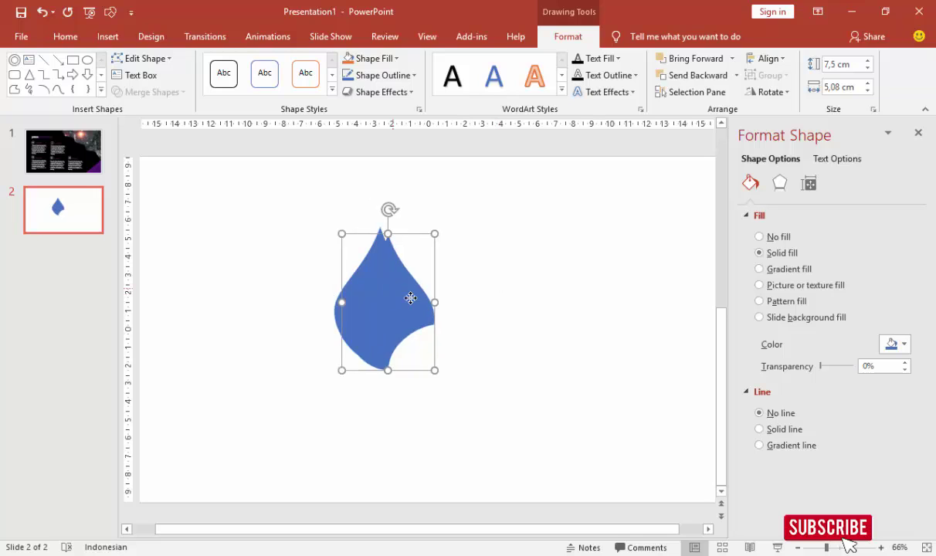
drag(409, 299, 458, 327)
click(770, 92)
Step: Rotate the copied drop 90° clockwise, move it lower-right and fill it magenta
click(774, 111)
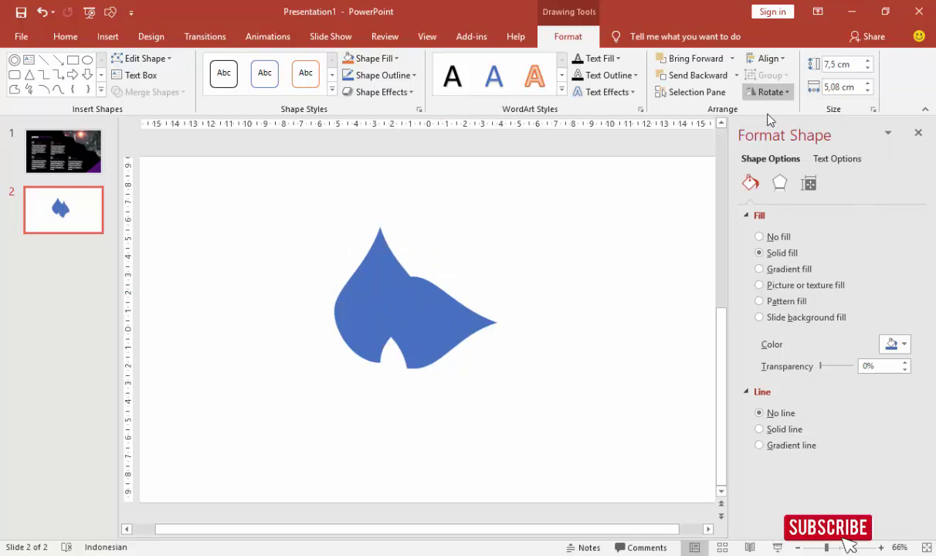
mouse_move(424, 299)
mouse_down()
mouse_move(446, 354)
mouse_move(442, 337)
mouse_up()
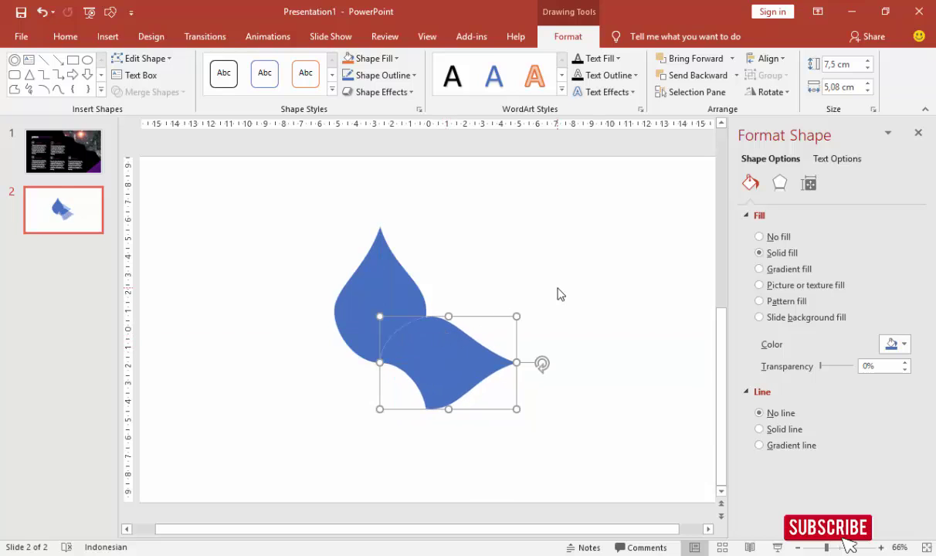
click(893, 344)
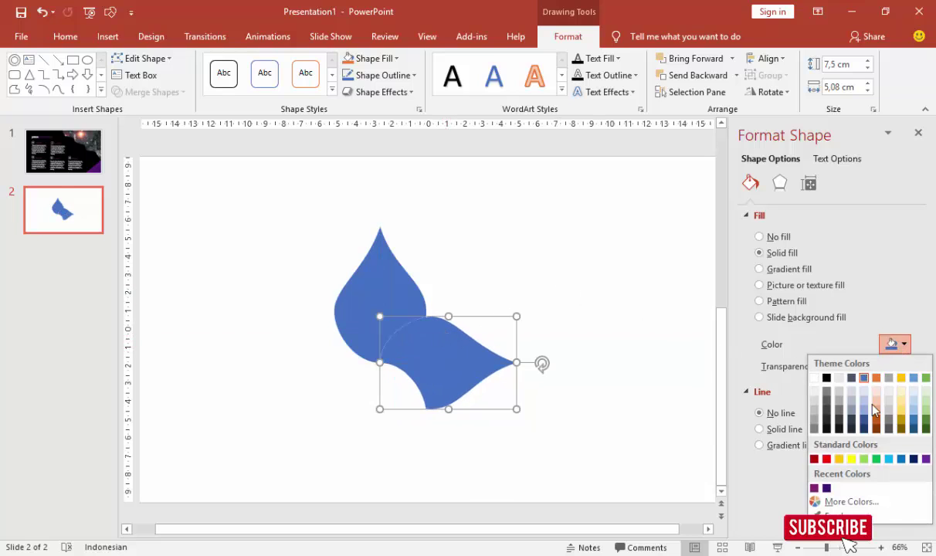
click(815, 489)
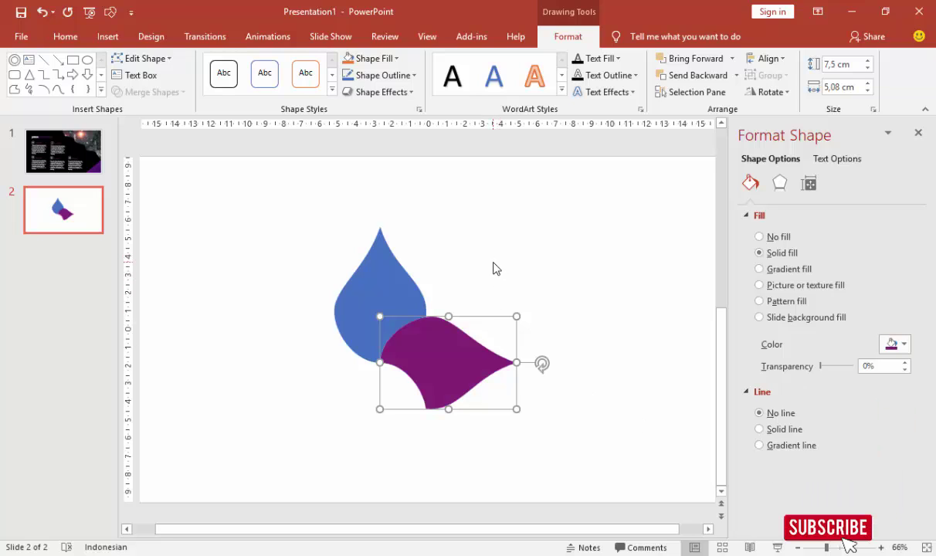
Step: Duplicate that drop, rotate it upright and place it dark purple below the blue drop
key(ctrl+d)
click(769, 92)
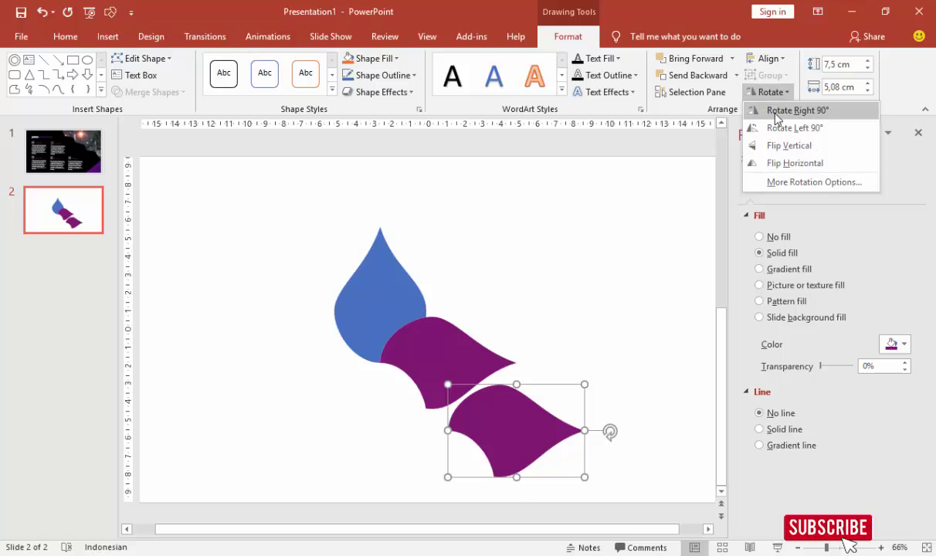
click(765, 111)
scroll(498, 390, down, 1)
scroll(498, 390, up, 1)
drag(498, 390, 393, 395)
scroll(433, 397, down, 1)
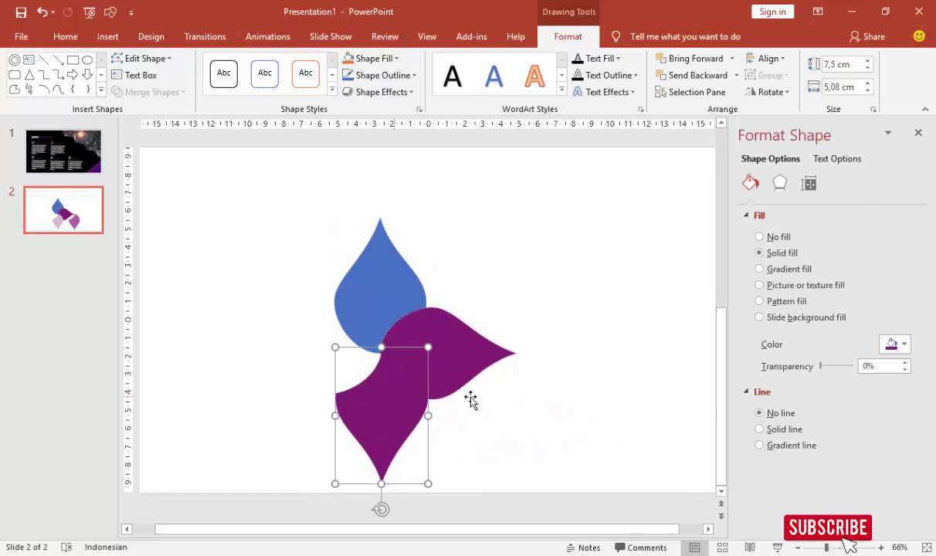
click(890, 346)
click(827, 489)
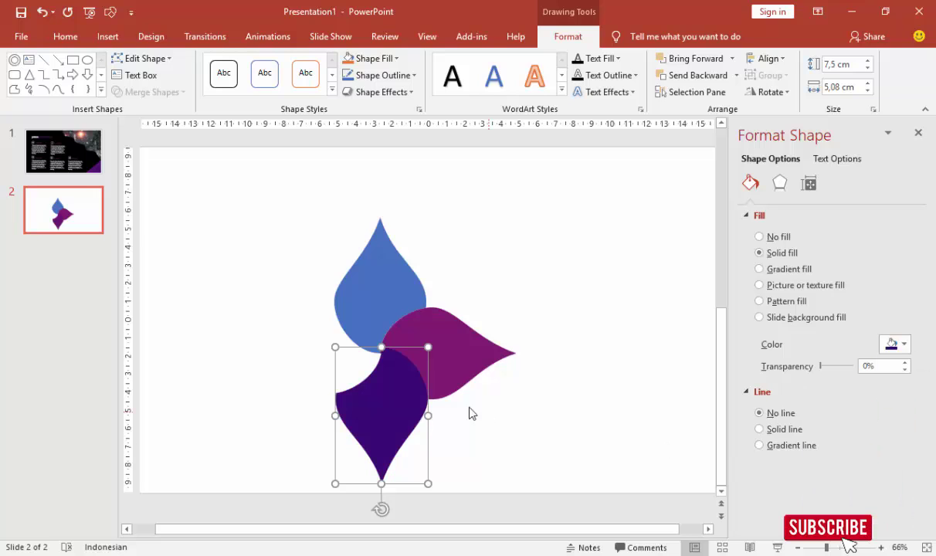
scroll(397, 391, up, 1)
drag(398, 391, 397, 400)
scroll(389, 303, down, 1)
Step: Recolour the upper blue drop dark purple
click(389, 303)
scroll(388, 303, up, 1)
click(896, 345)
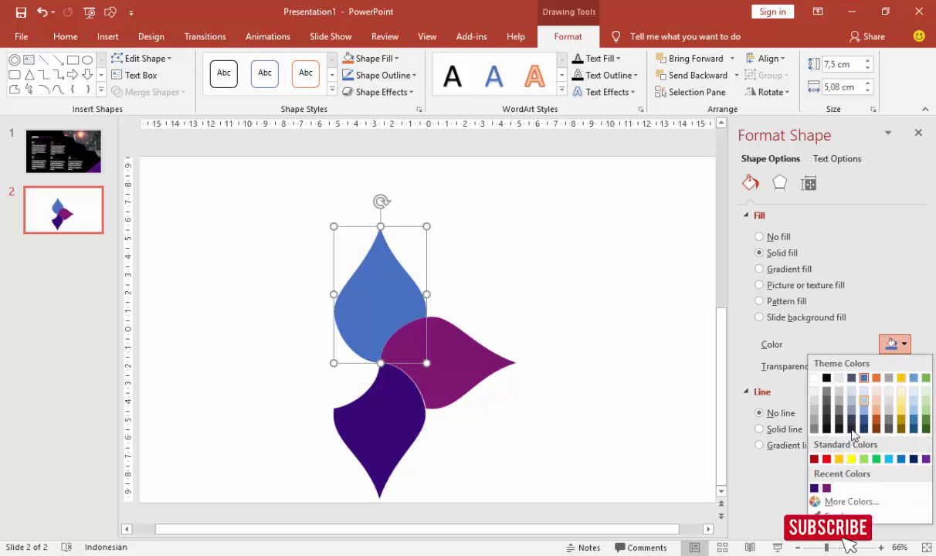
click(814, 488)
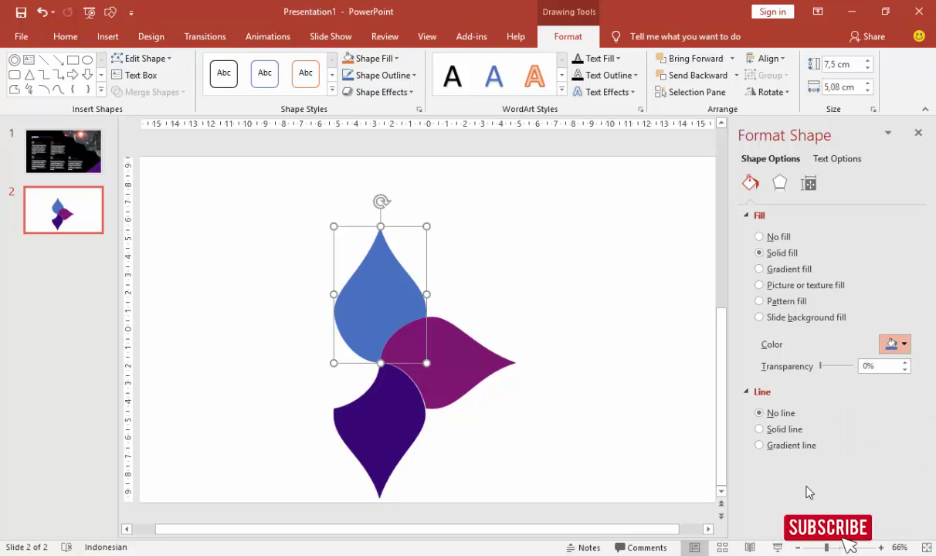
scroll(394, 392, down, 1)
Step: Rotate a drop 90° into the left petal position and fill it magenta
click(394, 392)
drag(432, 373, 441, 380)
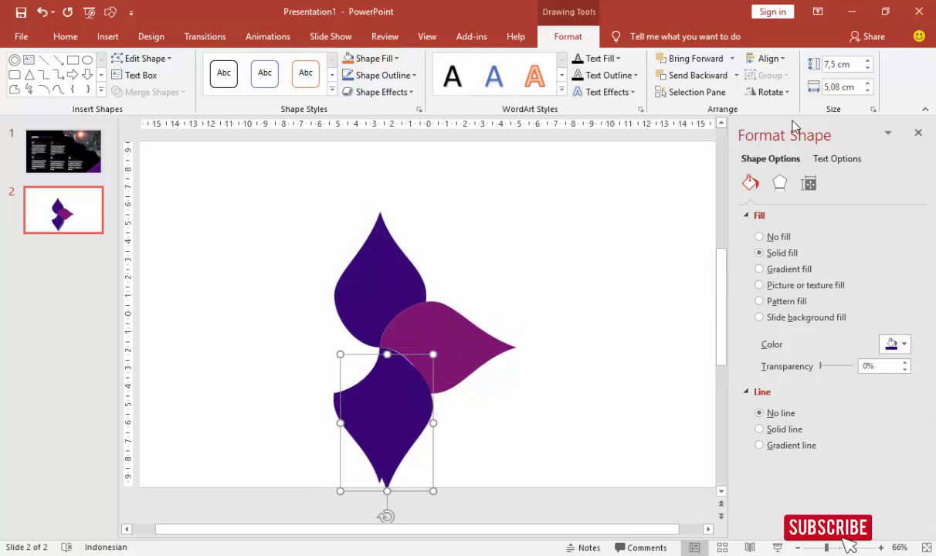
click(771, 92)
click(794, 110)
drag(417, 446, 345, 374)
click(896, 344)
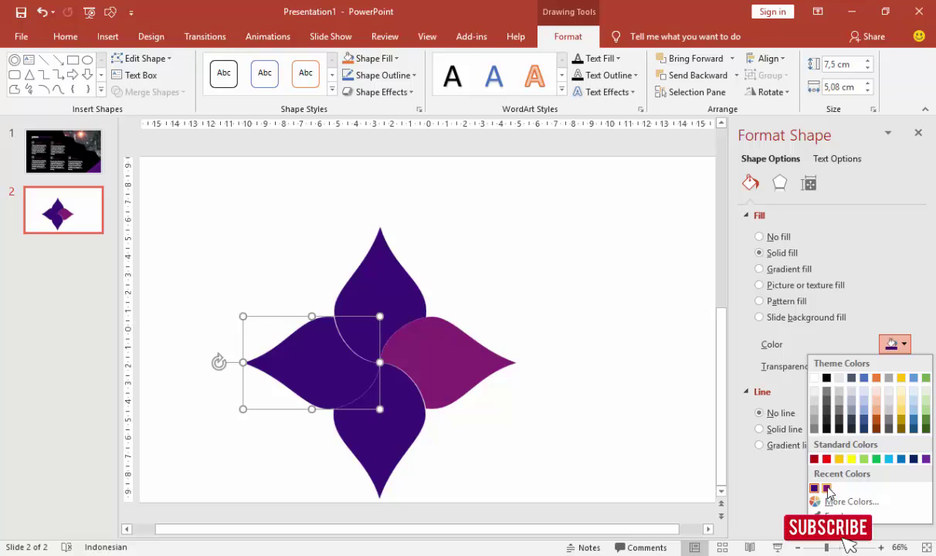
click(827, 488)
click(595, 349)
Step: Marquee-select all four petals and move the flower up and to the right
scroll(595, 338, down, 1)
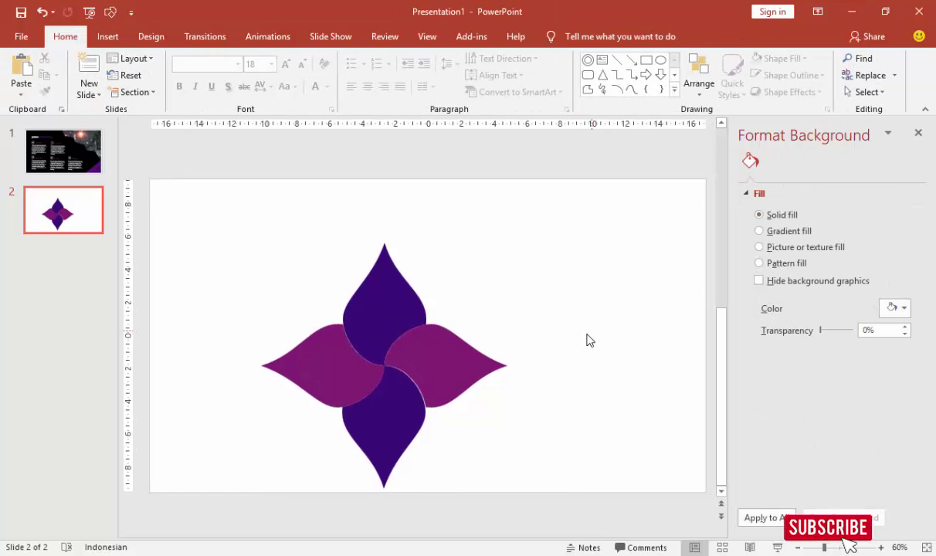
scroll(589, 341, down, 1)
scroll(480, 359, up, 1)
drag(210, 241, 590, 502)
mouse_move(464, 361)
mouse_down()
mouse_move(499, 330)
mouse_move(493, 337)
mouse_up()
Step: Paste slide 1's JUDUL PRESENTASI title onto slide 2, make JUDUL grey, and place it top-left
click(603, 301)
click(66, 154)
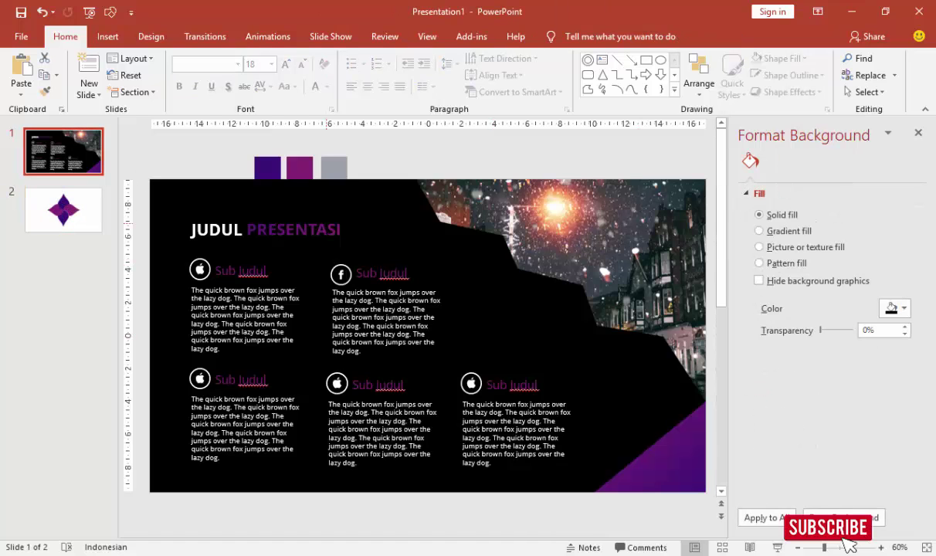
click(280, 217)
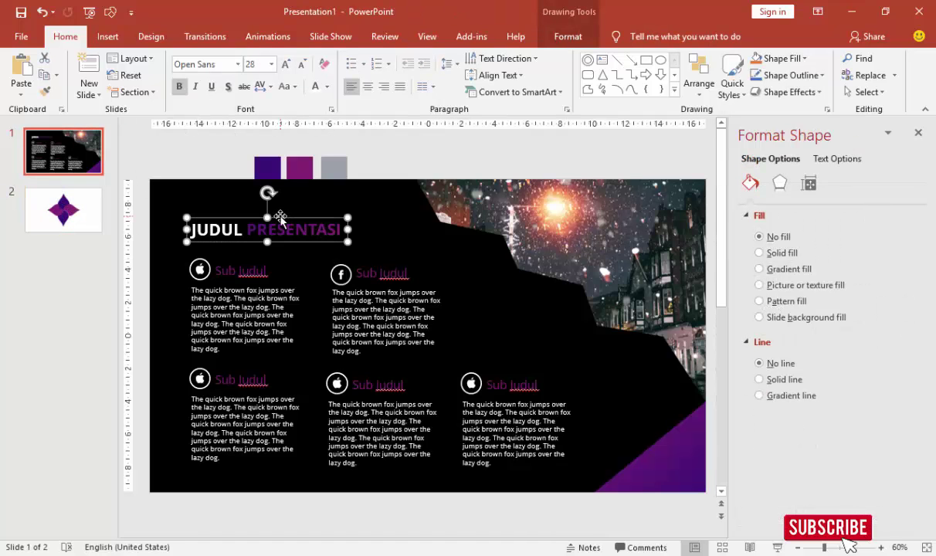
click(89, 221)
key(ctrl+v)
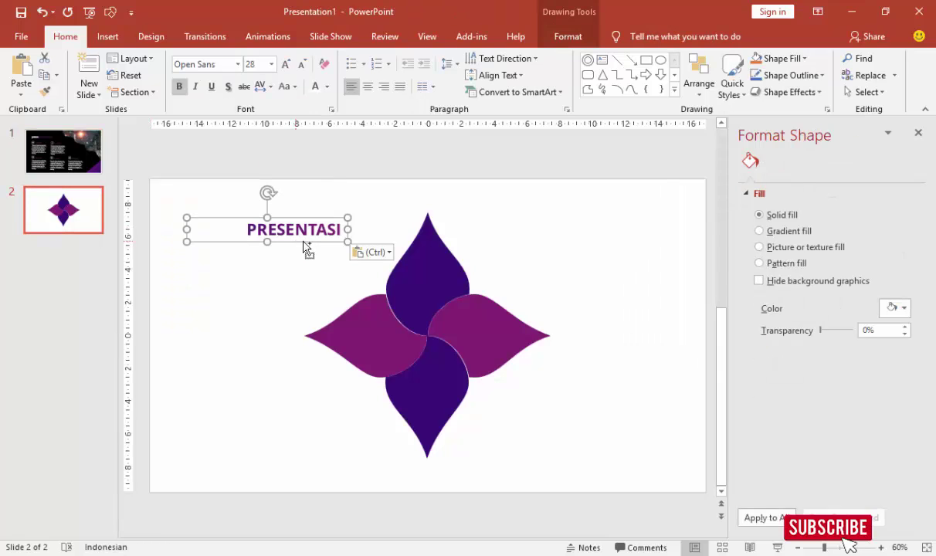
drag(247, 230, 190, 229)
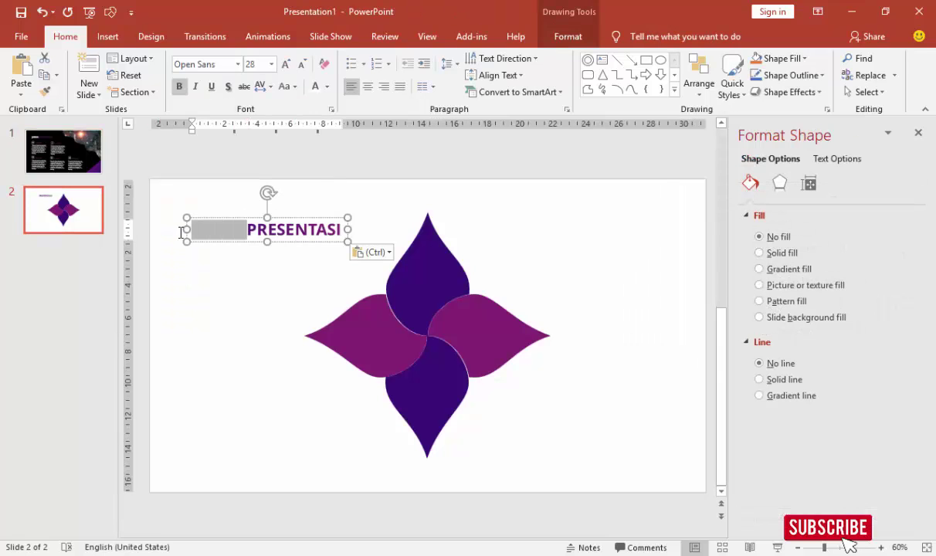
click(327, 85)
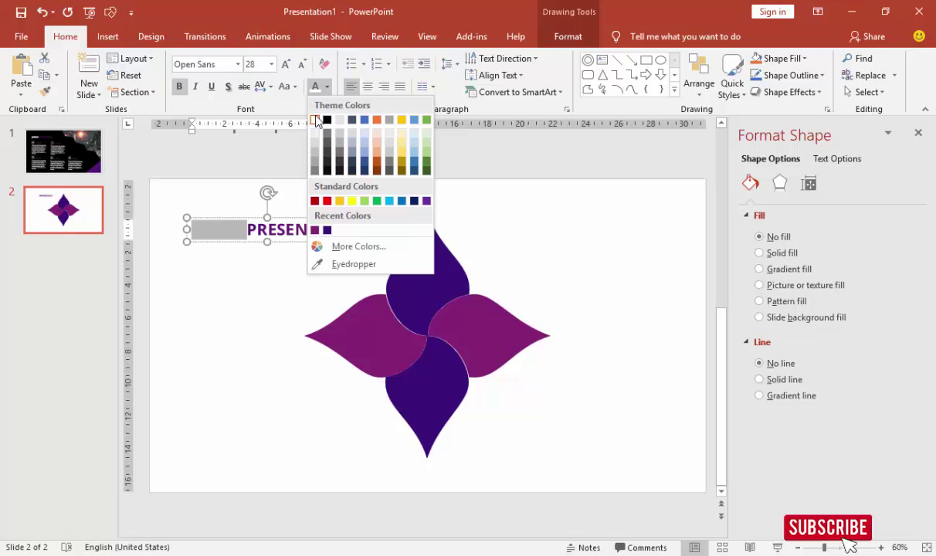
click(327, 158)
drag(317, 221, 300, 203)
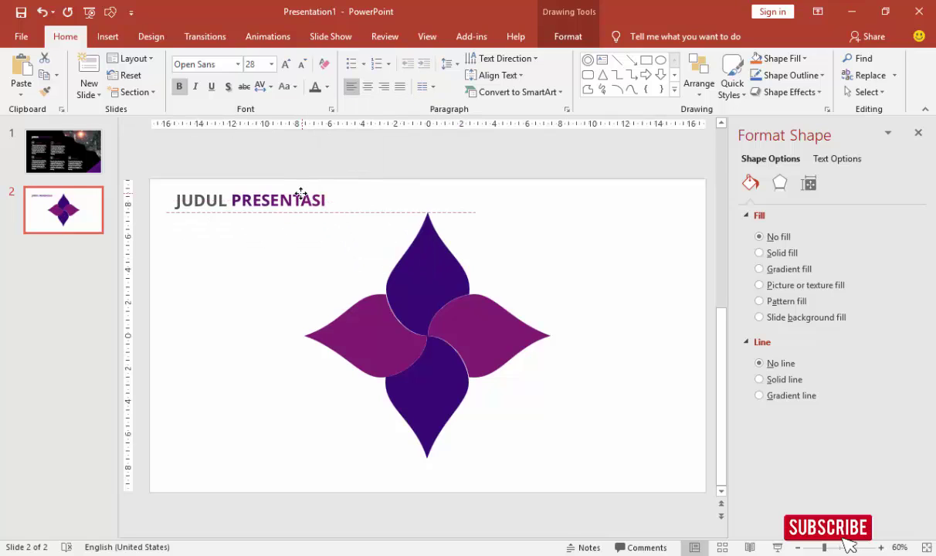
click(513, 218)
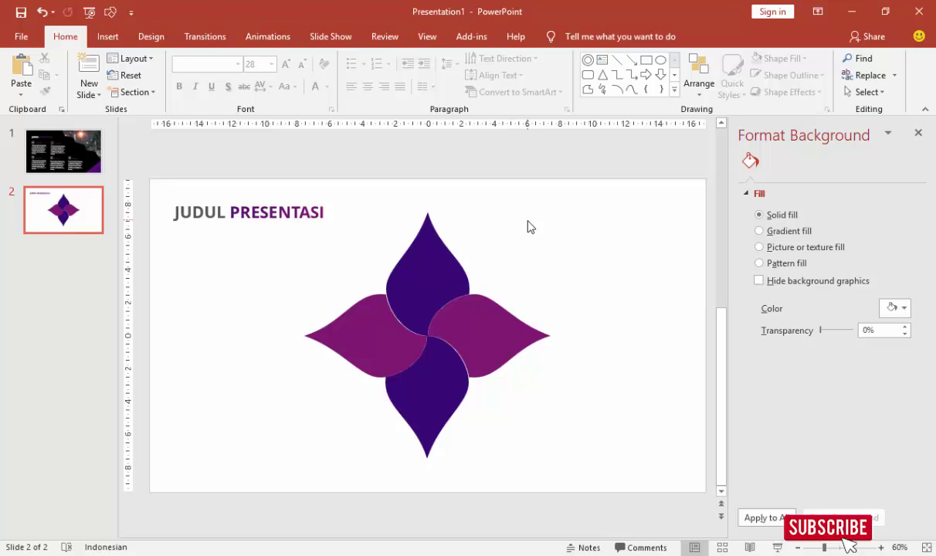
Step: Paste slide 1's Sub Judul heading and body paragraph onto slide 2, left of the flower
click(78, 145)
click(271, 306)
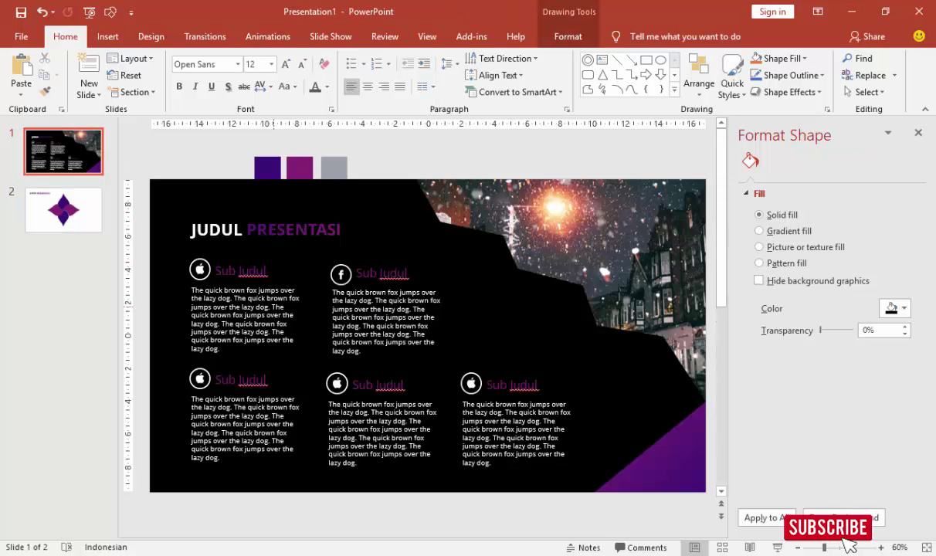
shift+click(270, 276)
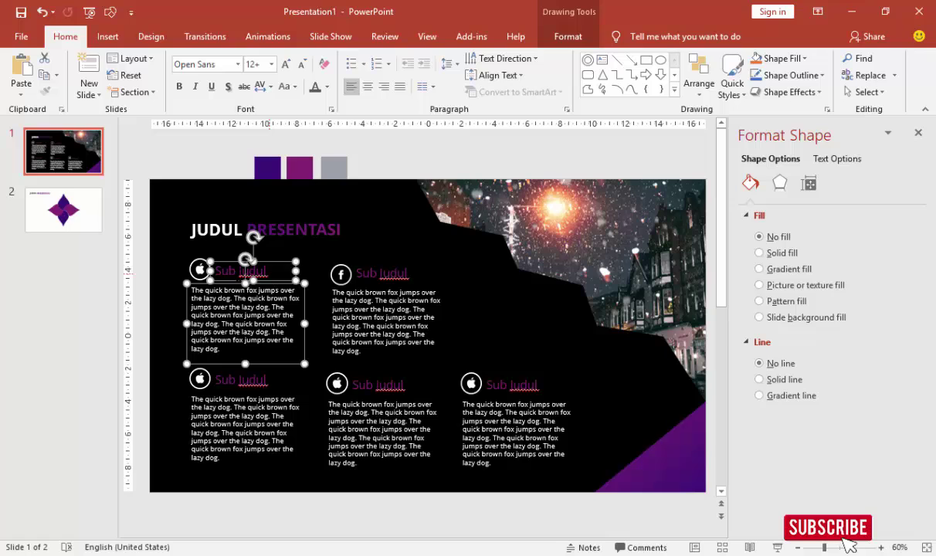
click(78, 216)
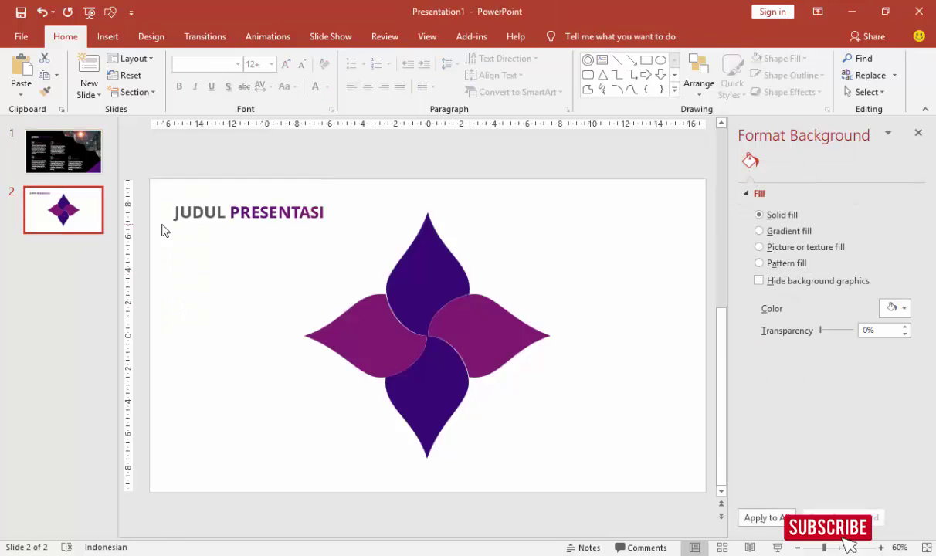
key(ctrl+v)
click(279, 298)
click(292, 280)
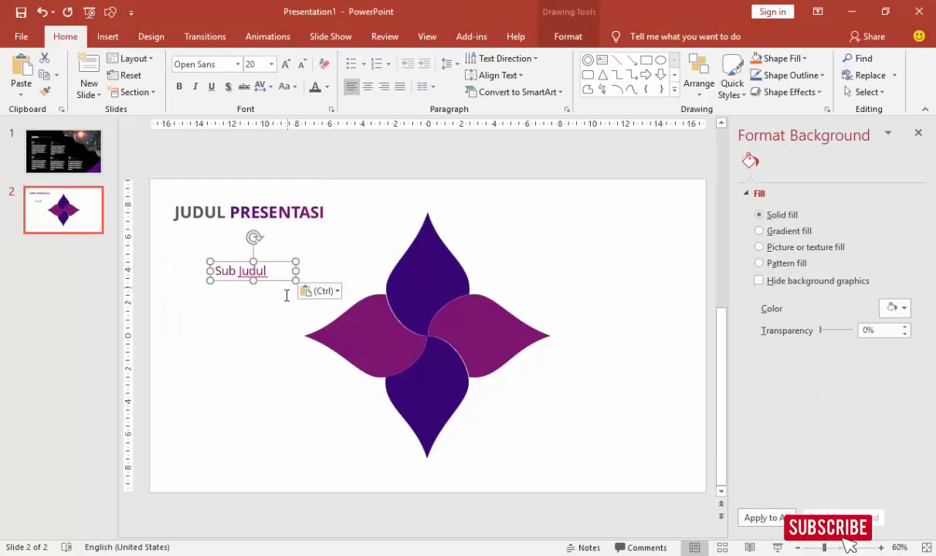
click(304, 290)
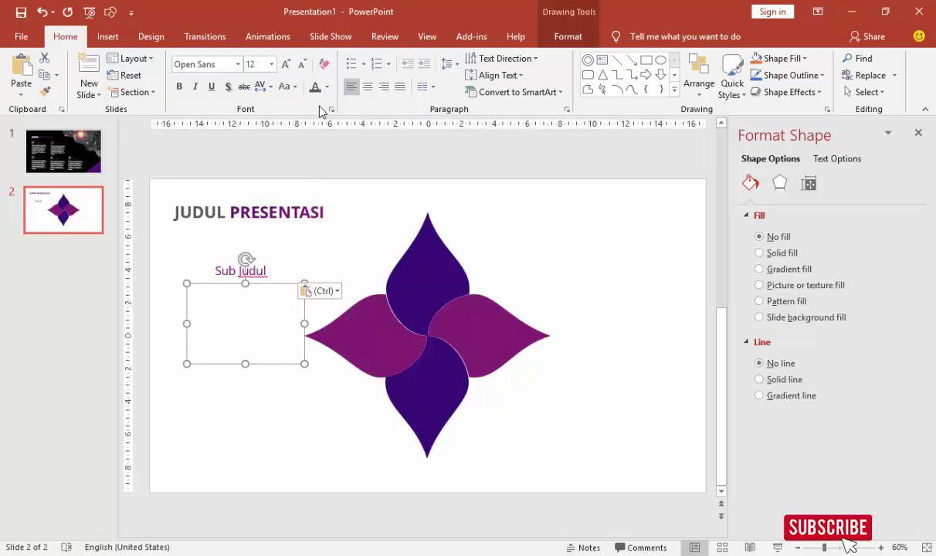
click(266, 267)
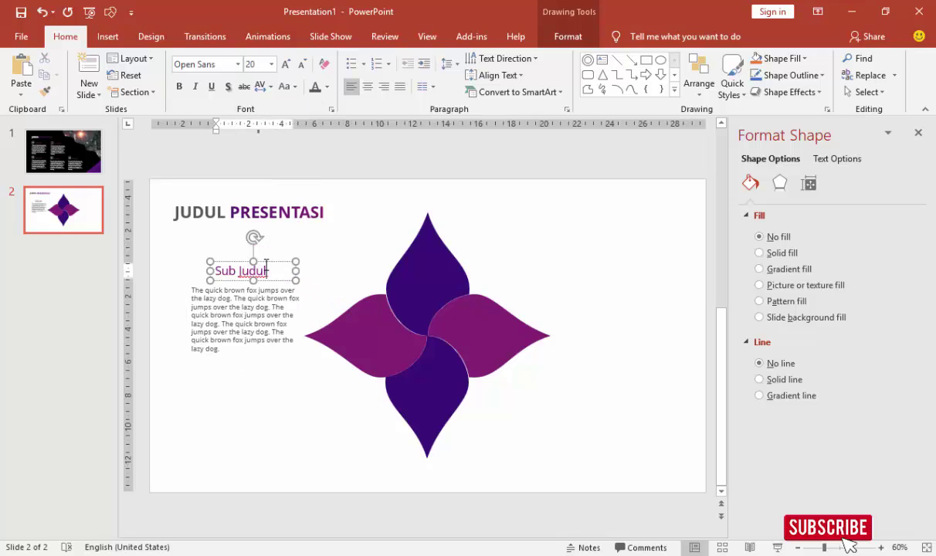
mouse_move(272, 262)
mouse_down()
mouse_move(265, 263)
mouse_move(276, 238)
mouse_up()
shift+click(273, 296)
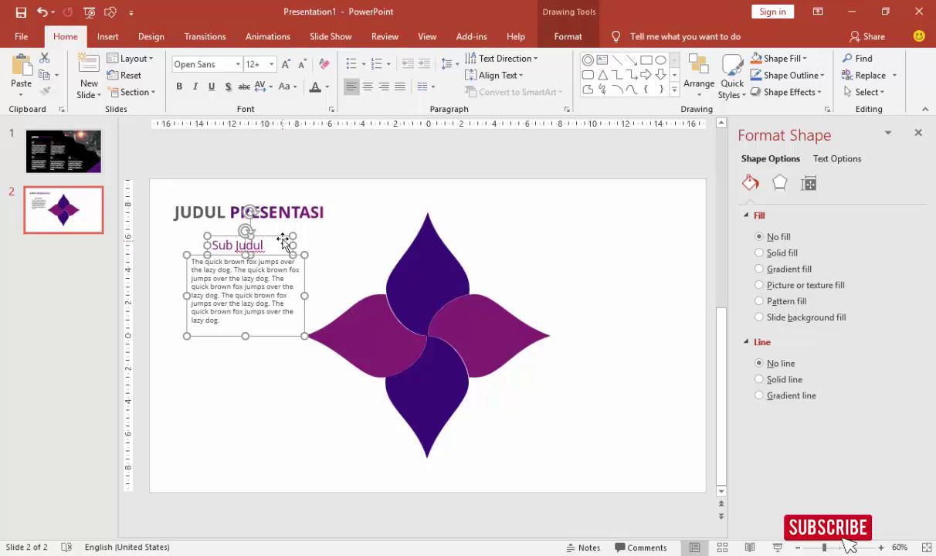
drag(283, 241, 249, 245)
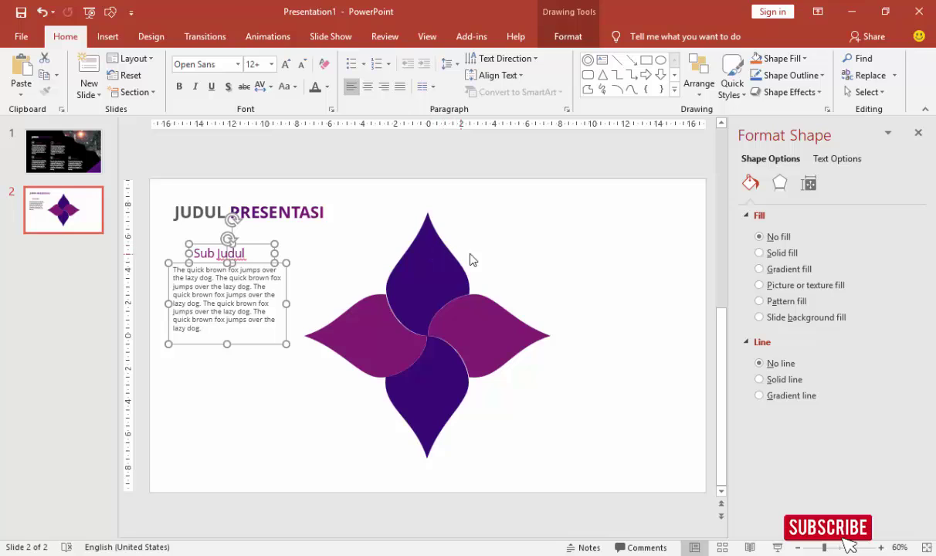
click(530, 255)
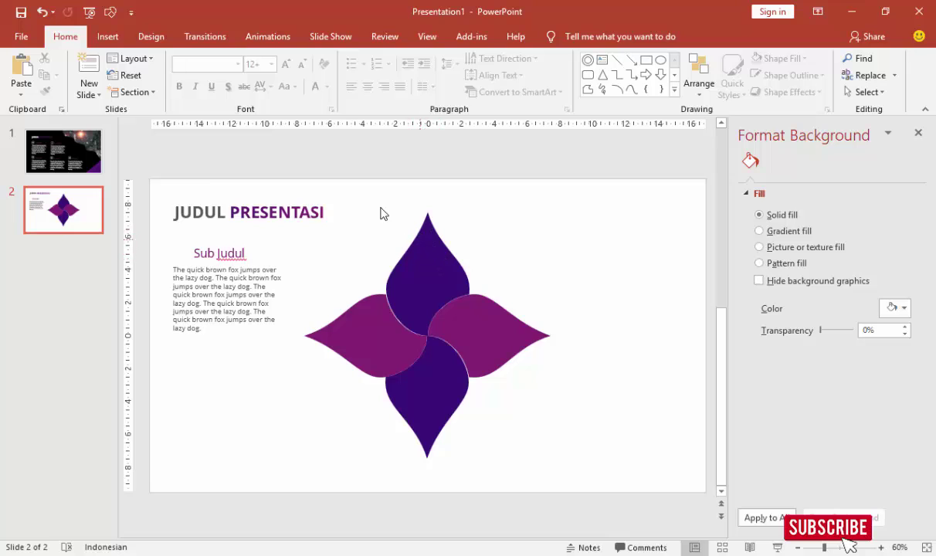
Step: Insert the Blogger icon, fill it white, and place it on the top petal
click(109, 36)
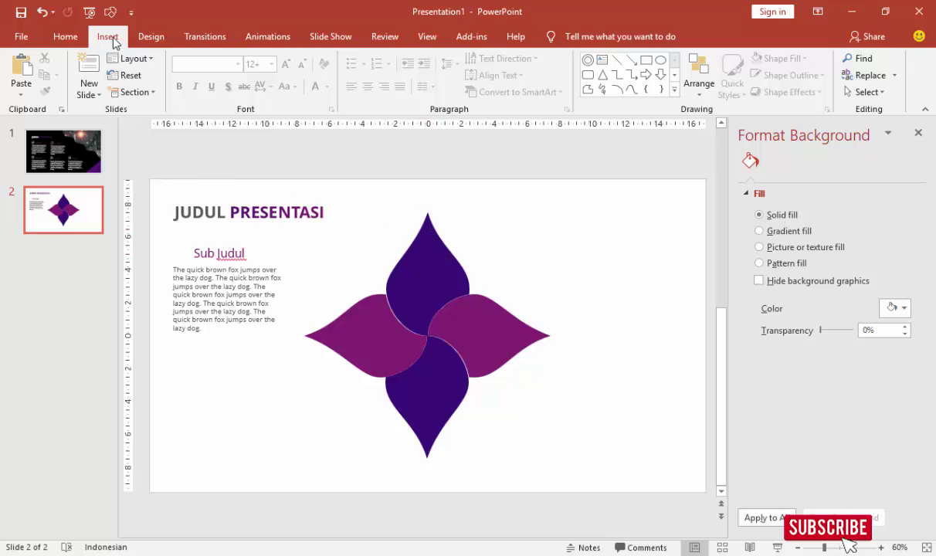
click(106, 73)
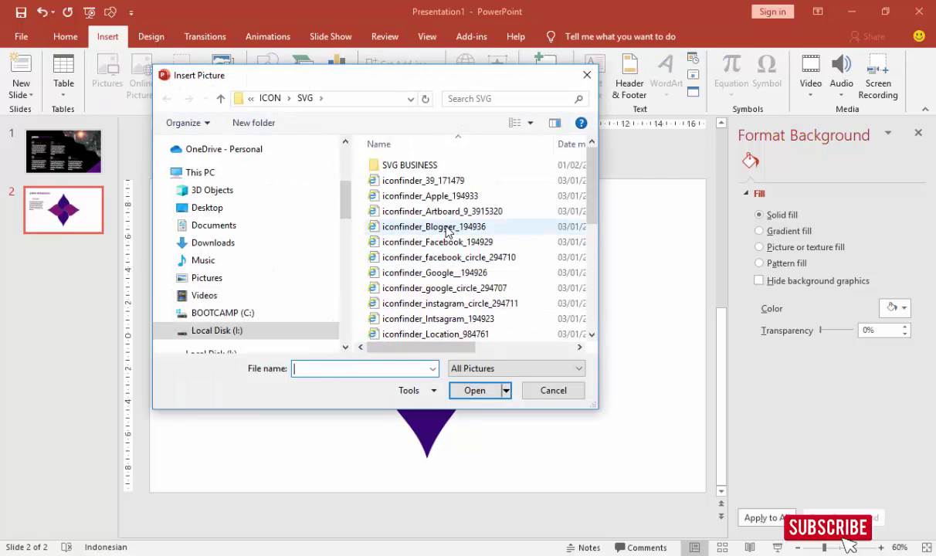
double_click(446, 231)
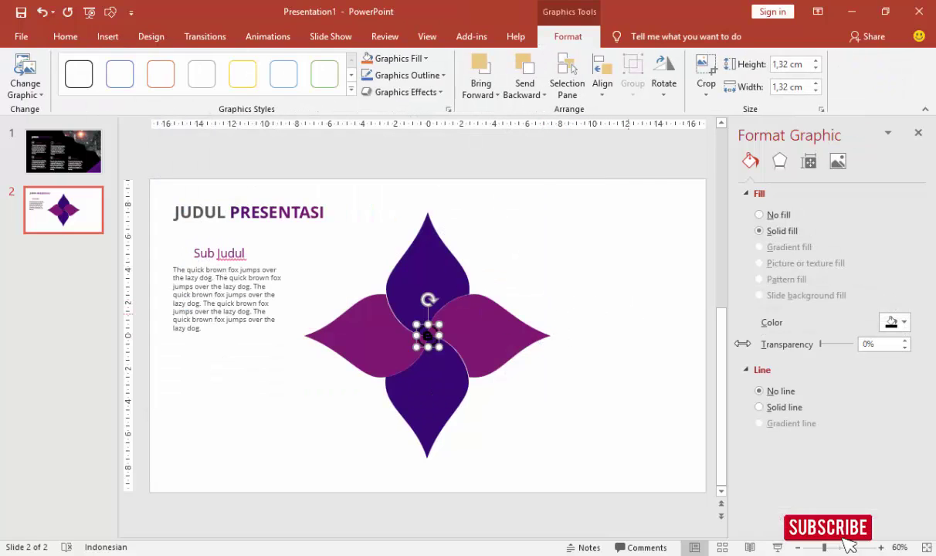
click(890, 322)
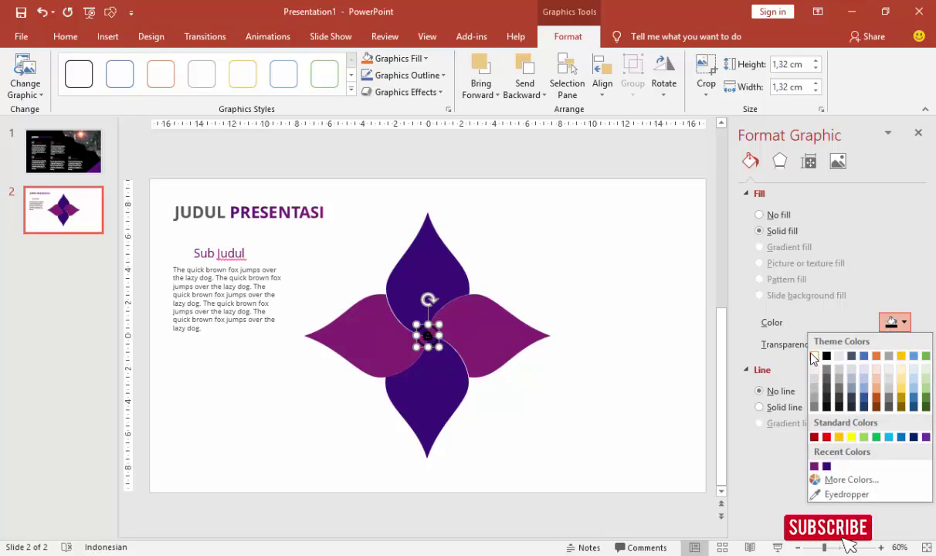
click(770, 344)
drag(426, 340, 425, 290)
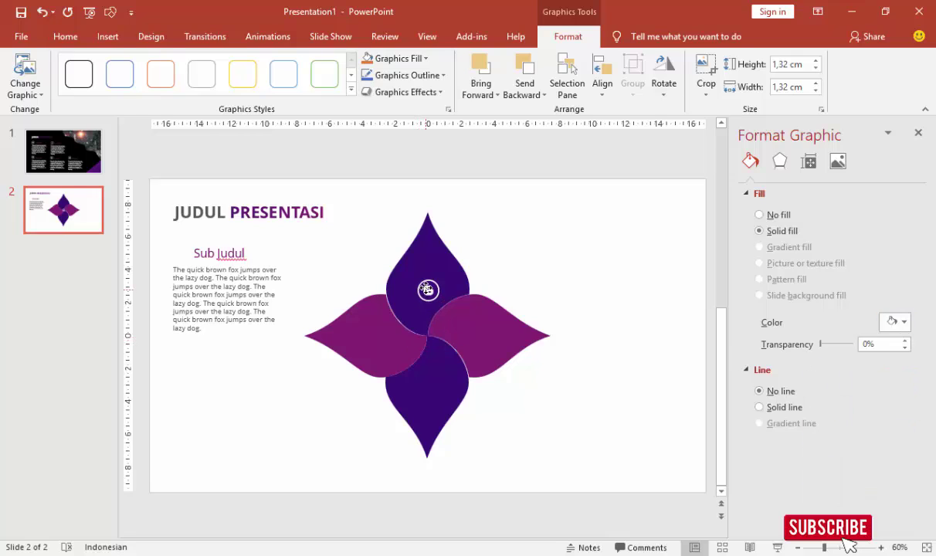
click(500, 269)
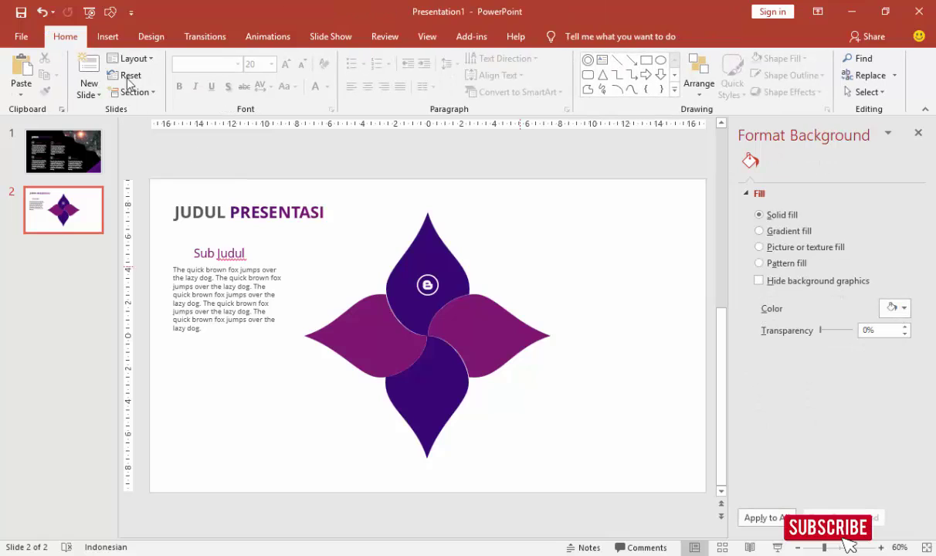
Step: Insert the Google icon, fill it white, and place it on the right petal
click(105, 34)
click(108, 69)
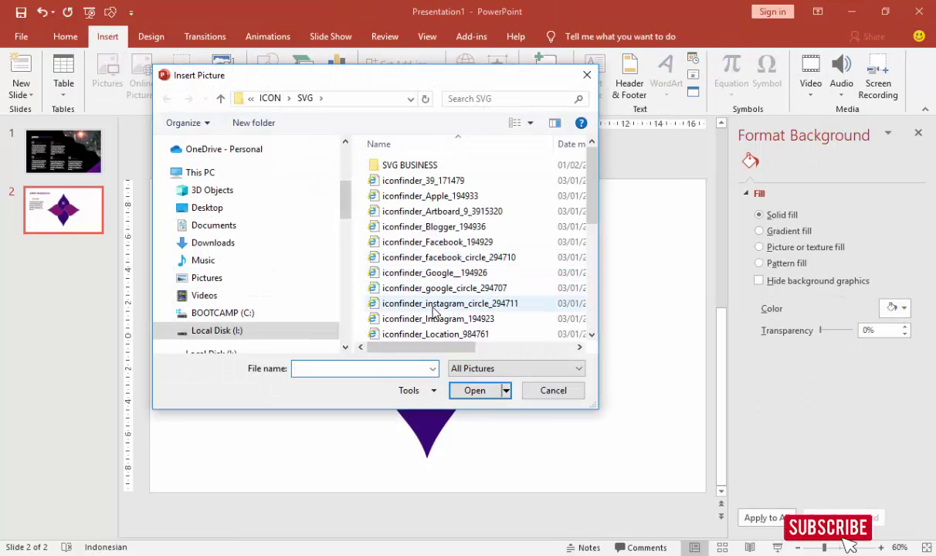
double_click(428, 273)
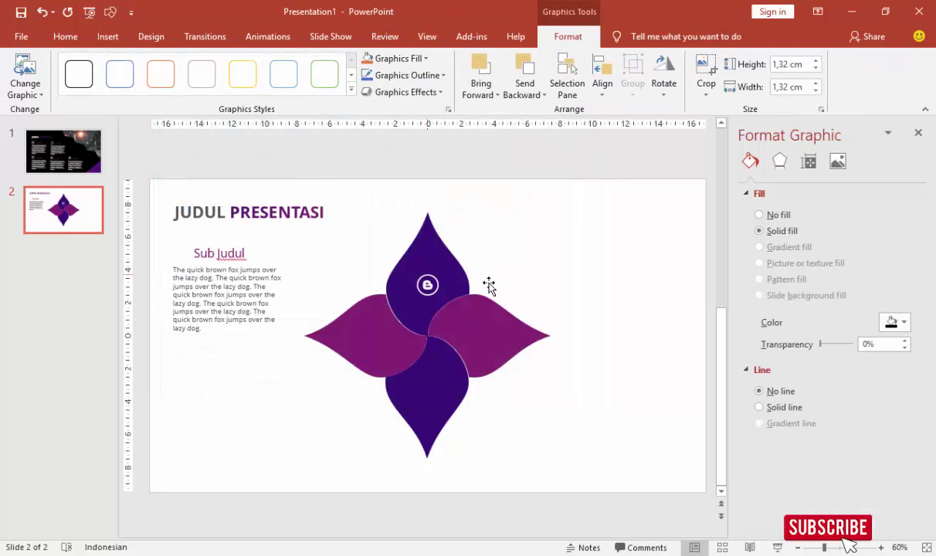
click(896, 323)
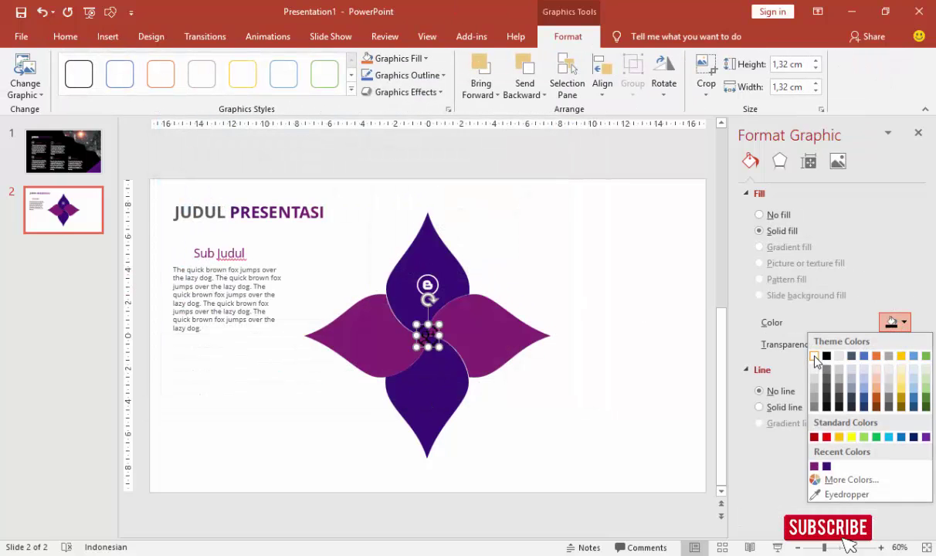
click(771, 338)
drag(432, 342, 482, 341)
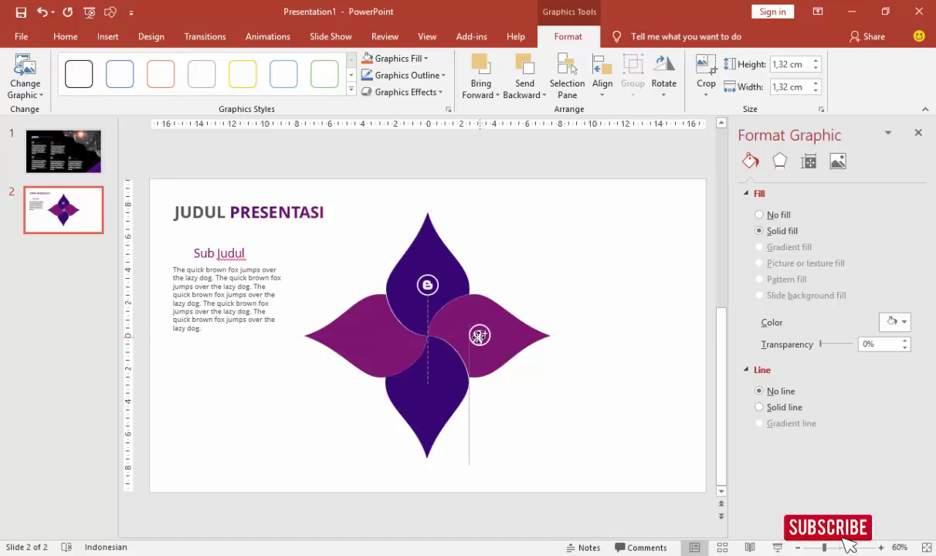
Step: Insert the Instagram icon, fill it white, and place it on the bottom petal
click(107, 36)
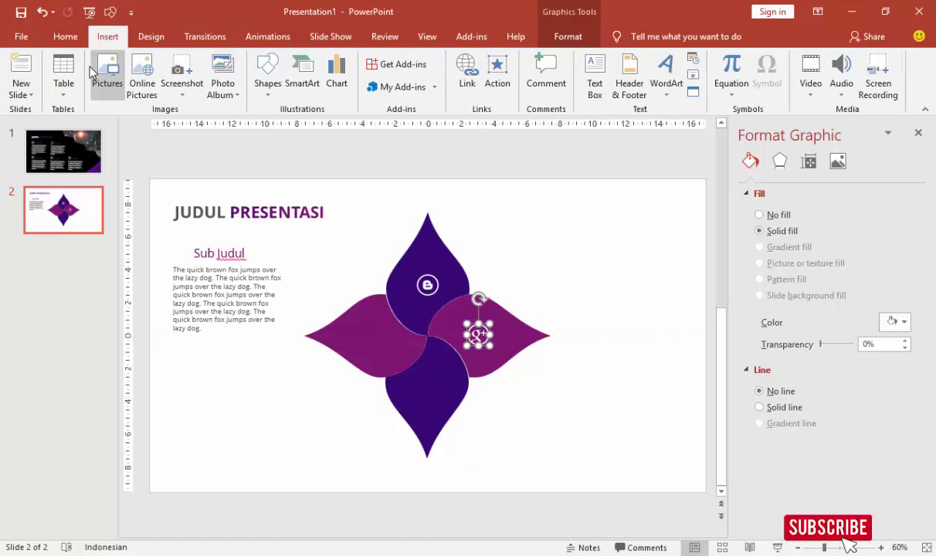
click(107, 78)
double_click(433, 318)
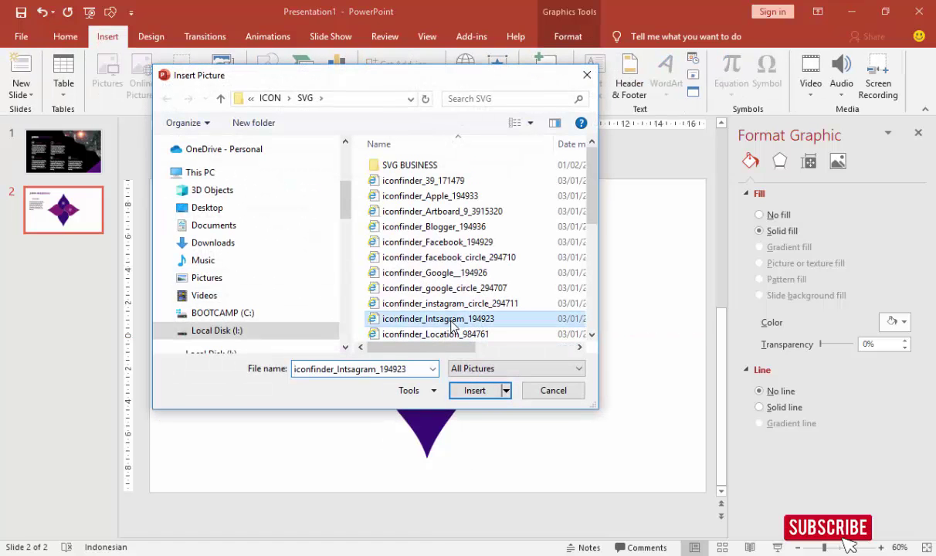
click(896, 322)
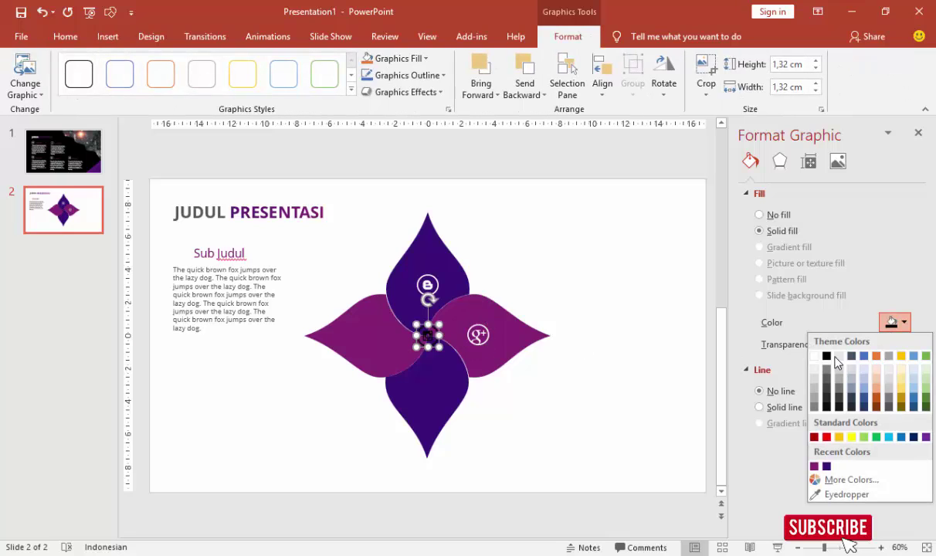
click(814, 356)
drag(427, 336, 427, 380)
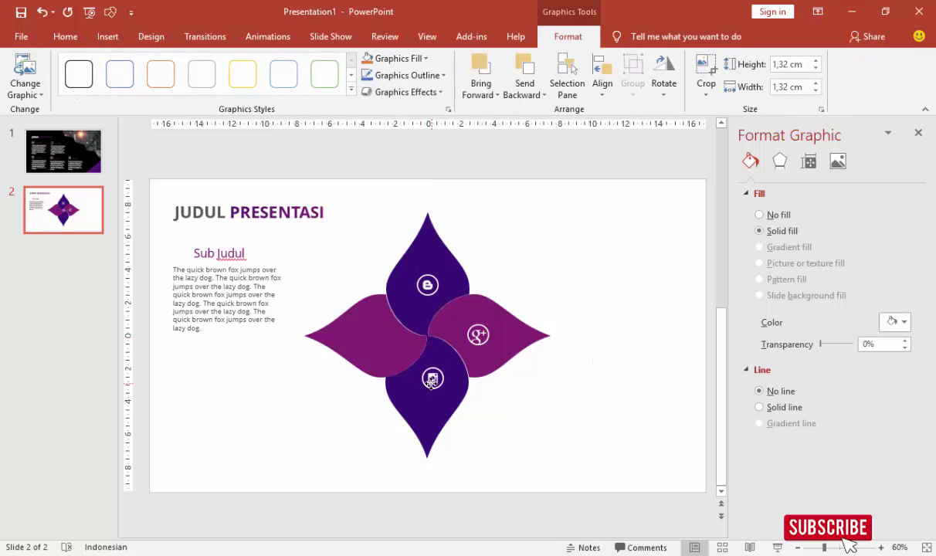
Step: Insert the Skype icon, fill it white, and place it on the left petal
click(107, 36)
click(107, 77)
scroll(429, 267, down, 2)
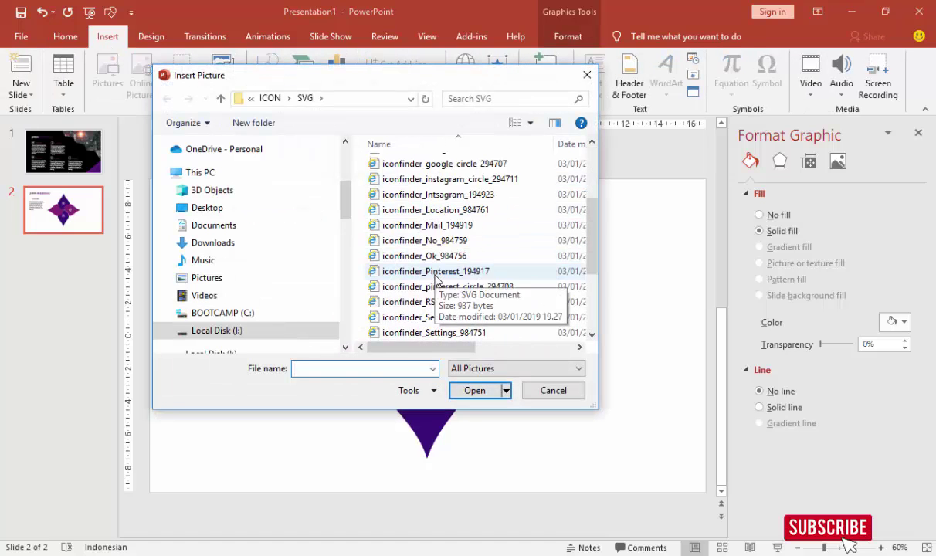
scroll(446, 294, down, 1)
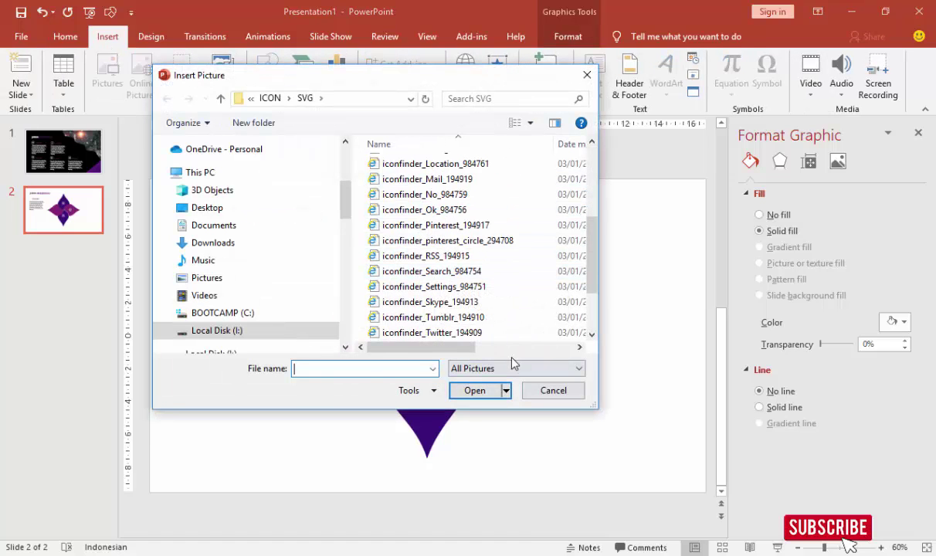
double_click(446, 302)
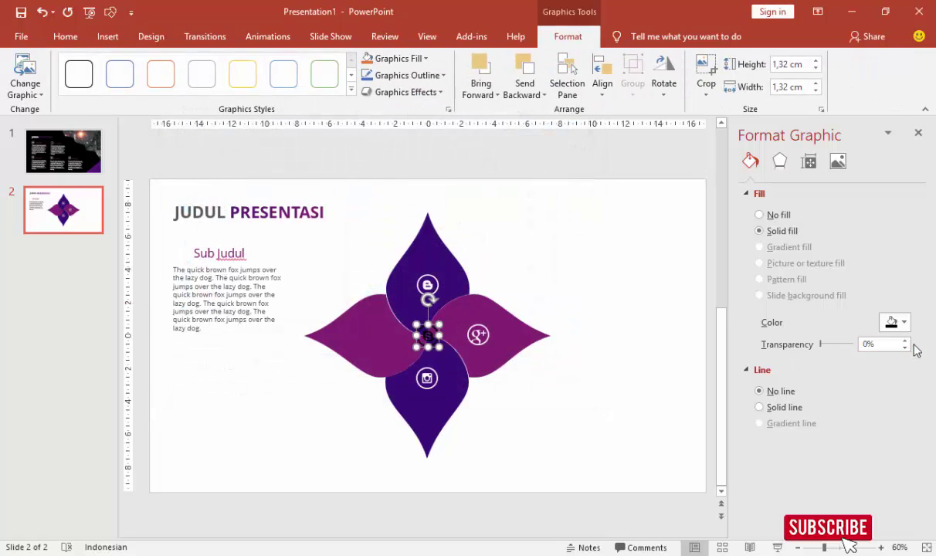
click(896, 323)
click(430, 339)
drag(427, 334, 378, 337)
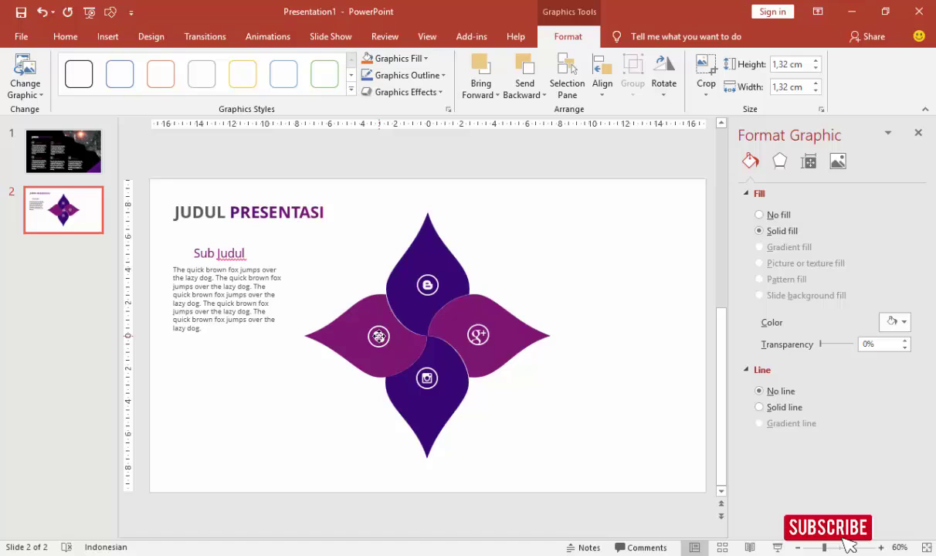
click(514, 263)
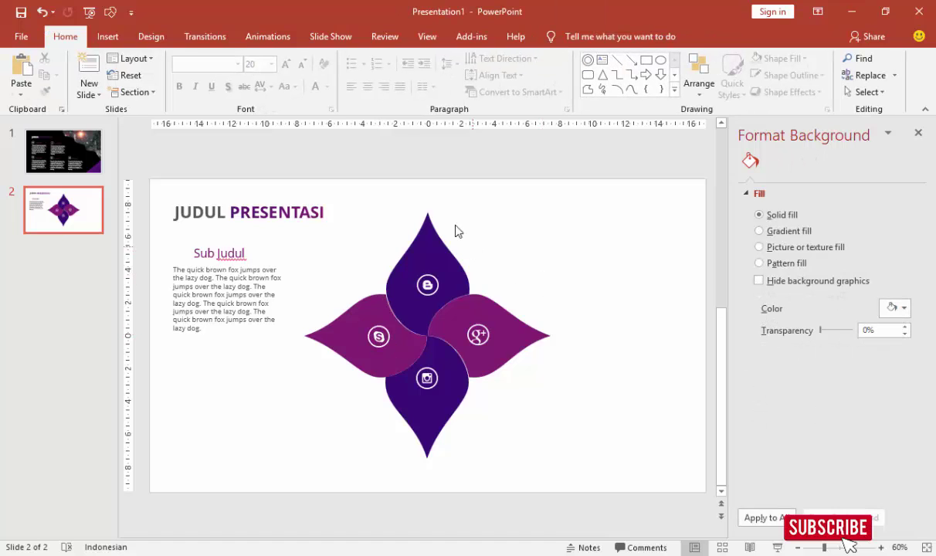
Step: Add a bold purple Open Sans 36 number 1 text box left of Sub Judul
click(107, 37)
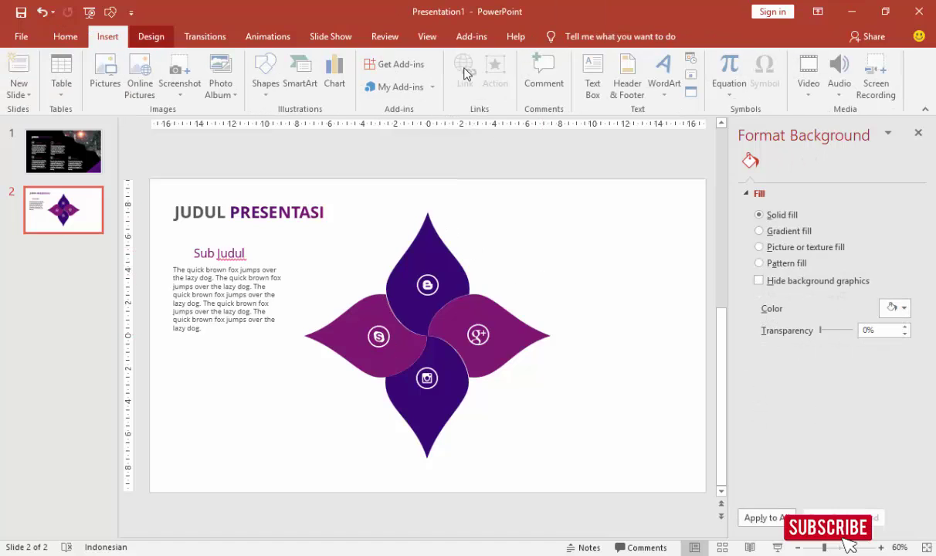
click(595, 78)
click(180, 246)
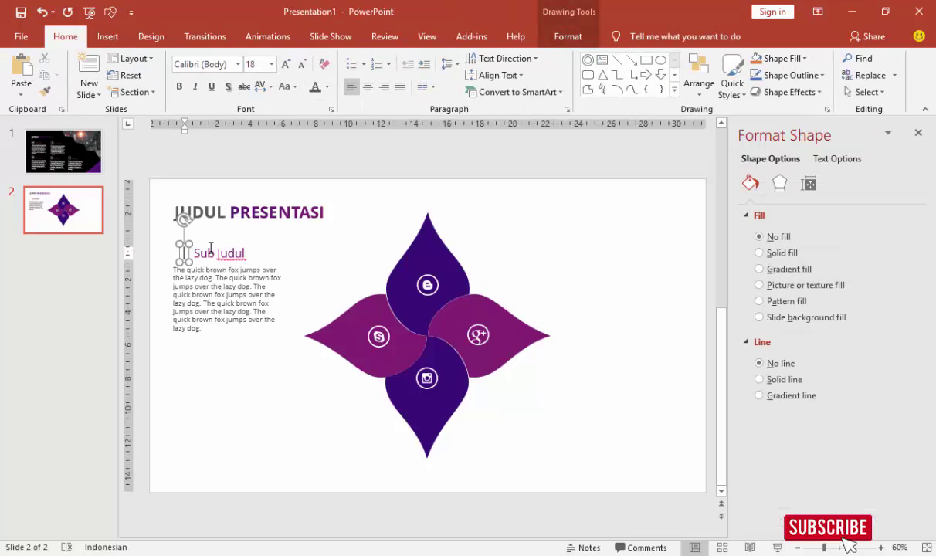
click(199, 253)
click(181, 252)
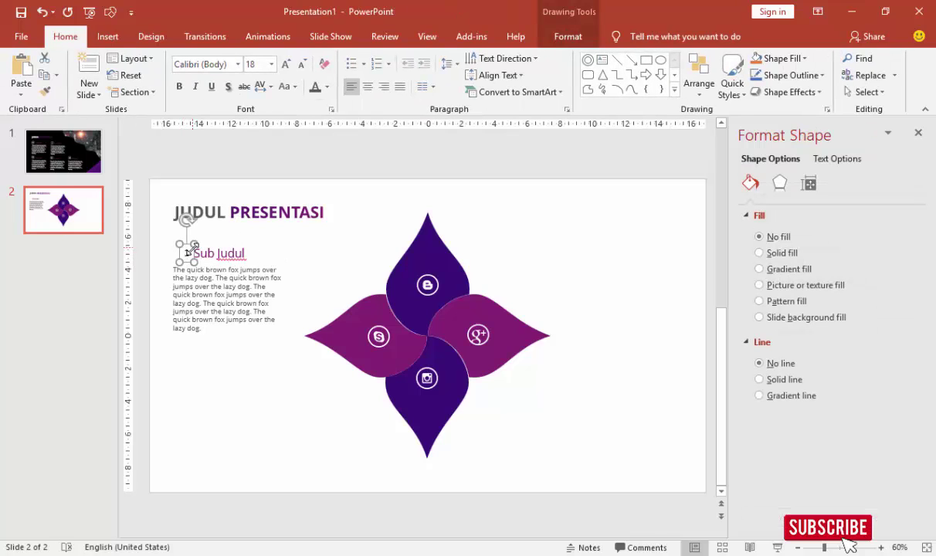
drag(184, 251, 176, 252)
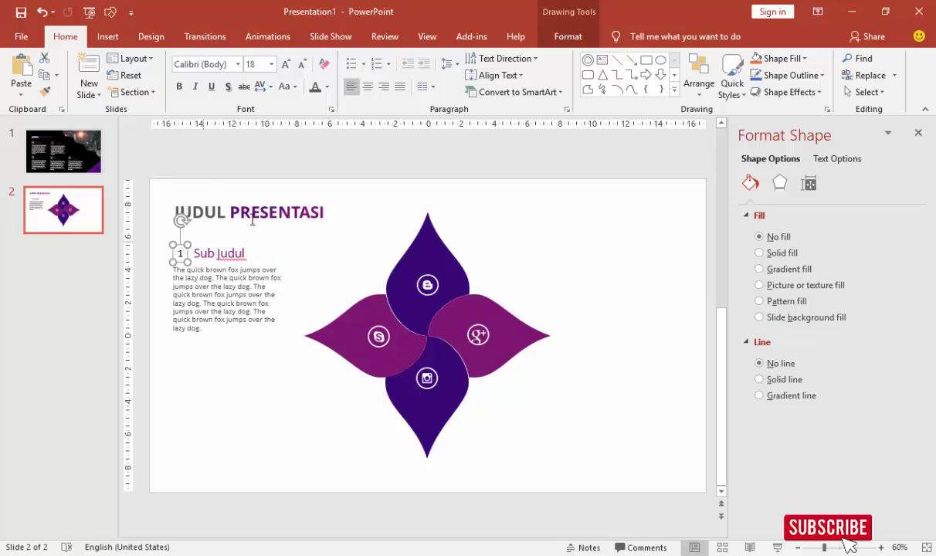
click(178, 86)
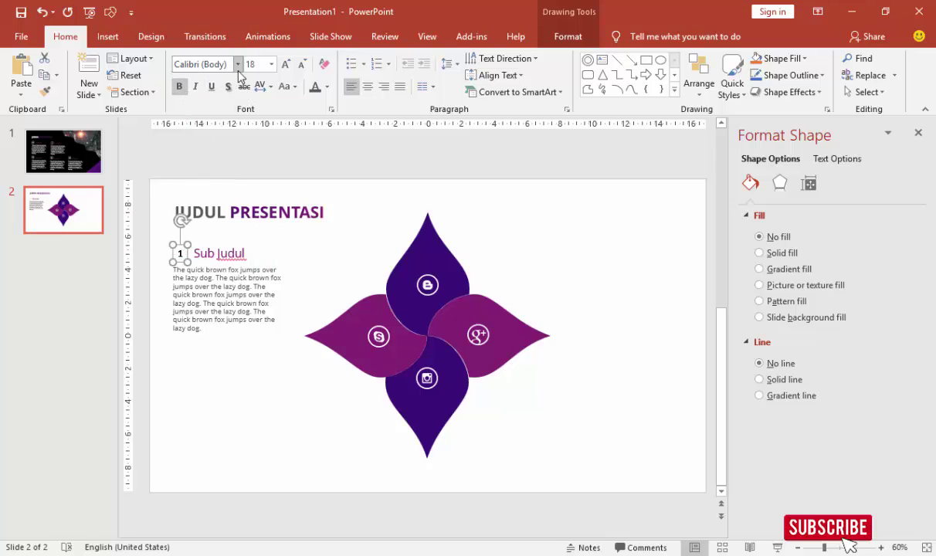
click(237, 64)
click(207, 151)
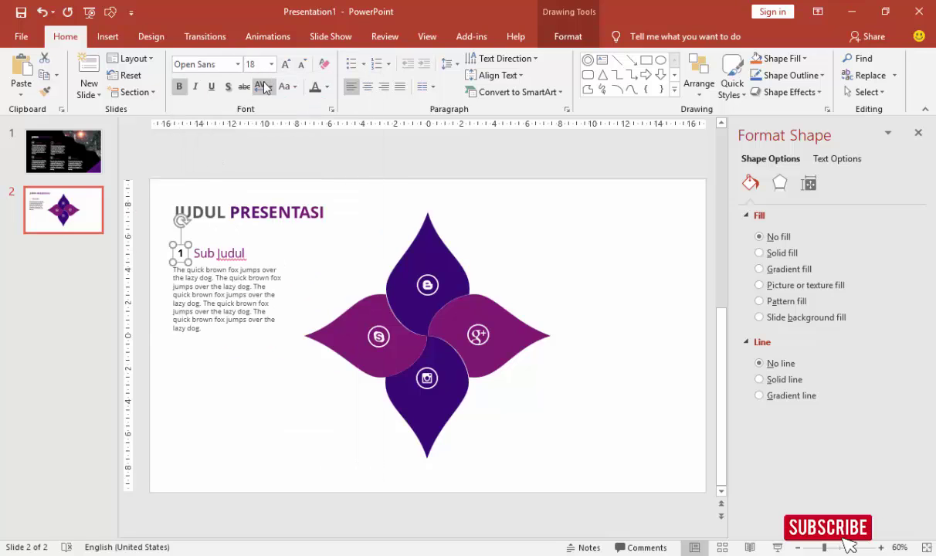
click(271, 64)
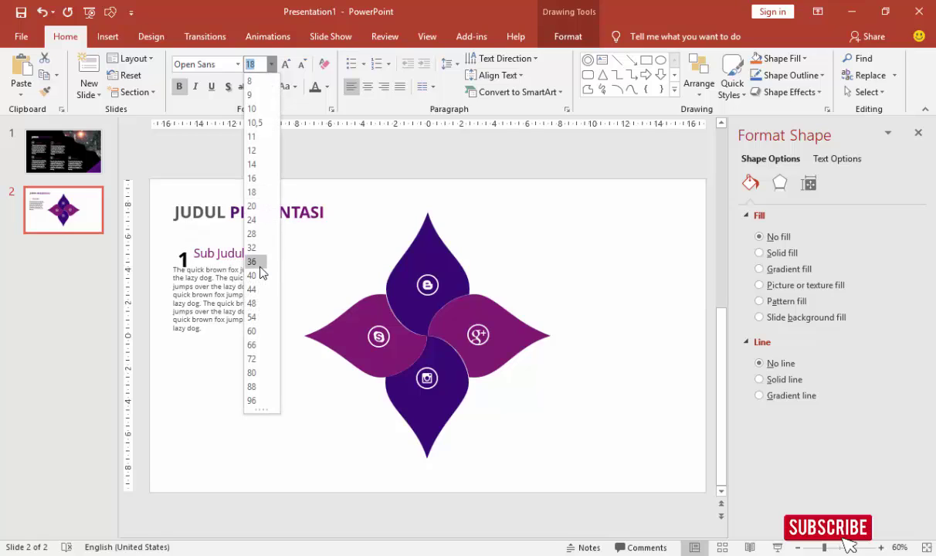
click(247, 258)
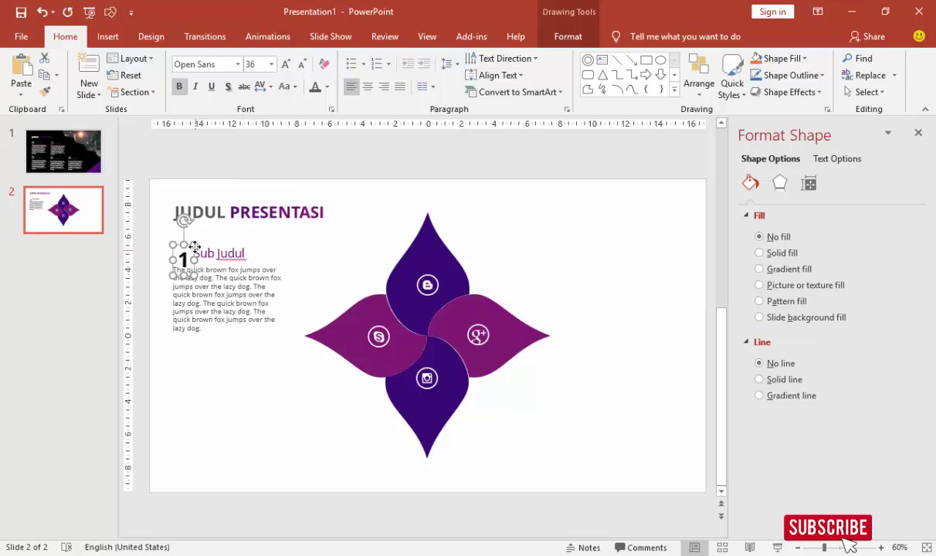
drag(195, 246, 189, 242)
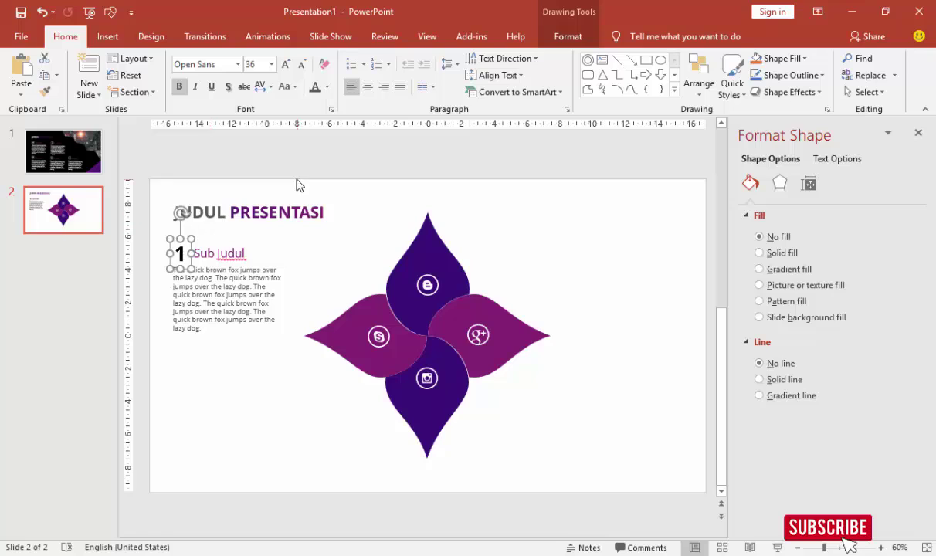
click(327, 87)
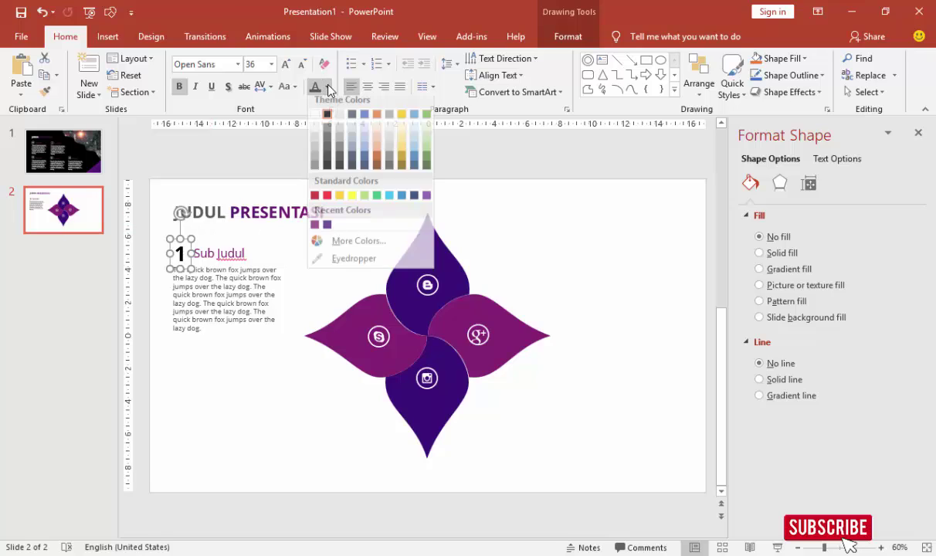
click(316, 231)
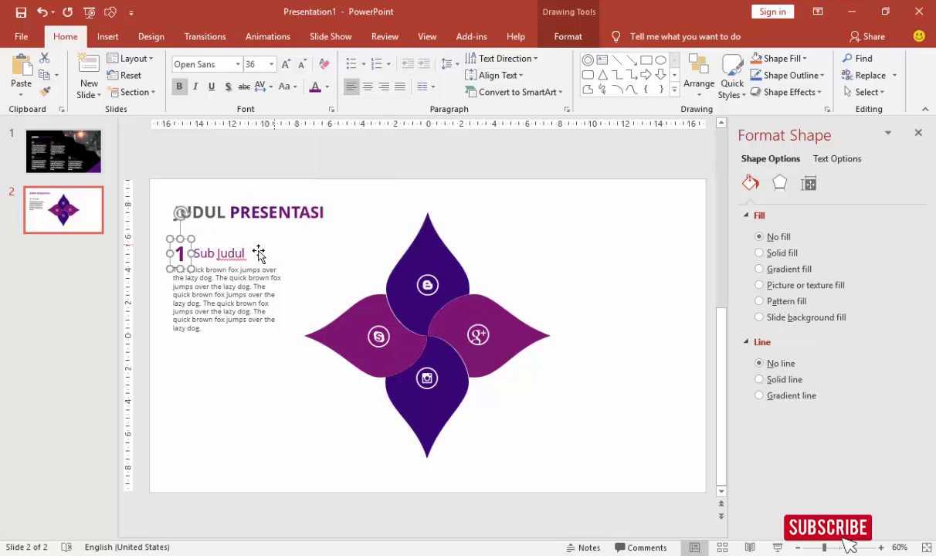
Step: Widen the paragraph box below Sub Judul so it wraps into fewer lines
click(238, 329)
click(189, 254)
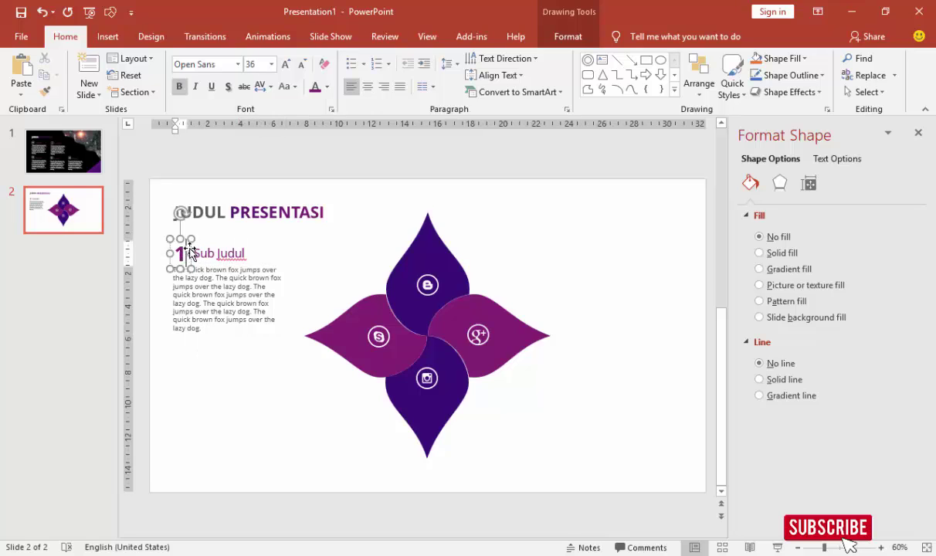
click(240, 277)
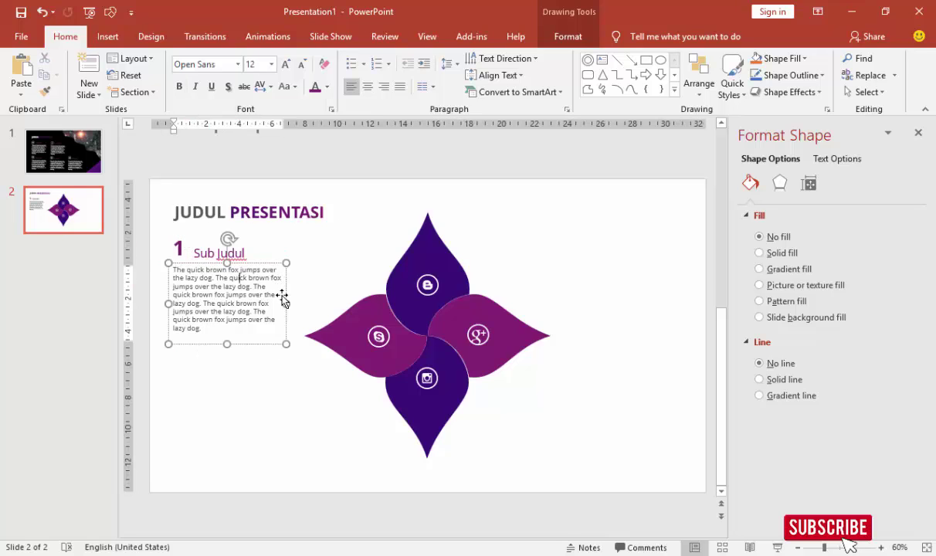
drag(300, 301, 316, 301)
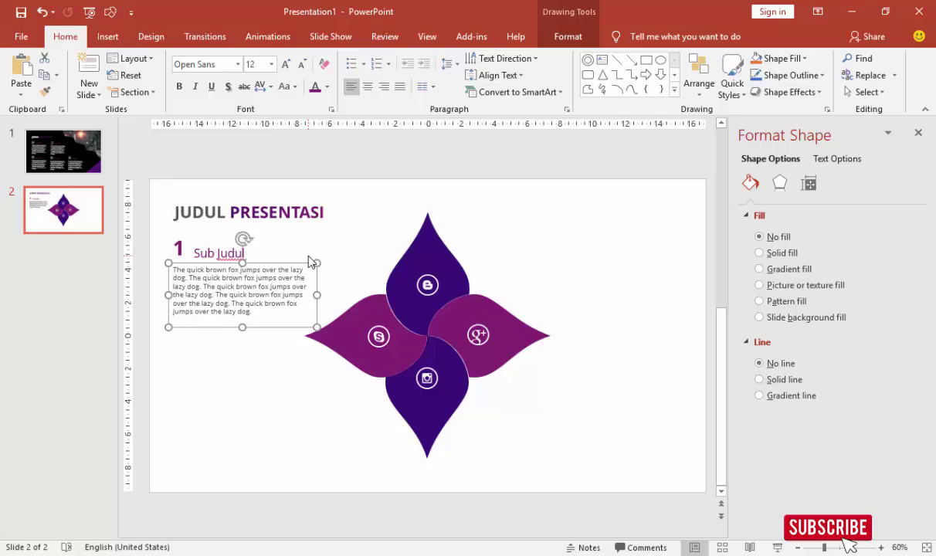
Step: Duplicate the number 1 onto the top petal and make it white
click(179, 247)
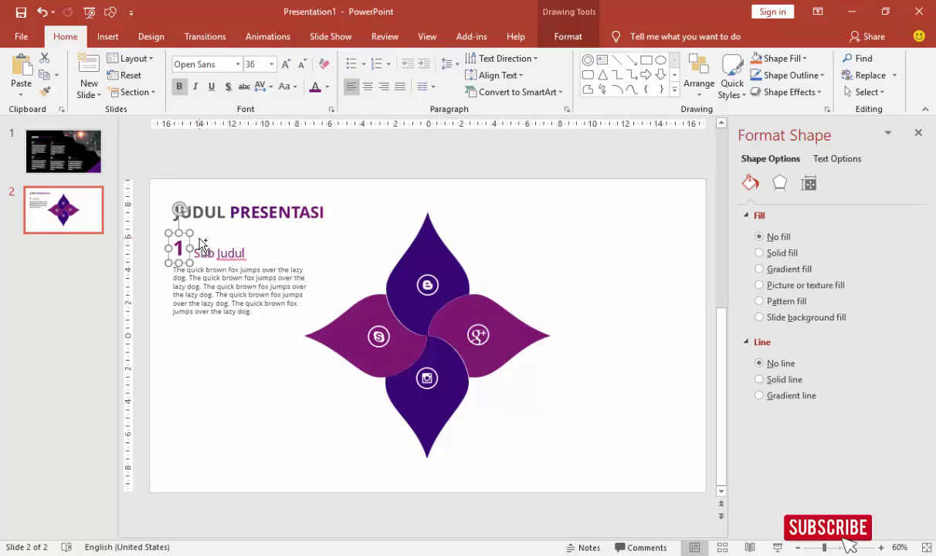
key(ctrl+d)
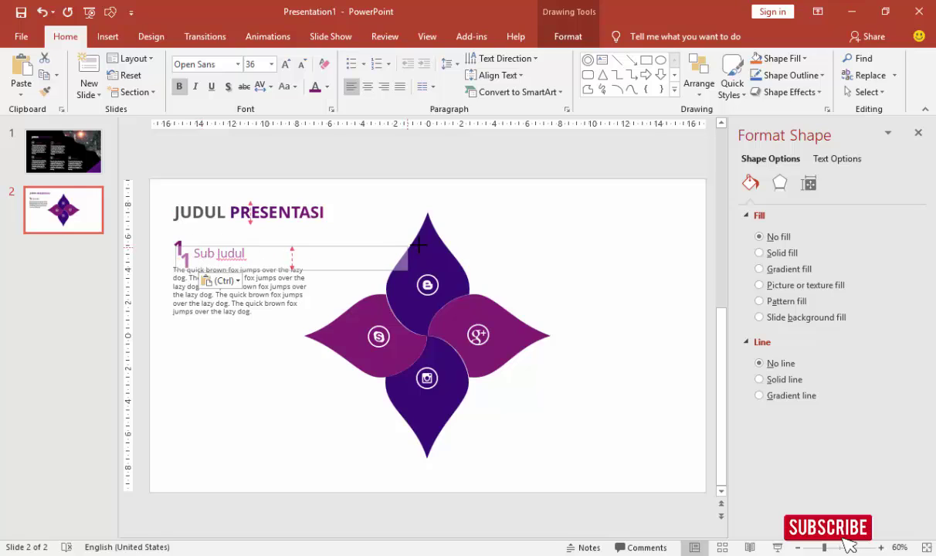
drag(196, 247, 439, 251)
key(ctrl+z)
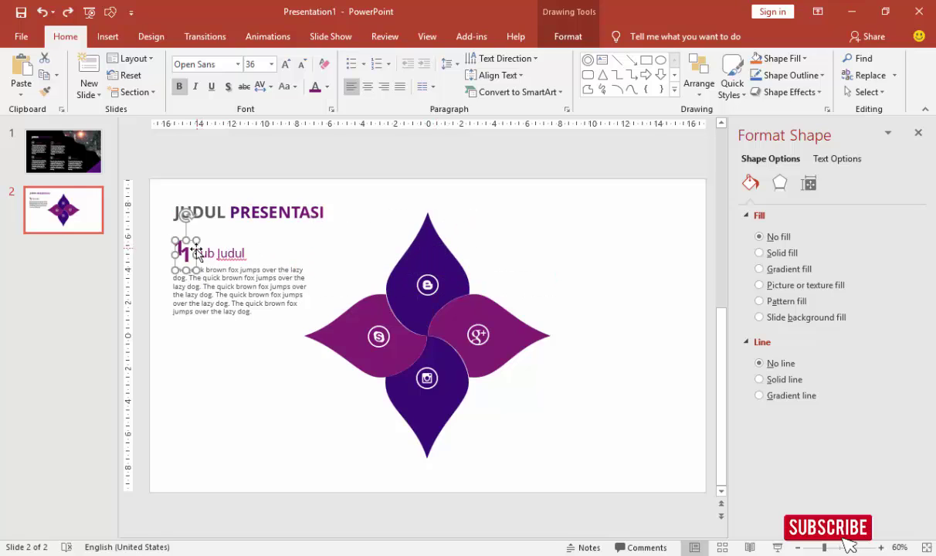
drag(195, 248, 435, 246)
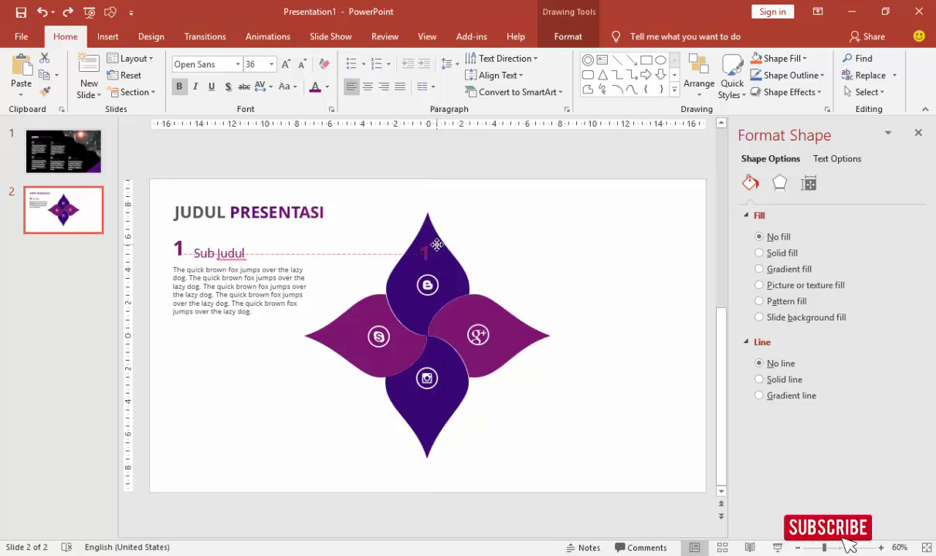
click(327, 86)
click(323, 123)
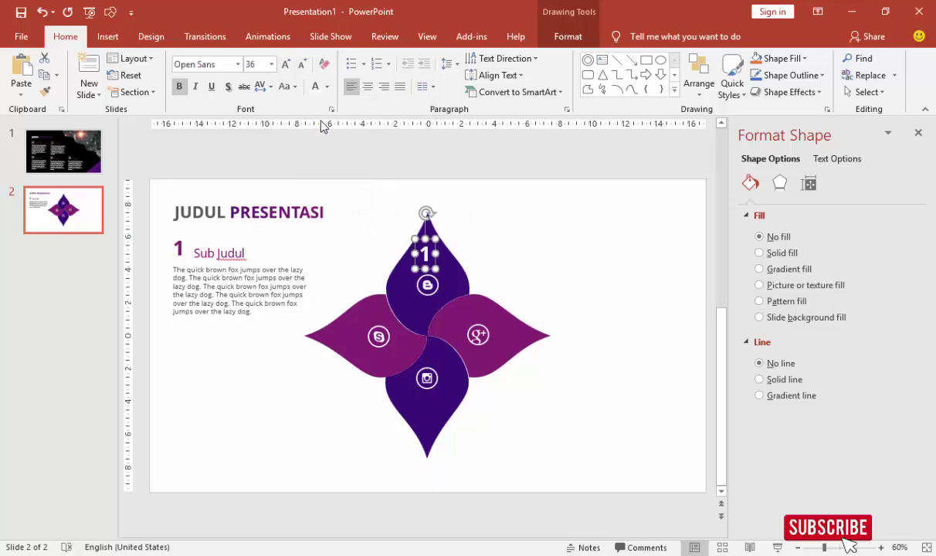
key(Right)
key(Right)
key(Down)
key(Down)
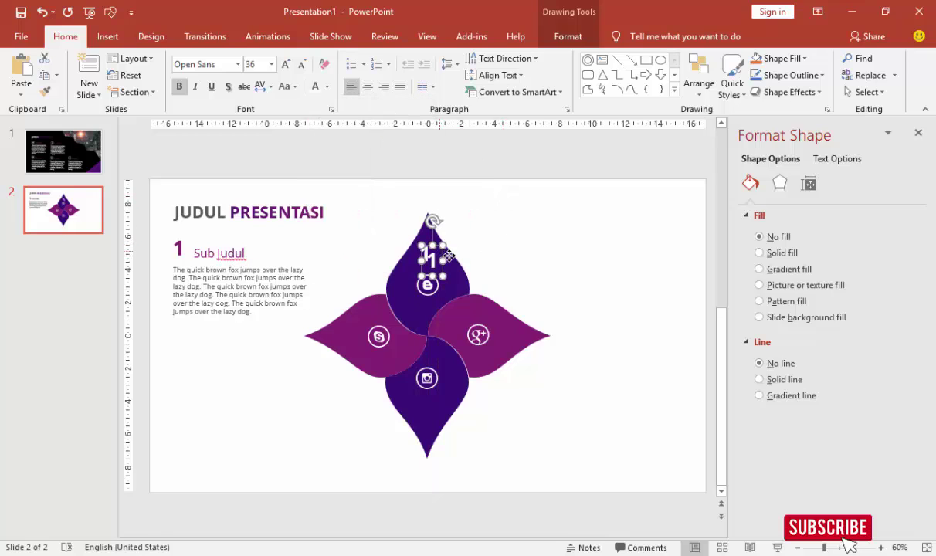
Step: Copy the number onto the right, bottom and left petals, retyped as 2, 3 and 4
drag(448, 255, 504, 335)
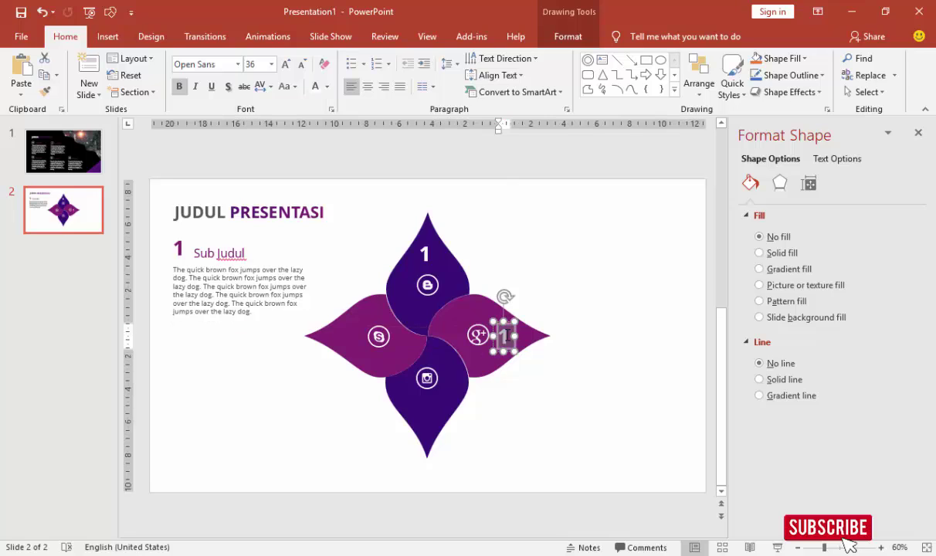
double_click(504, 336)
text(2)
click(514, 334)
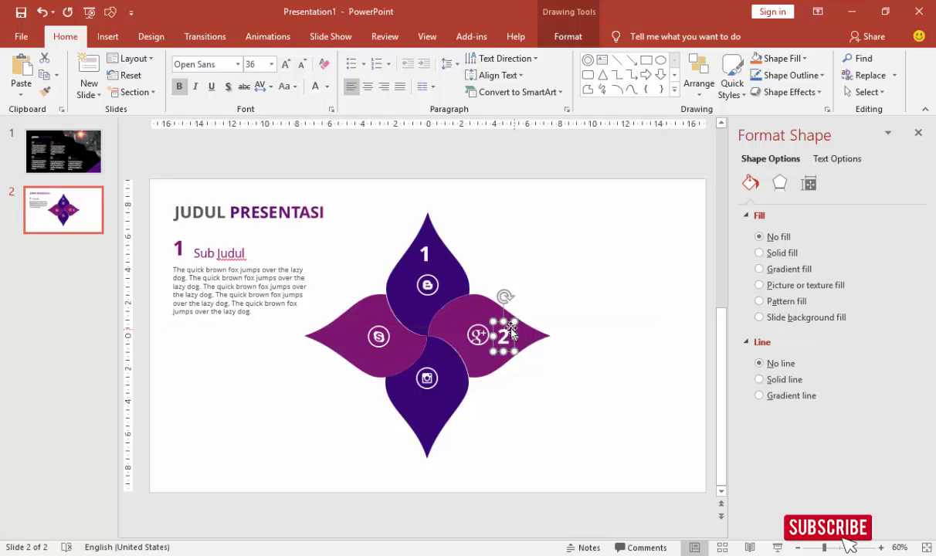
mouse_move(503, 336)
mouse_down()
mouse_move(437, 417)
mouse_move(437, 405)
mouse_up()
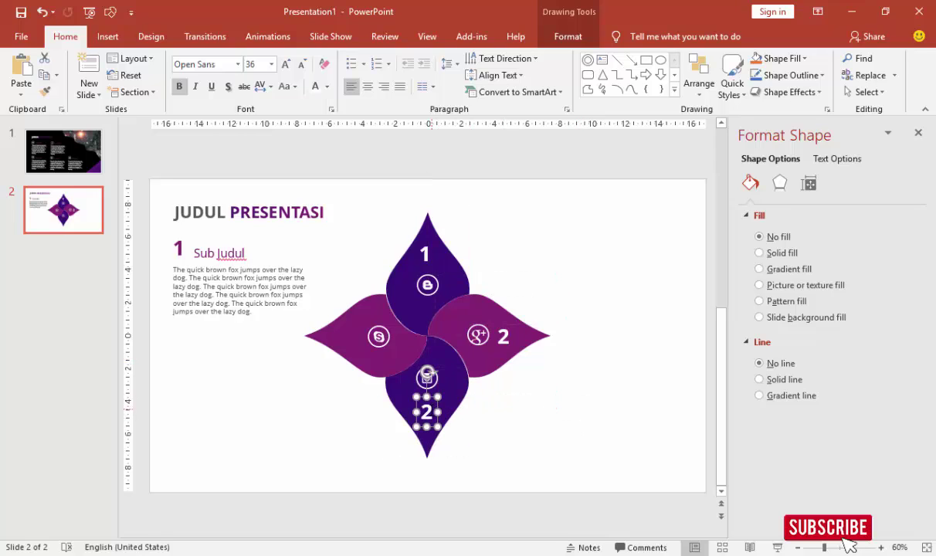
text(3)
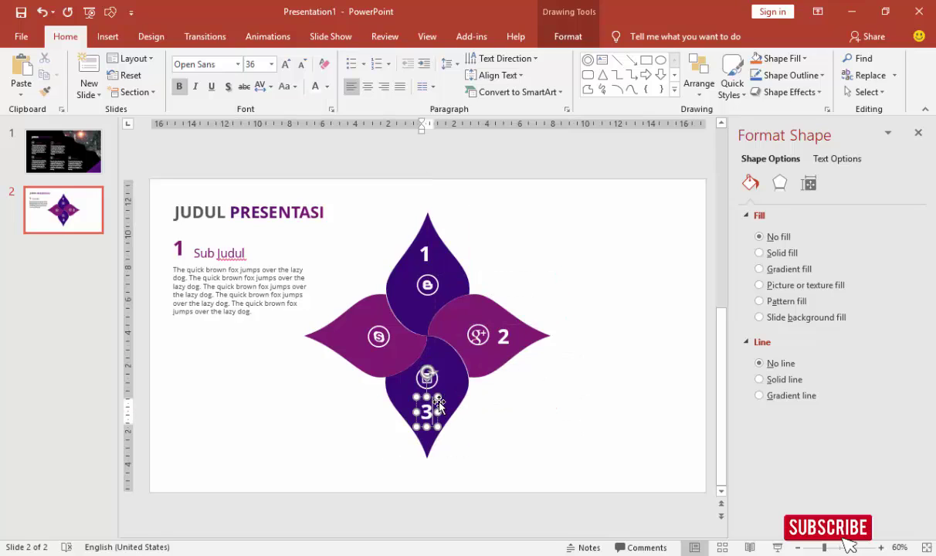
click(438, 403)
mouse_move(428, 395)
mouse_down()
mouse_move(352, 471)
mouse_move(362, 327)
mouse_up()
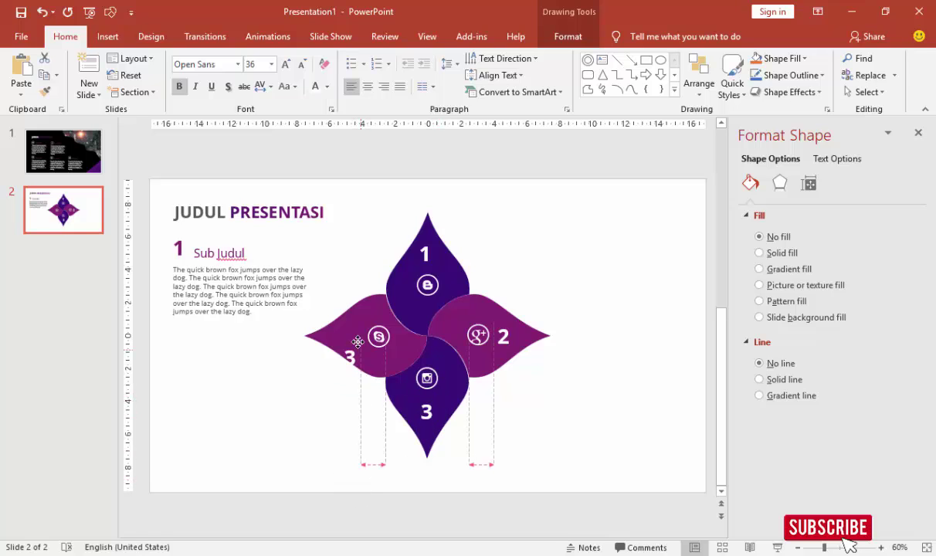
click(349, 331)
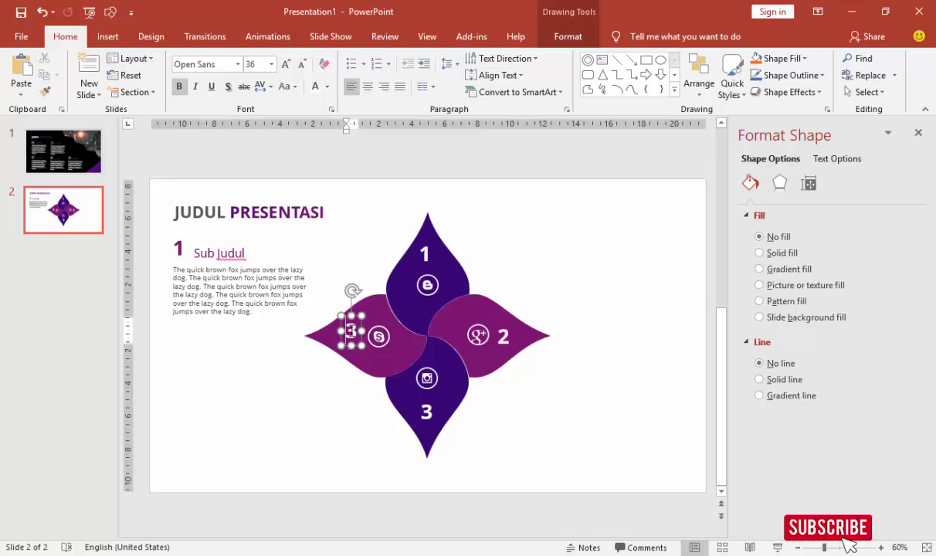
double_click(349, 330)
text(4)
click(288, 378)
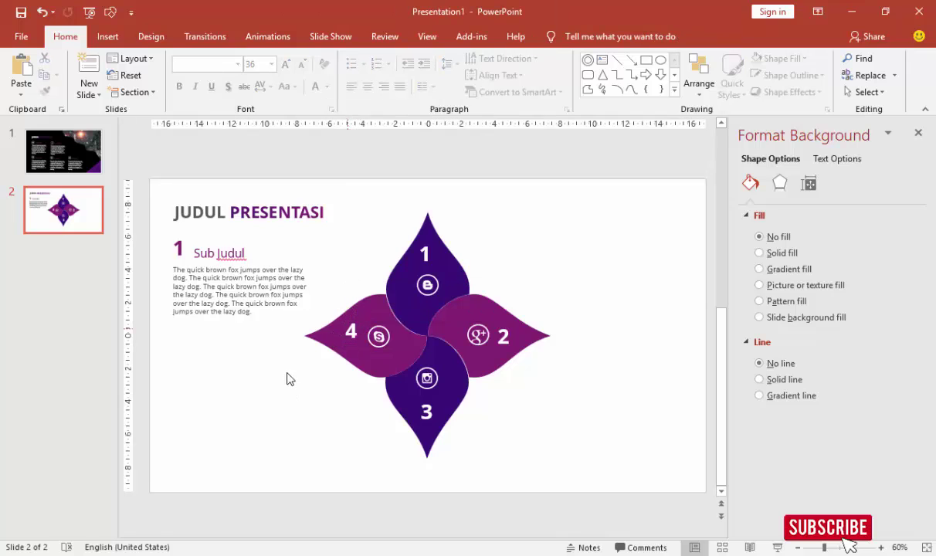
Step: Nudge the first Sub Judul heading, then select its number, heading and body paragraph together
click(221, 265)
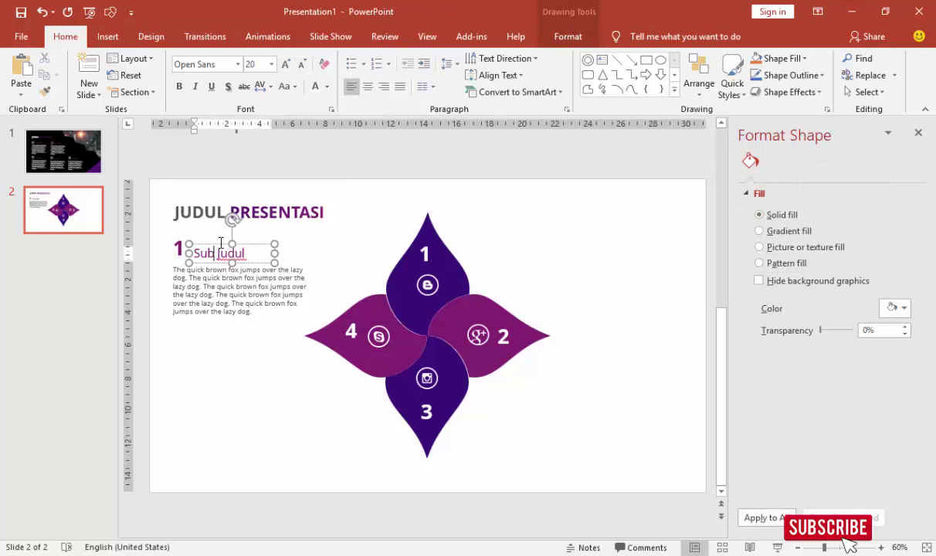
drag(219, 241, 215, 236)
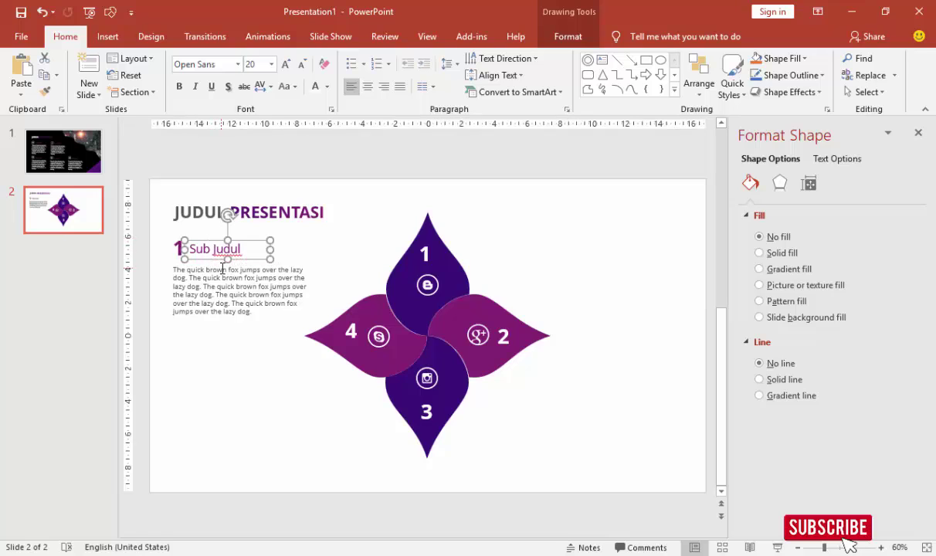
click(221, 271)
shift+click(179, 248)
shift+click(212, 249)
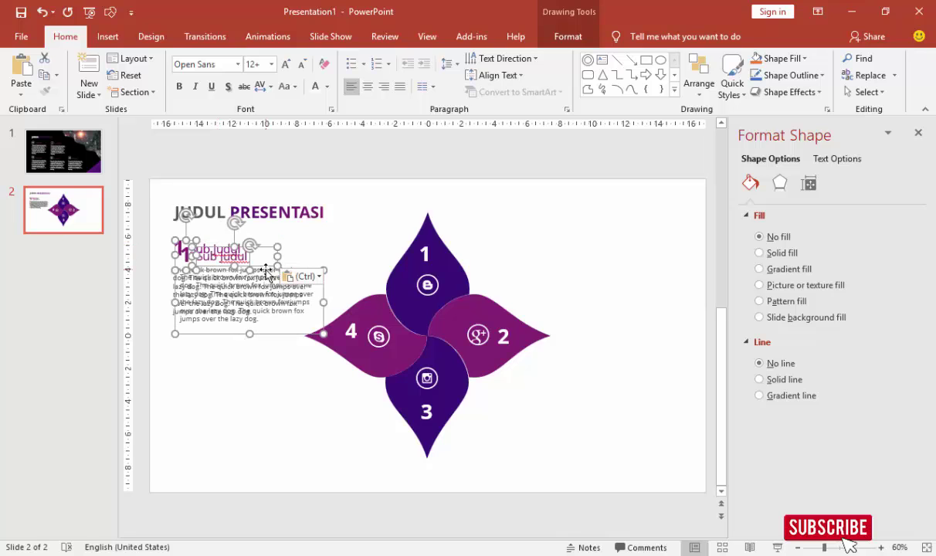
Step: Duplicate the first text block to the top-right of the flower and renumber it 2
mouse_move(257, 262)
ctrl+mouse_down()
mouse_move(640, 247)
mouse_move(639, 237)
ctrl+mouse_up()
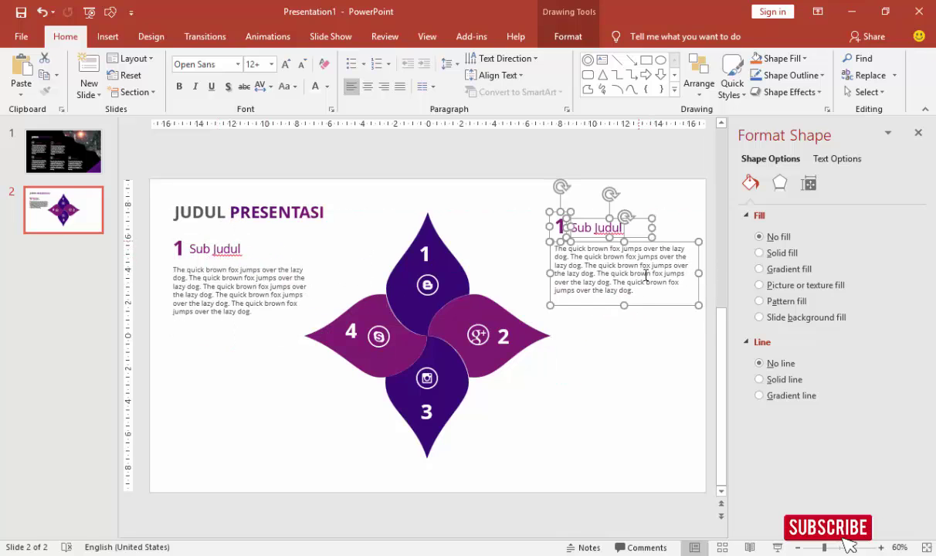
click(650, 331)
click(567, 224)
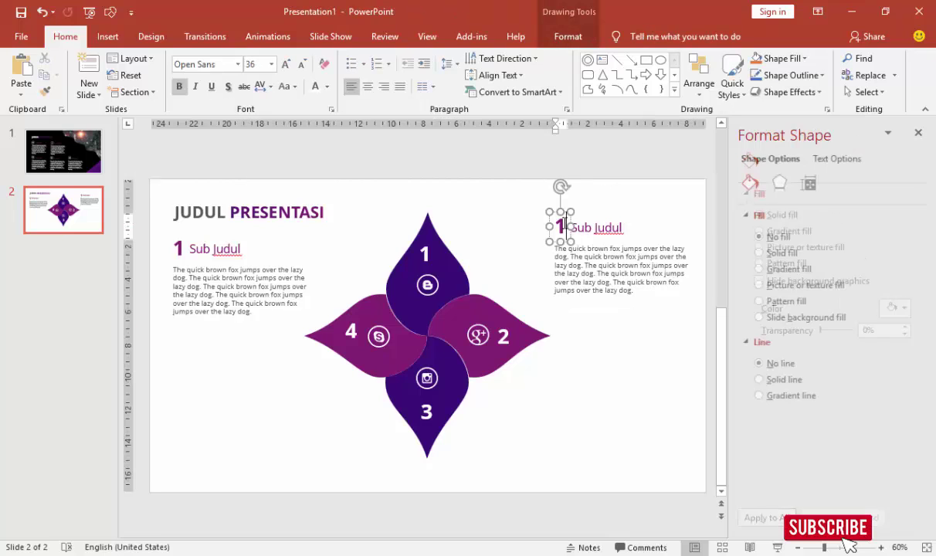
key(BackSpace)
text(2)
click(601, 324)
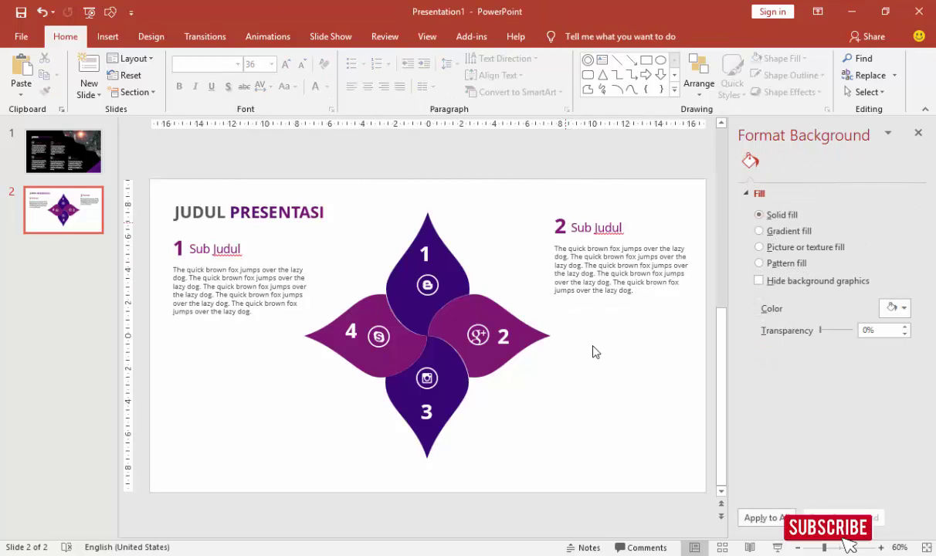
Step: Make two more copies of the first block, placing them at lower right and lower left
ctrl+drag(291, 266, 298, 275)
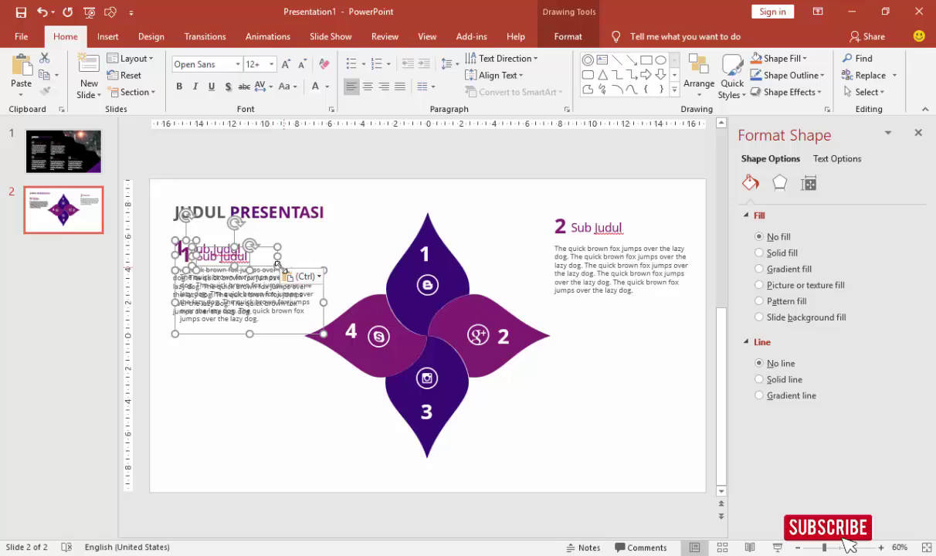
drag(251, 254, 633, 404)
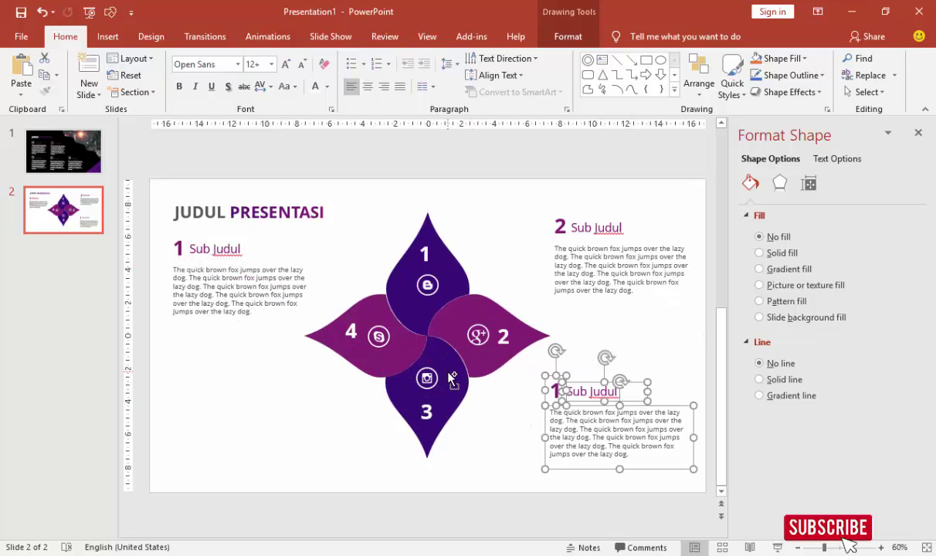
key(ctrl+v)
drag(263, 286, 258, 421)
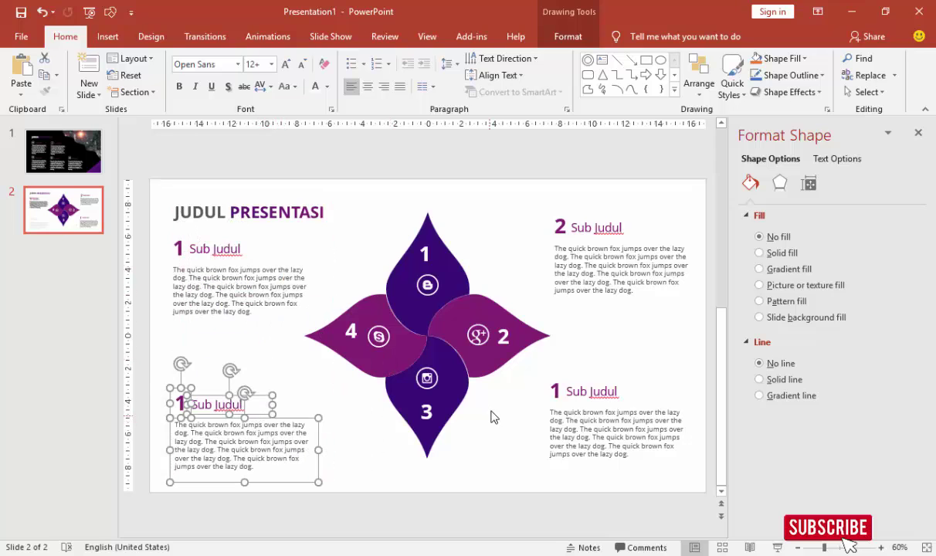
Step: Number the lower-right block 3 and the lower-left block 4
click(555, 390)
text(3)
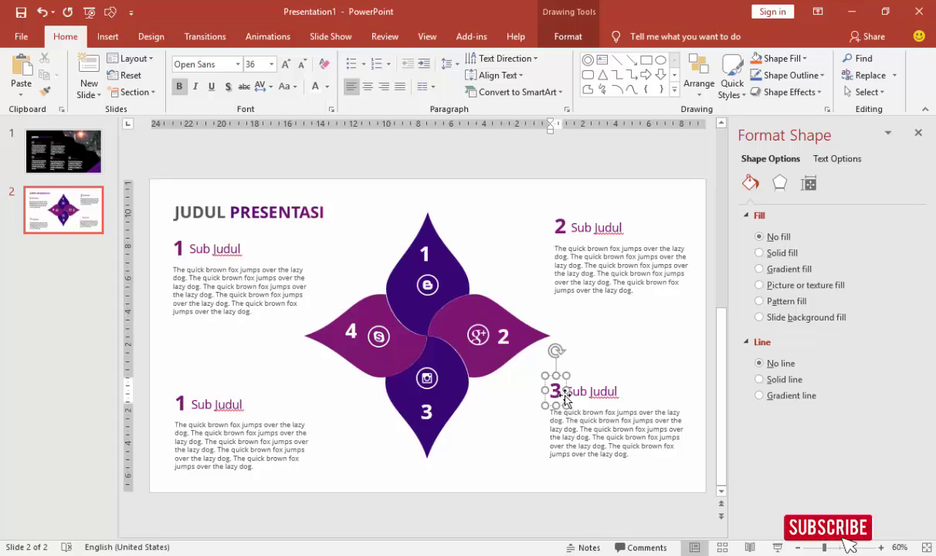
click(182, 402)
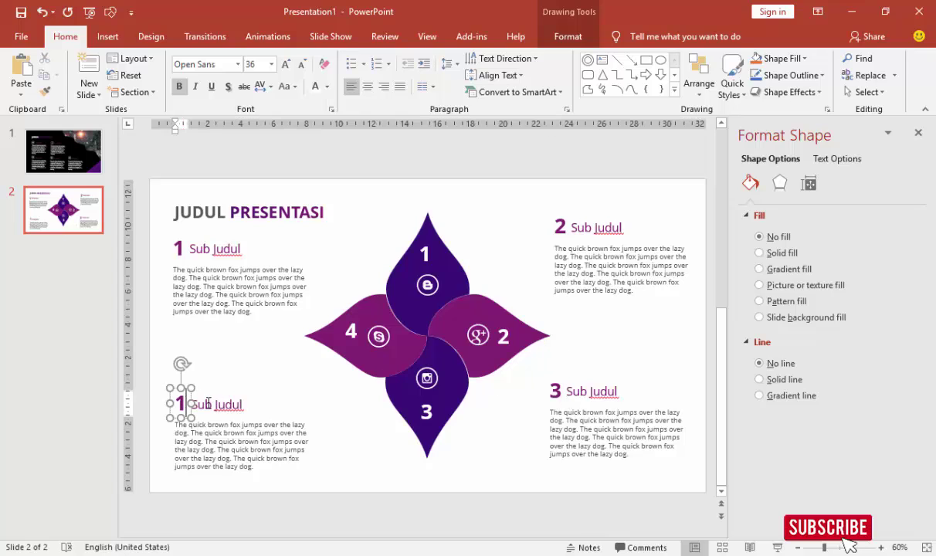
text(4)
click(328, 411)
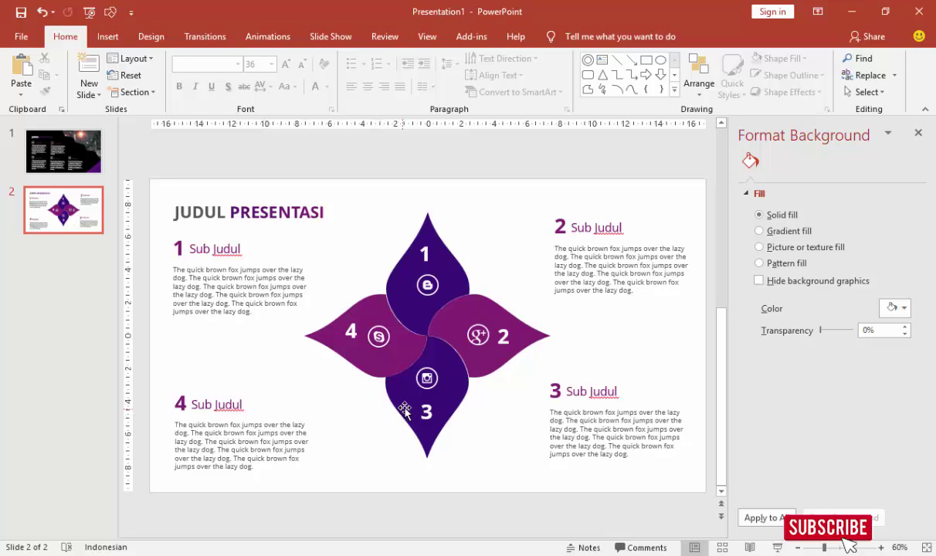
Step: Copy the purple corner triangle from slide 1 and paste it onto slide 2
click(73, 155)
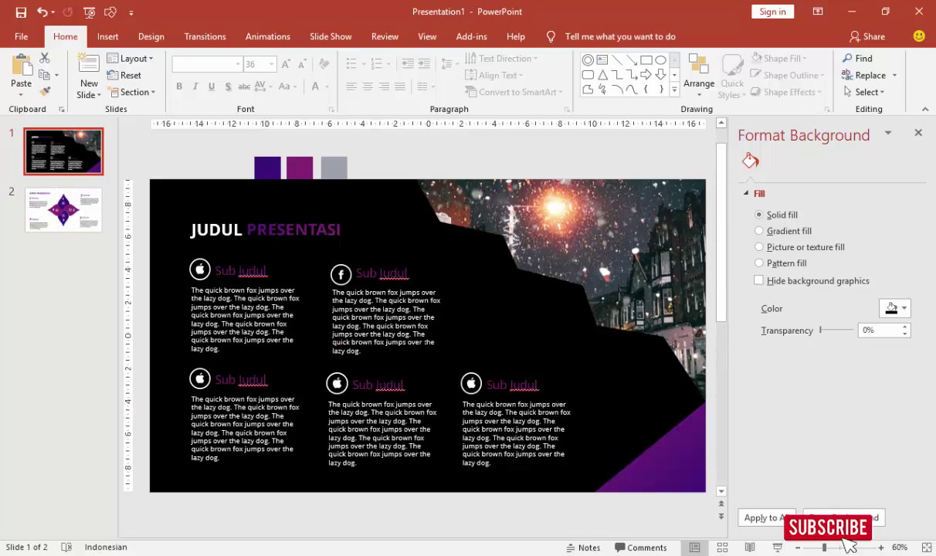
click(678, 481)
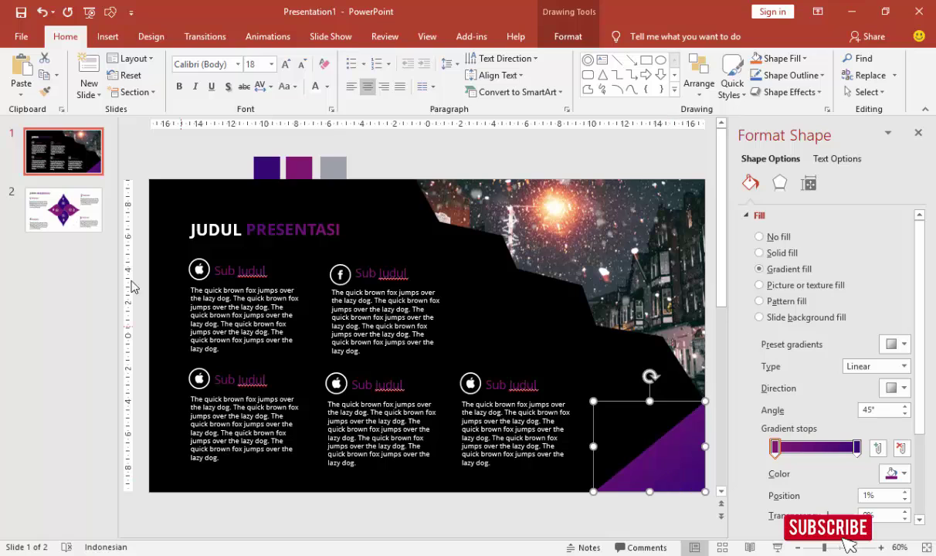
click(98, 224)
key(ctrl+v)
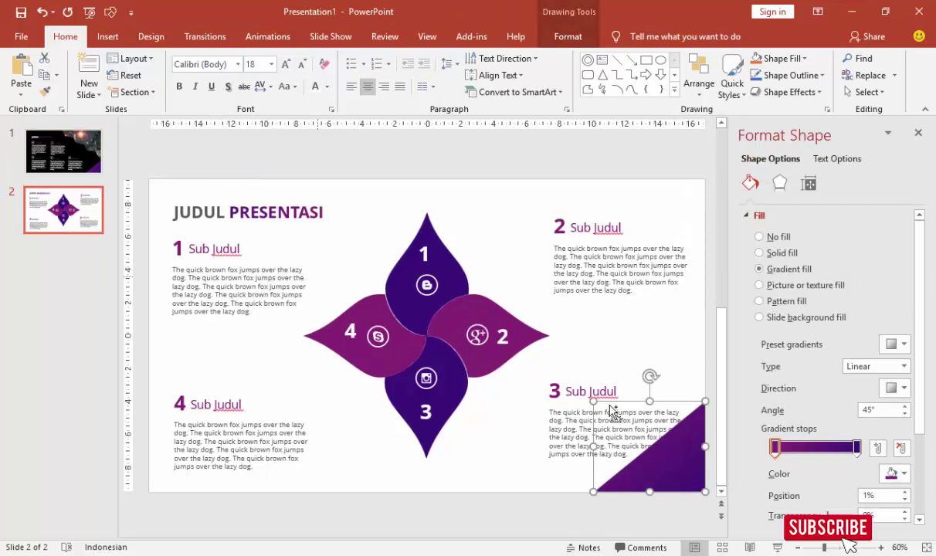
Step: Shrink the pasted triangle into the bottom-right corner and start the slide show
drag(593, 402, 645, 425)
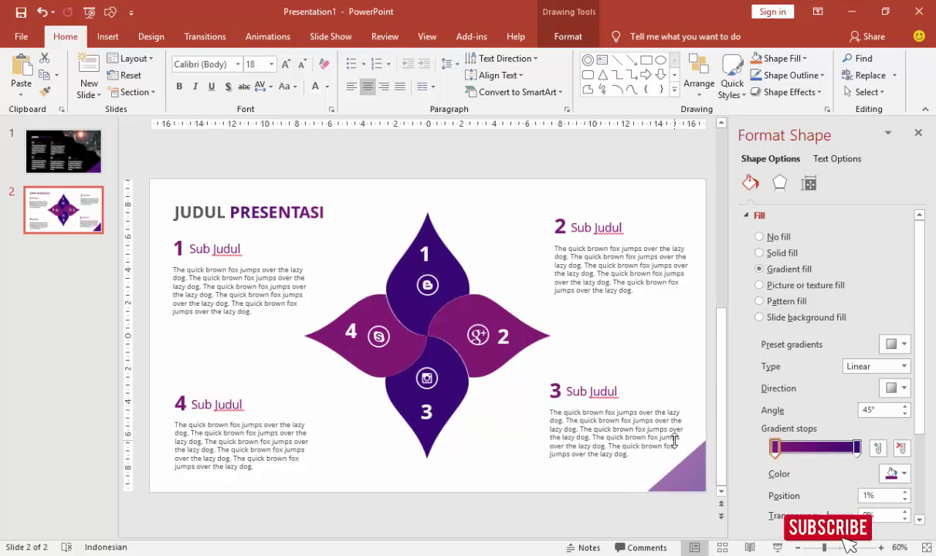
click(690, 338)
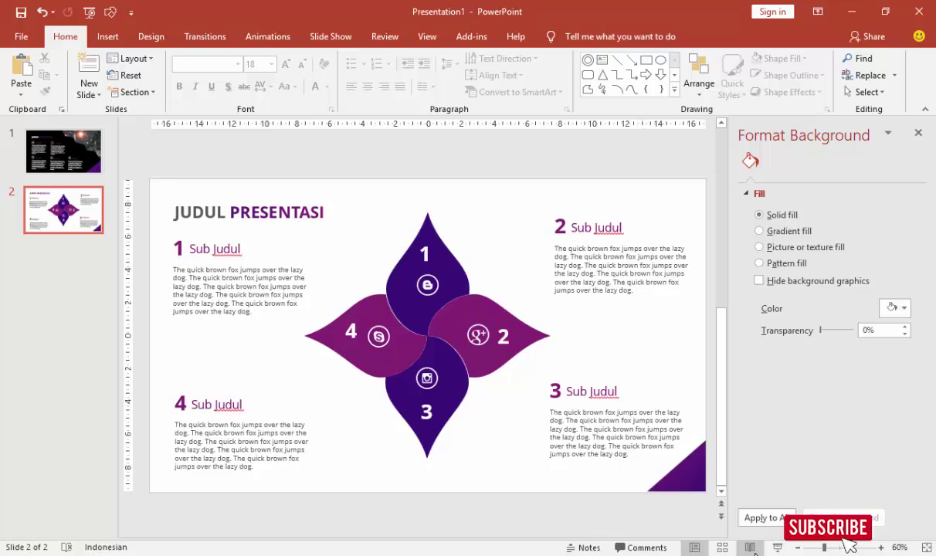
click(778, 547)
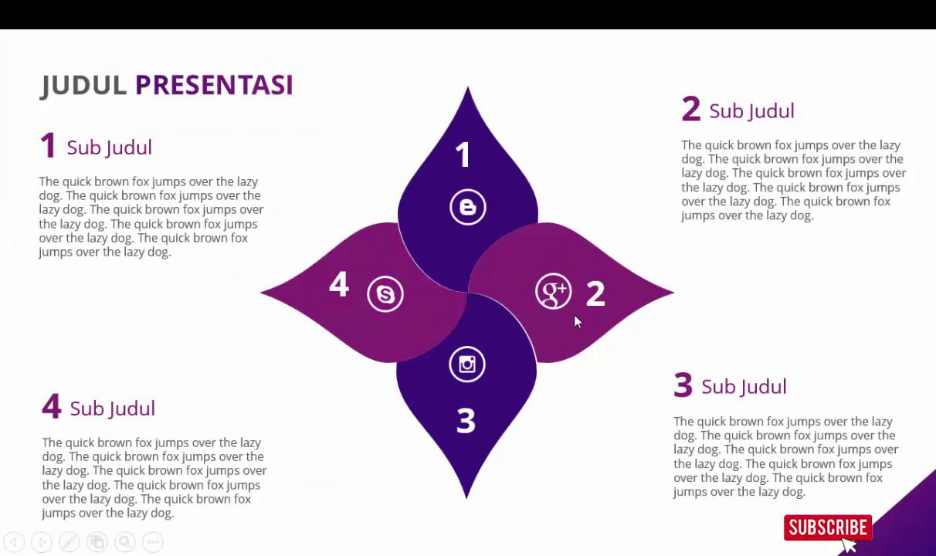
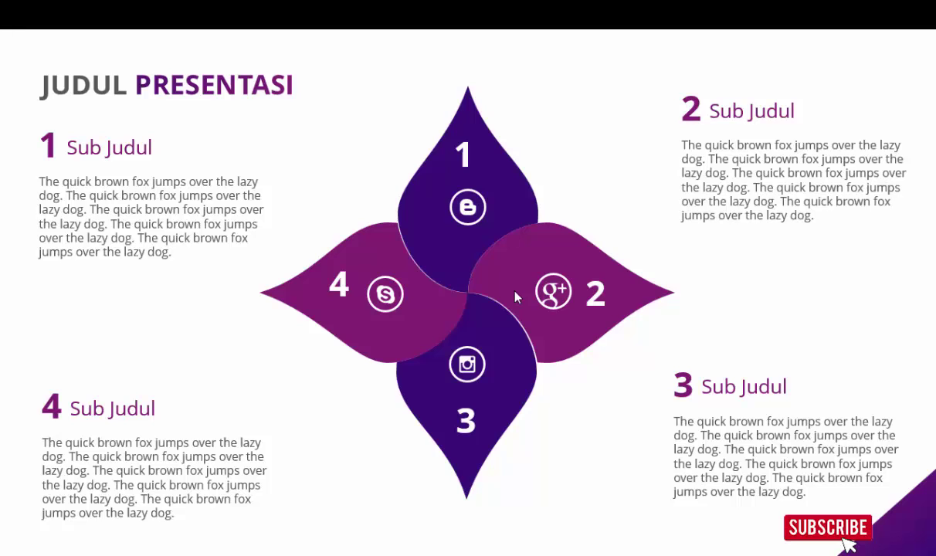
Step: Leave the slide show and move the 2 Sub Judul block down level with block 1
key(Escape)
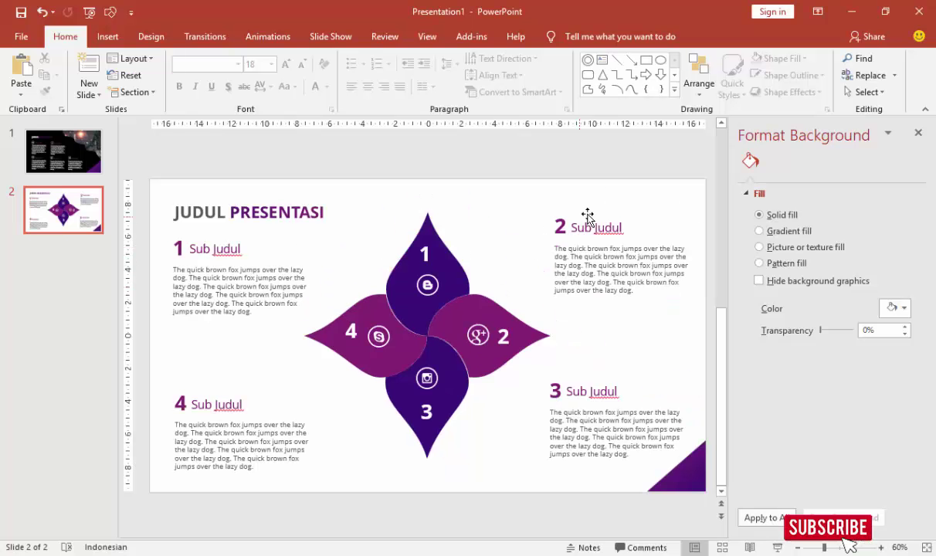
click(578, 230)
click(561, 236)
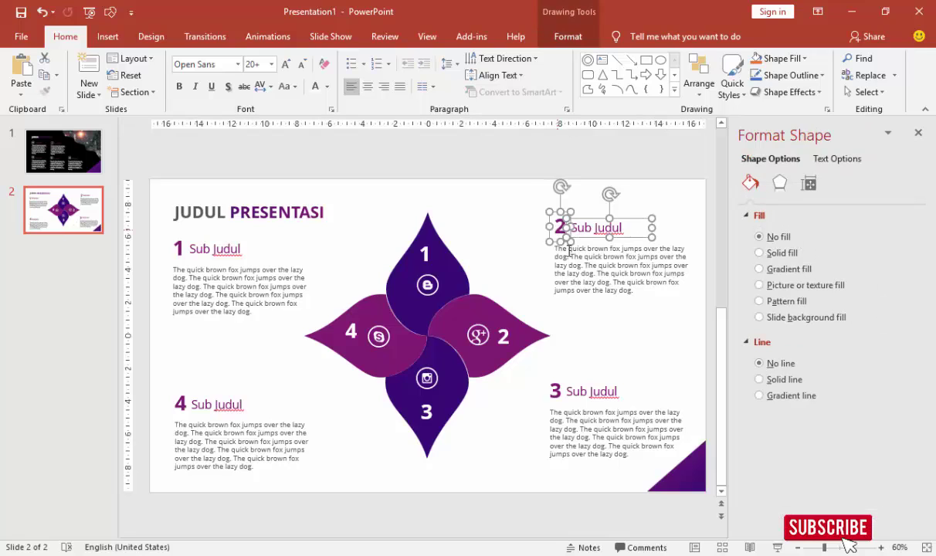
mouse_move(560, 235)
mouse_down()
mouse_move(618, 260)
mouse_move(605, 263)
mouse_up()
Step: Move the 4 Sub Judul heading, numeral and body text up level with block 3
click(214, 403)
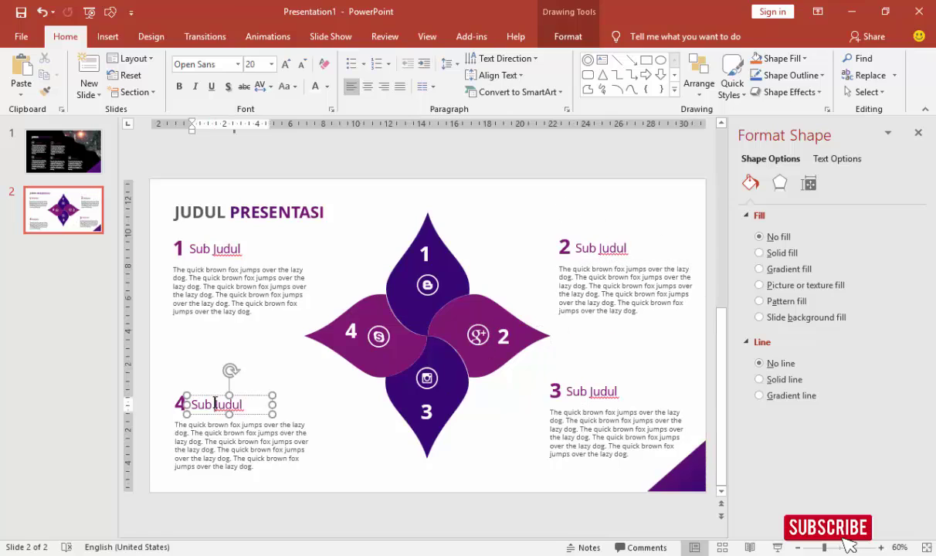
shift+click(176, 398)
shift+click(242, 429)
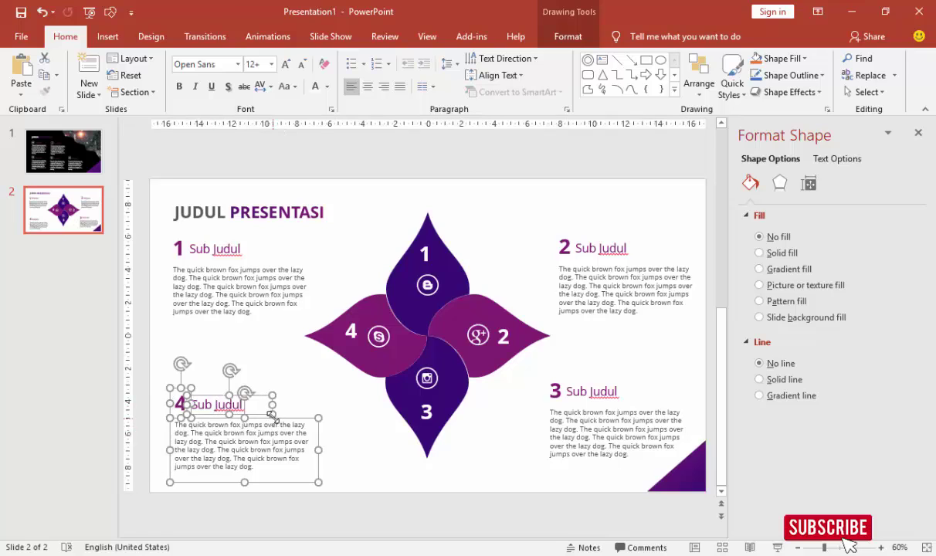
mouse_move(272, 416)
mouse_down()
mouse_move(267, 398)
mouse_move(288, 403)
mouse_up()
key(ctrl+z)
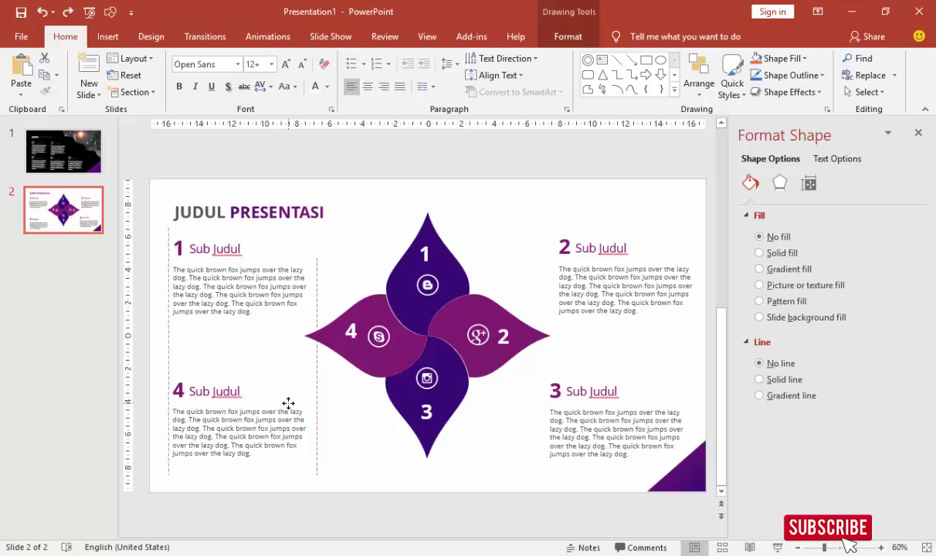
click(289, 404)
click(363, 460)
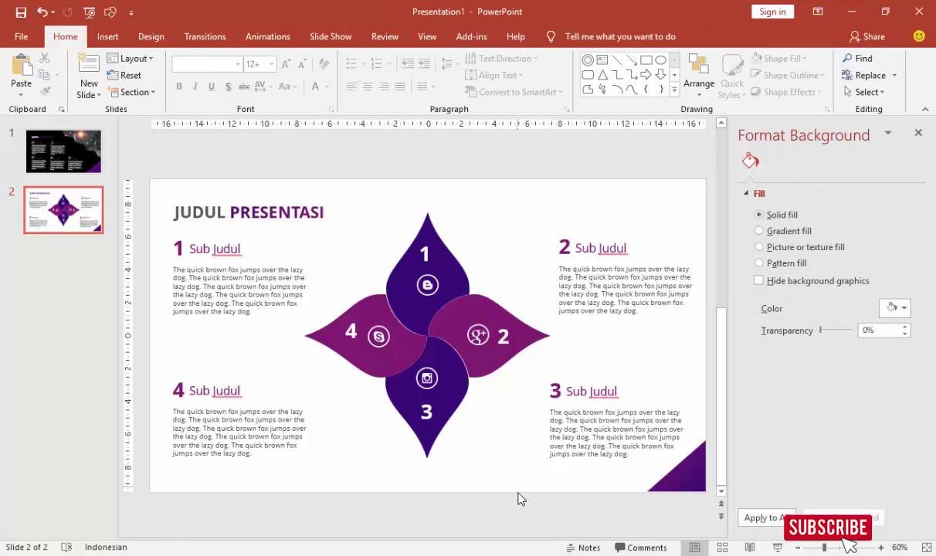
Step: Insert a new slide 3 after slide 2 and delete both its placeholders
click(67, 261)
right_click(67, 261)
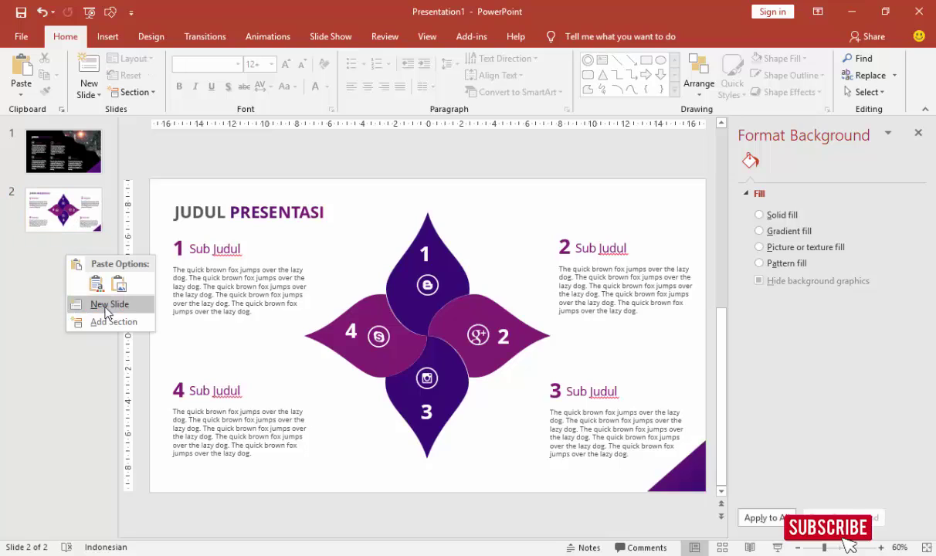
click(107, 307)
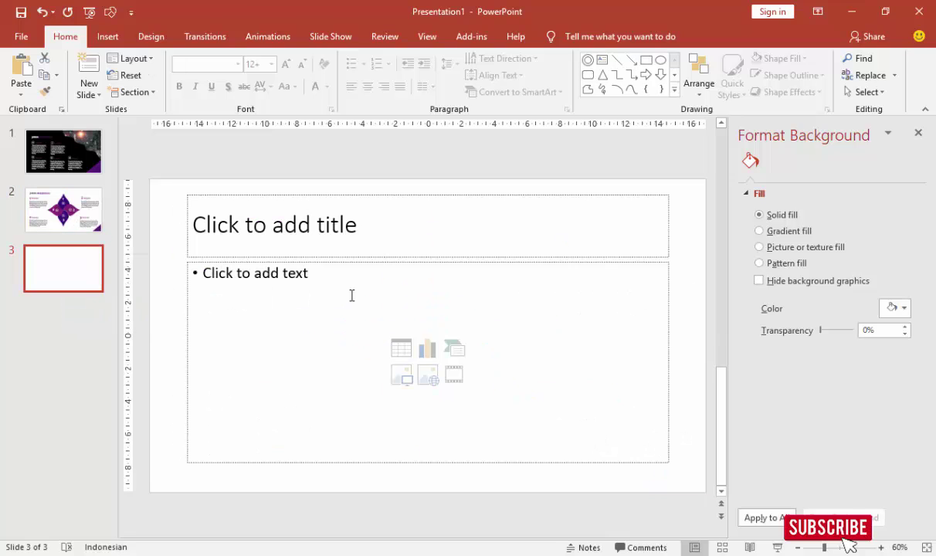
click(384, 264)
key(Delete)
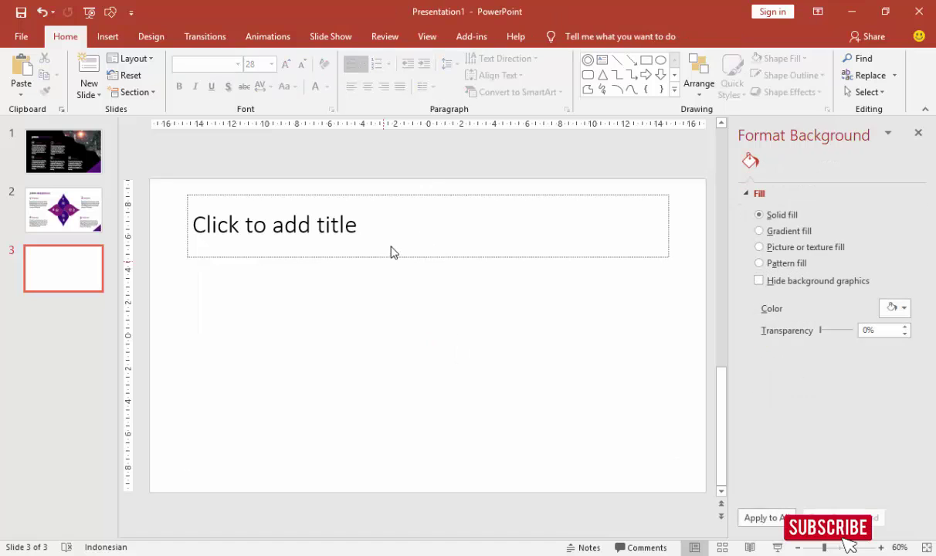
click(384, 258)
key(Delete)
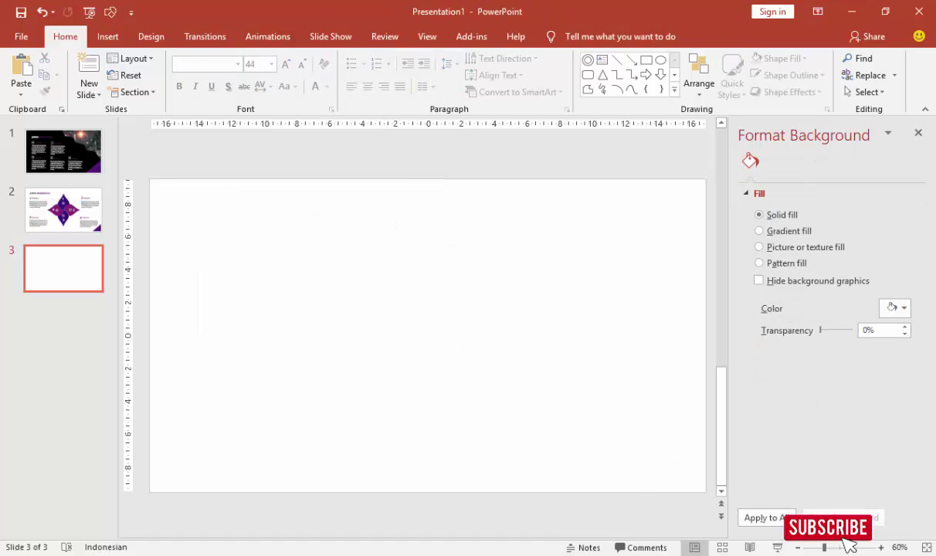
Step: Draw a tall blue rectangle, about 13,01 by 8,47 cm, left of the slide centre
click(108, 37)
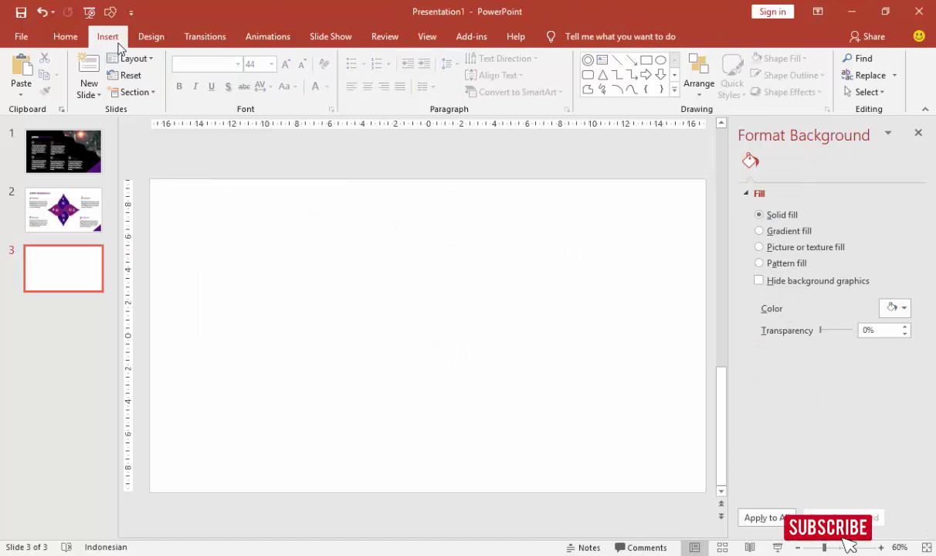
click(268, 75)
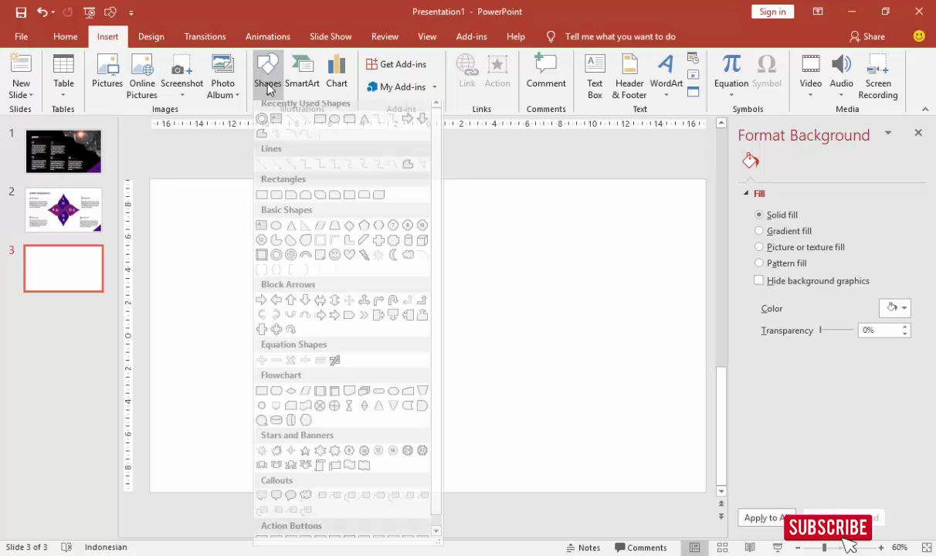
click(303, 125)
drag(283, 196, 421, 410)
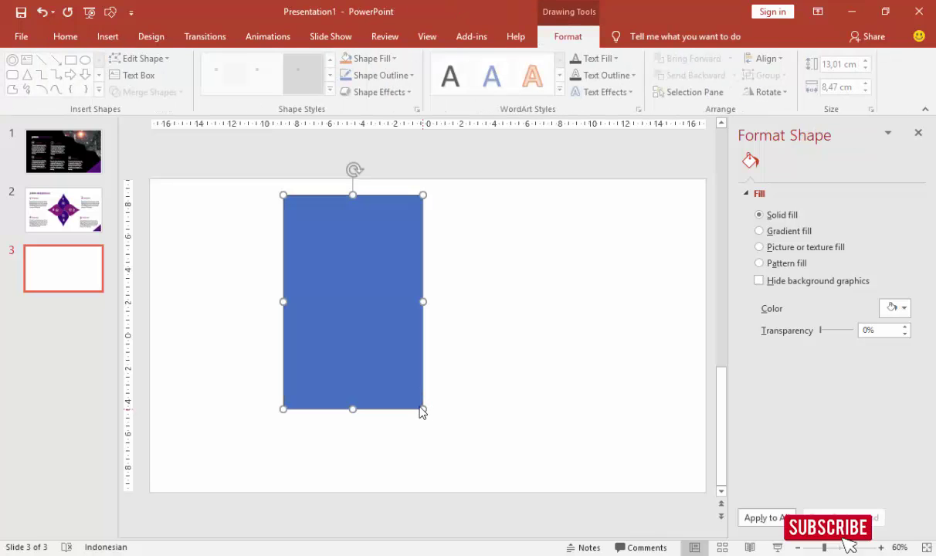
Step: Edit the rectangle's points, adding vertices on the right and bottom edges, and delete the bottom-right corner diagonally
right_click(384, 347)
click(409, 129)
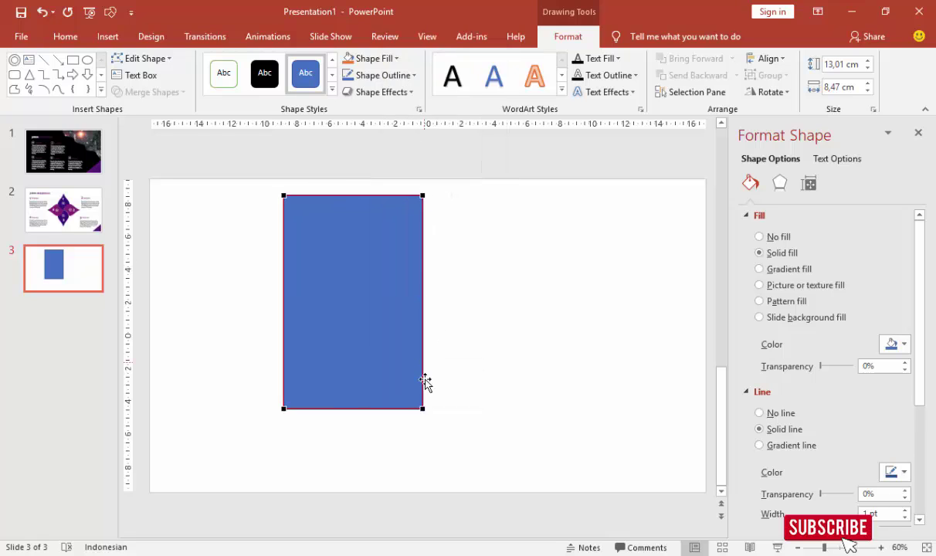
right_click(421, 345)
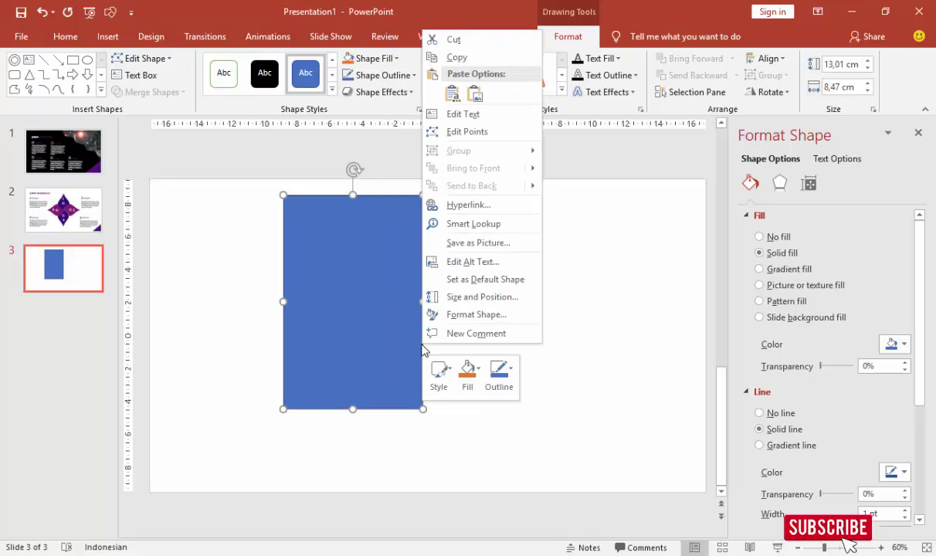
right_click(378, 303)
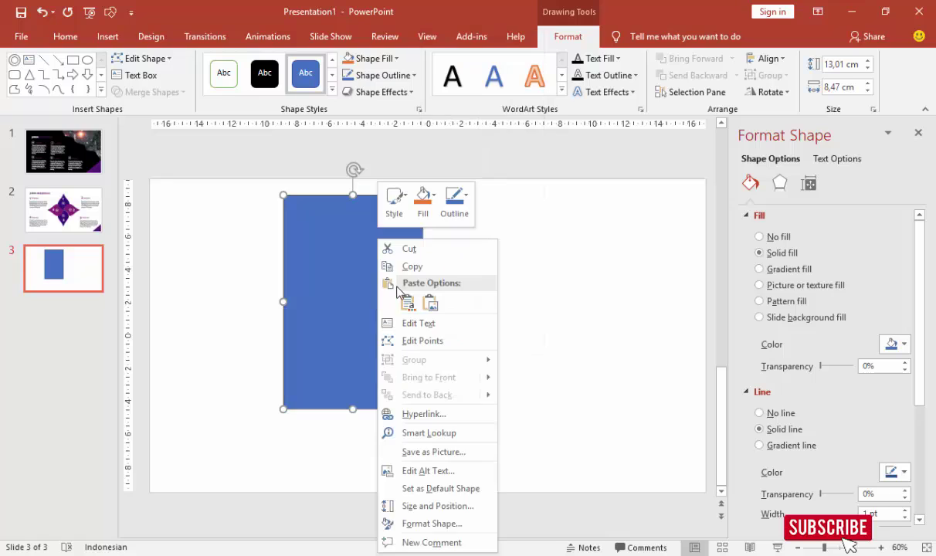
click(419, 342)
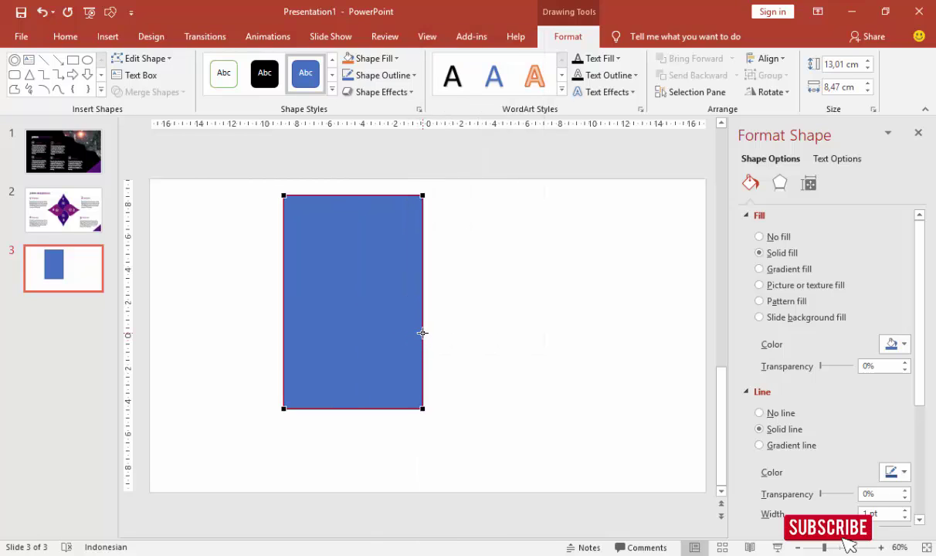
right_click(423, 333)
click(437, 345)
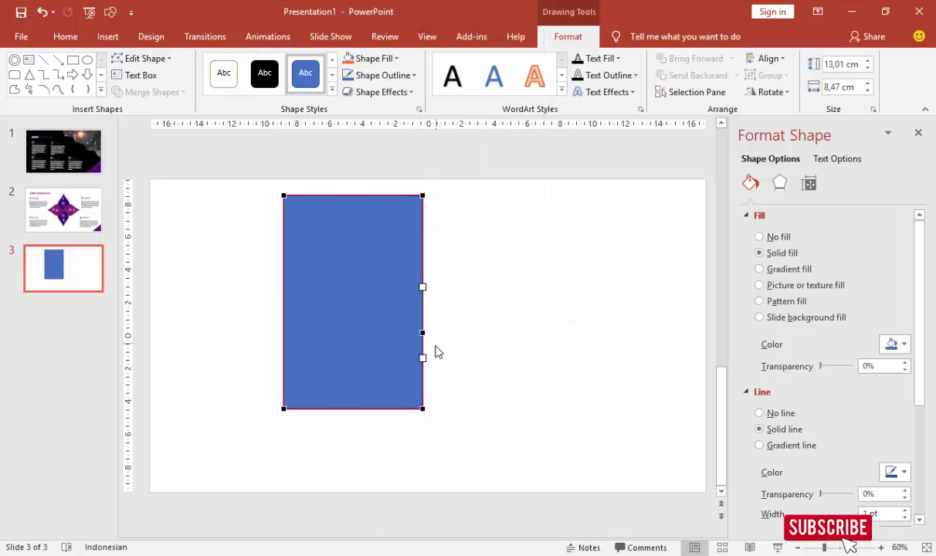
right_click(368, 409)
click(387, 419)
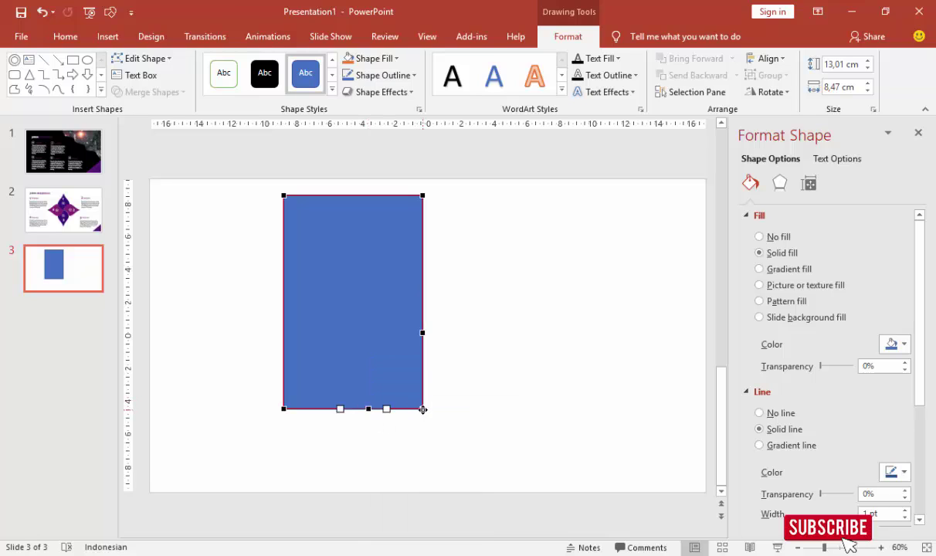
click(423, 410)
right_click(424, 409)
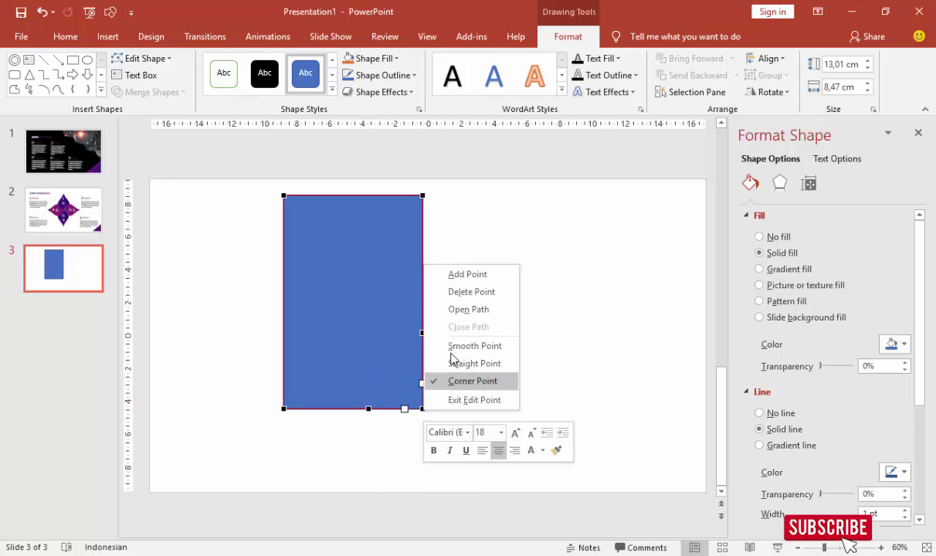
click(461, 293)
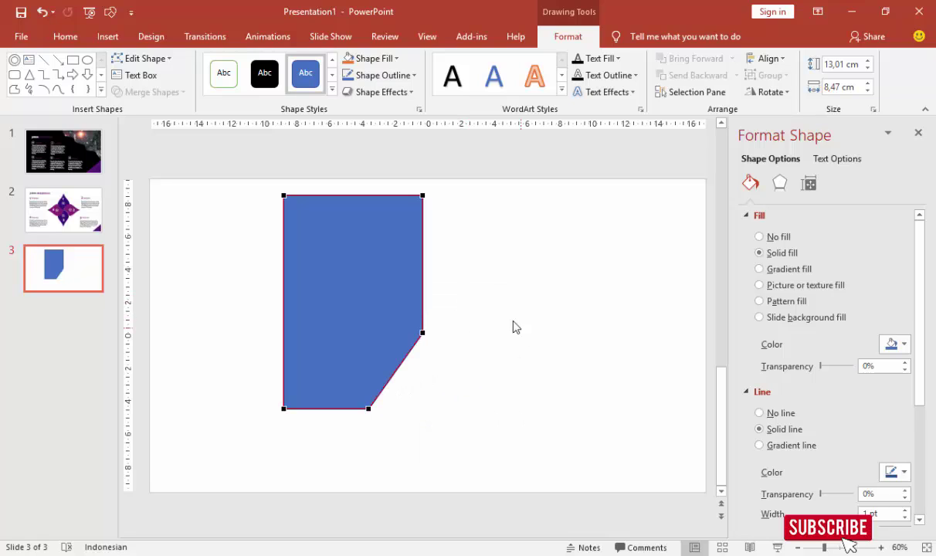
Step: Add vertices on the top and left edges and delete the top-left corner to bevel it
right_click(324, 195)
click(340, 203)
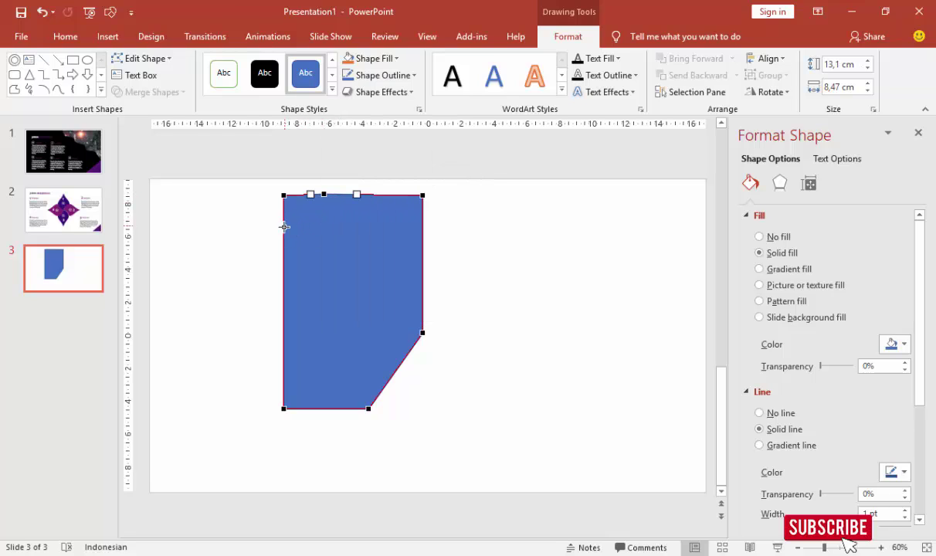
right_click(284, 232)
click(309, 241)
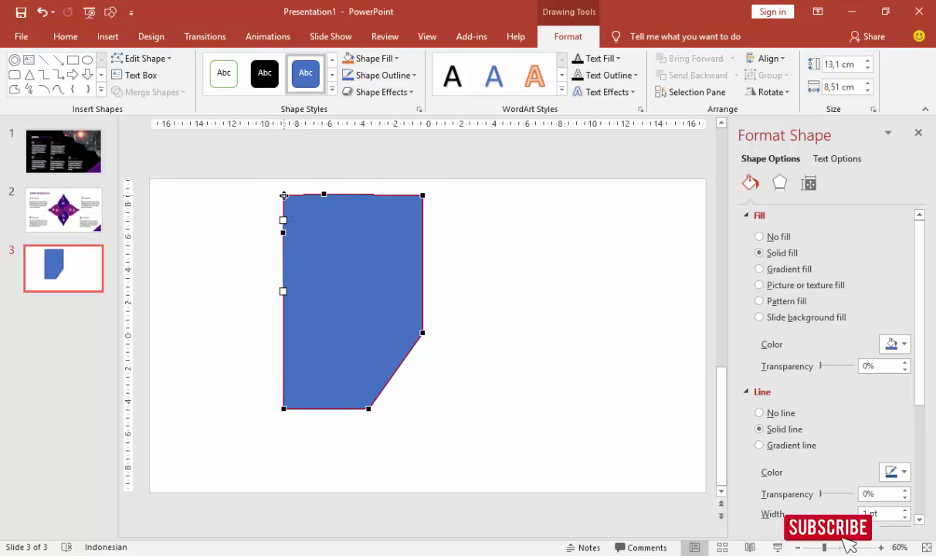
right_click(285, 198)
click(325, 222)
click(474, 231)
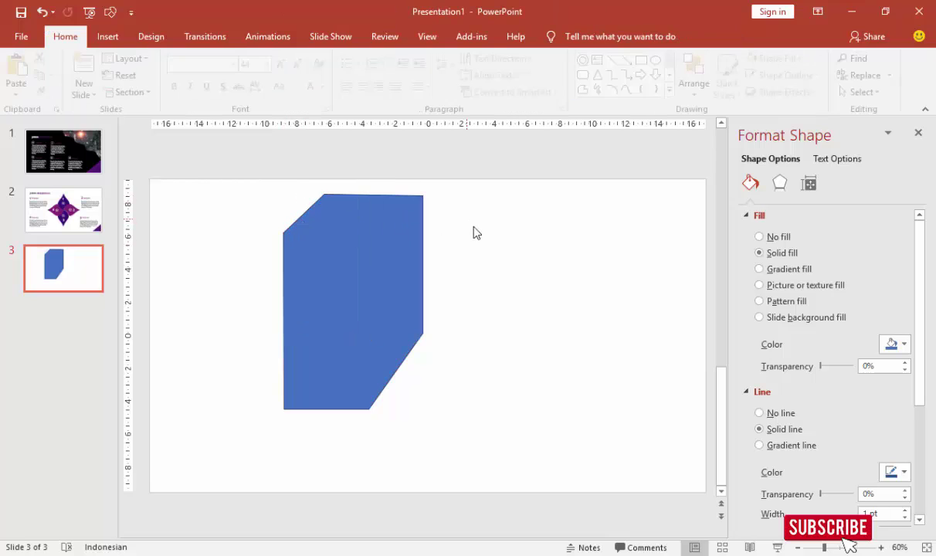
click(402, 330)
Step: Widen the shape, remove its outline and fill it with the suited-man photo from the PEOPLE folder
drag(423, 301, 443, 301)
click(769, 414)
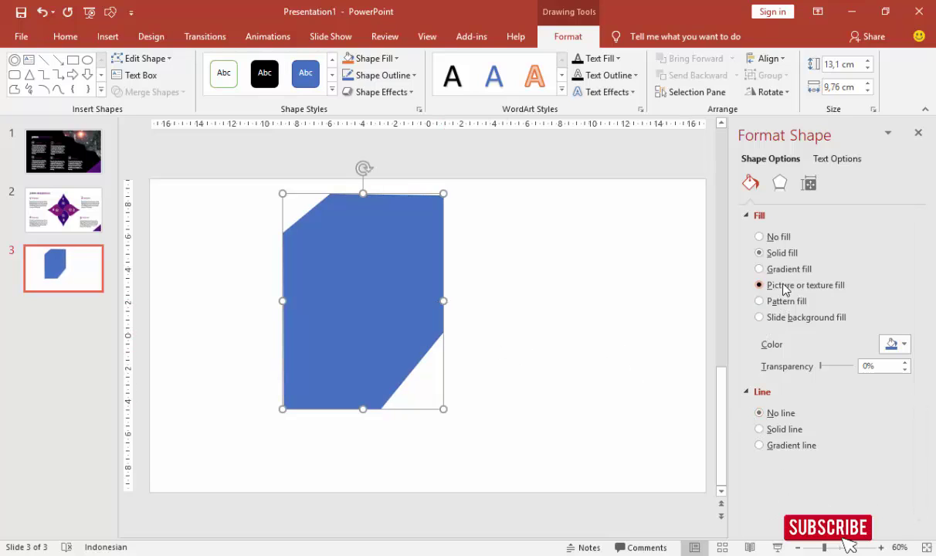
click(781, 361)
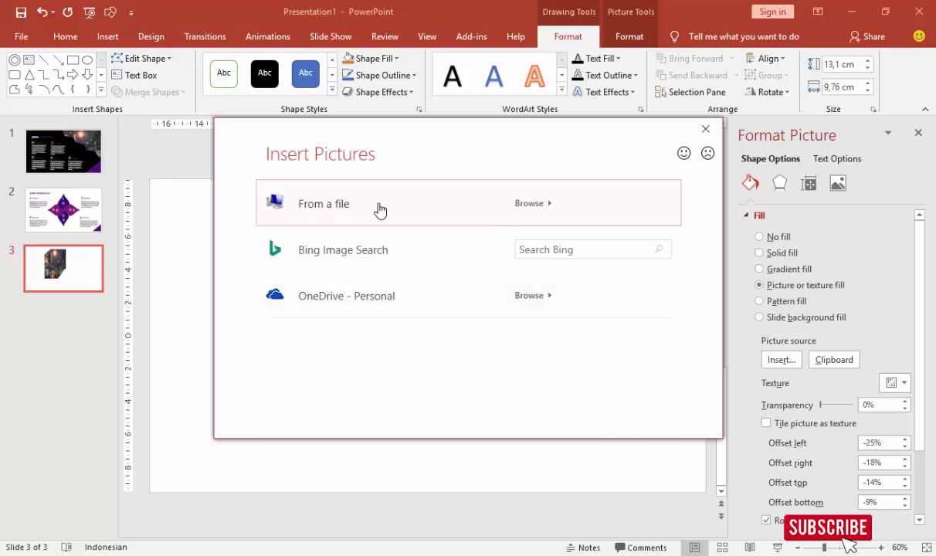
click(380, 208)
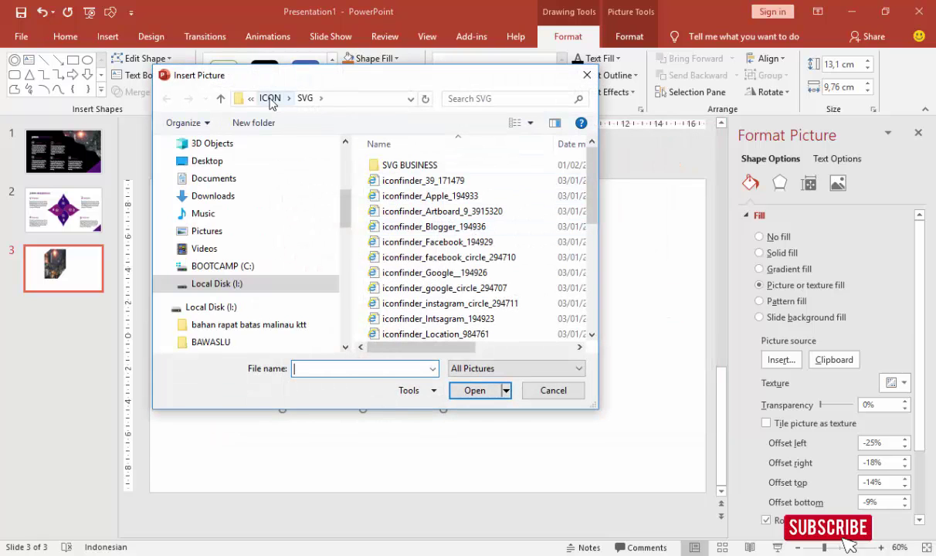
click(270, 99)
click(272, 99)
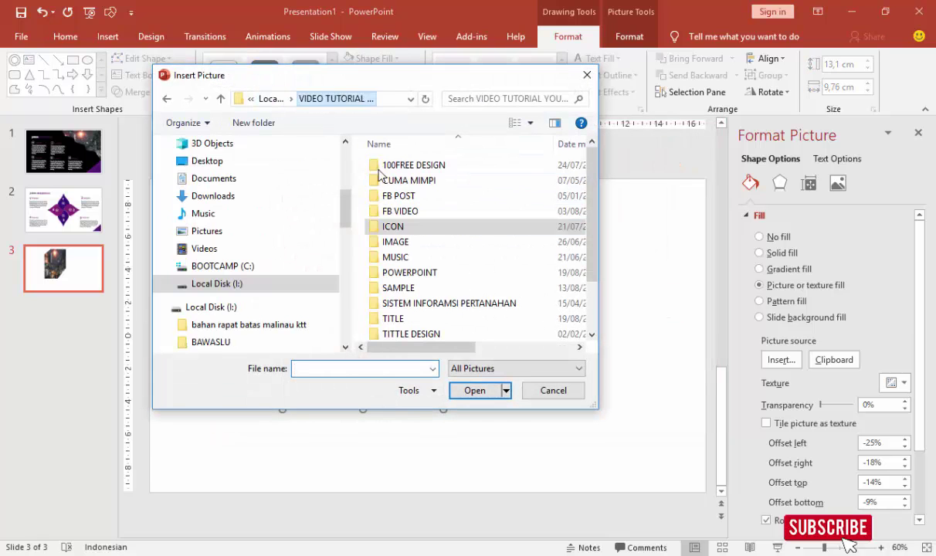
double_click(401, 242)
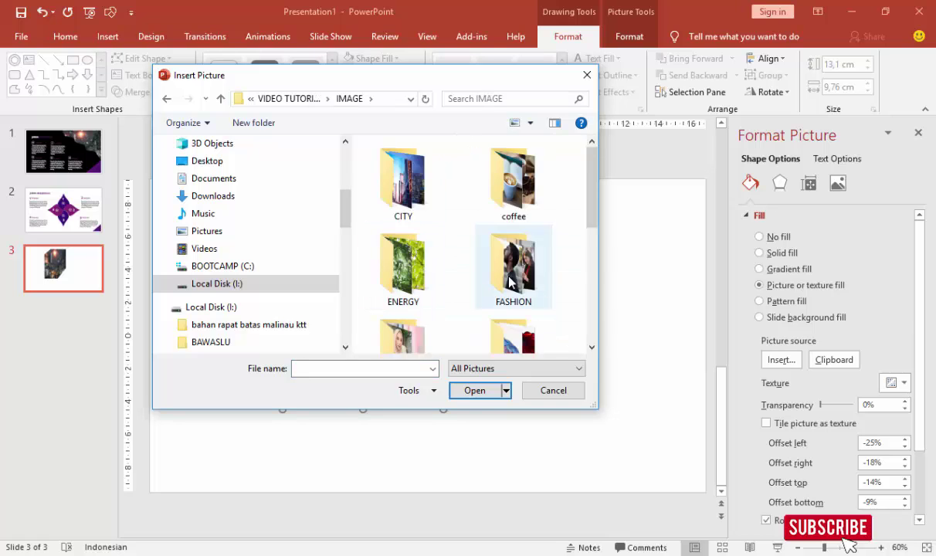
scroll(510, 285, down, 2)
double_click(513, 299)
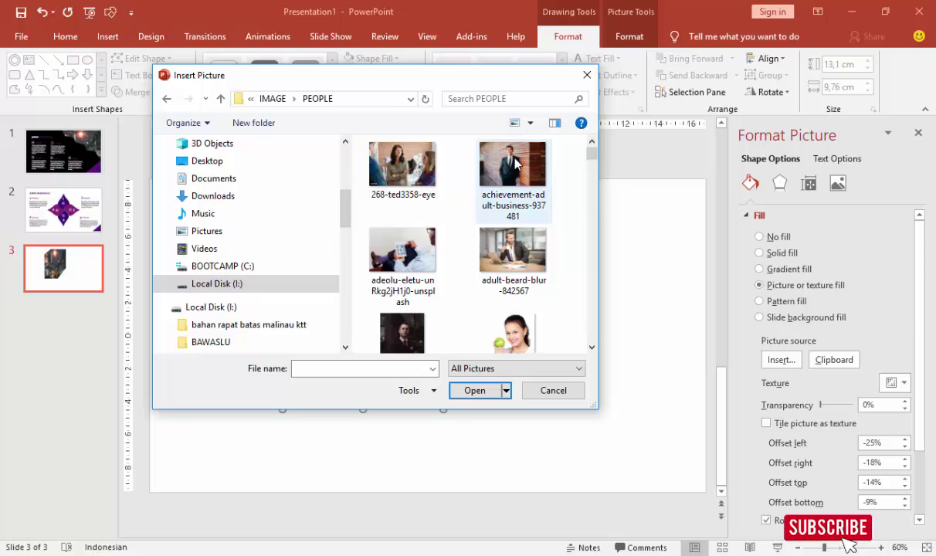
click(402, 332)
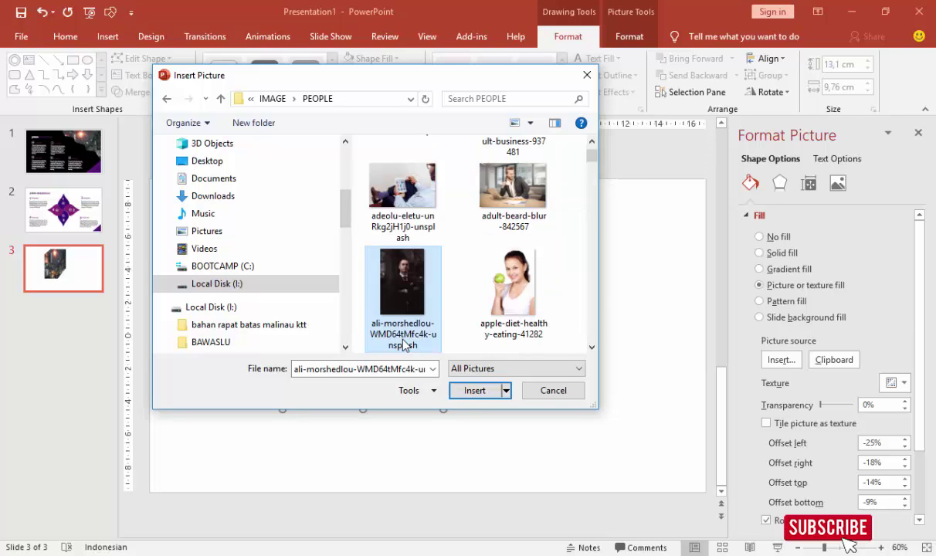
click(476, 394)
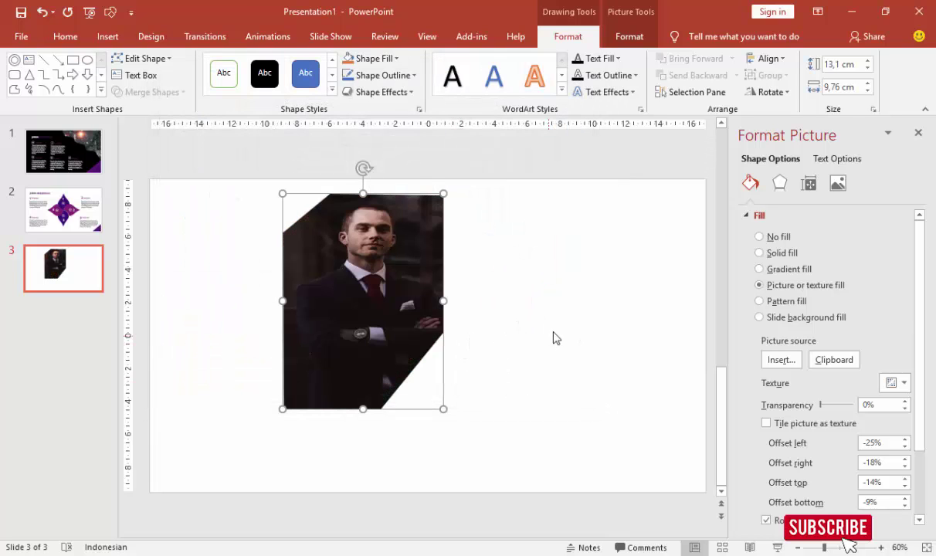
Step: Set the photo's left and right offsets to -4% each
click(906, 461)
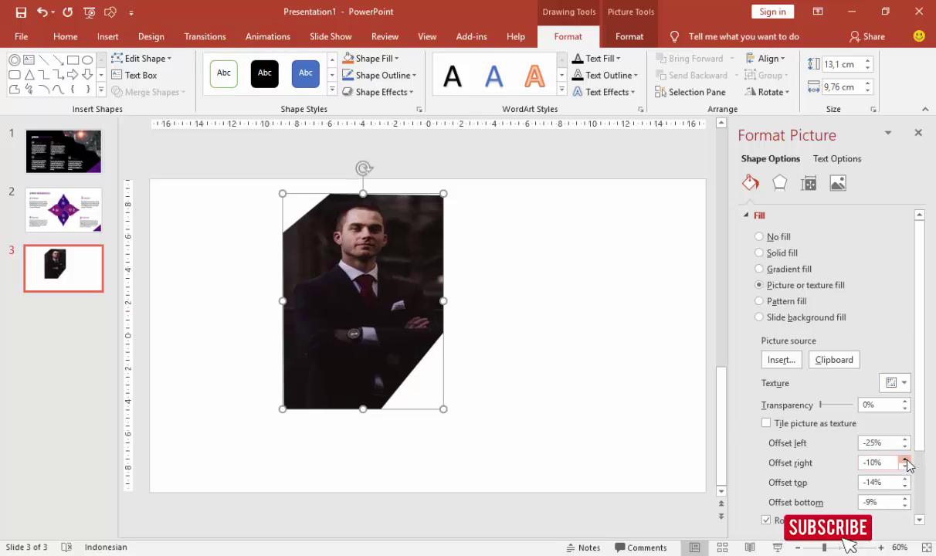
click(905, 439)
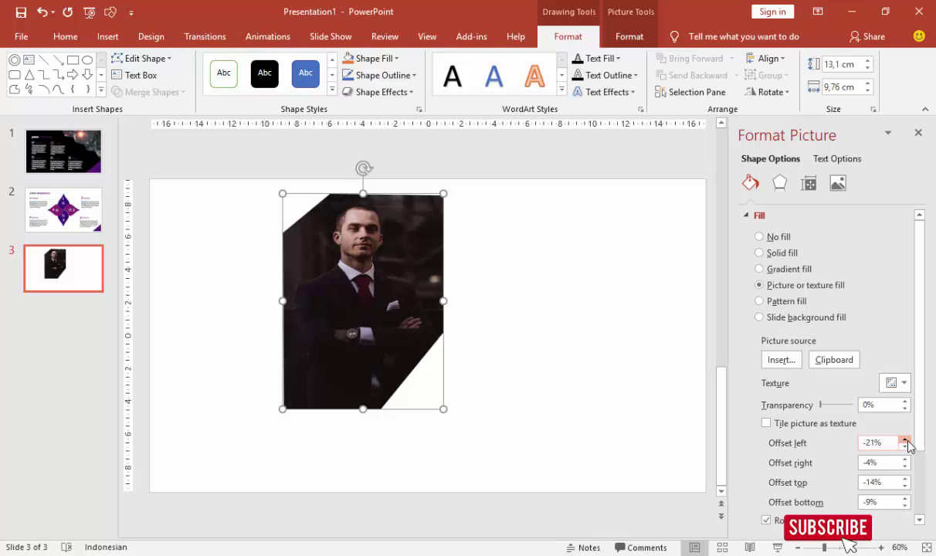
click(906, 443)
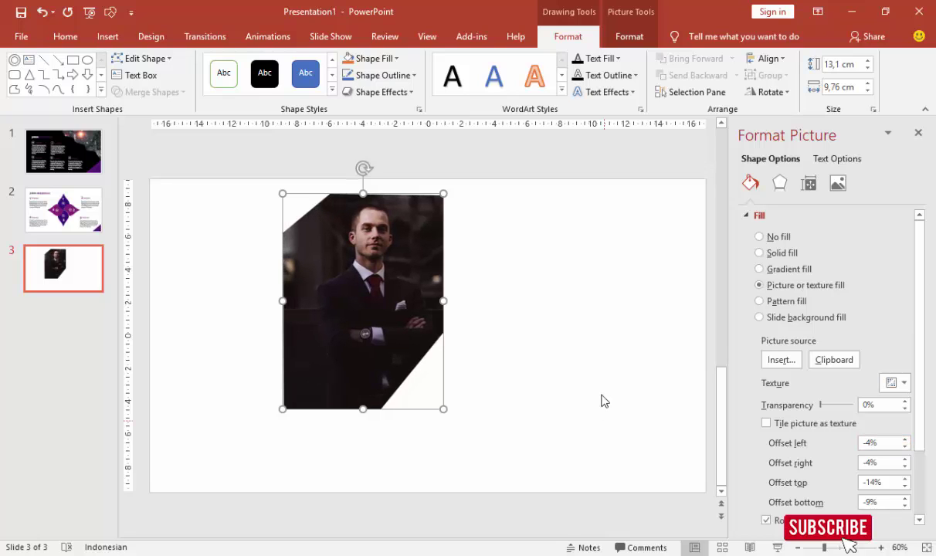
click(575, 400)
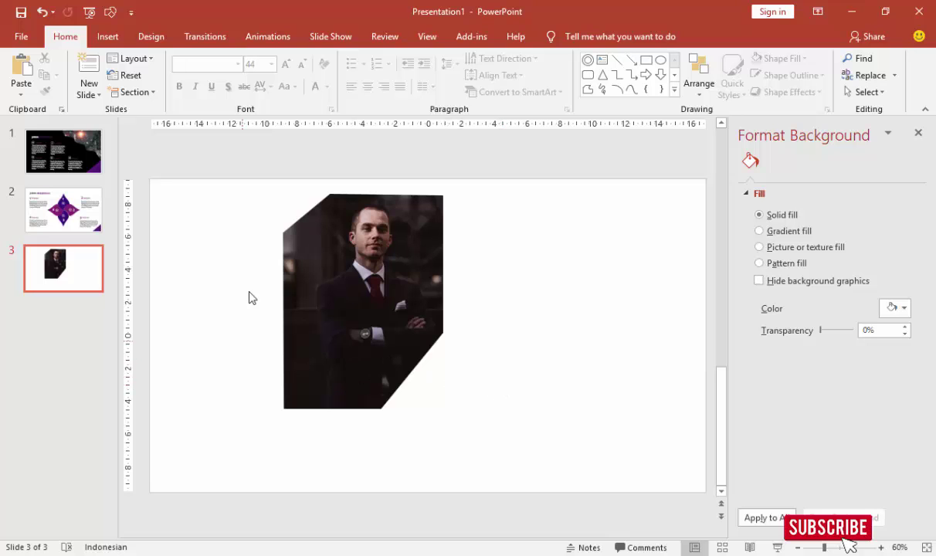
Step: Draw a rectangle at the lower left of slide 3
click(107, 36)
click(267, 73)
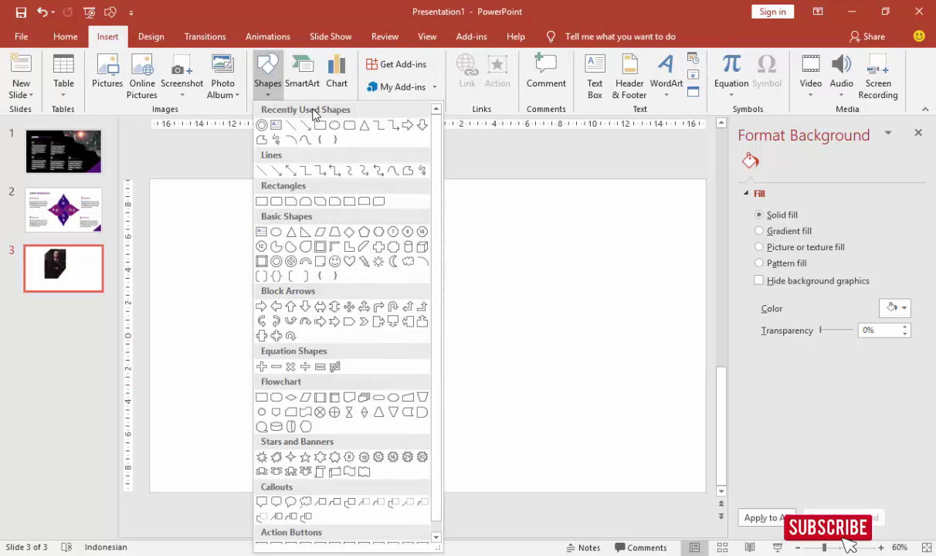
click(319, 125)
drag(196, 369, 336, 477)
drag(265, 369, 265, 364)
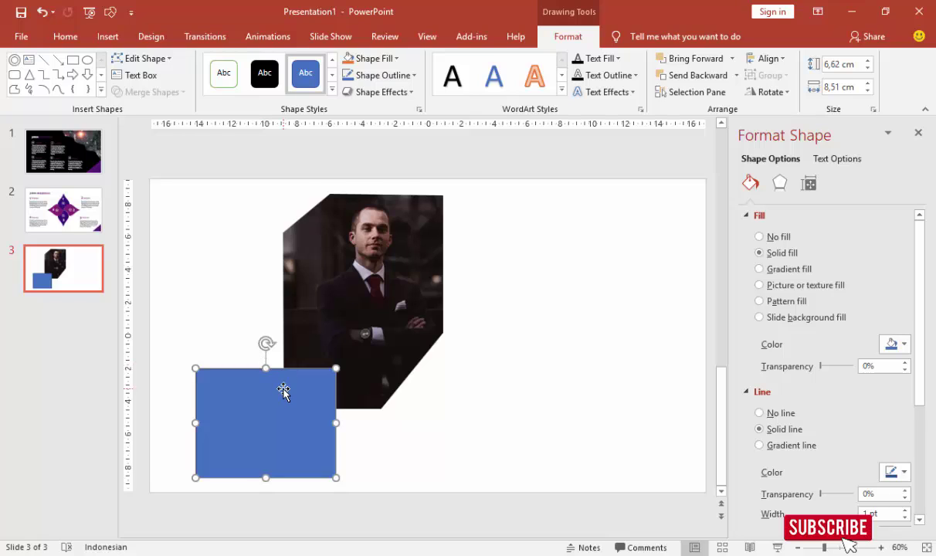
Step: Add vertices on the rectangle's top and left edges and delete its top-left corner to cut it diagonally
right_click(284, 388)
click(323, 178)
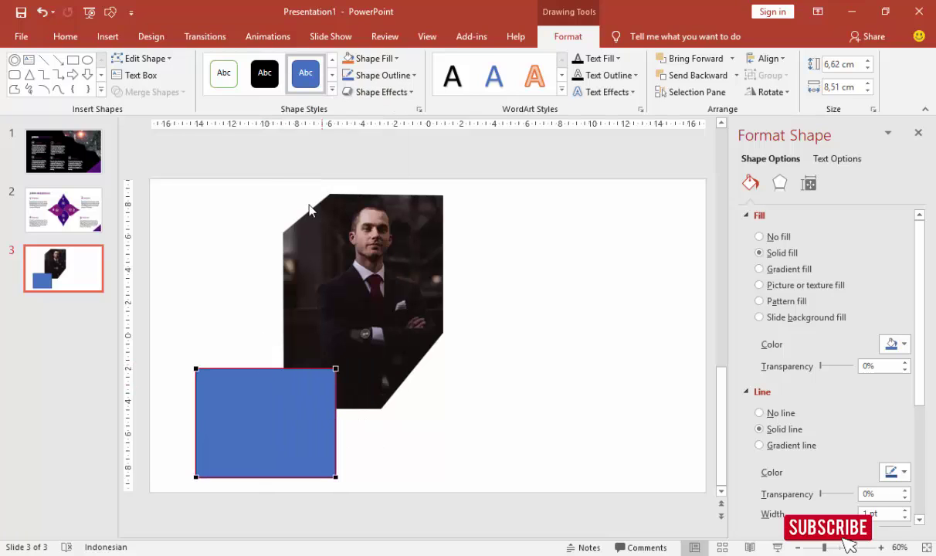
right_click(259, 369)
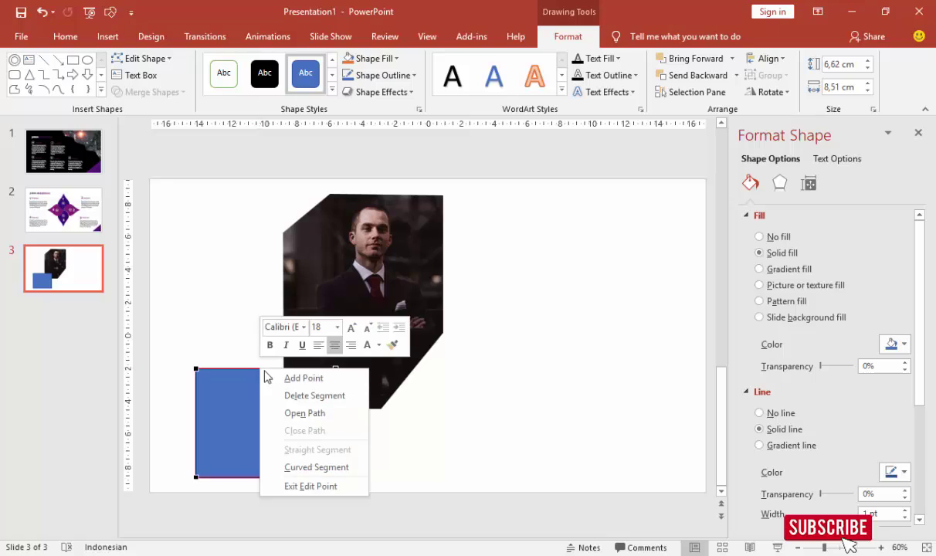
click(286, 376)
right_click(194, 407)
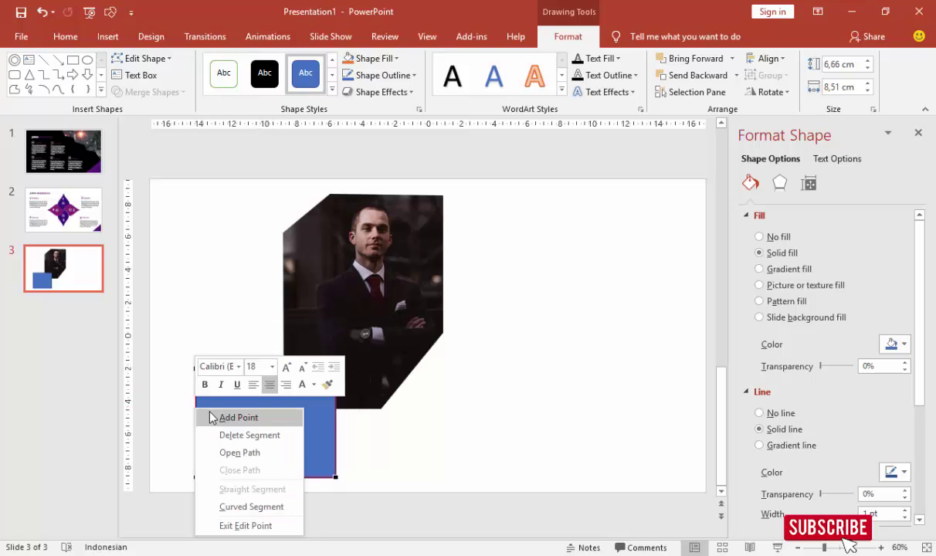
click(225, 416)
right_click(196, 370)
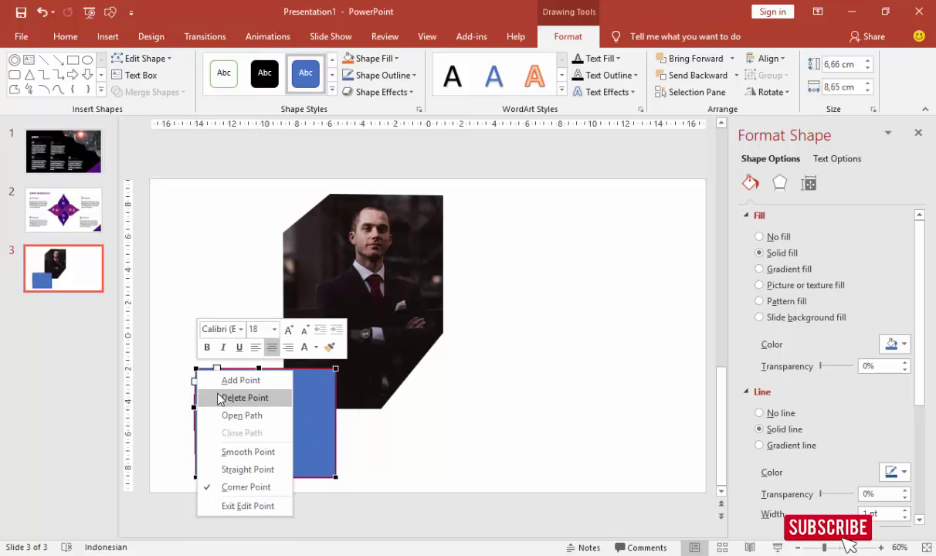
click(226, 397)
drag(194, 407, 197, 414)
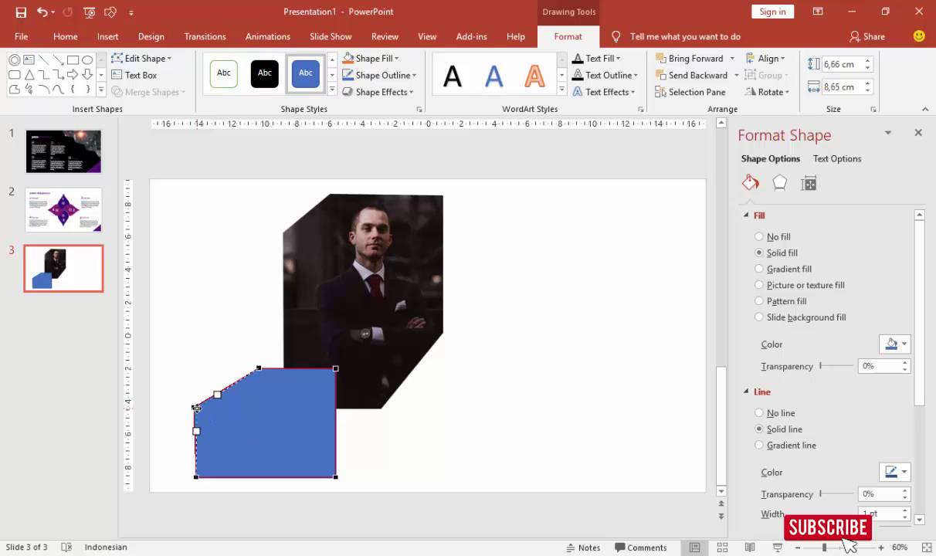
click(214, 372)
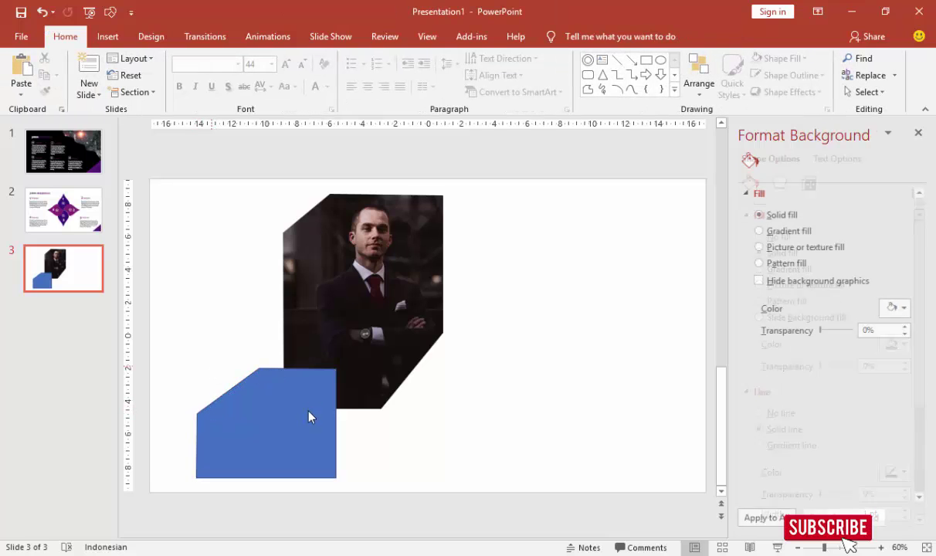
click(309, 416)
Step: Remove the shape's outline and fill it with the photo of hands at a computer
click(787, 415)
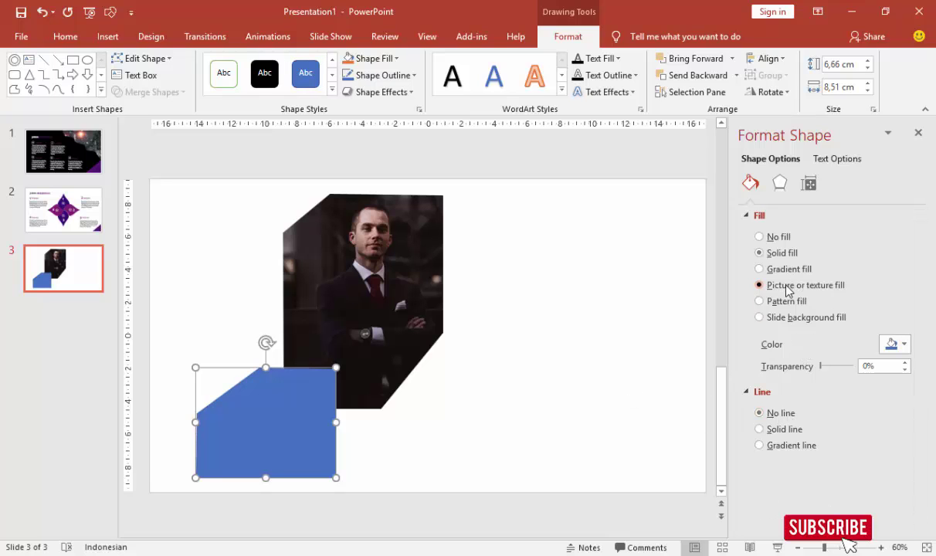
click(781, 360)
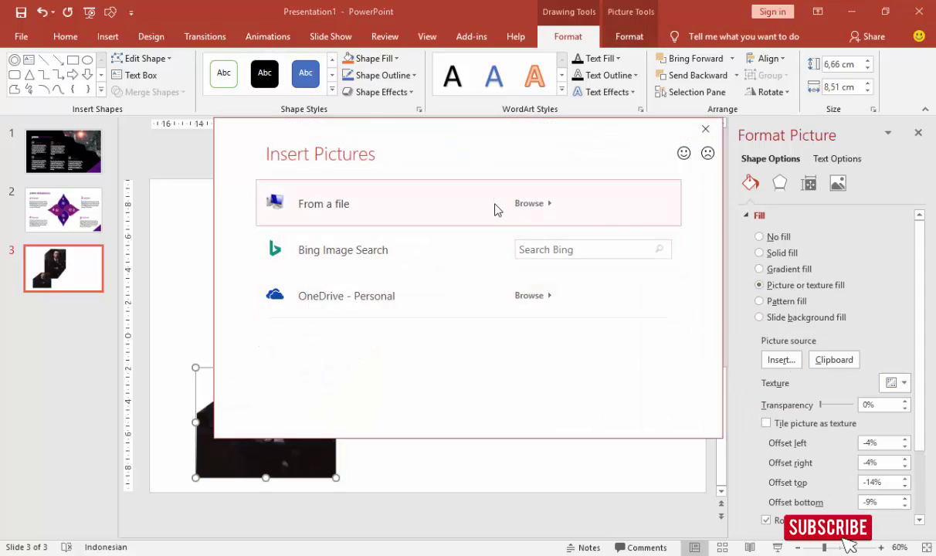
click(497, 210)
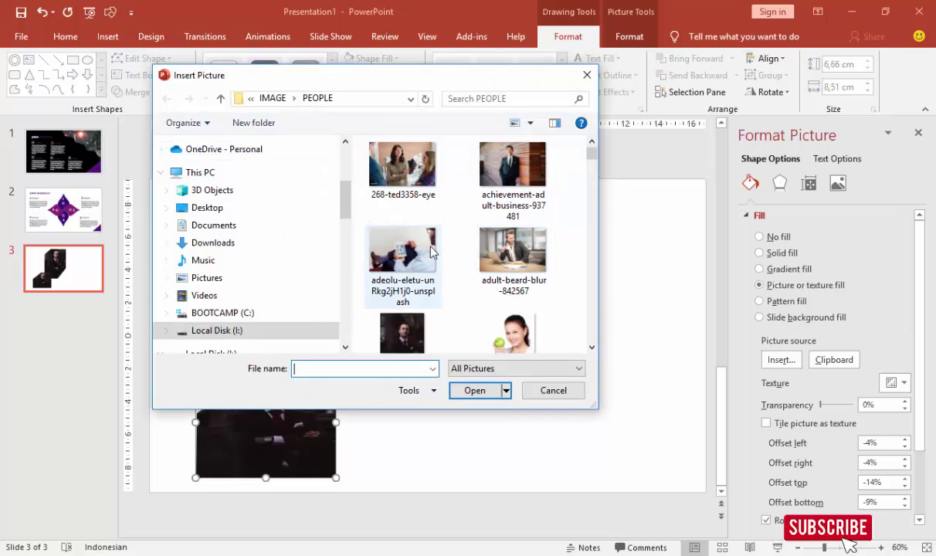
scroll(431, 252, down, 3)
scroll(431, 250, down, 2)
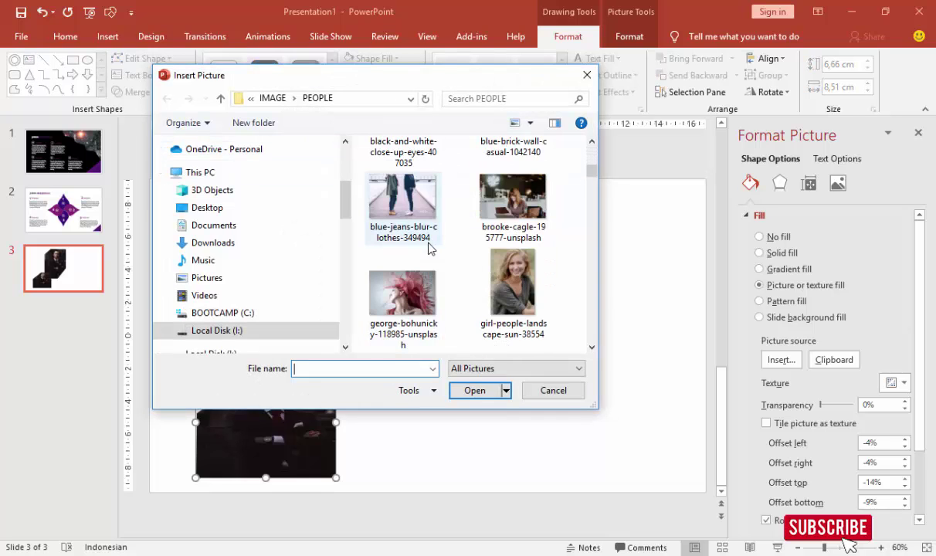
scroll(430, 249, down, 3)
scroll(417, 235, down, 2)
scroll(429, 273, down, 2)
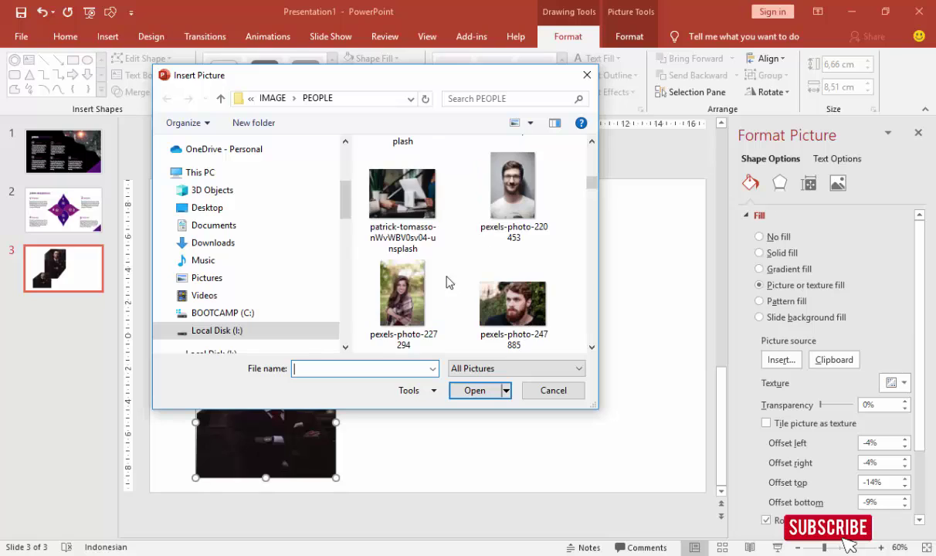
click(402, 193)
click(475, 390)
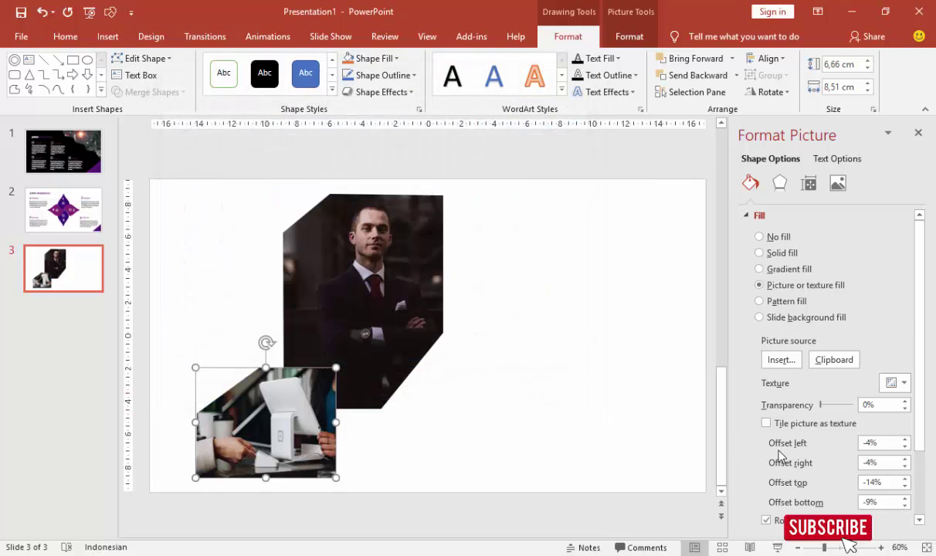
Step: Lower the photo's bottom offset to -14%
click(905, 506)
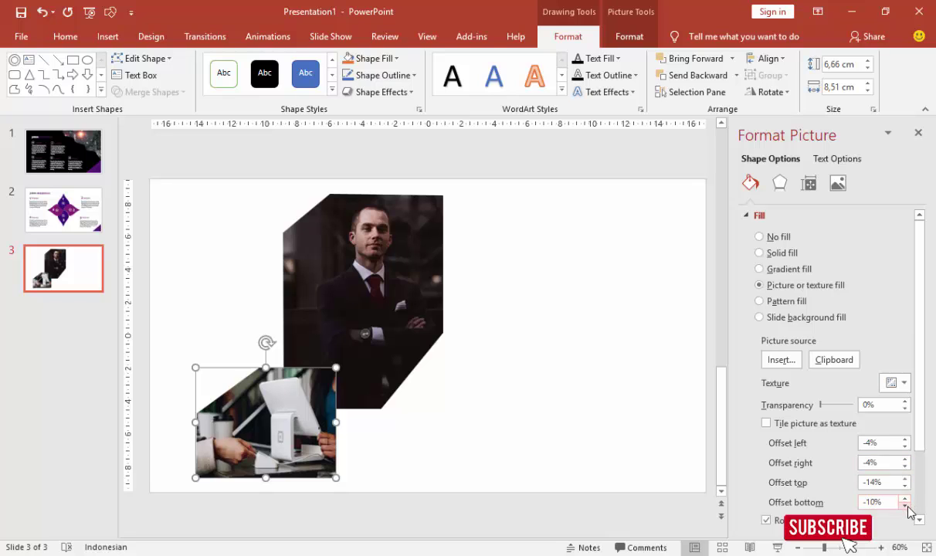
click(906, 506)
click(906, 506)
click(906, 505)
click(906, 506)
click(575, 441)
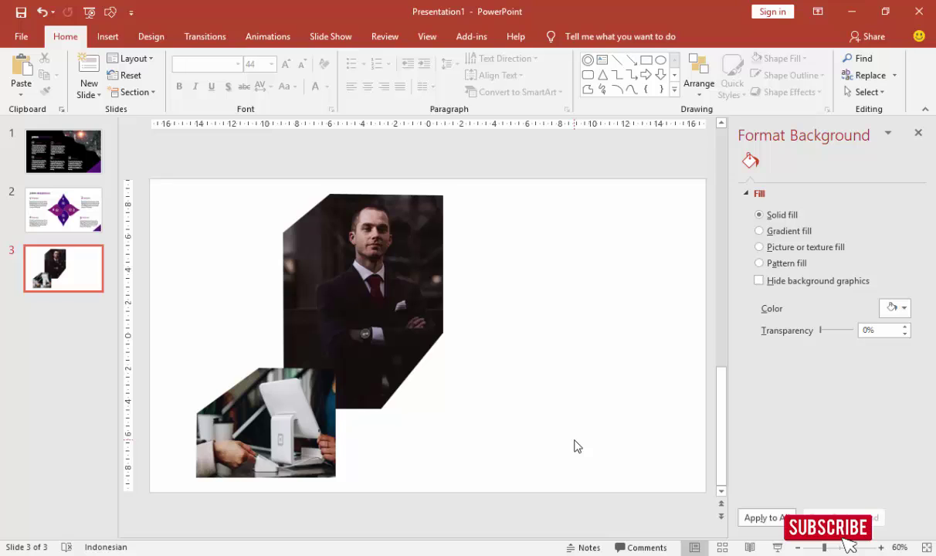
Step: Copy slide 2's purple gradient corner triangle onto slide 3's bottom-right corner and stretch it taller
click(85, 209)
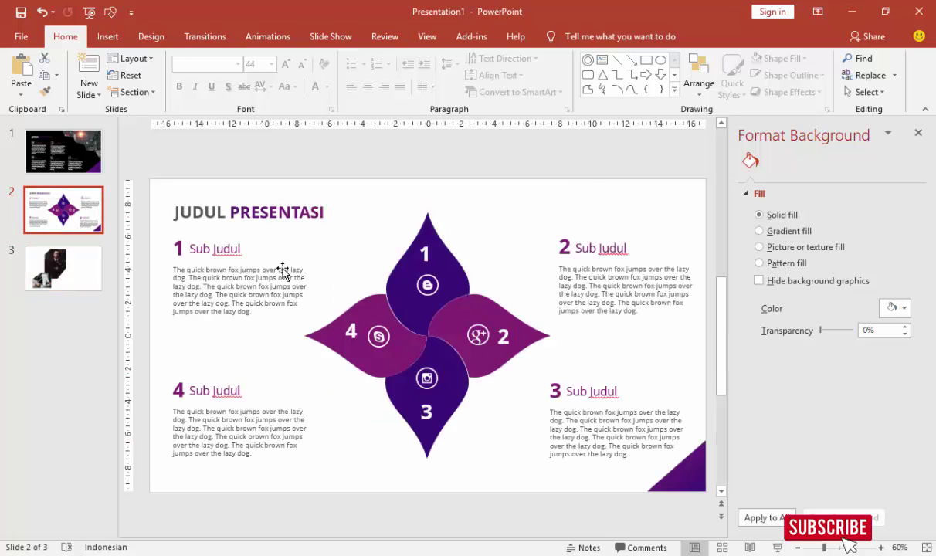
click(692, 480)
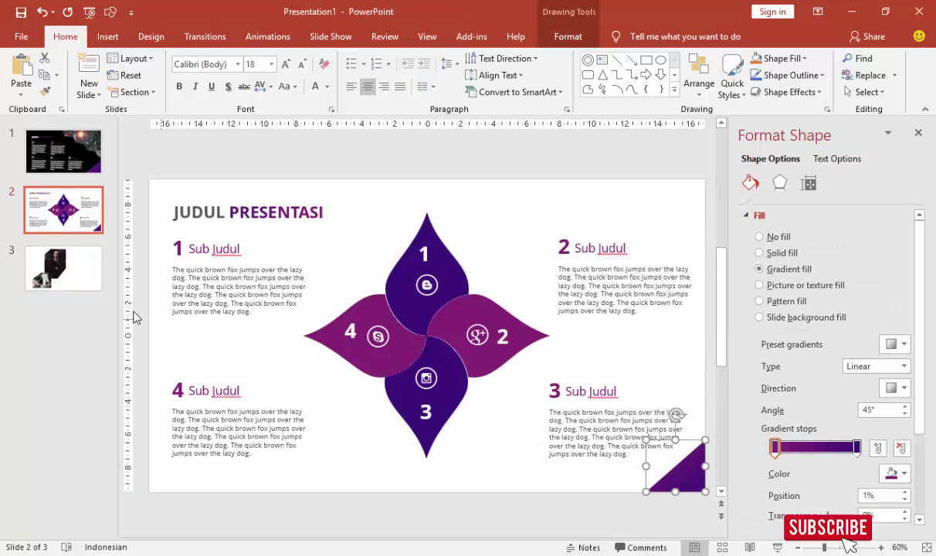
click(47, 270)
key(ctrl+v)
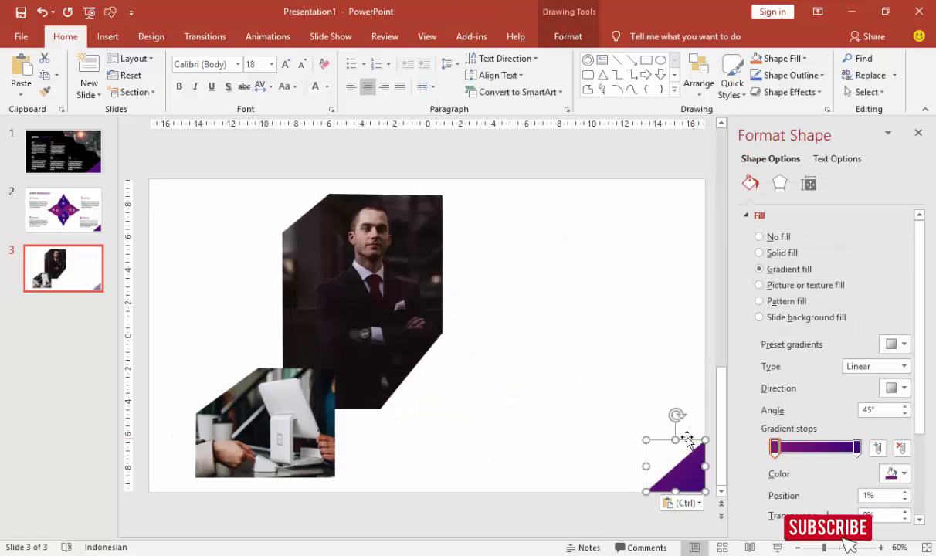
drag(675, 439, 675, 417)
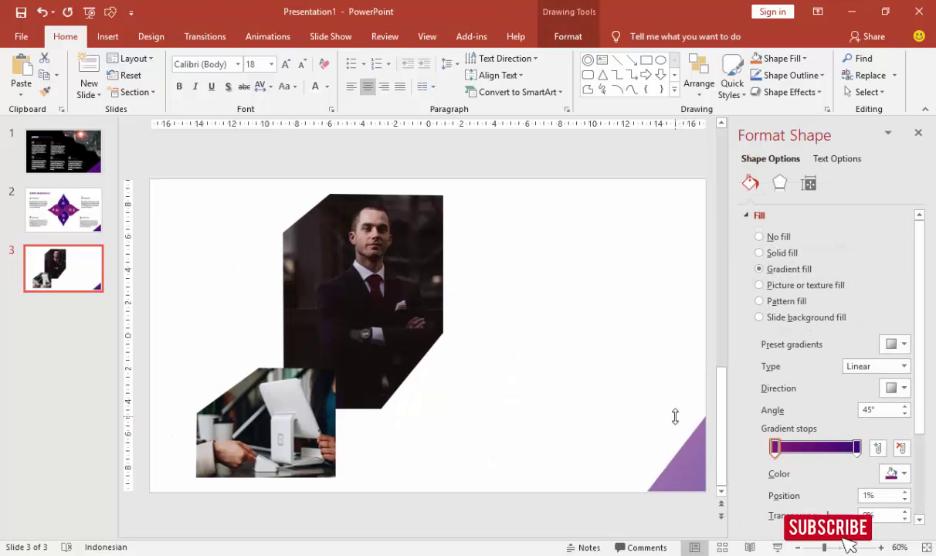
click(639, 369)
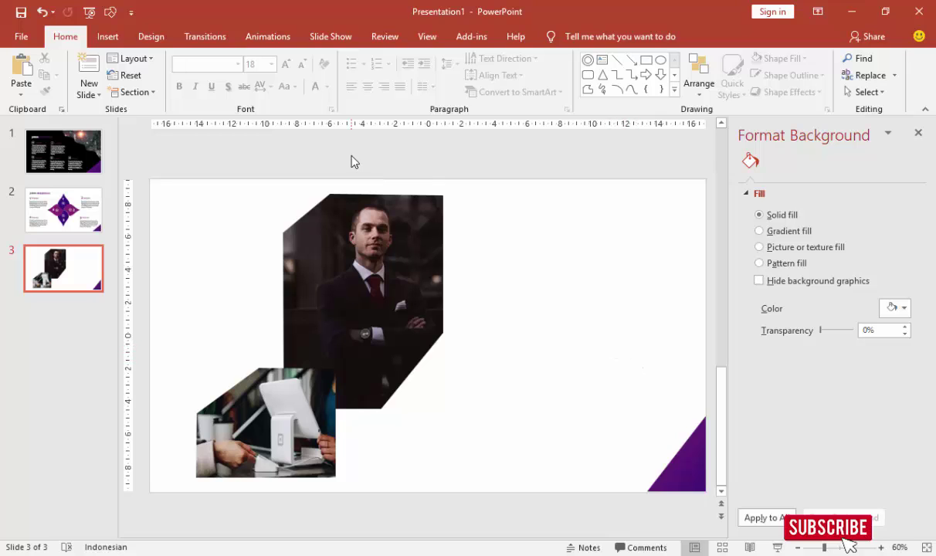
Step: Draw a thin outline-free purple gradient bar, tilt it 45° and place it at the top-left
click(107, 36)
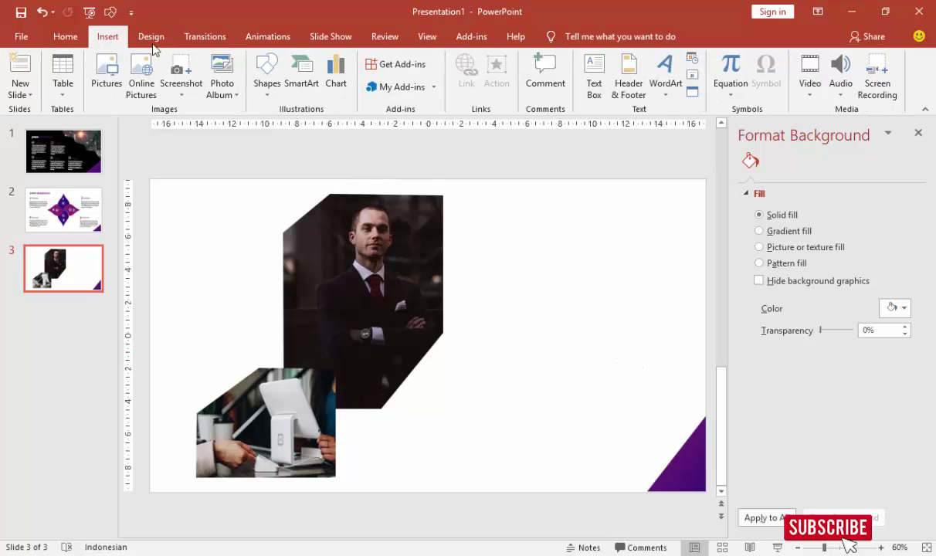
click(266, 78)
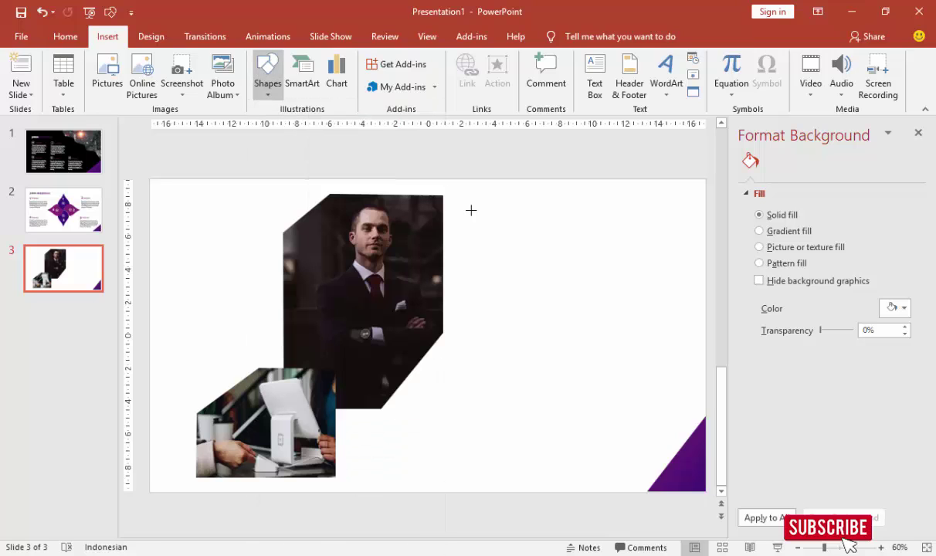
click(290, 124)
mouse_move(474, 194)
mouse_down()
mouse_move(492, 264)
mouse_move(478, 272)
mouse_up()
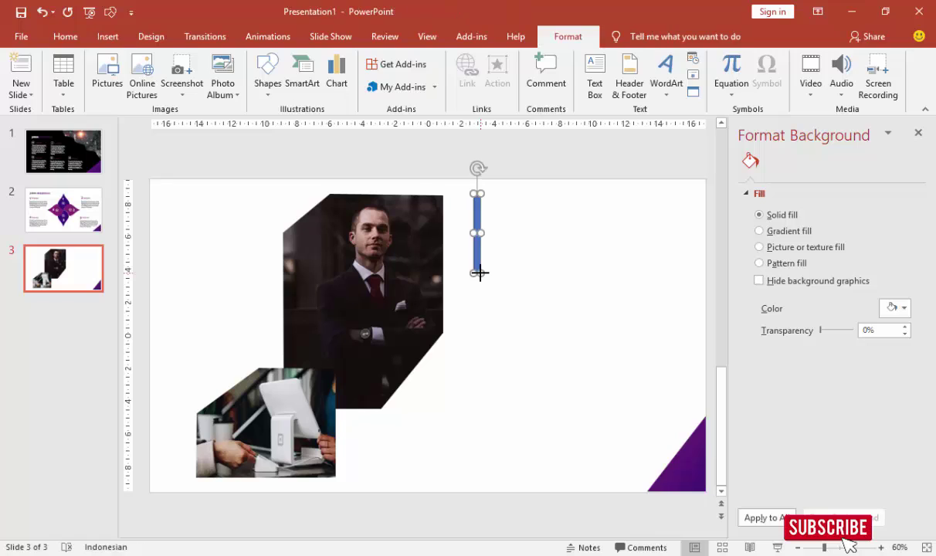
click(776, 415)
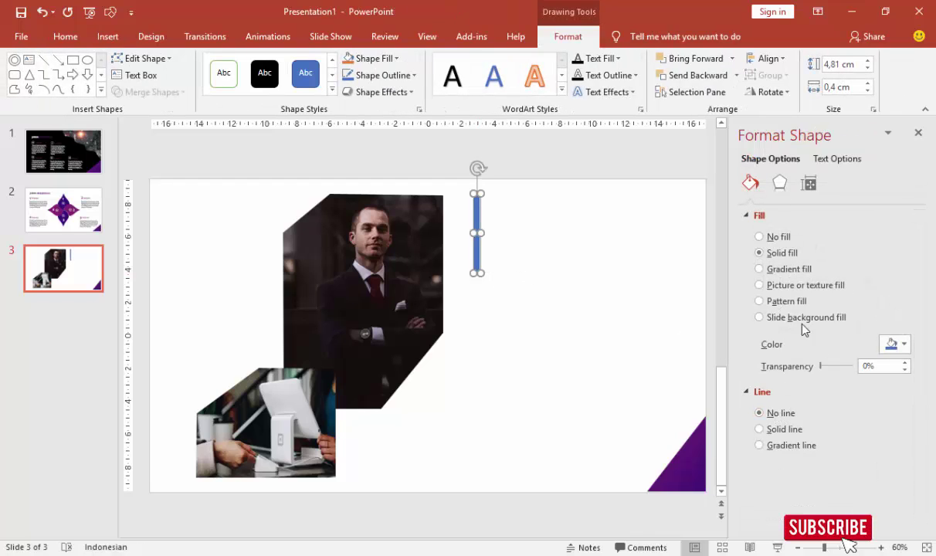
click(761, 269)
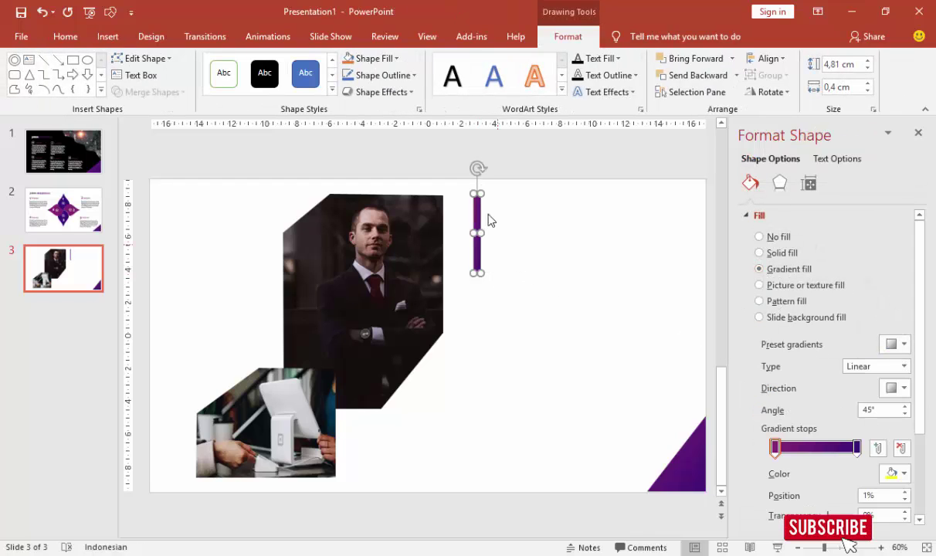
mouse_move(477, 168)
mouse_down()
mouse_move(528, 186)
mouse_move(518, 181)
mouse_up()
mouse_move(487, 215)
mouse_down()
mouse_move(453, 333)
mouse_move(217, 207)
mouse_up()
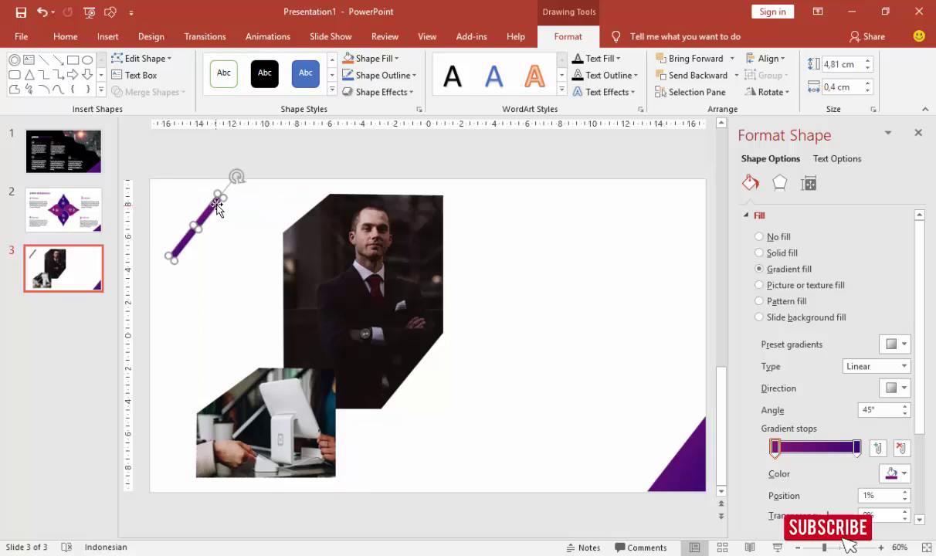
Step: Paste copies of the bar along the top edge and at the lower left, shortening the lower-left one
key(ctrl+c)
key(ctrl+v)
mouse_move(221, 218)
mouse_down()
mouse_move(356, 230)
mouse_move(535, 170)
mouse_up()
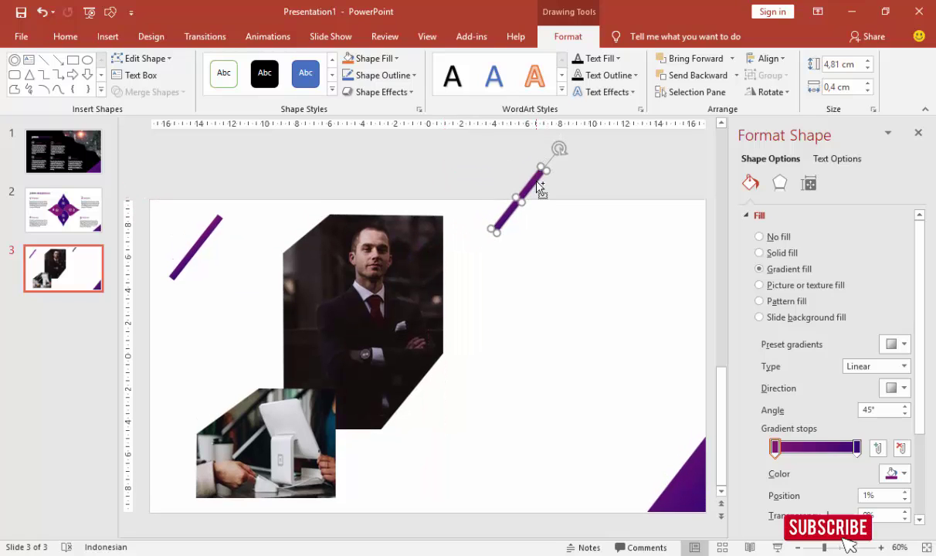
key(ctrl+v)
mouse_move(210, 225)
mouse_down()
mouse_move(434, 369)
mouse_move(202, 365)
mouse_up()
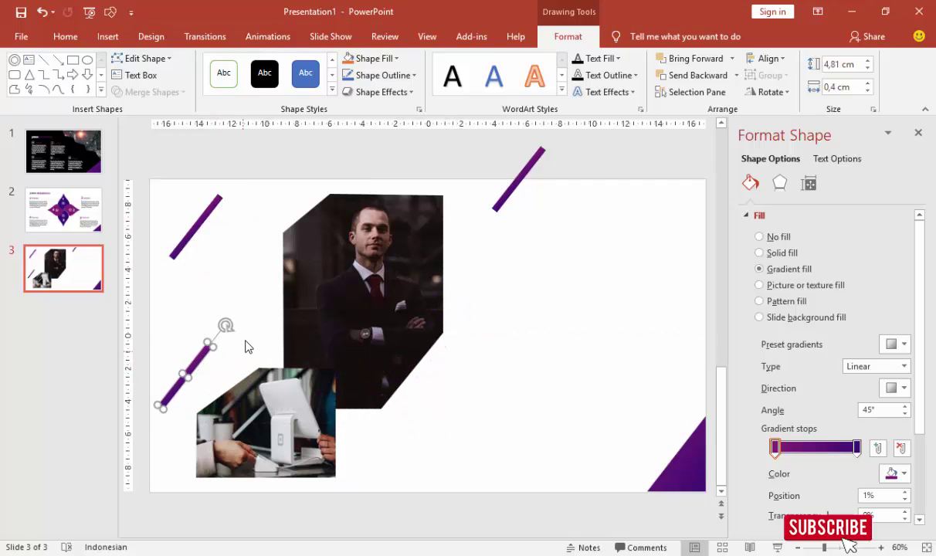
ctrl+scroll(239, 325, up, 4)
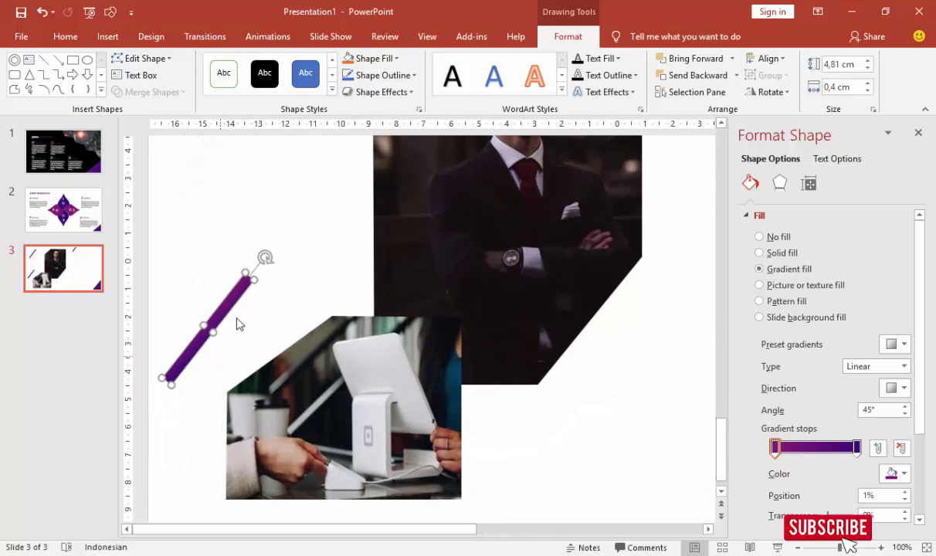
drag(251, 279, 229, 307)
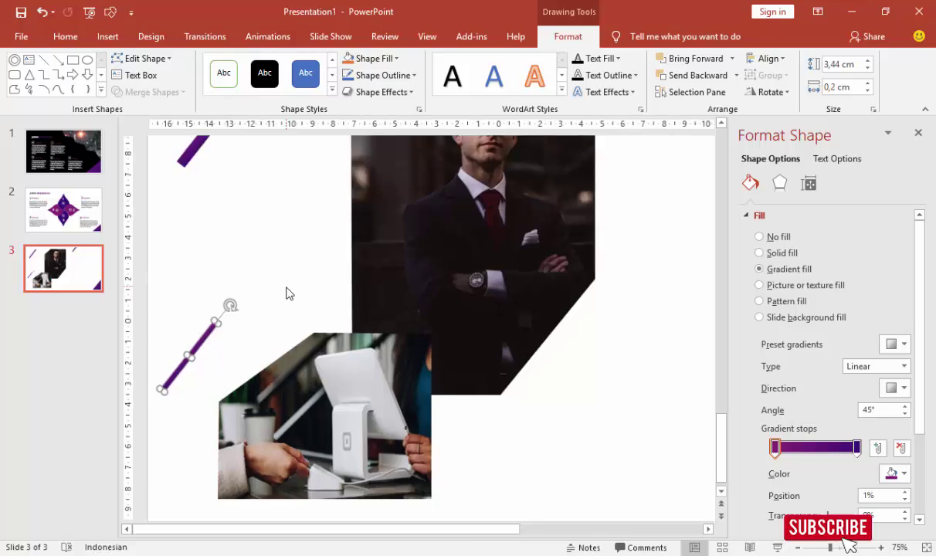
ctrl+scroll(272, 304, down, 4)
Step: Paste two more short bar copies onto the slide's right edge and centre-right
key(ctrl+c)
key(ctrl+v)
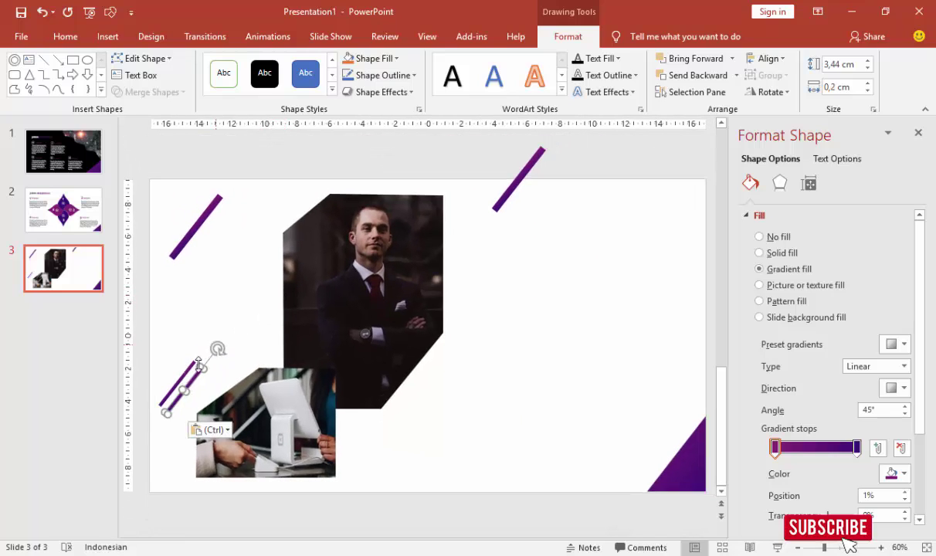
mouse_move(192, 381)
mouse_down()
mouse_move(713, 223)
mouse_move(693, 254)
mouse_up()
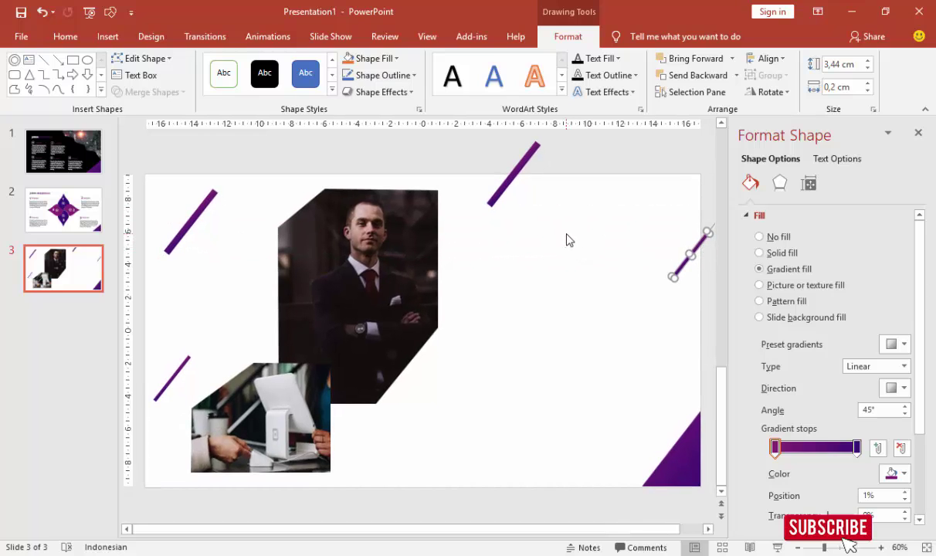
key(ctrl+v)
mouse_move(182, 369)
mouse_down()
mouse_move(567, 285)
mouse_move(499, 313)
mouse_move(437, 317)
mouse_move(425, 333)
mouse_up()
scroll(538, 302, up, 5)
click(512, 287)
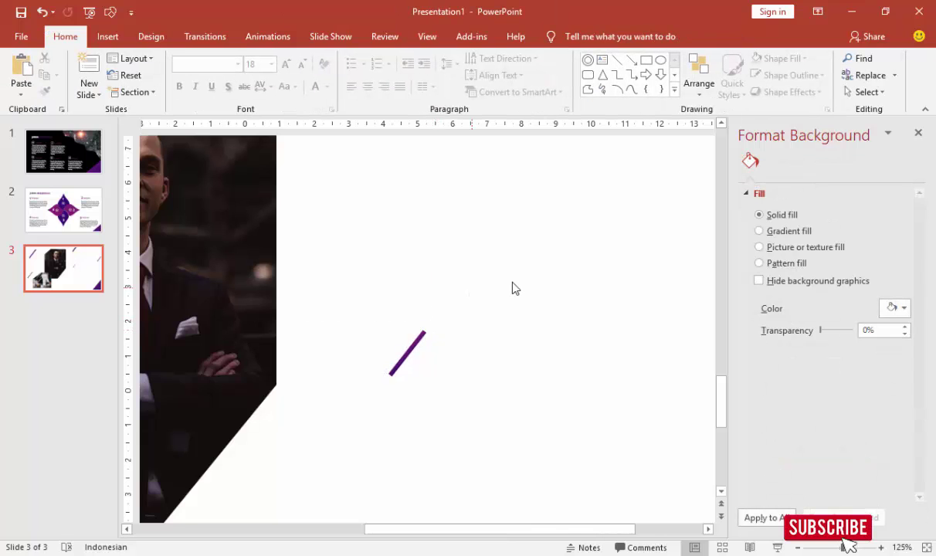
scroll(513, 288, down, 5)
scroll(522, 289, down, 1)
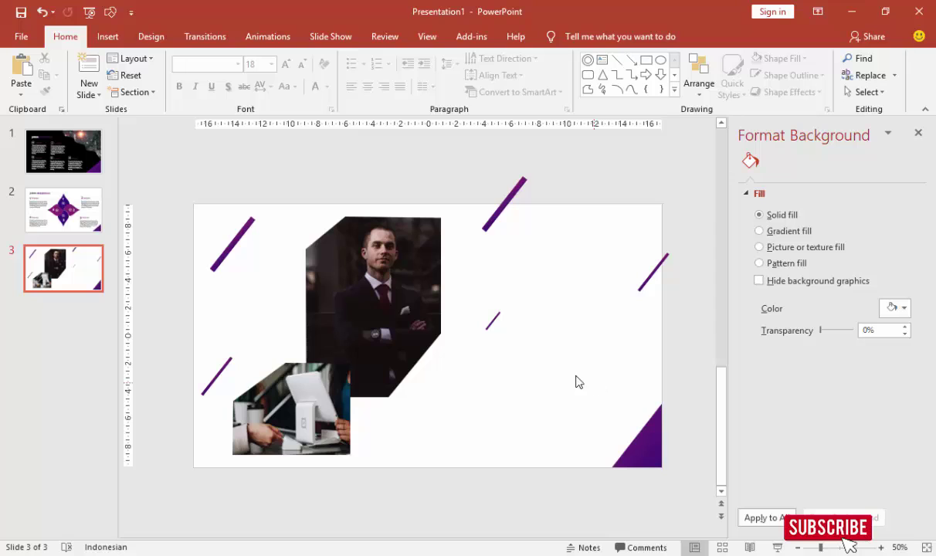
click(15, 202)
Step: Copy slide 2's JUDUL PRESENTASI title, Sub Judul heading and body text to slide 3's right side
click(312, 239)
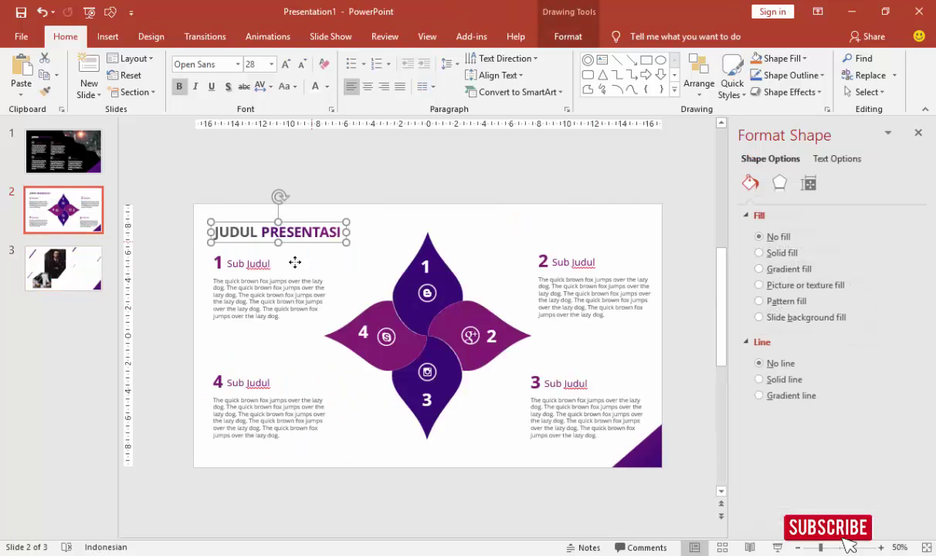
shift+click(249, 264)
shift+click(244, 299)
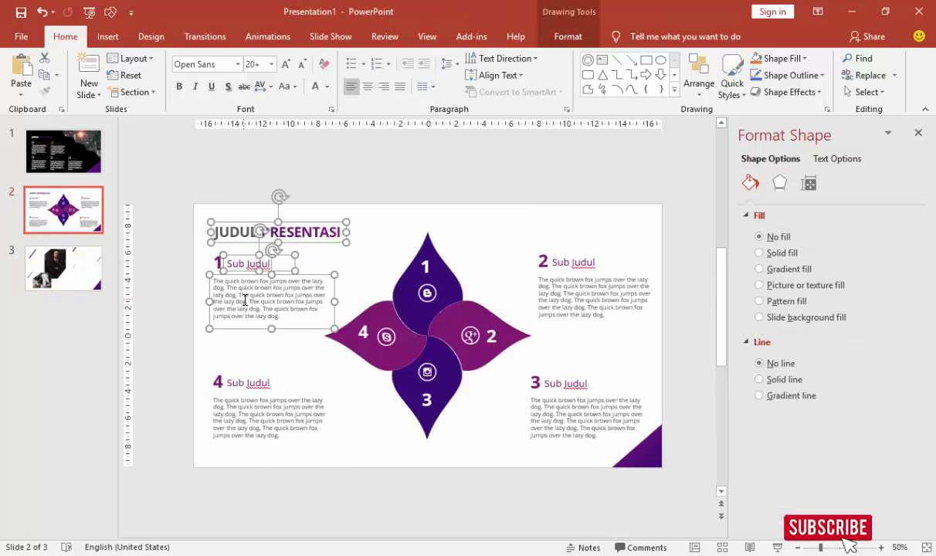
click(69, 268)
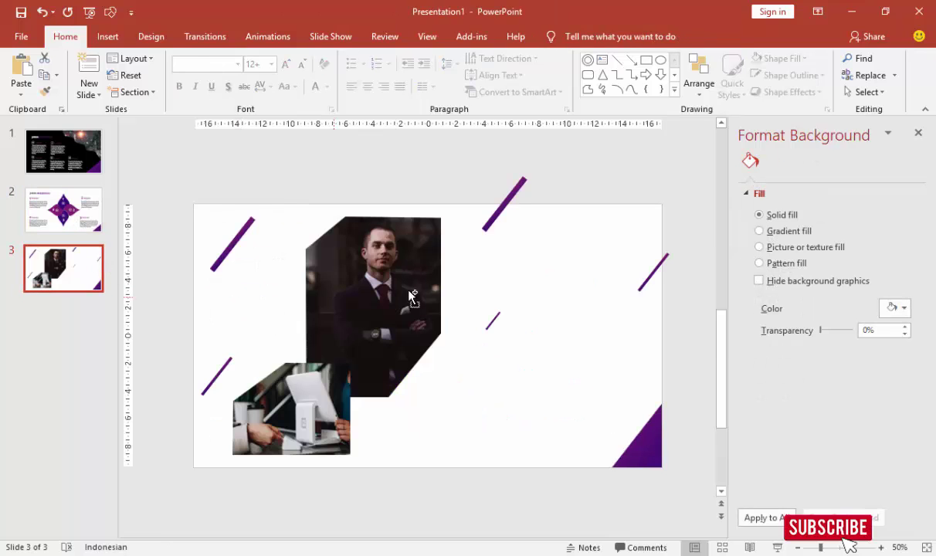
key(ctrl+v)
drag(290, 224, 533, 245)
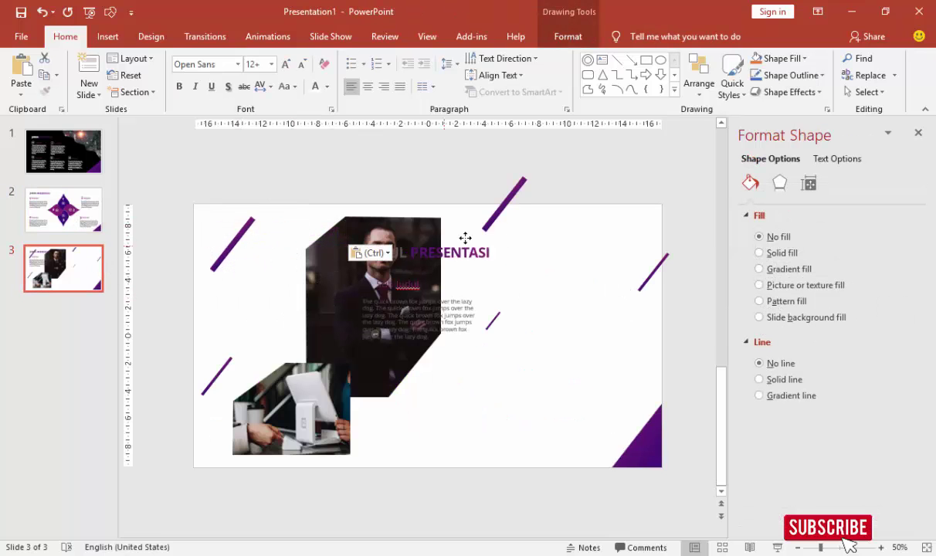
click(587, 318)
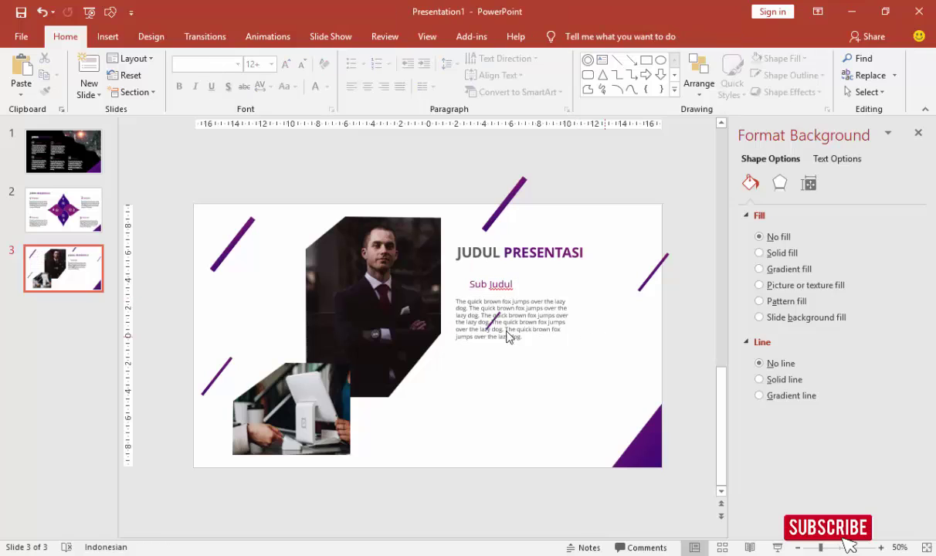
Step: Place the Sub Judul heading and body under the title and duplicate them into three stacked blocks
click(516, 308)
click(492, 286)
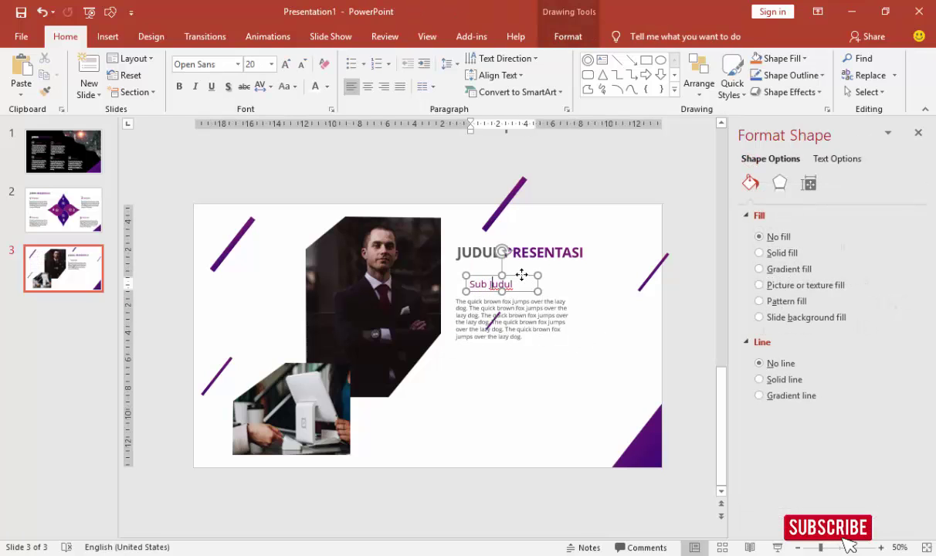
drag(522, 275, 513, 288)
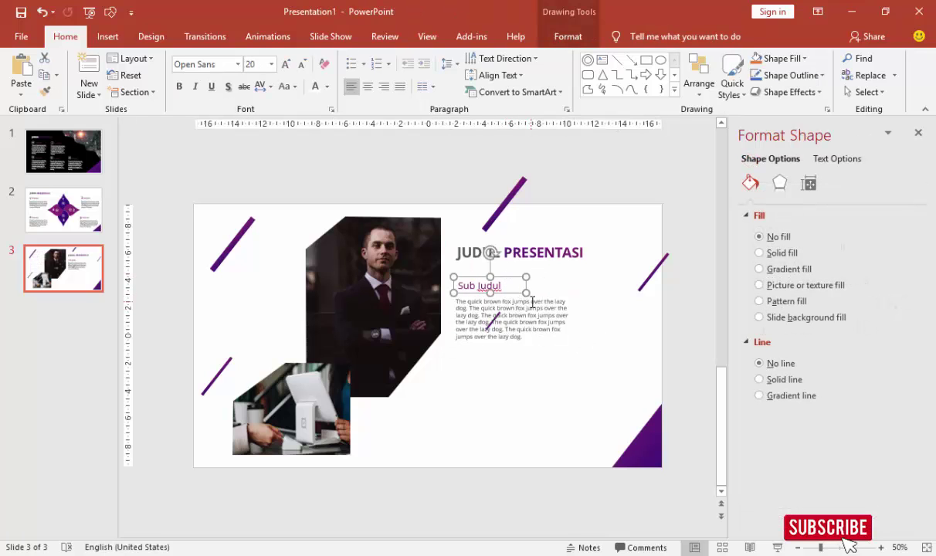
shift+click(532, 302)
mouse_move(543, 293)
mouse_down()
mouse_move(531, 310)
mouse_move(545, 297)
mouse_move(556, 392)
mouse_up()
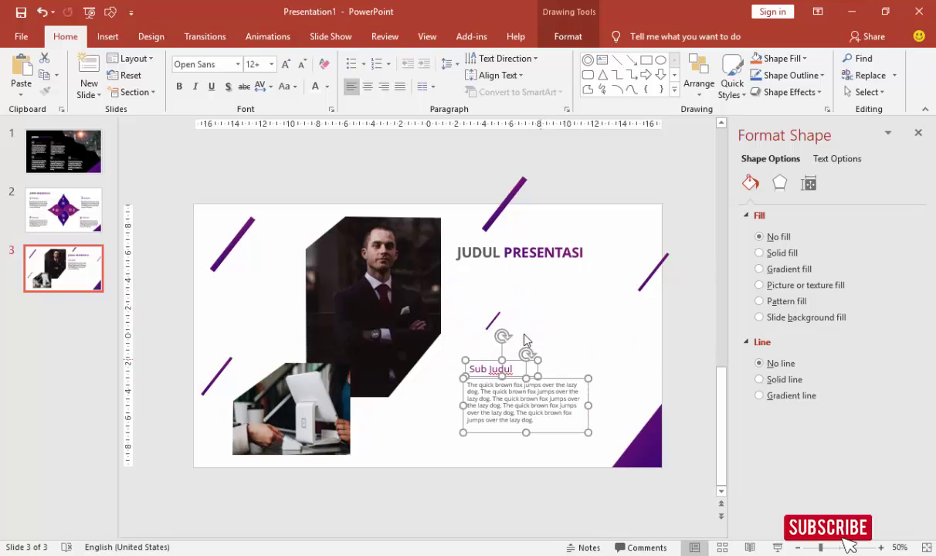
drag(496, 322, 392, 417)
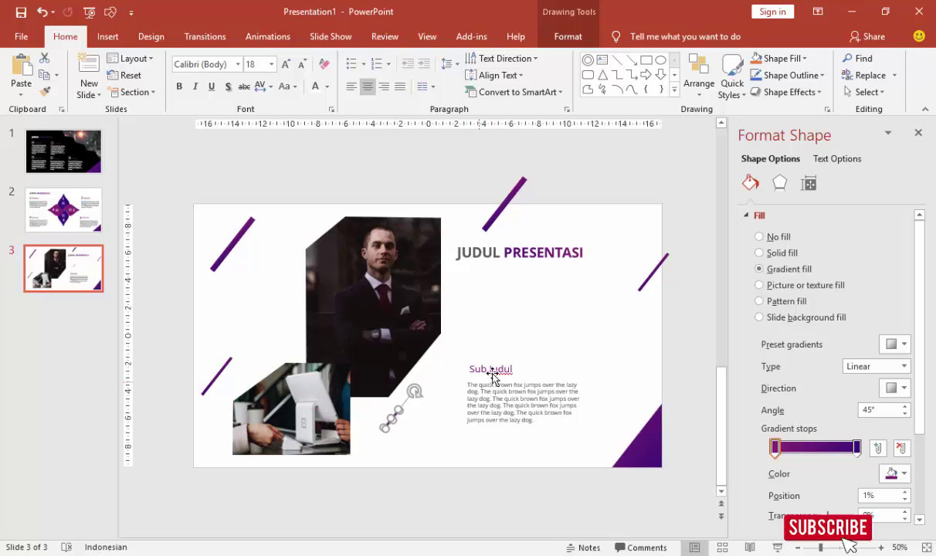
click(487, 380)
shift+click(510, 363)
drag(512, 359, 503, 275)
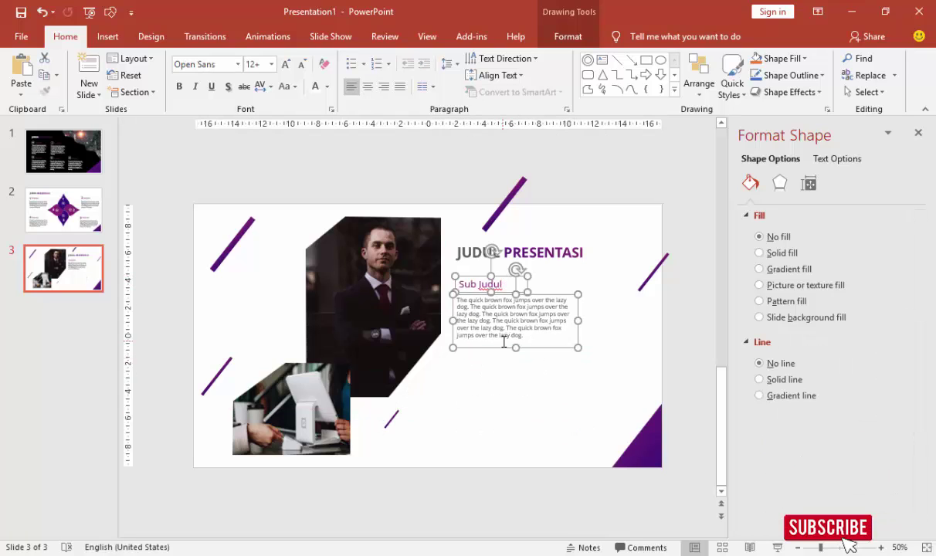
mouse_move(529, 347)
ctrl+mouse_down()
mouse_move(527, 415)
mouse_move(537, 430)
ctrl+mouse_up()
click(527, 415)
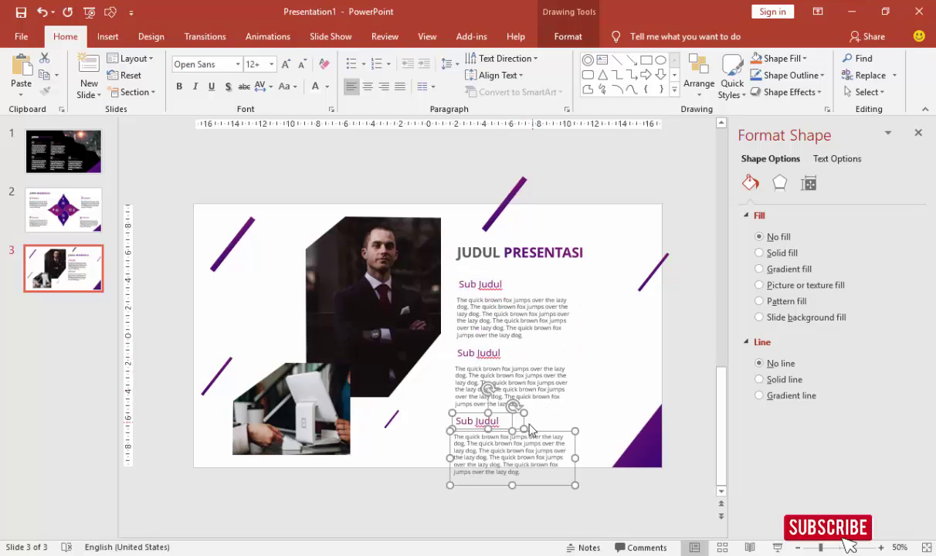
Step: Widen the first two body text boxes and move the second Sub Judul block up
click(526, 305)
drag(579, 322, 625, 319)
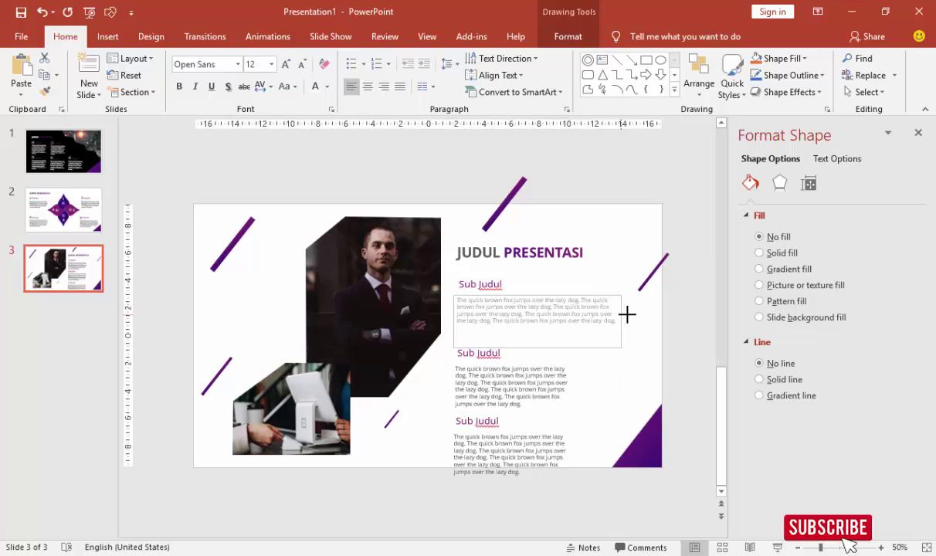
click(505, 360)
drag(513, 349, 511, 337)
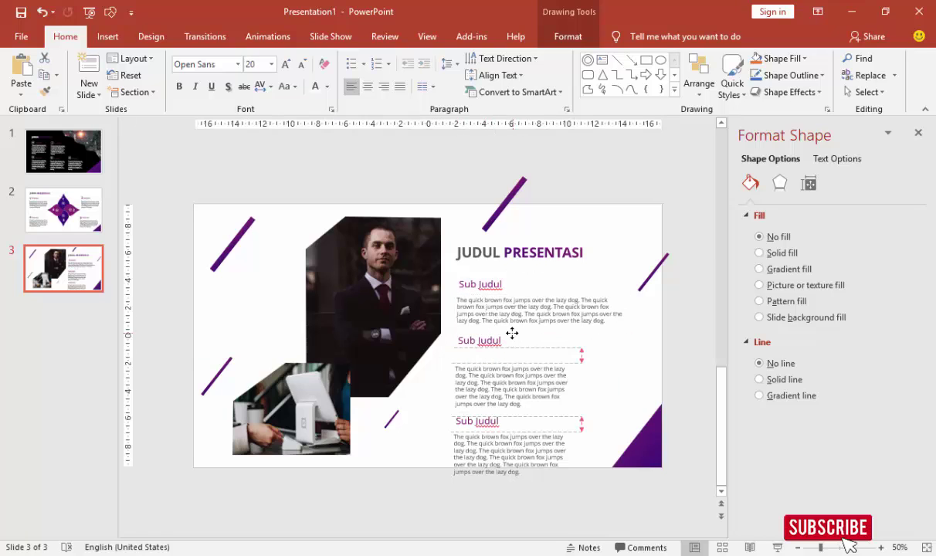
click(570, 390)
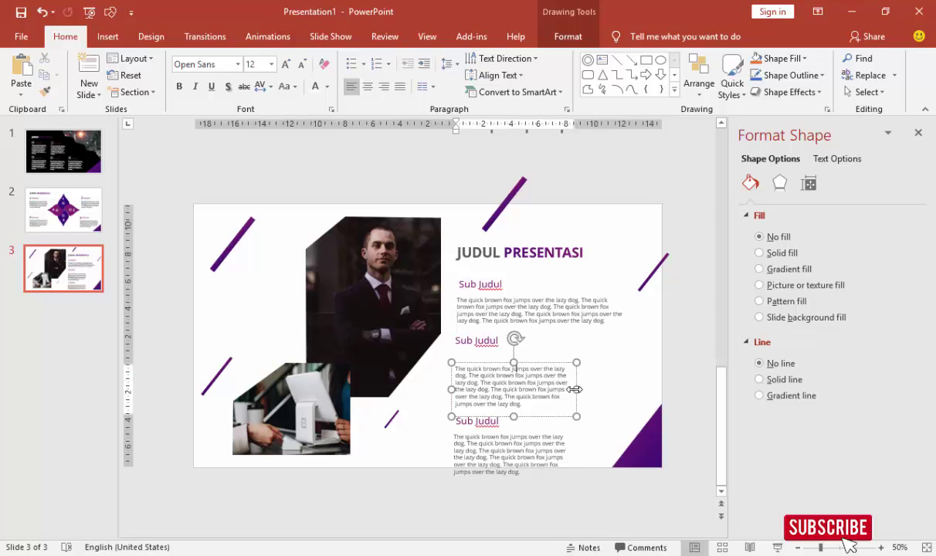
drag(576, 390, 637, 386)
drag(582, 365, 581, 350)
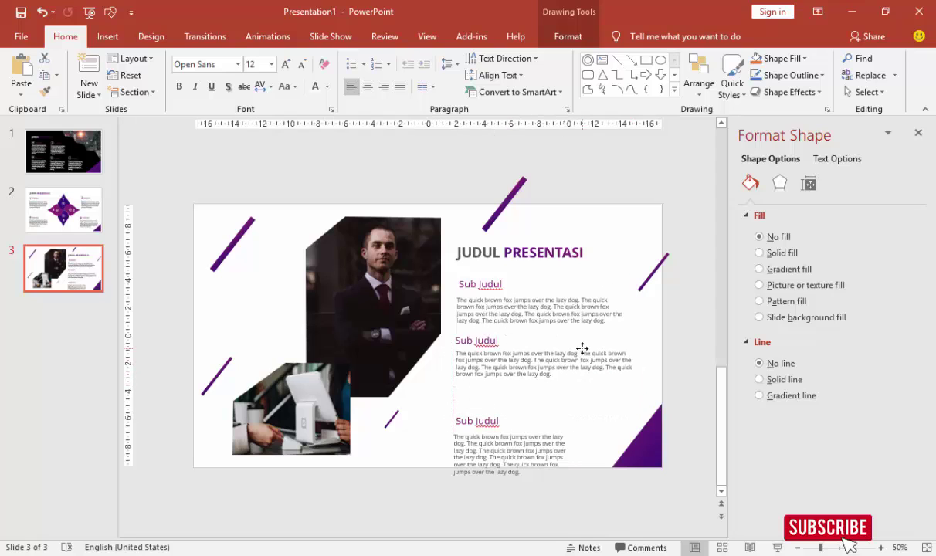
Step: Move the third Sub Judul heading and its body text up and widen that body box
click(483, 421)
drag(502, 413, 503, 385)
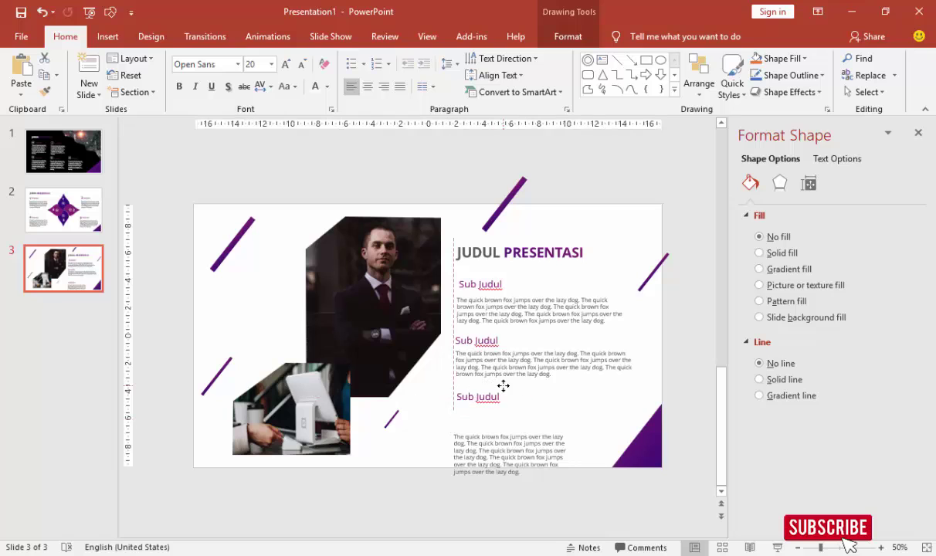
click(508, 426)
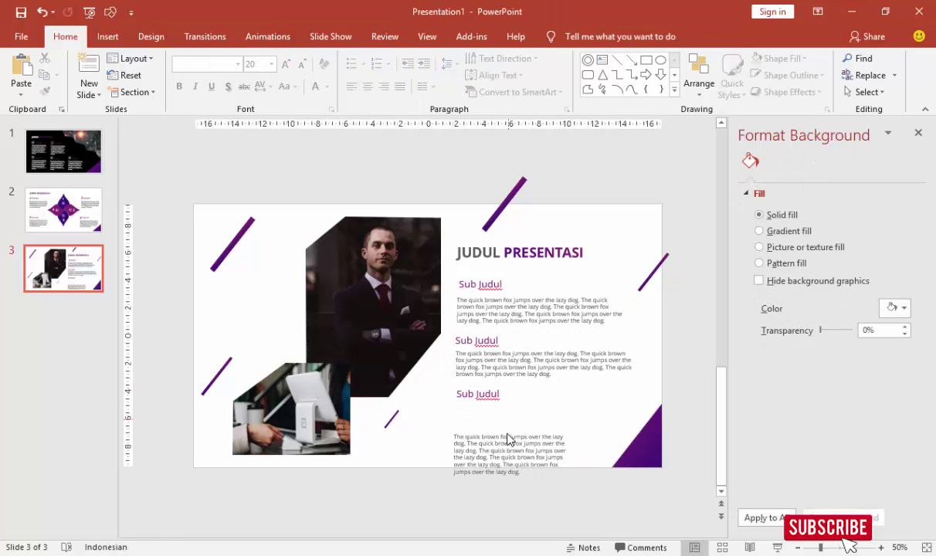
click(506, 434)
drag(506, 434, 507, 407)
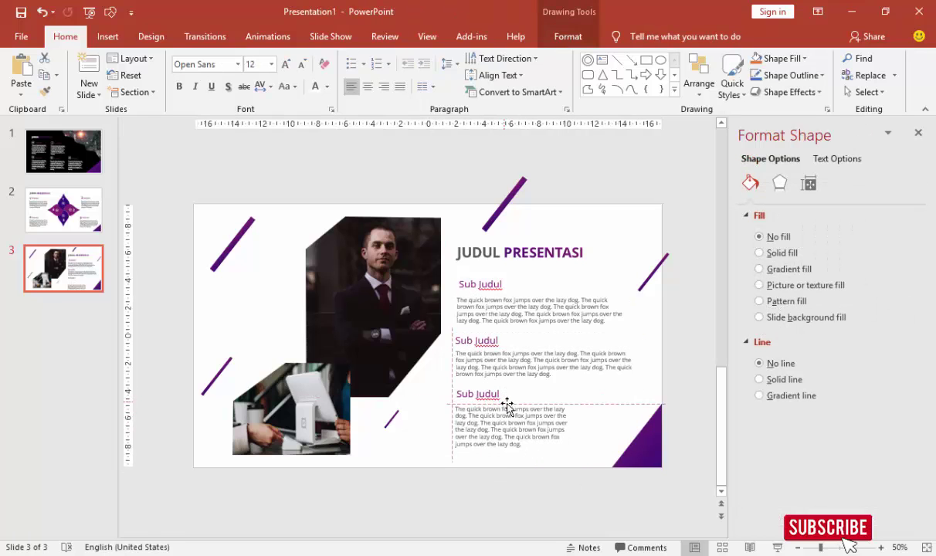
drag(575, 428, 623, 427)
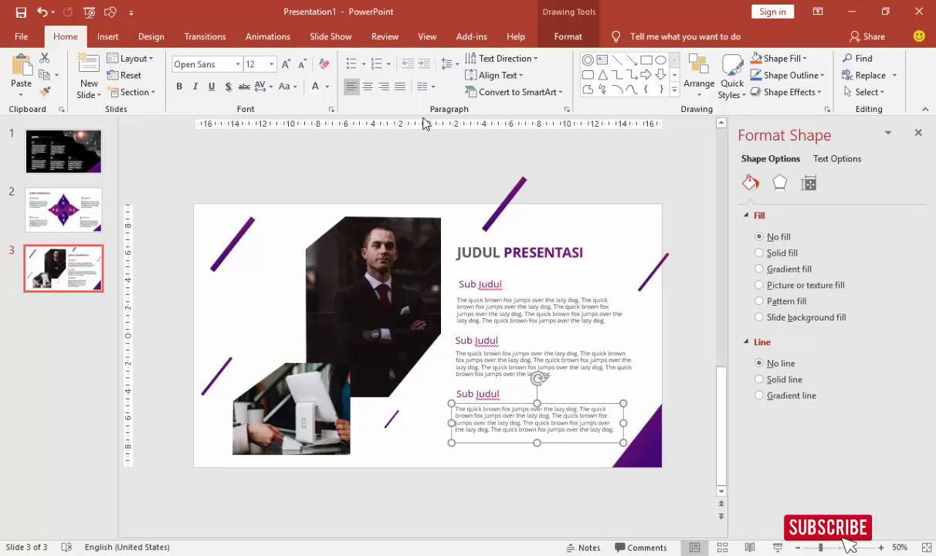
Step: Justify the bottom, middle and top body paragraphs on slide 3
click(397, 90)
click(552, 358)
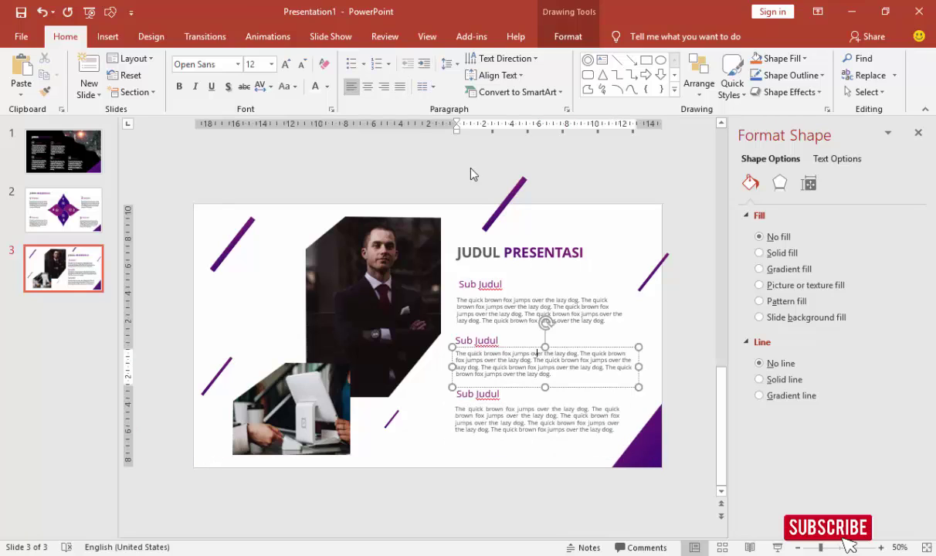
click(399, 86)
click(569, 313)
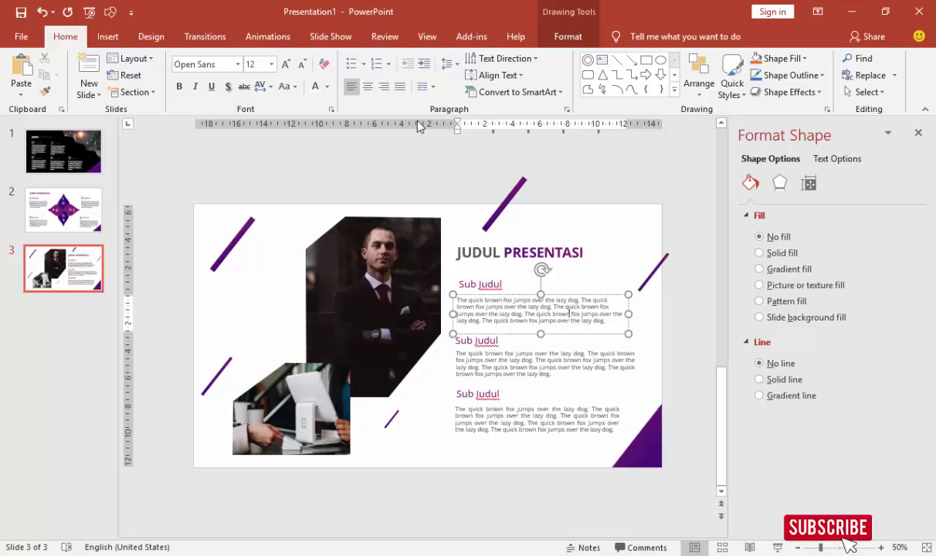
click(685, 336)
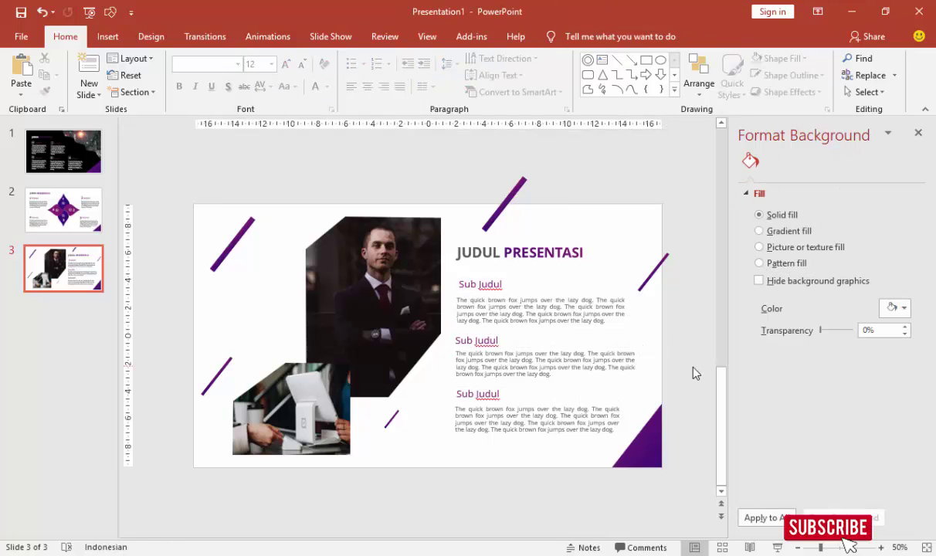
click(778, 548)
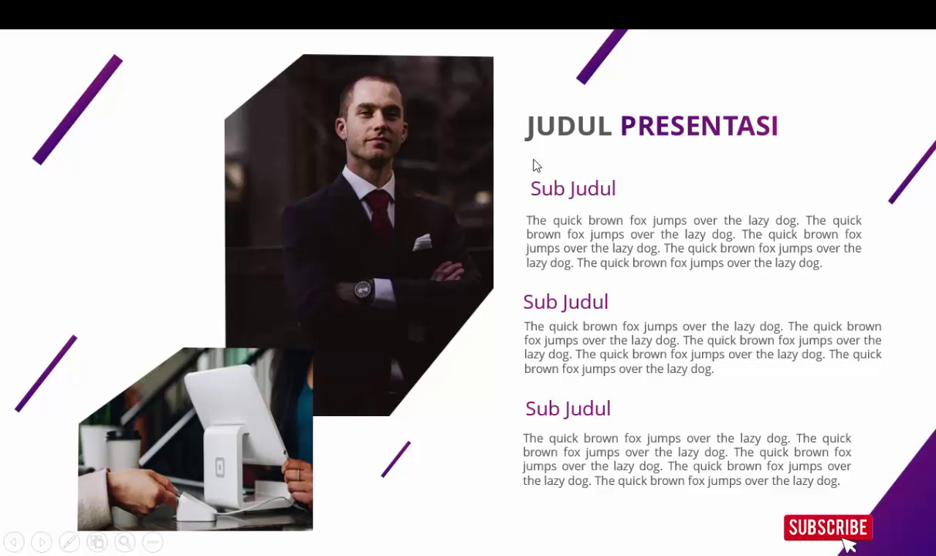
key(Escape)
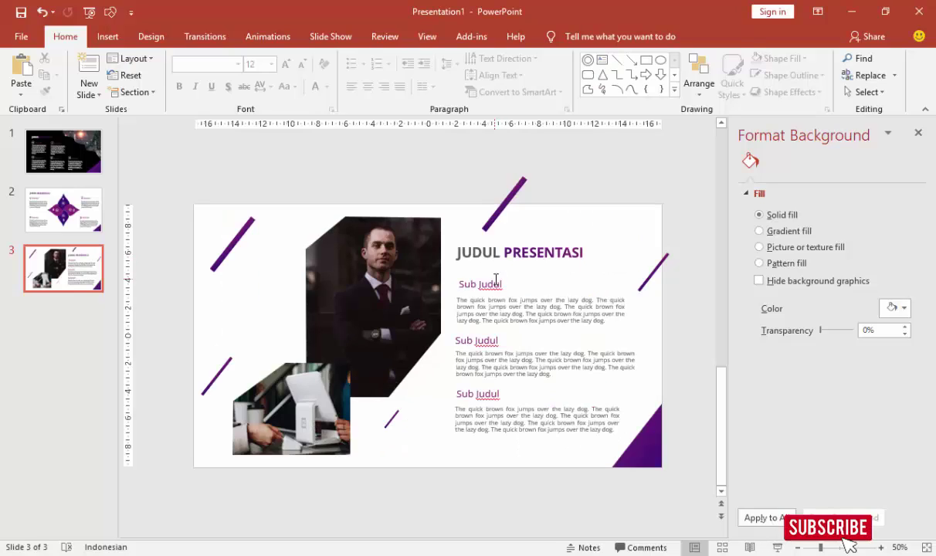
click(496, 284)
shift+click(494, 313)
shift+click(487, 341)
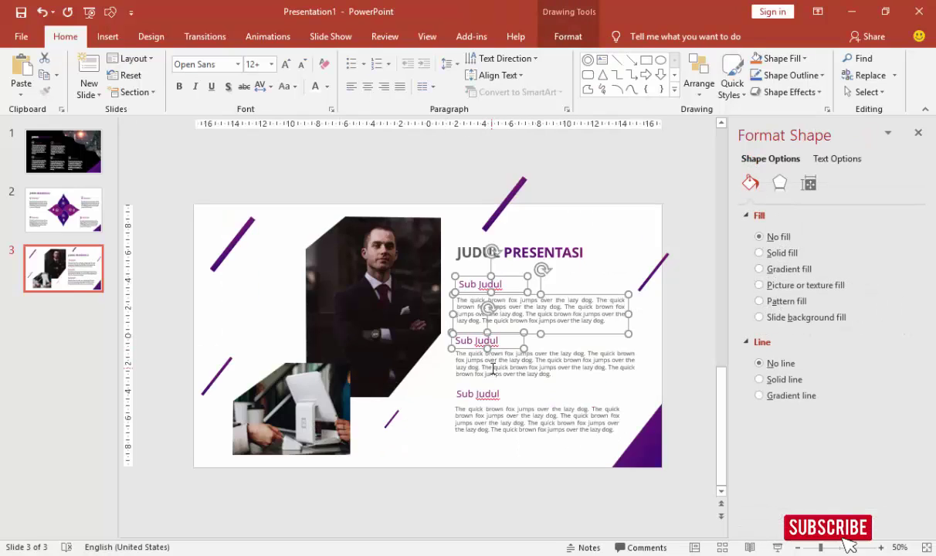
Step: Left-align all six Sub Judul heading and body text boxes on slide 3
shift+click(493, 369)
shift+click(467, 392)
shift+click(491, 413)
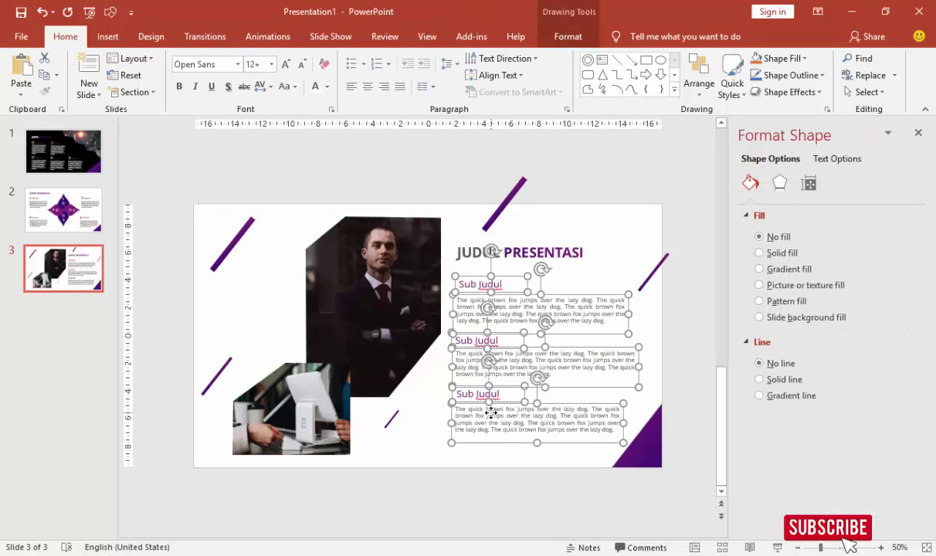
click(568, 37)
click(768, 61)
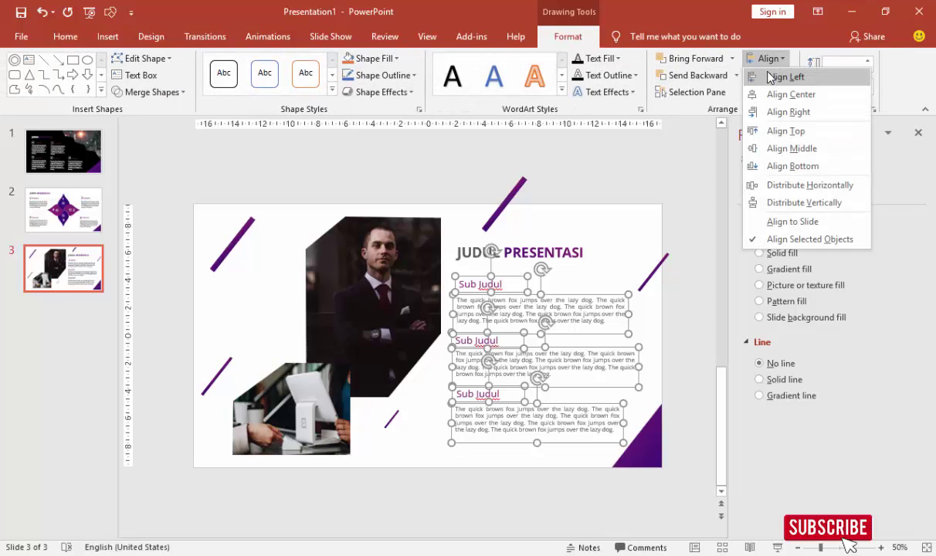
click(776, 76)
click(630, 210)
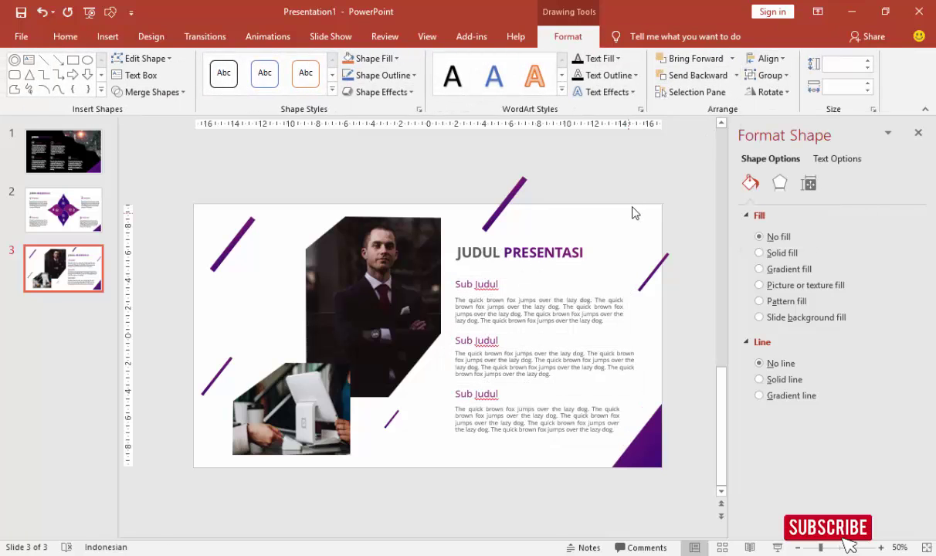
Step: Widen the first and third body text boxes to 12,39 cm to match right edges
click(605, 357)
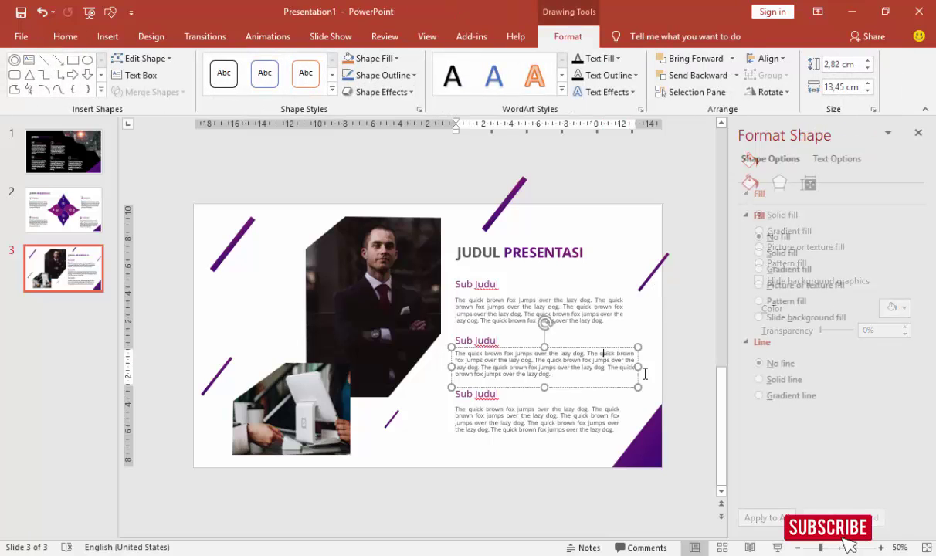
click(627, 312)
drag(627, 314, 638, 314)
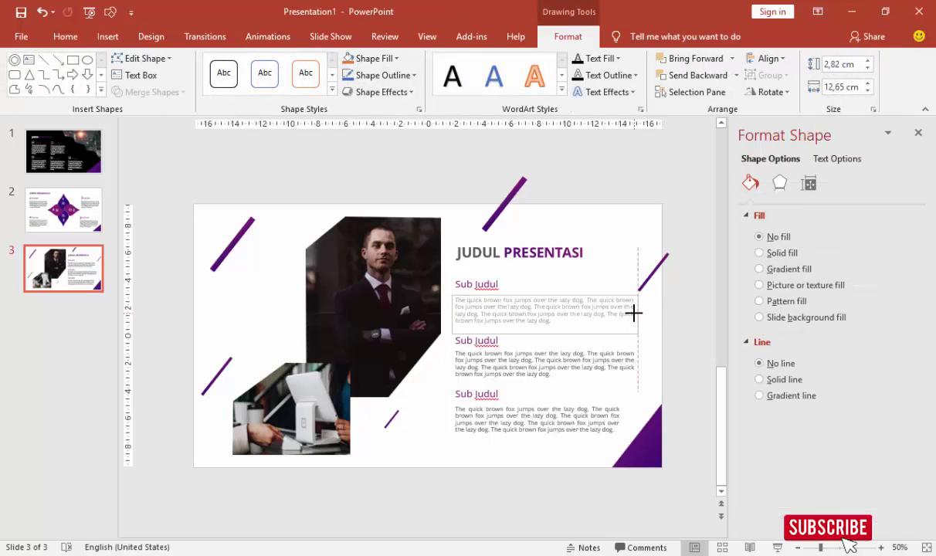
click(611, 418)
drag(621, 420, 638, 427)
click(655, 335)
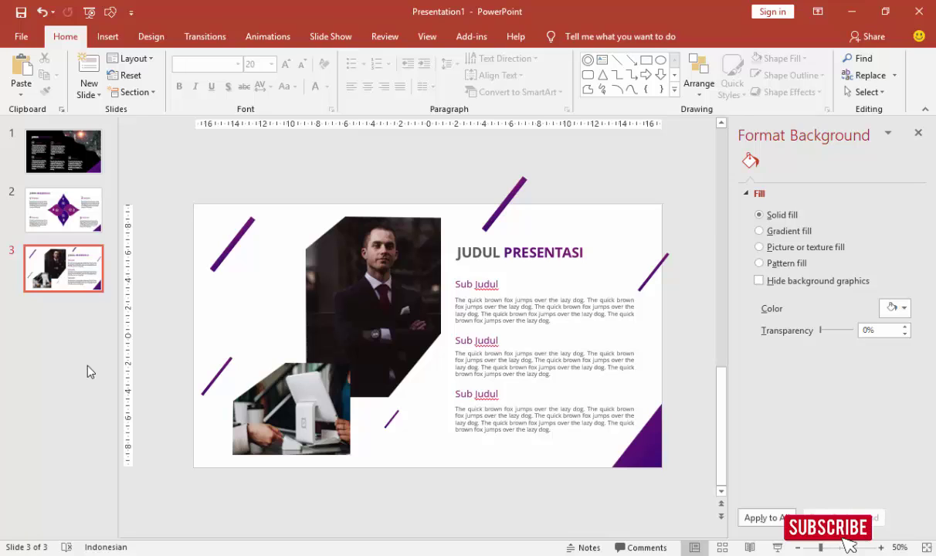
Step: Add a new slide after slide 3 and delete its body and title placeholders
right_click(48, 326)
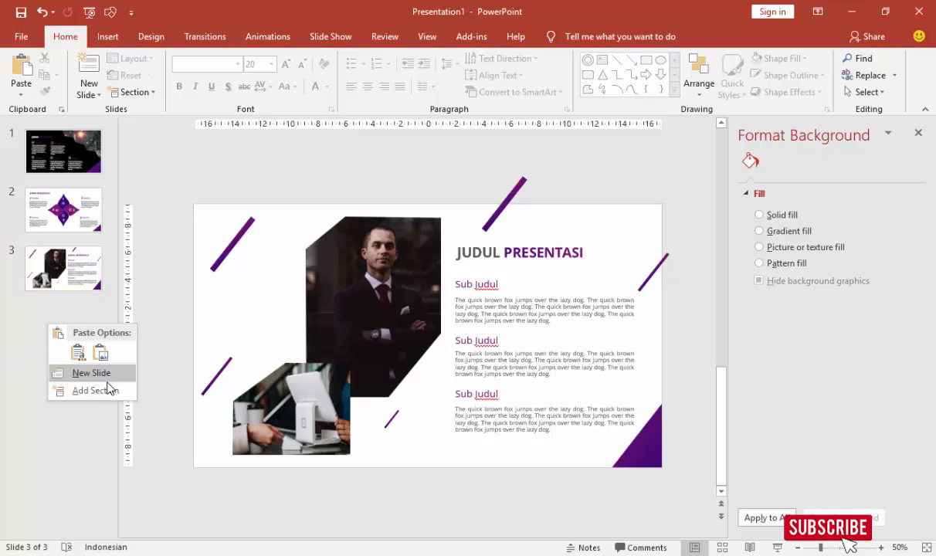
click(99, 373)
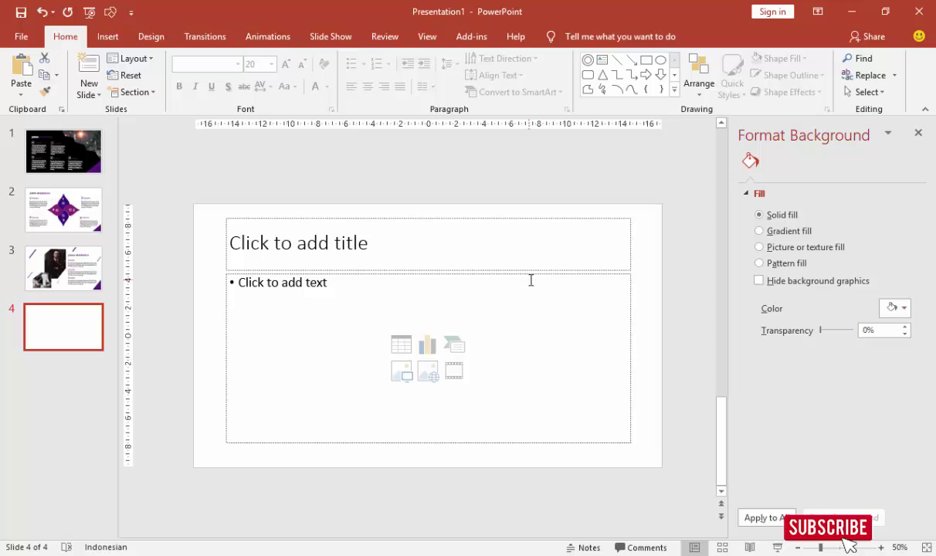
click(530, 276)
key(Delete)
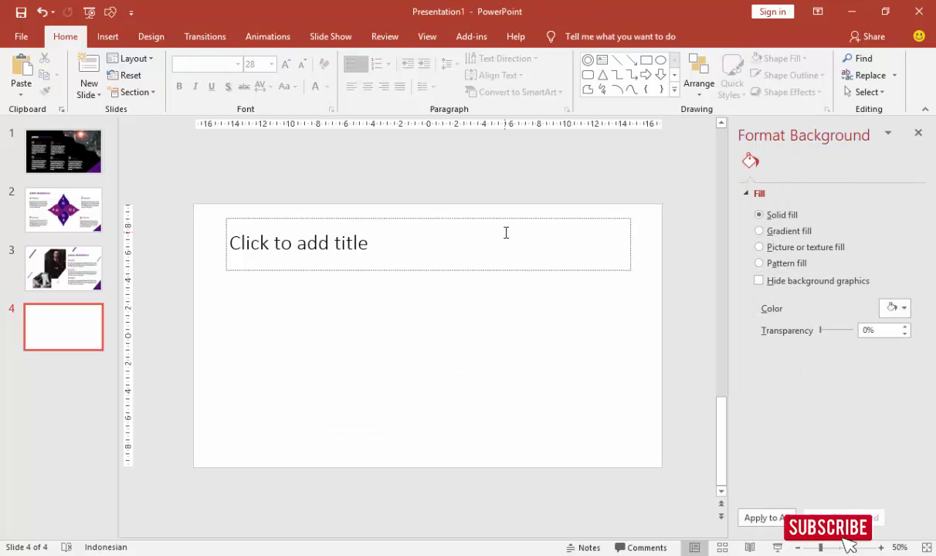
click(503, 218)
key(Delete)
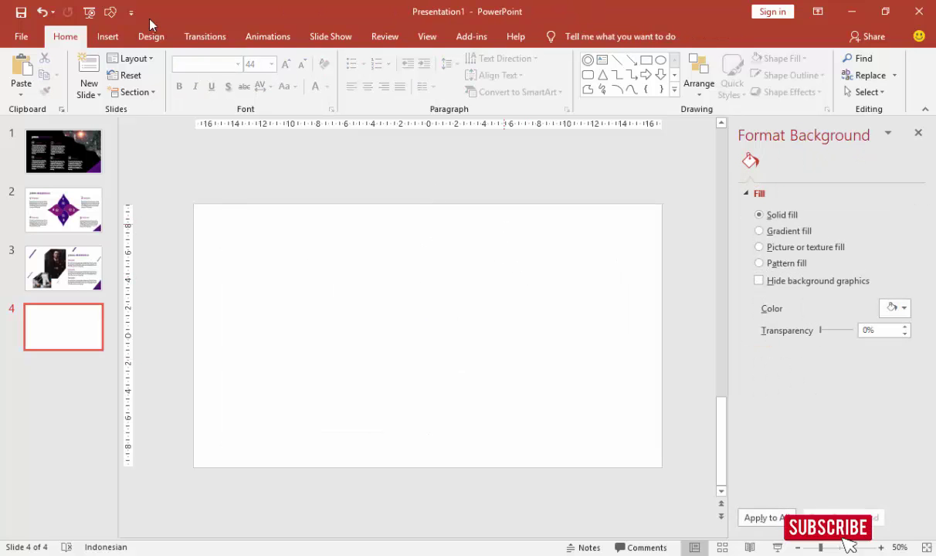
Step: Pick the Donut shape from the Insert Shapes gallery
click(108, 36)
click(267, 76)
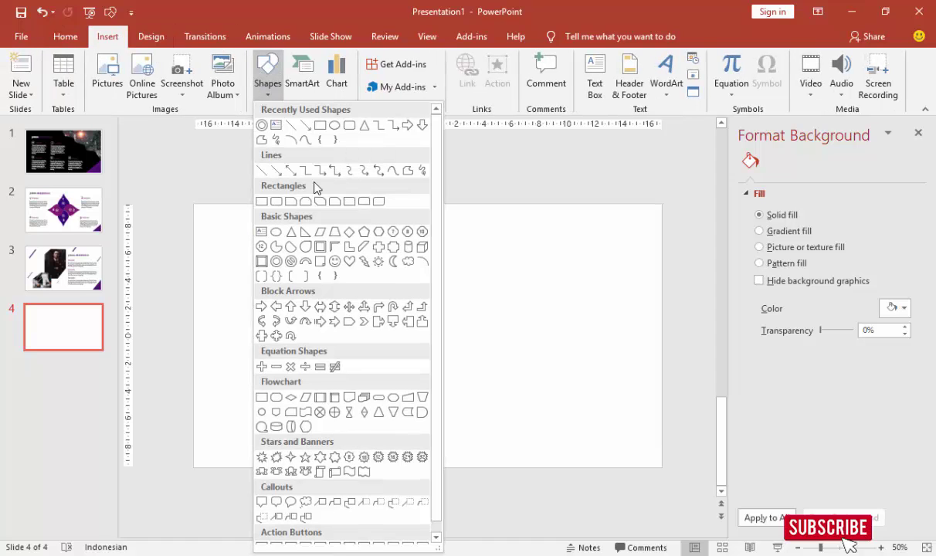
click(262, 125)
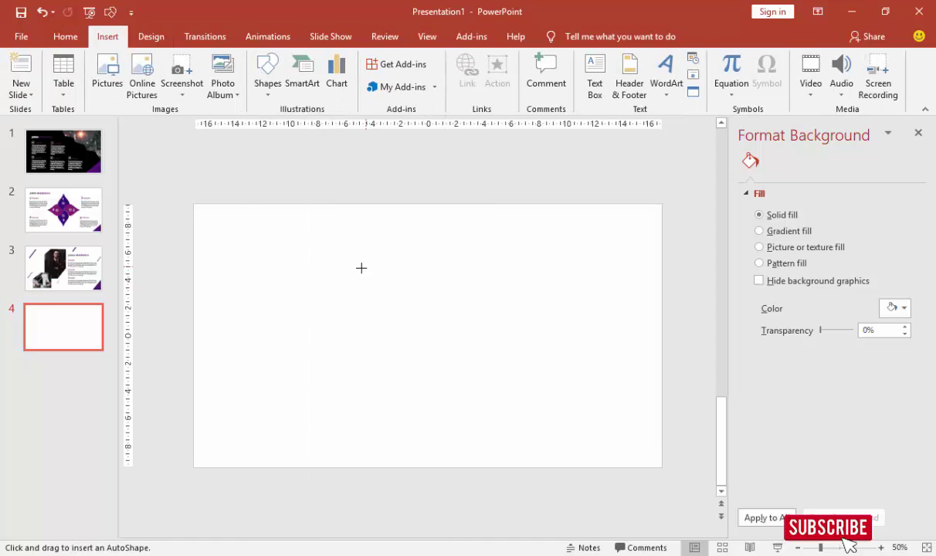
Step: Draw a 10,85 cm blue donut at the slide centre, thin its band and nudge it into place
drag(361, 268, 511, 417)
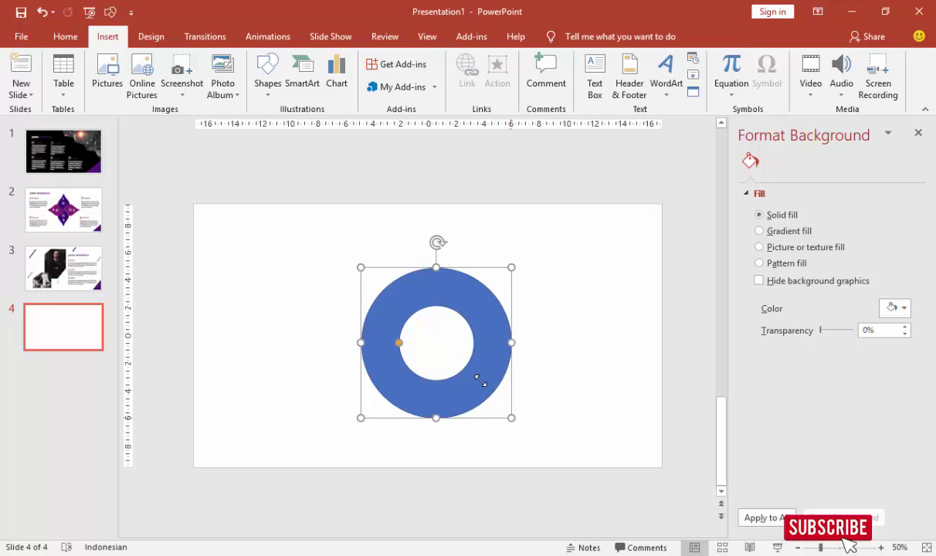
drag(399, 342, 393, 344)
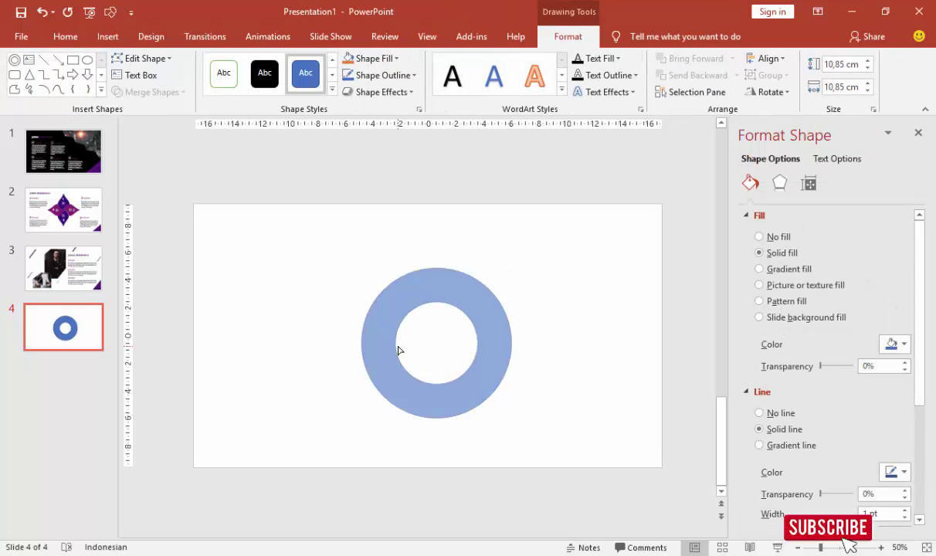
drag(456, 314, 468, 308)
click(583, 316)
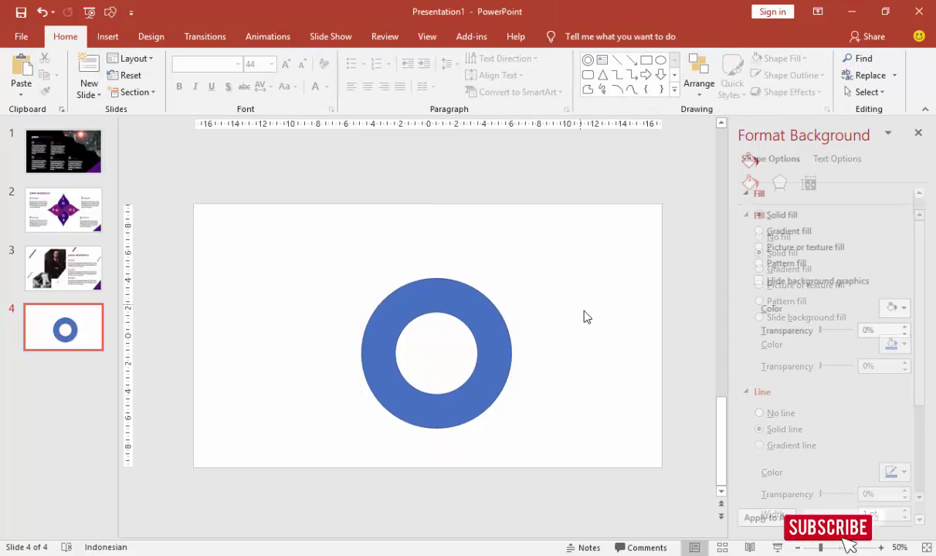
click(471, 309)
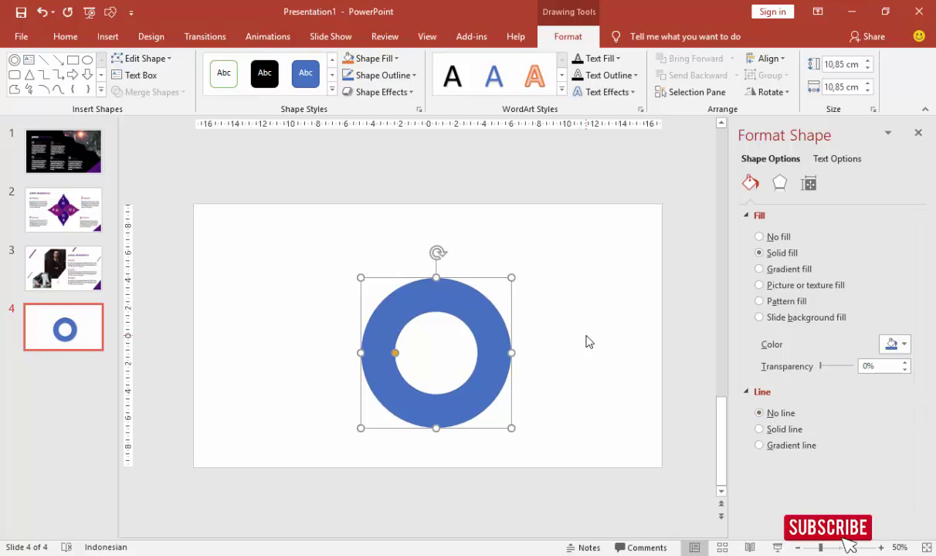
click(543, 301)
click(489, 323)
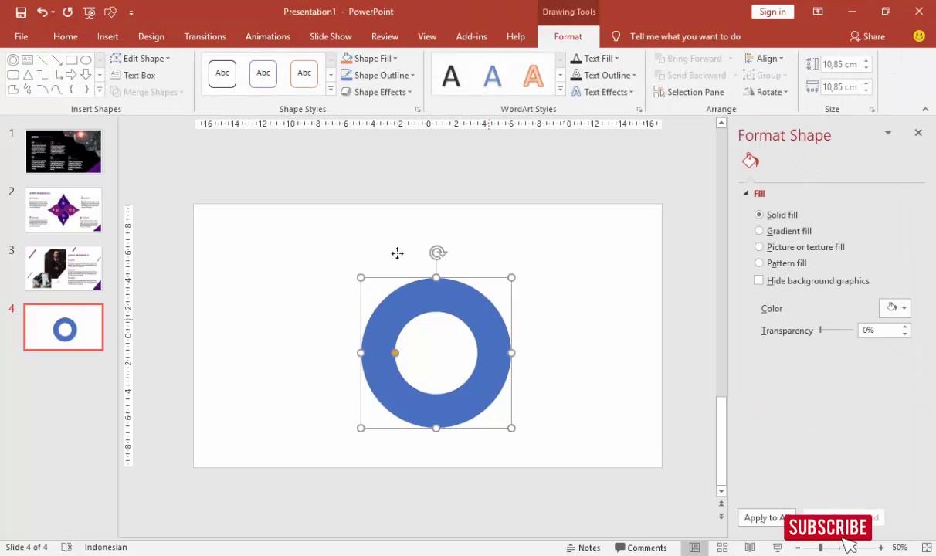
click(107, 36)
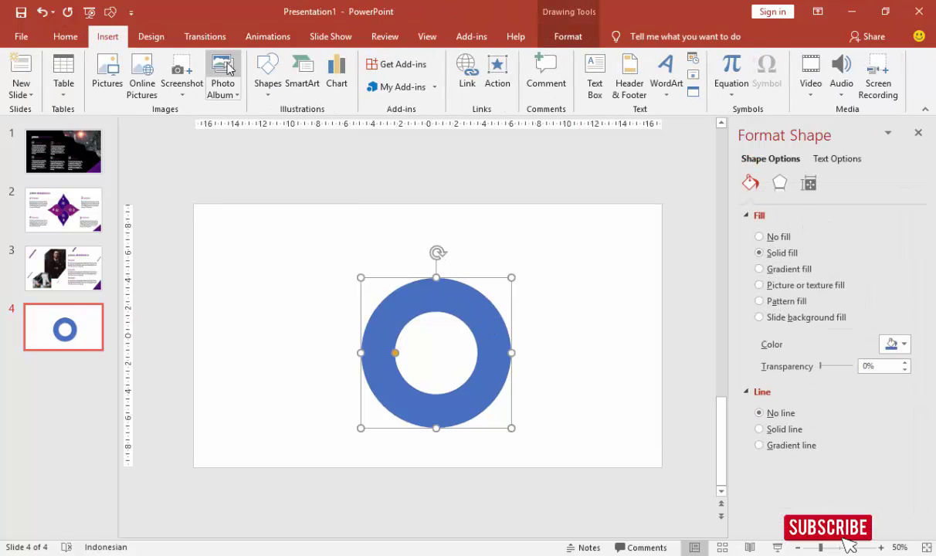
Step: Draw a thin rectangle bar above-right of the donut
click(267, 77)
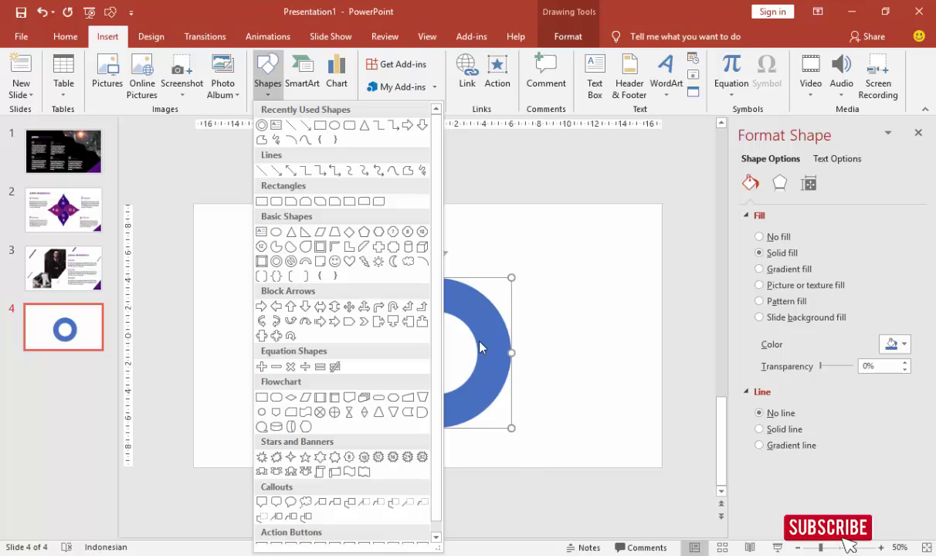
click(303, 125)
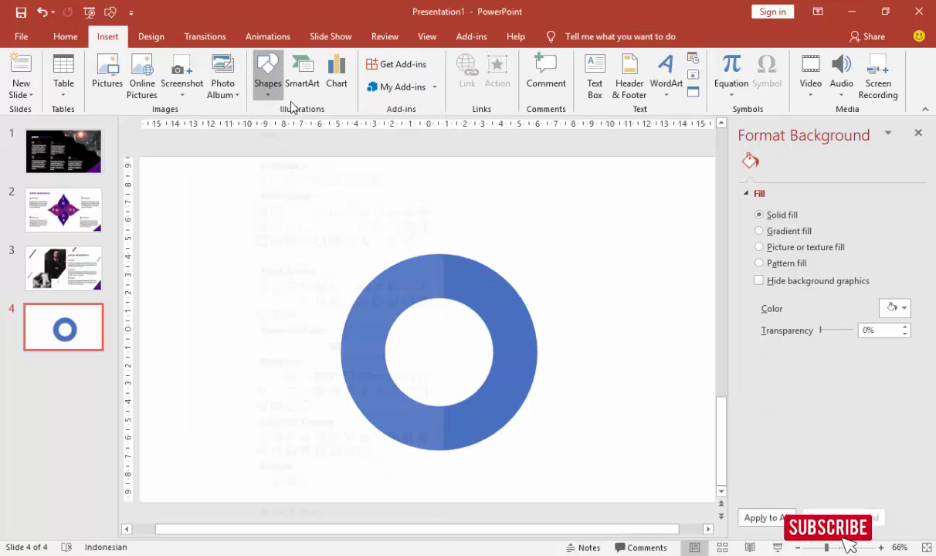
click(315, 124)
drag(549, 190, 557, 269)
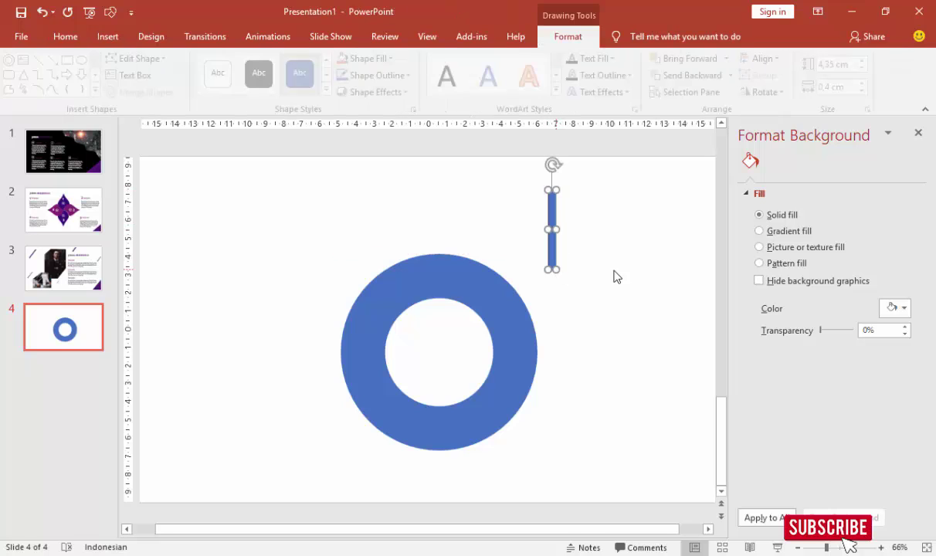
Step: Rotate the bar 45° through the rotation settings, then undo that change
click(762, 93)
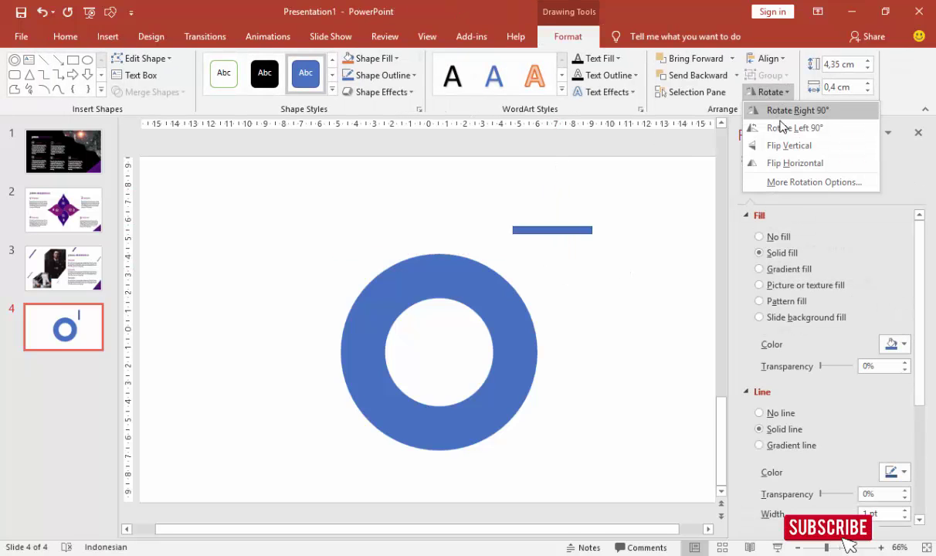
click(790, 175)
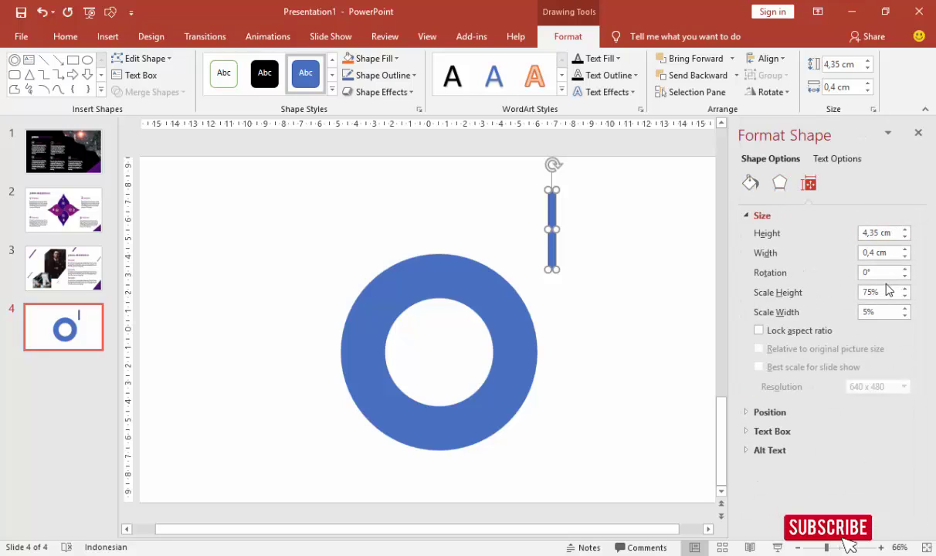
drag(885, 277, 856, 278)
text(45)
key(Return)
click(575, 227)
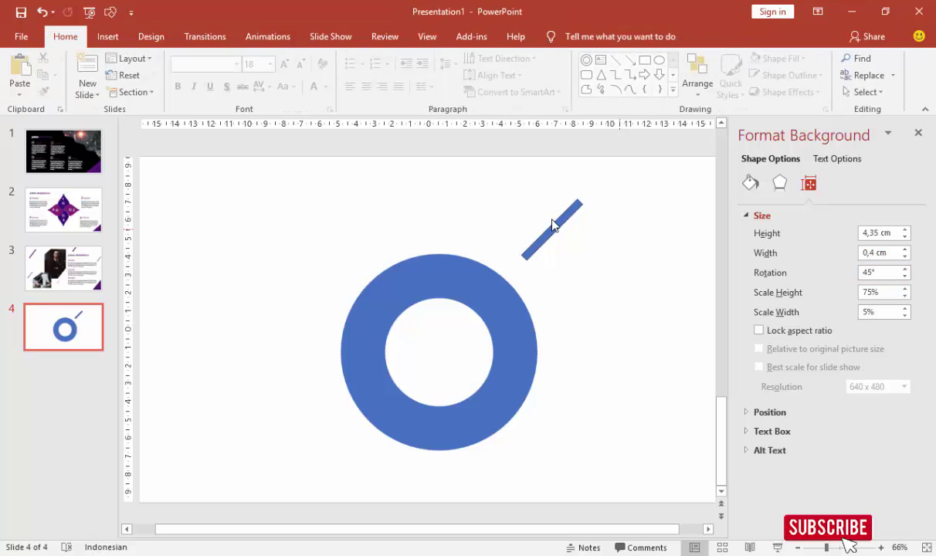
click(562, 224)
key(ctrl+z)
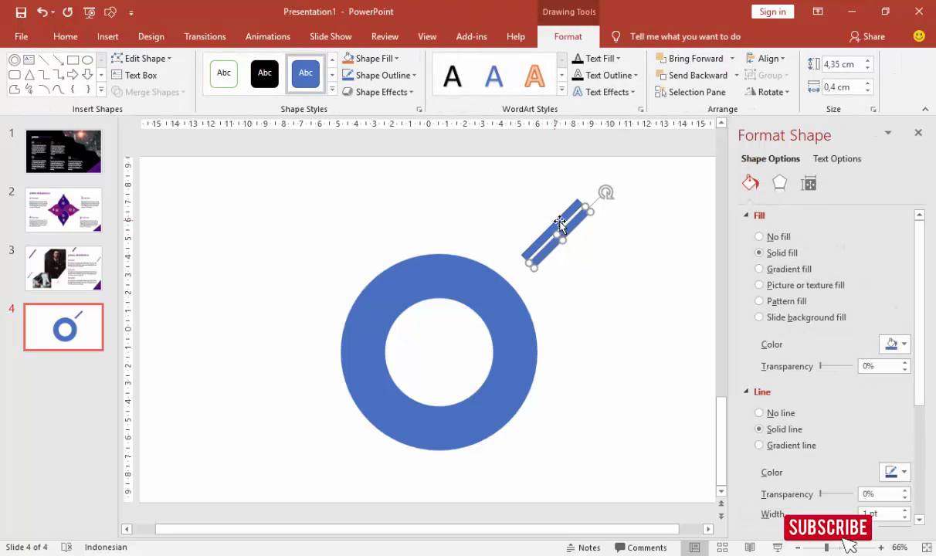
Step: Flip the bar horizontally, join it to the other bar as a '<' chevron, and select both bars
click(769, 92)
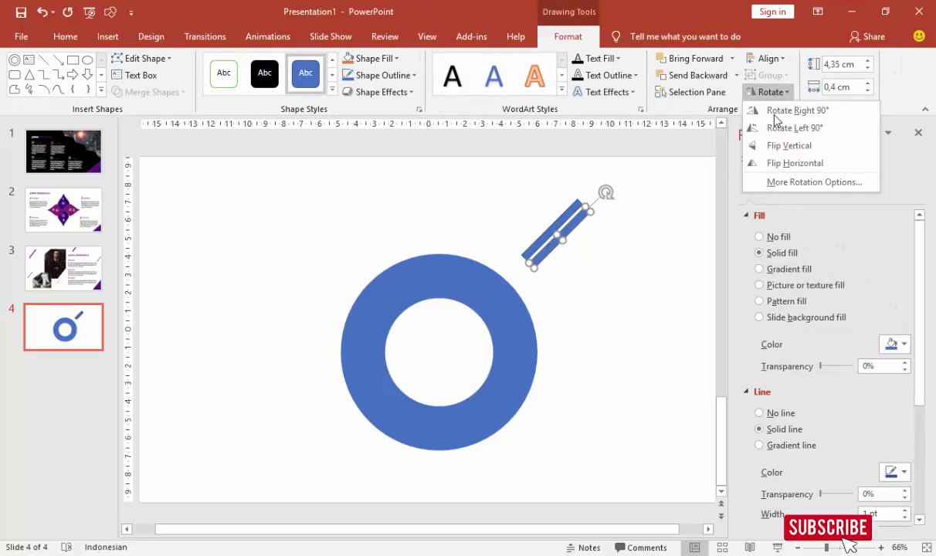
click(784, 161)
drag(568, 246, 563, 291)
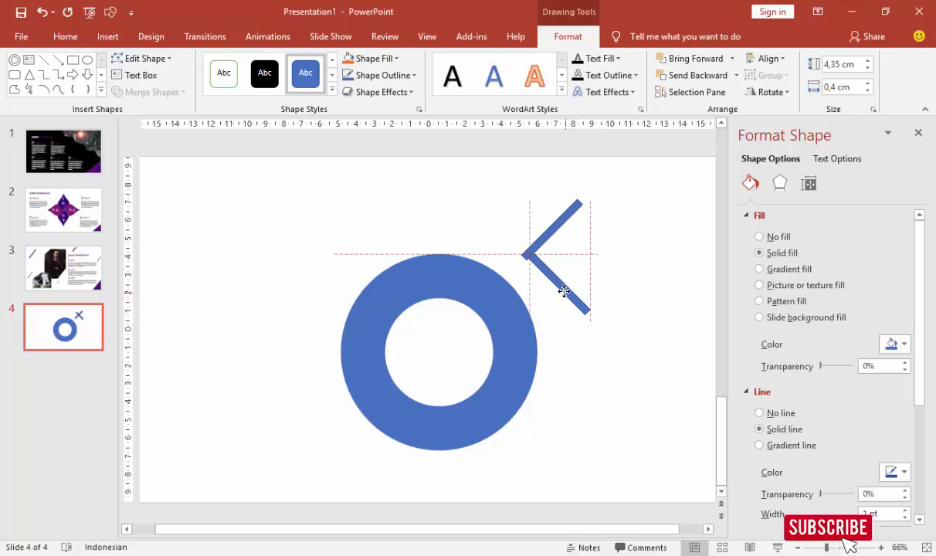
scroll(573, 293, up, 3)
scroll(371, 274, up, 3)
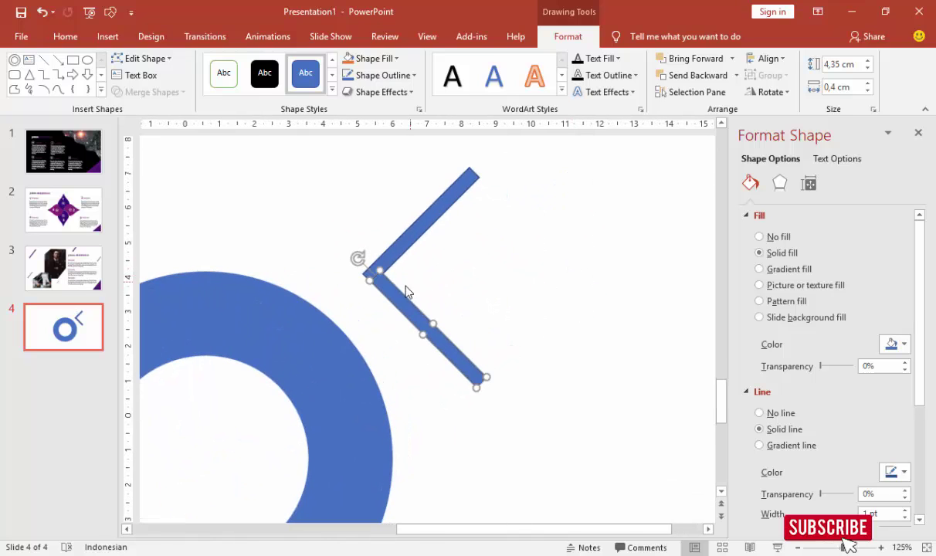
drag(384, 289, 383, 292)
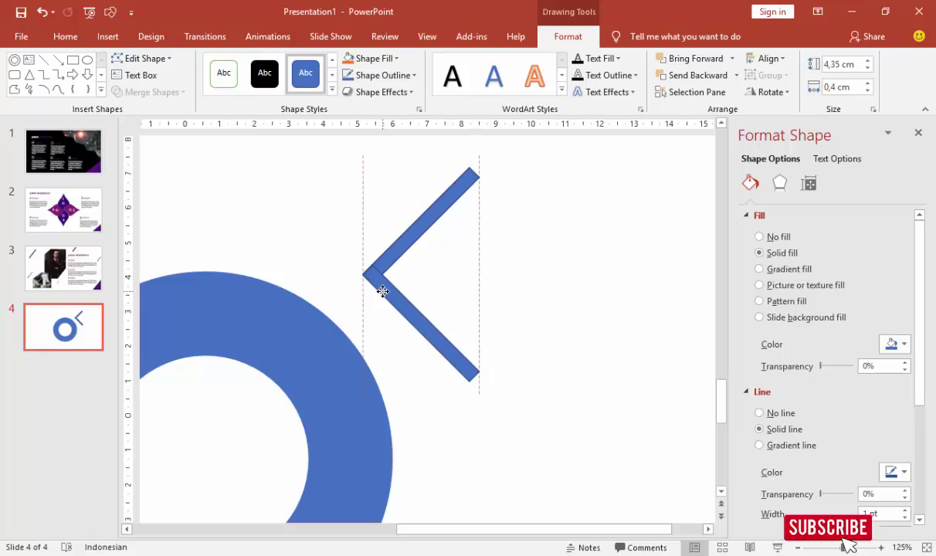
shift+click(429, 212)
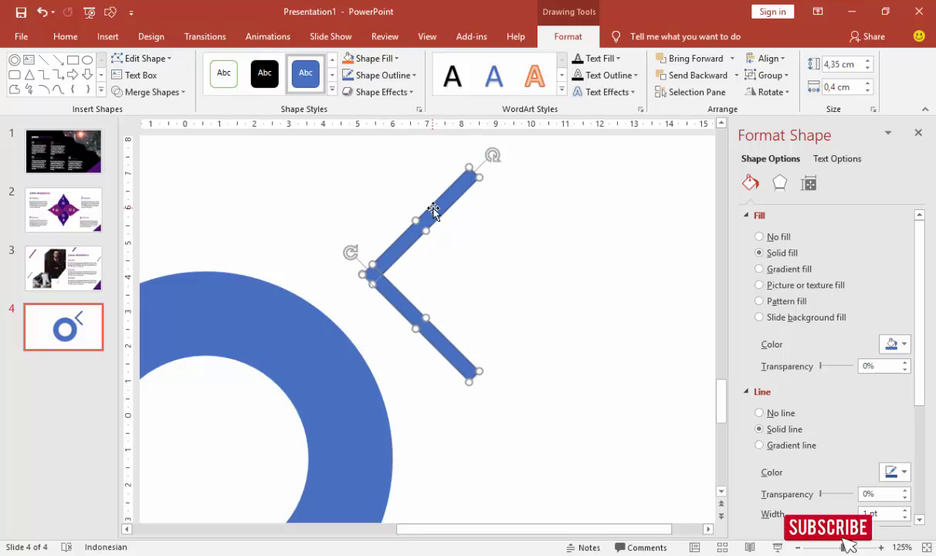
click(174, 93)
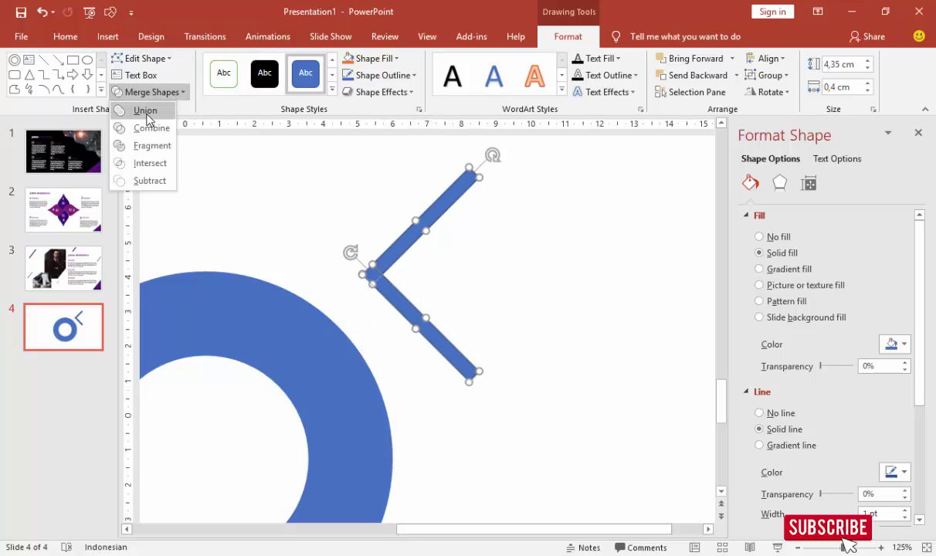
Step: Union the bars into one light-orange chevron with no outline and move it onto the ring's top
click(143, 110)
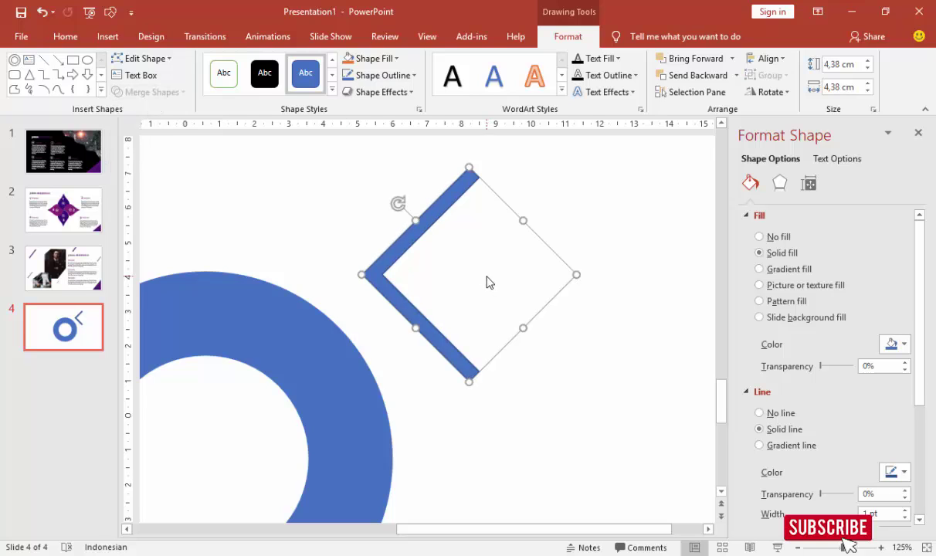
ctrl+scroll(489, 282, down, 5)
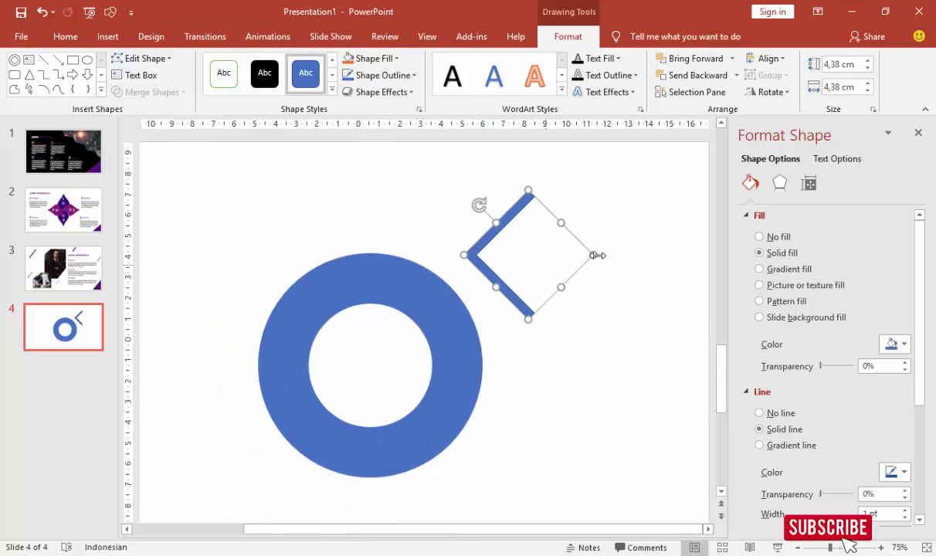
click(894, 346)
click(875, 405)
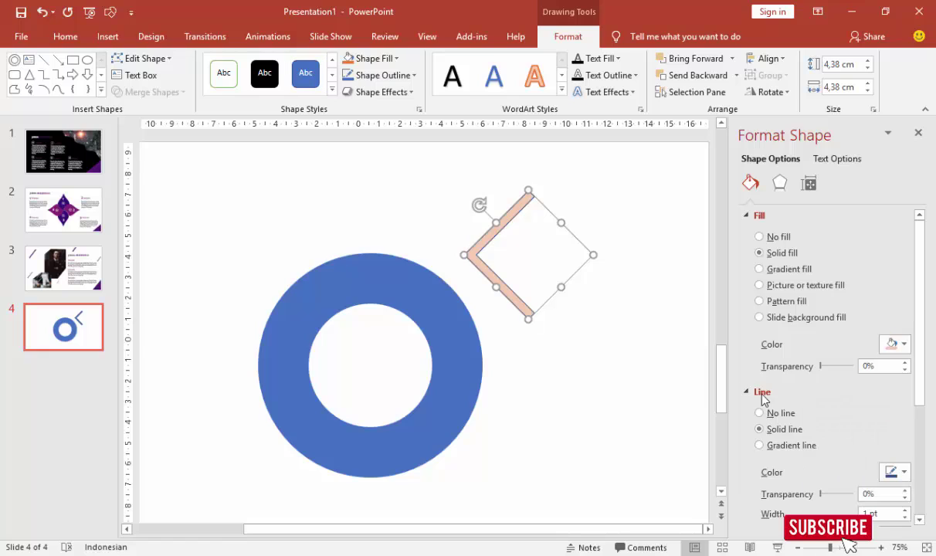
click(760, 414)
mouse_move(516, 208)
mouse_down()
mouse_move(400, 238)
mouse_move(380, 229)
mouse_move(402, 245)
mouse_up()
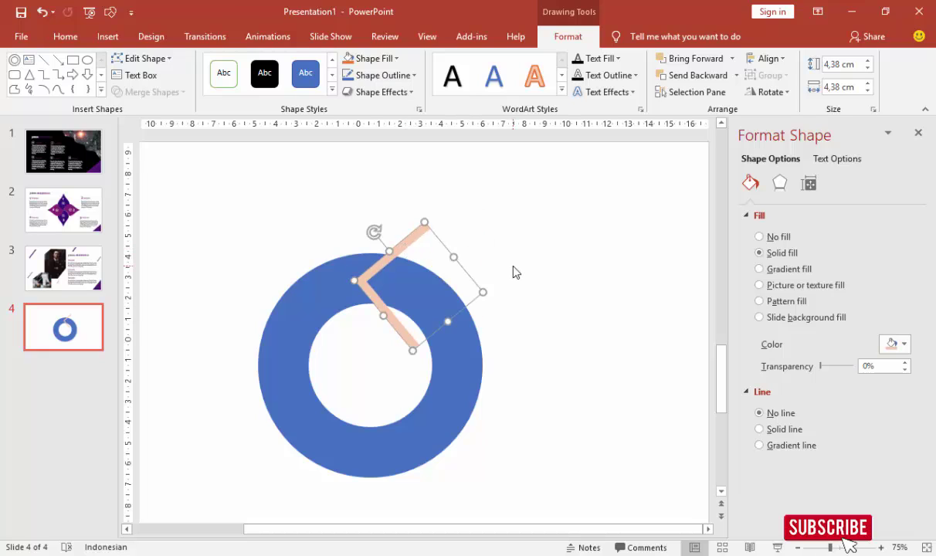
Step: Duplicate the chevron twice, placing copies at the ring's right side and lower left
key(ctrl+d)
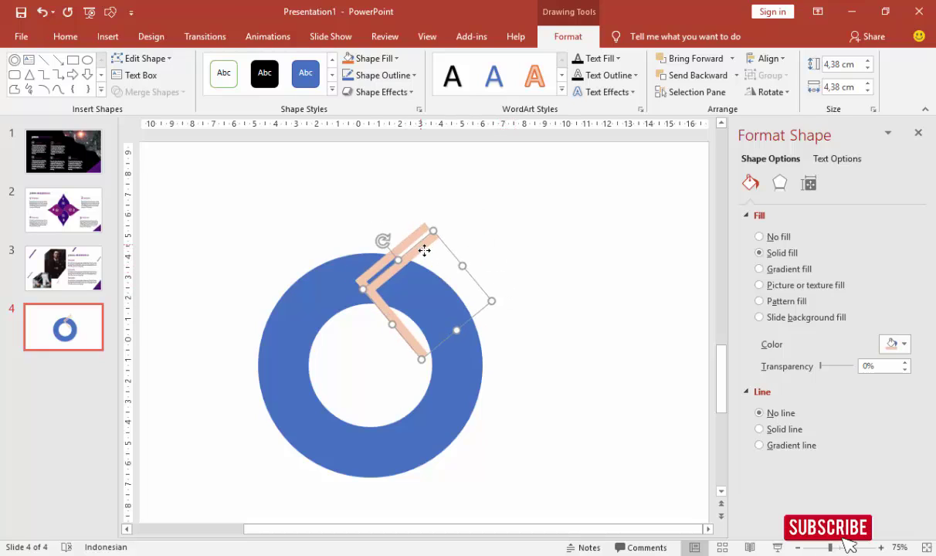
mouse_move(424, 250)
mouse_down()
mouse_move(498, 357)
mouse_move(468, 390)
mouse_move(506, 395)
mouse_up()
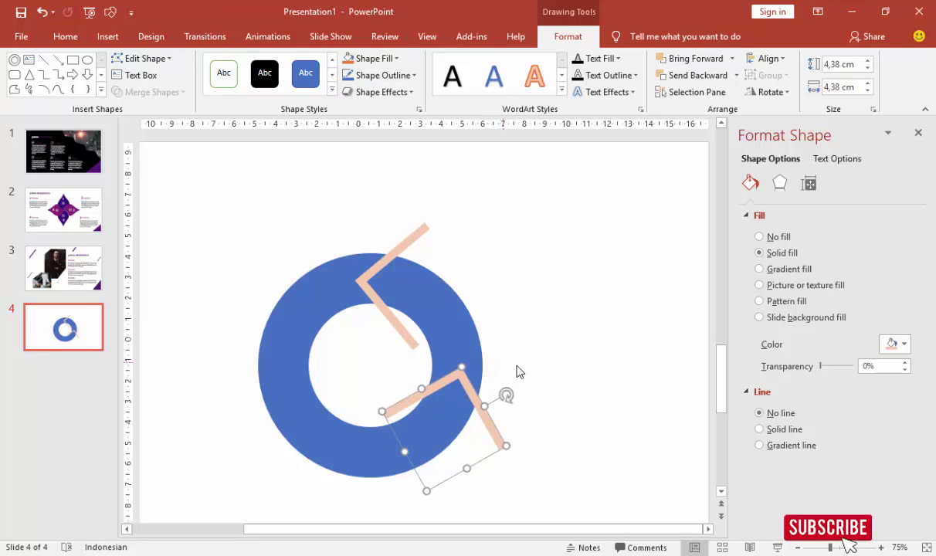
scroll(516, 385, down, 2)
key(ctrl+d)
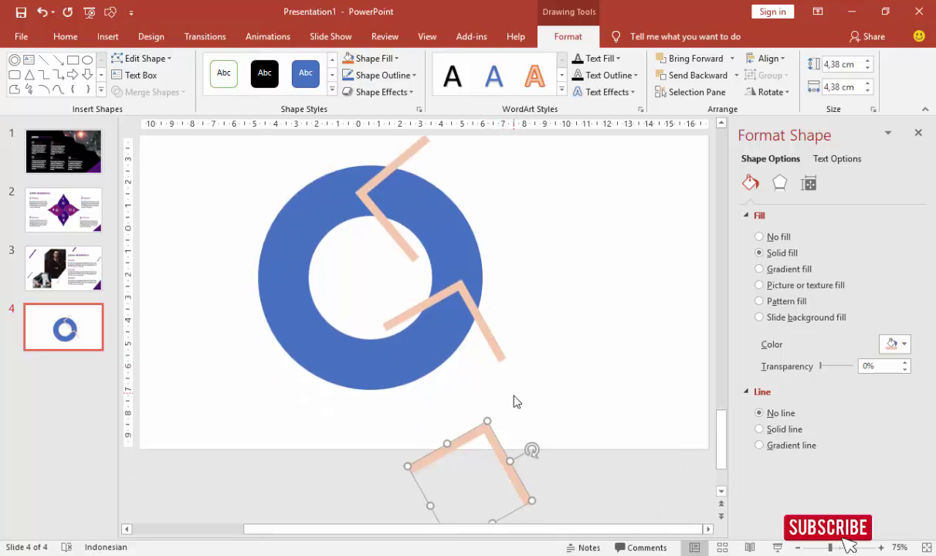
drag(486, 388, 359, 330)
Step: Reposition and rotate the lower chevron to follow the ring
scroll(358, 330, up, 2)
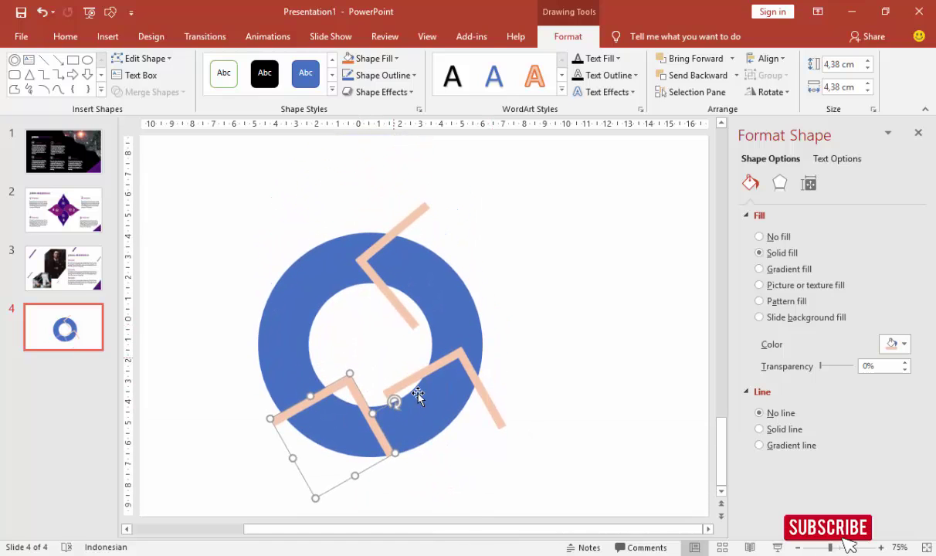
drag(392, 397, 359, 500)
drag(374, 424, 364, 414)
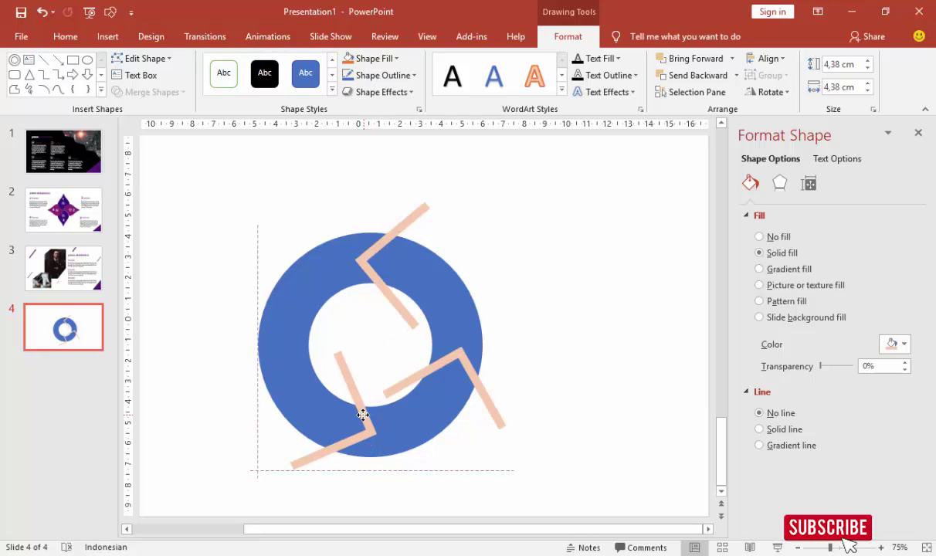
drag(362, 415, 360, 415)
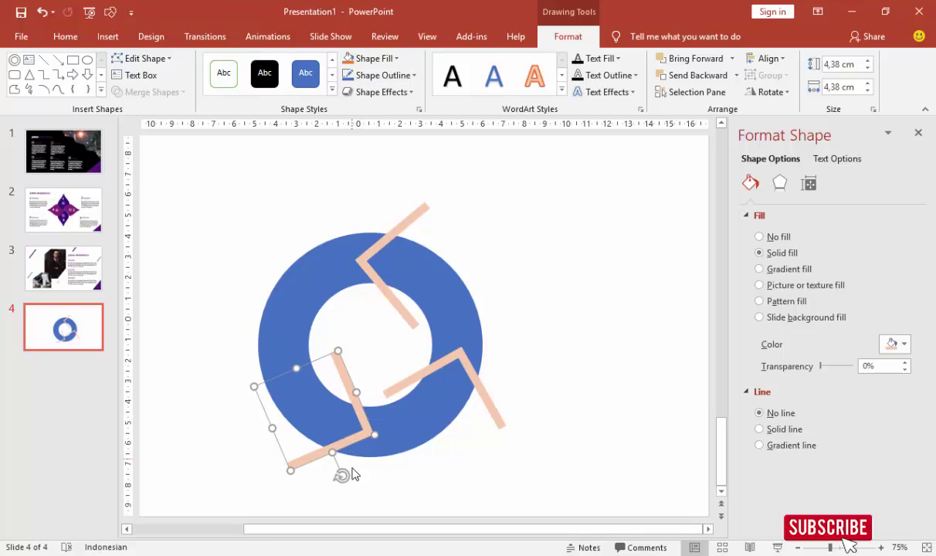
drag(343, 478, 335, 477)
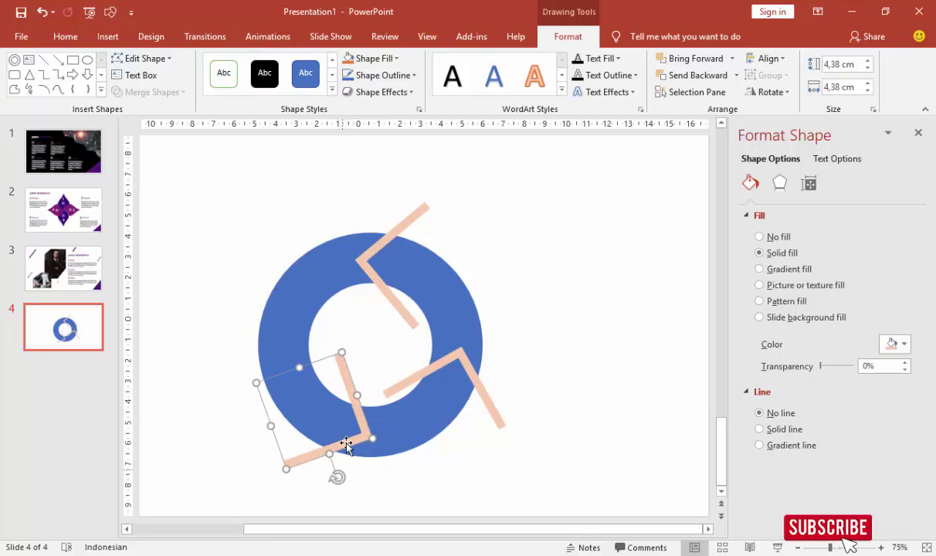
scroll(320, 409, left, 5)
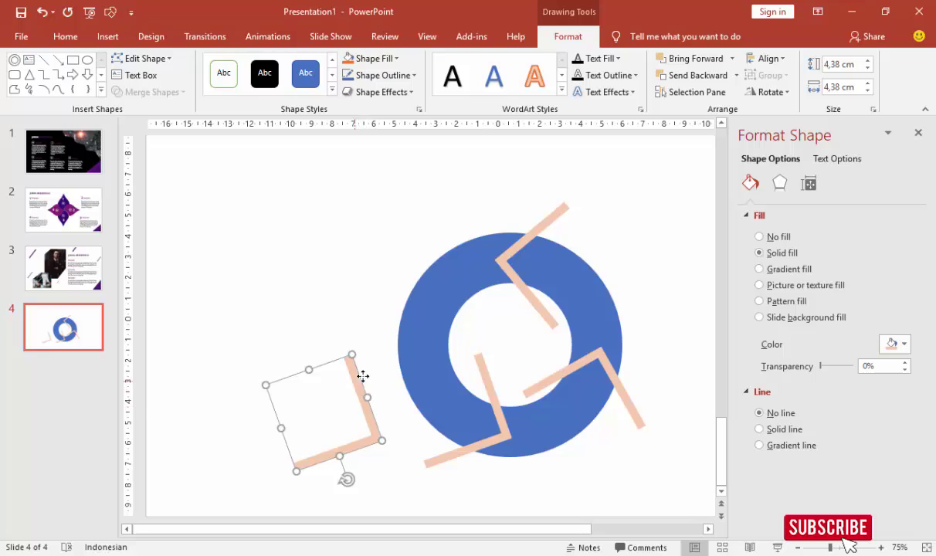
Step: Move and rotate a chevron onto the ring's left side, then select the ring and all four chevrons
drag(363, 376, 478, 299)
drag(461, 402, 398, 392)
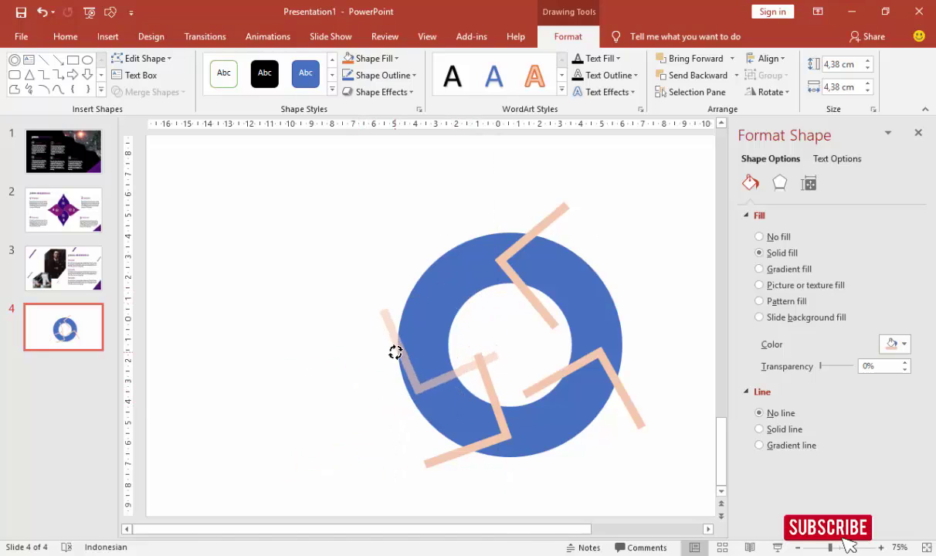
drag(488, 336, 468, 310)
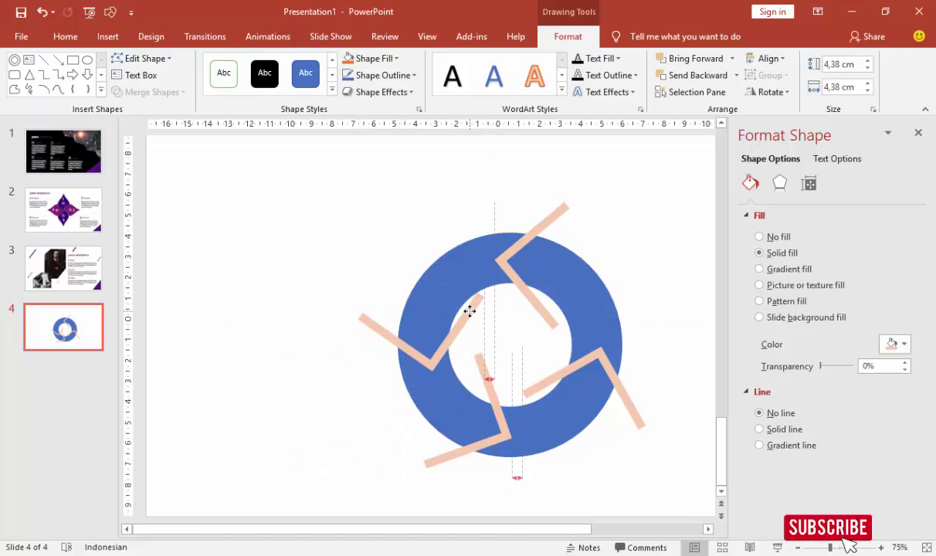
drag(380, 365, 370, 360)
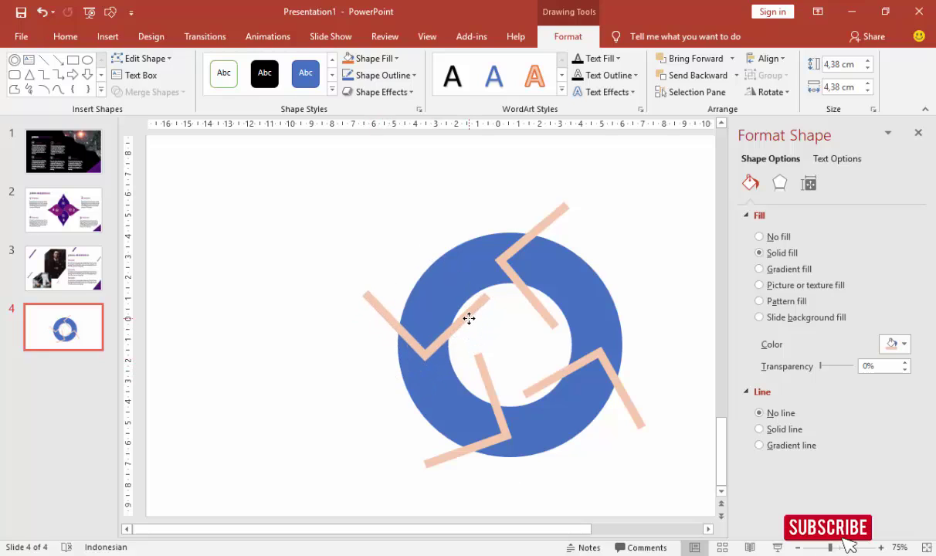
drag(471, 318, 474, 319)
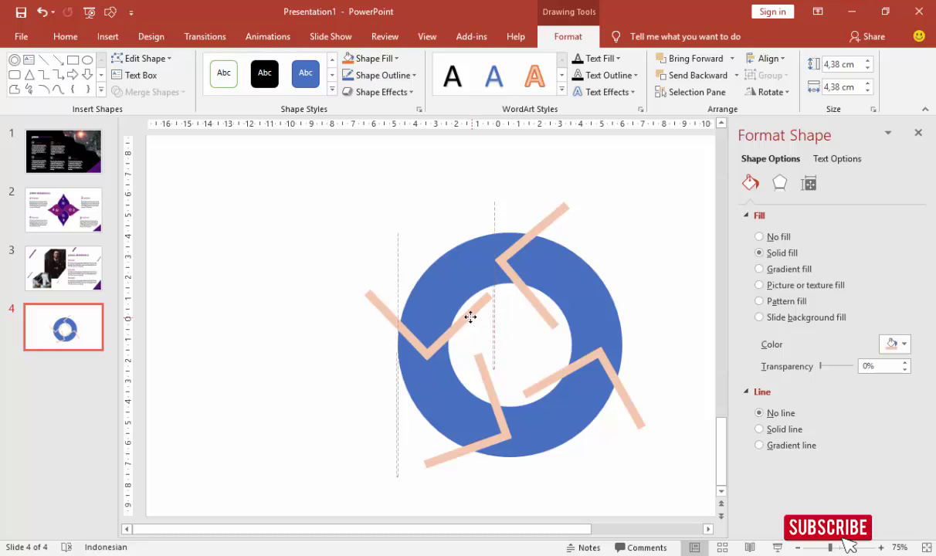
drag(473, 318, 470, 317)
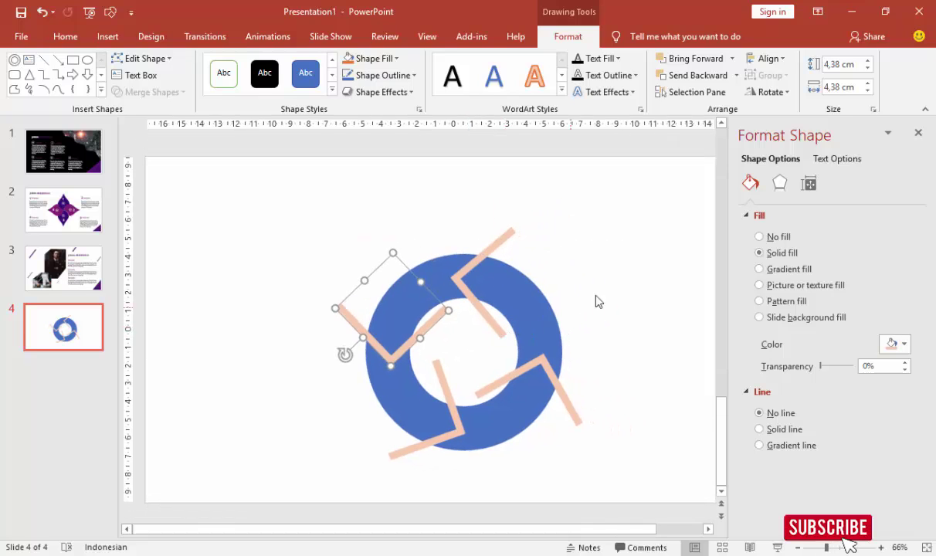
click(610, 296)
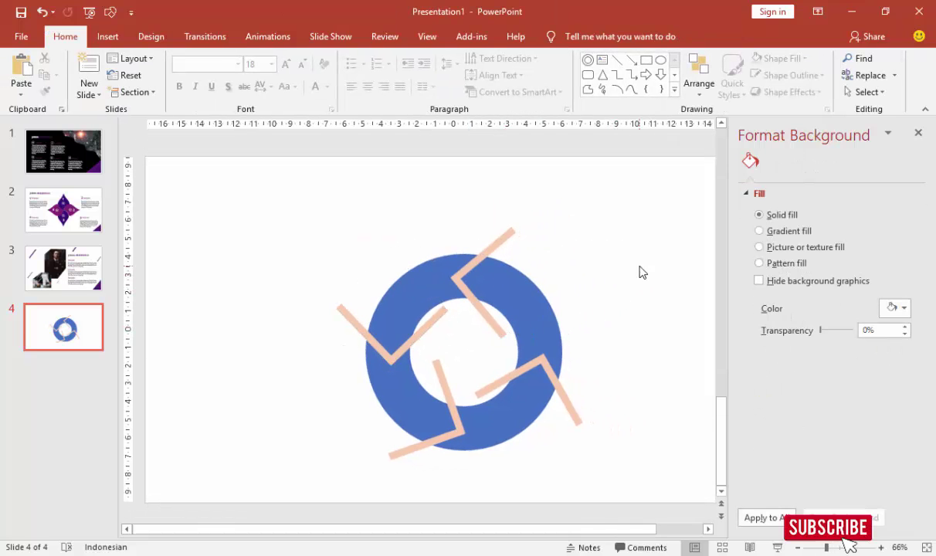
drag(245, 193, 694, 501)
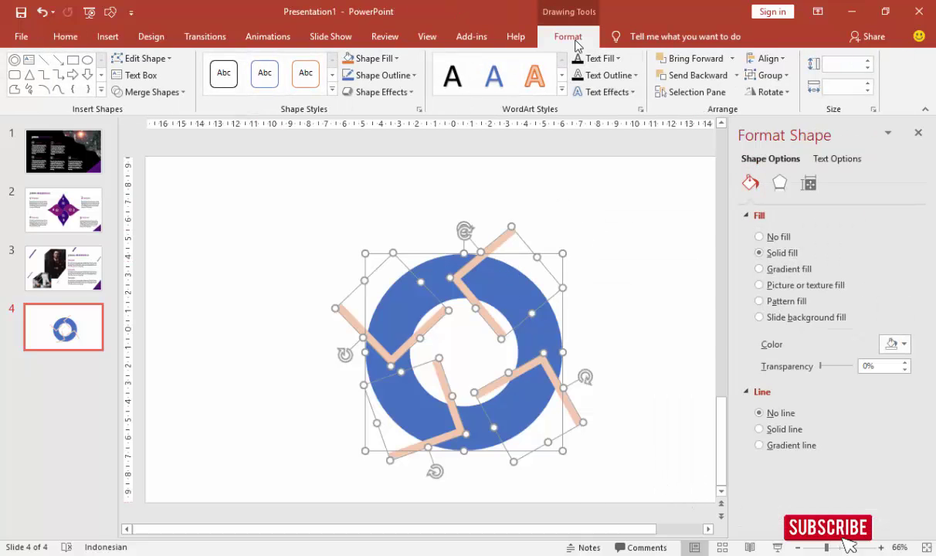
Step: Fragment the ring and chevrons with Merge Shapes and delete the central circle piece
click(179, 92)
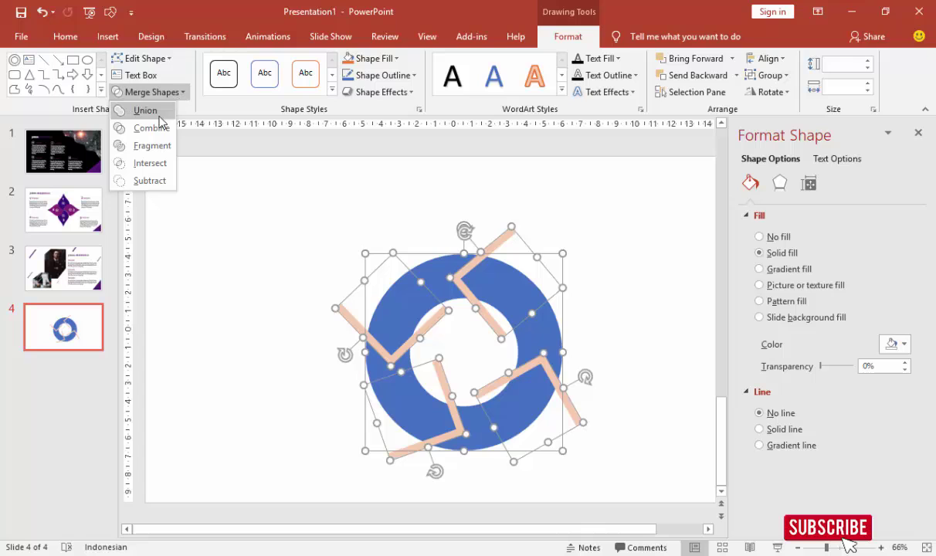
click(151, 146)
click(375, 230)
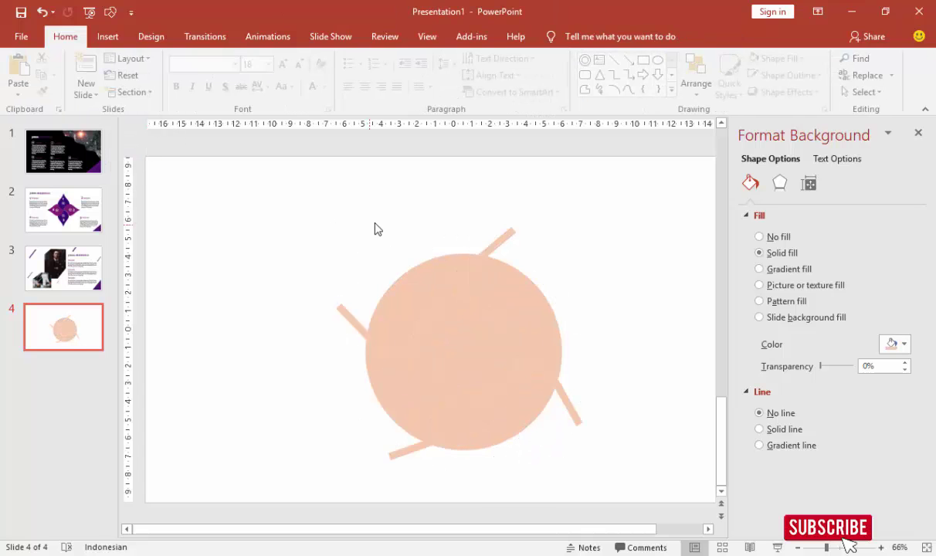
click(478, 352)
key(Delete)
Step: Delete the small fragments at the ring's top and hole and the left diagonal stick pieces
click(466, 340)
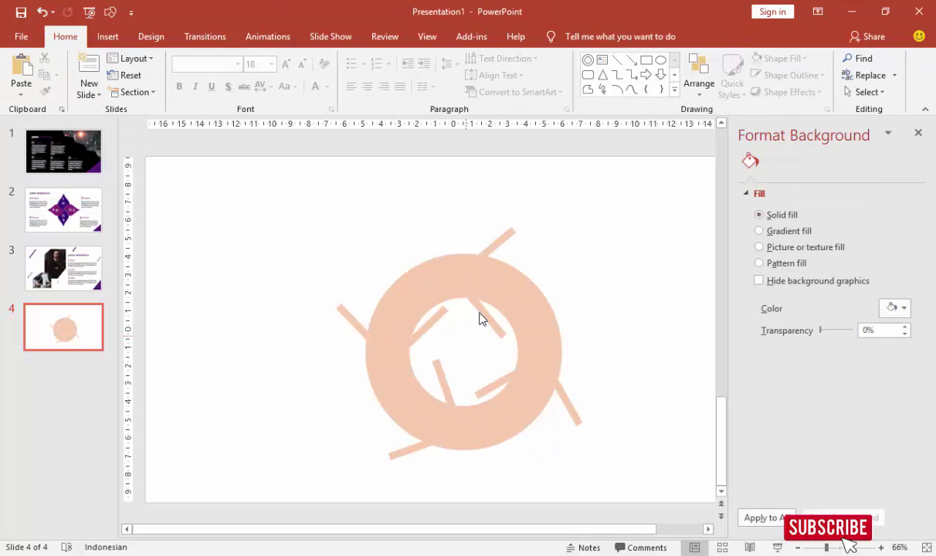
click(480, 313)
key(Escape)
click(463, 272)
key(Delete)
click(432, 326)
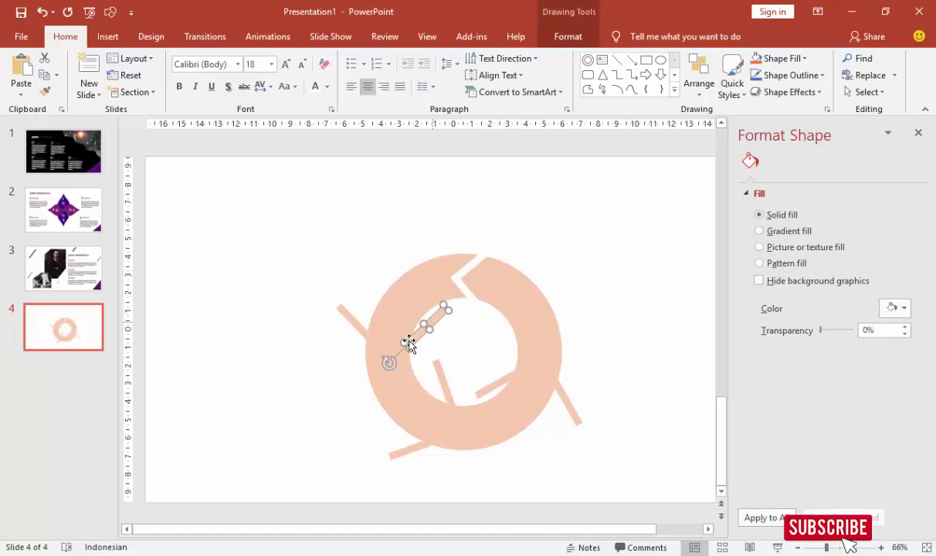
key(Delete)
click(377, 348)
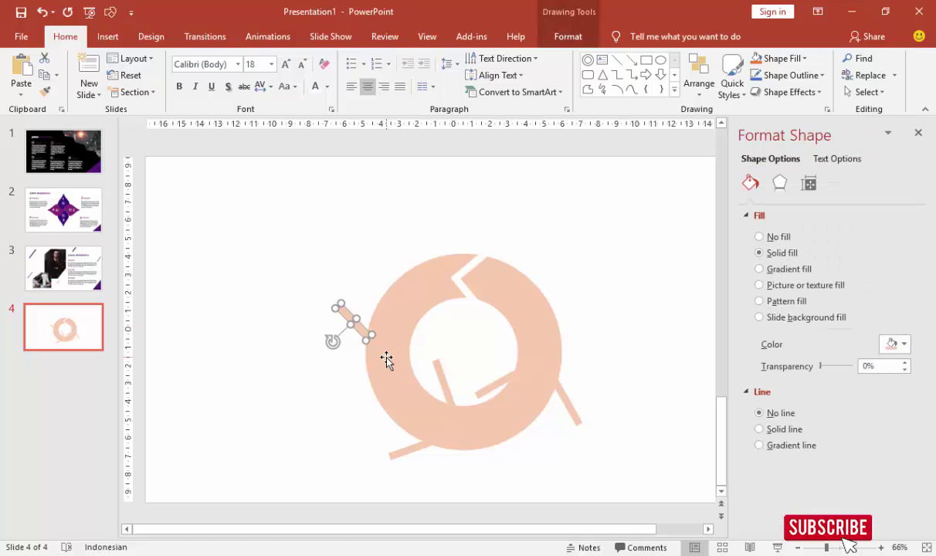
key(Delete)
click(387, 353)
key(Delete)
Step: Delete the remaining scraps, bottom and right stick fragments, and the invisible leftover shape
click(444, 383)
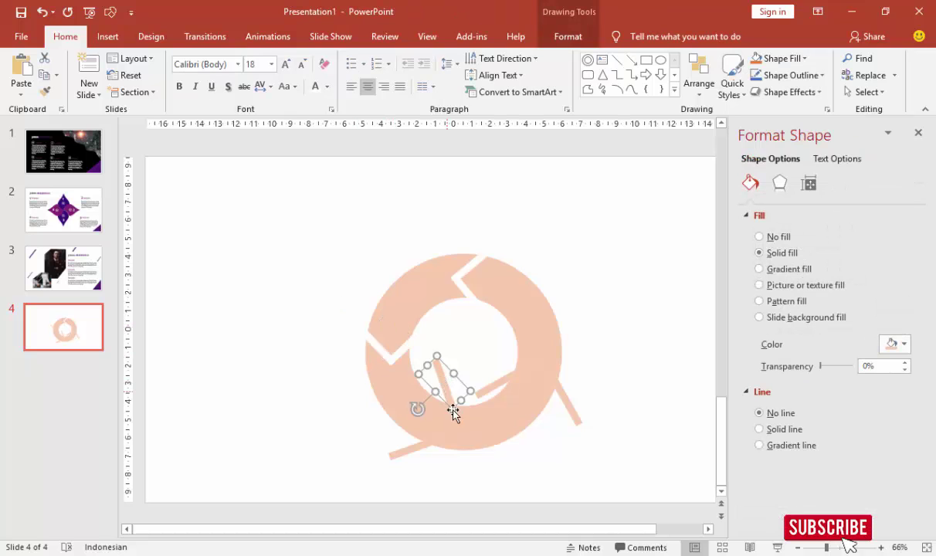
key(Delete)
click(427, 445)
key(Delete)
click(400, 457)
key(Delete)
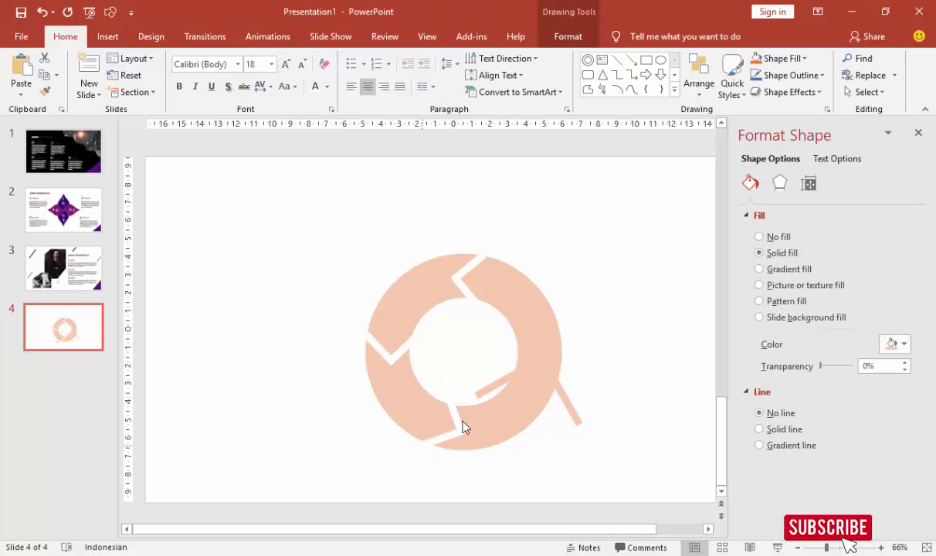
click(486, 390)
key(Delete)
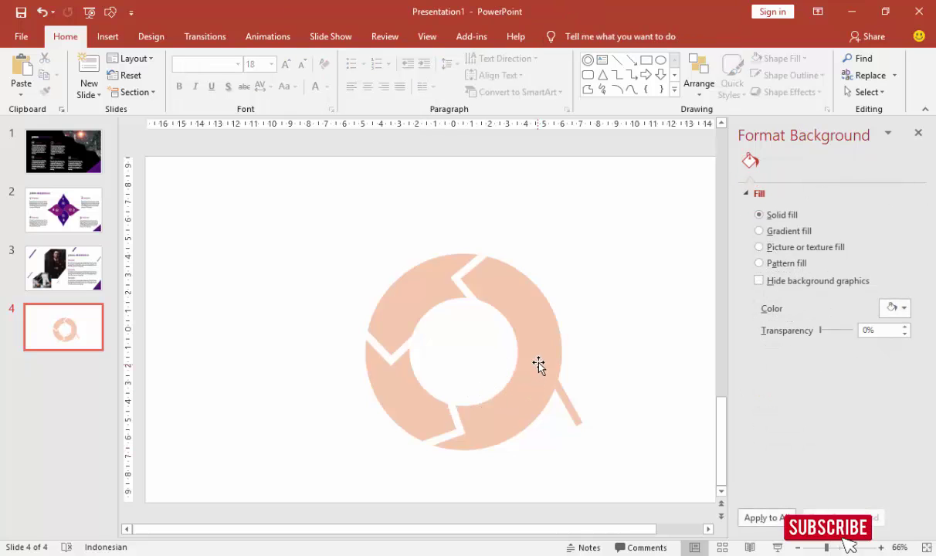
click(567, 400)
key(Delete)
click(506, 298)
key(Delete)
Step: Set the top-right ring arrow's gradient direction to a 135° angle
click(508, 317)
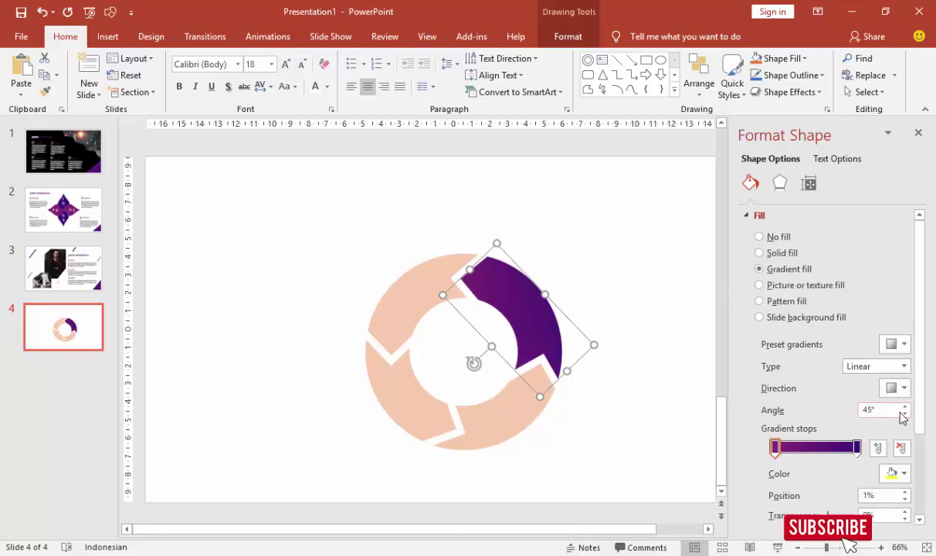
click(898, 389)
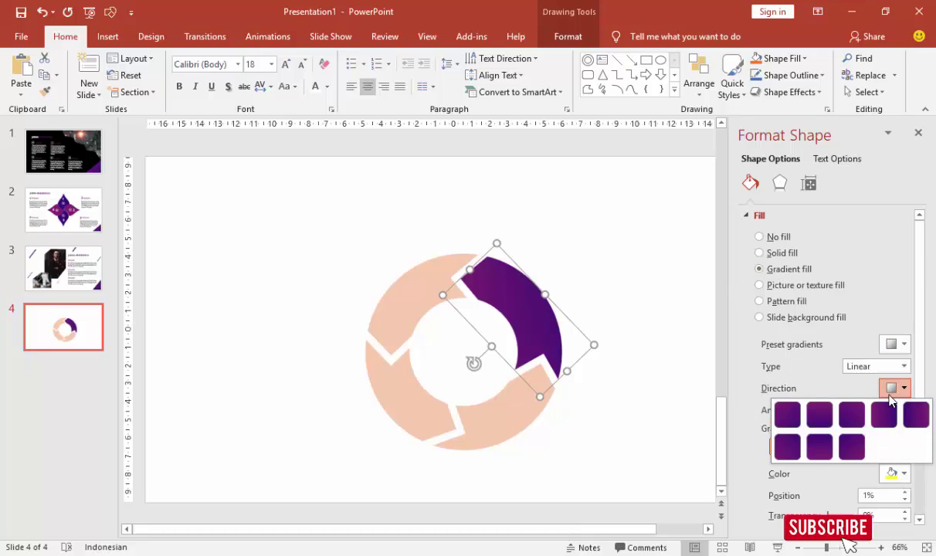
click(823, 458)
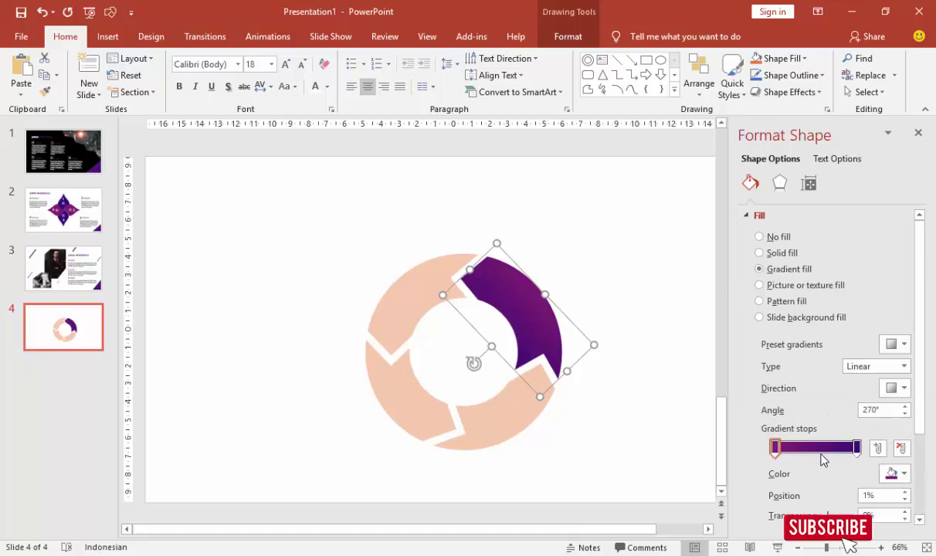
click(898, 389)
click(807, 395)
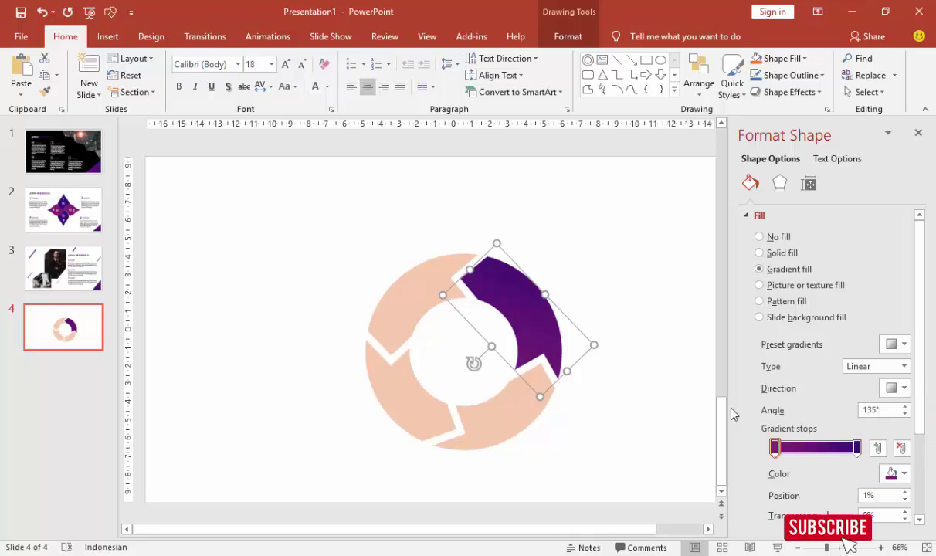
click(662, 408)
Step: Give the bottom-right arrow a gradient fill and lighten its first purple stop
click(528, 418)
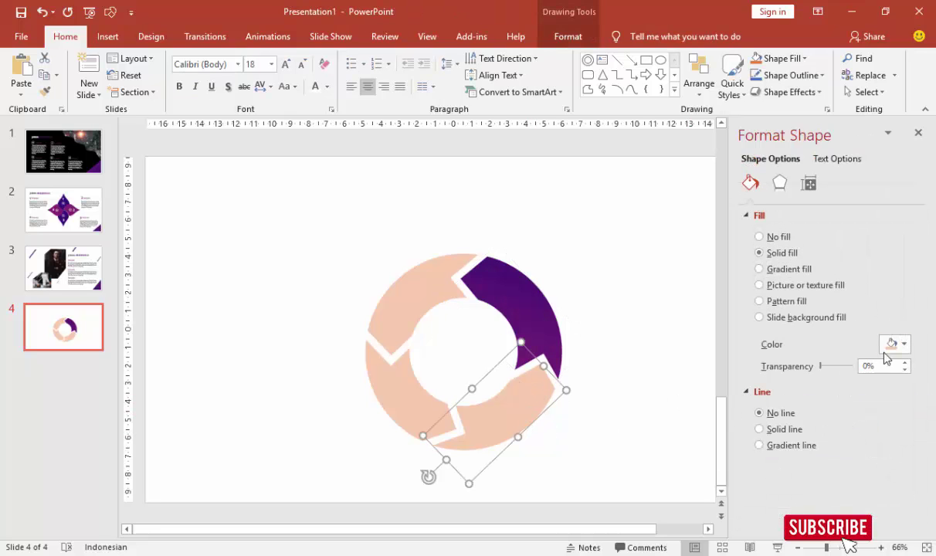
click(892, 343)
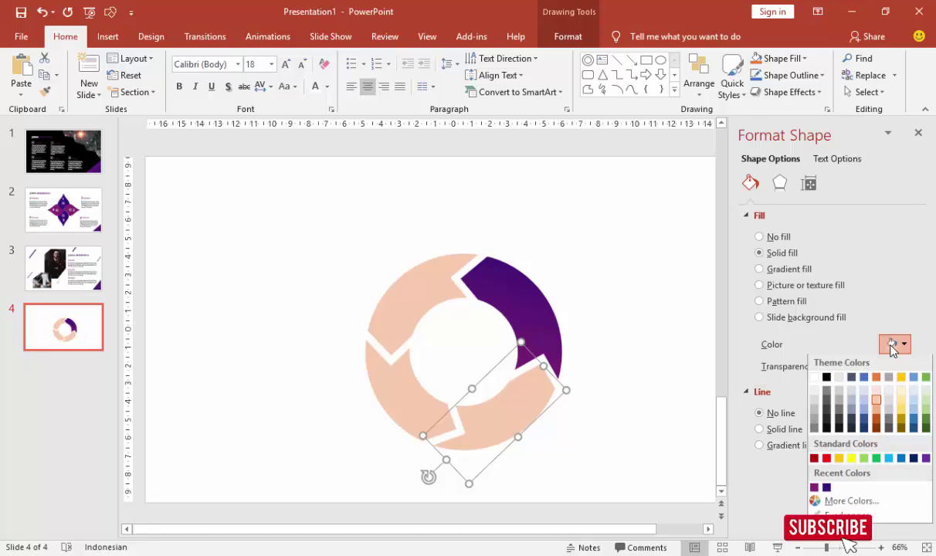
click(788, 269)
click(788, 269)
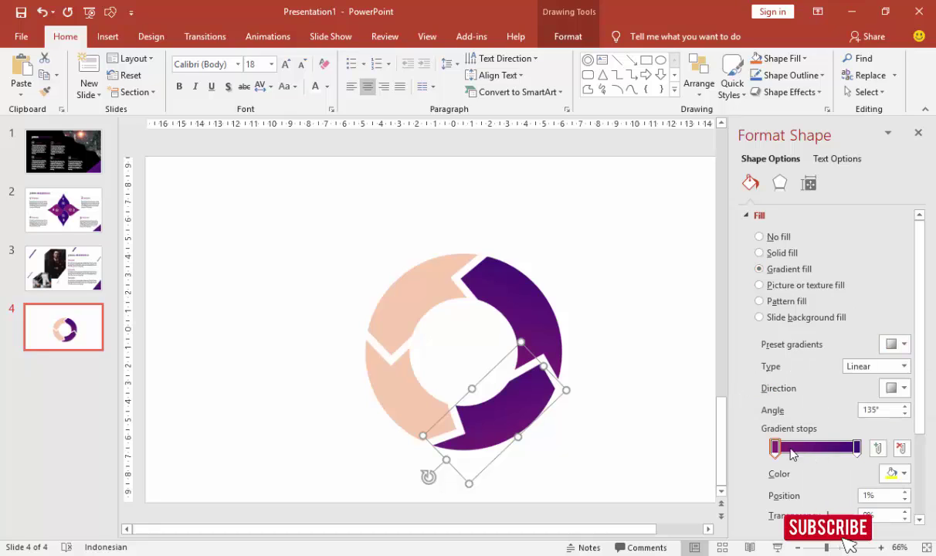
click(896, 473)
click(851, 441)
drag(510, 250, 511, 241)
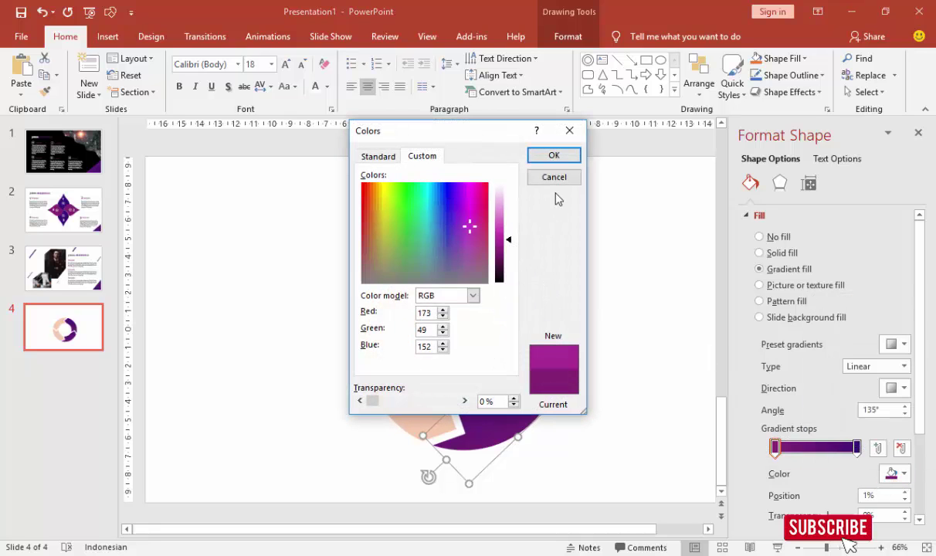
click(554, 155)
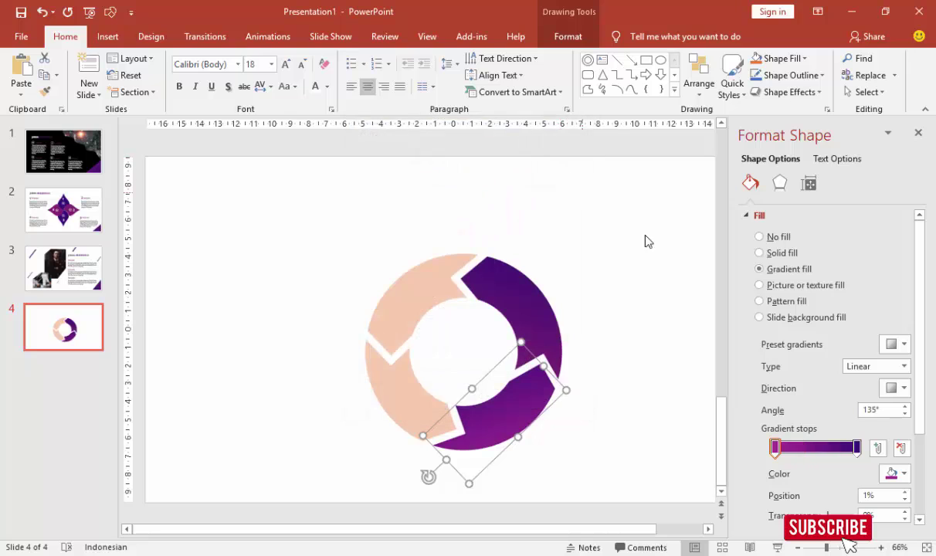
Step: Lighten the bottom-right arrow's dark purple end gradient stop
click(856, 448)
click(896, 473)
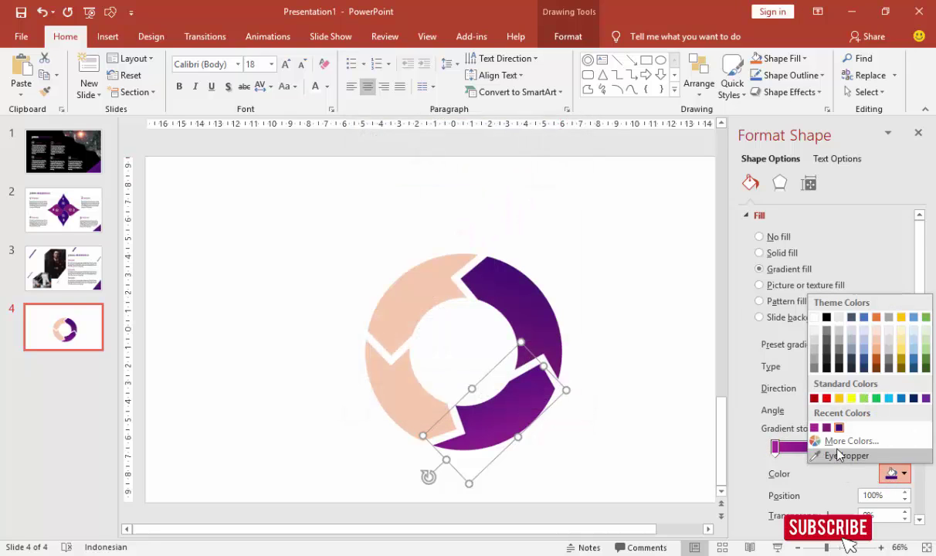
click(850, 441)
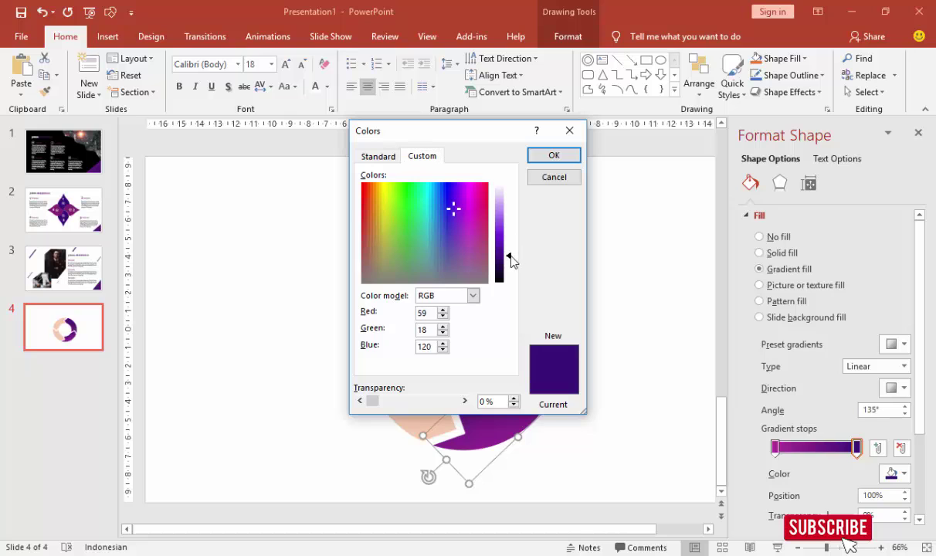
drag(510, 257, 510, 246)
click(554, 155)
click(638, 272)
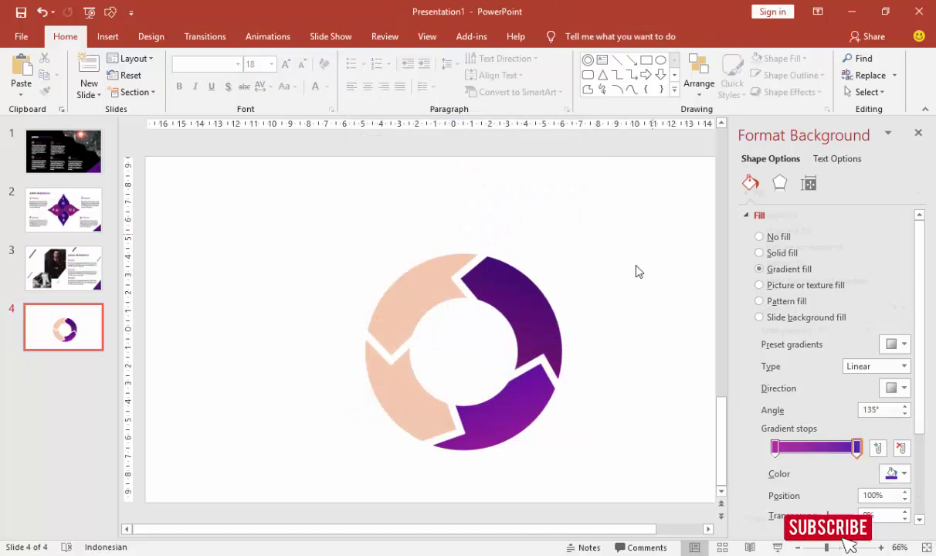
click(401, 382)
Step: Give the lower-left arrow a purple gradient with a lightened end stop and new start colour
click(759, 269)
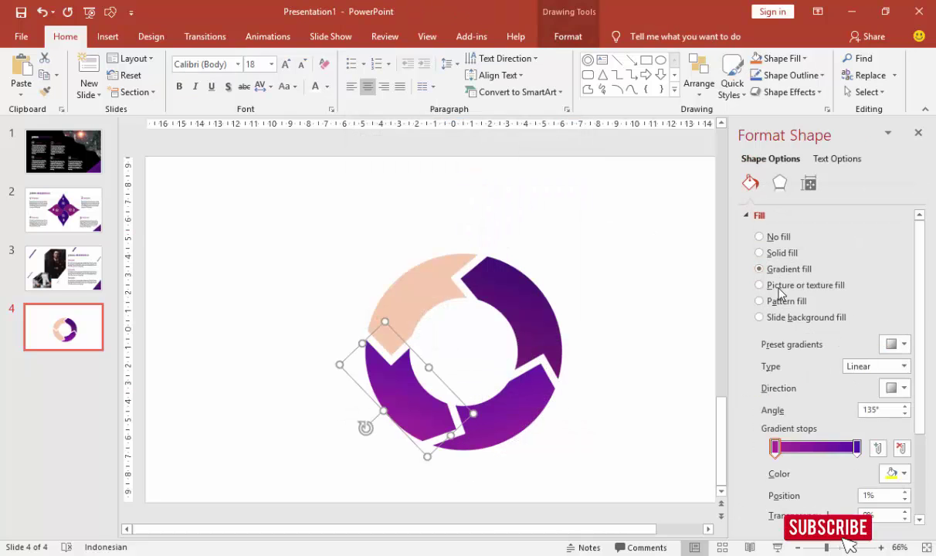
click(856, 448)
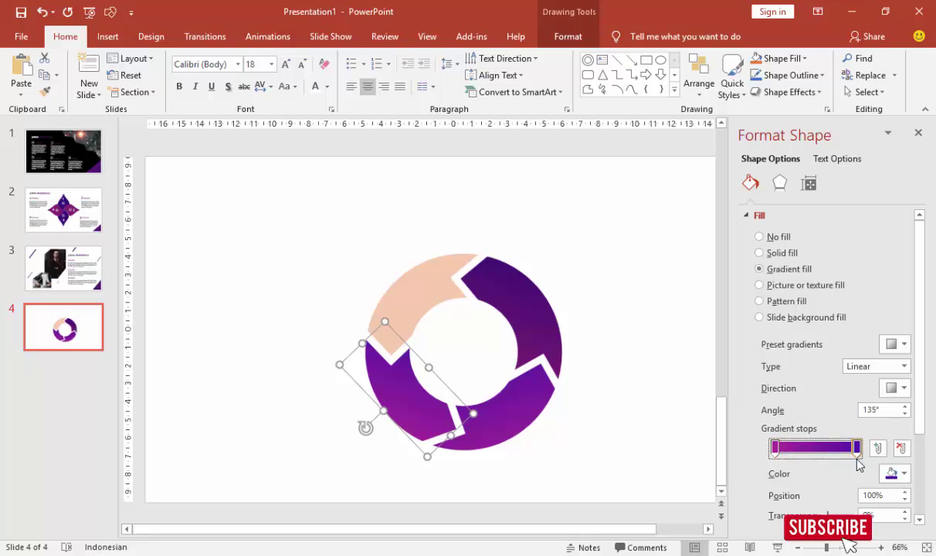
click(895, 475)
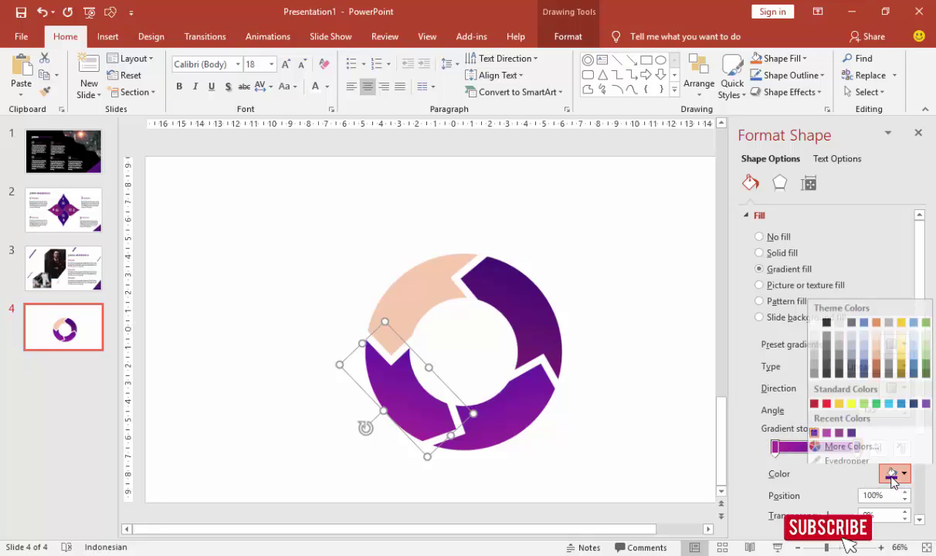
click(823, 442)
drag(507, 243, 508, 236)
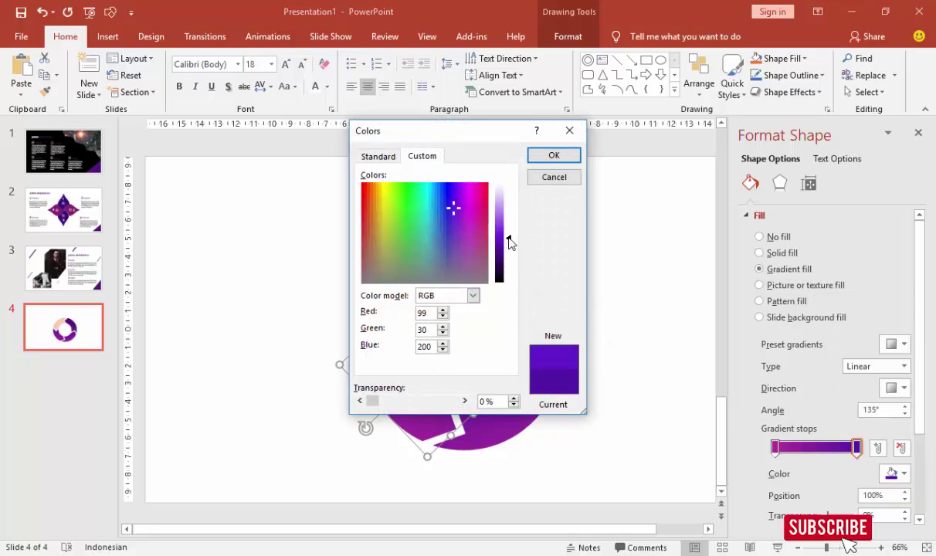
click(558, 159)
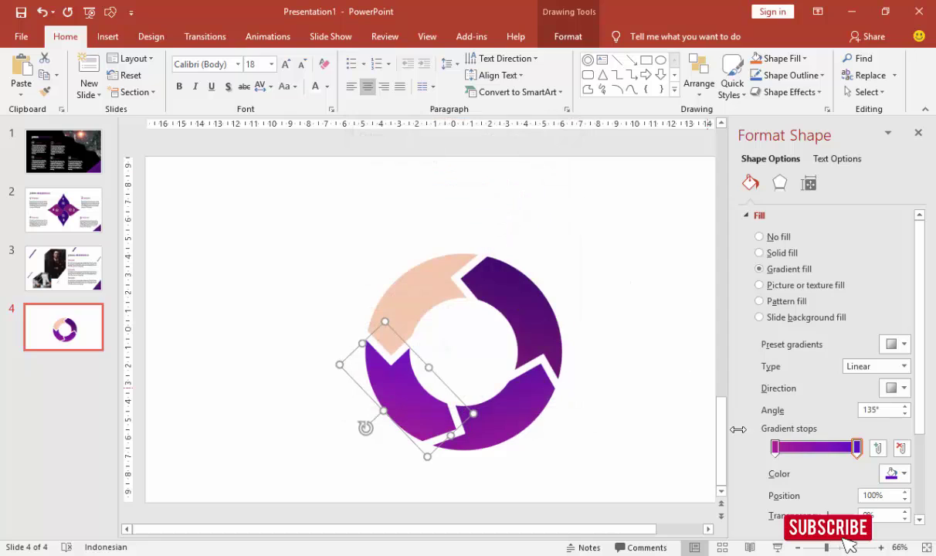
click(775, 453)
click(895, 474)
click(733, 424)
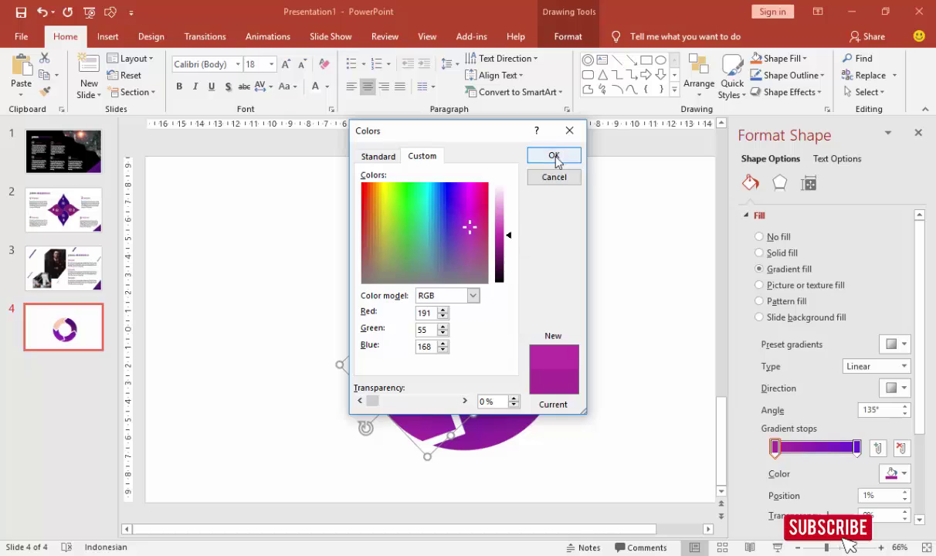
click(555, 157)
click(681, 247)
Step: Give the top-left arrow a magenta-to-violet gradient, lightening both its stops
click(418, 296)
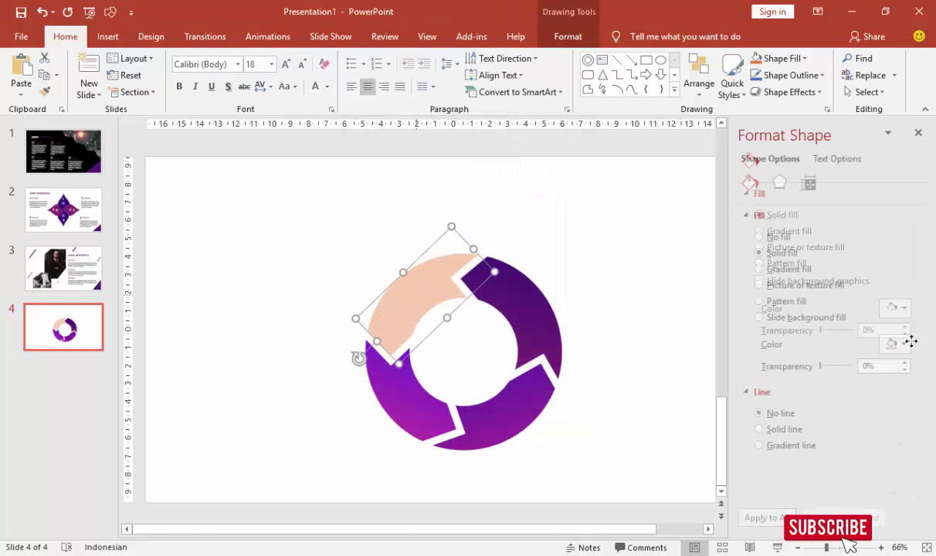
click(780, 270)
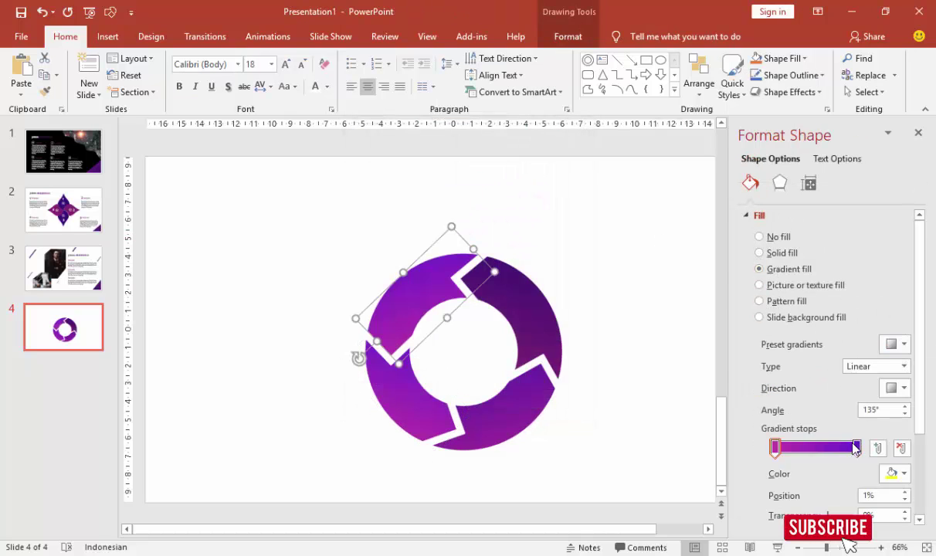
click(776, 447)
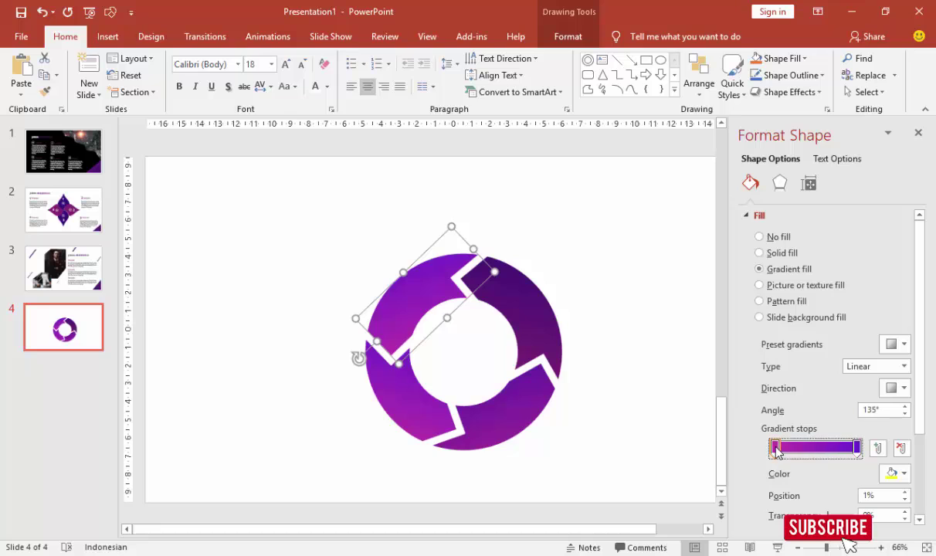
click(894, 475)
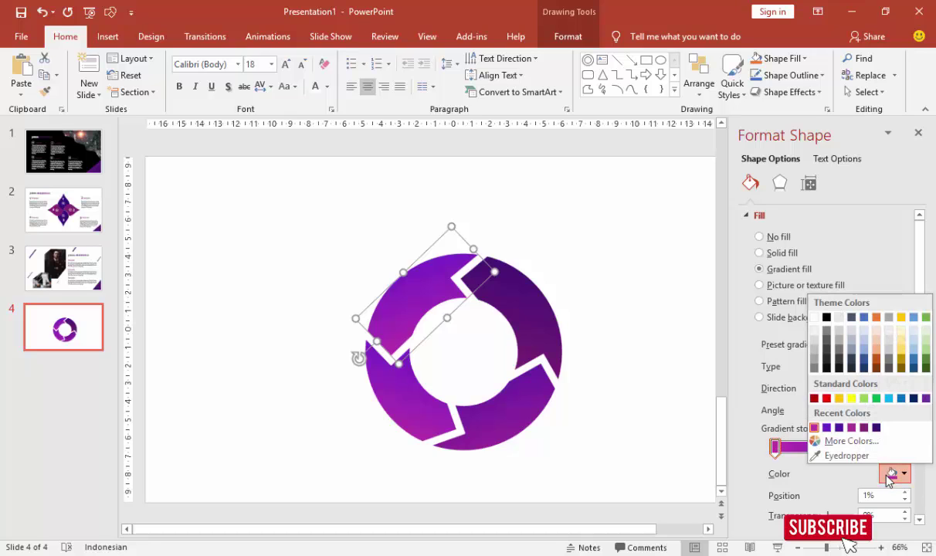
click(846, 441)
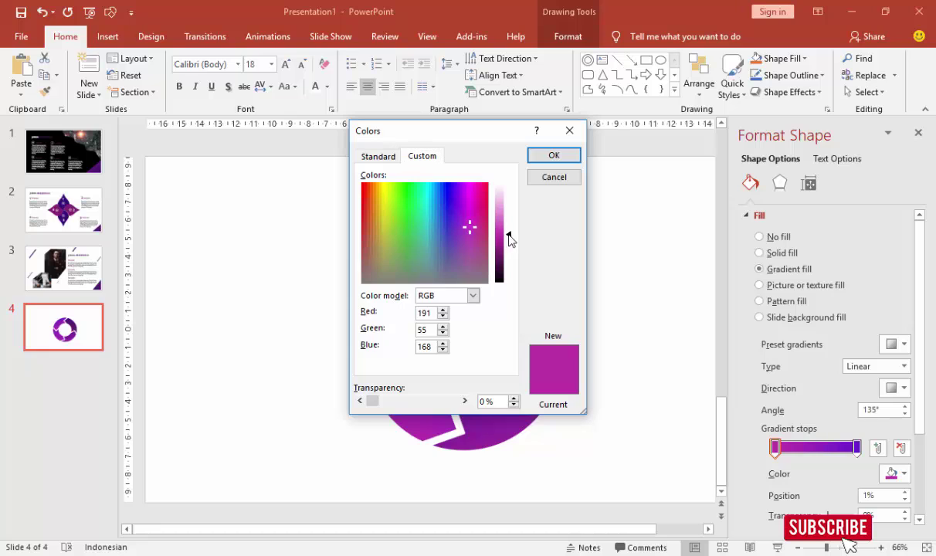
drag(506, 241, 508, 217)
click(550, 156)
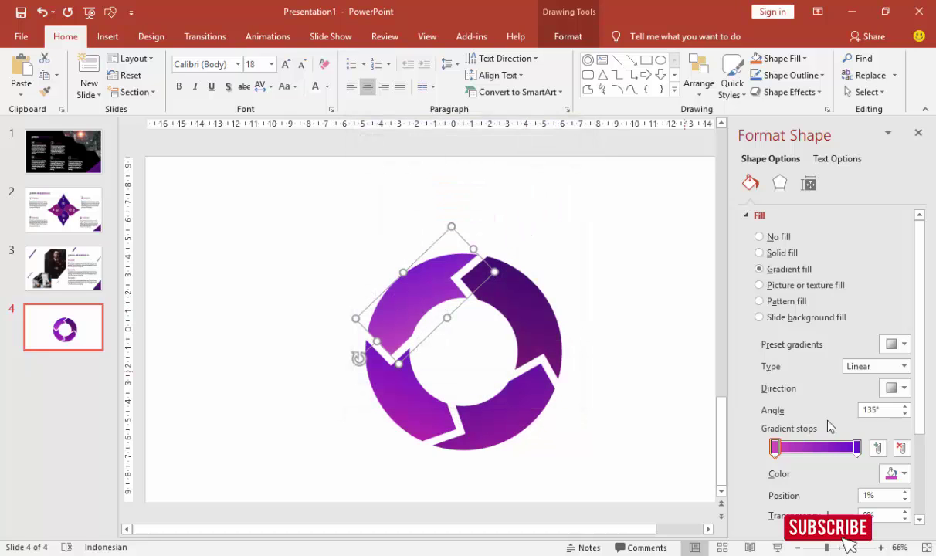
click(894, 474)
click(858, 450)
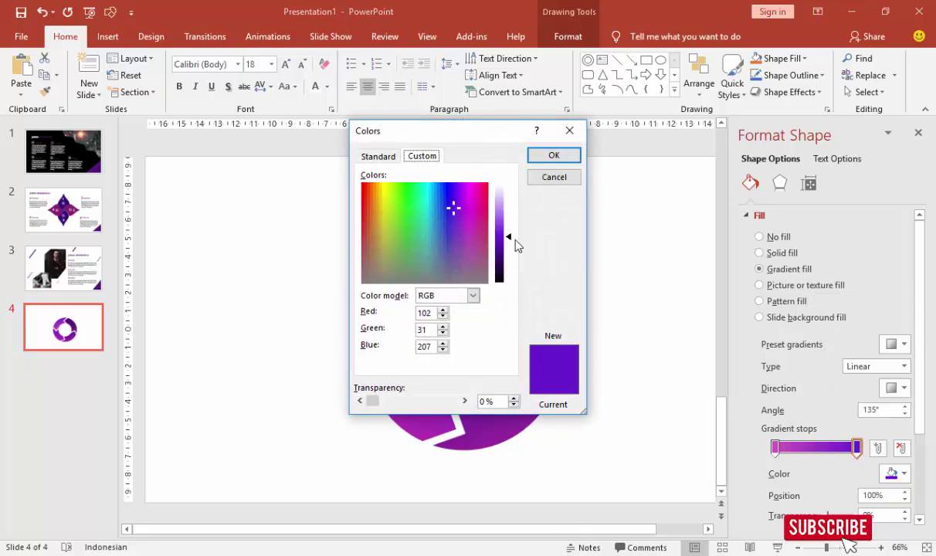
drag(516, 244, 516, 238)
click(554, 156)
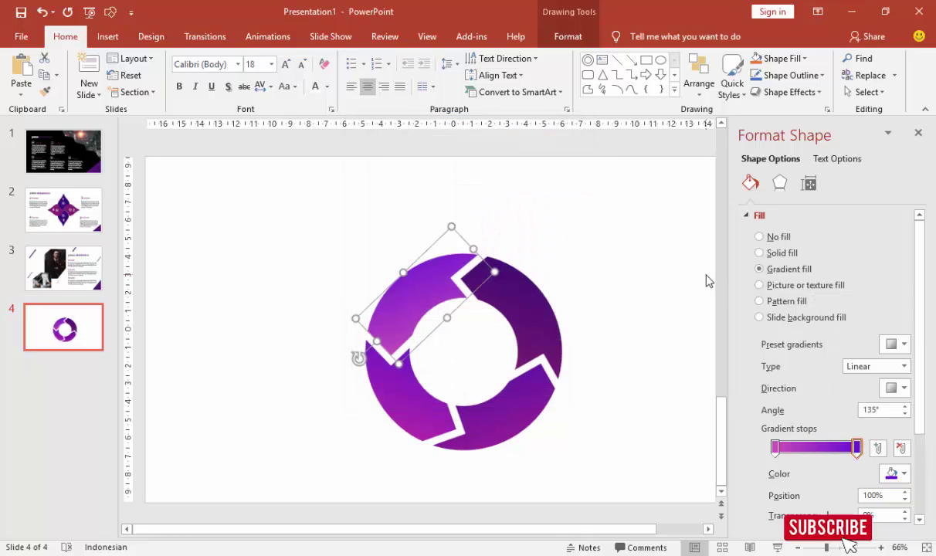
click(644, 290)
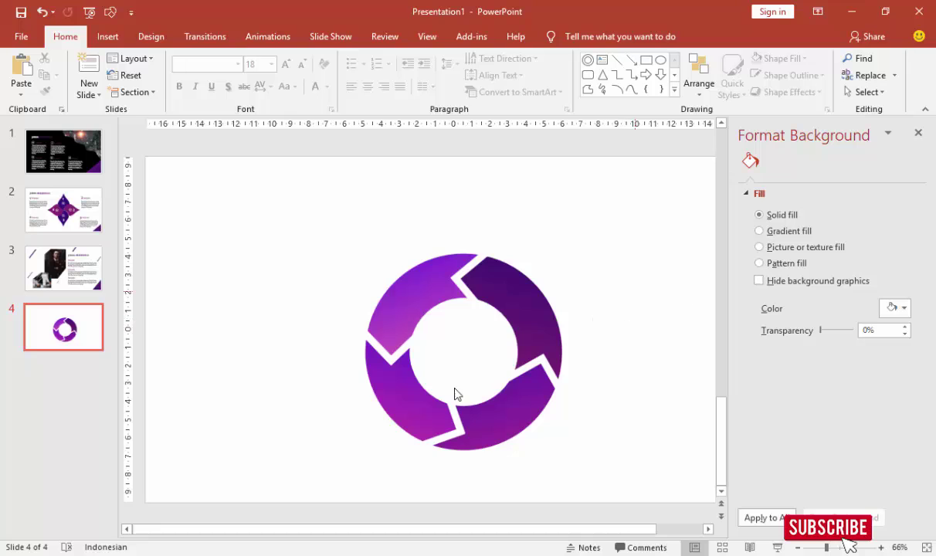
Step: Copy slide 3's purple corner triangle onto slide 4 and make it wider and flatter
scroll(611, 394, down, 1)
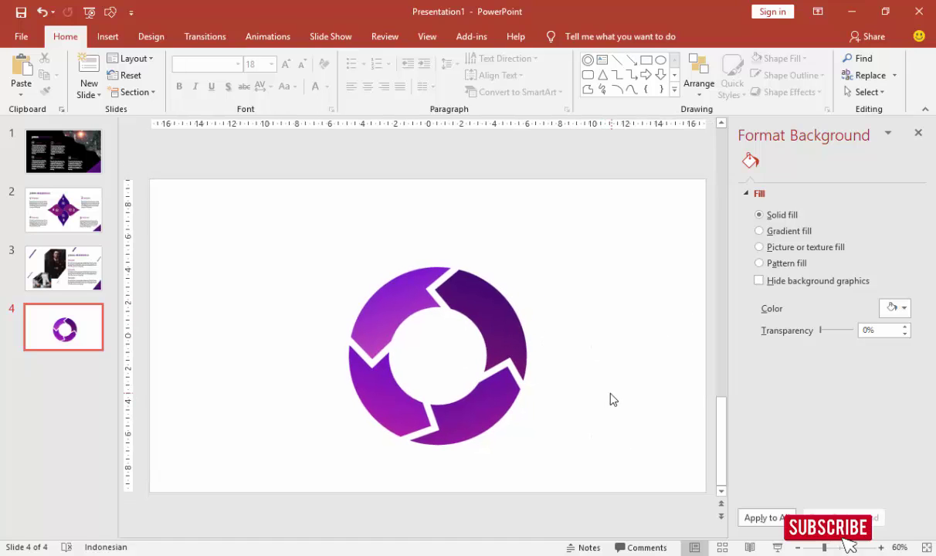
click(64, 268)
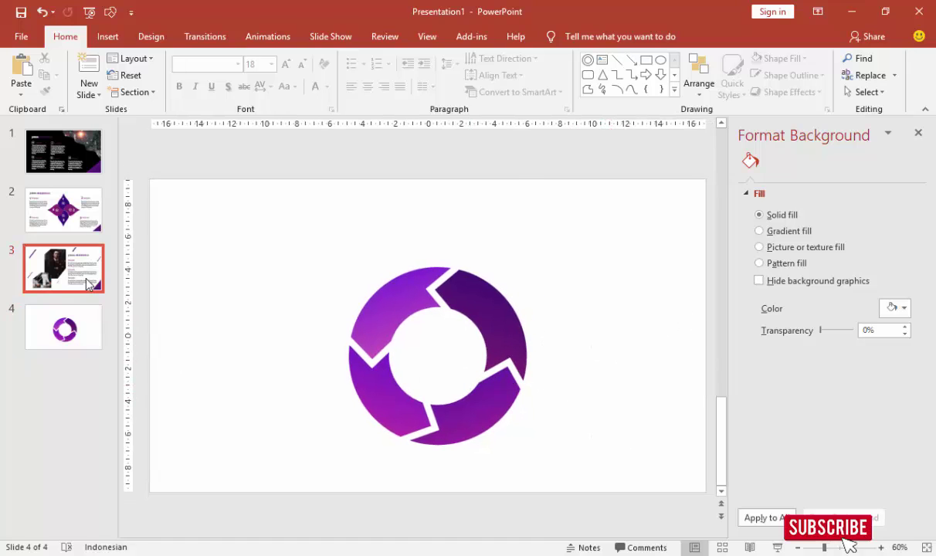
click(680, 467)
key(ctrl+c)
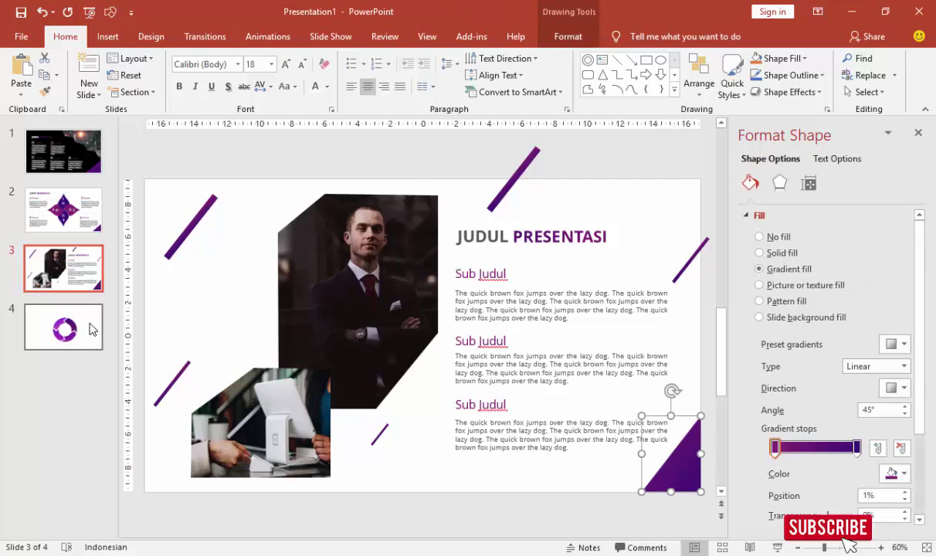
click(88, 329)
key(ctrl+v)
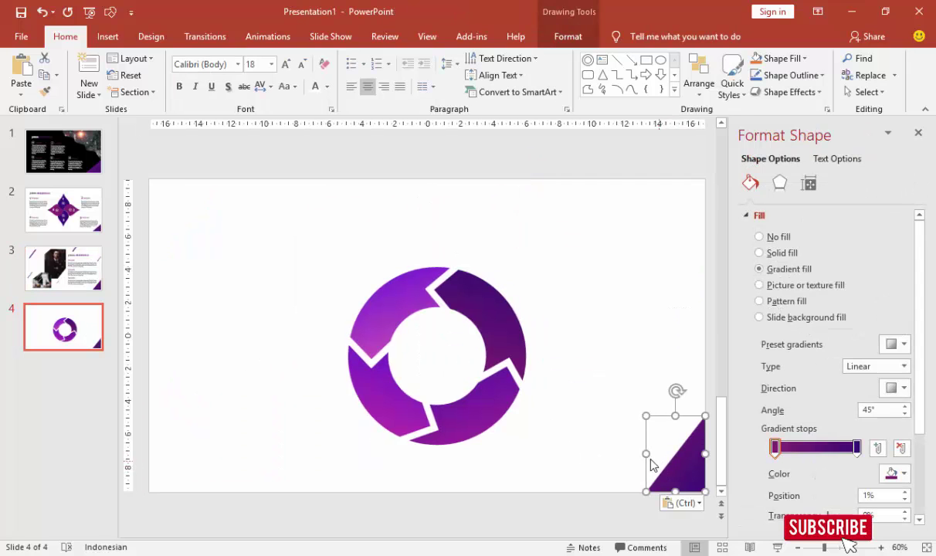
drag(646, 454, 607, 452)
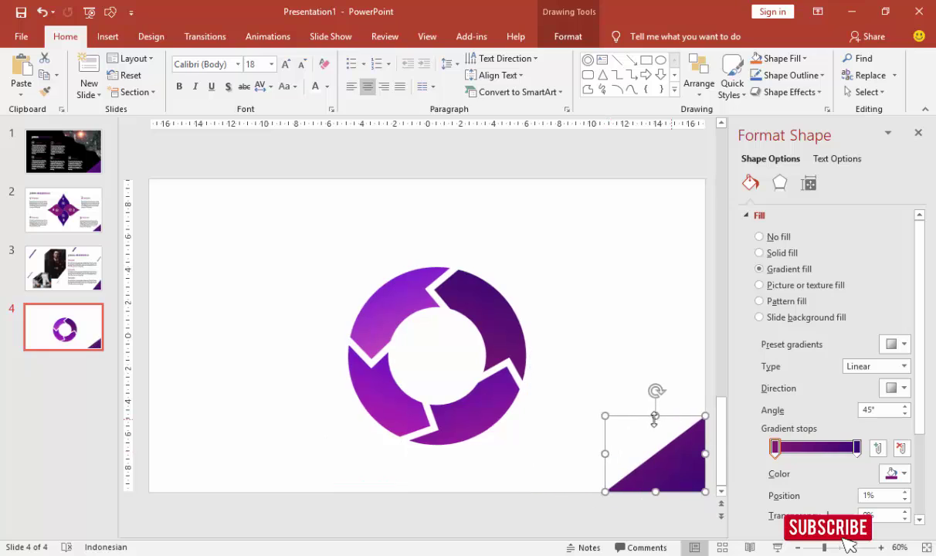
drag(655, 415, 656, 430)
click(649, 342)
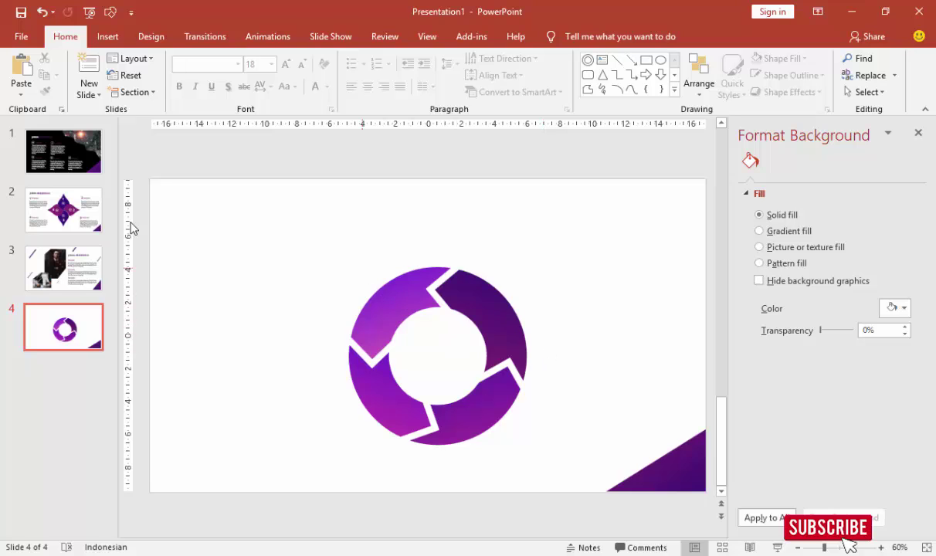
Step: Select the four petal icons on slide 2
click(77, 209)
click(430, 286)
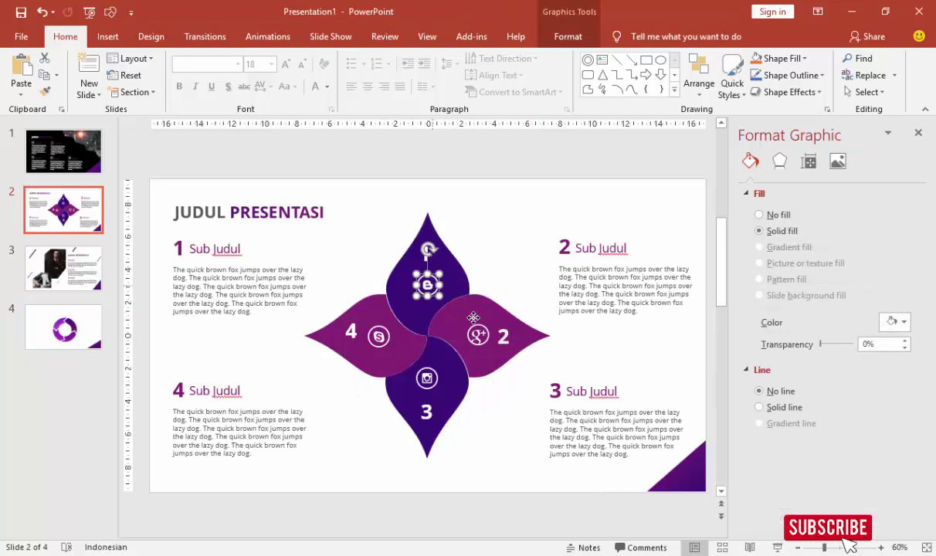
shift+click(476, 337)
shift+click(380, 336)
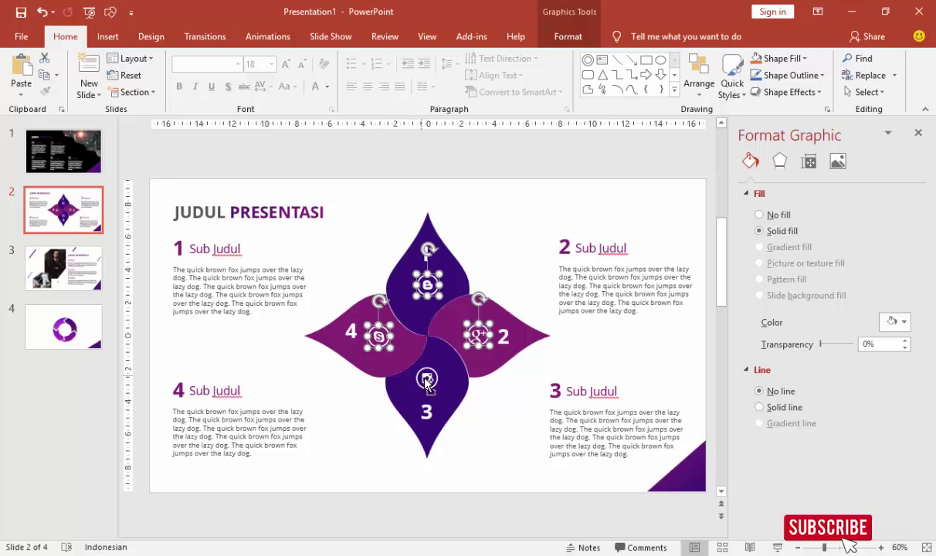
Step: Paste the four white social icons onto slide 4, placing one on each arrow segment
click(89, 319)
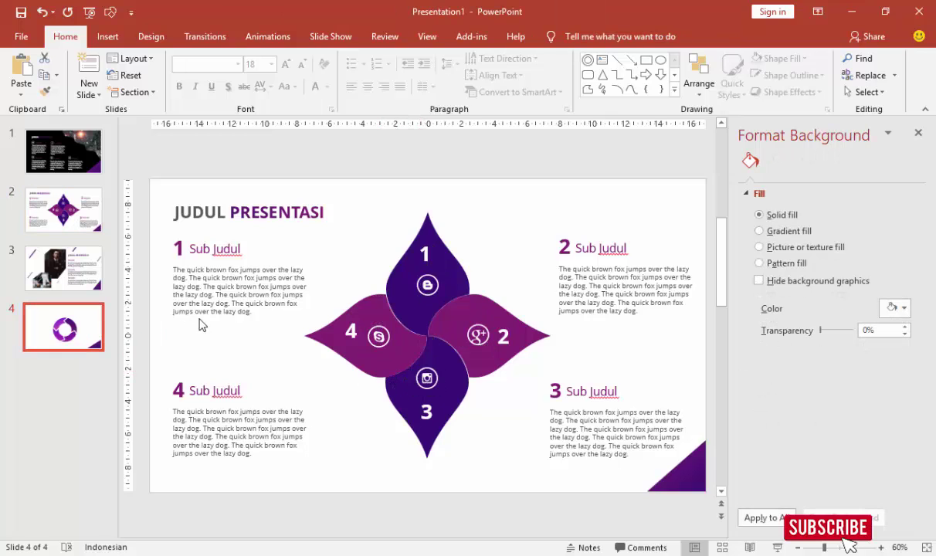
key(ctrl+v)
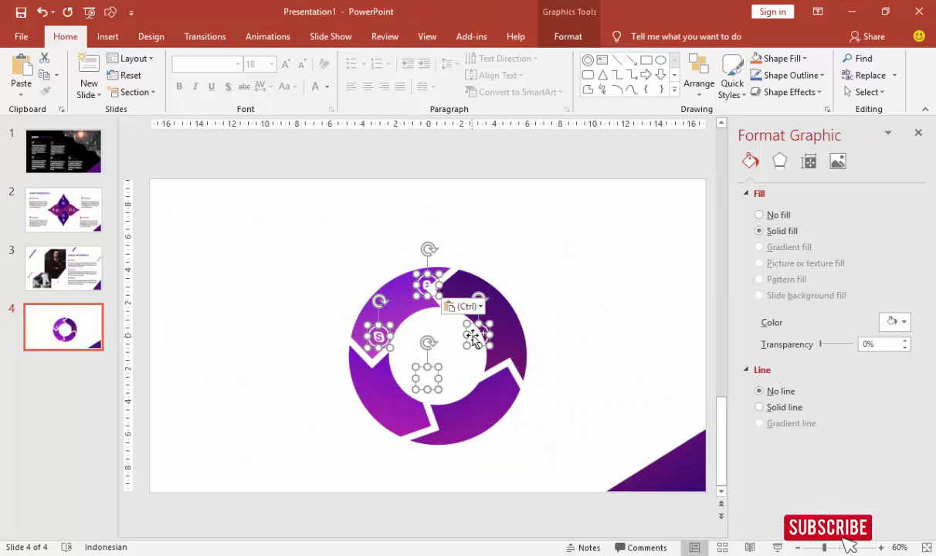
drag(485, 332, 490, 314)
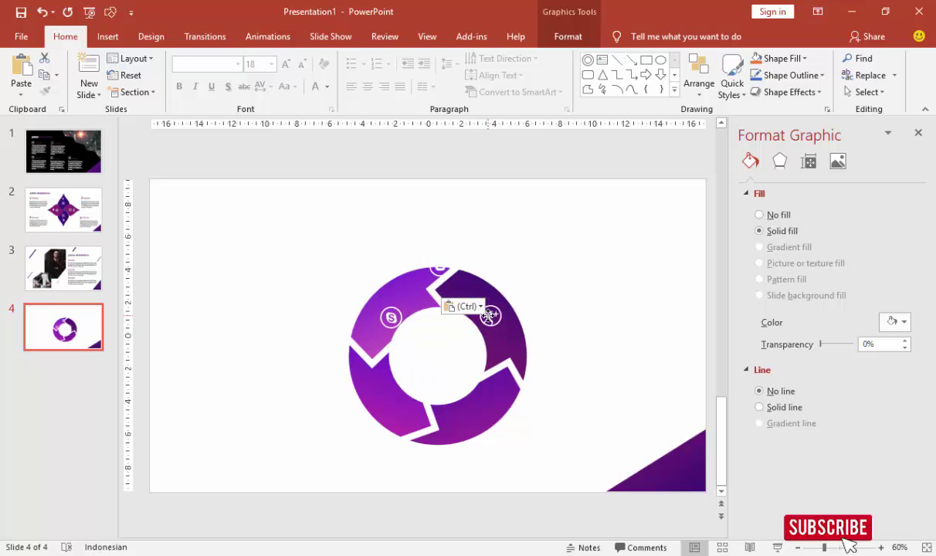
click(562, 346)
click(440, 357)
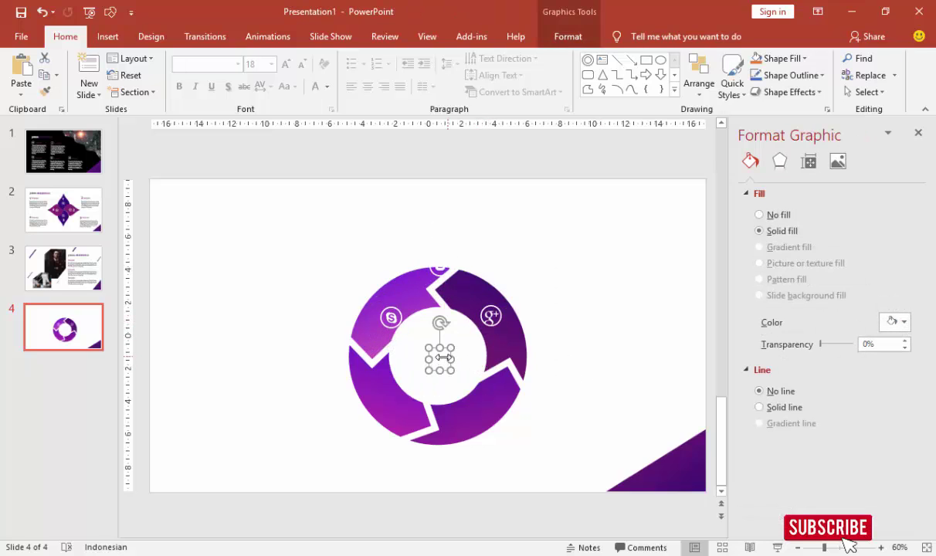
drag(440, 357, 476, 411)
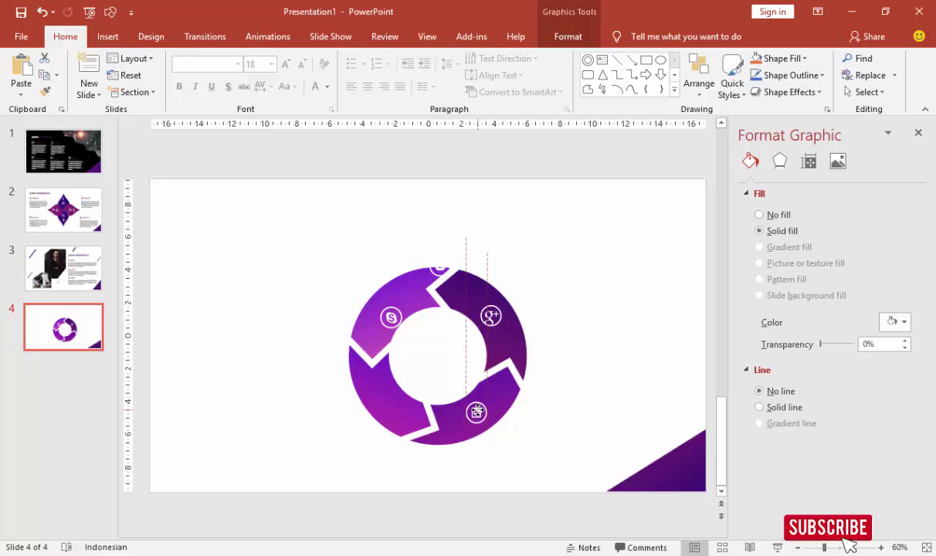
click(437, 267)
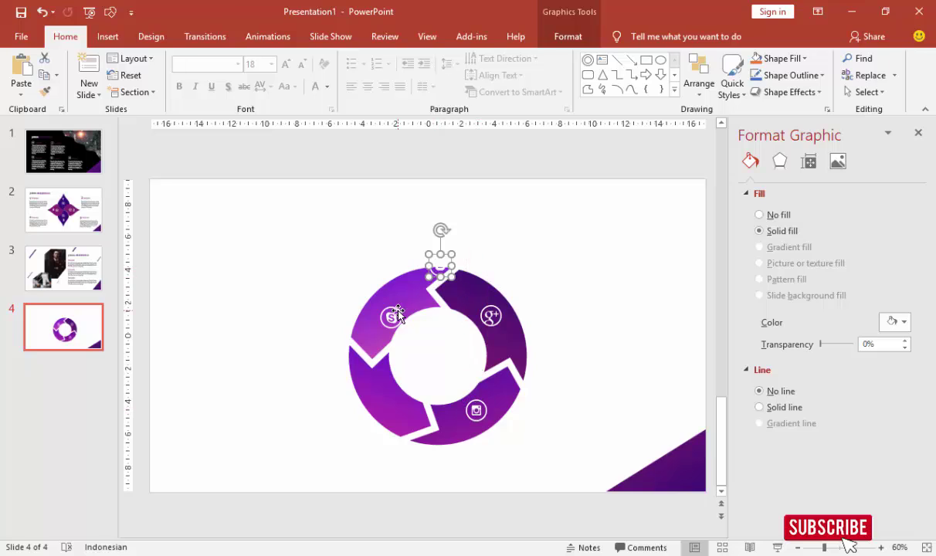
drag(398, 315, 391, 397)
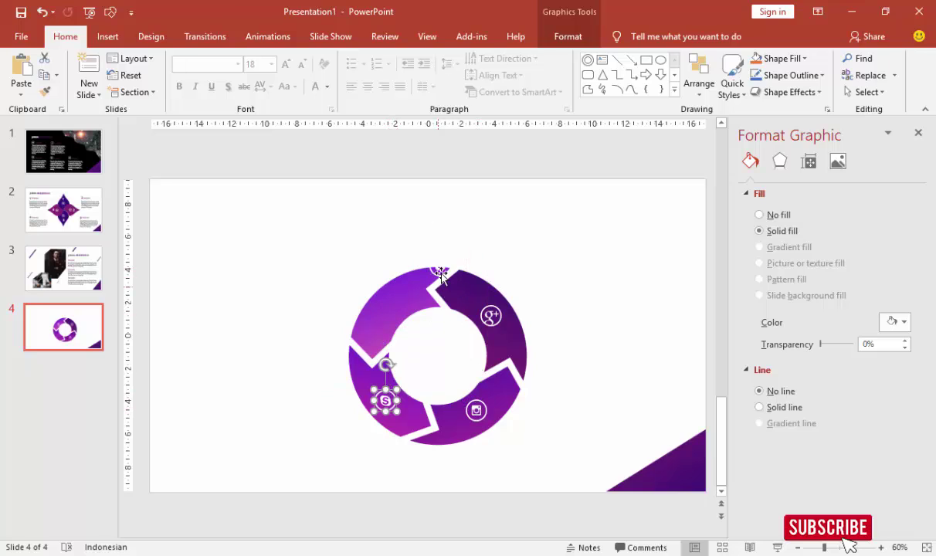
drag(440, 272, 395, 308)
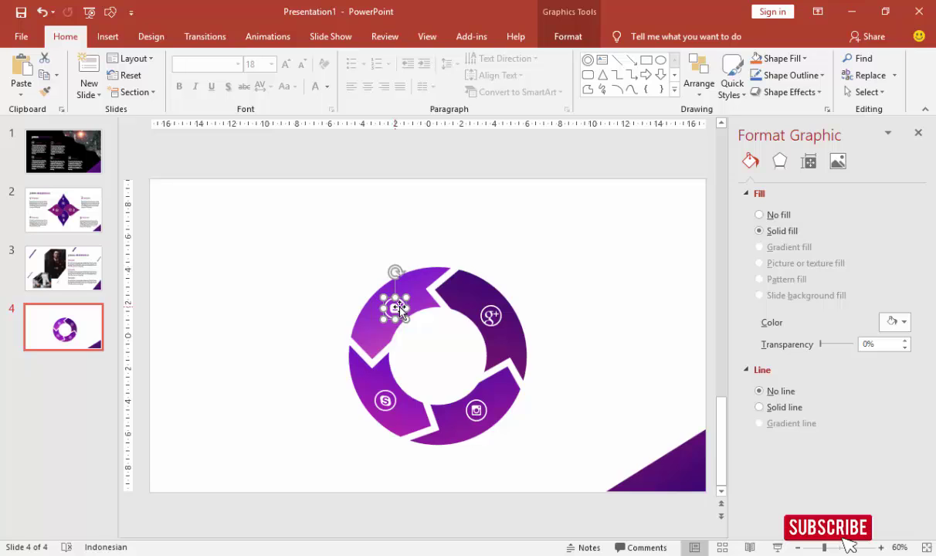
drag(293, 225, 532, 452)
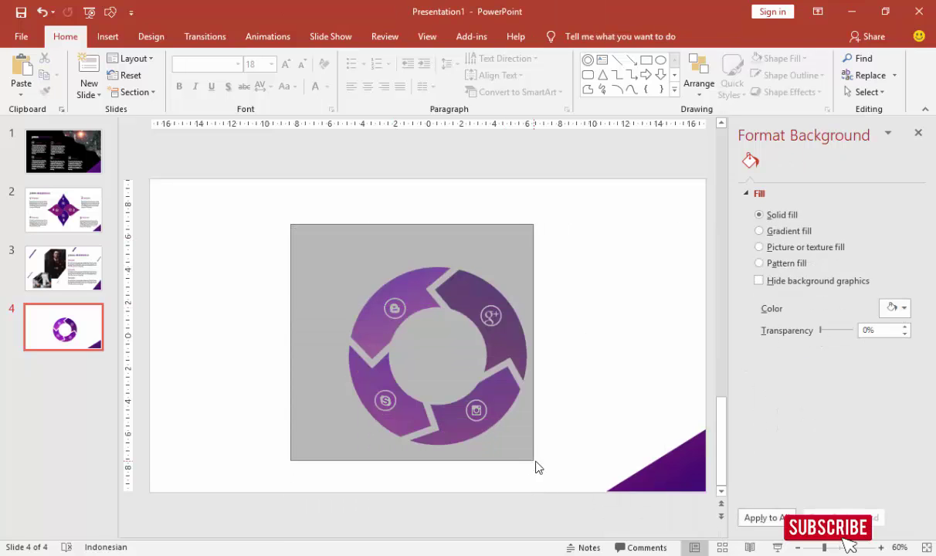
Step: Move the whole cycle graphic up and to the right on slide 4
click(563, 329)
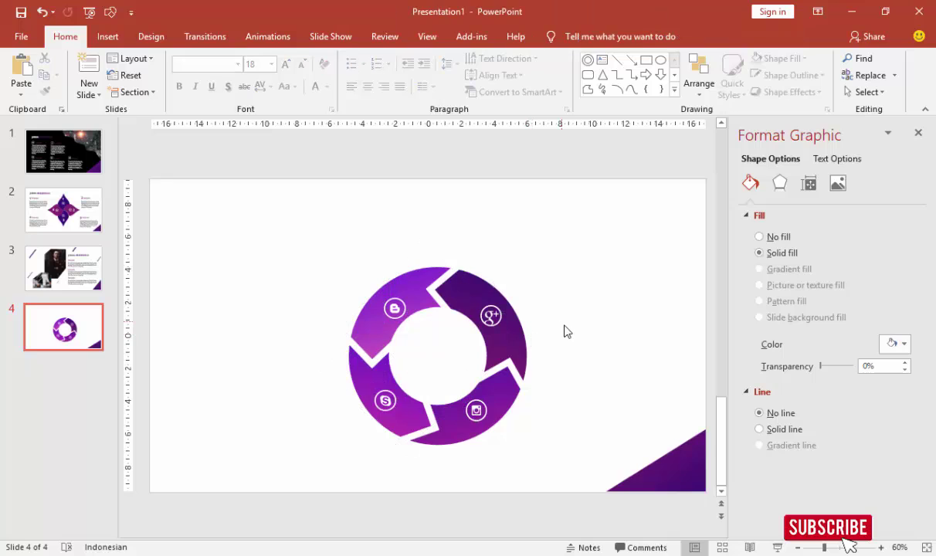
drag(213, 187, 603, 477)
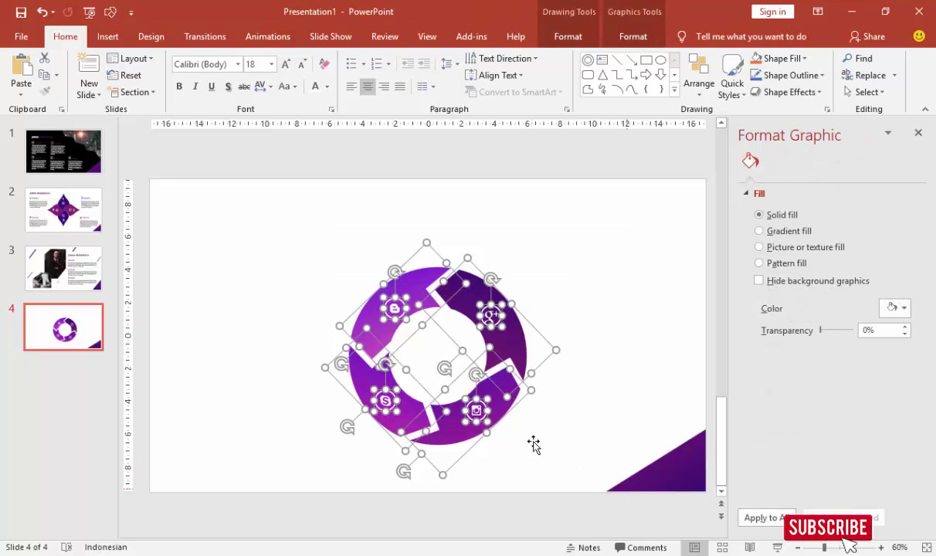
drag(520, 345, 614, 296)
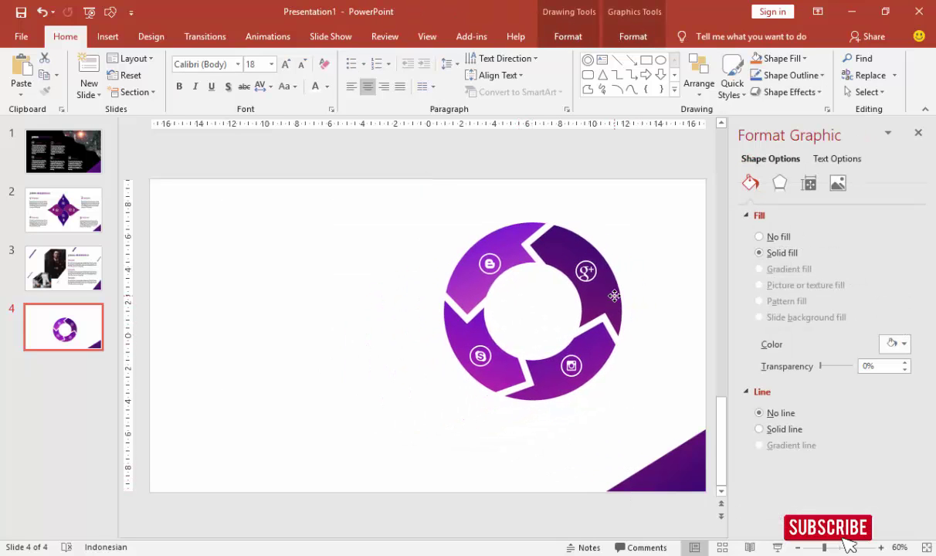
drag(614, 298, 614, 309)
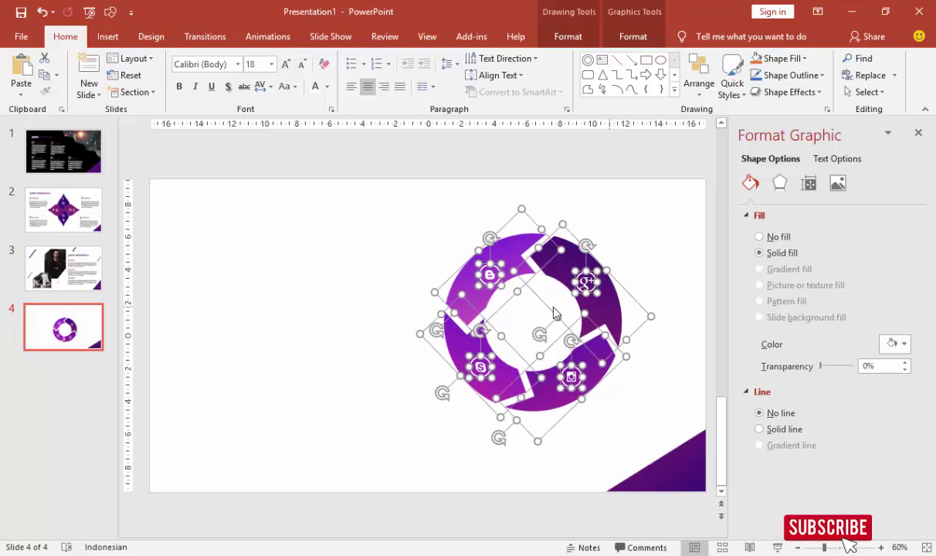
click(264, 266)
click(79, 241)
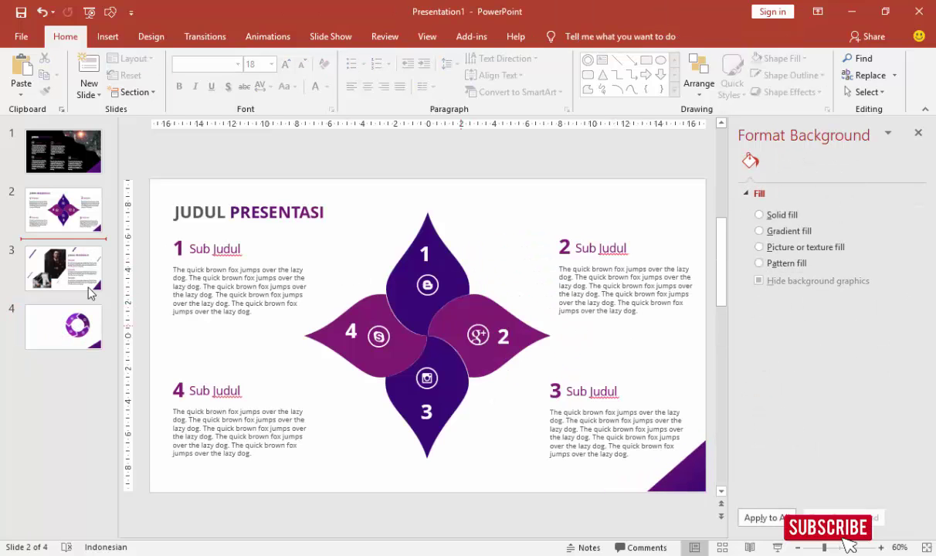
Step: Paste two copies of slide 3's purple diagonal line onto slide 4, one moved to the top
click(46, 260)
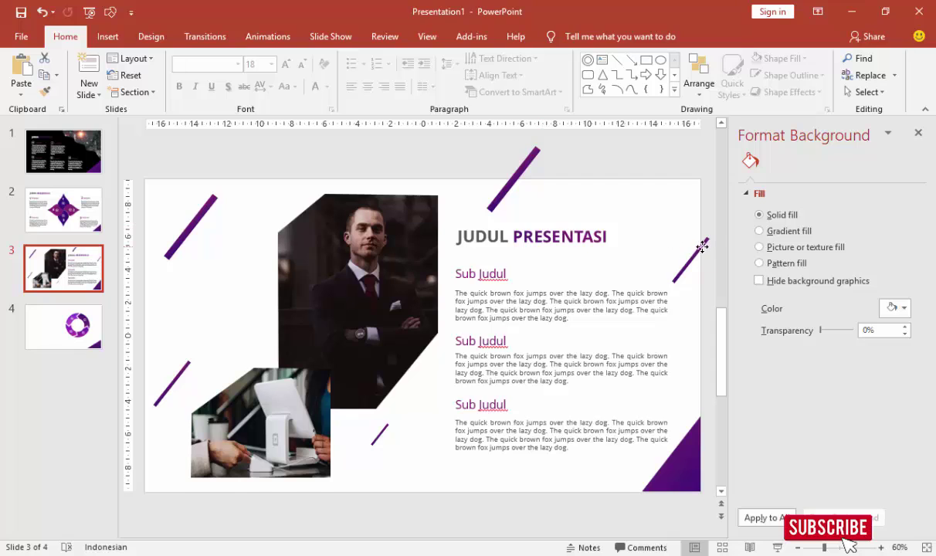
click(702, 247)
click(86, 303)
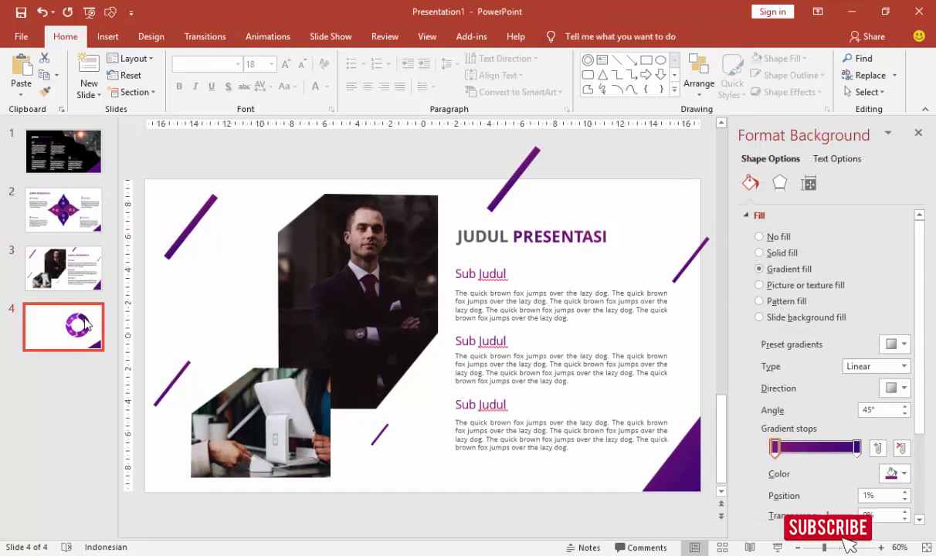
key(ctrl+v)
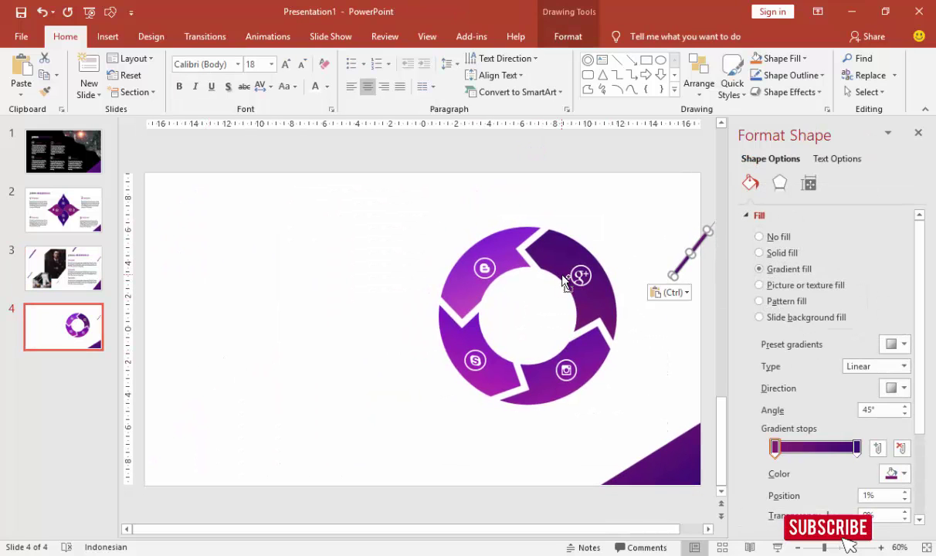
key(ctrl+v)
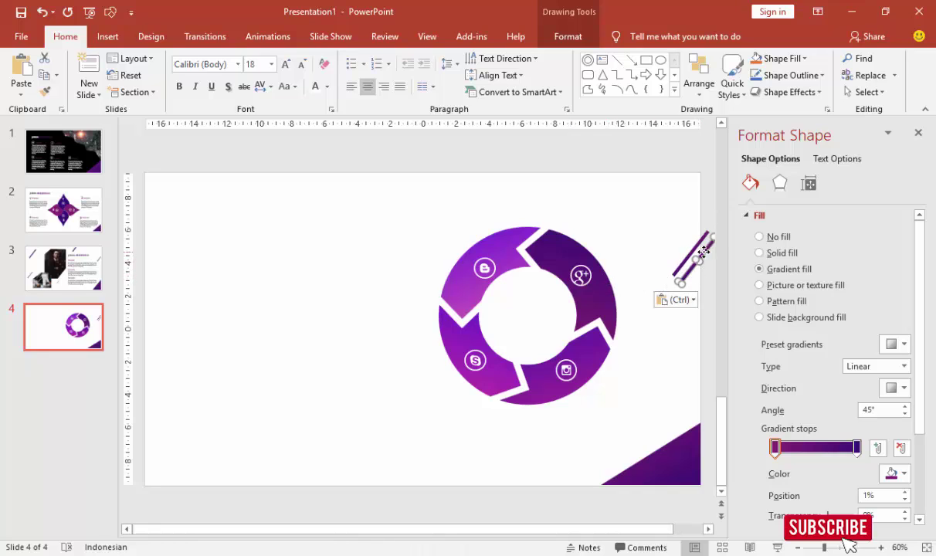
drag(704, 253, 604, 159)
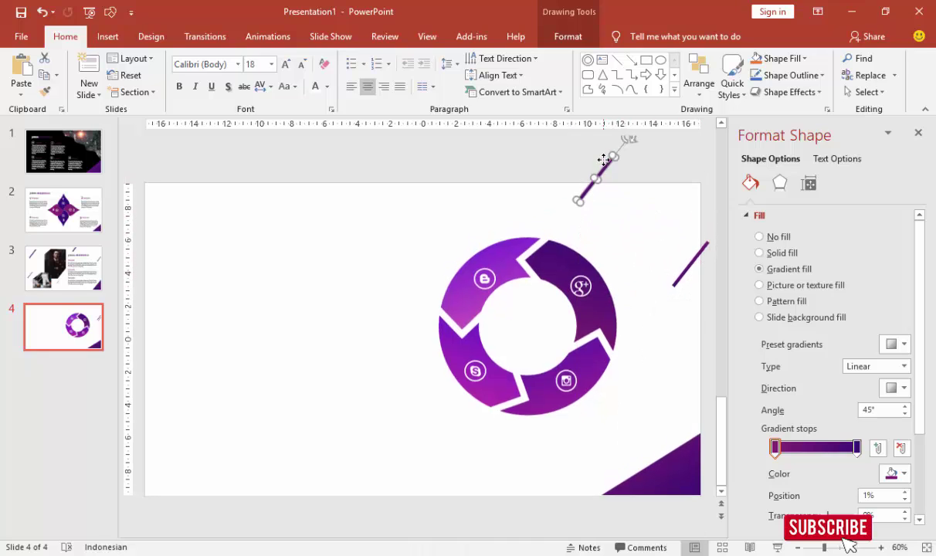
click(346, 261)
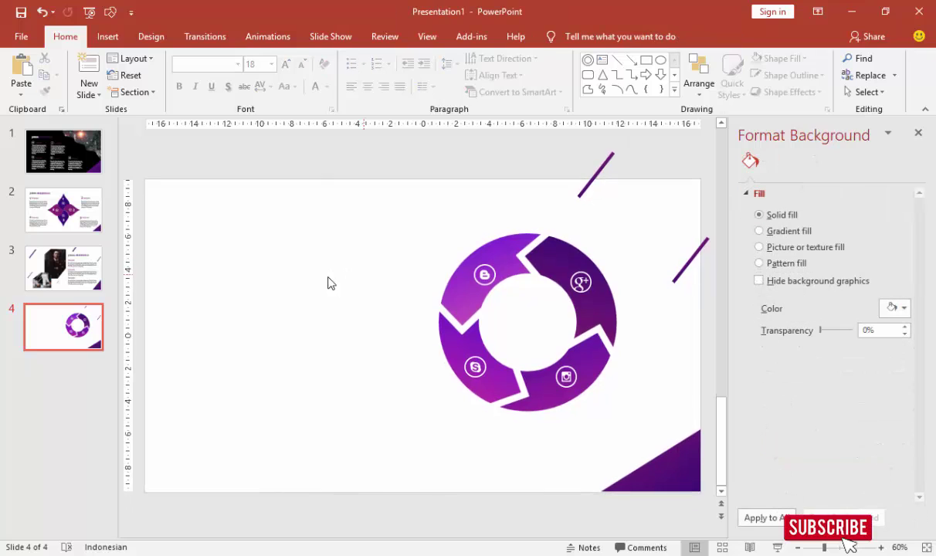
click(77, 267)
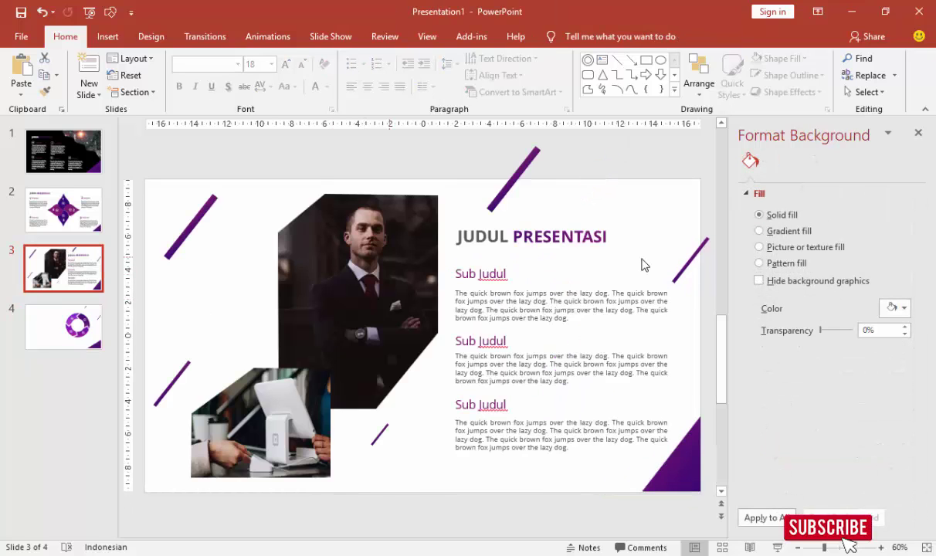
Step: Paste slide 3's JUDUL PRESENTASI title and Sub Judul block at slide 4's upper-left, narrowing the body text
click(566, 230)
shift+click(502, 272)
shift+click(490, 293)
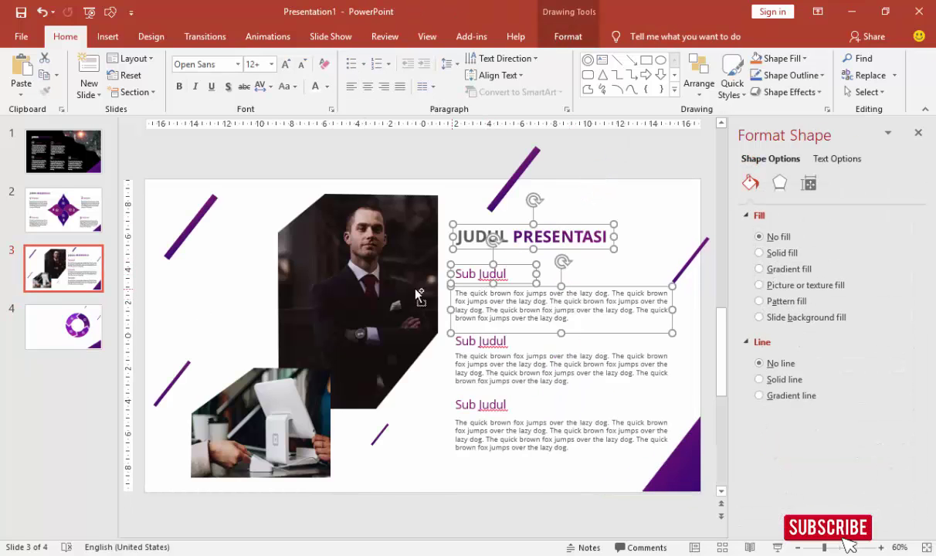
click(31, 334)
key(ctrl+v)
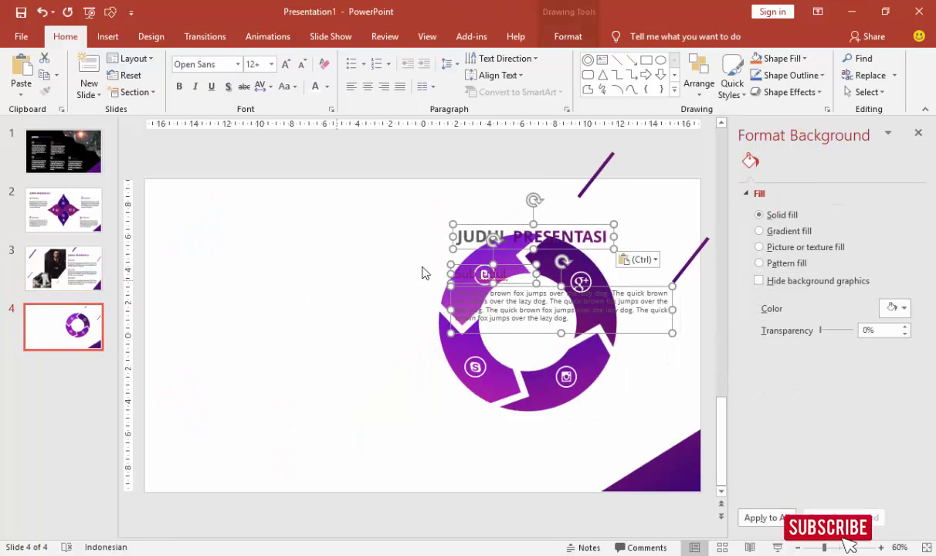
drag(482, 226, 200, 209)
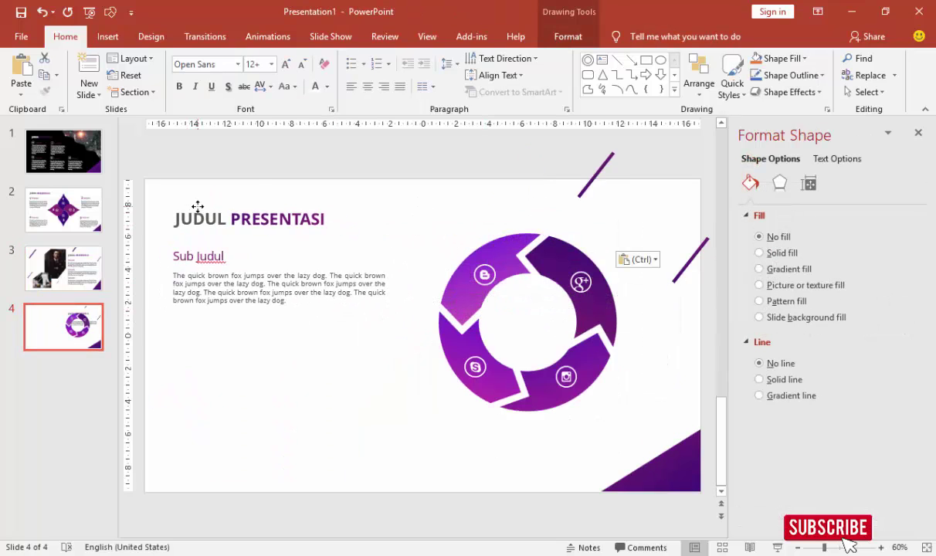
click(418, 223)
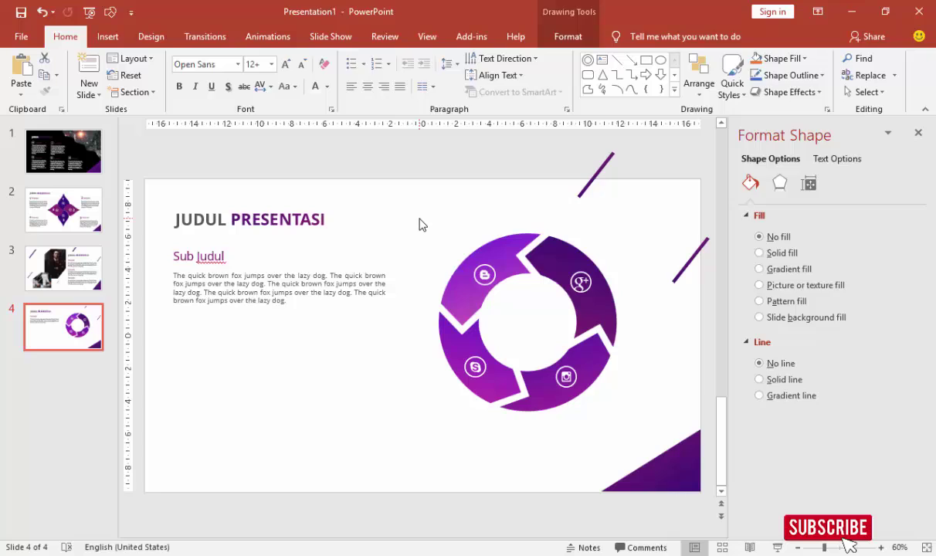
click(217, 255)
click(298, 301)
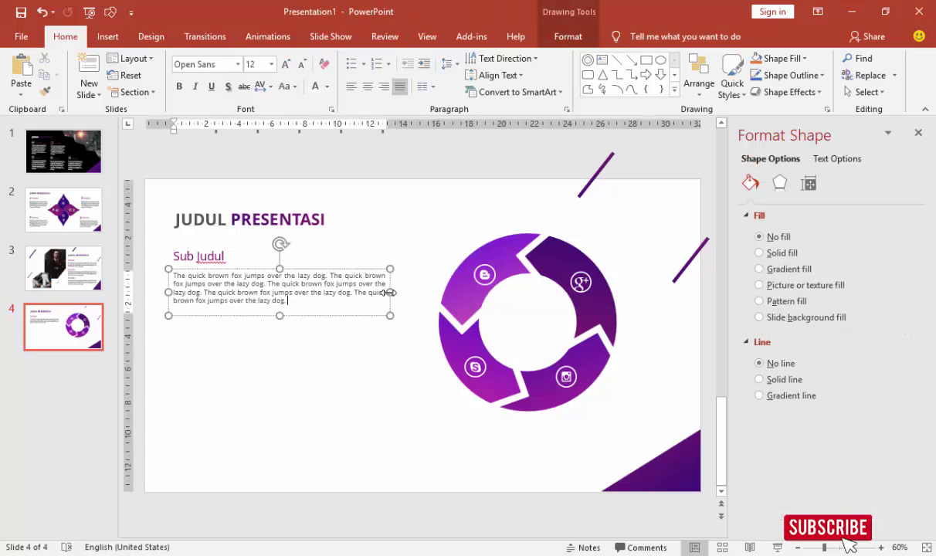
drag(388, 292, 350, 289)
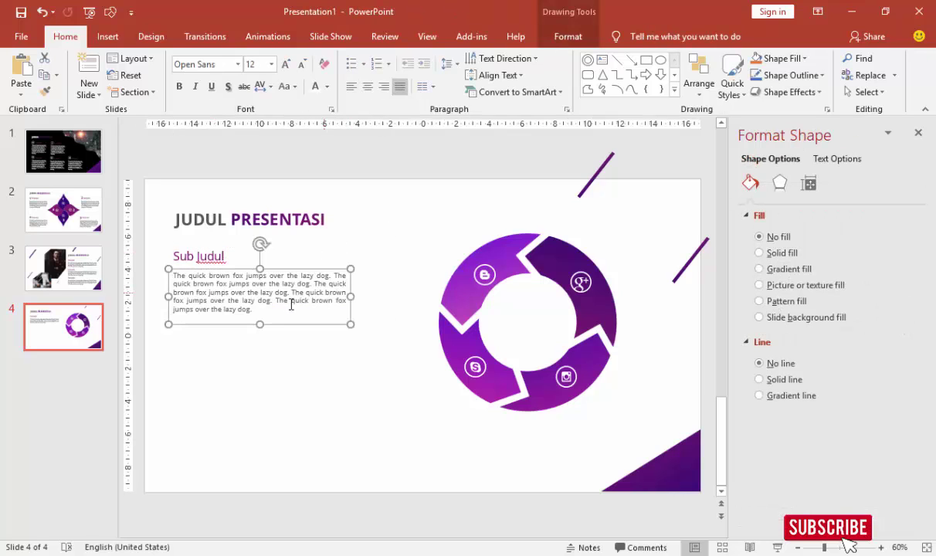
Step: Duplicate the Sub Judul block into four, placing the fourth below the cycle graphic
click(207, 257)
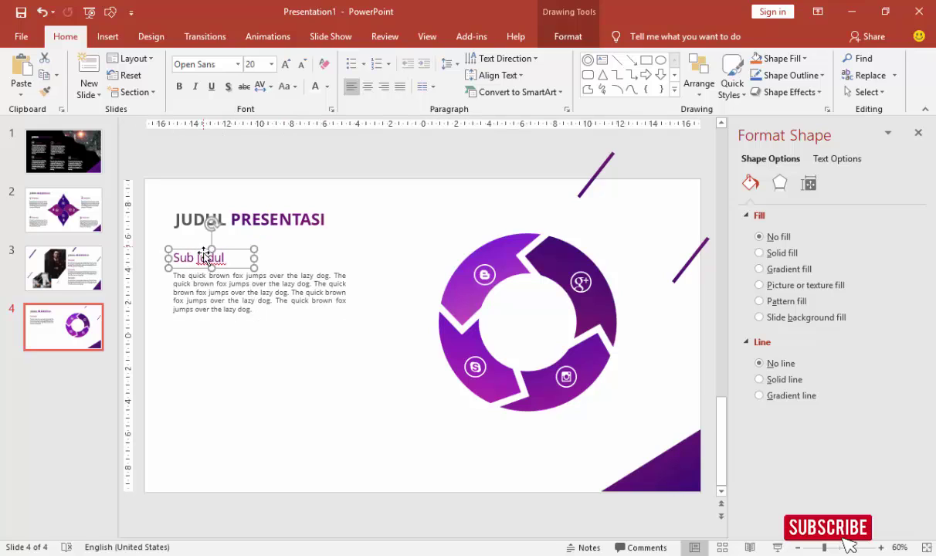
shift+click(207, 276)
key(ctrl+d)
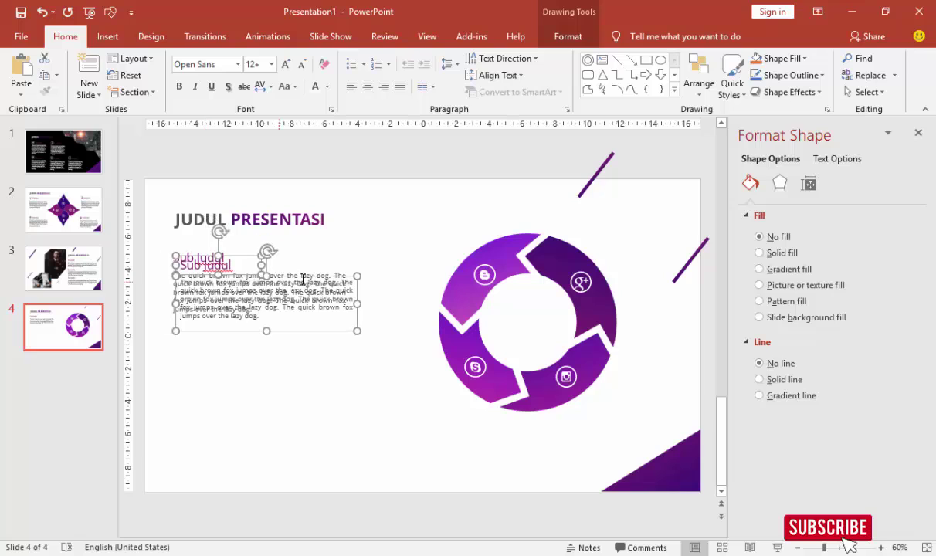
drag(301, 276, 294, 357)
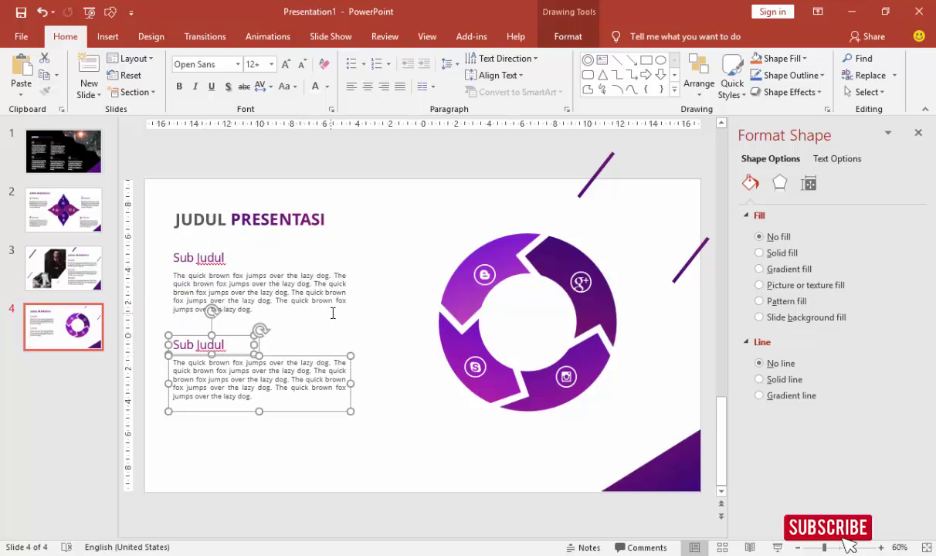
key(ctrl+d)
click(313, 447)
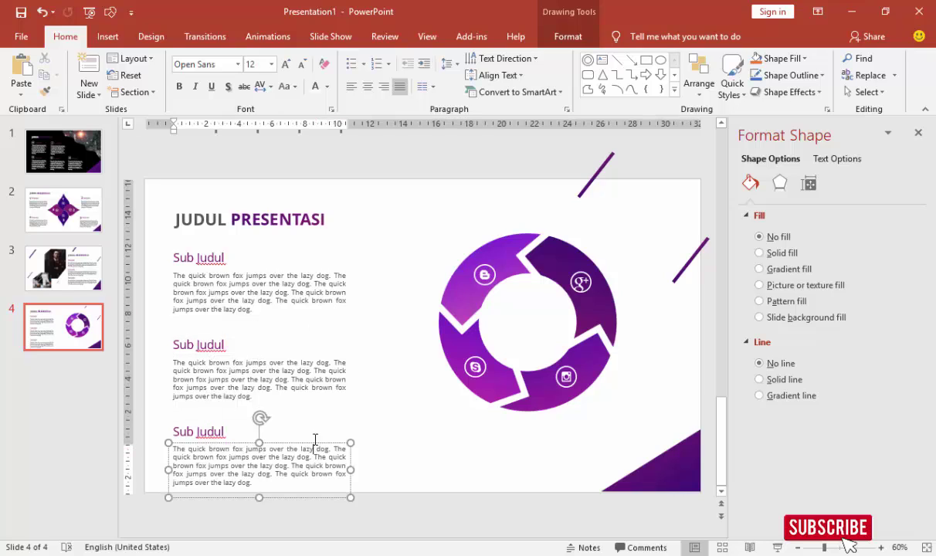
shift+click(207, 431)
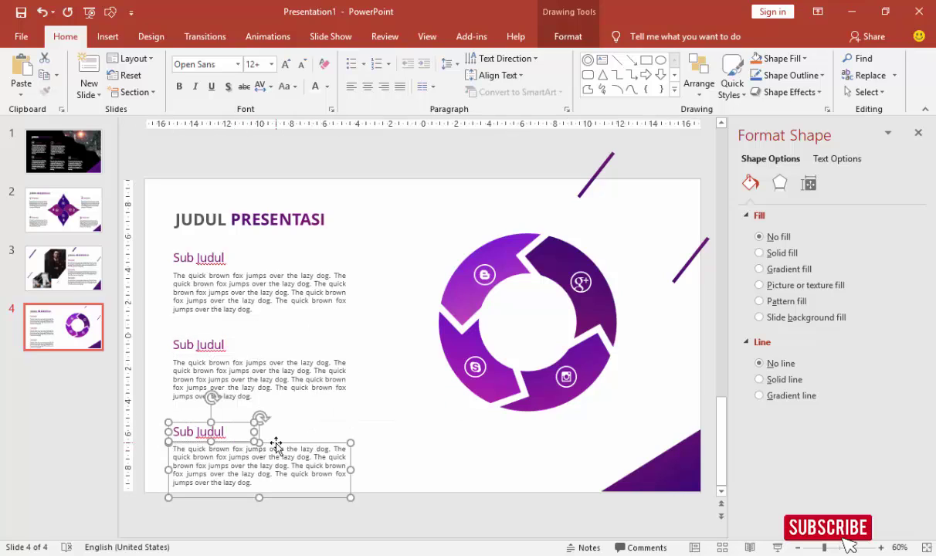
drag(276, 445, 275, 436)
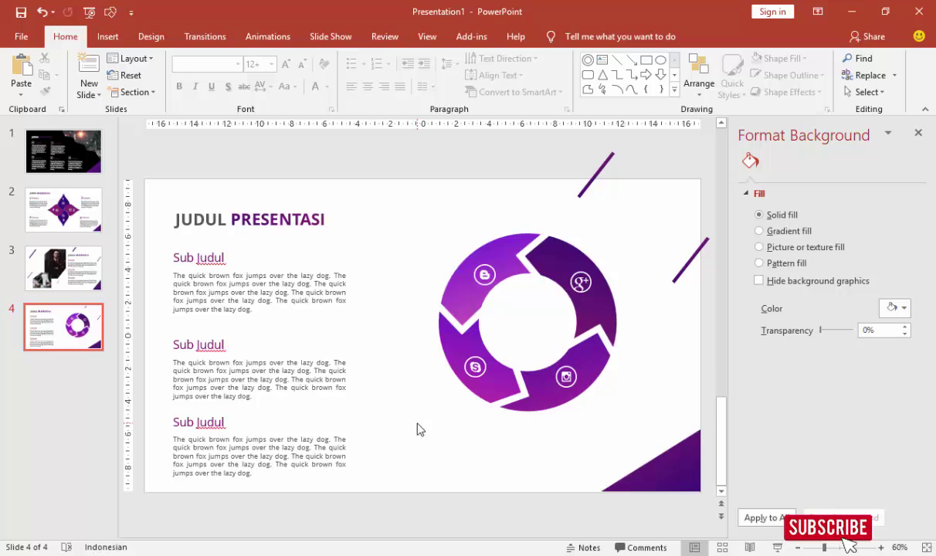
click(310, 437)
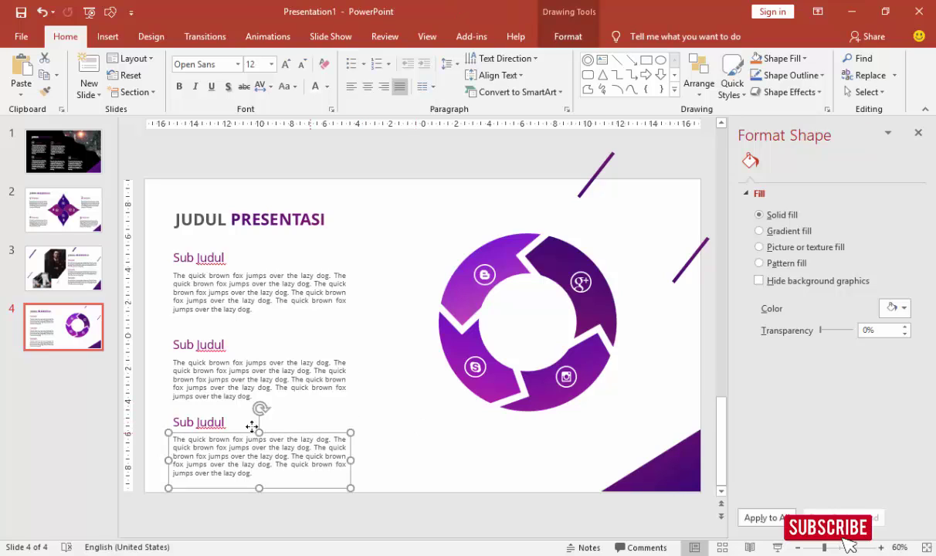
shift+click(209, 424)
drag(217, 411, 223, 419)
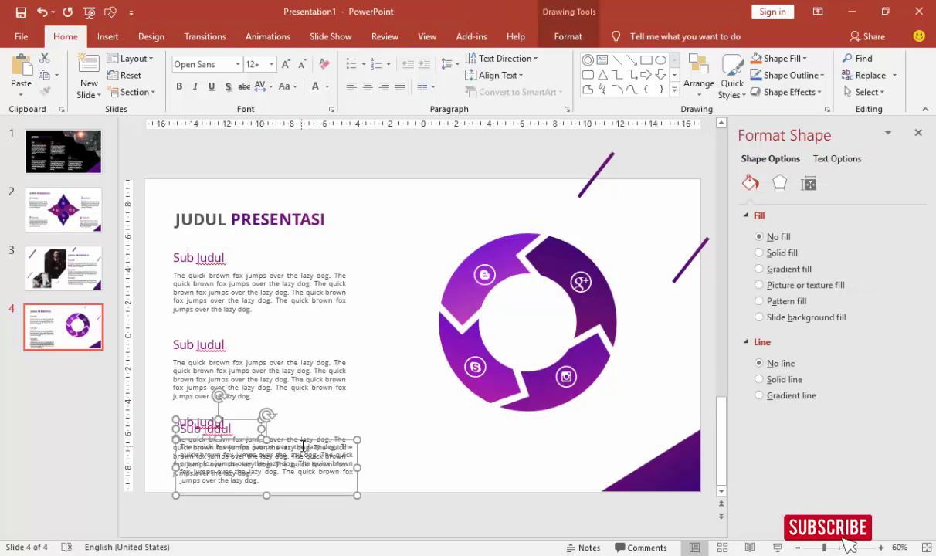
drag(302, 442, 520, 431)
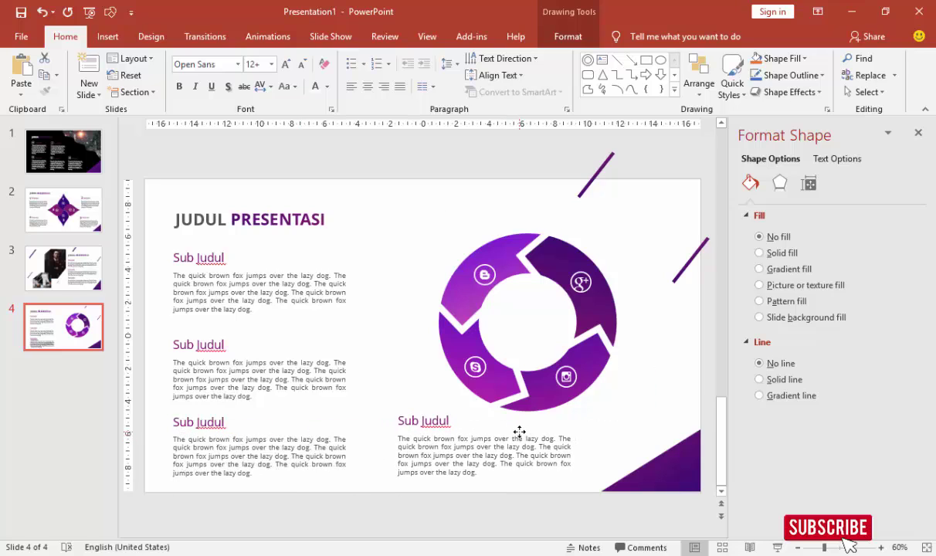
click(410, 297)
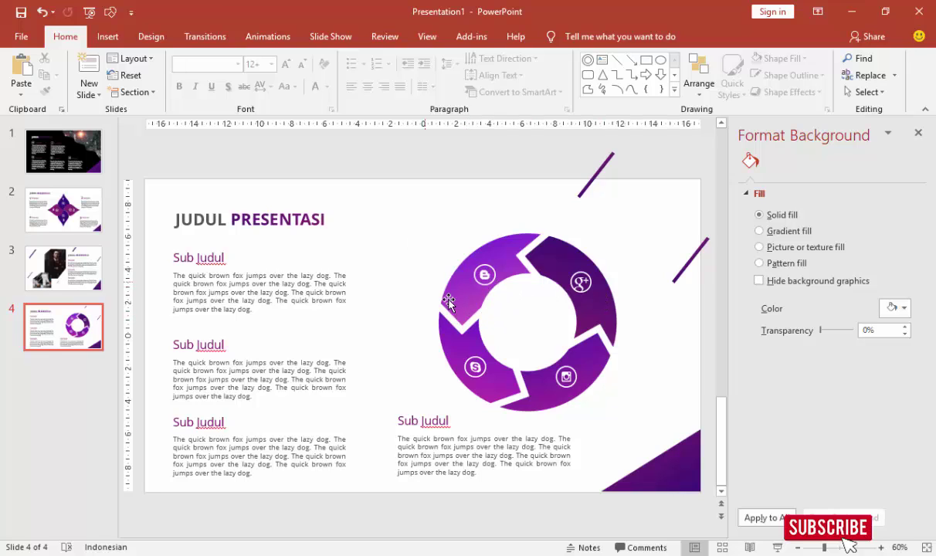
Step: Preview slide 4 as a slideshow, exit with Esc, and return to slide 1
click(777, 547)
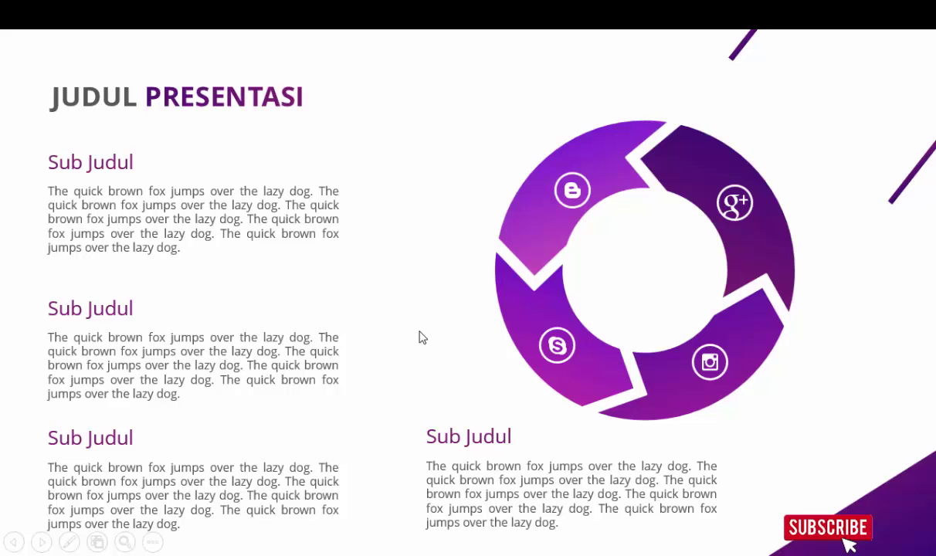
key(Escape)
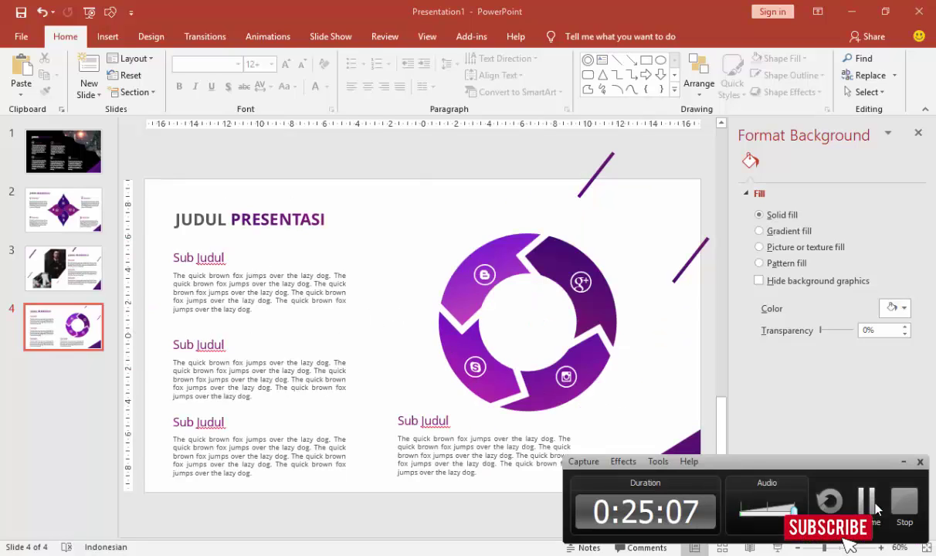
click(58, 168)
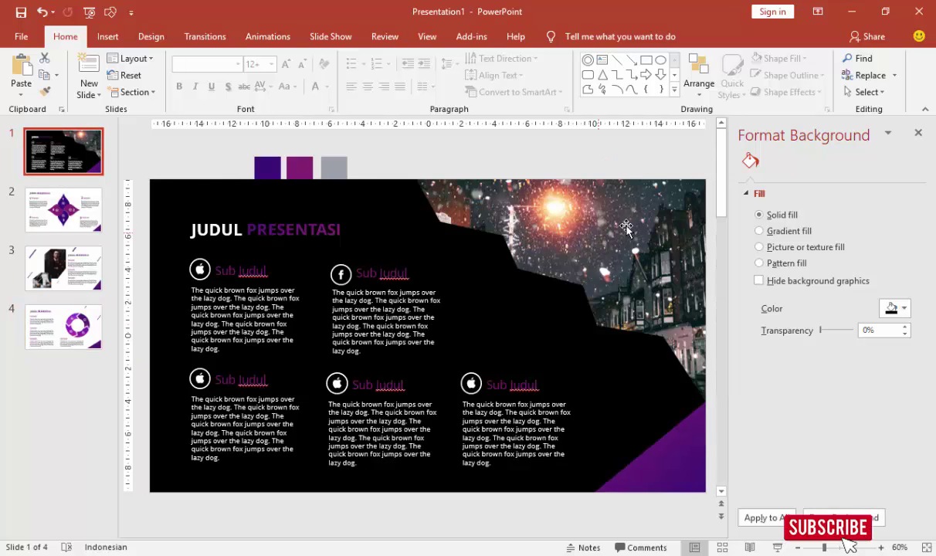
Step: Close Format Background, show the Animation Pane, and select slide 1's purple corner triangle
click(918, 132)
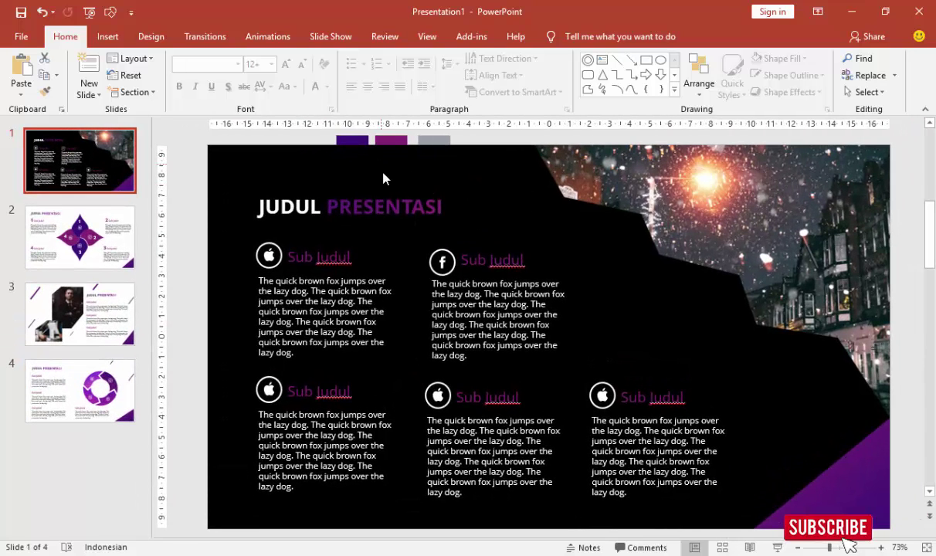
click(269, 44)
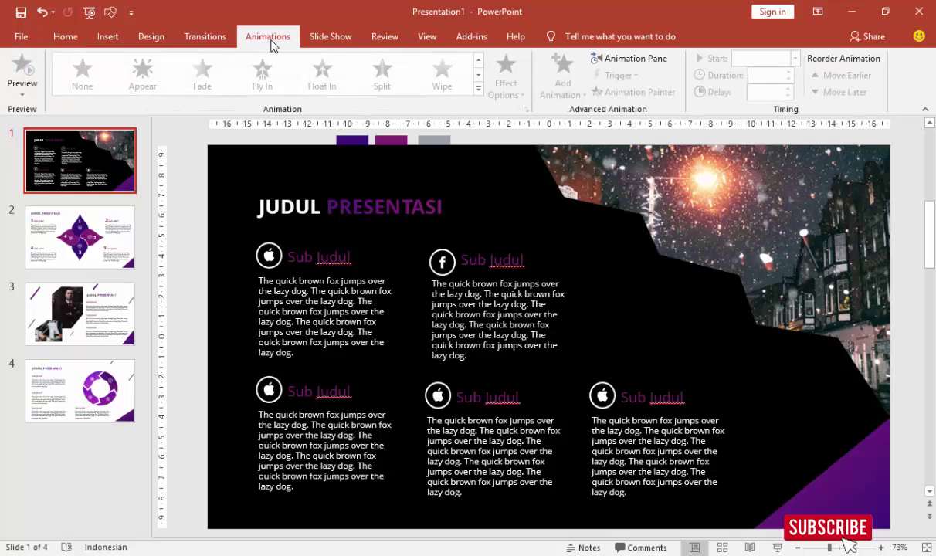
click(627, 62)
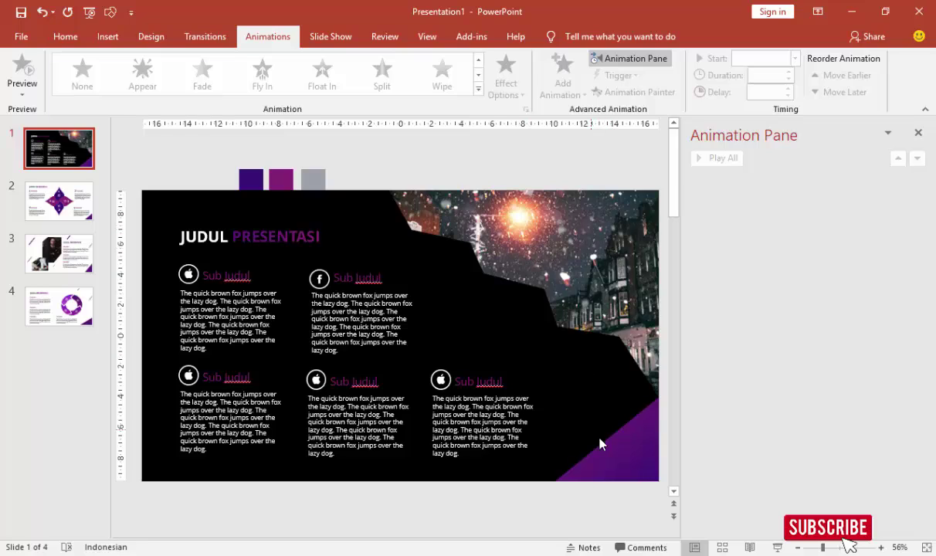
click(623, 449)
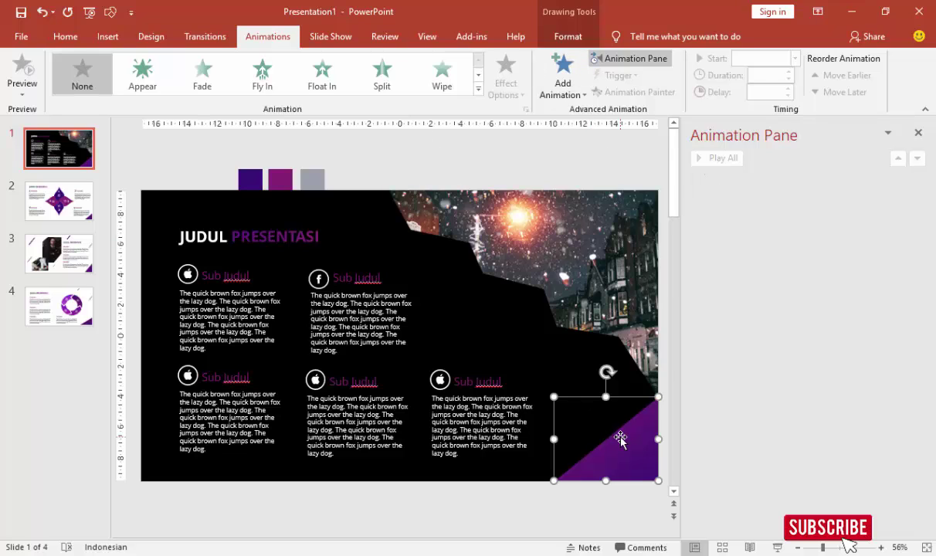
Step: Give the purple corner shape a Wipe entrance from the top
click(563, 69)
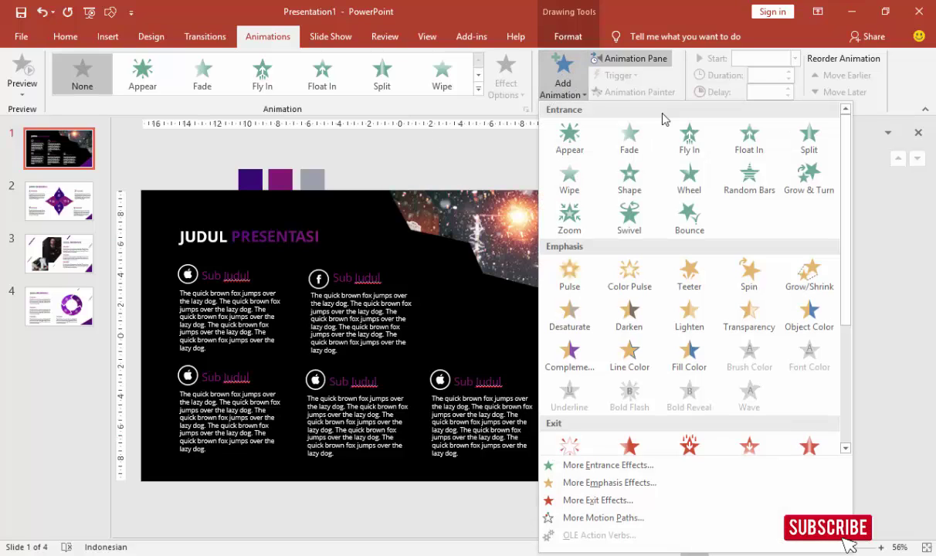
click(567, 178)
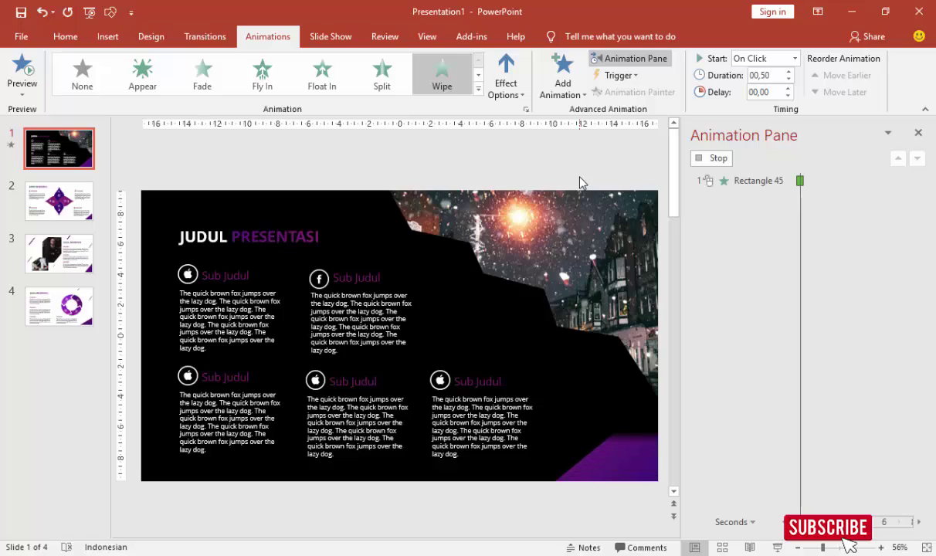
click(508, 82)
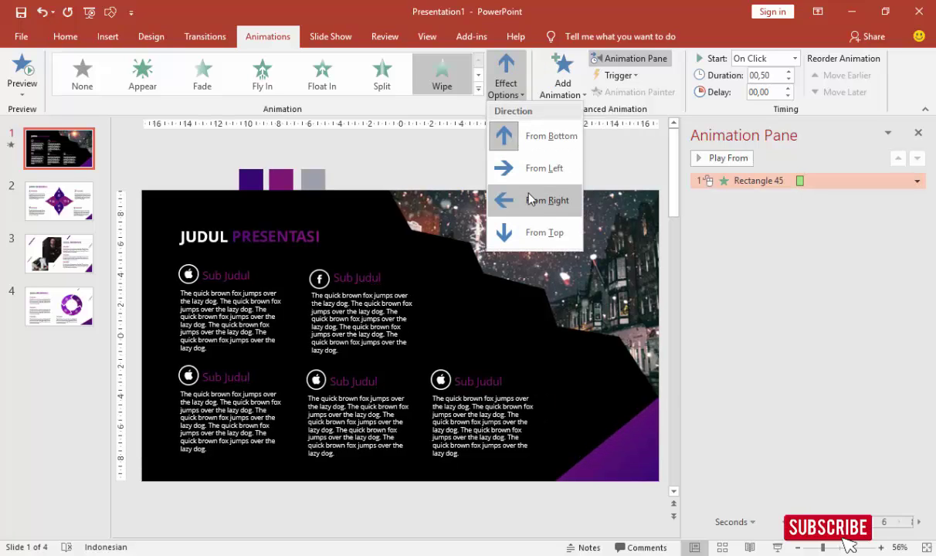
click(524, 233)
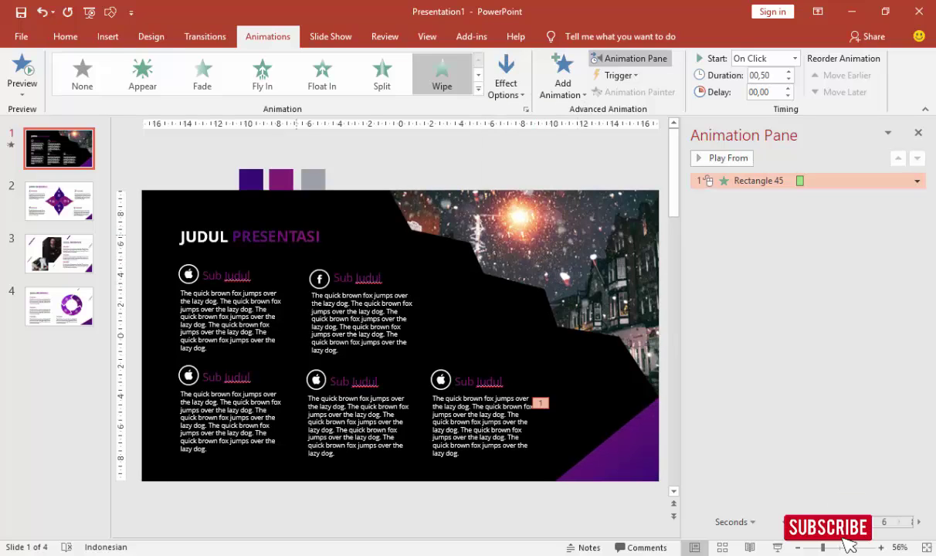
Step: Apply the Whip entrance effect to the JUDUL PRESENTASI title
click(263, 231)
click(570, 69)
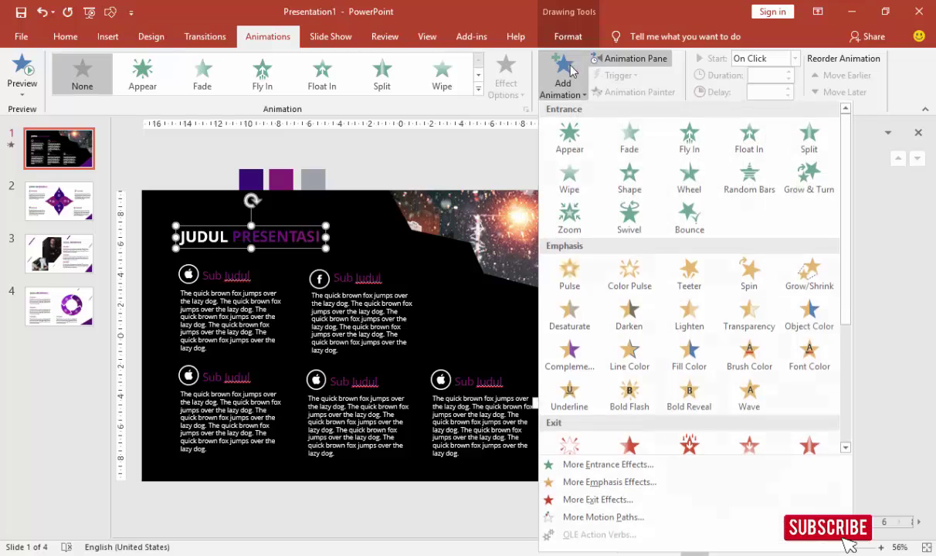
click(608, 465)
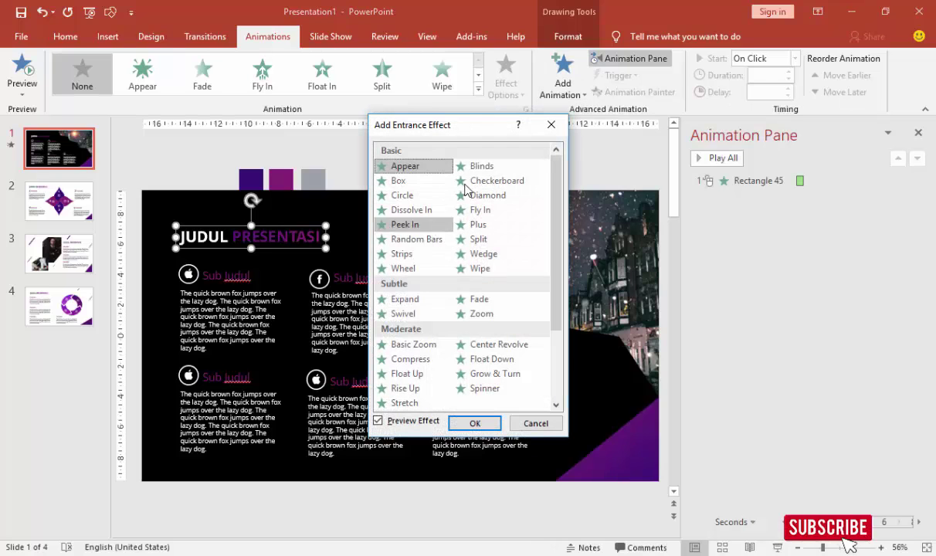
scroll(463, 309, down, 3)
click(407, 404)
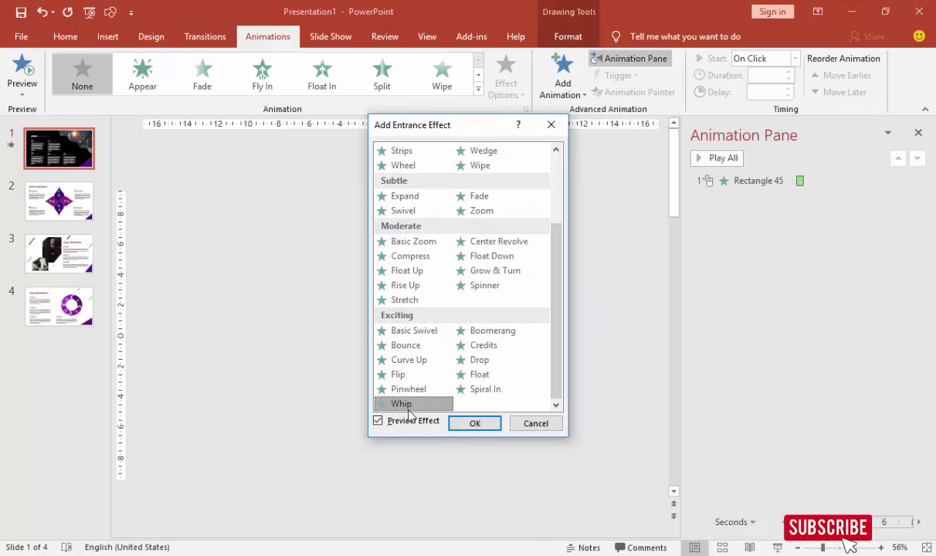
click(472, 424)
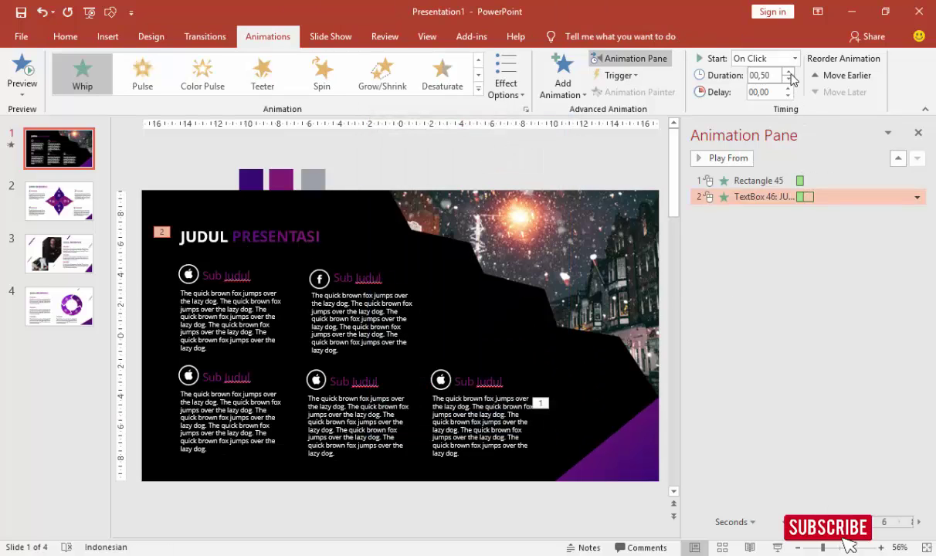
Step: Group the first Sub Judul with its icon and give it a Fly In from the left
click(193, 279)
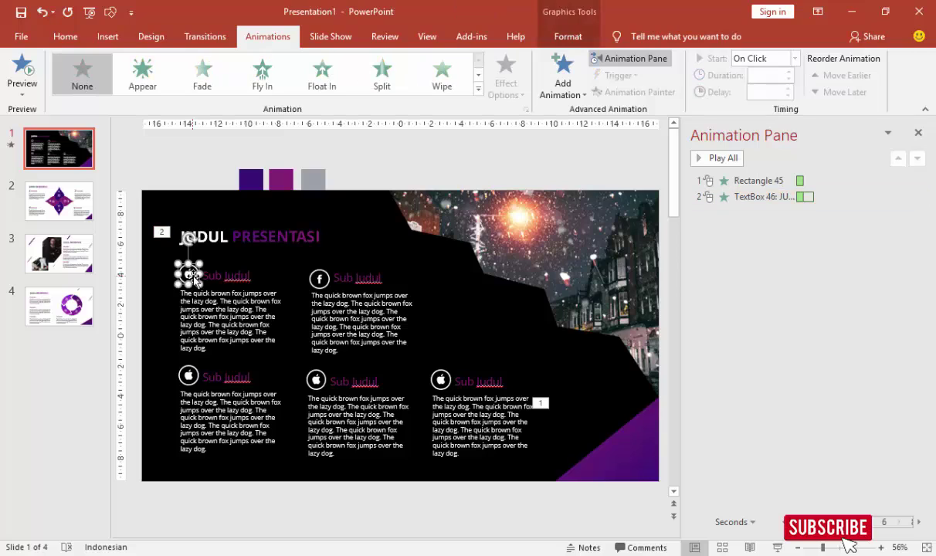
shift+click(236, 275)
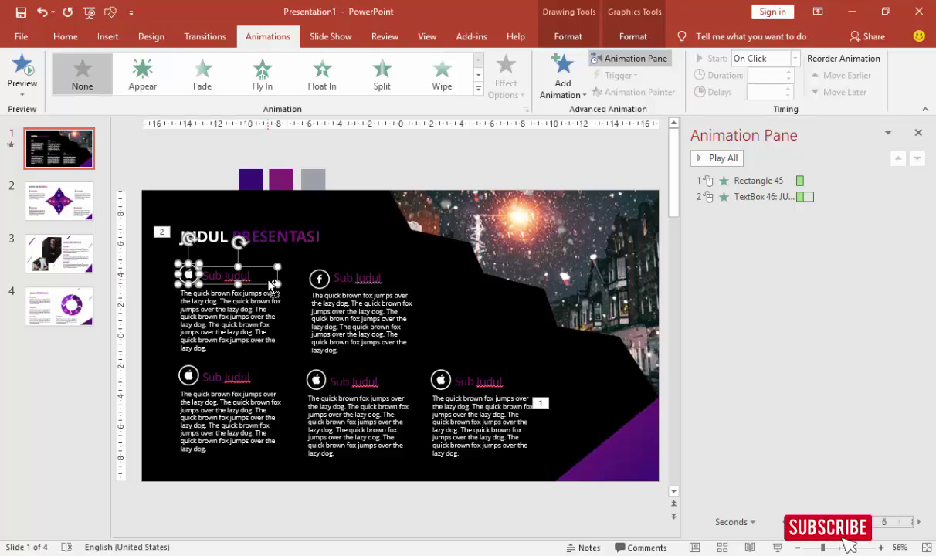
key(ctrl+g)
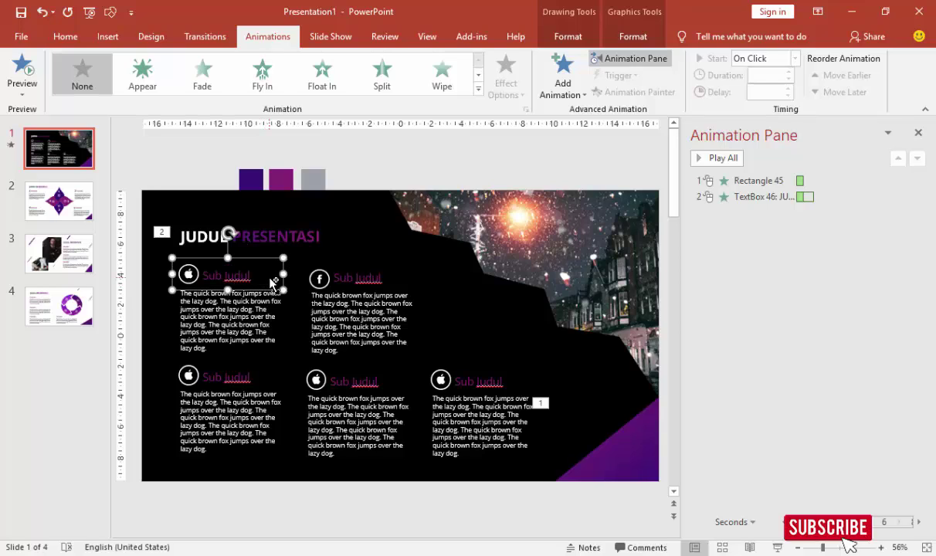
click(563, 77)
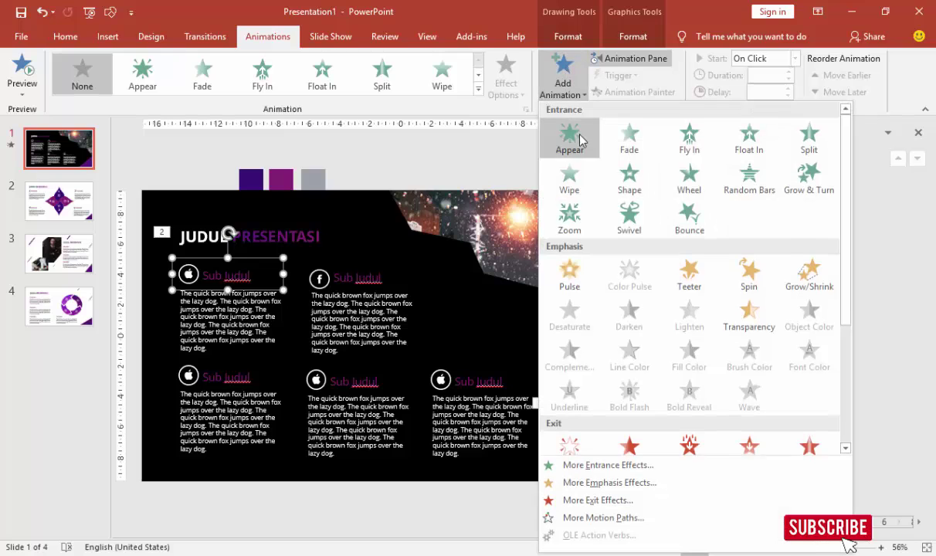
click(689, 138)
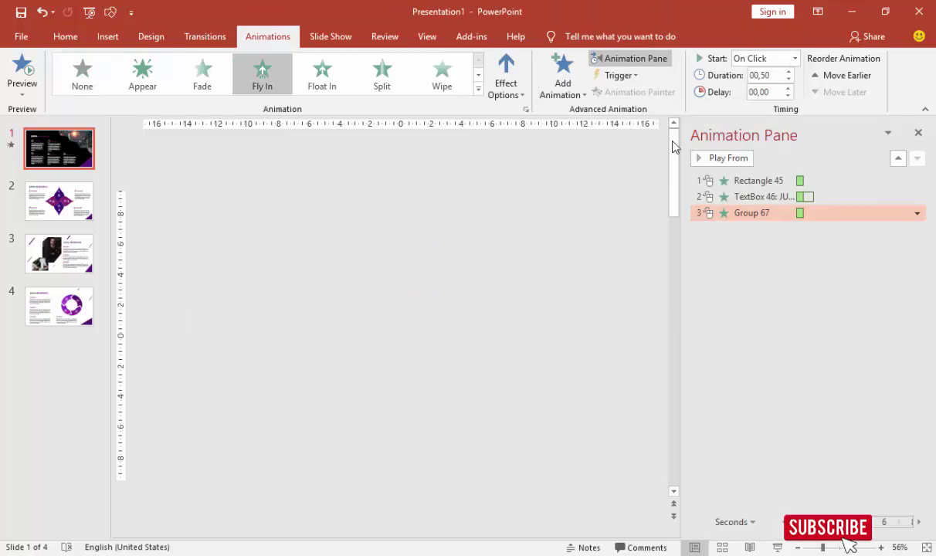
click(506, 75)
click(503, 197)
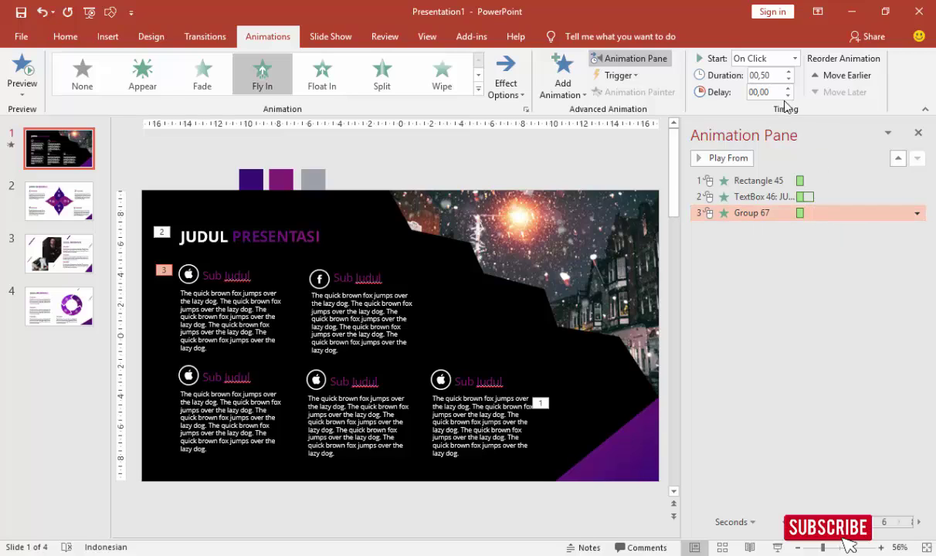
Step: Start the fly-in After Previous, lasting 0.75 seconds with a 0.45 sec bounce end
click(795, 58)
click(760, 103)
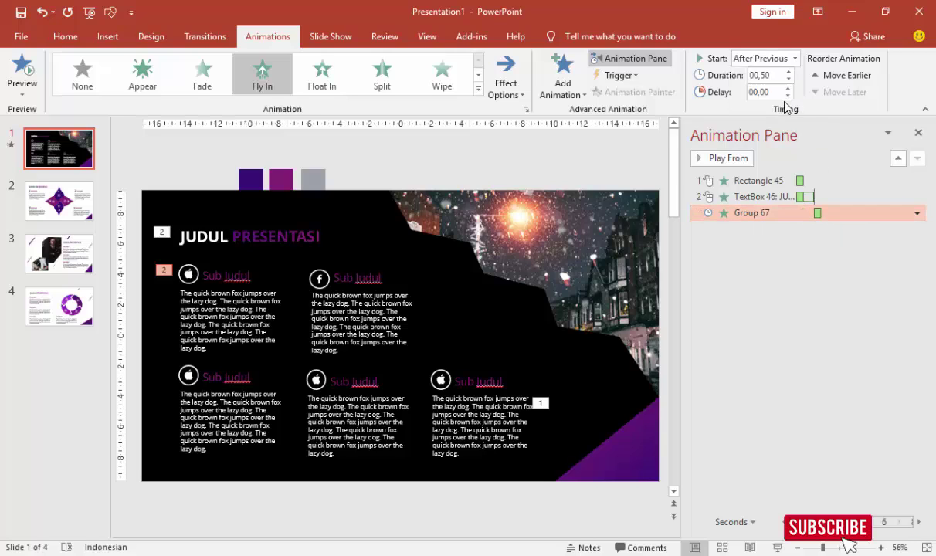
right_click(788, 214)
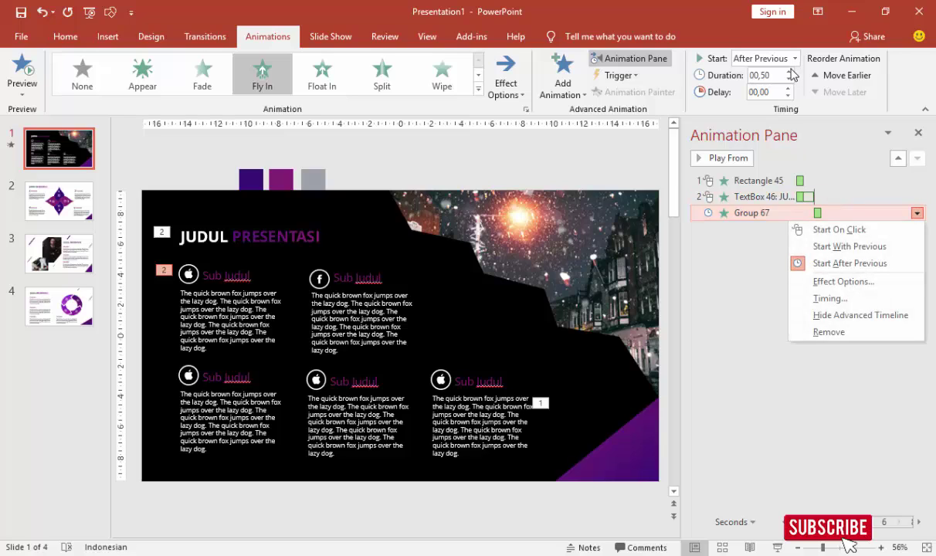
click(790, 71)
right_click(847, 212)
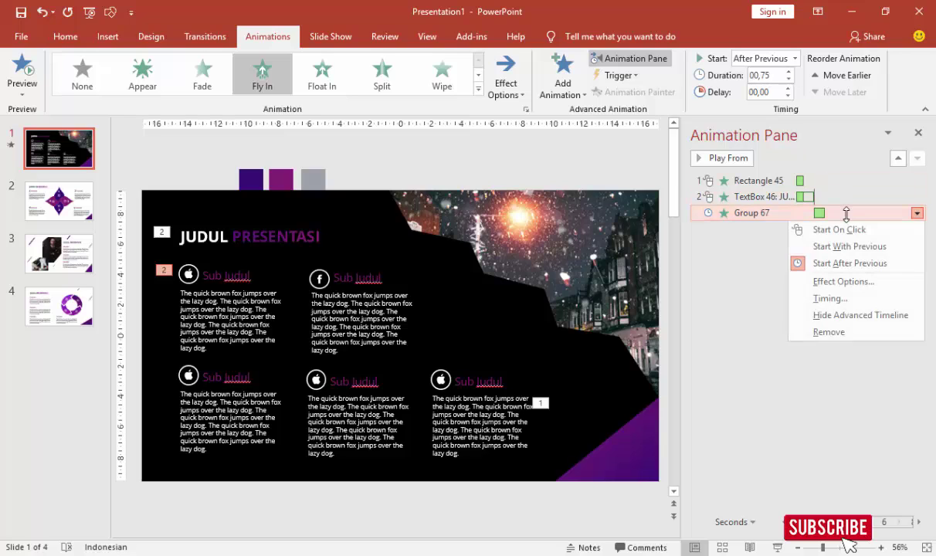
click(852, 284)
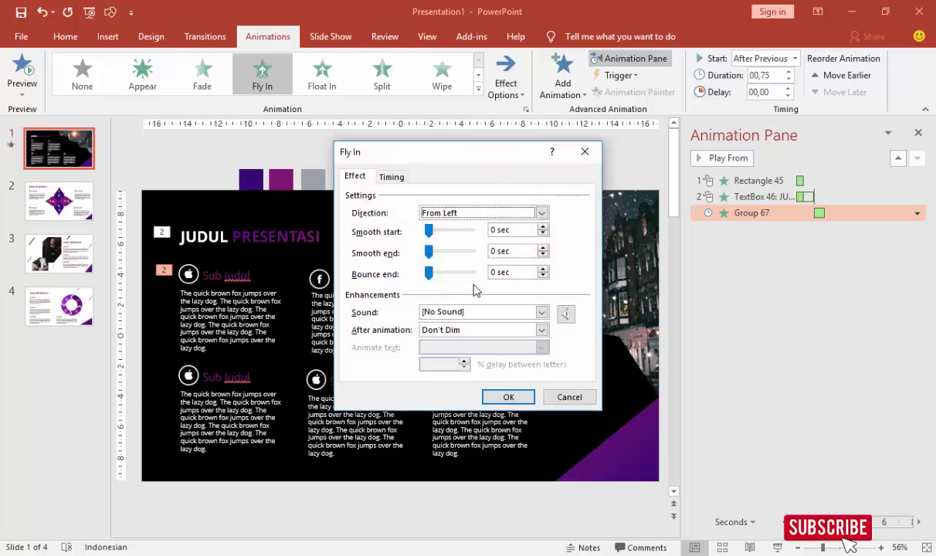
drag(428, 274, 454, 273)
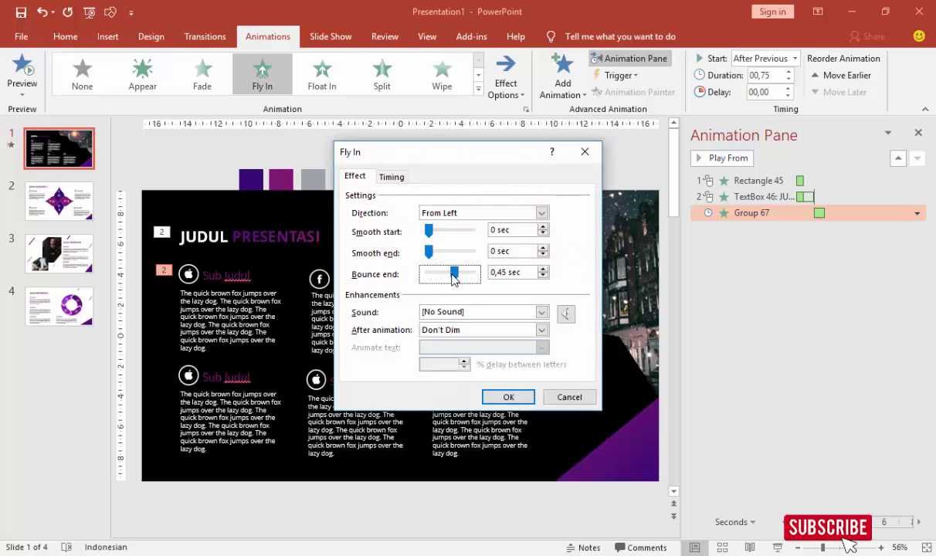
click(502, 397)
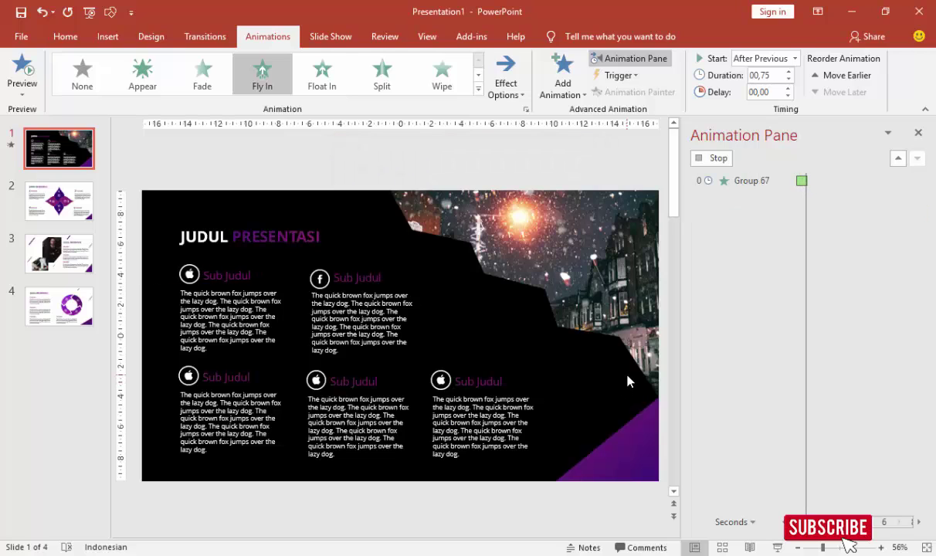
Step: Apply the Float Down entrance to the body text under the first Sub Judul
click(267, 282)
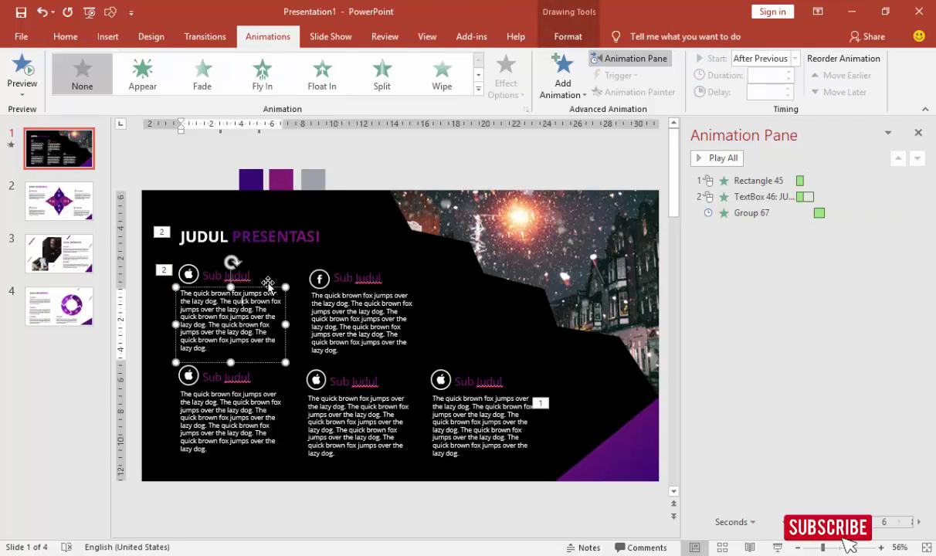
click(247, 301)
click(567, 70)
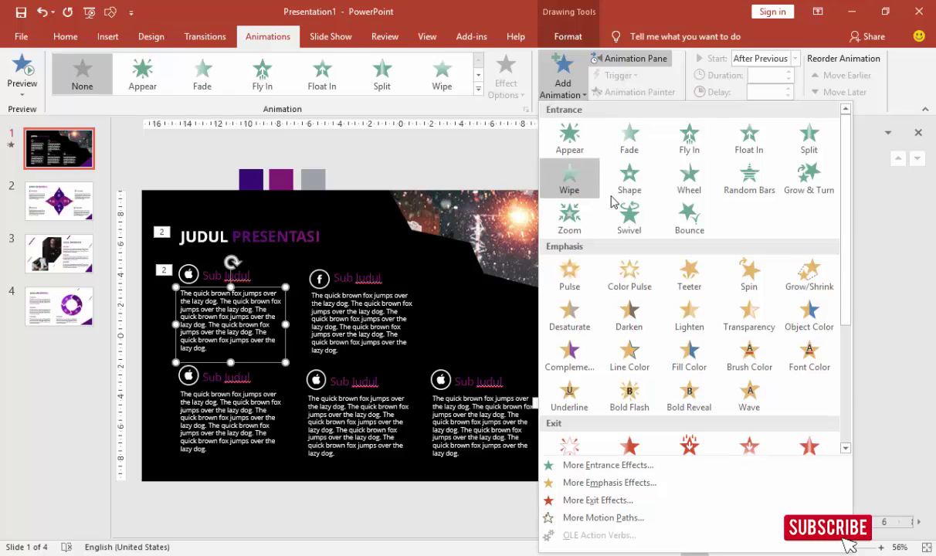
click(606, 462)
scroll(506, 329, down, 1)
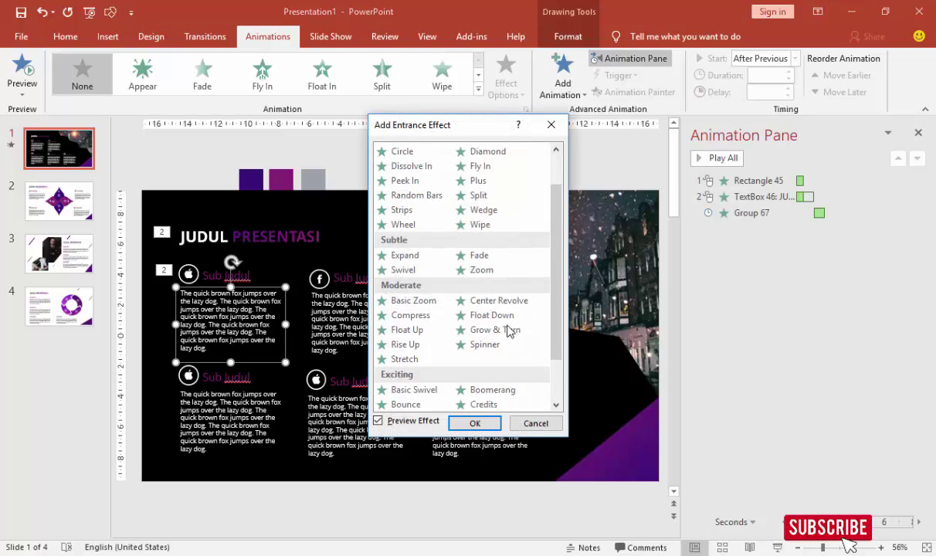
scroll(510, 327, down, 1)
click(476, 275)
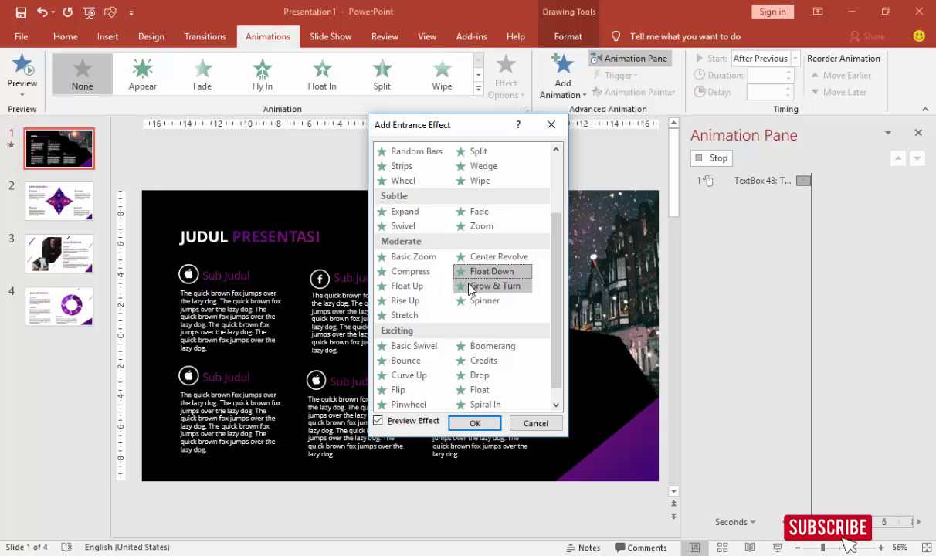
click(475, 423)
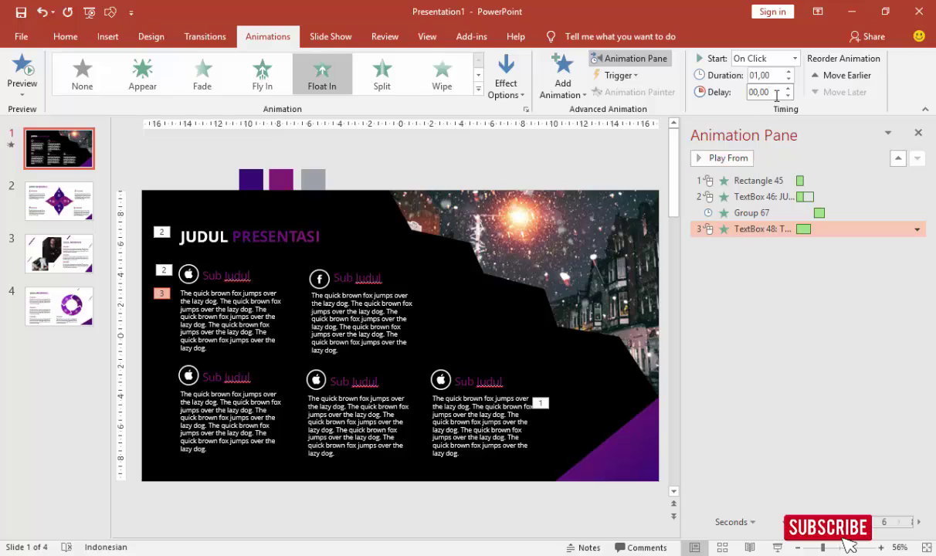
Step: Start the body text After Previous, preview the slide, and select the lower-left Sub Judul with its icon
click(796, 59)
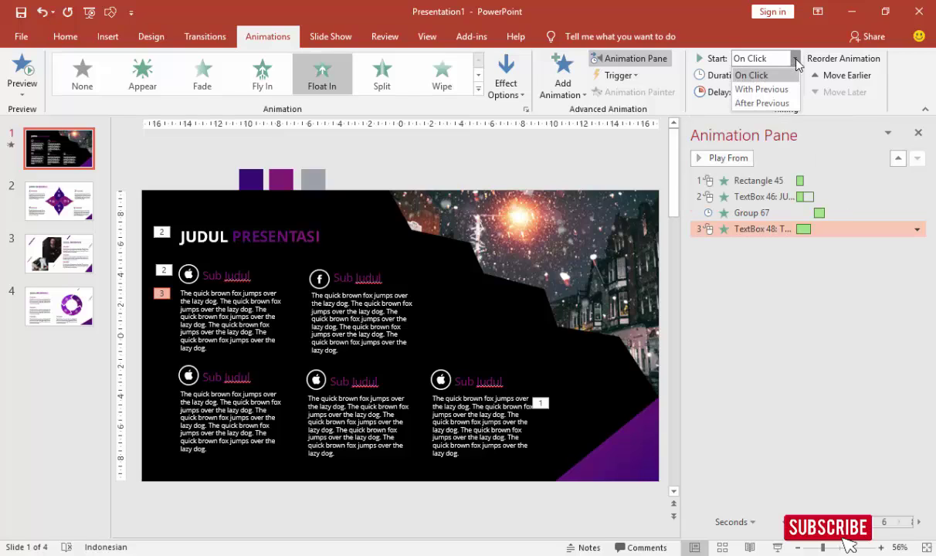
click(776, 103)
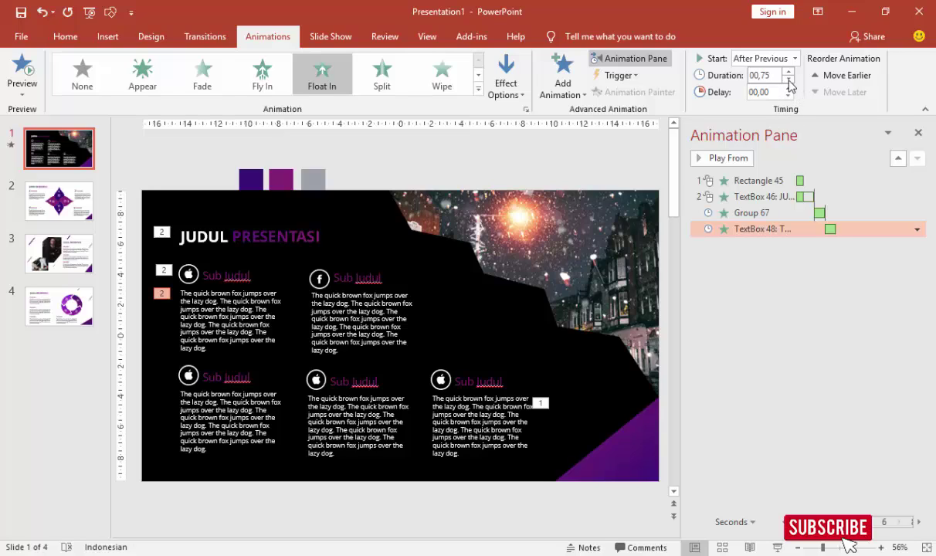
click(734, 158)
click(184, 376)
shift+click(187, 376)
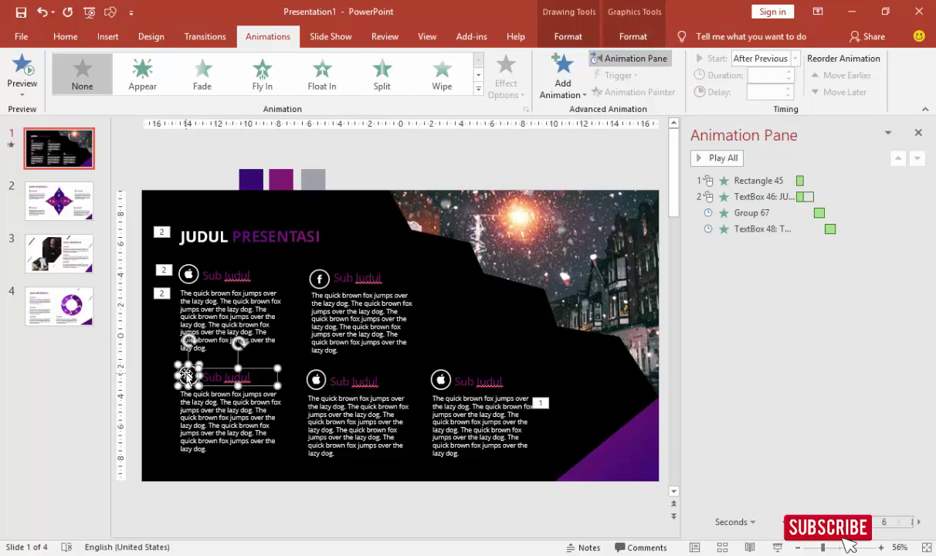
Step: Group each remaining Sub Judul heading with its icon
key(ctrl+g)
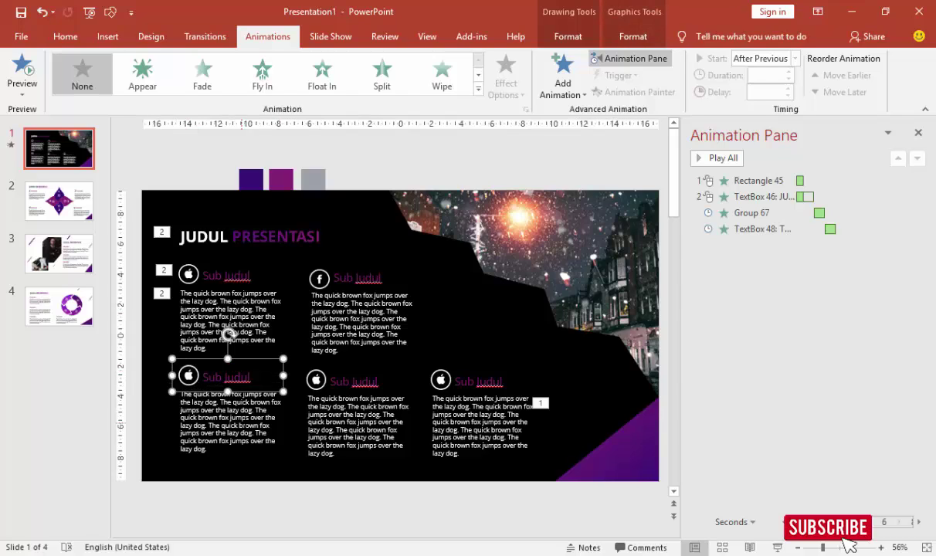
click(319, 279)
shift+click(357, 277)
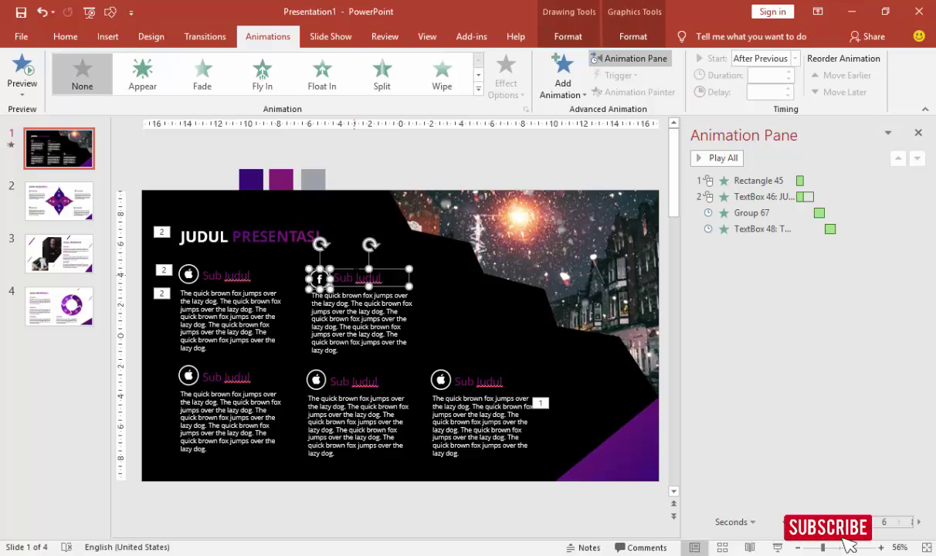
click(316, 379)
shift+click(355, 382)
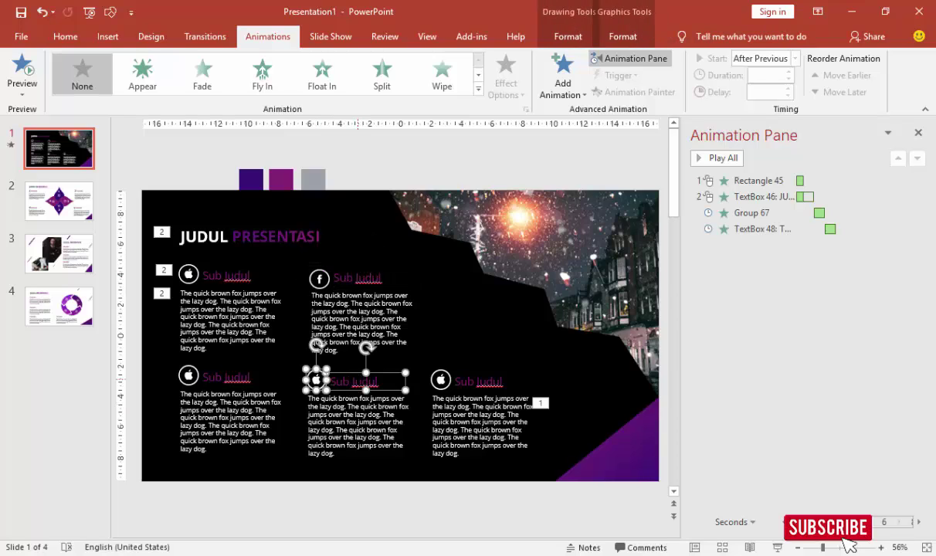
click(440, 379)
shift+click(476, 381)
key(ctrl+g)
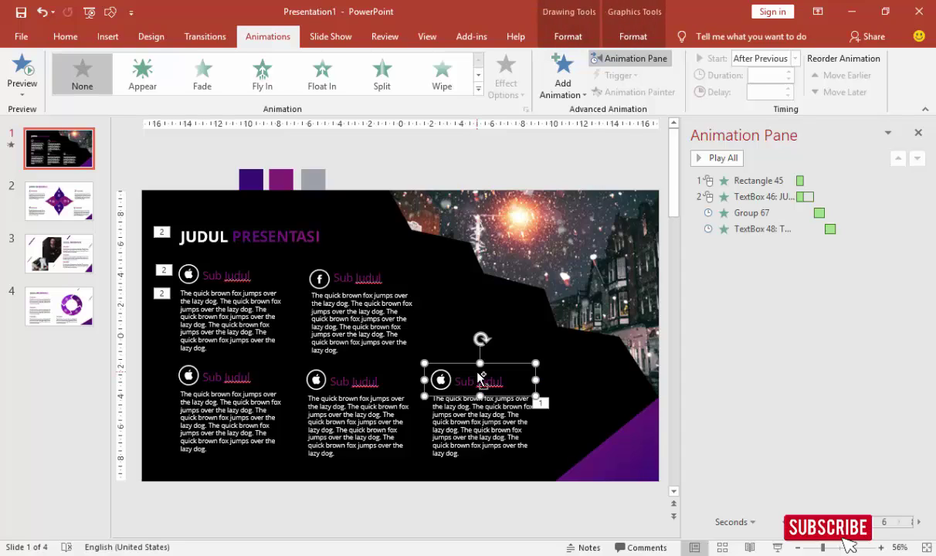
click(398, 292)
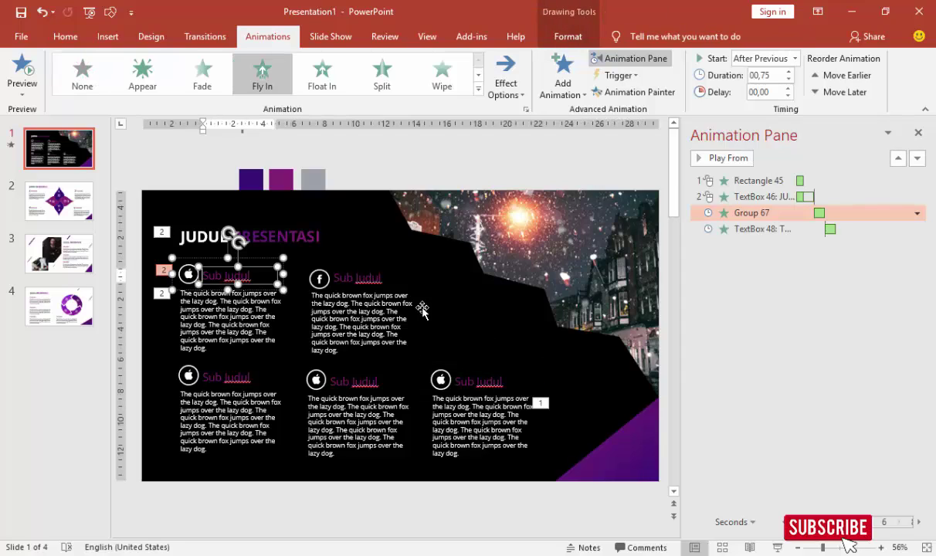
click(344, 275)
key(Escape)
Step: Use Animation Painter to copy Fly In to the top-middle and lower-left Sub Judul groups and Float In to their body texts
click(236, 268)
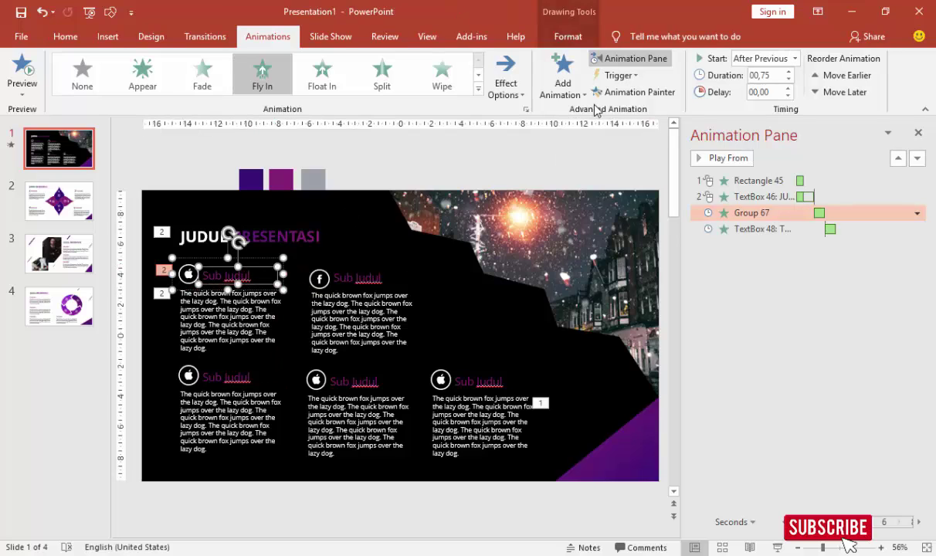
click(630, 92)
click(355, 278)
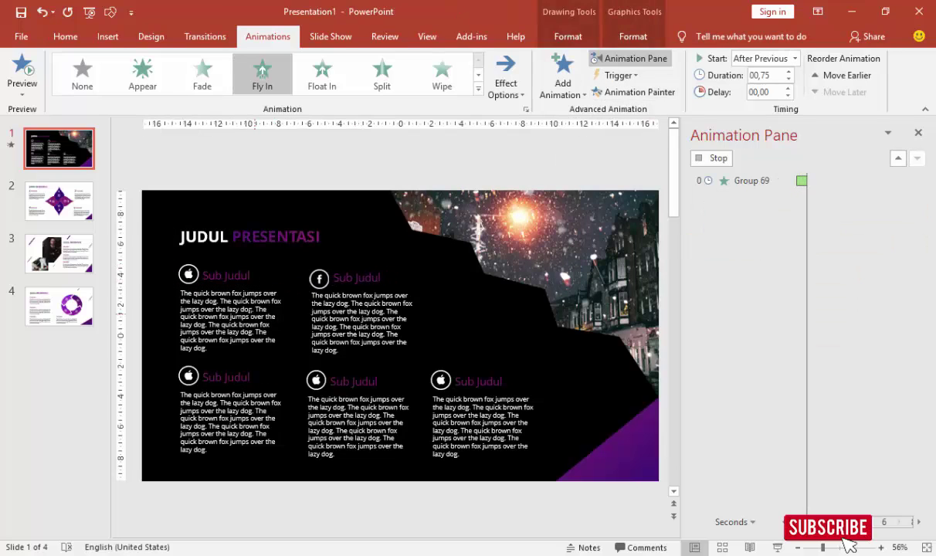
click(266, 309)
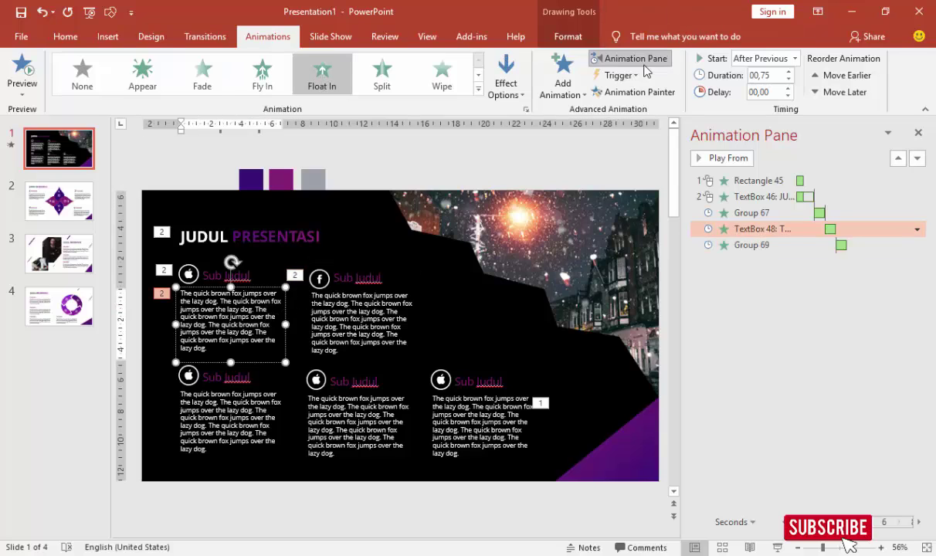
click(629, 92)
click(375, 315)
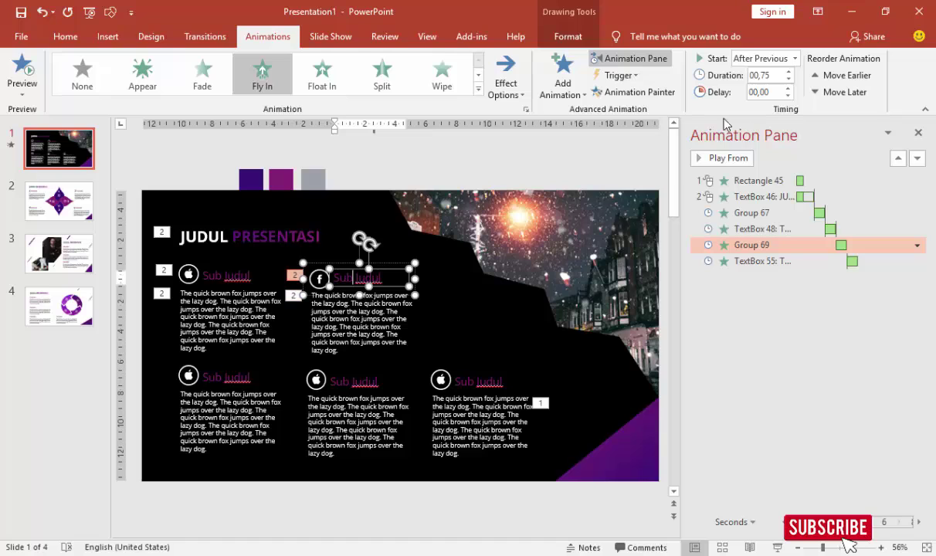
click(629, 92)
click(231, 377)
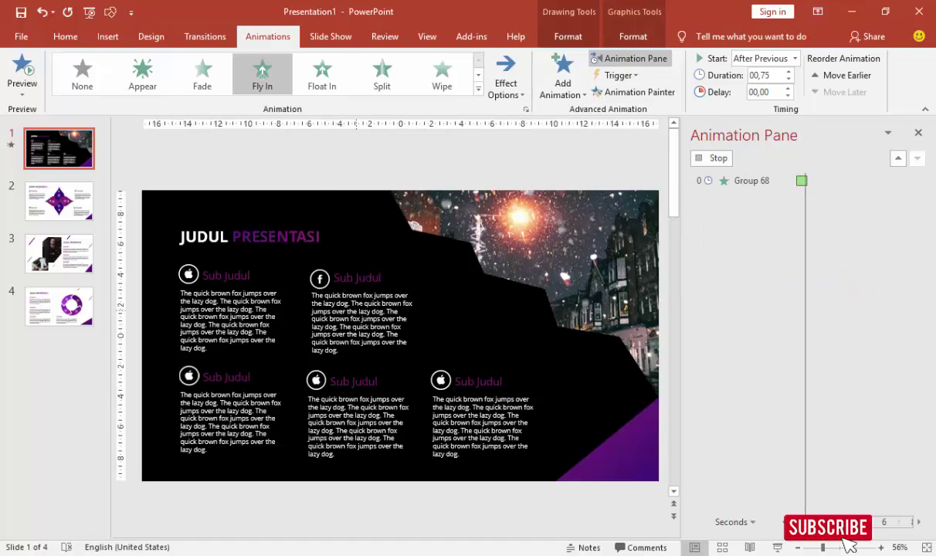
click(363, 324)
click(629, 92)
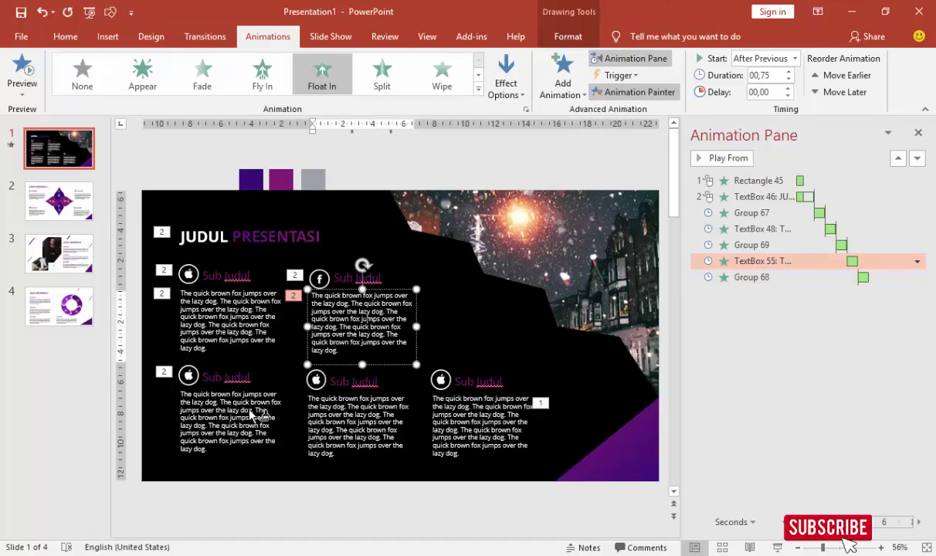
click(255, 417)
Step: Paint Fly In and Float In onto the bottom-middle and bottom-right groups and body texts, then go to slide 2
click(230, 377)
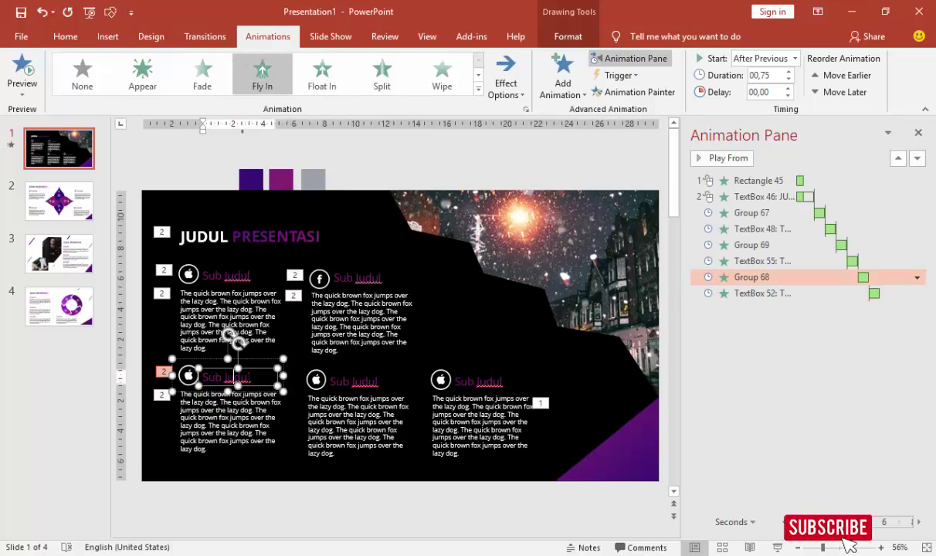
click(630, 92)
click(347, 381)
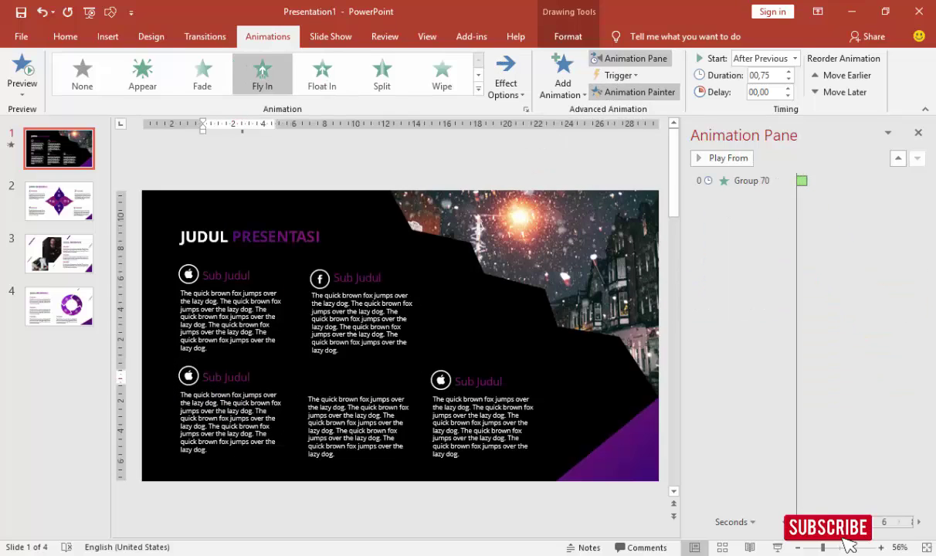
double_click(267, 418)
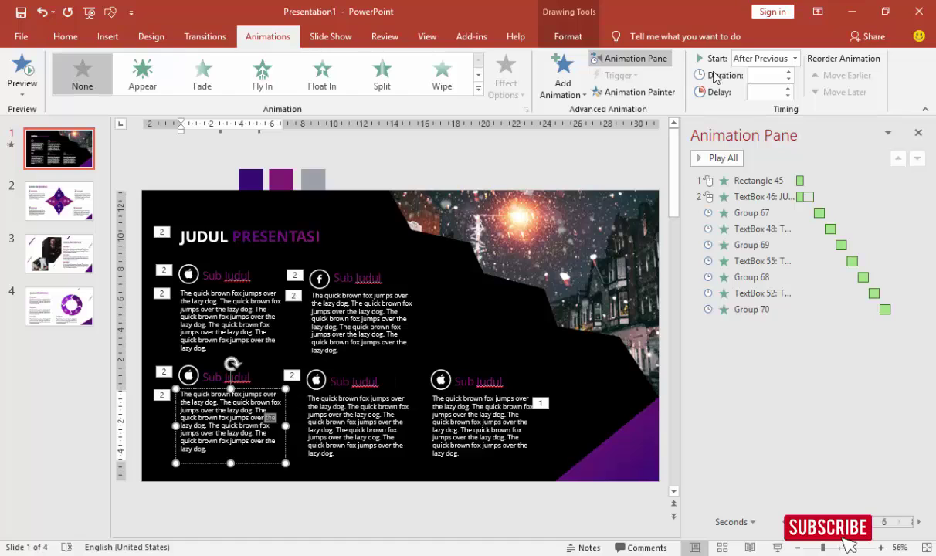
click(638, 96)
click(387, 403)
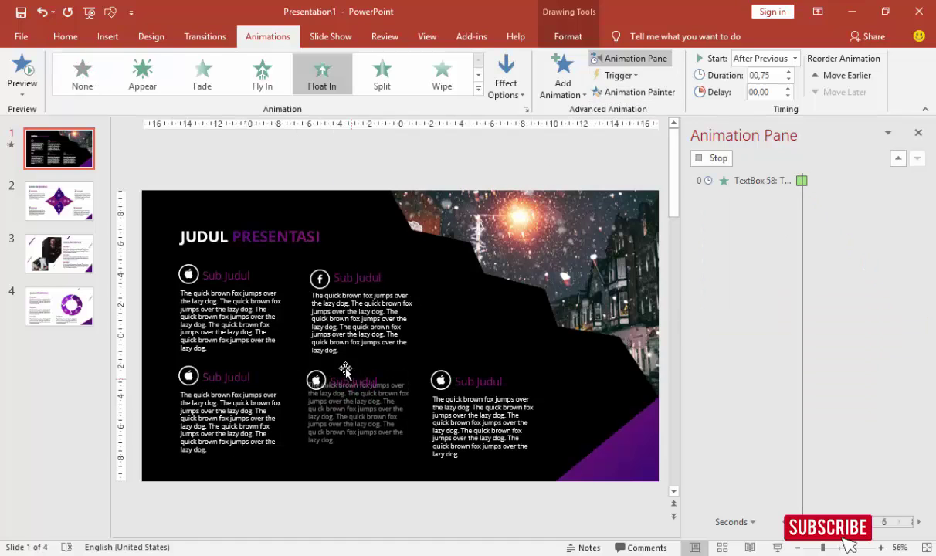
click(405, 372)
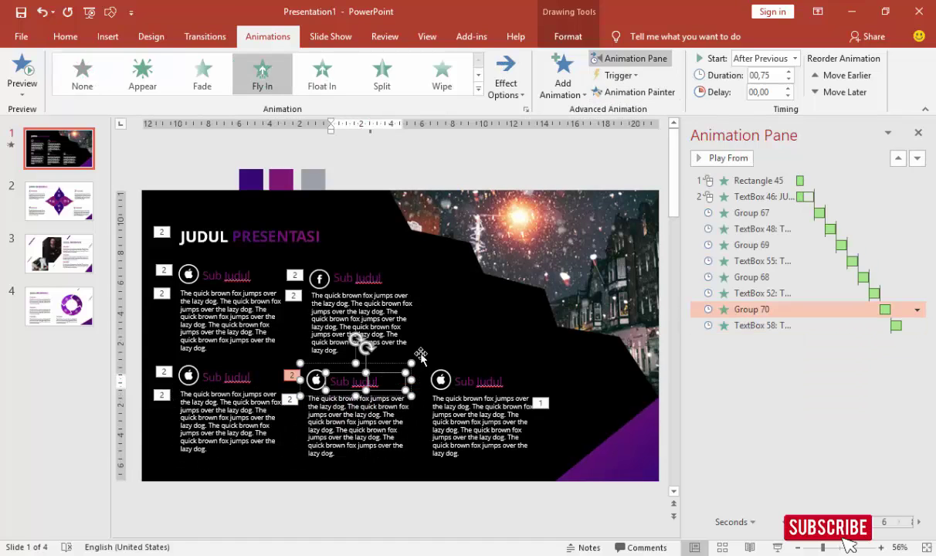
click(636, 92)
click(471, 382)
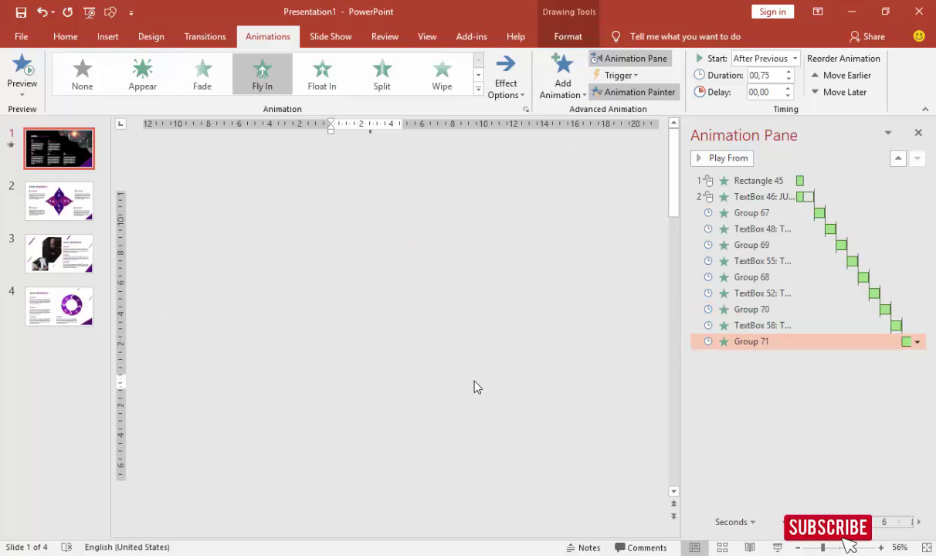
click(386, 415)
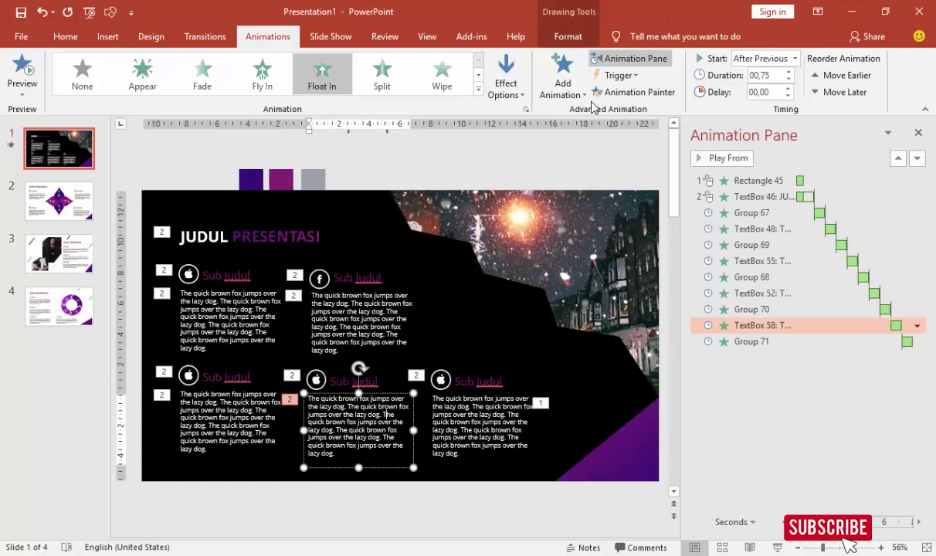
click(637, 92)
click(483, 403)
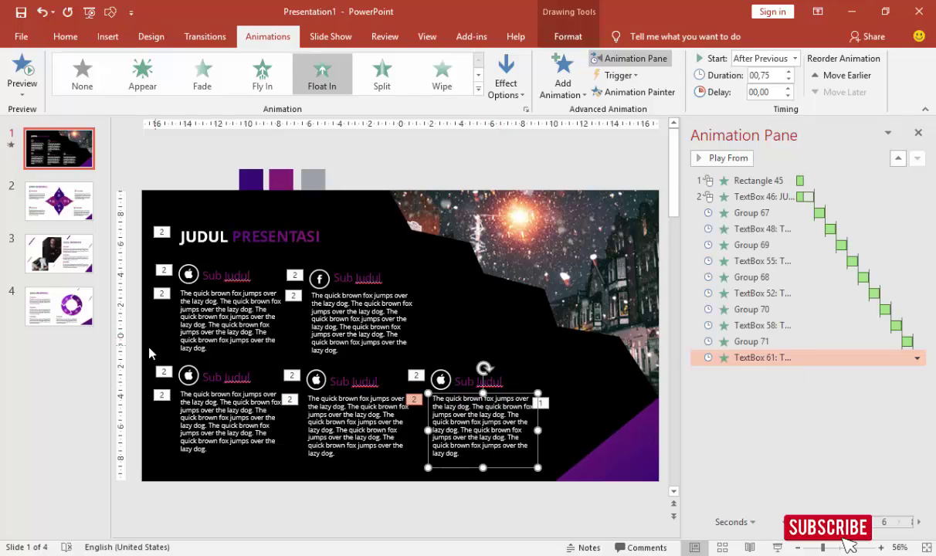
click(75, 199)
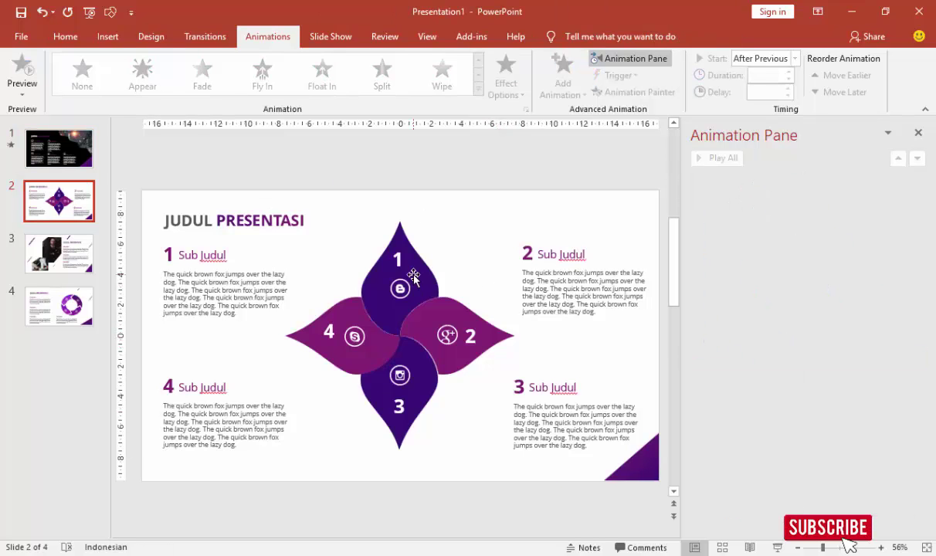
Step: Select the icons and shapes of petals 1, 2 and 3 in the diagram
click(403, 288)
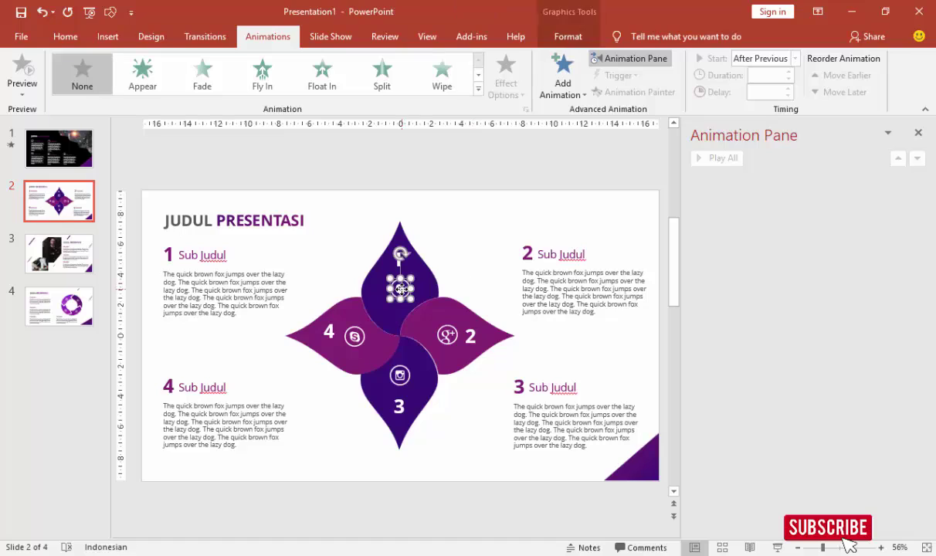
click(445, 268)
click(400, 289)
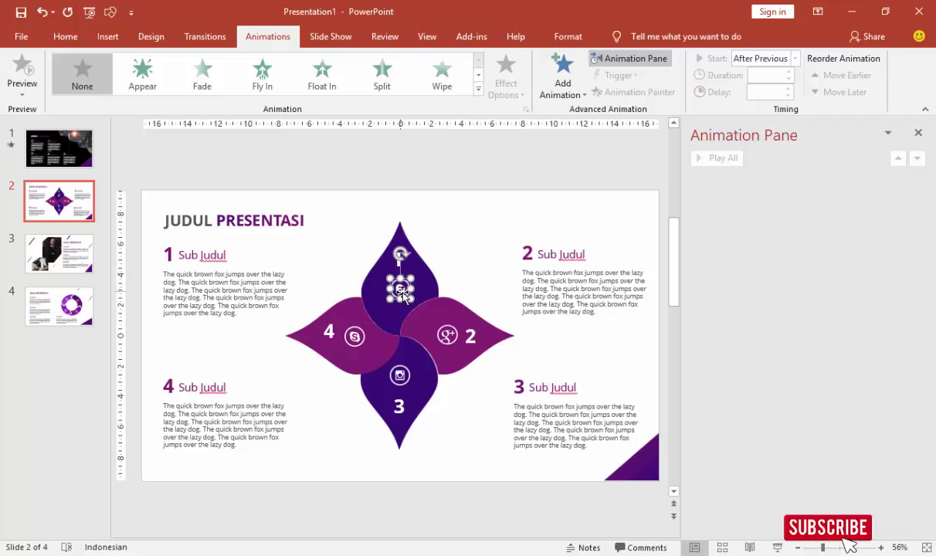
click(379, 247)
shift+click(404, 270)
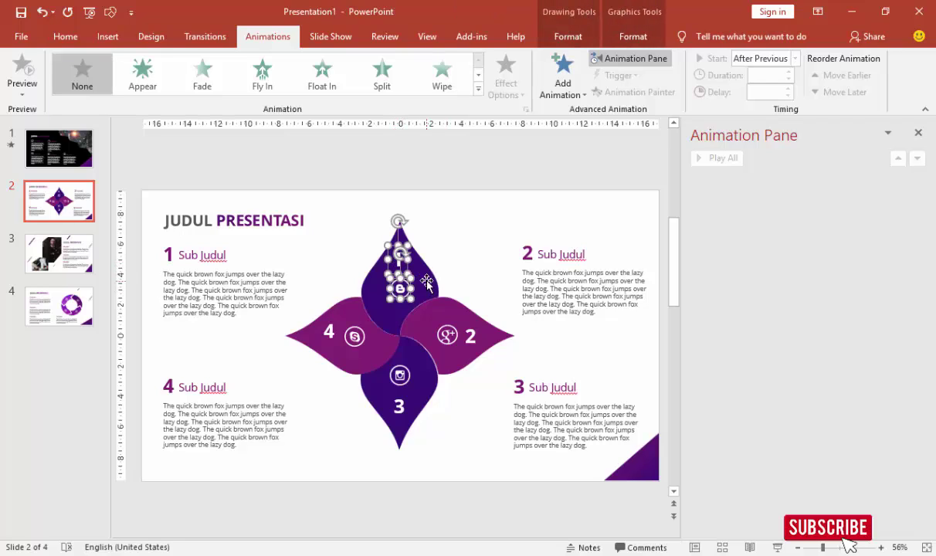
click(447, 335)
shift+click(495, 336)
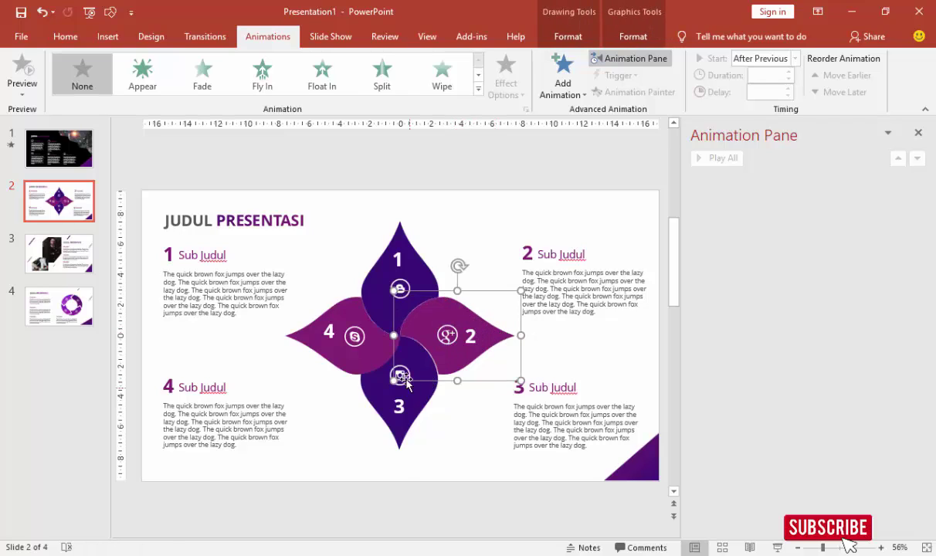
click(415, 371)
click(415, 395)
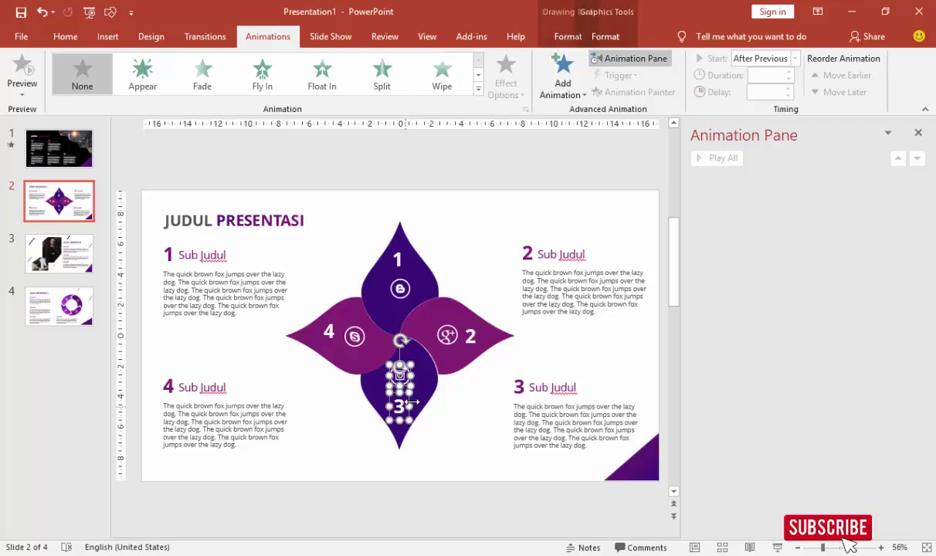
Step: Group the left petal 4 with its 4 label and Skype icon, then select the top petal group
click(359, 357)
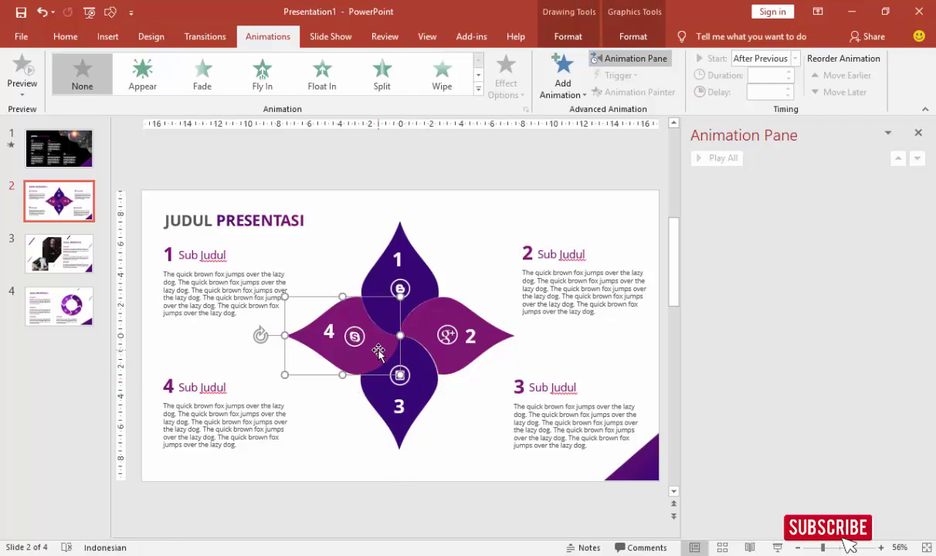
shift+click(354, 336)
shift+click(329, 333)
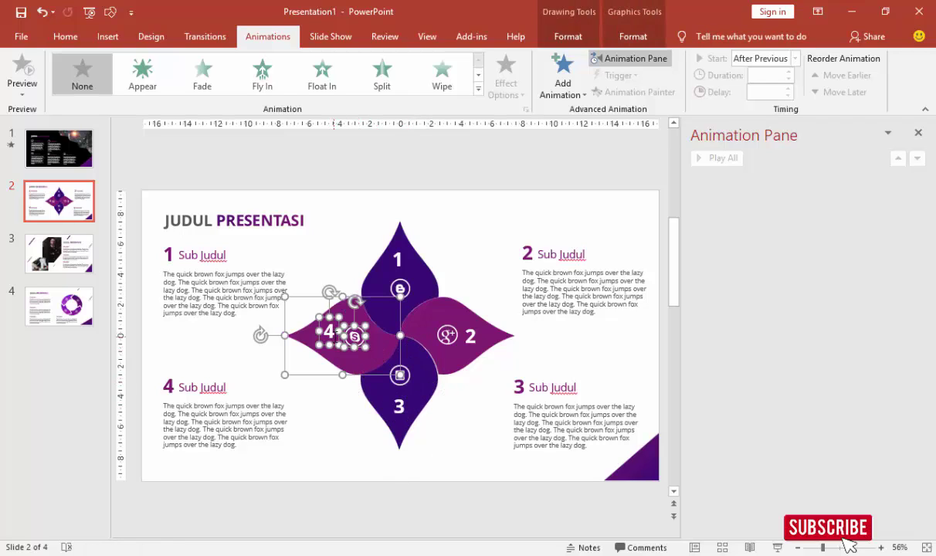
key(ctrl+g)
click(397, 261)
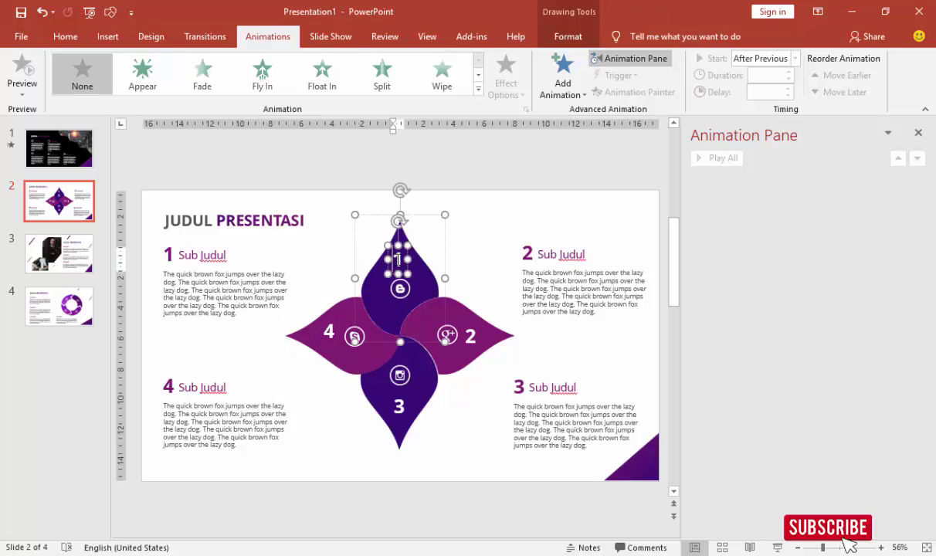
click(442, 239)
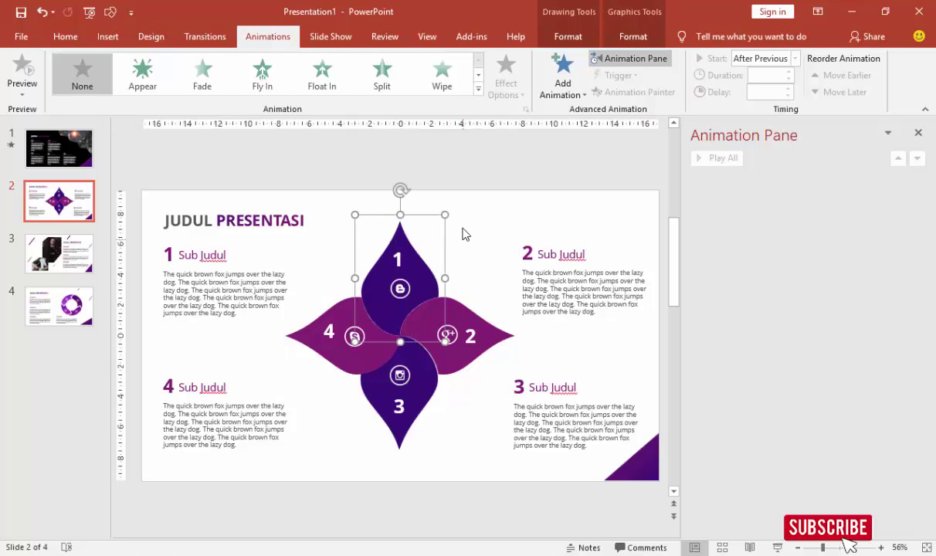
click(567, 74)
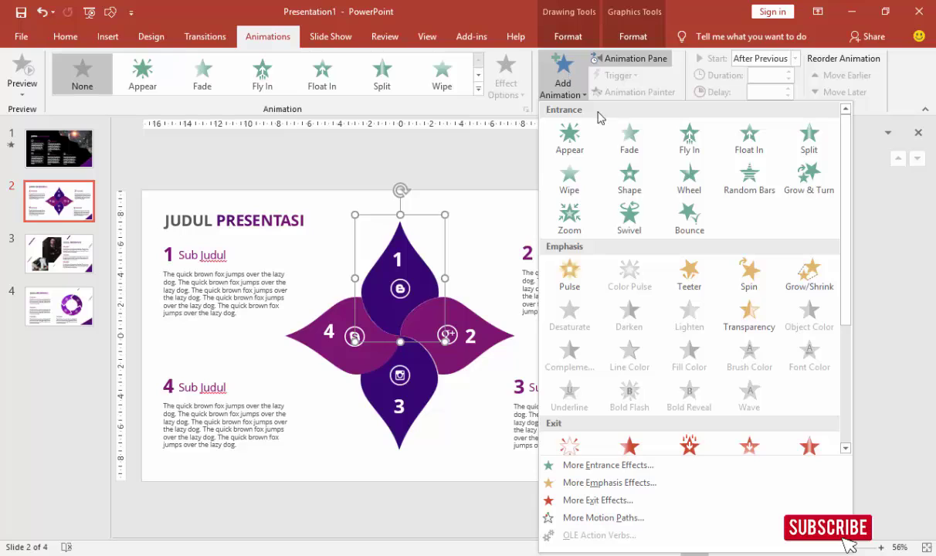
Step: Give the top petal a Wipe entrance and petal 2 a Wipe from the left
click(570, 178)
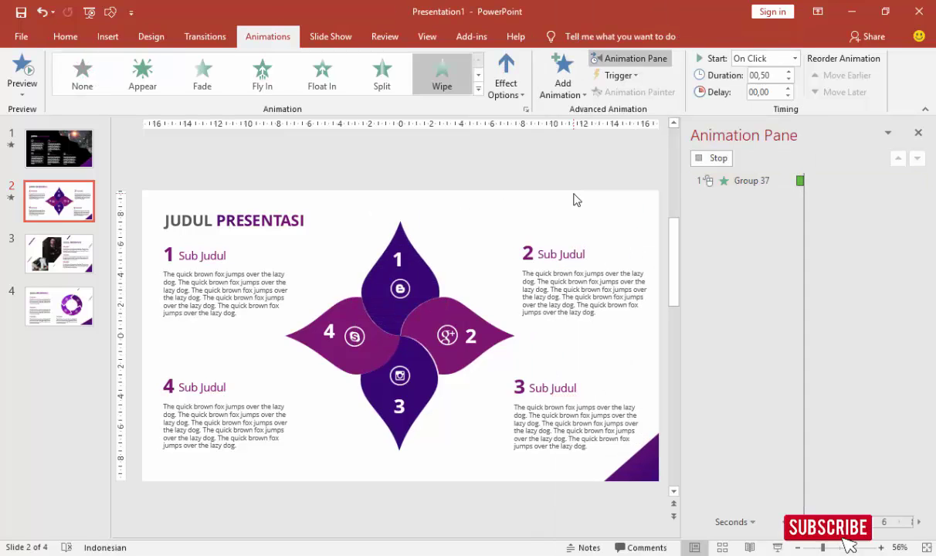
click(468, 321)
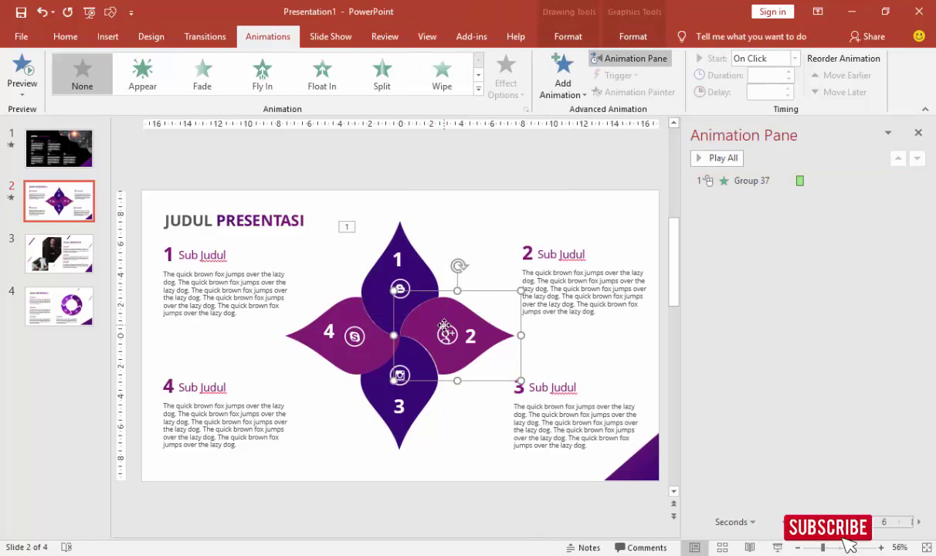
click(562, 77)
click(571, 179)
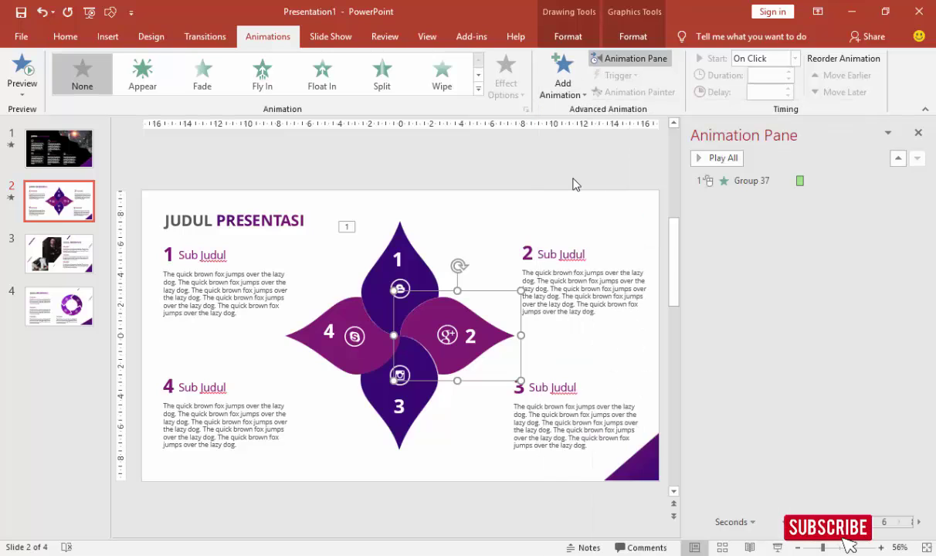
click(506, 78)
click(517, 169)
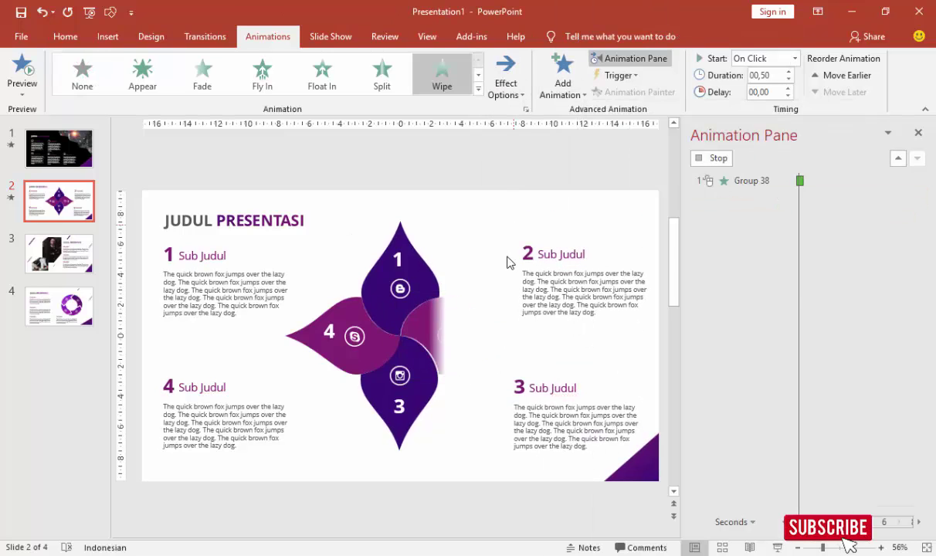
Step: Give petals 3 and 4 Wipe entrances that come in from the right
click(409, 390)
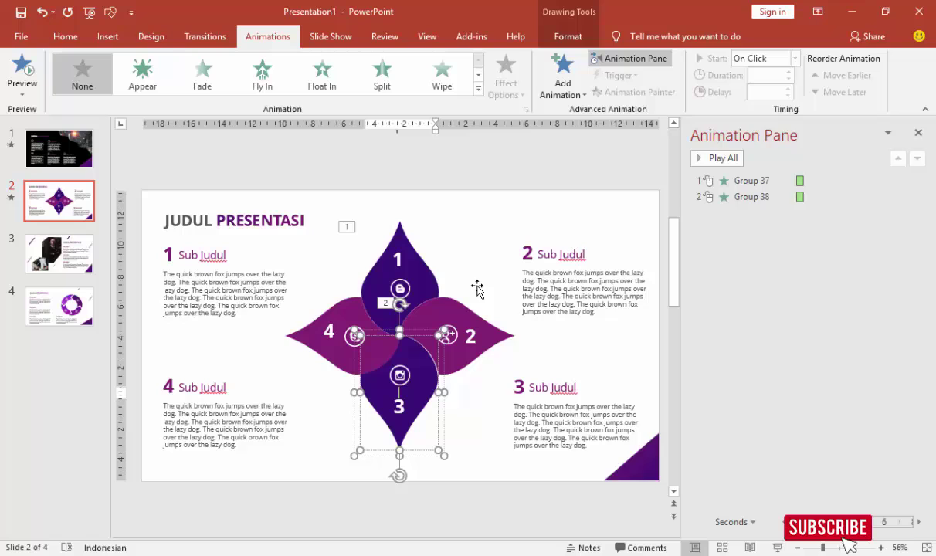
click(562, 77)
click(566, 178)
click(512, 74)
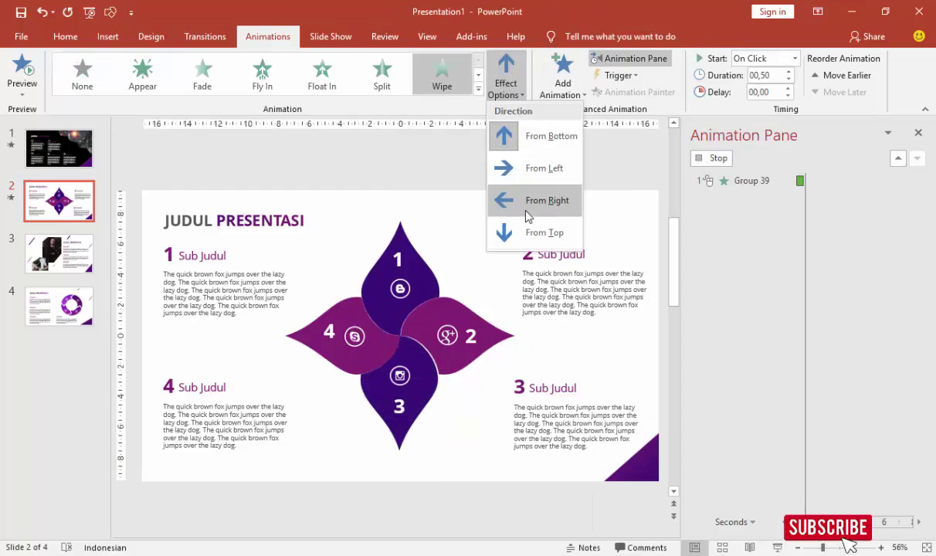
click(519, 202)
click(355, 340)
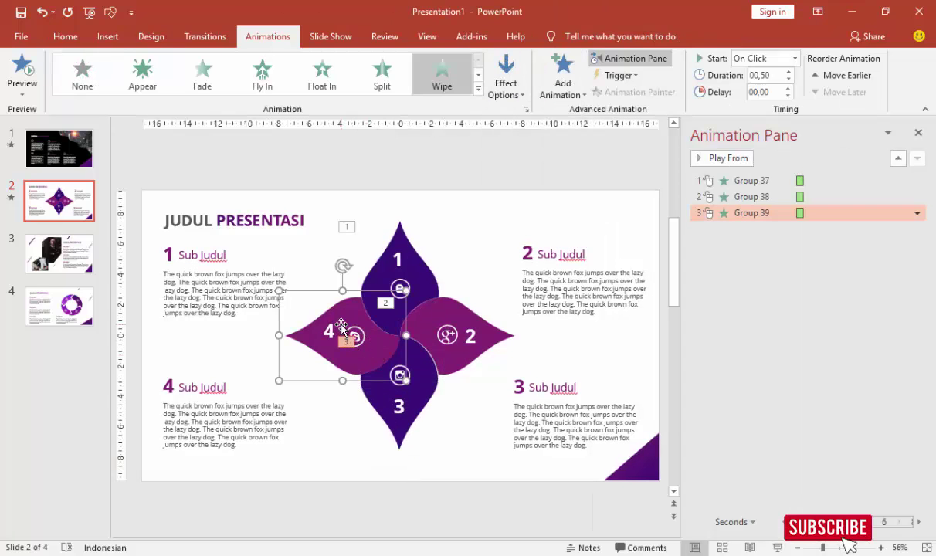
click(563, 77)
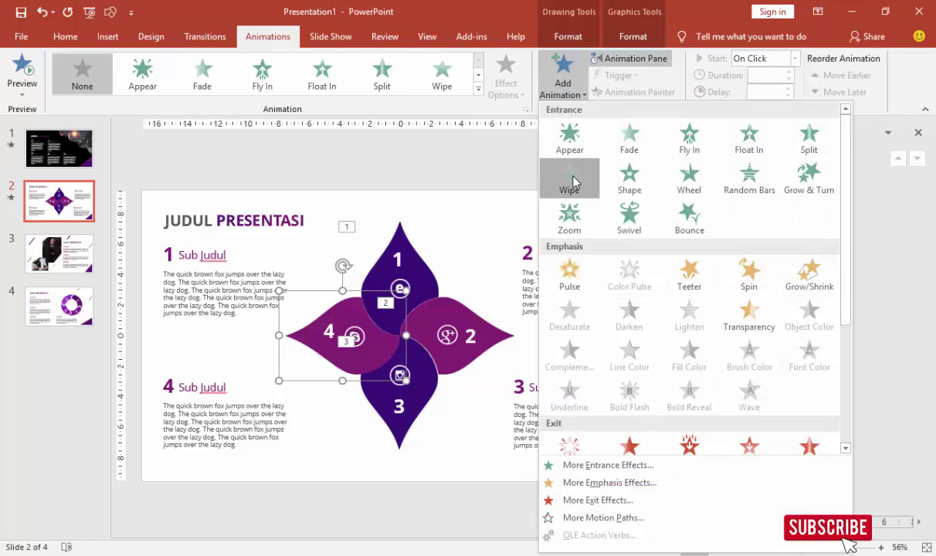
click(545, 170)
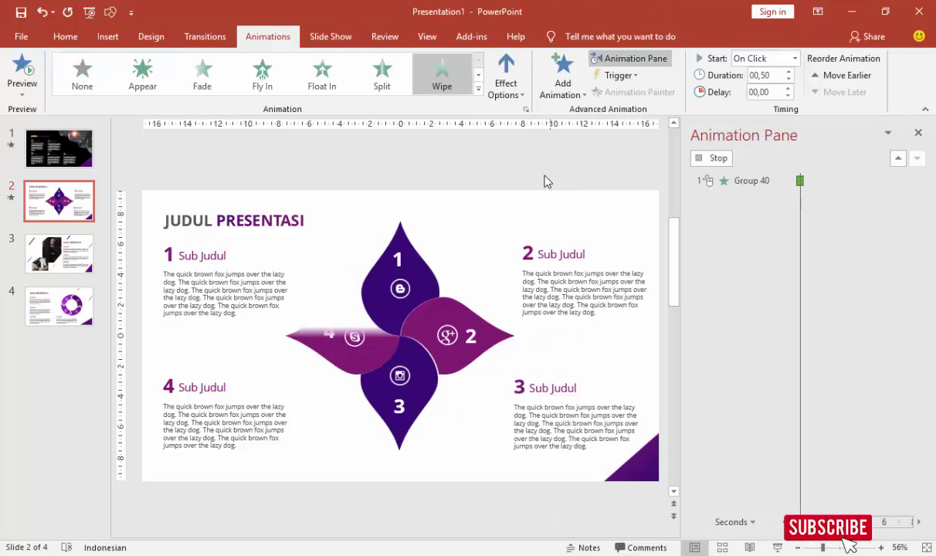
click(498, 78)
click(511, 203)
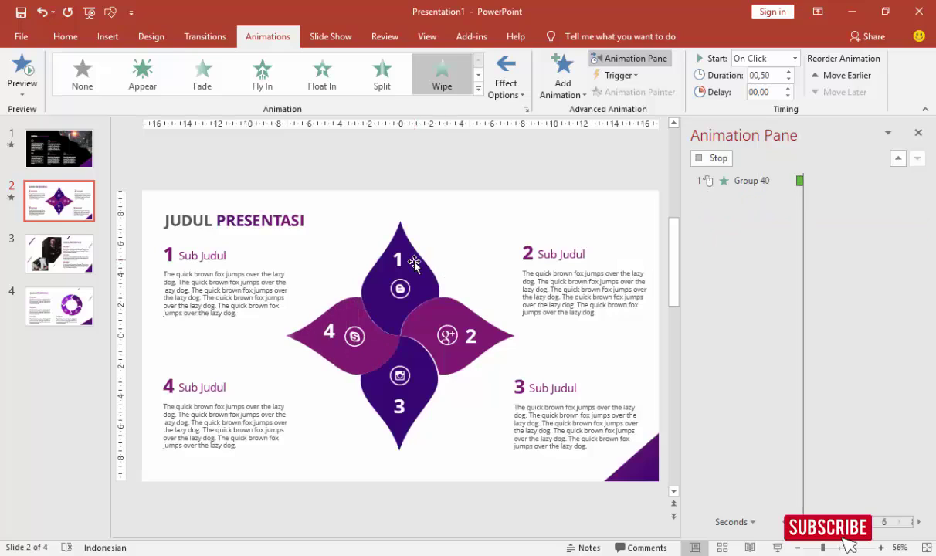
click(426, 270)
Step: Set petals 2, 3 and 4 to start With Previous
click(471, 317)
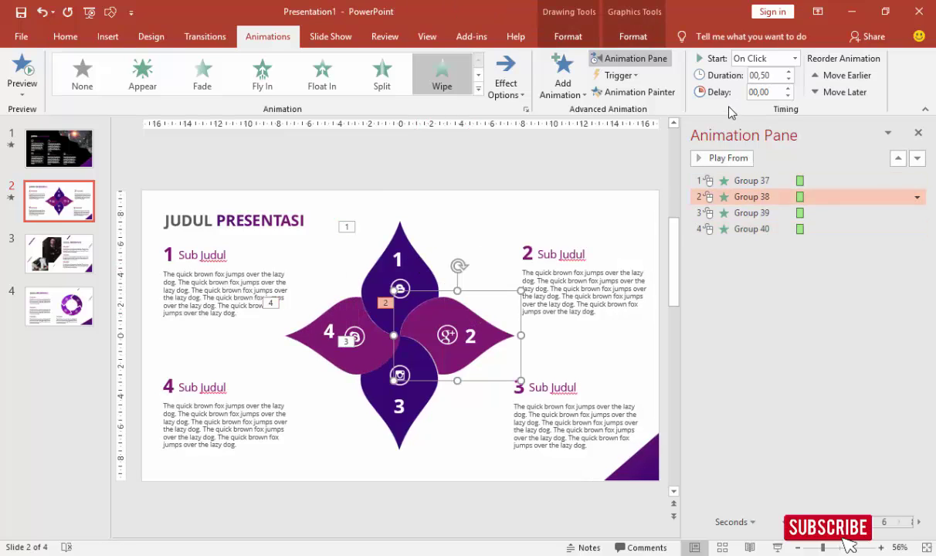
click(796, 58)
click(746, 85)
click(425, 392)
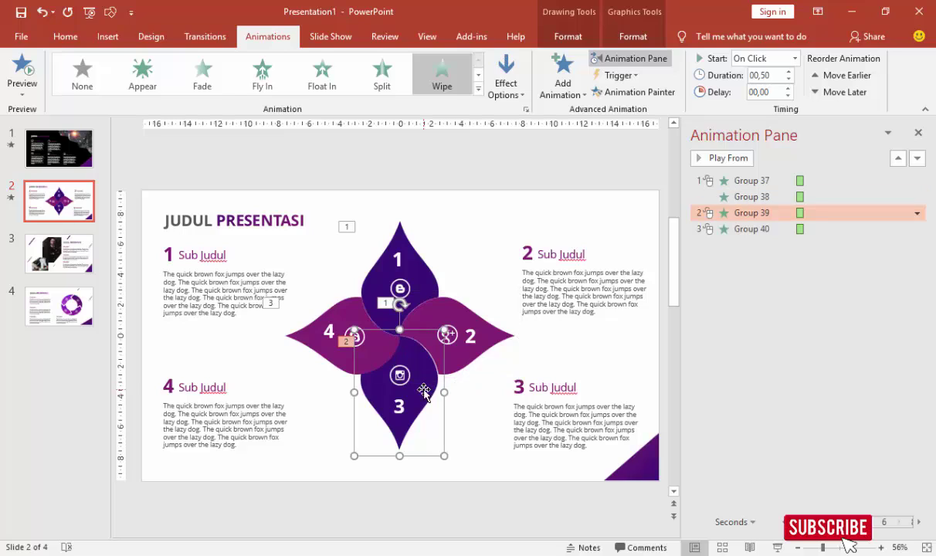
click(796, 59)
click(773, 85)
click(751, 229)
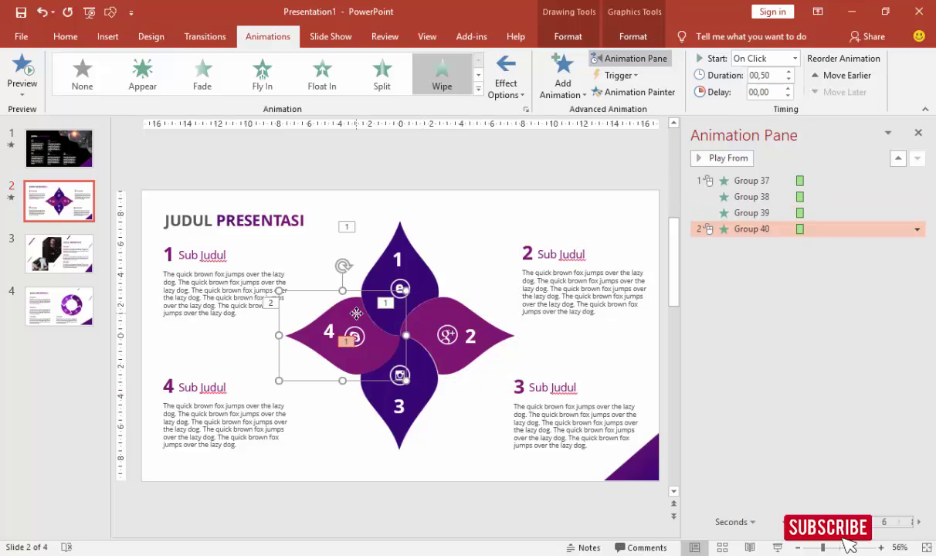
click(796, 59)
click(772, 86)
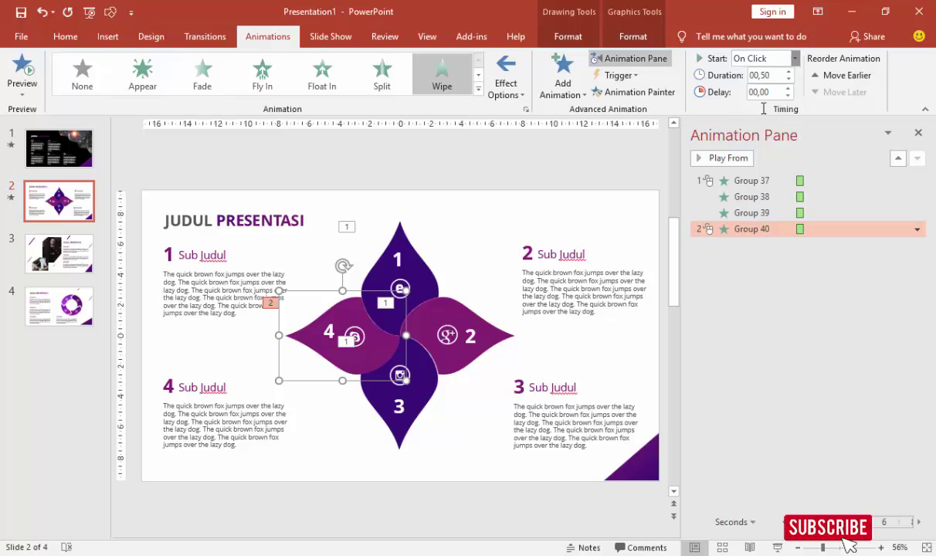
Step: Preview the petal animations twice, then select the JUDUL PRESENTASI title
click(752, 180)
click(718, 158)
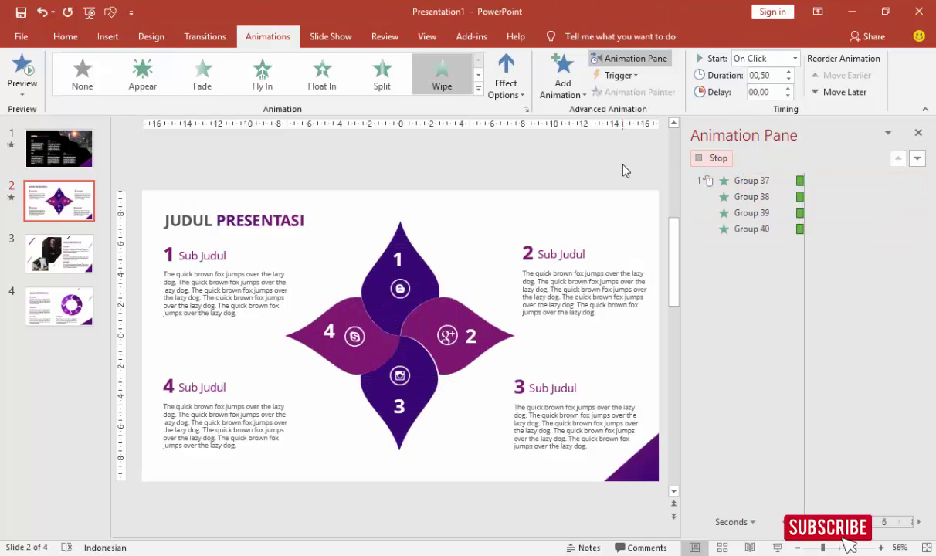
click(712, 158)
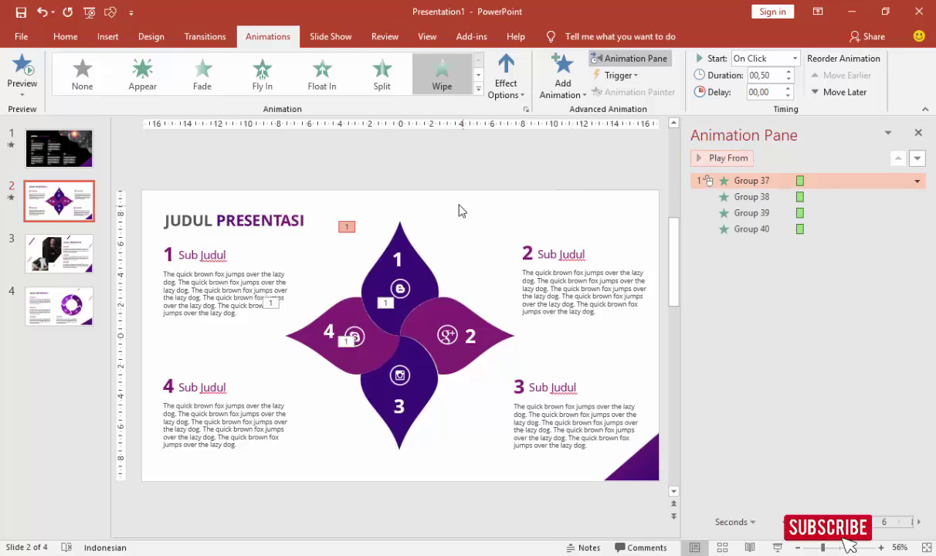
click(298, 211)
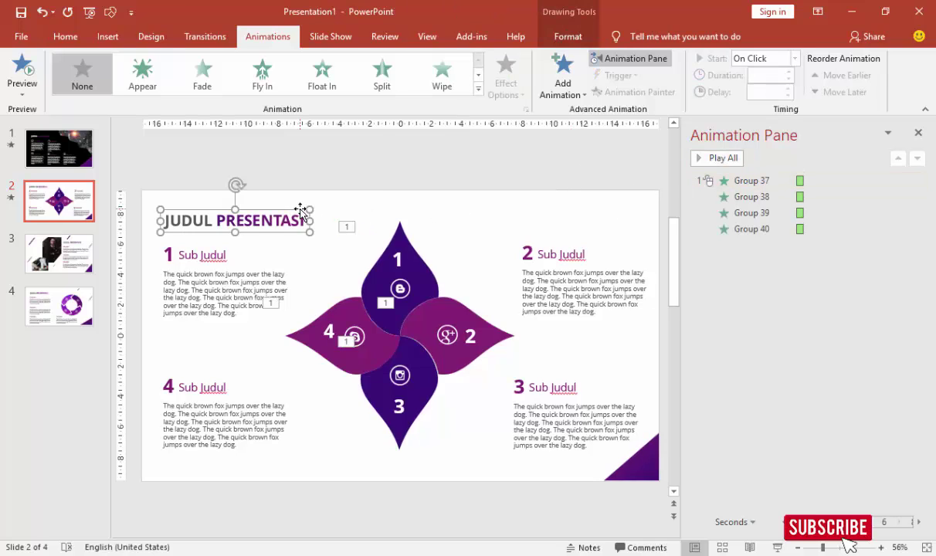
Step: Apply the Rise Up entrance to the title after previewing Zoom
click(595, 95)
click(600, 465)
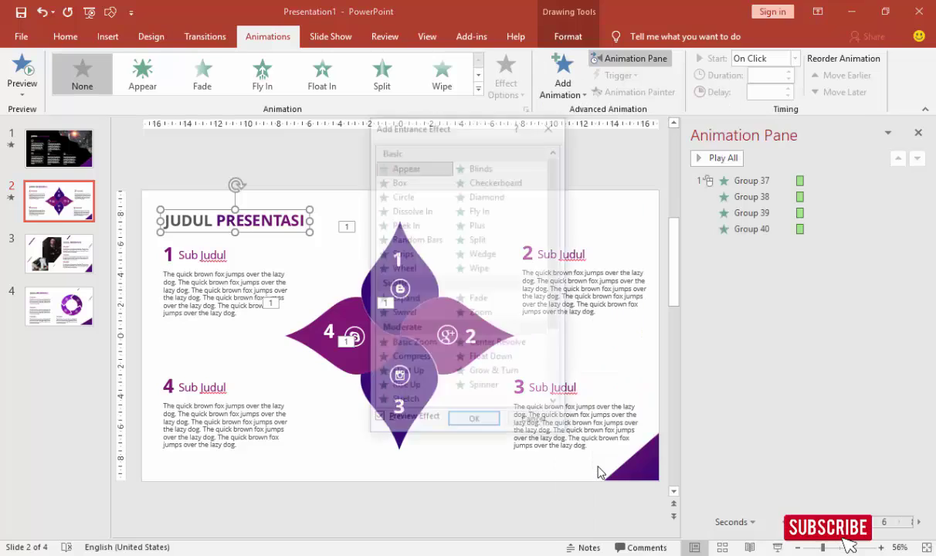
scroll(470, 251, down, 3)
scroll(464, 246, down, 1)
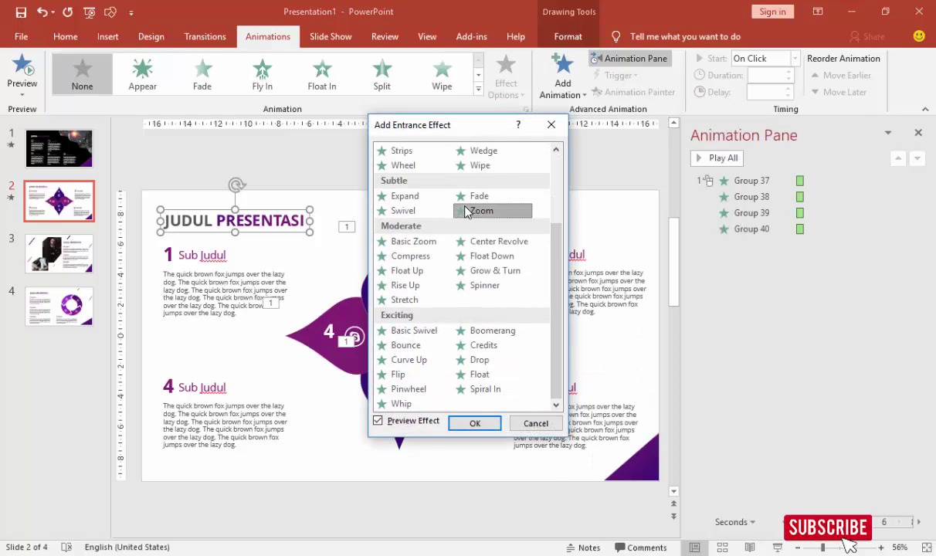
click(466, 213)
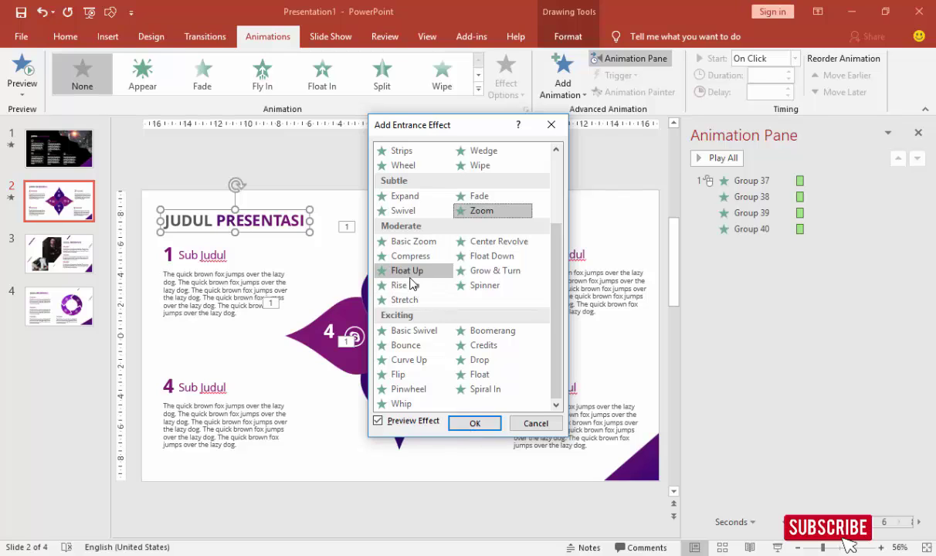
click(410, 286)
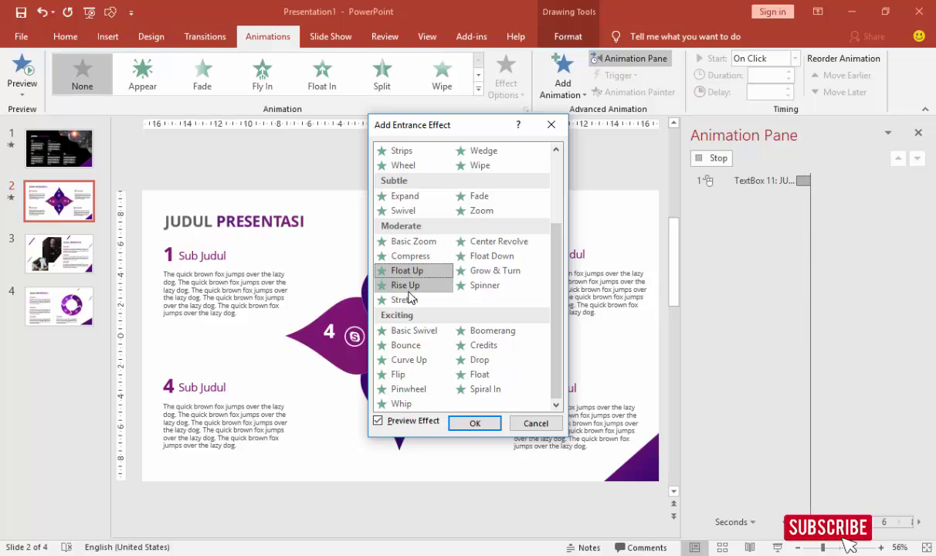
click(462, 423)
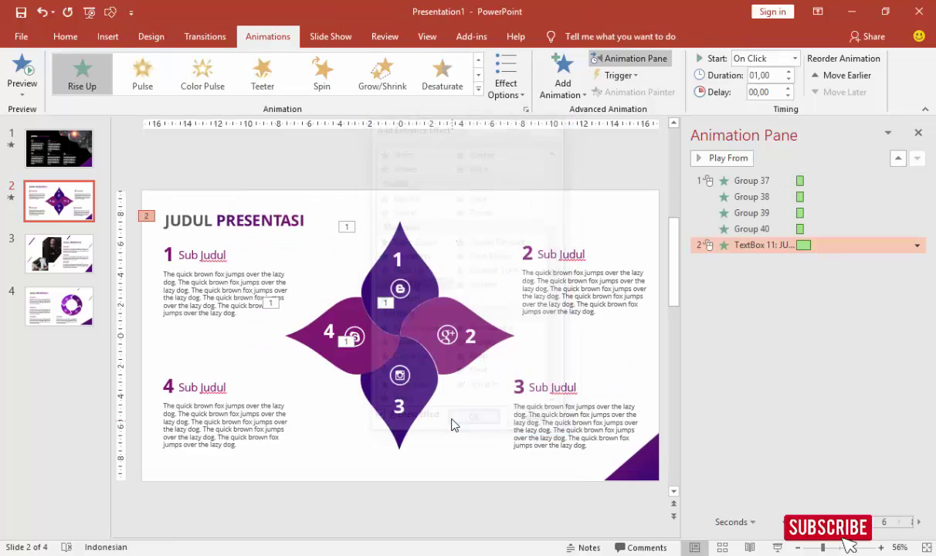
Step: Set the title animation to 0.5 seconds, animating by word with a 60% delay
click(789, 79)
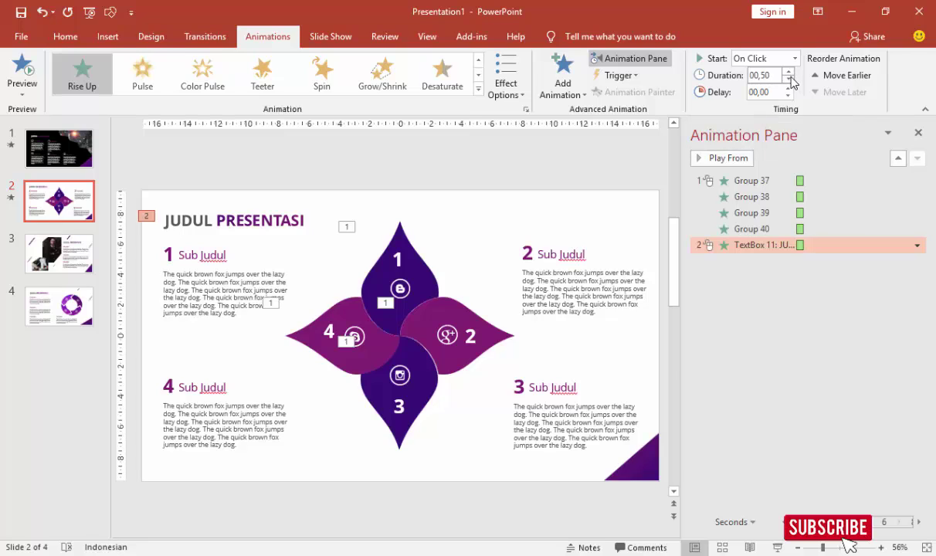
right_click(828, 245)
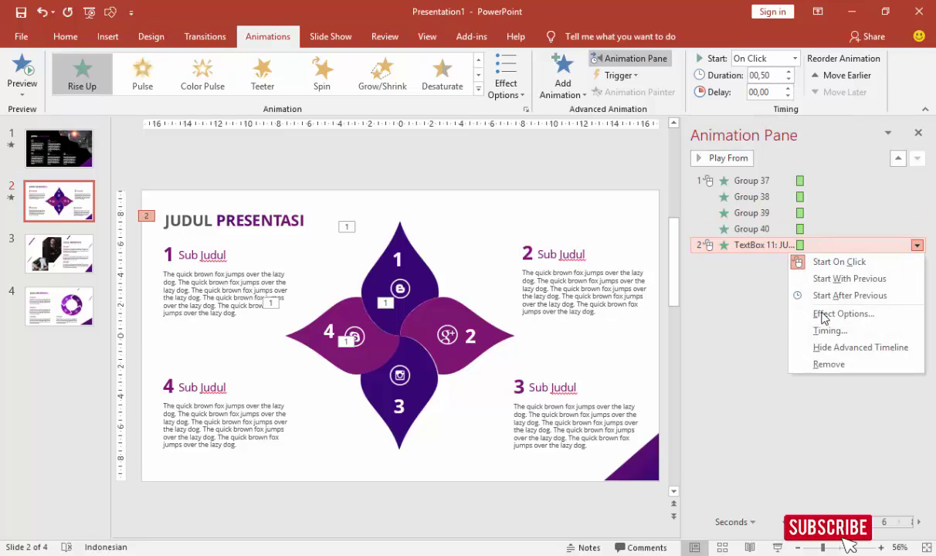
click(824, 314)
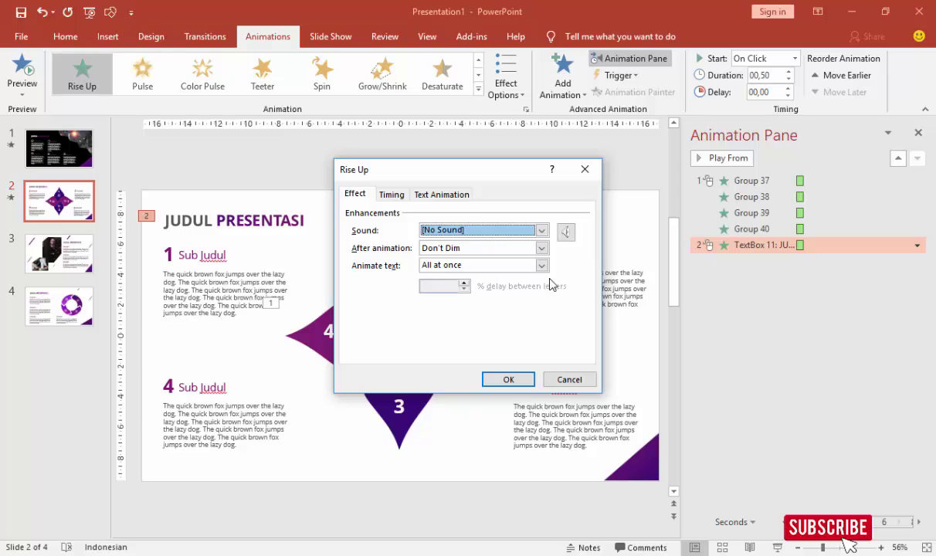
click(544, 267)
click(480, 288)
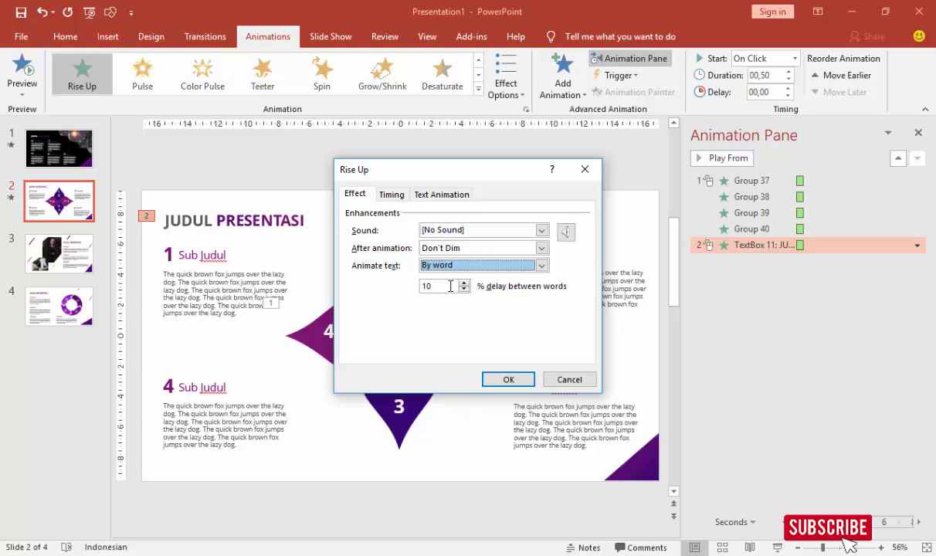
drag(450, 286, 422, 286)
text(60)
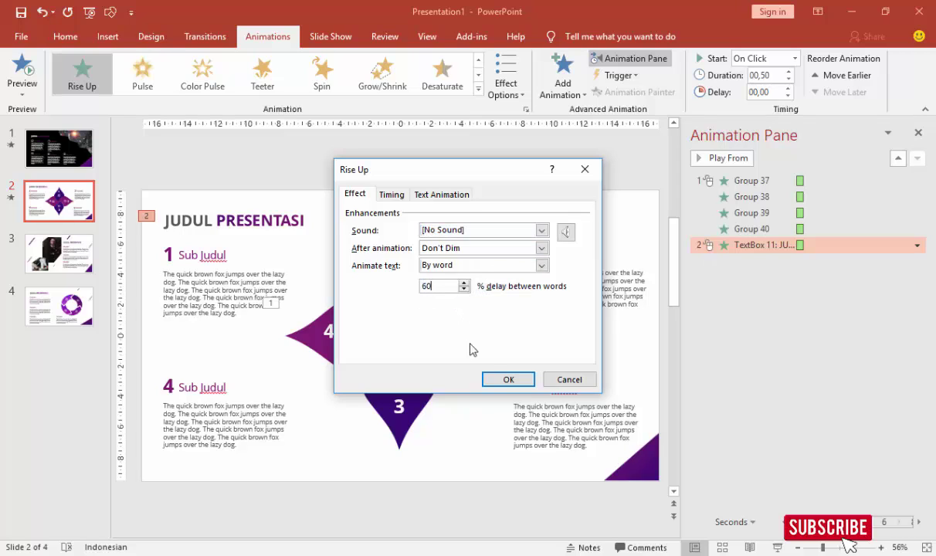
click(492, 379)
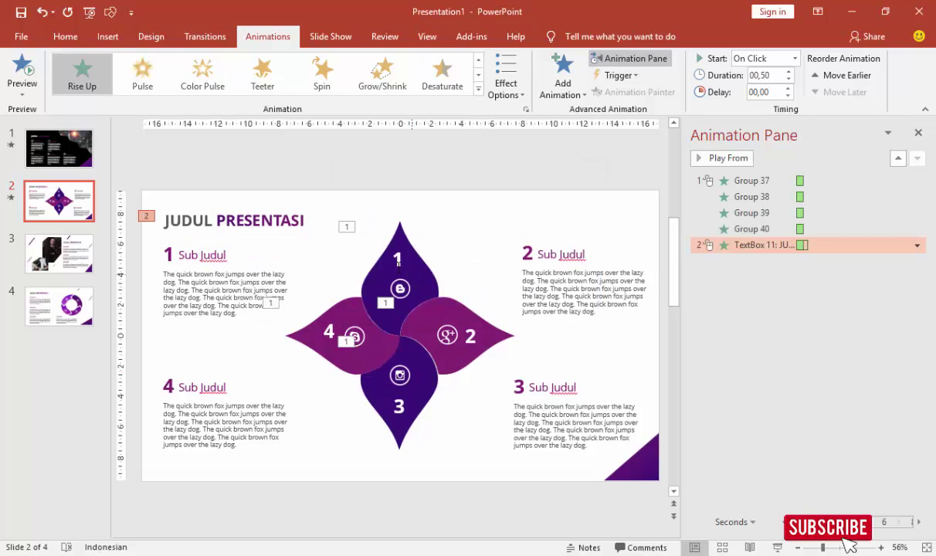
click(205, 256)
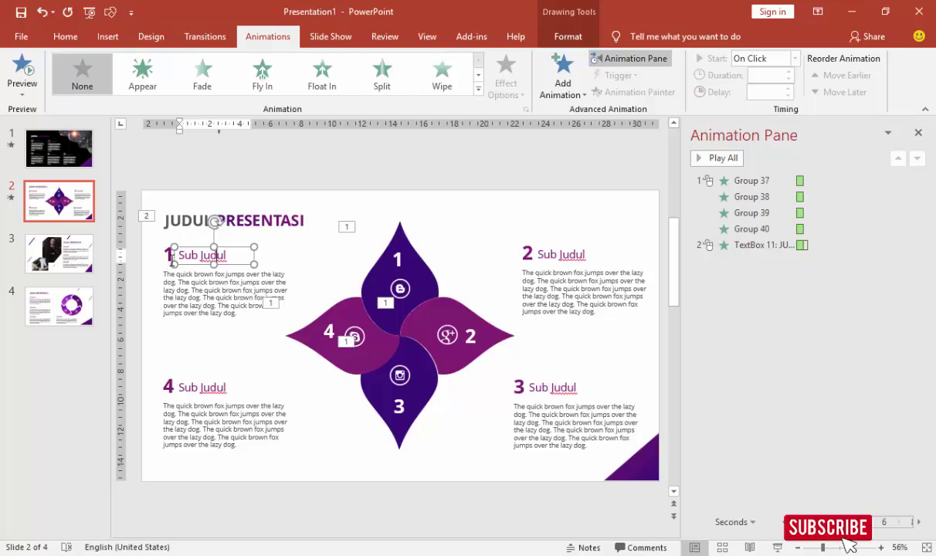
Step: Group each Sub Judul heading with its number (1 to 4) on slide 2
shift+click(169, 258)
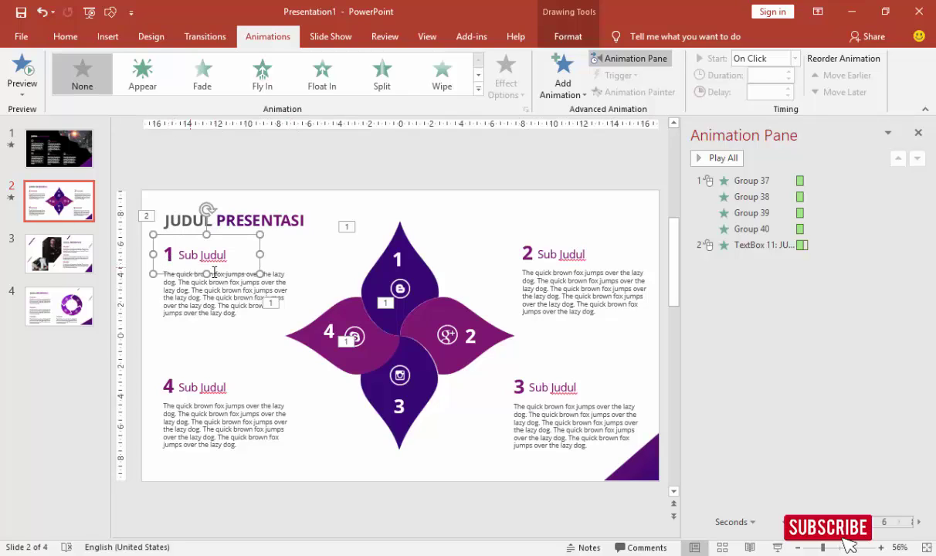
click(214, 279)
click(203, 386)
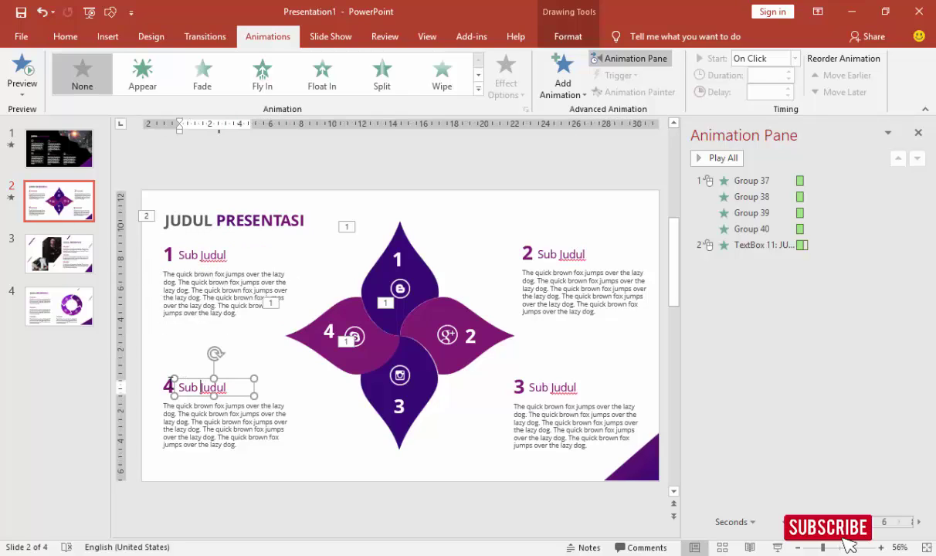
shift+click(169, 386)
key(ctrl+g)
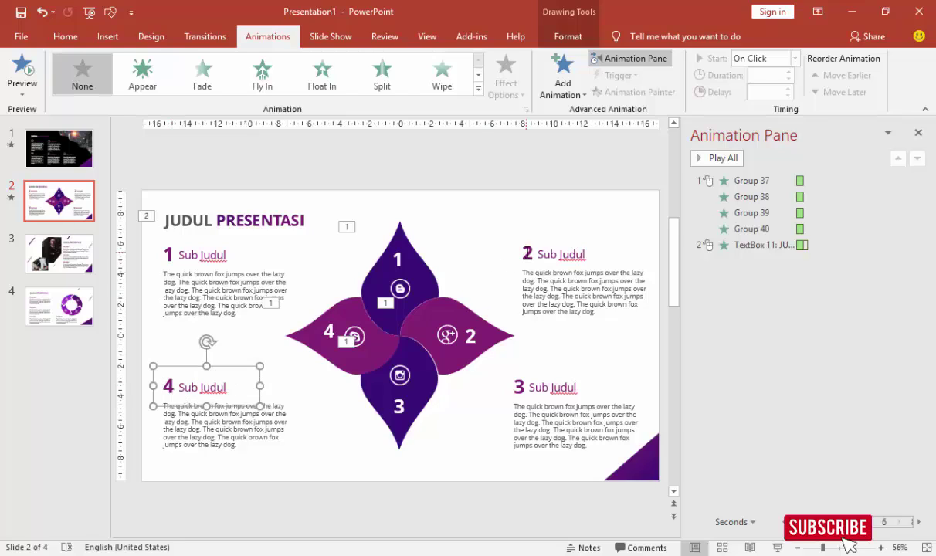
click(527, 254)
shift+click(568, 256)
key(ctrl+g)
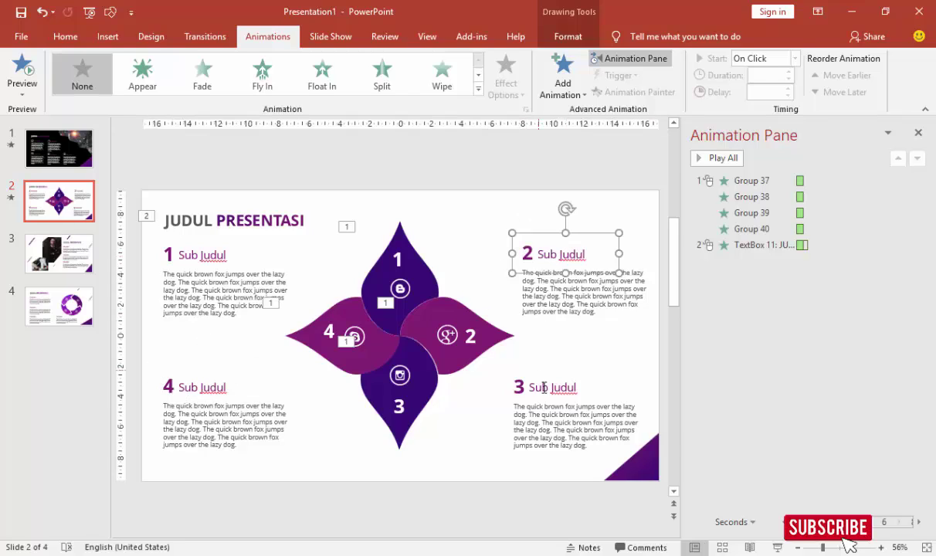
click(544, 387)
shift+click(521, 388)
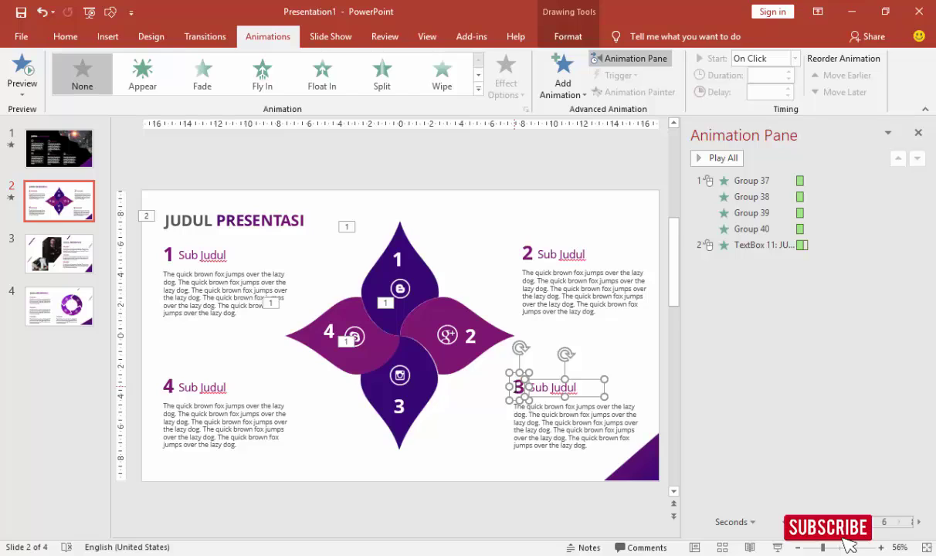
key(ctrl+g)
Step: Give the '1 Sub Judul' heading group a Bounce entrance effect
click(394, 176)
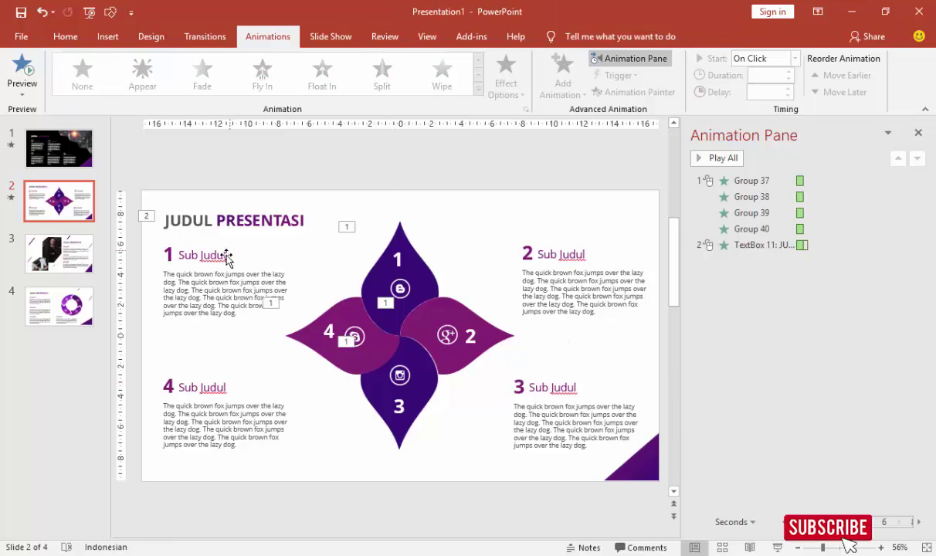
click(232, 247)
click(559, 76)
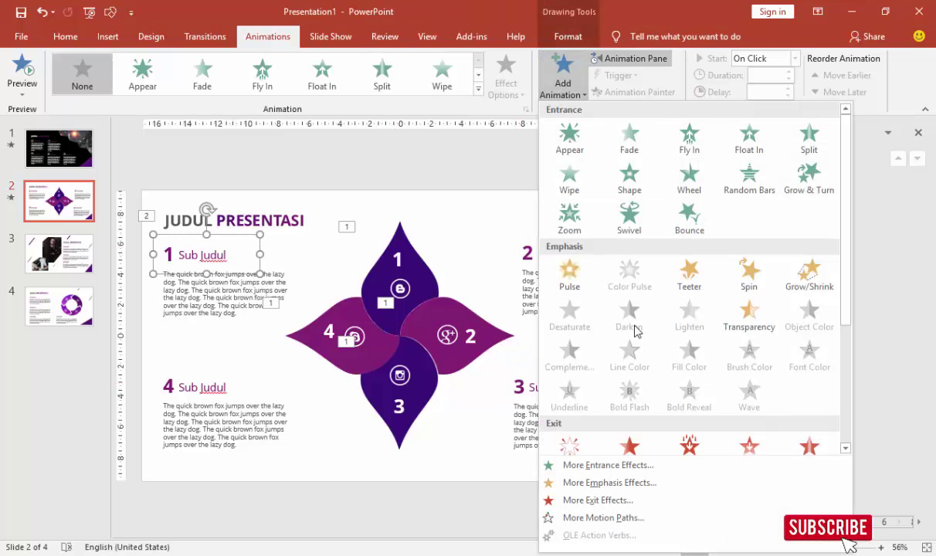
click(617, 464)
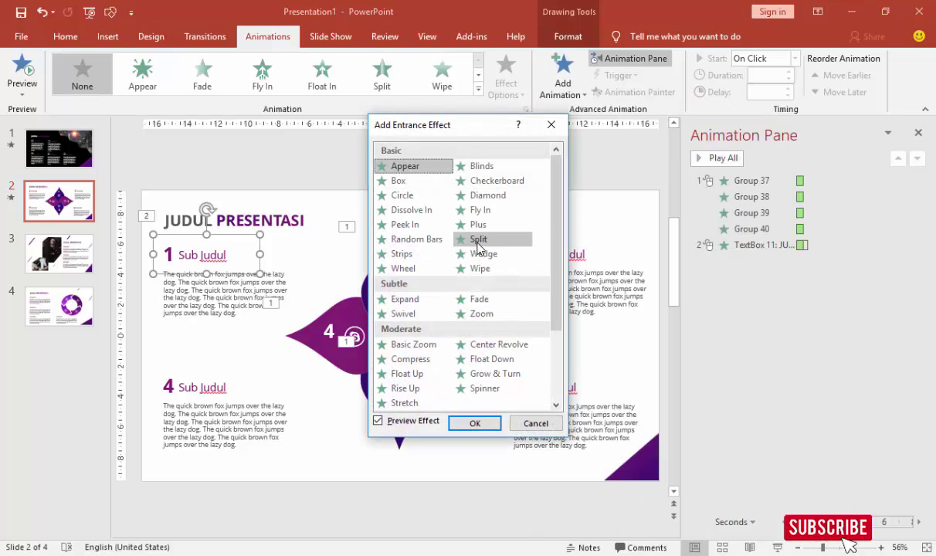
click(477, 240)
click(480, 224)
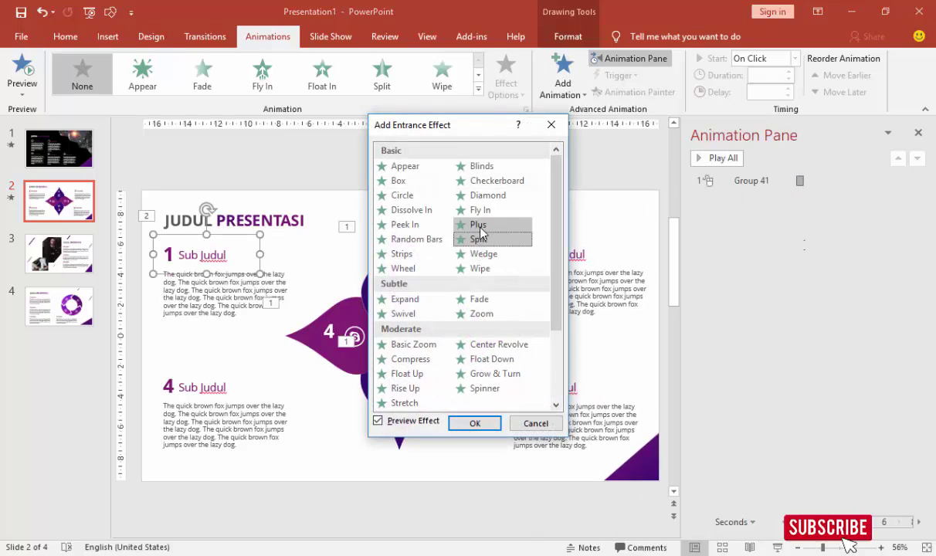
click(479, 210)
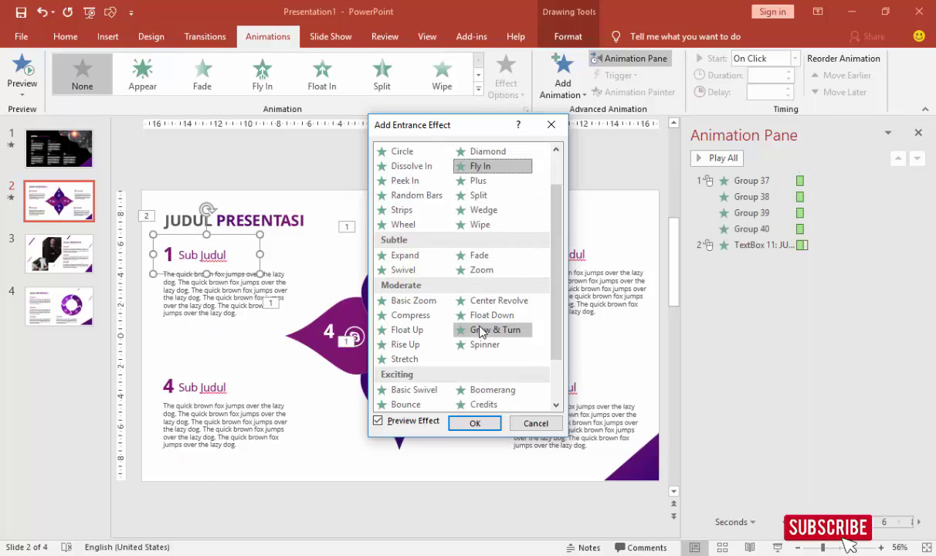
scroll(485, 329, down, 1)
scroll(428, 371, down, 2)
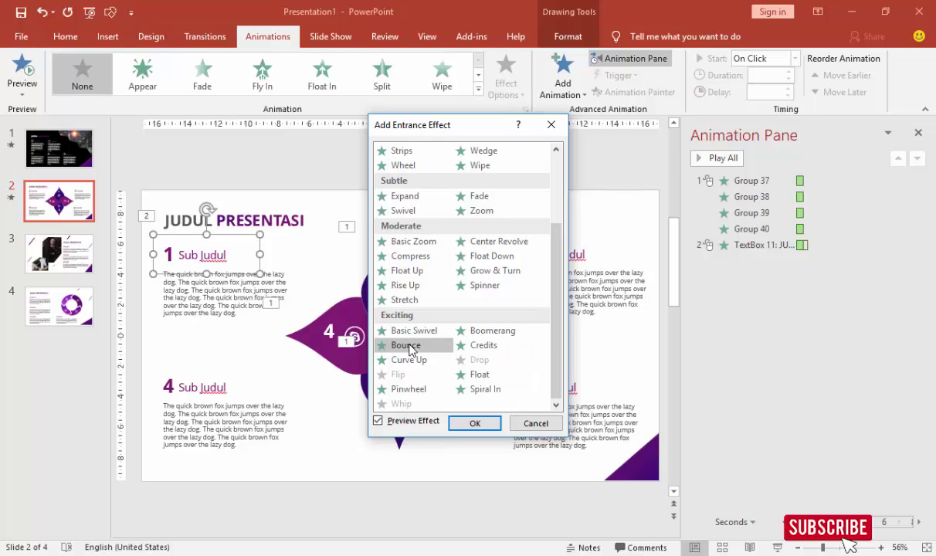
click(408, 347)
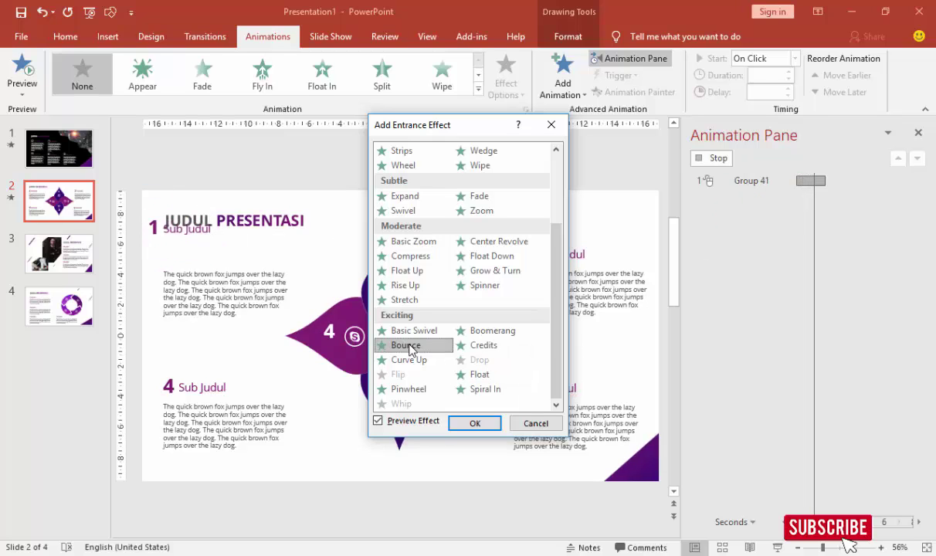
click(473, 426)
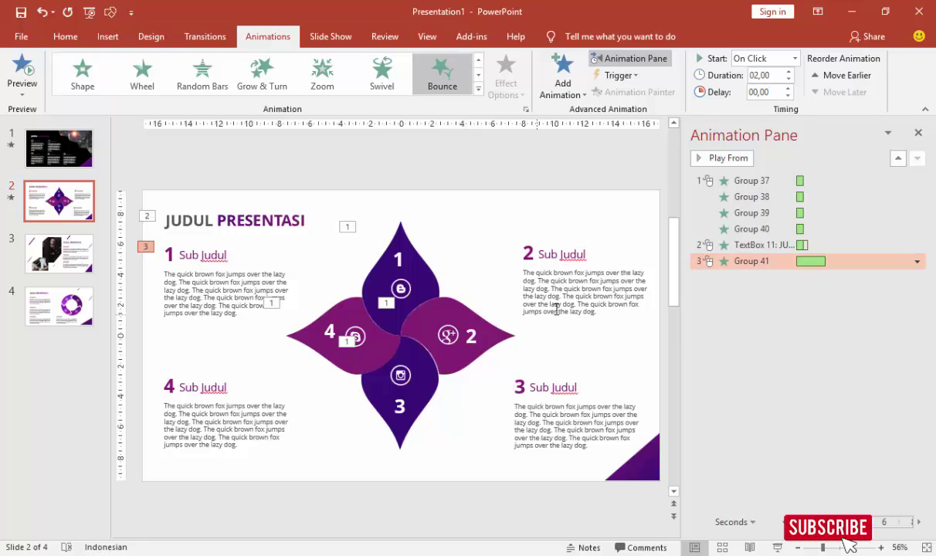
click(267, 287)
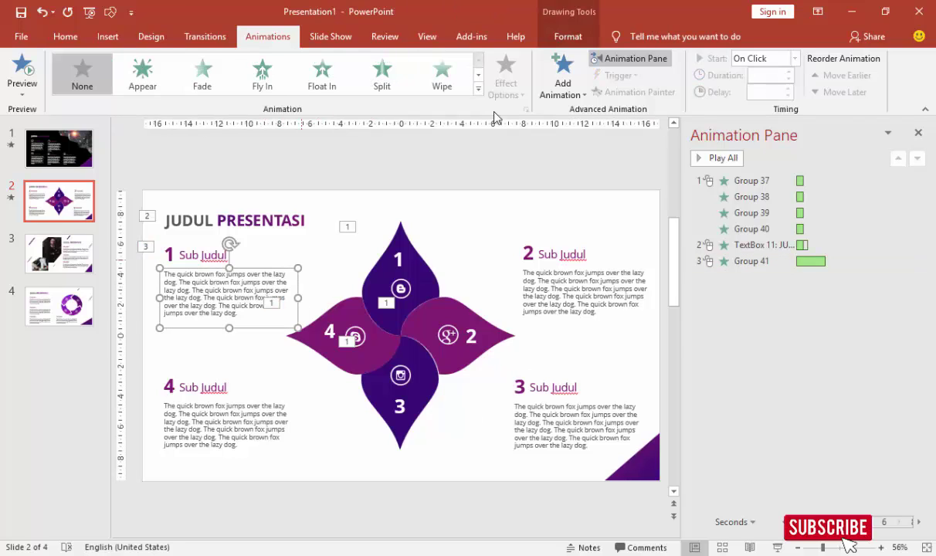
Step: Add a Fly In entrance to the body text under '1 Sub Judul'
click(557, 73)
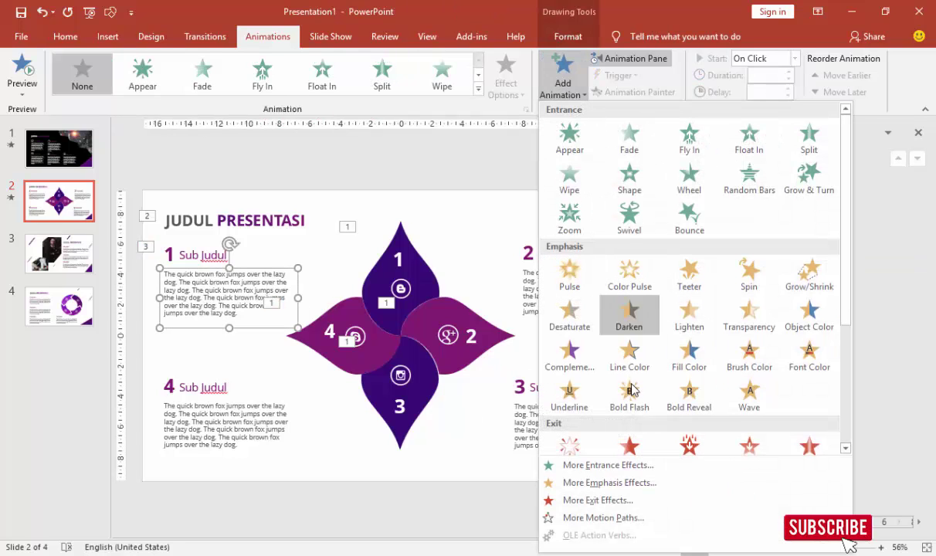
click(606, 465)
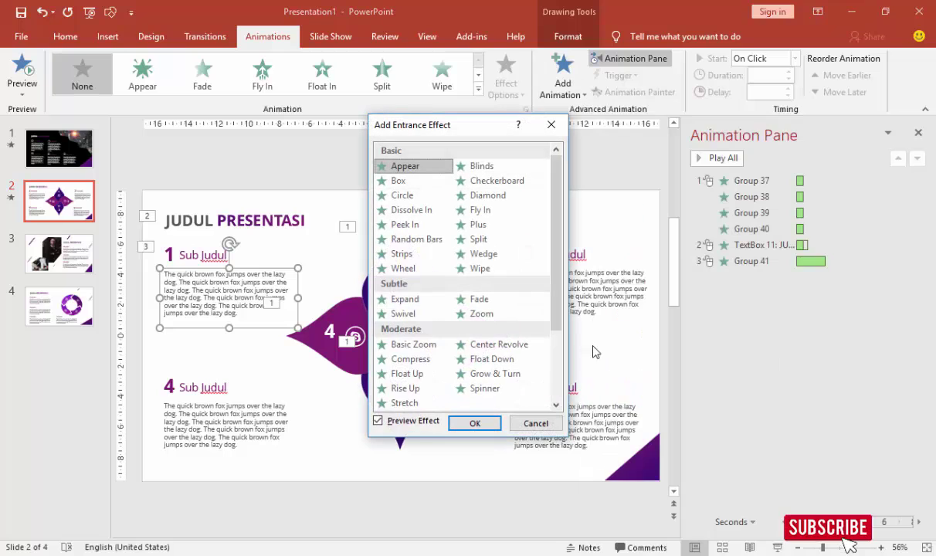
click(477, 212)
click(475, 423)
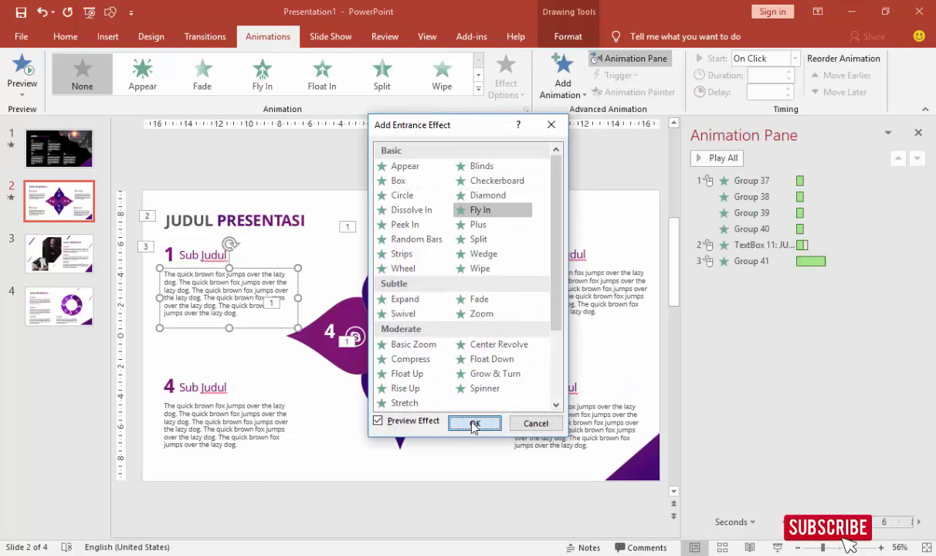
Step: Copy Bounce and Fly In from block 1 onto the '2 Sub Judul' heading and text with Animation Painter
click(220, 248)
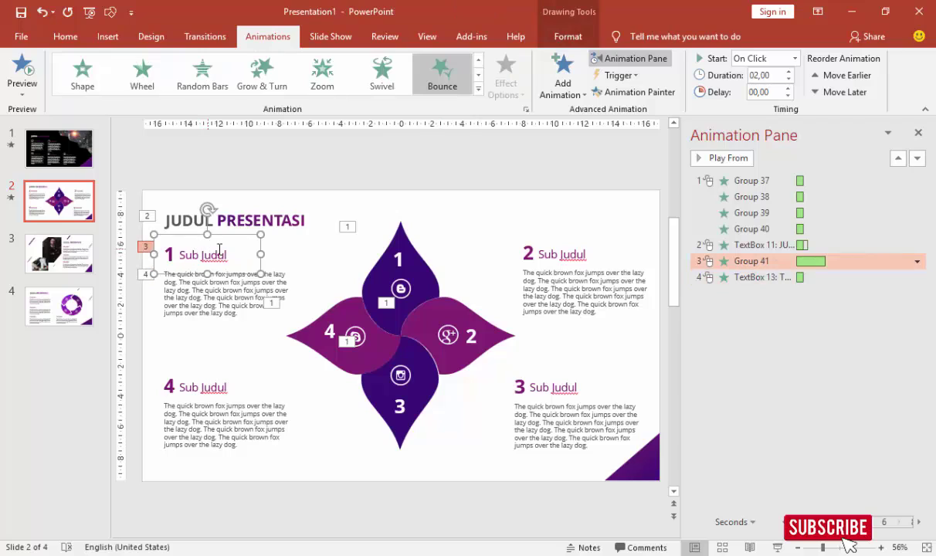
click(622, 92)
click(553, 255)
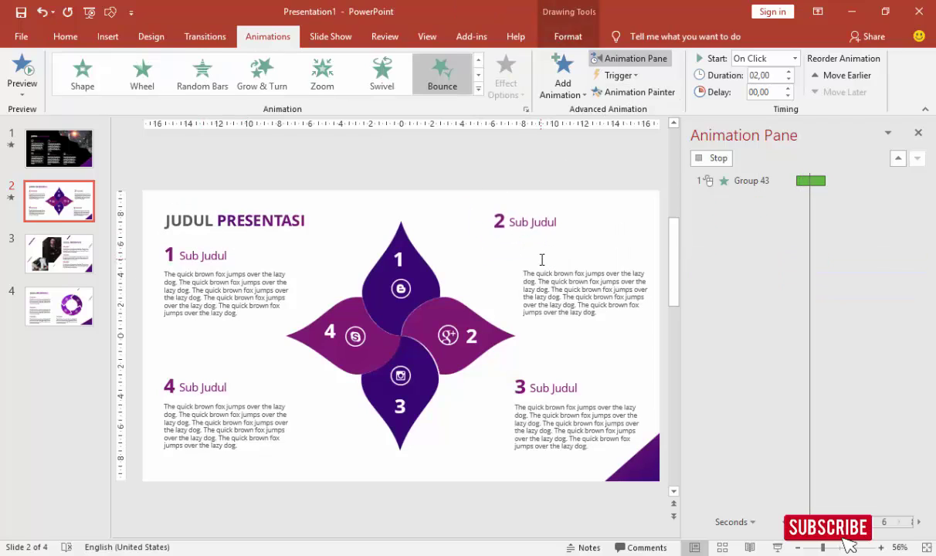
click(272, 274)
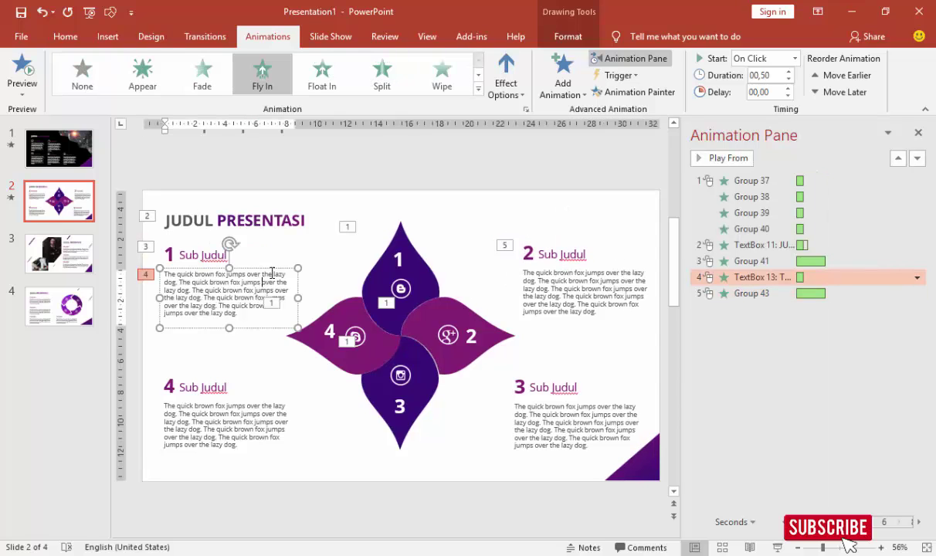
click(626, 92)
click(605, 282)
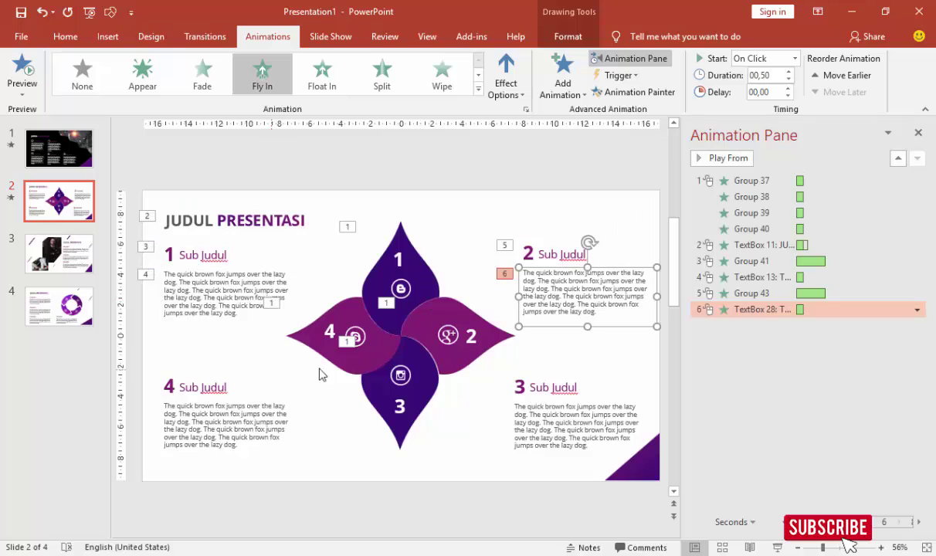
Step: Copy Bounce and Fly In from block 2 onto the '3 Sub Judul' heading and text
click(548, 256)
click(627, 92)
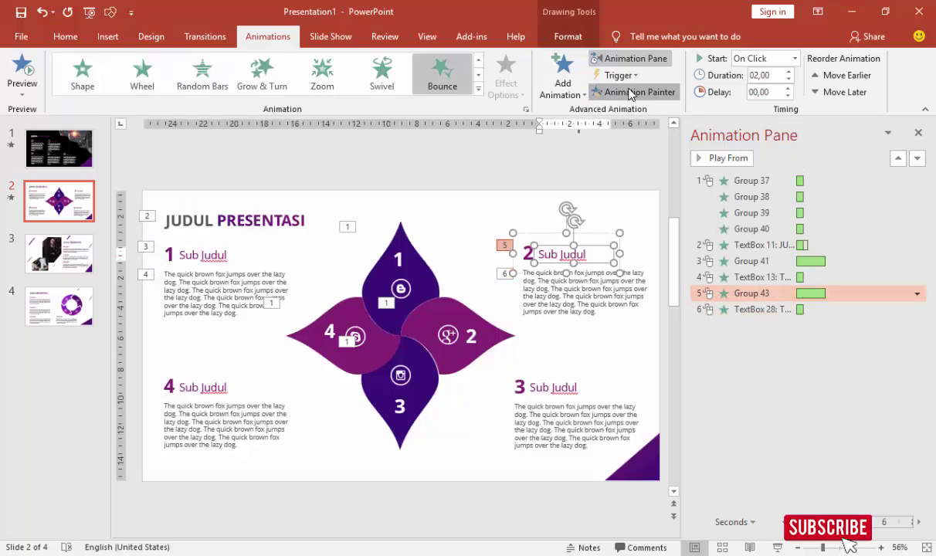
click(529, 374)
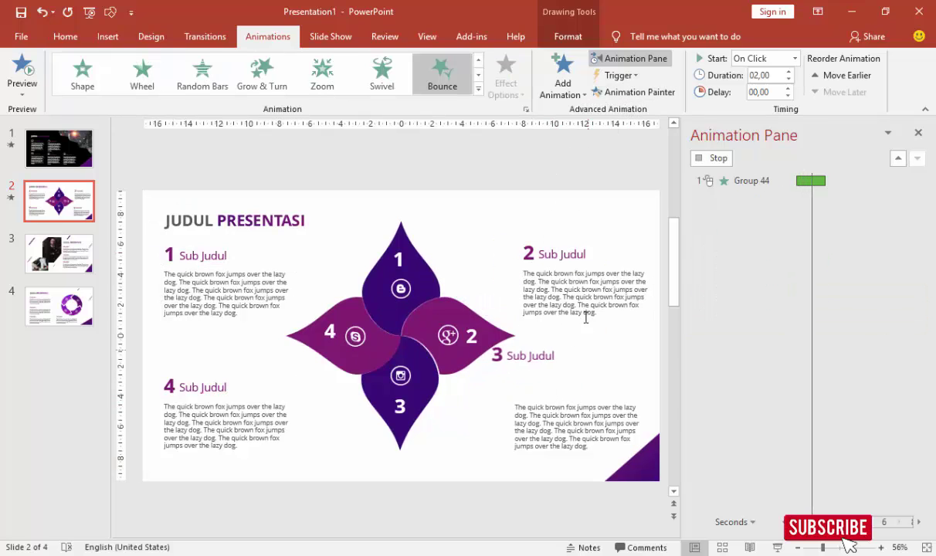
click(606, 283)
click(629, 94)
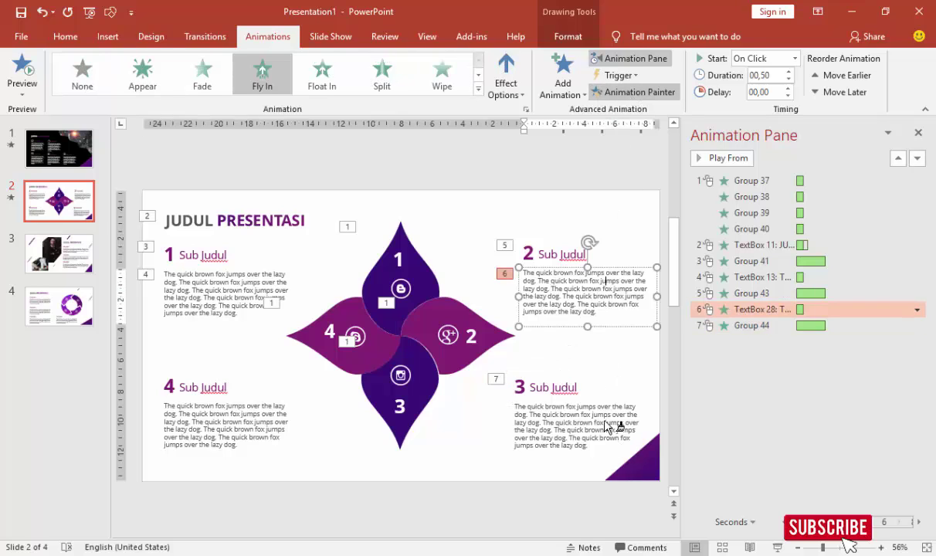
click(618, 424)
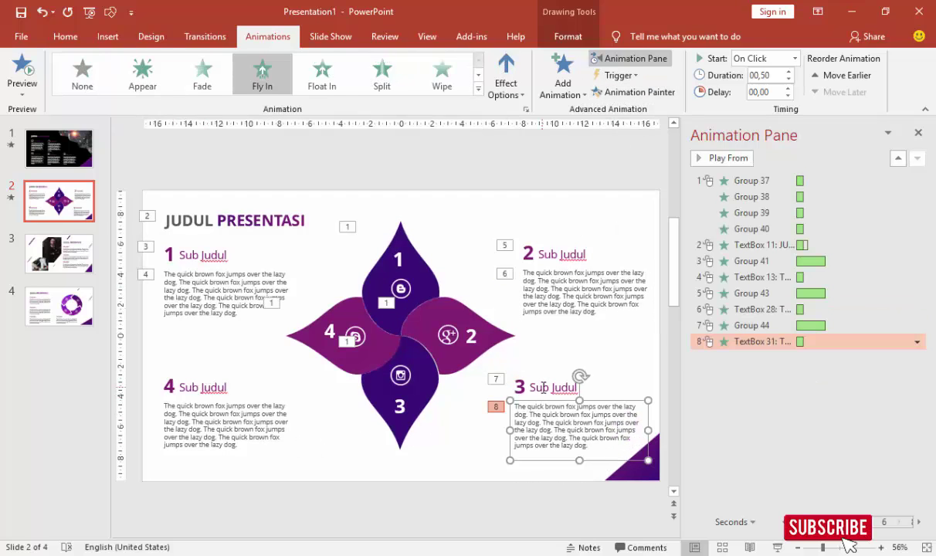
Step: Copy Bounce and Fly In from block 3 onto the '4 Sub Judul' heading and text
click(543, 387)
click(630, 92)
click(202, 383)
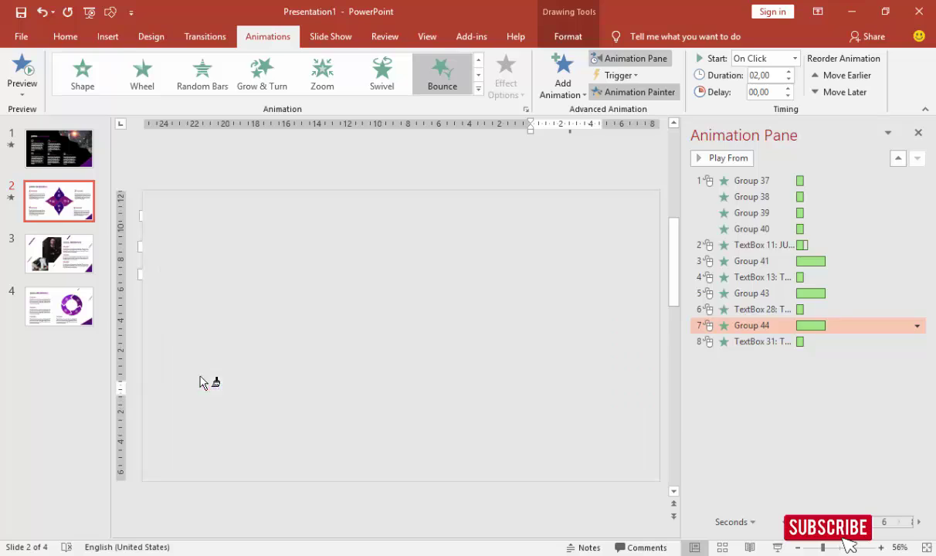
double_click(534, 438)
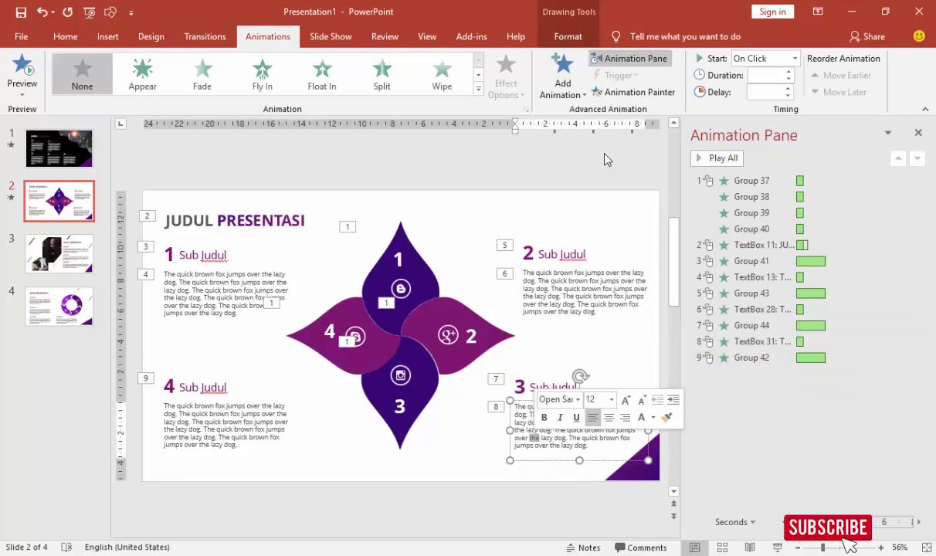
click(630, 92)
click(170, 396)
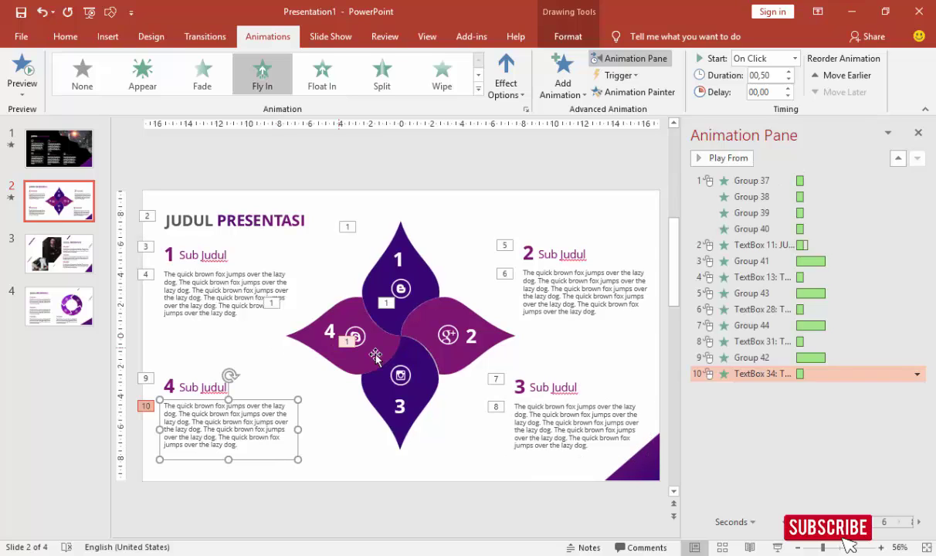
click(224, 257)
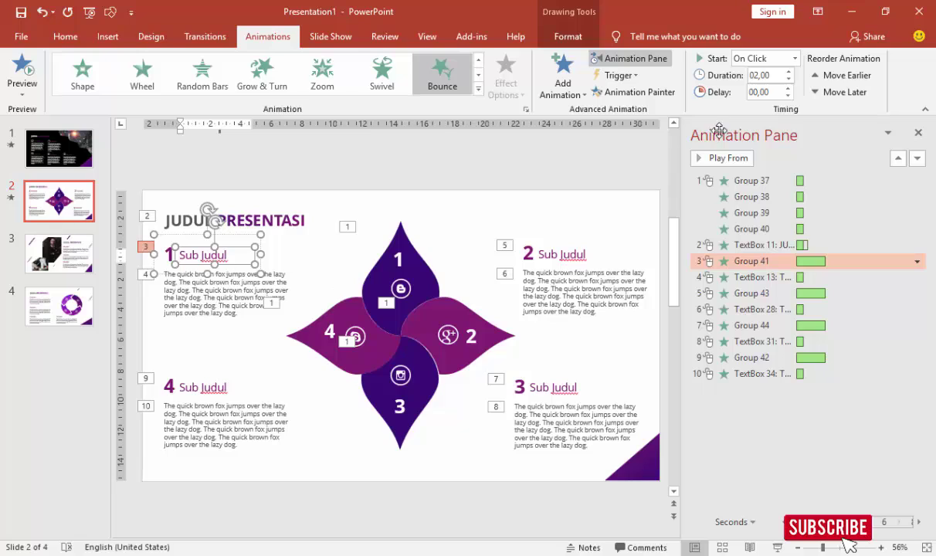
Step: Set the body text under Sub Judul 1 and 2 to start After Previous
click(211, 301)
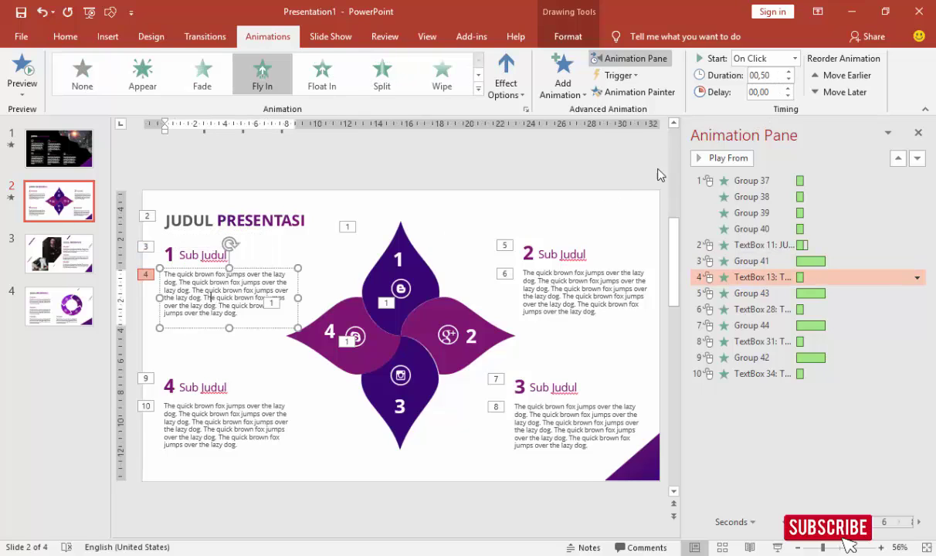
click(772, 58)
click(776, 100)
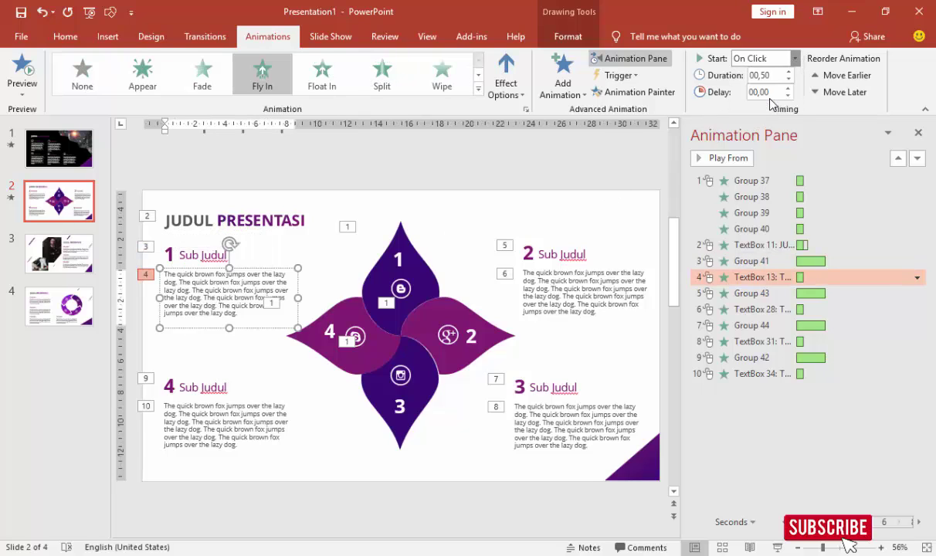
click(585, 273)
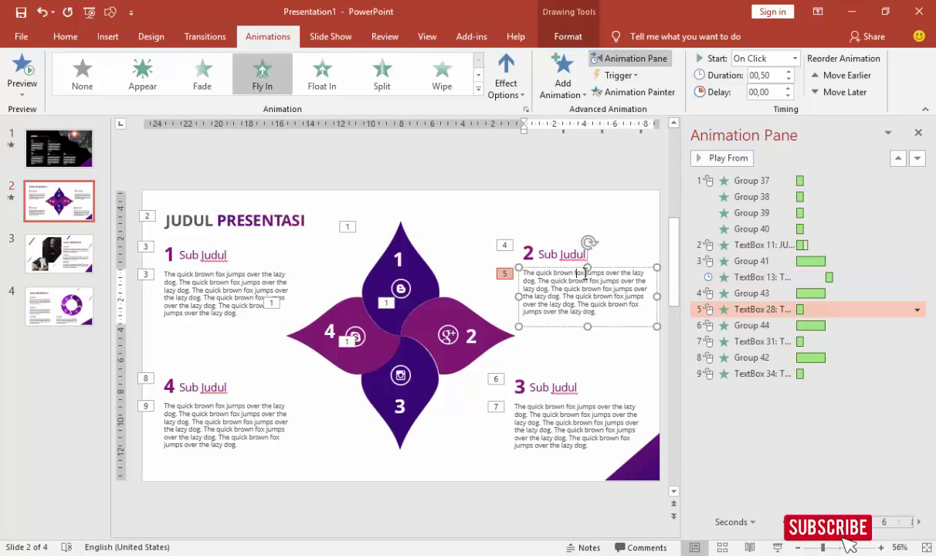
click(773, 59)
click(776, 99)
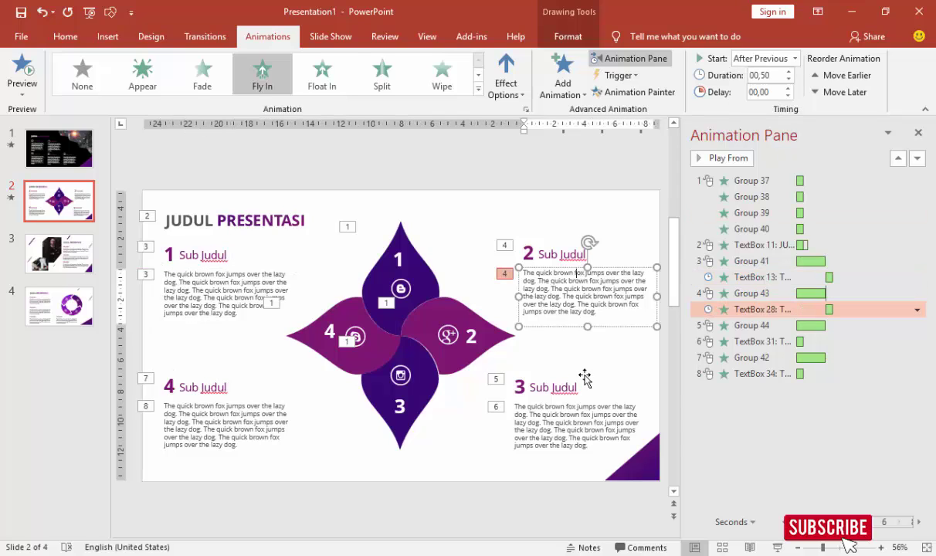
Step: Set the body text under Sub Judul 3 and 4 to start After Previous
click(562, 411)
click(796, 59)
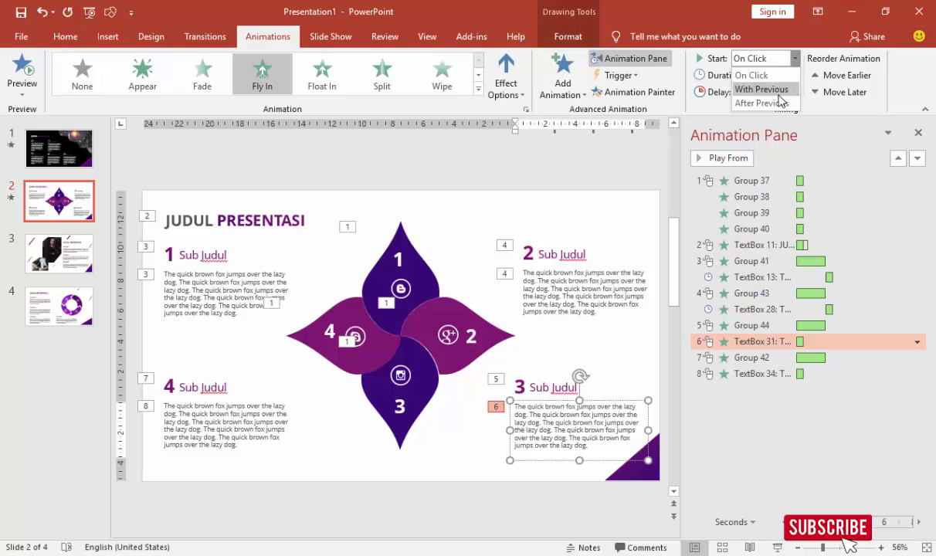
click(779, 99)
click(257, 418)
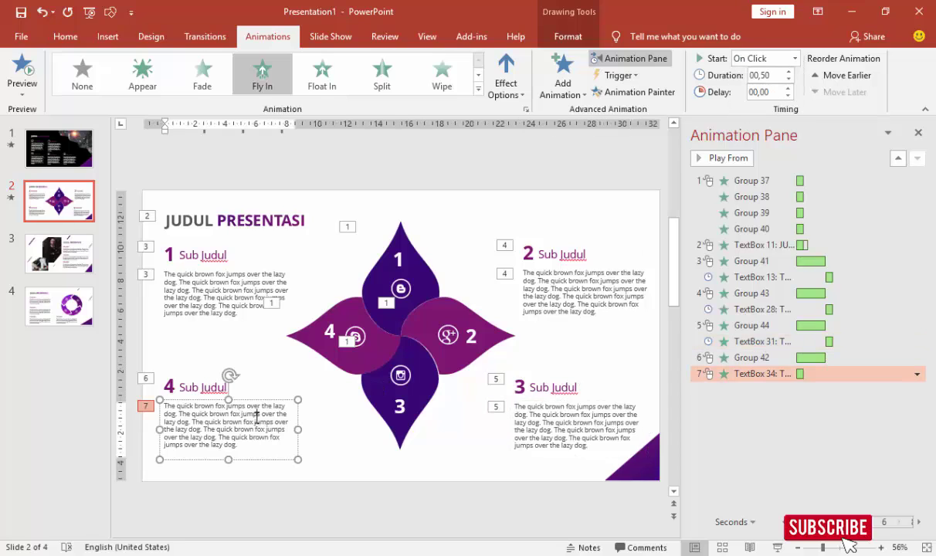
click(795, 59)
click(778, 101)
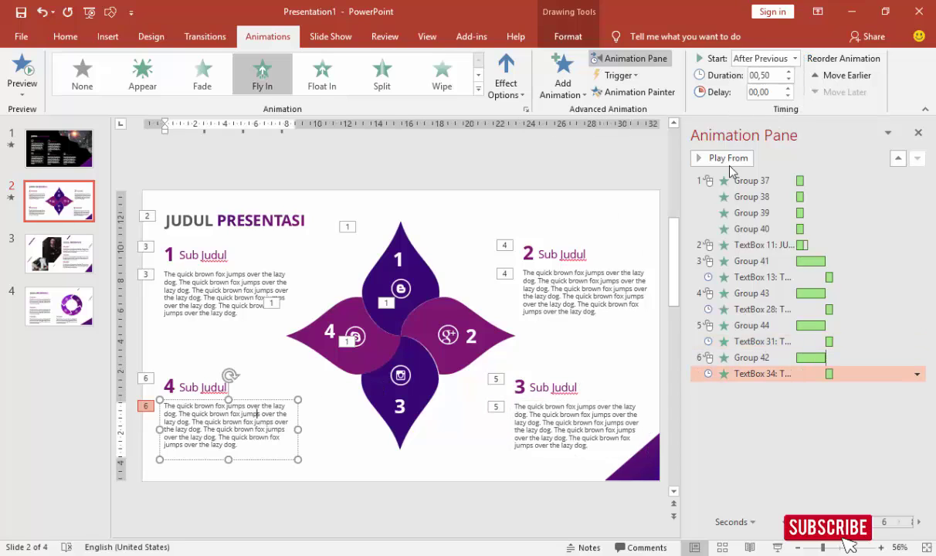
click(183, 390)
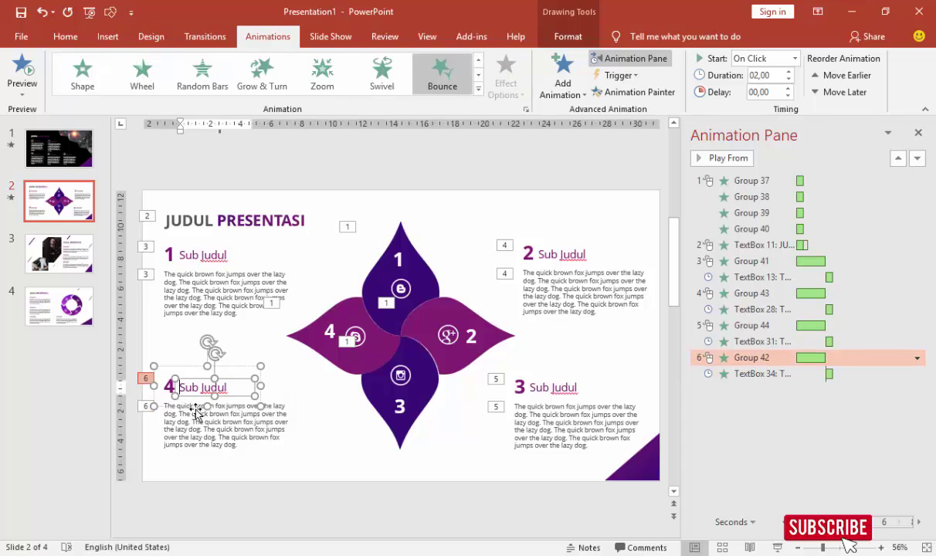
click(203, 413)
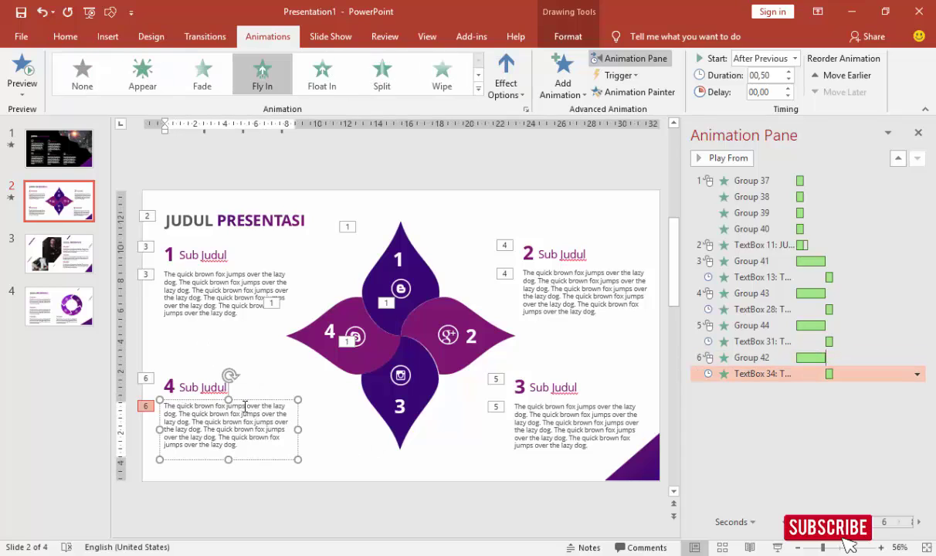
Step: On slide 3, drag the five purple diagonal bars just outside the top, right, bottom and left edges
click(85, 262)
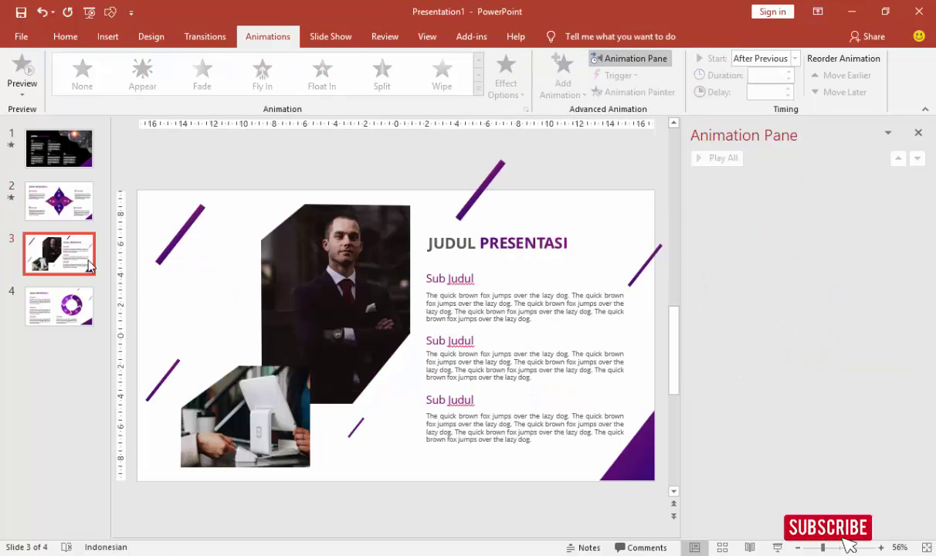
scroll(354, 243, down, 1)
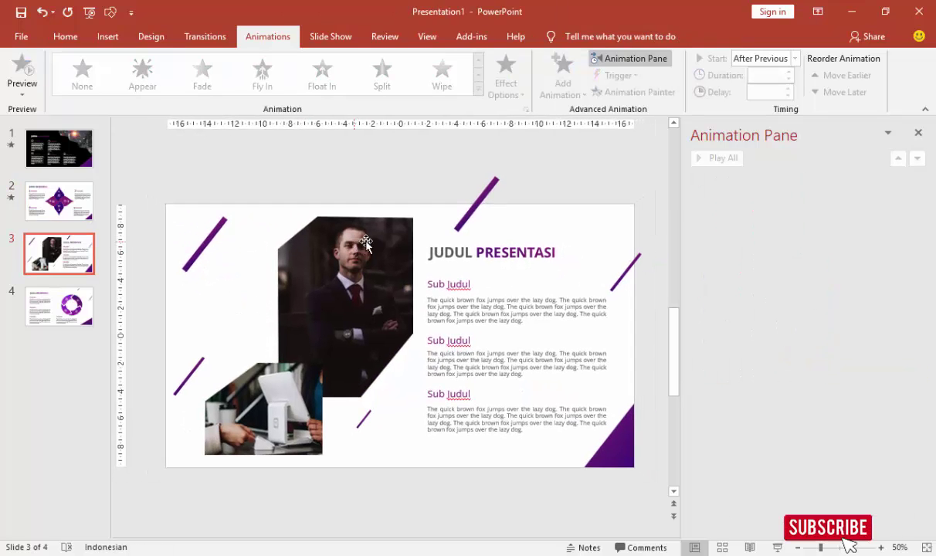
scroll(401, 239, down, 2)
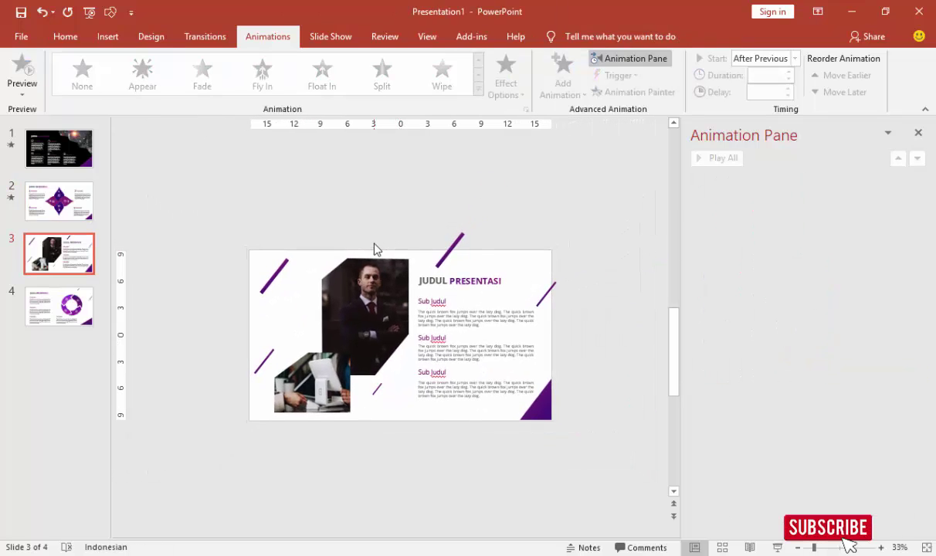
scroll(368, 266, up, 2)
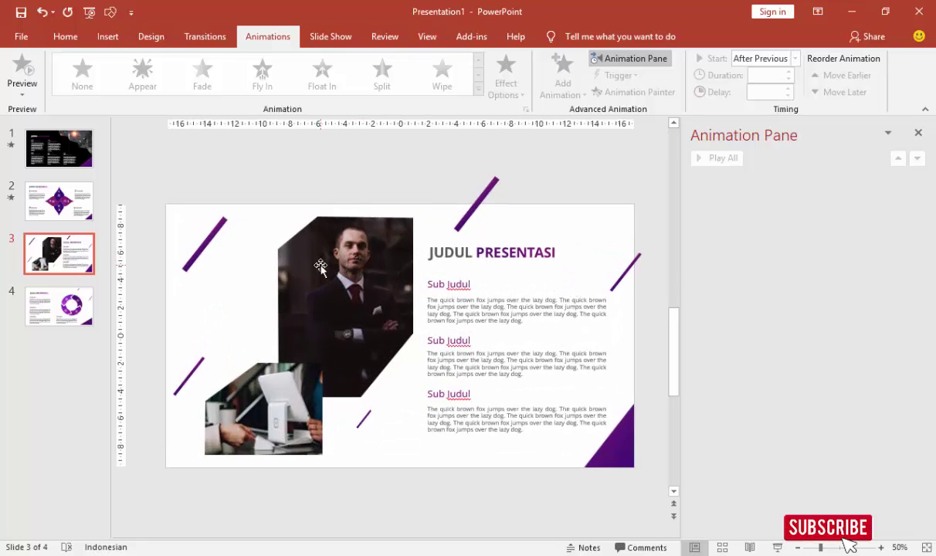
click(212, 237)
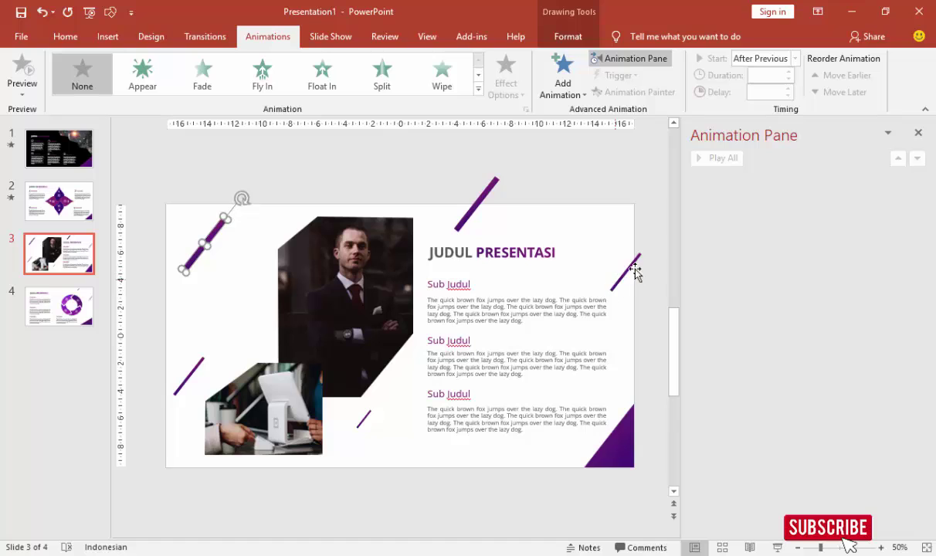
scroll(537, 351, down, 2)
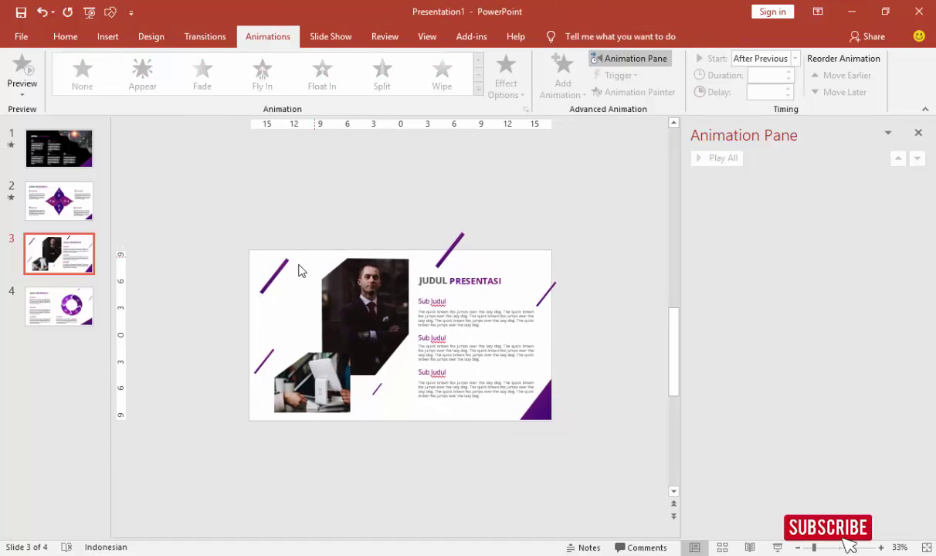
drag(286, 267, 319, 221)
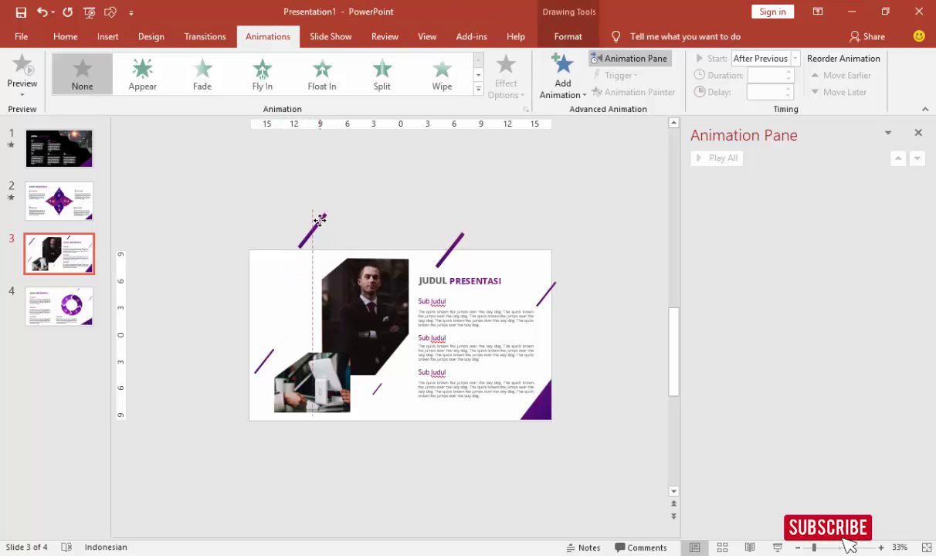
drag(456, 243, 480, 204)
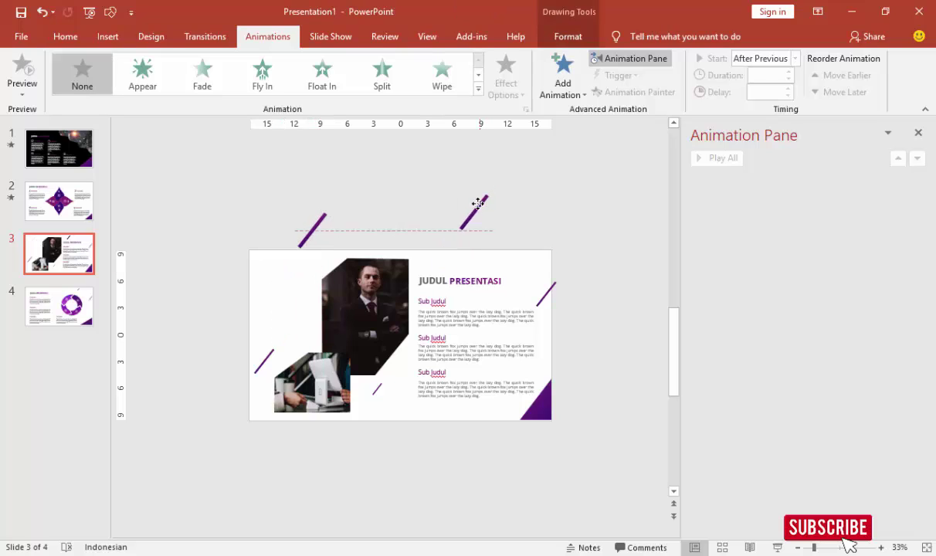
drag(548, 292, 563, 267)
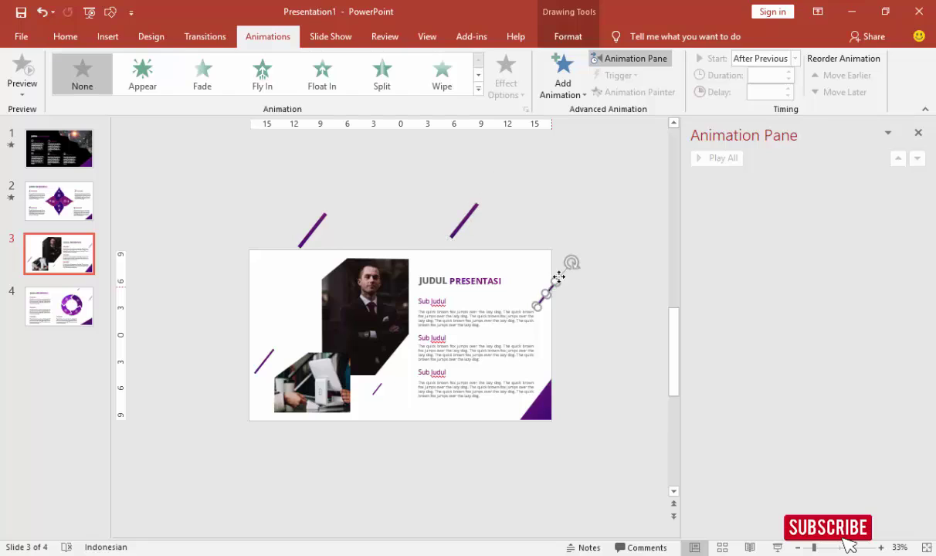
drag(378, 390, 316, 446)
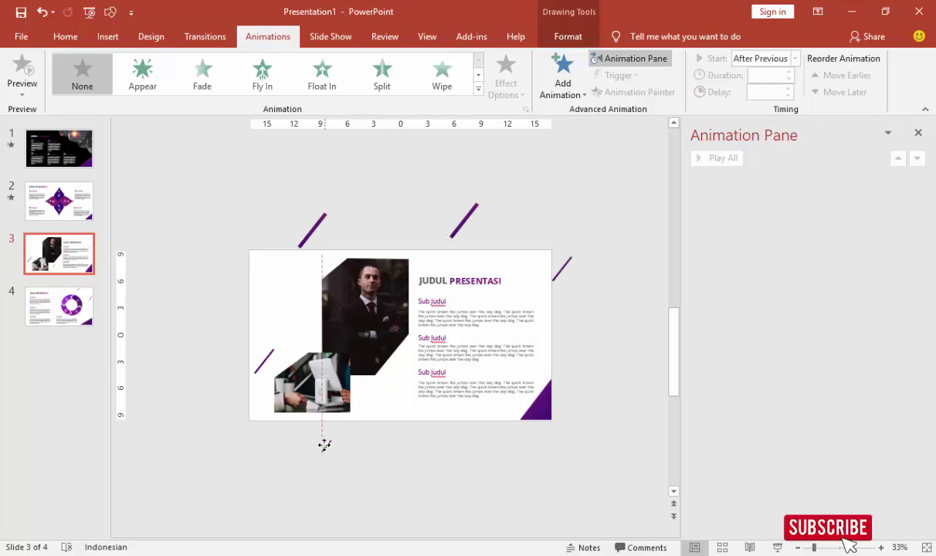
drag(263, 360, 221, 408)
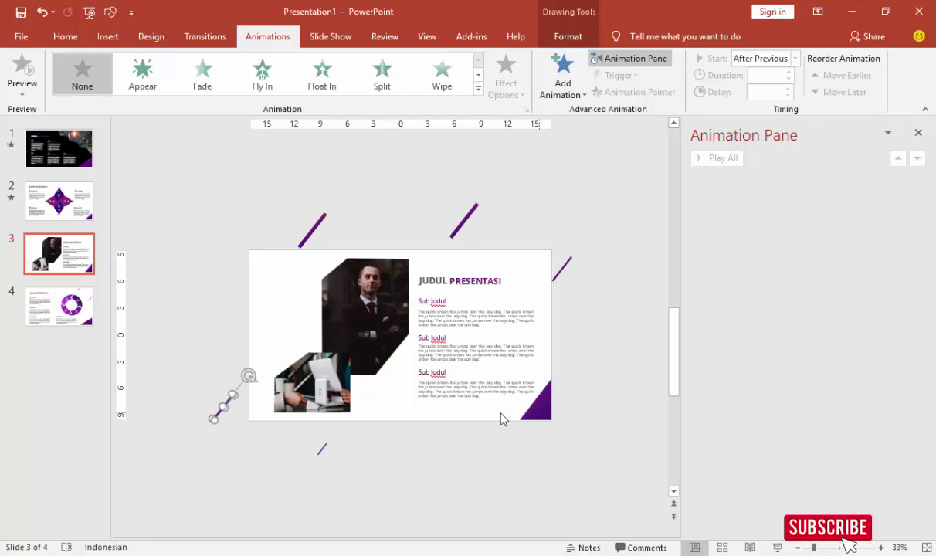
Step: Give the first off-slide bar a Lines motion path whose end point lands on the slide
click(563, 77)
scroll(648, 272, down, 5)
click(566, 407)
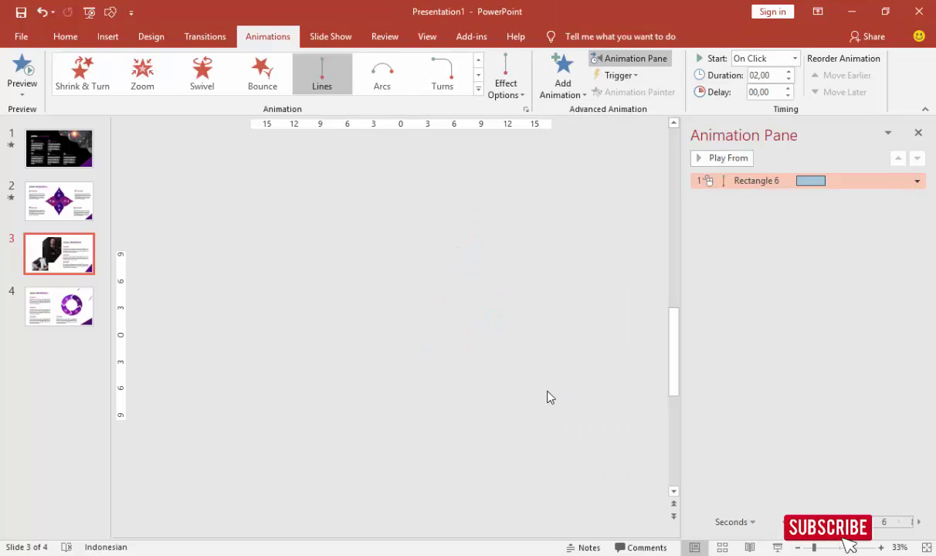
click(511, 83)
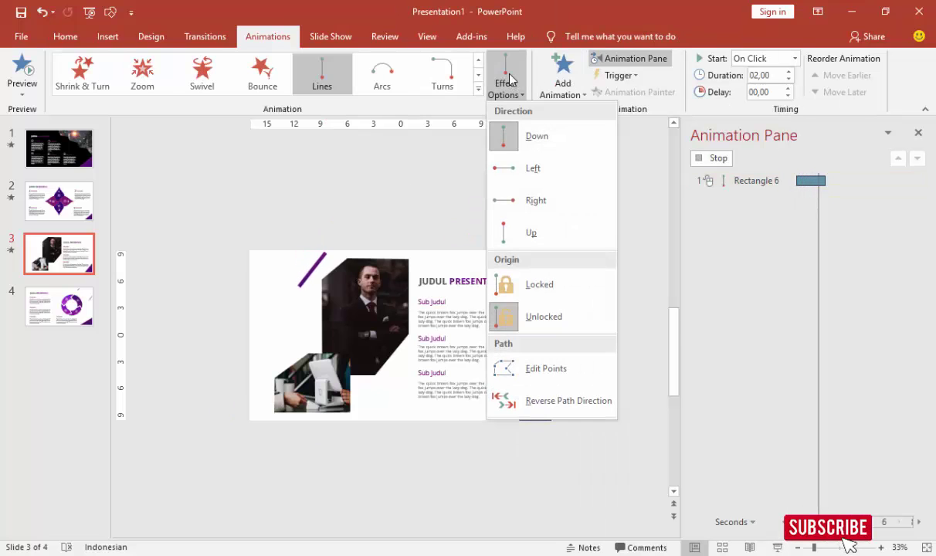
click(453, 159)
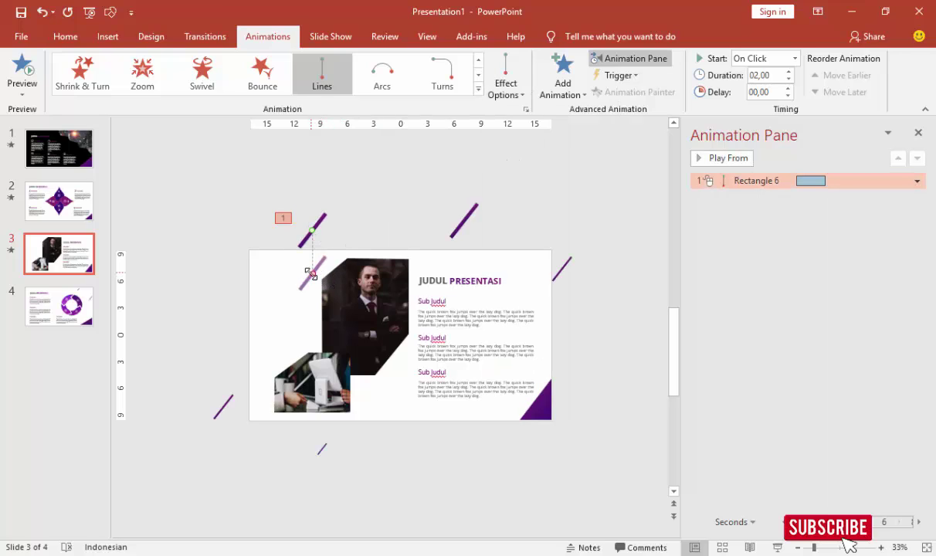
drag(302, 274, 275, 274)
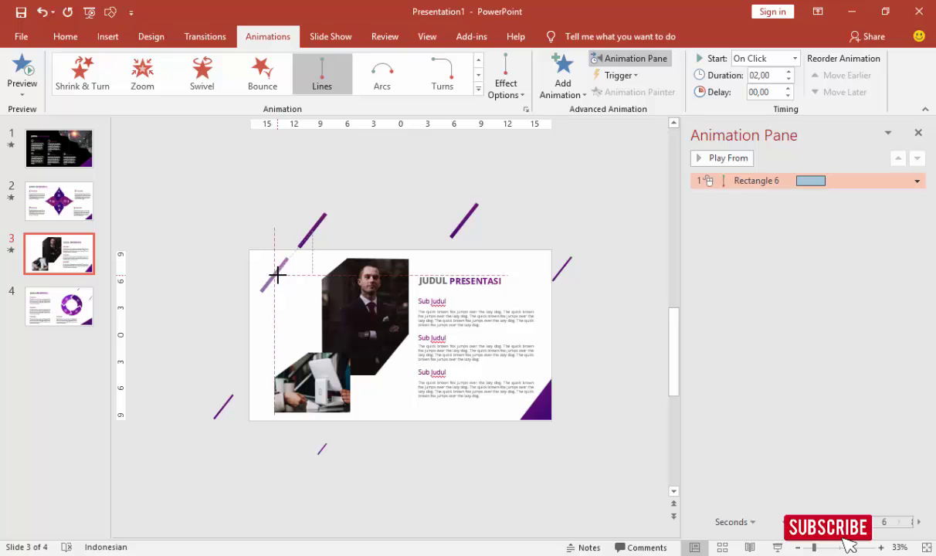
drag(277, 274, 277, 274)
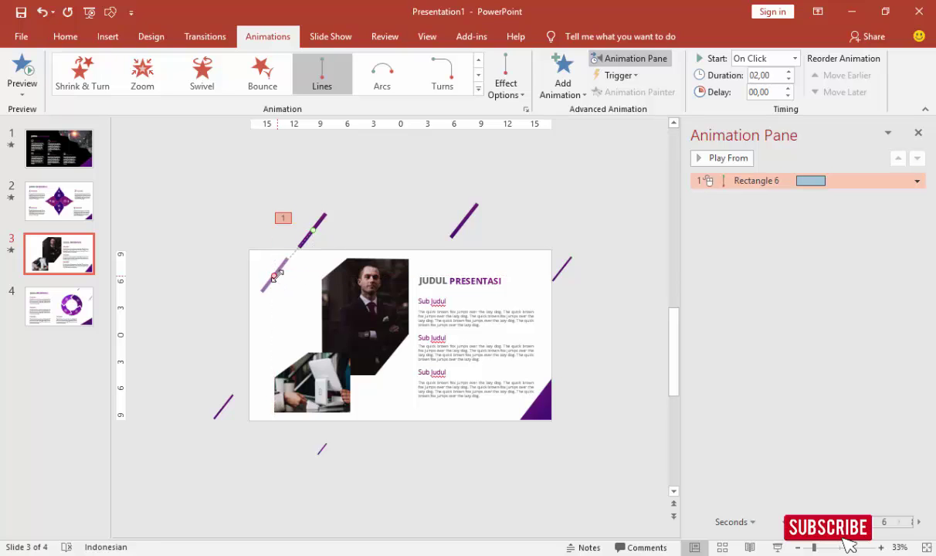
scroll(266, 268, up, 2)
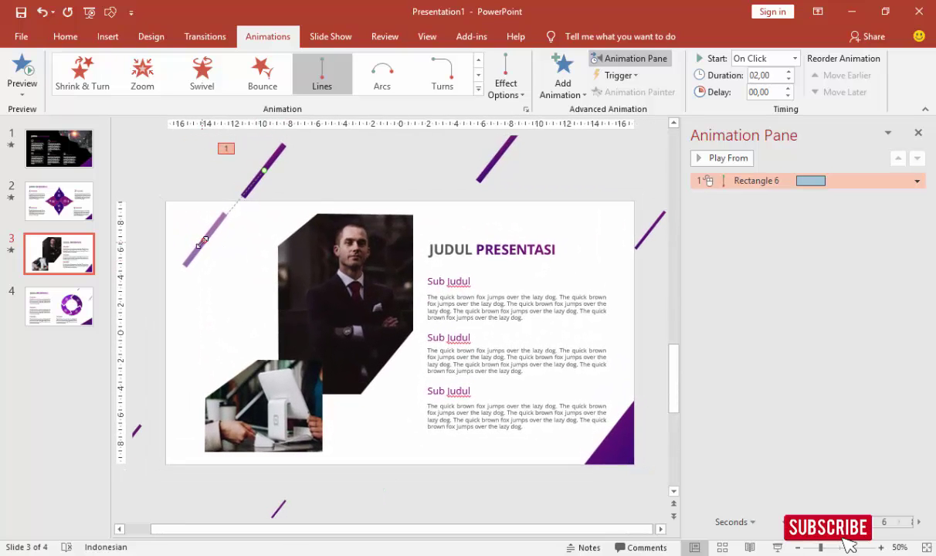
drag(205, 239, 197, 250)
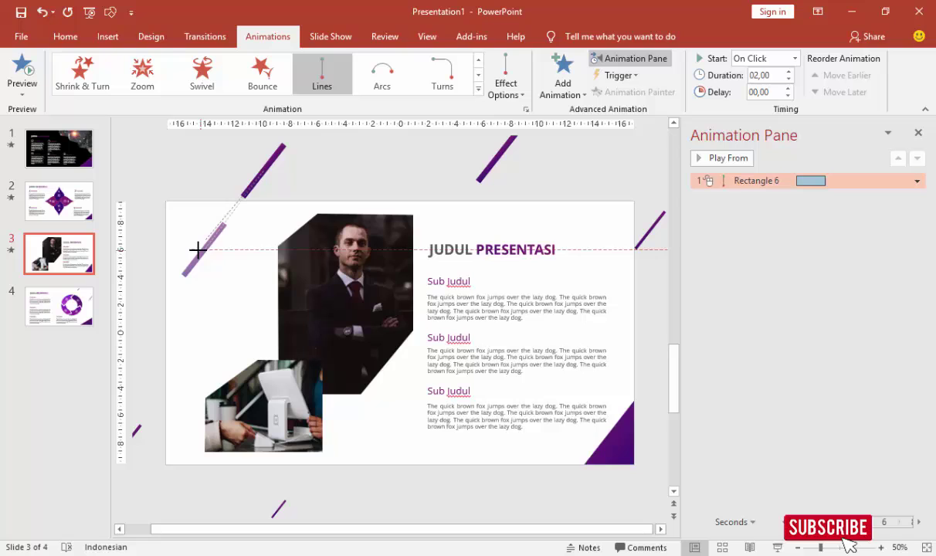
Step: Add a Lines motion path to the top bar, ending down-left on the slide
click(484, 165)
click(575, 100)
scroll(596, 360, down, 3)
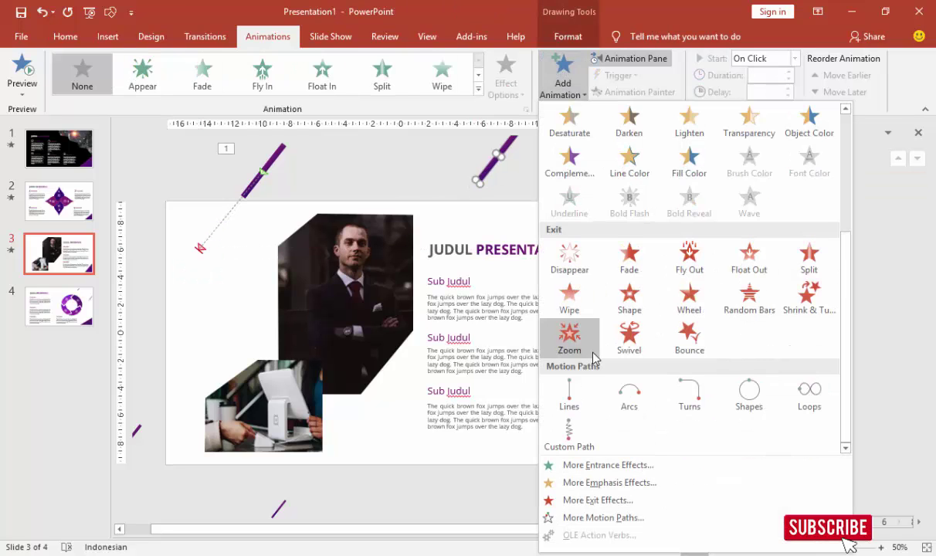
click(560, 393)
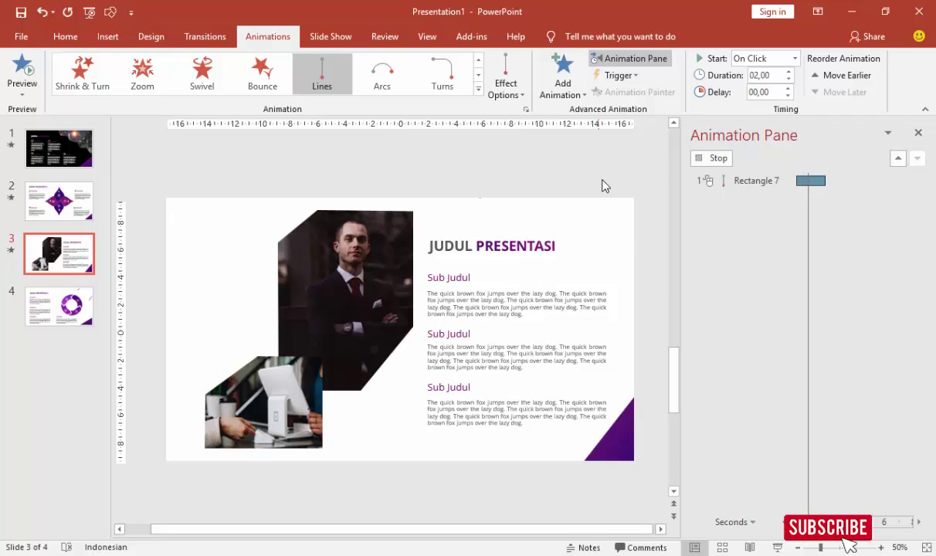
mouse_move(492, 221)
mouse_down()
mouse_move(458, 217)
mouse_move(456, 208)
mouse_up()
Step: Add a Lines motion path to the right-edge bar, ending on the slide
click(647, 231)
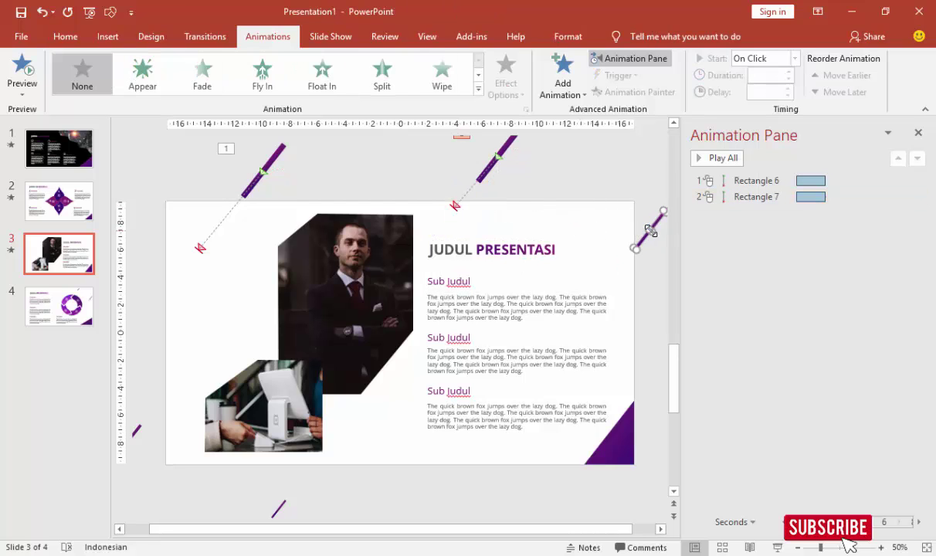
click(561, 84)
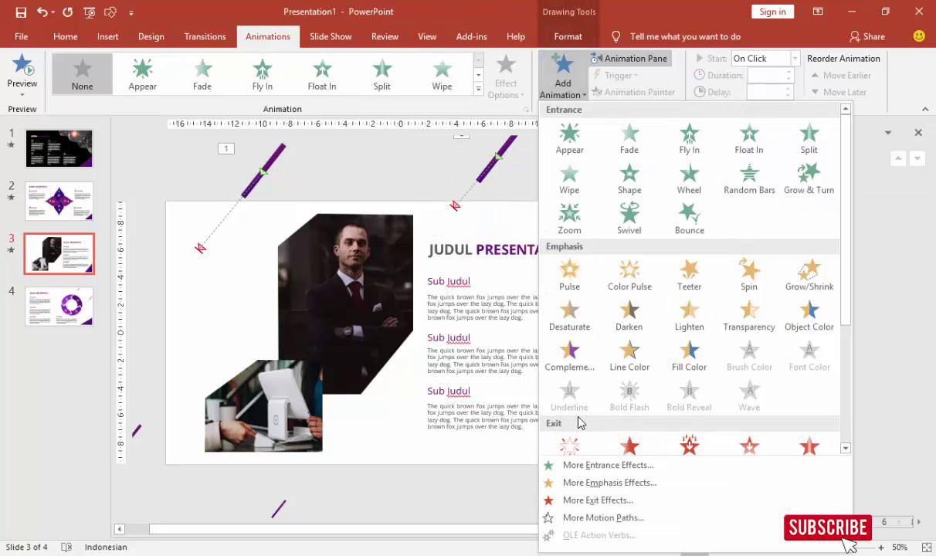
scroll(577, 424, down, 5)
click(553, 388)
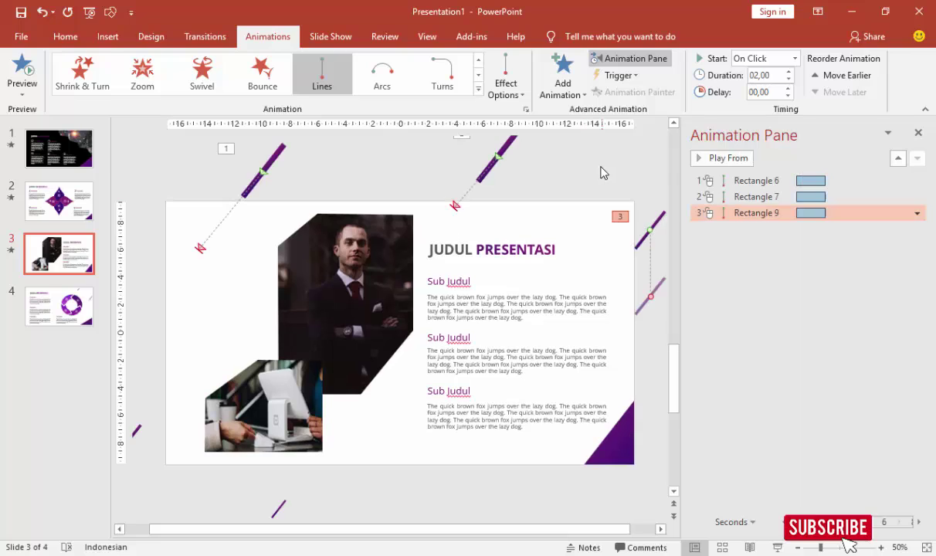
drag(652, 295, 616, 275)
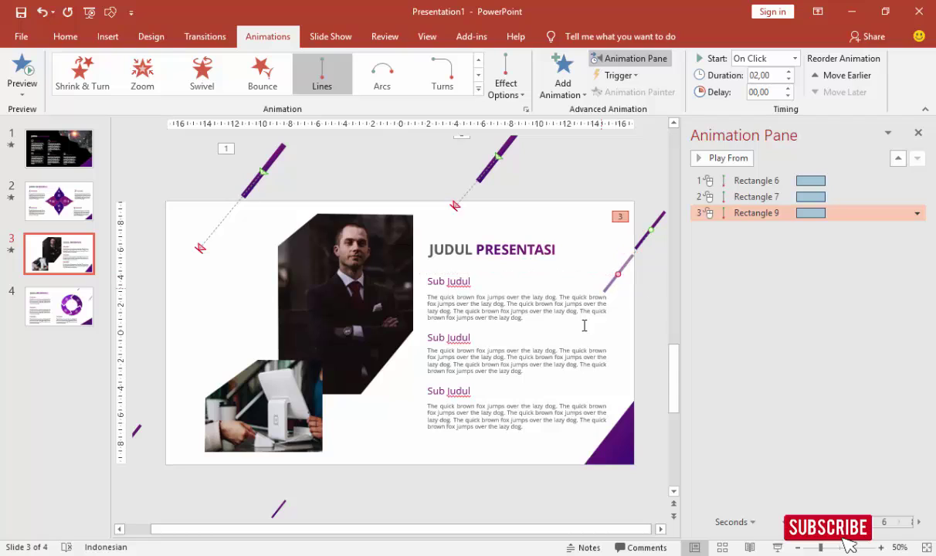
Step: Give the bar below the bottom edge an Up Lines motion path ending on the slide
click(282, 503)
click(563, 78)
scroll(602, 396, down, 3)
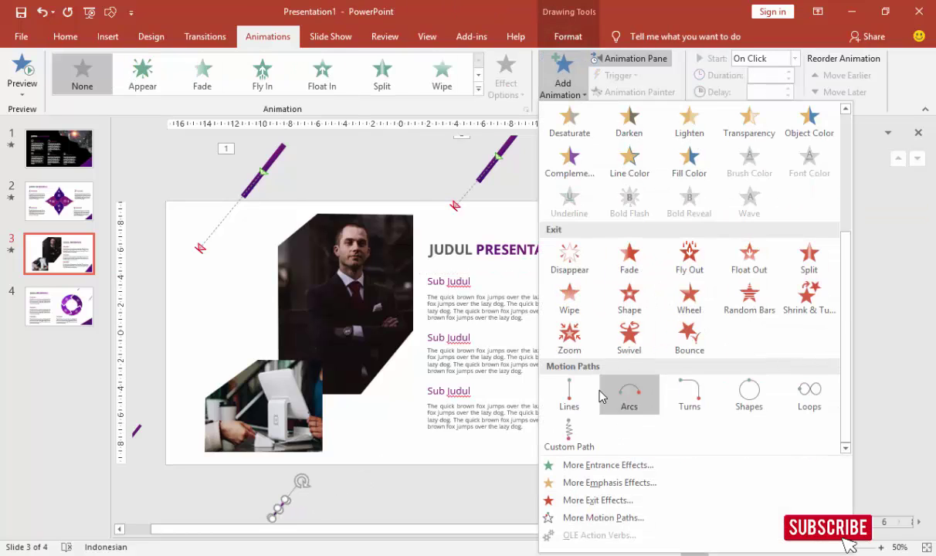
click(571, 379)
click(508, 85)
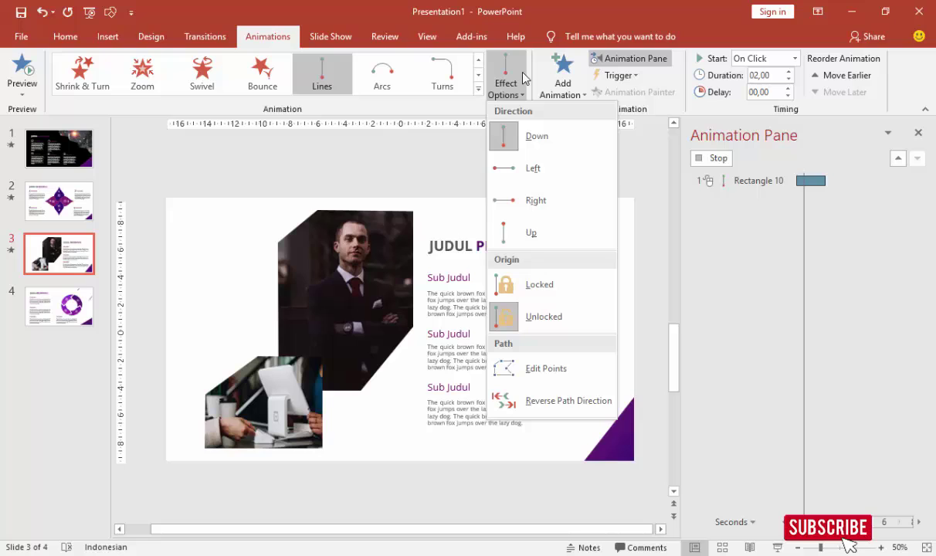
click(513, 241)
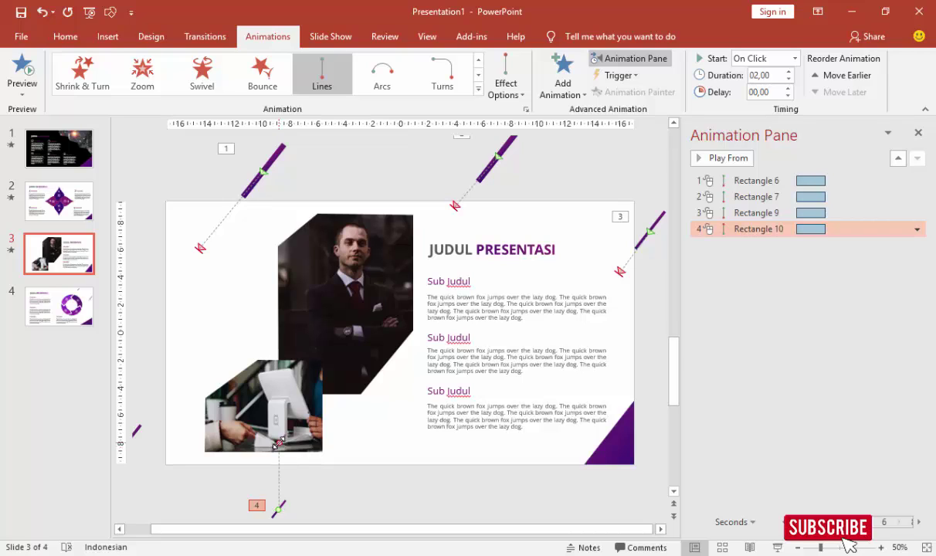
drag(278, 443, 374, 415)
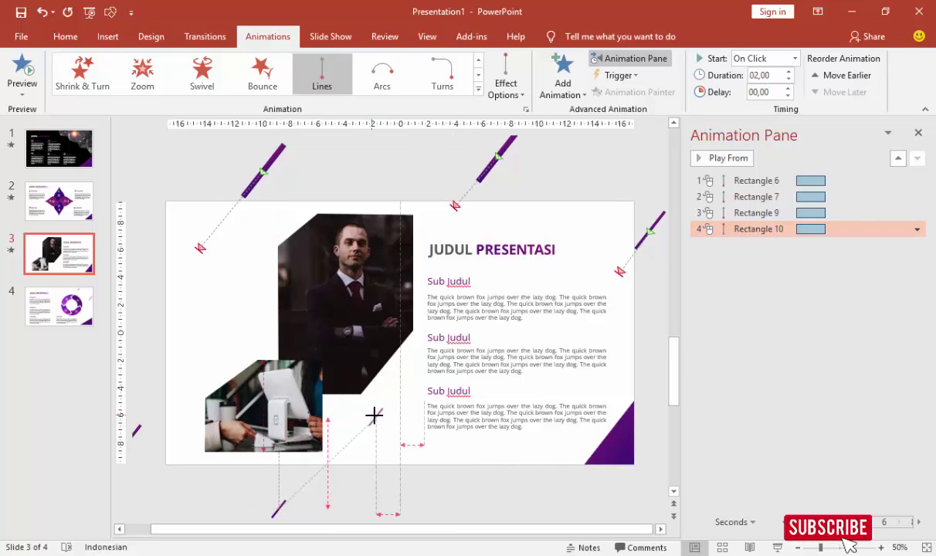
drag(357, 438, 358, 438)
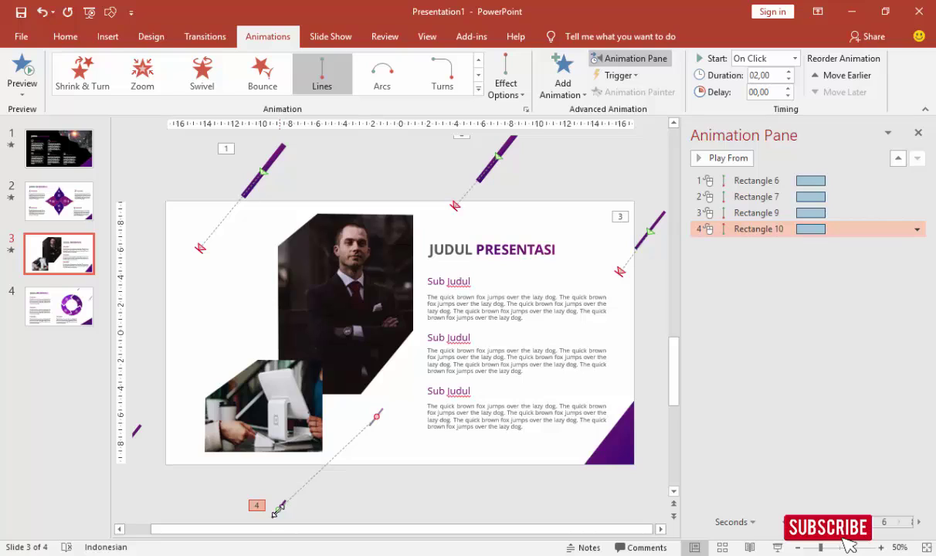
drag(278, 510, 279, 508)
drag(378, 415, 366, 417)
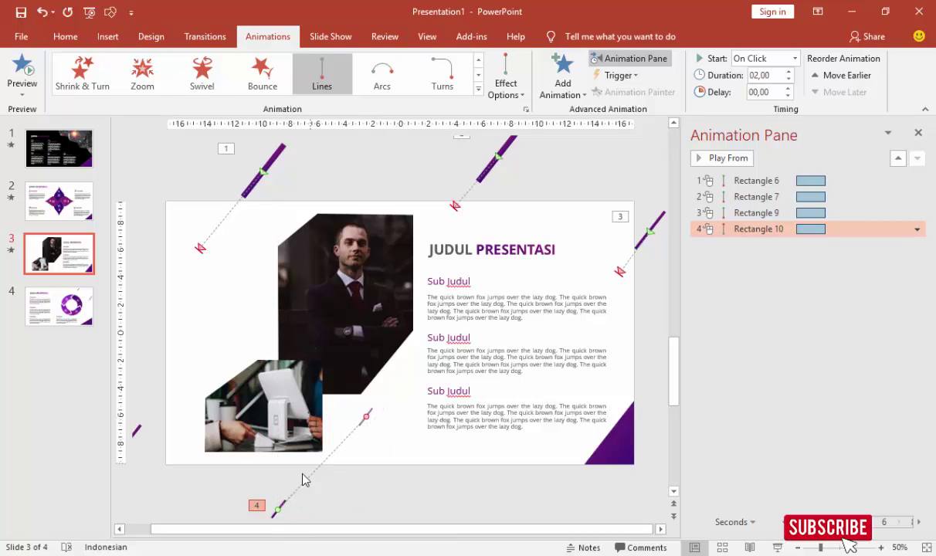
drag(285, 509, 299, 511)
click(355, 504)
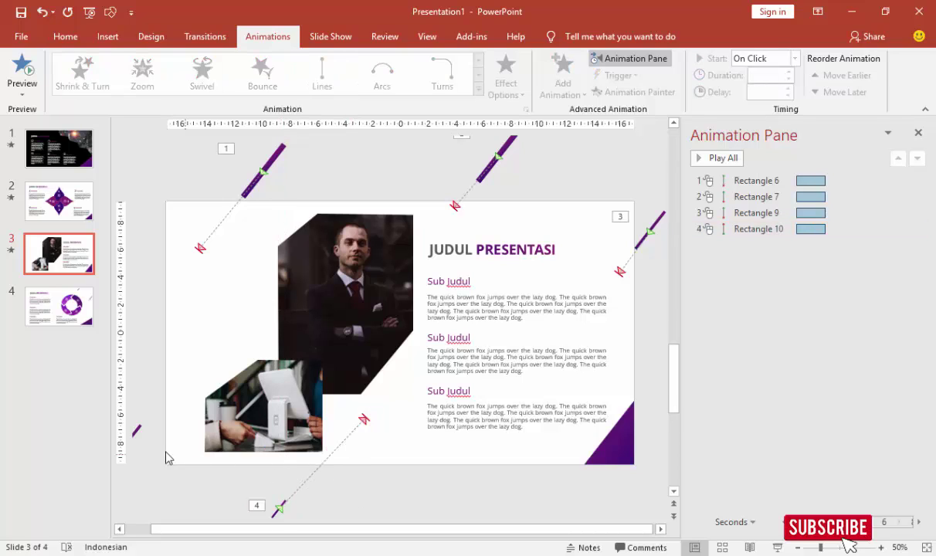
Step: Give the lower-left bar an Up Lines path stretched diagonally onto the slide
click(135, 431)
drag(292, 529, 262, 529)
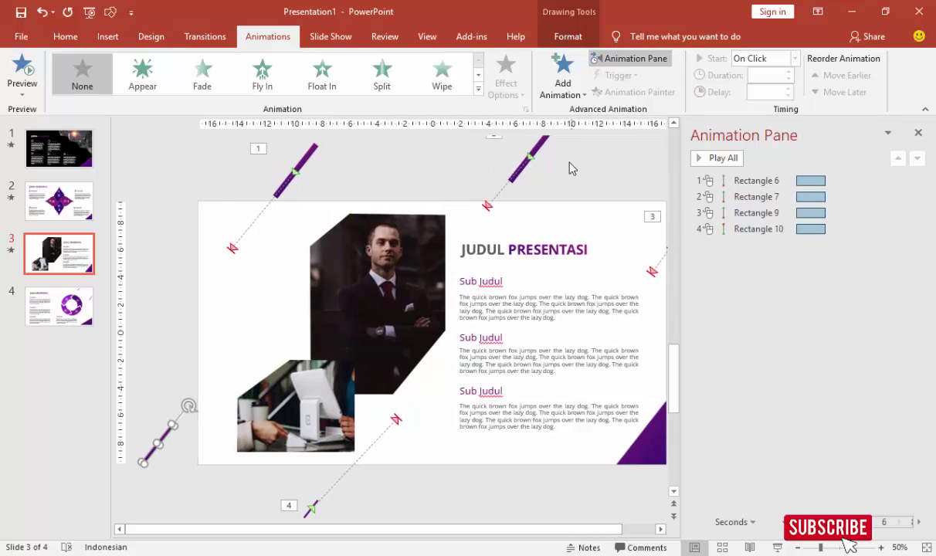
click(560, 83)
scroll(568, 440, down, 3)
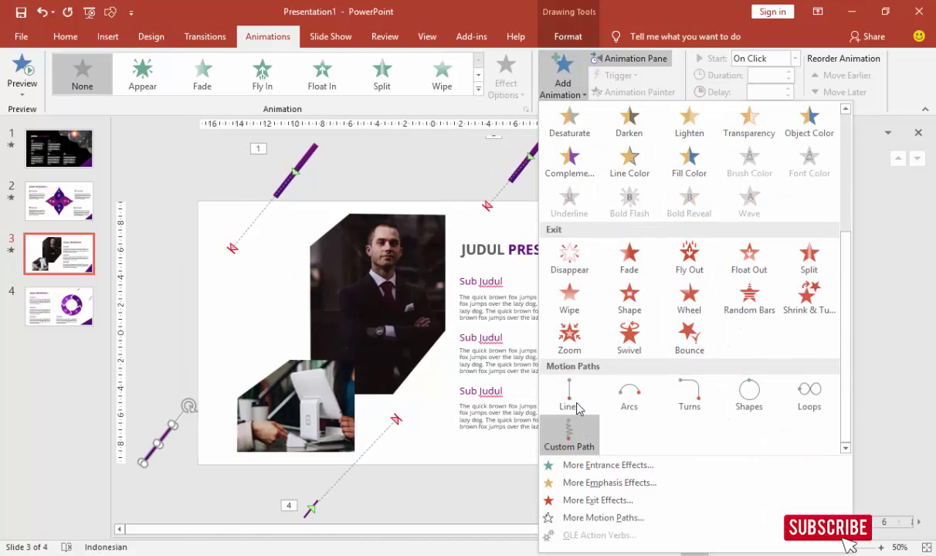
click(541, 387)
click(520, 99)
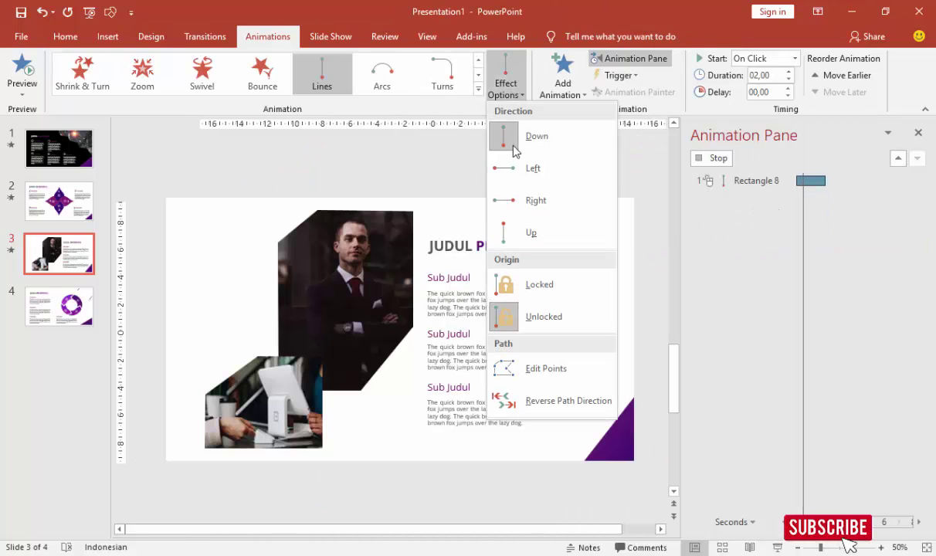
click(528, 232)
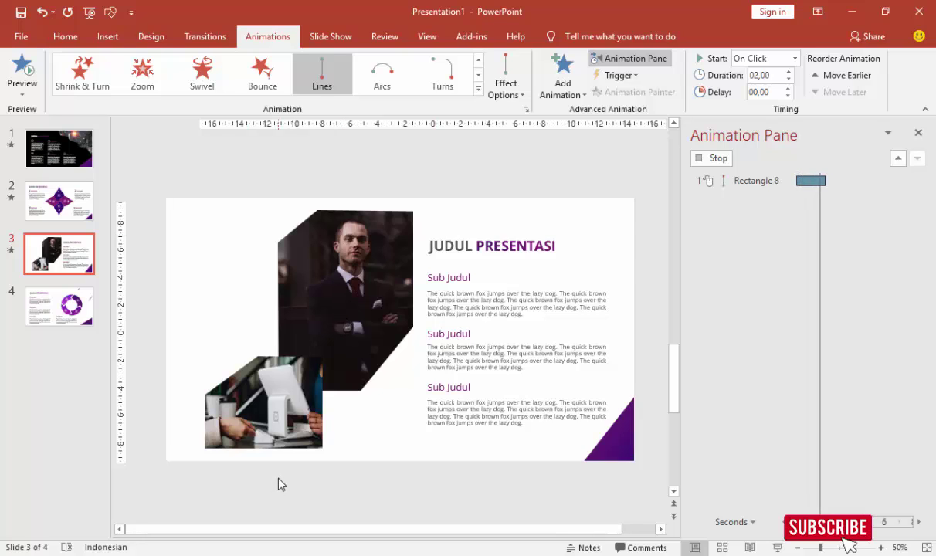
click(160, 384)
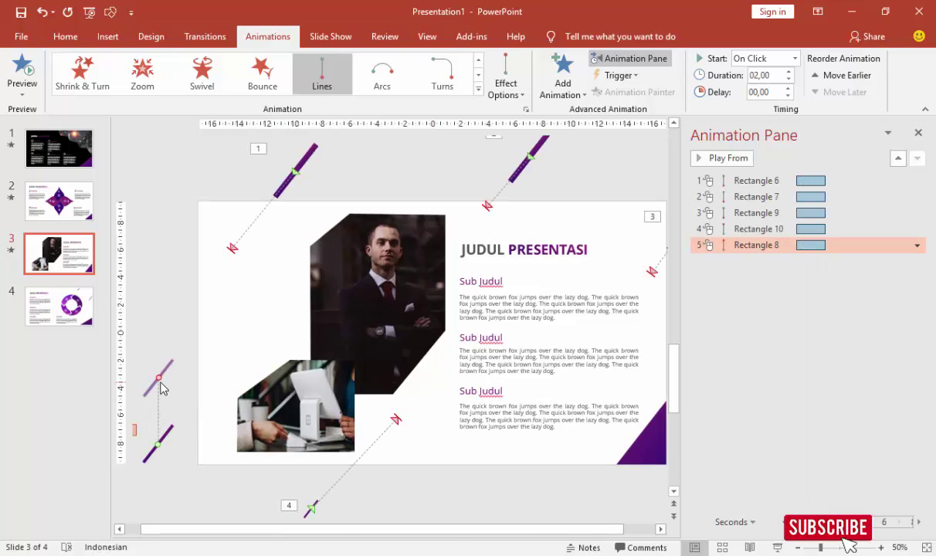
drag(201, 384, 244, 337)
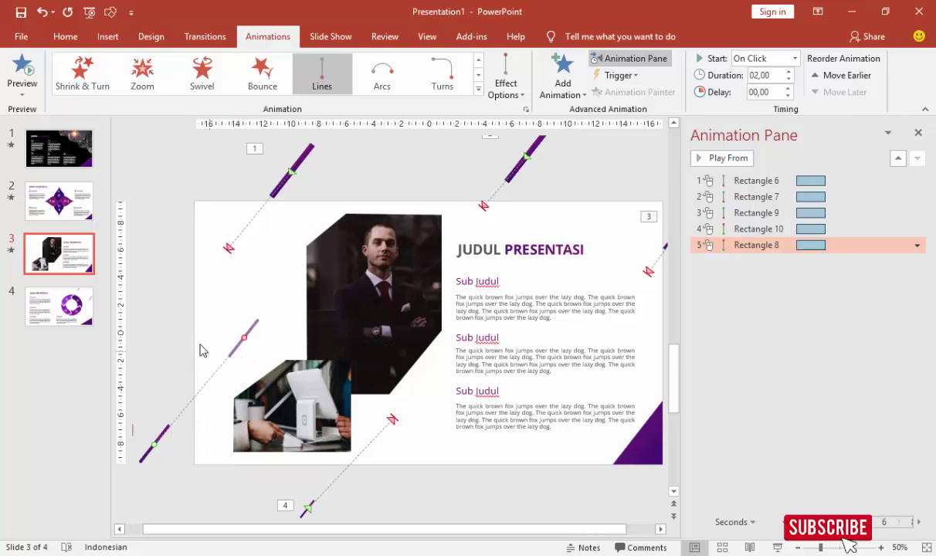
click(148, 309)
click(642, 455)
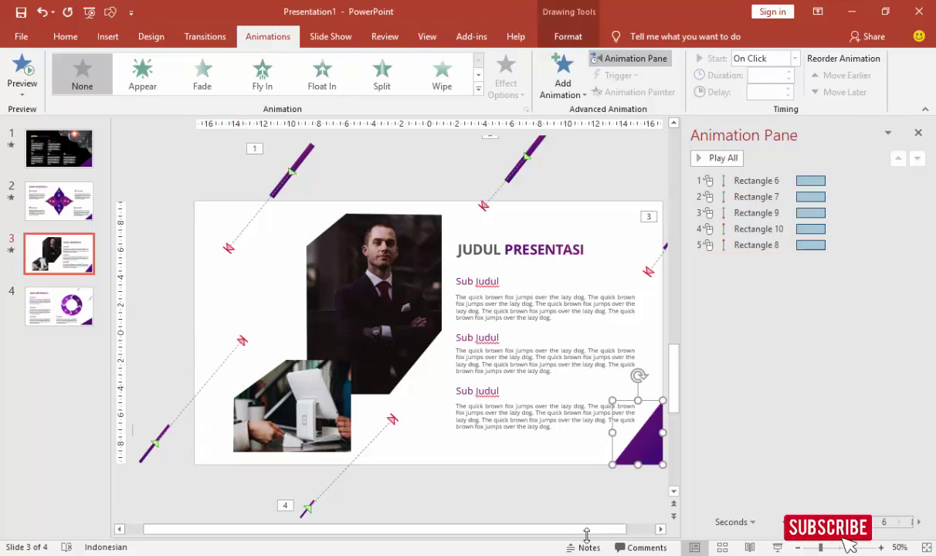
Step: Give the purple corner triangle a Wipe entrance animation
mouse_move(587, 534)
mouse_down()
mouse_move(642, 514)
mouse_move(644, 533)
mouse_up()
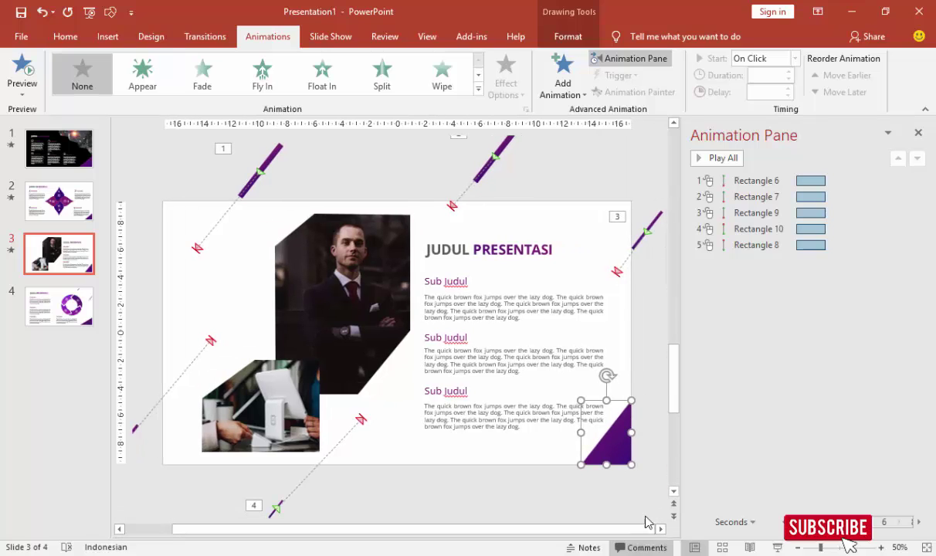
click(564, 69)
click(570, 210)
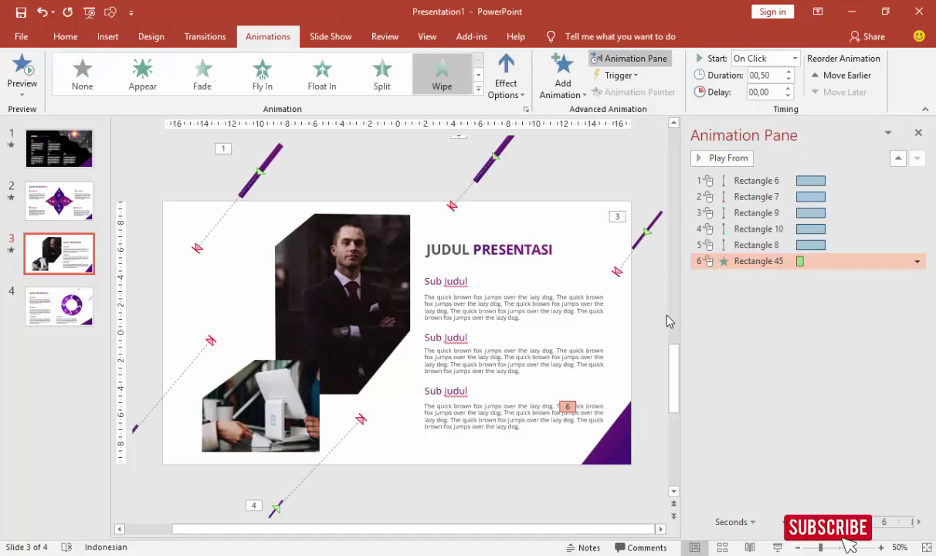
click(274, 152)
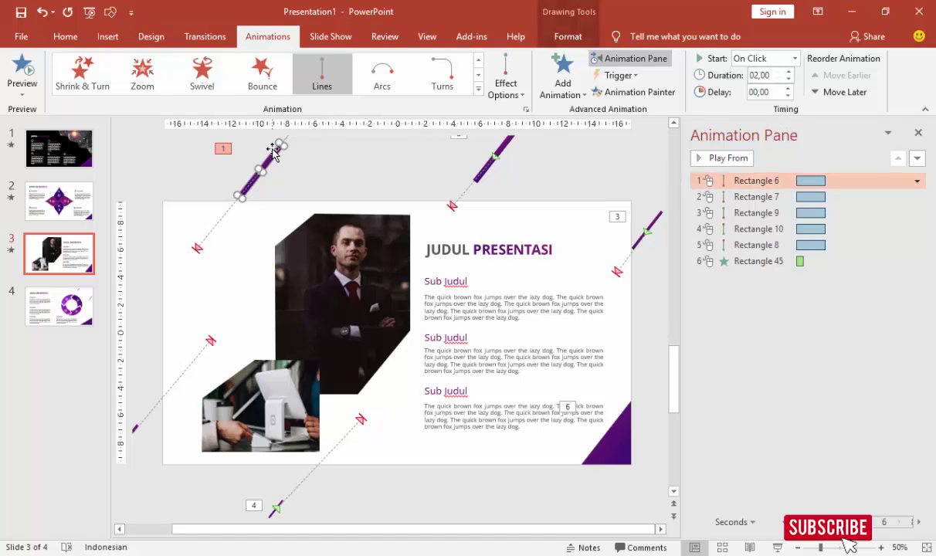
Step: Set the Rectangle 7 and 9 bar motions to start With Previous, lasting 0.75 s
click(806, 197)
click(794, 58)
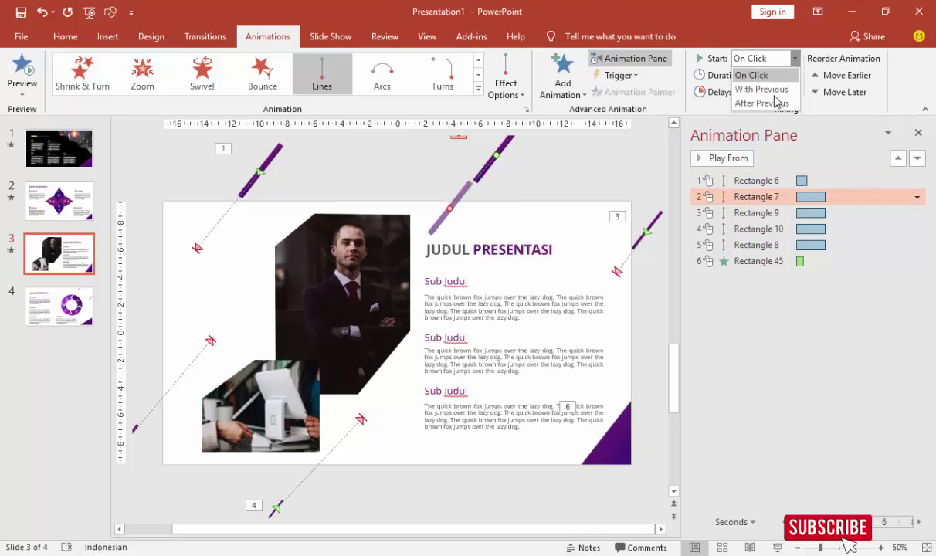
click(779, 90)
click(789, 79)
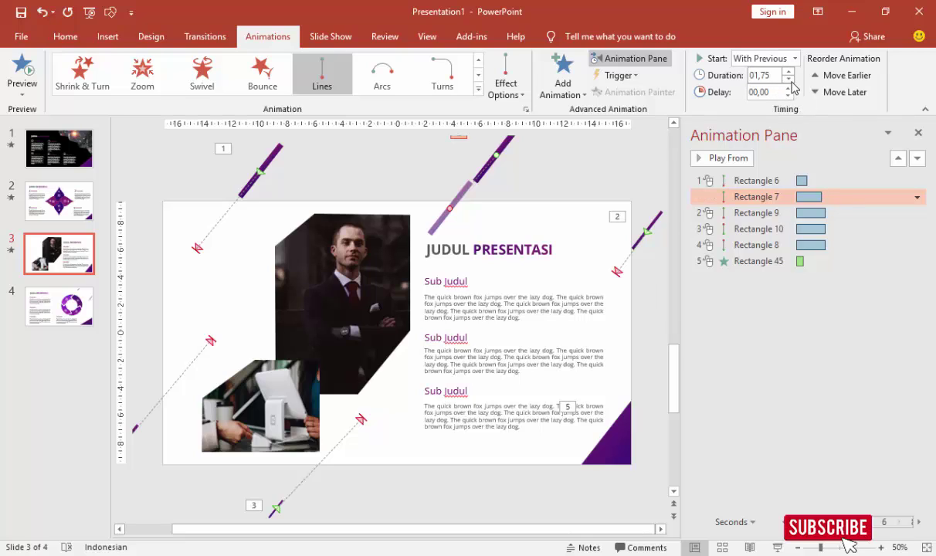
click(788, 71)
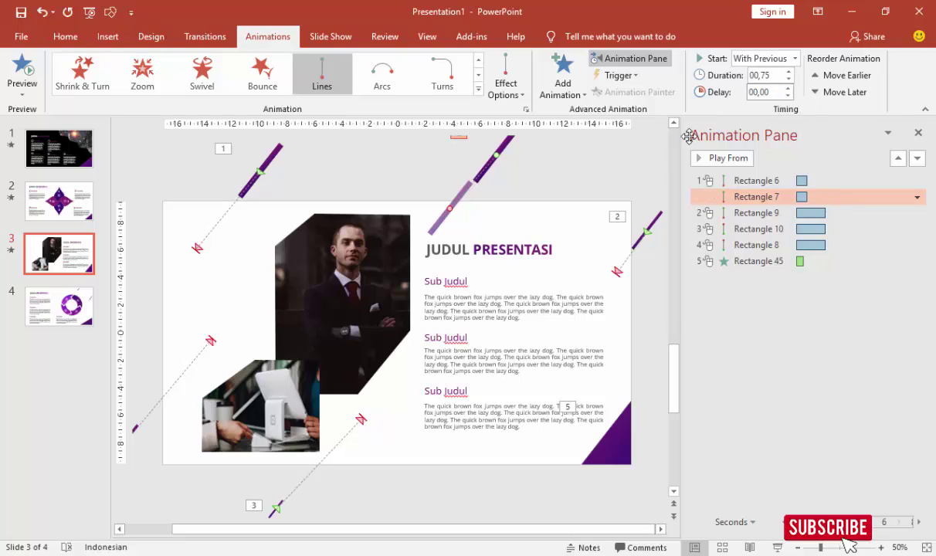
click(661, 210)
click(794, 59)
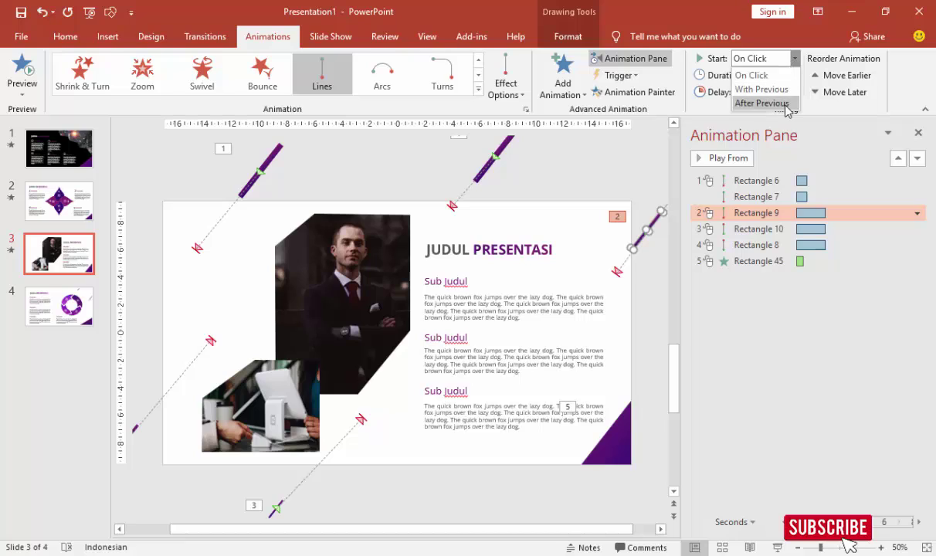
click(772, 89)
click(788, 78)
click(789, 79)
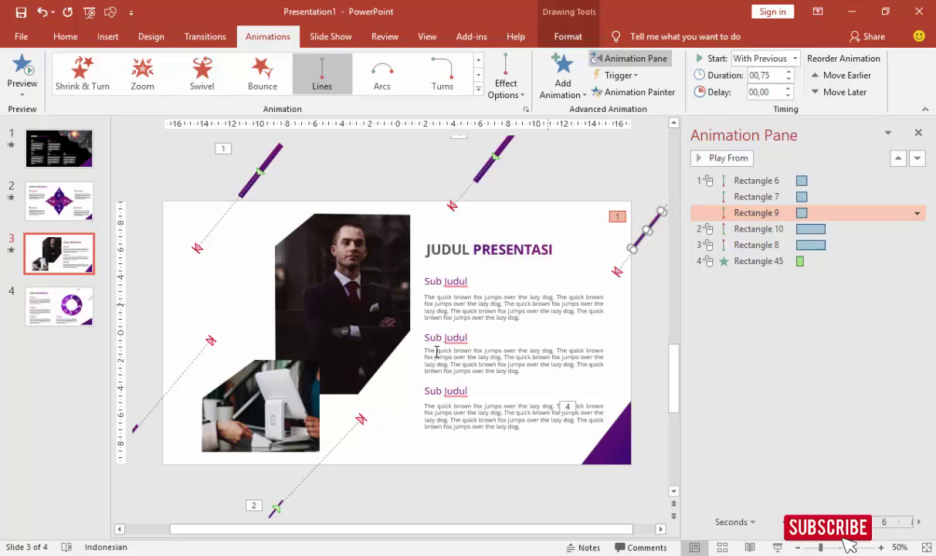
Step: Set Rectangle 10's motion to start With Previous, lasting 0.75 s
click(275, 511)
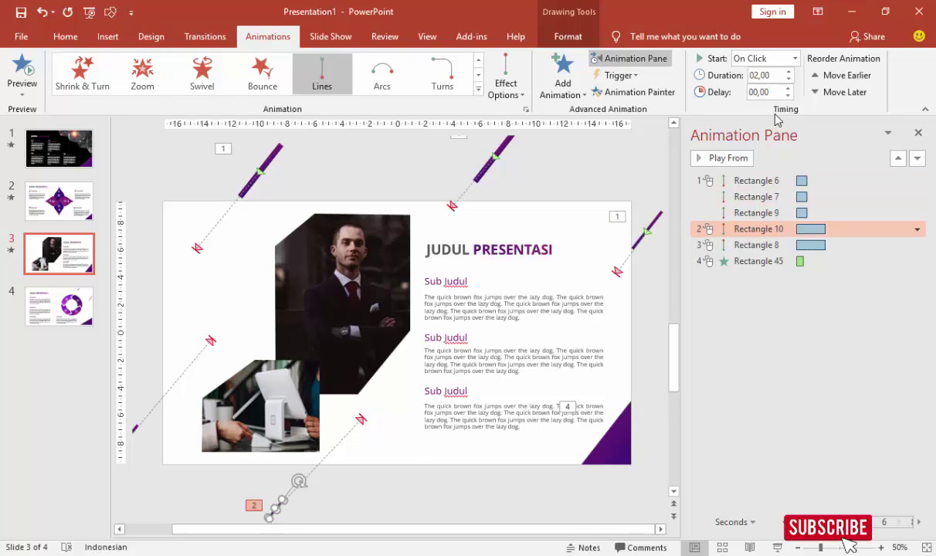
click(795, 59)
click(745, 88)
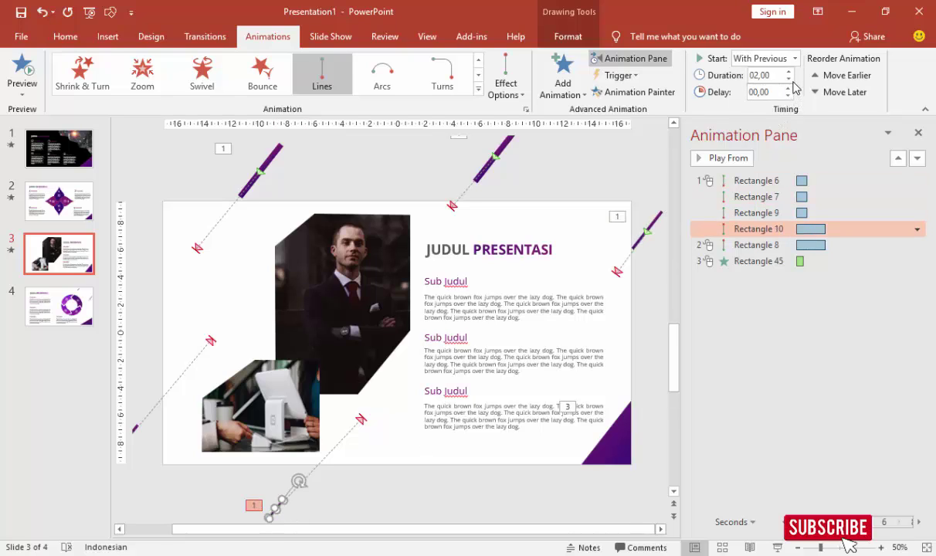
click(789, 79)
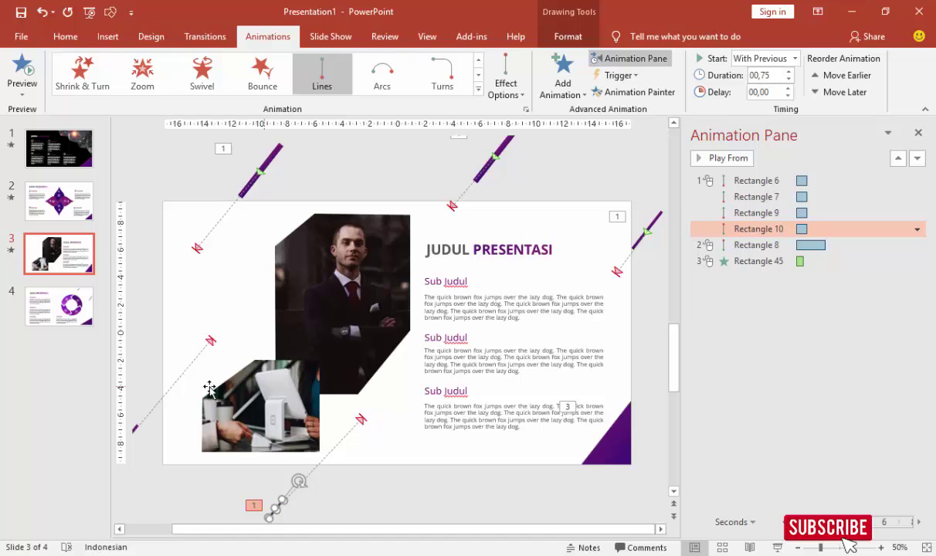
click(137, 428)
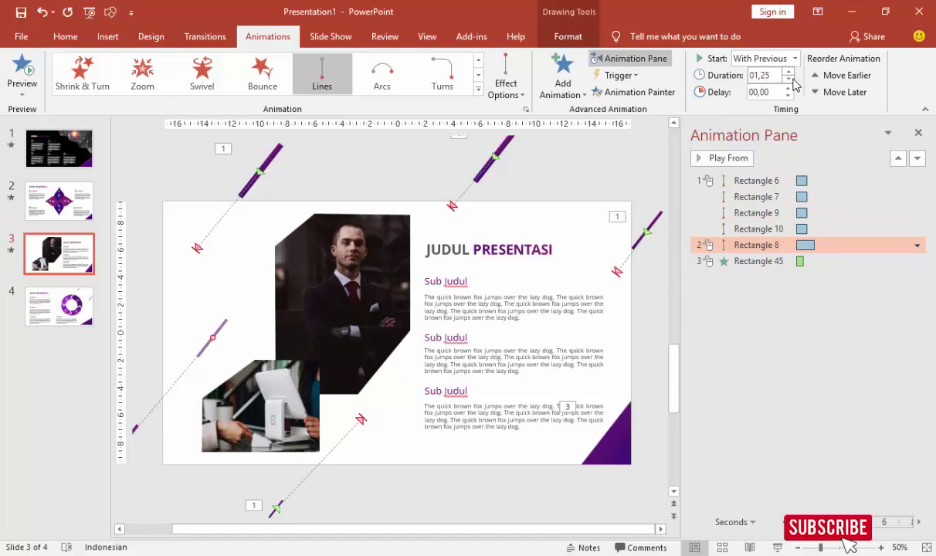
Step: Make the triangle's Wipe start With Previous and preview the slide's animations
click(586, 411)
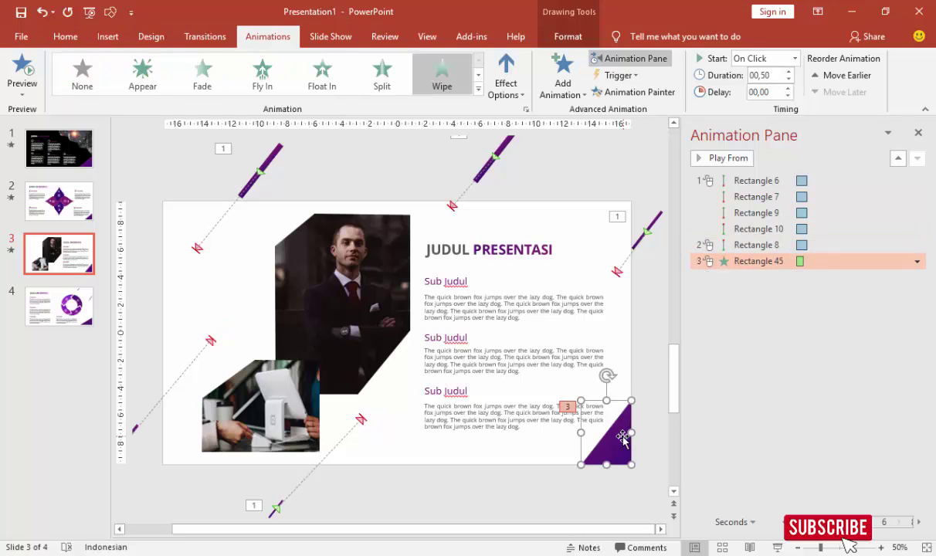
click(795, 58)
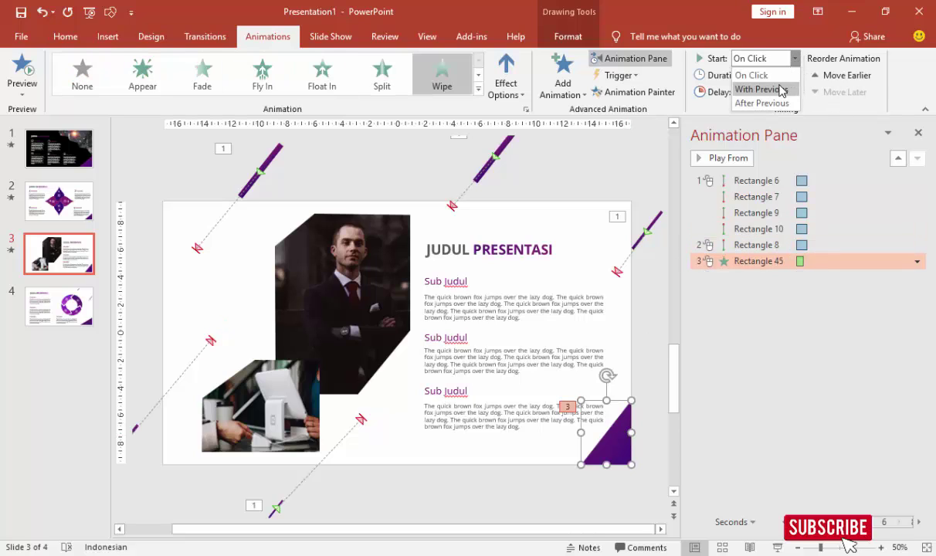
click(784, 88)
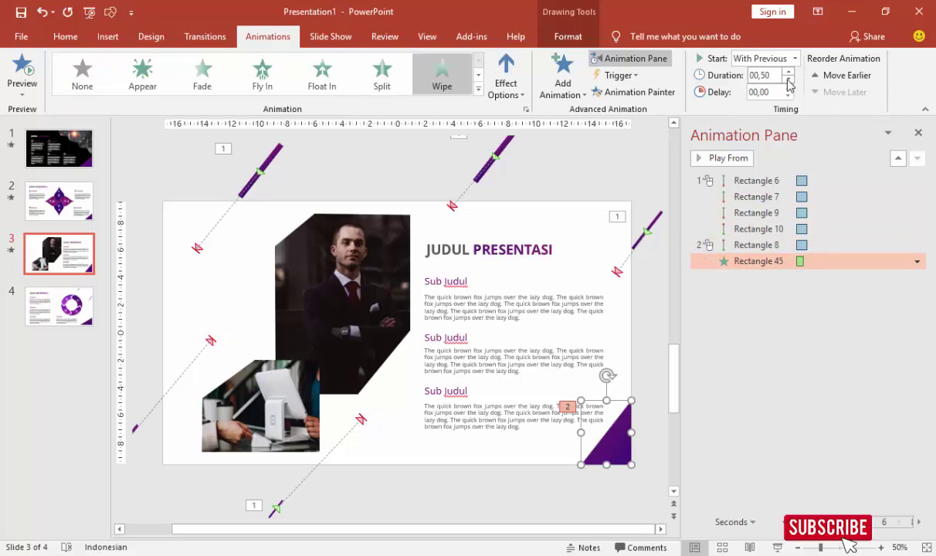
click(740, 181)
click(734, 160)
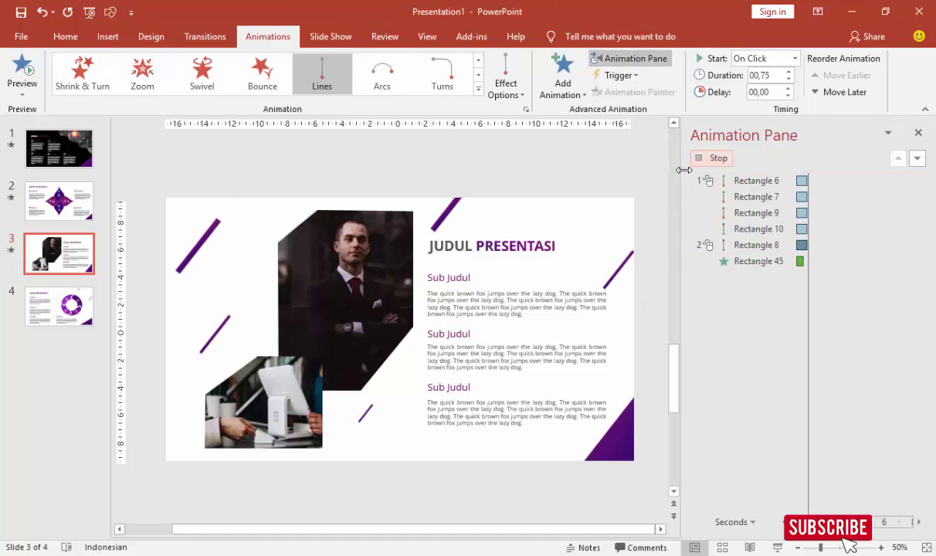
click(768, 247)
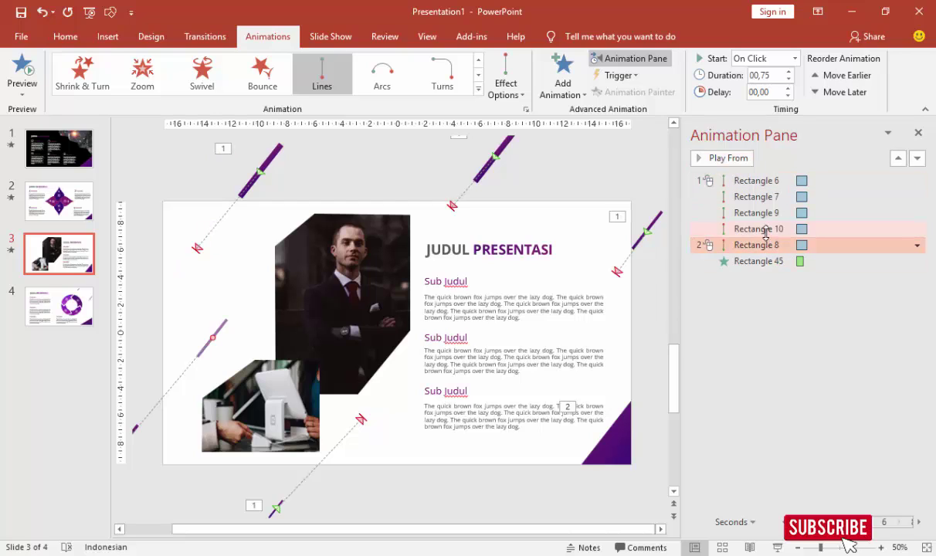
click(344, 276)
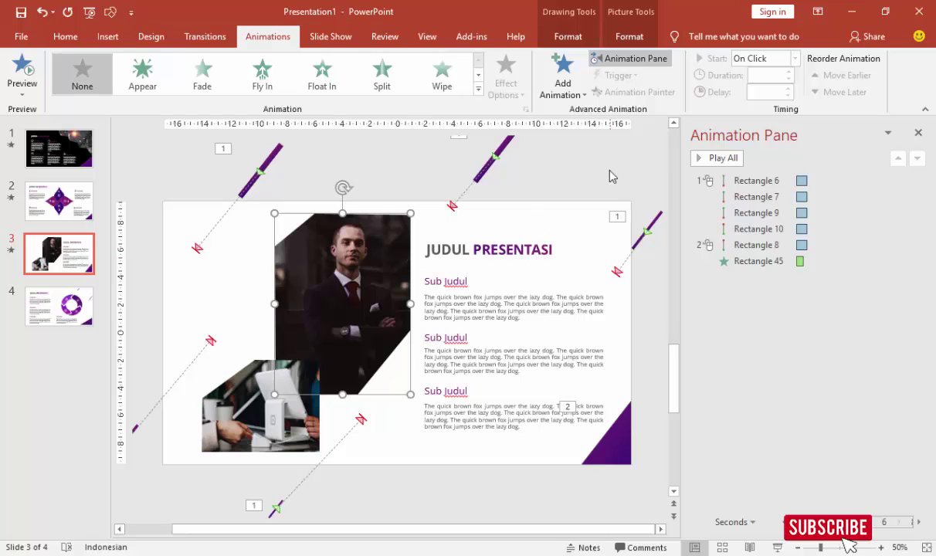
Step: Give the portrait photo a Fly In entrance from the bottom with a 0.28 s bounce end
click(562, 77)
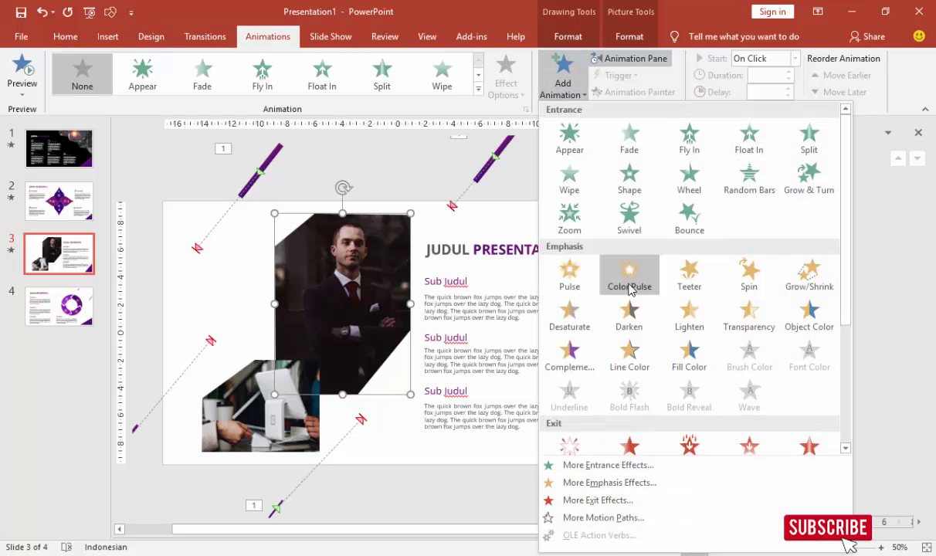
click(689, 145)
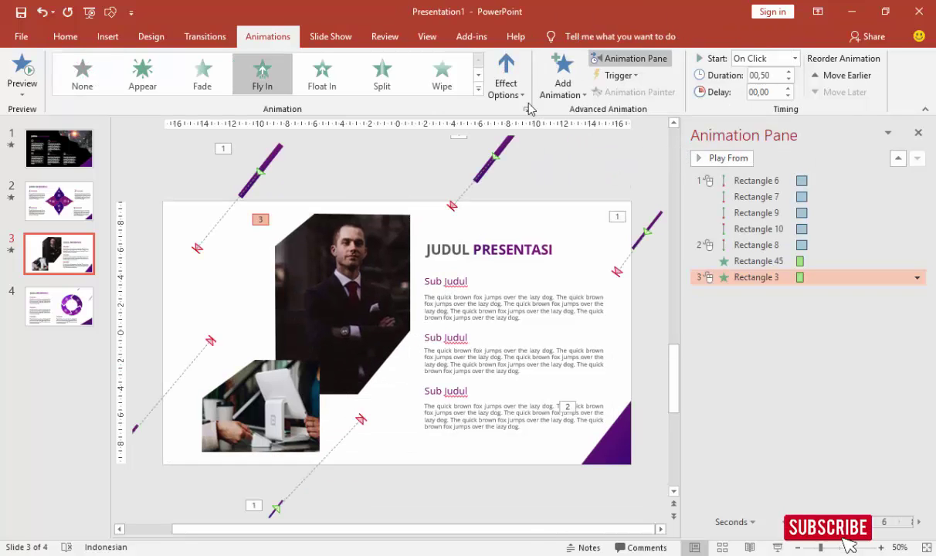
right_click(830, 278)
click(832, 346)
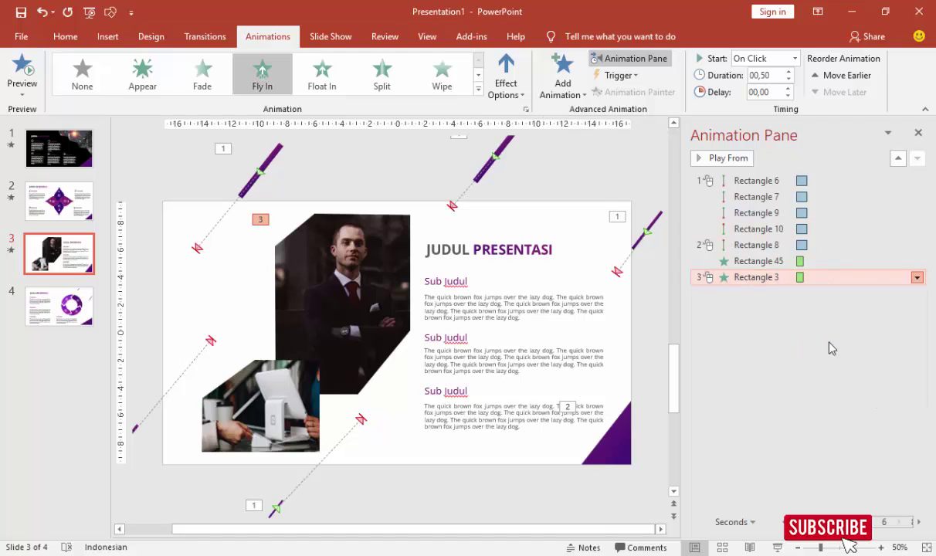
drag(434, 277, 456, 279)
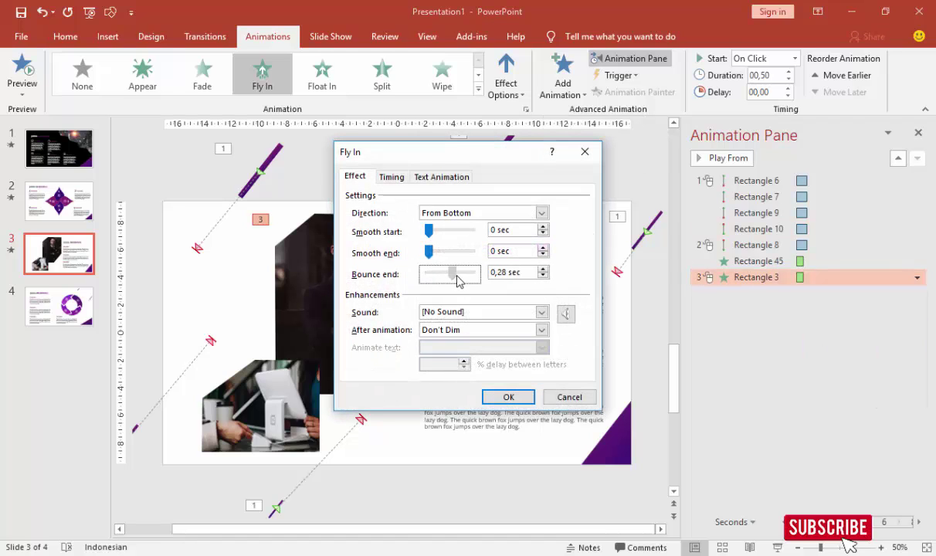
click(508, 397)
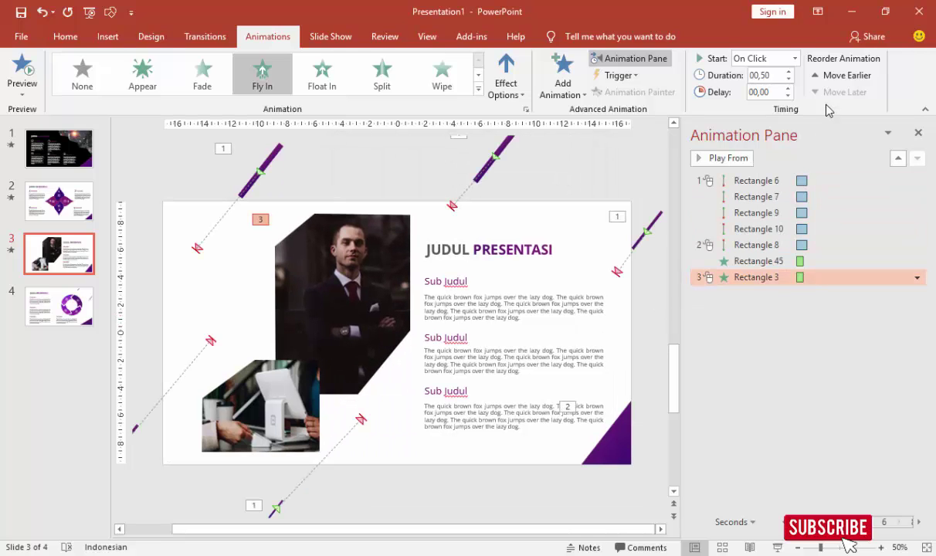
click(311, 431)
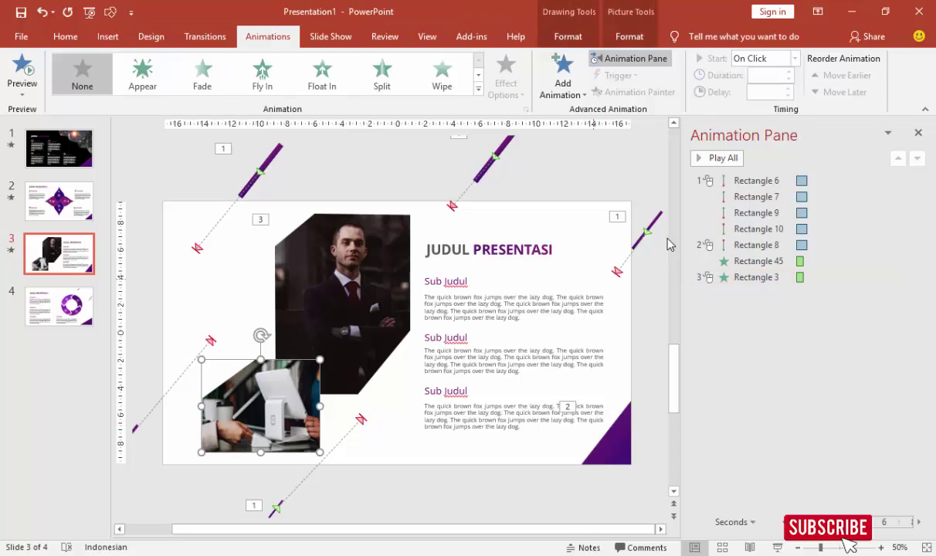
Step: Apply a Fly In entrance from the top to the laptop photo, starting With Previous
click(562, 77)
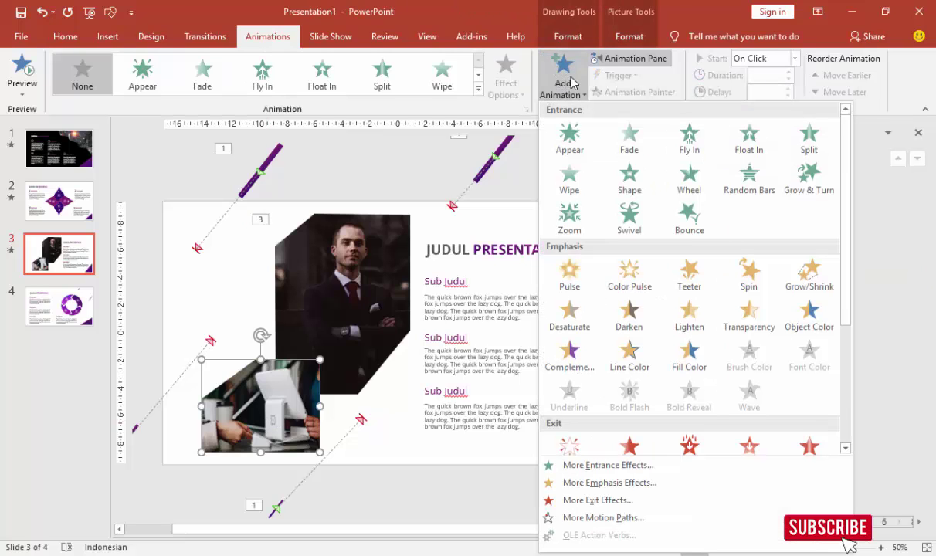
click(690, 137)
click(506, 78)
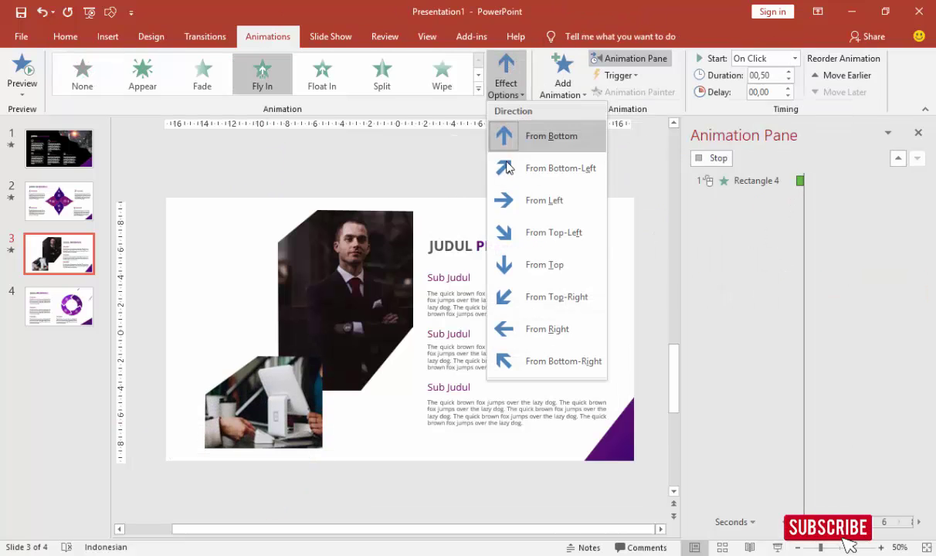
click(519, 264)
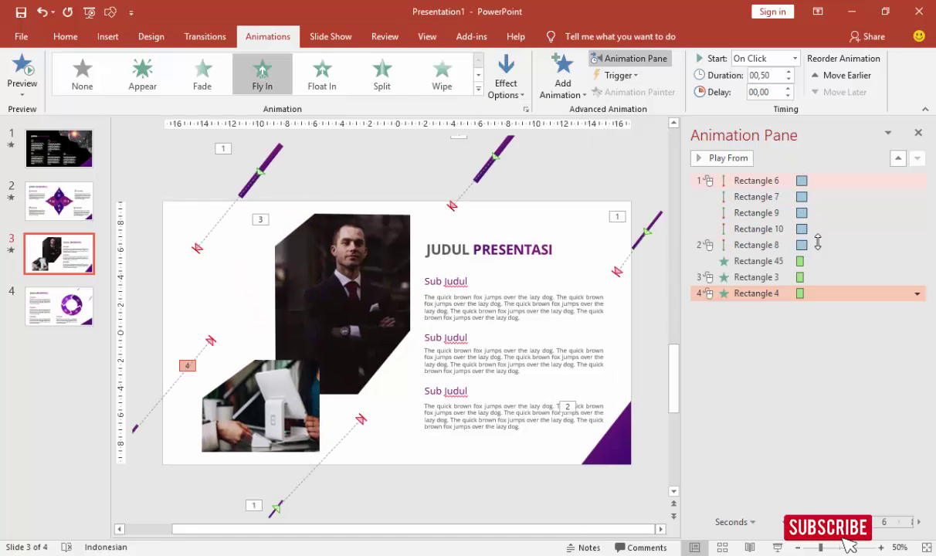
click(794, 58)
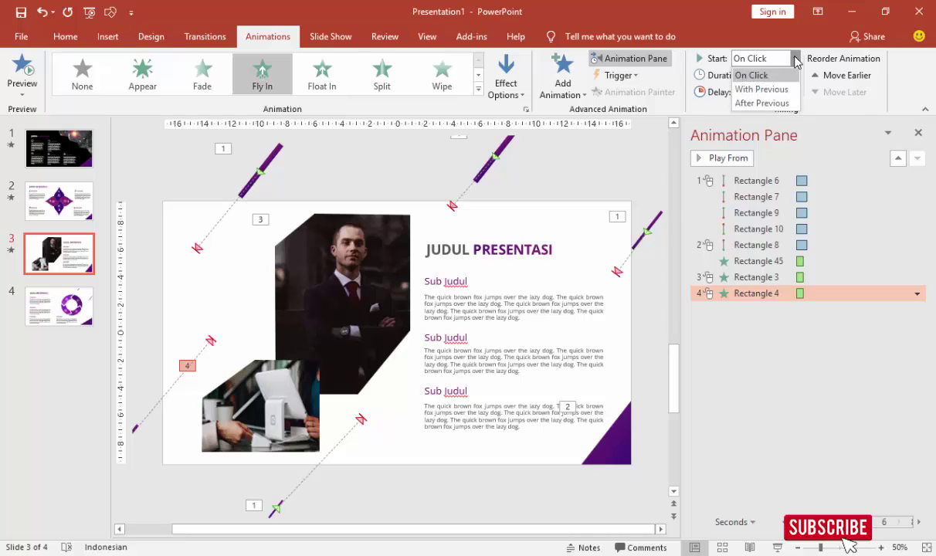
click(782, 90)
Step: Make the laptop photo's Fly In end with a 0.25 s bounce
right_click(827, 297)
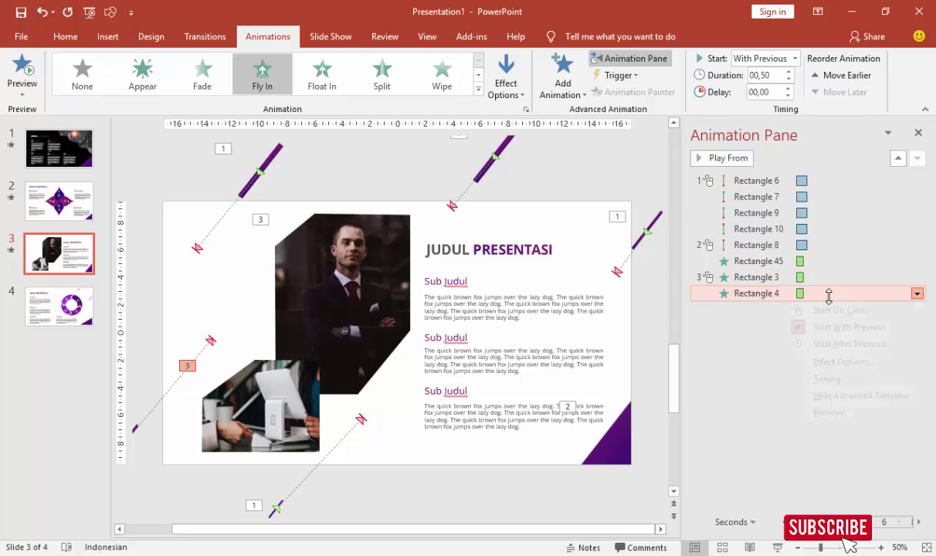
click(842, 362)
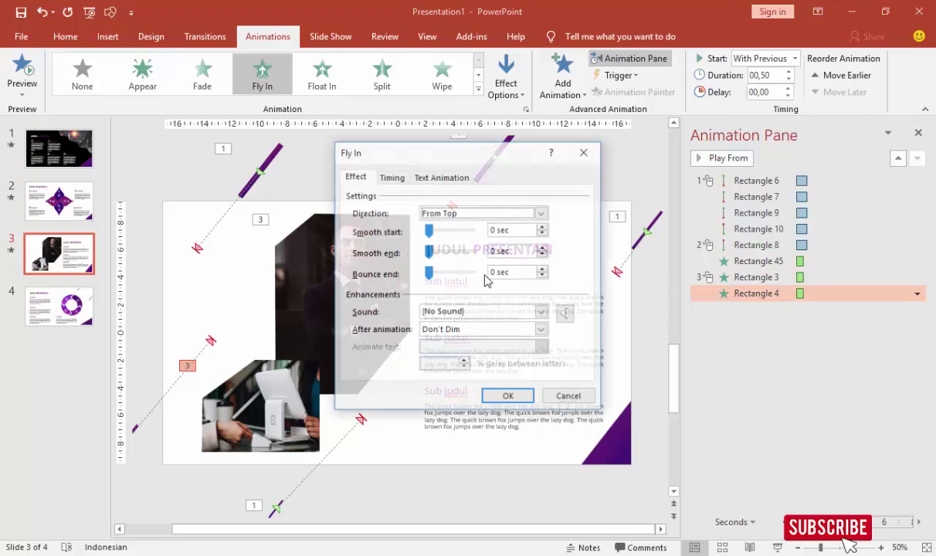
click(437, 275)
drag(437, 276, 447, 279)
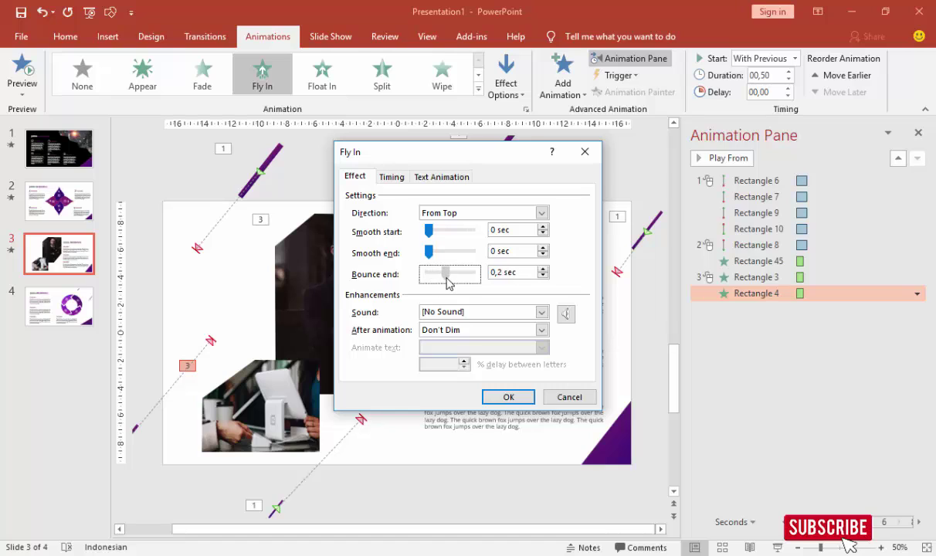
click(509, 397)
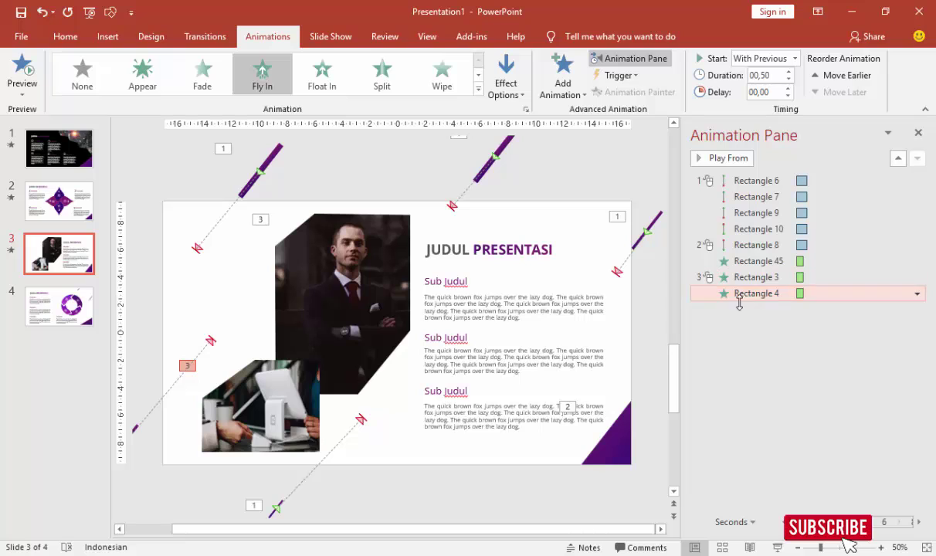
Step: Give the JUDUL PRESENTASI title a Whip entrance lasting 0.25 s, then preview from it
click(447, 247)
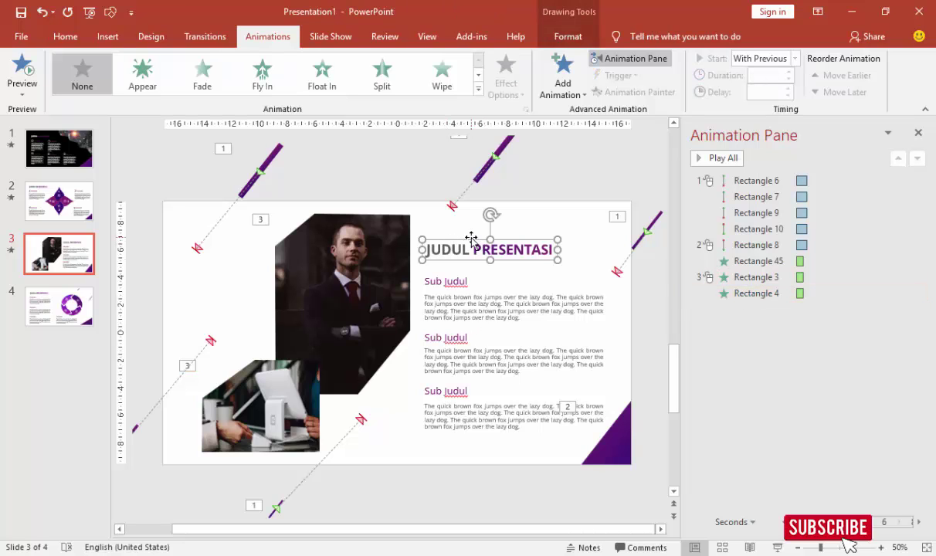
click(562, 77)
click(568, 452)
scroll(525, 355, down, 2)
click(506, 375)
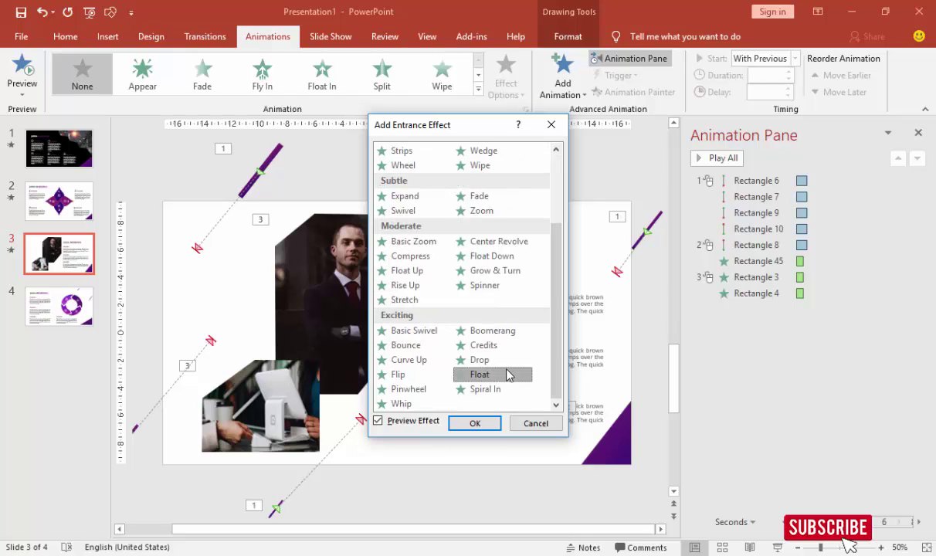
click(399, 404)
click(471, 425)
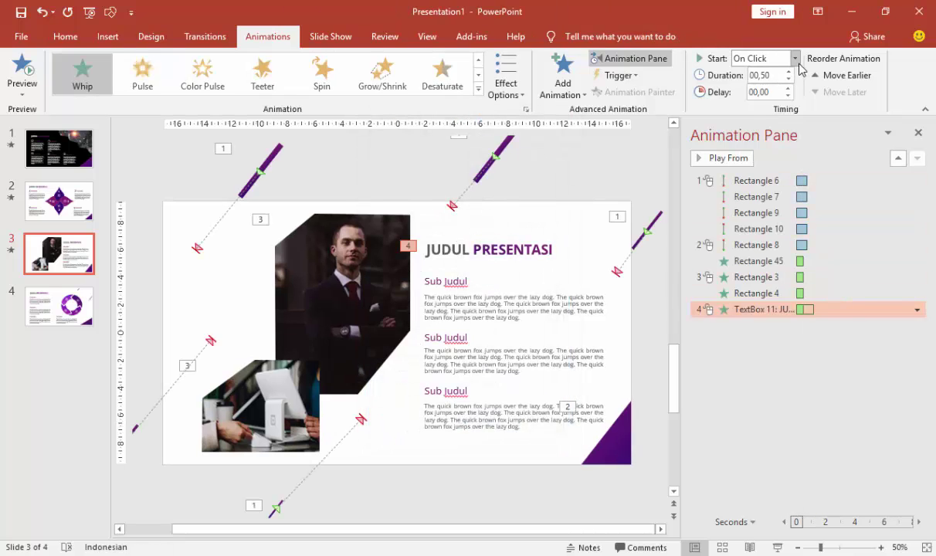
click(788, 80)
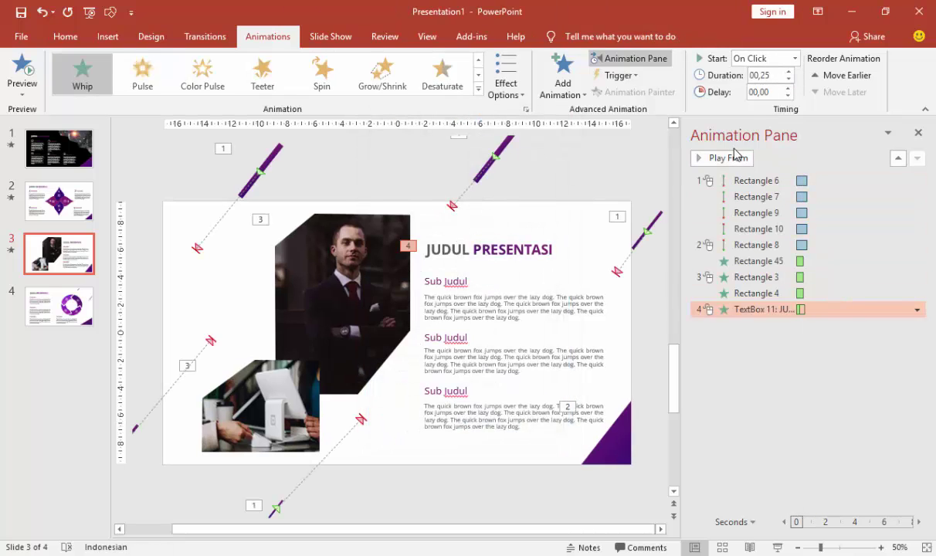
click(733, 158)
Step: Select the first Sub Judul heading and preview the Expand entrance from More Entrance Effects
click(462, 279)
click(567, 36)
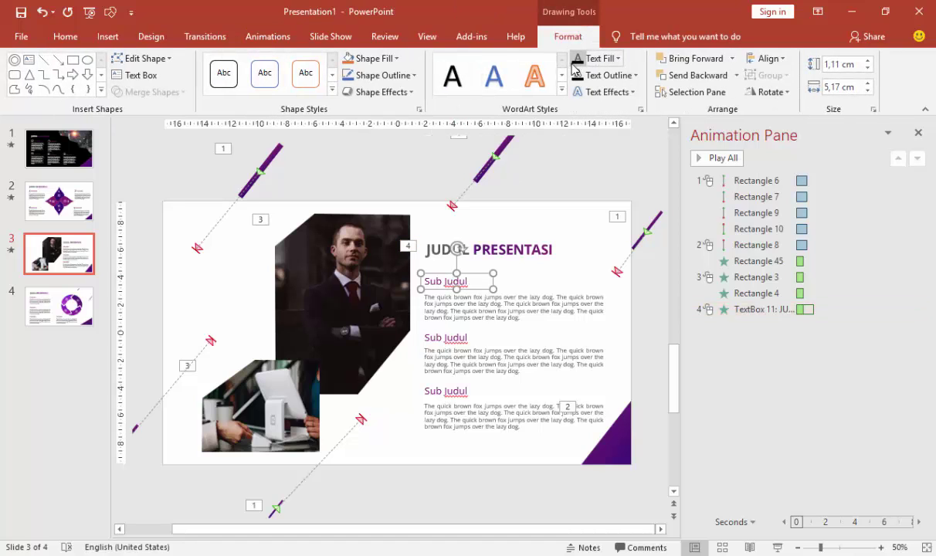
click(267, 36)
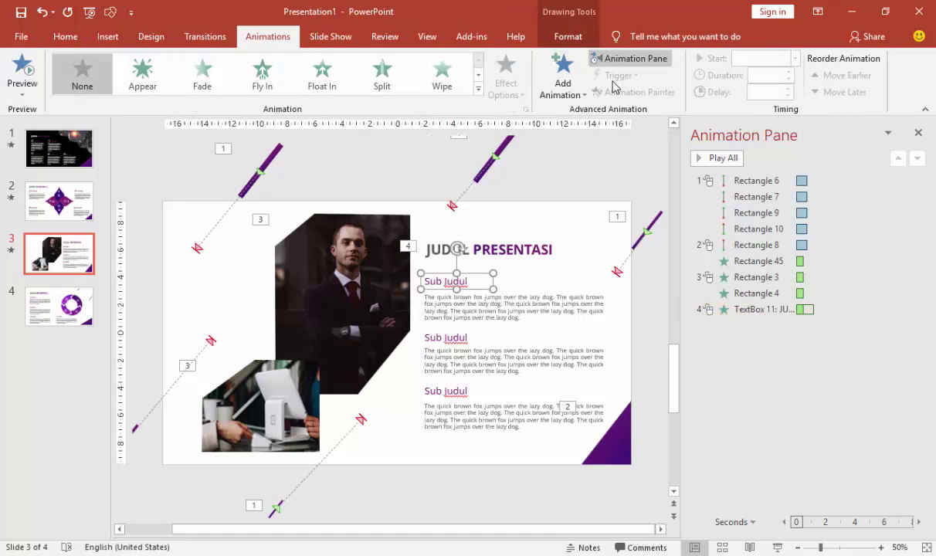
click(566, 72)
scroll(711, 393, down, 3)
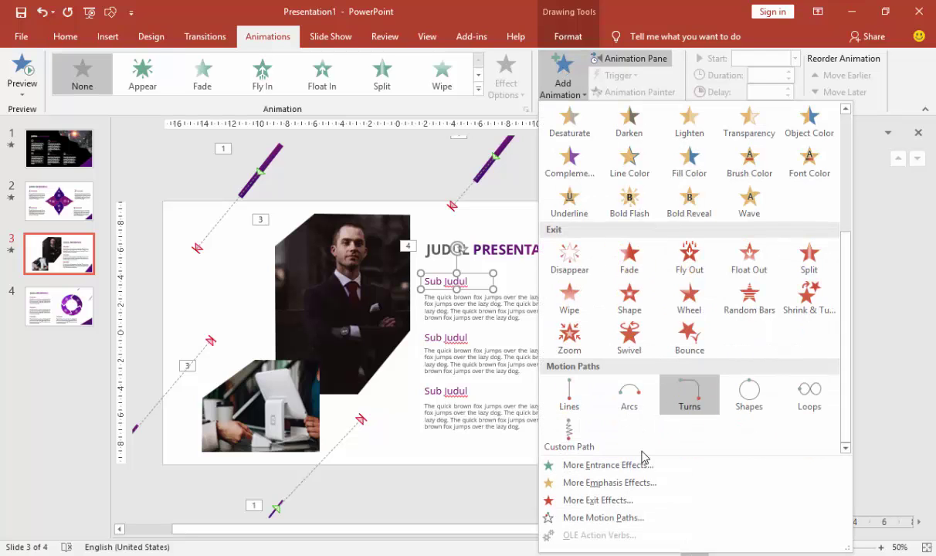
key(Escape)
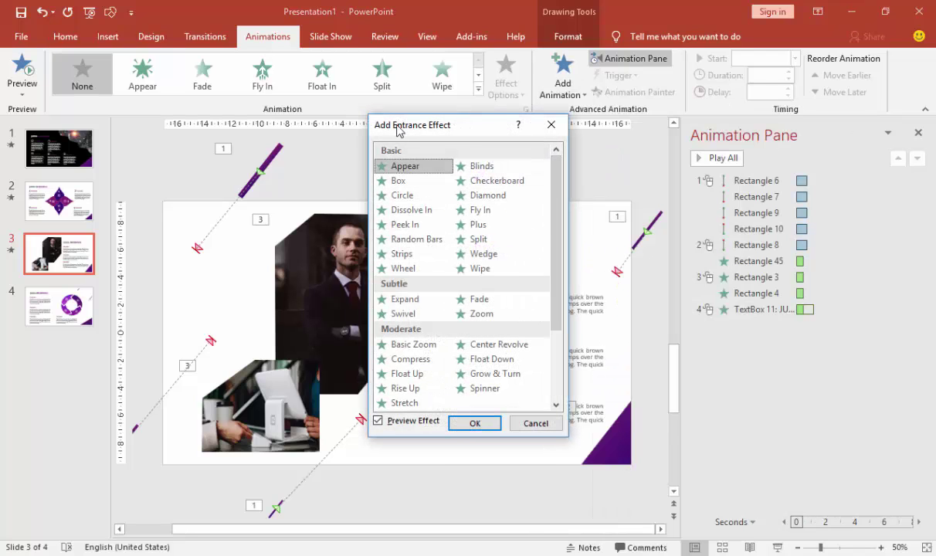
drag(378, 126, 220, 130)
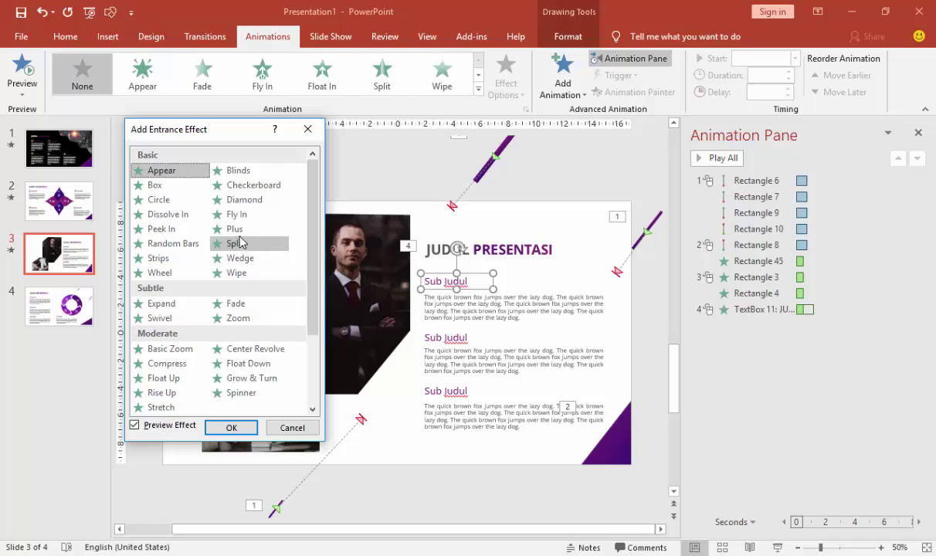
scroll(165, 266, down, 1)
click(171, 260)
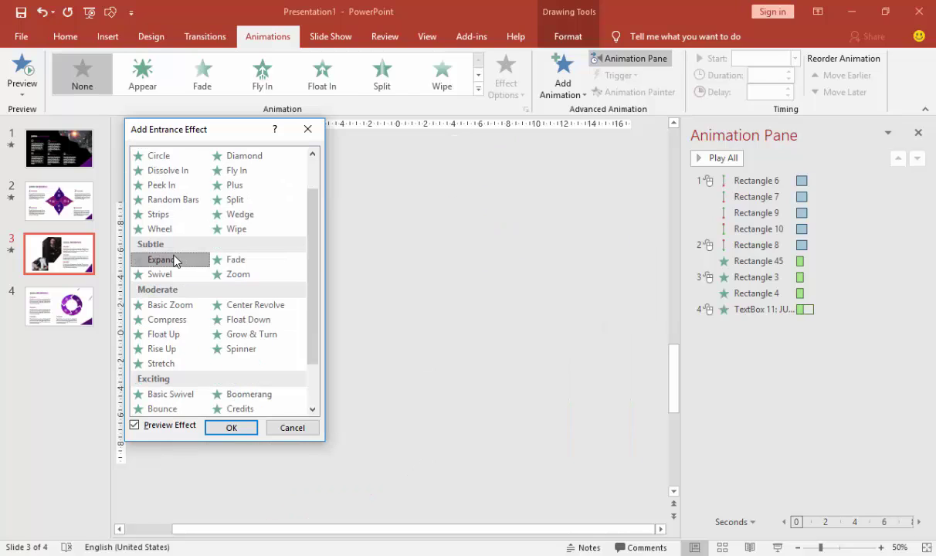
Step: Apply Expand to the first Sub Judul and browse entrance effects for its paragraph
click(232, 427)
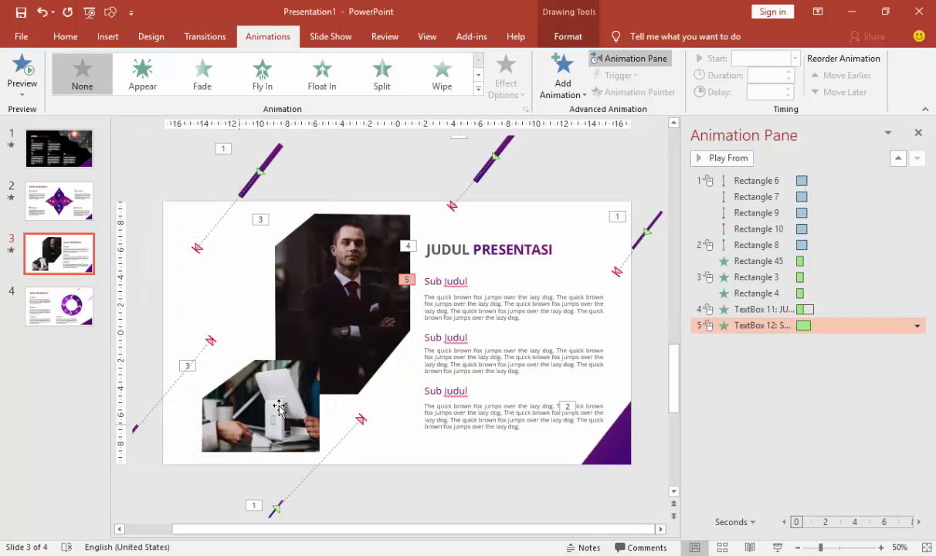
click(555, 301)
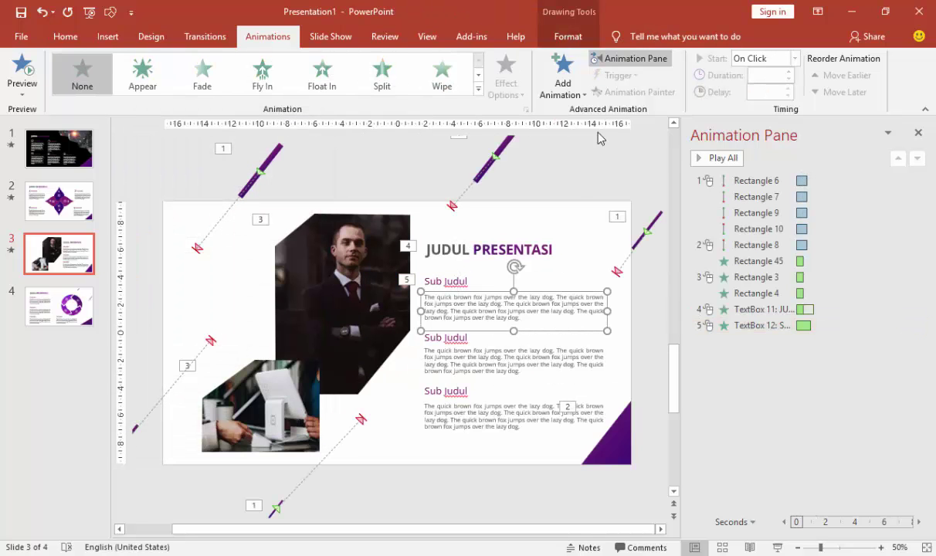
click(562, 77)
scroll(593, 257, down, 3)
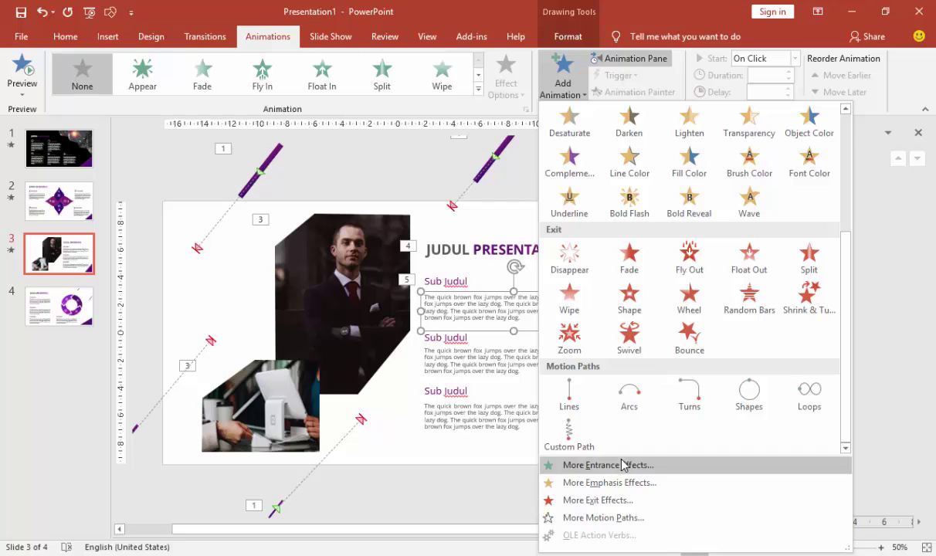
click(618, 464)
Step: After trying Bounce and Spinner, give the paragraph a Float Up entrance
drag(446, 131, 258, 145)
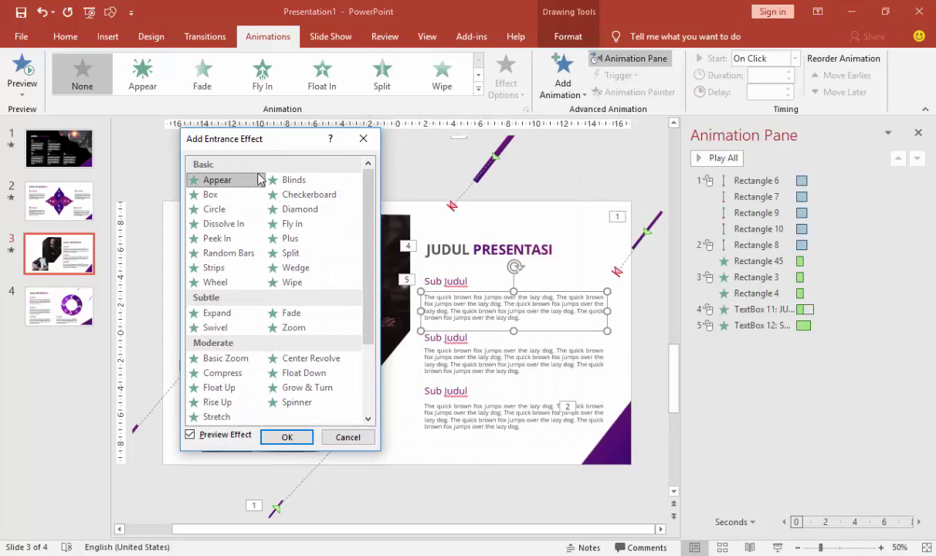
scroll(257, 232, down, 2)
scroll(257, 278, down, 1)
click(231, 360)
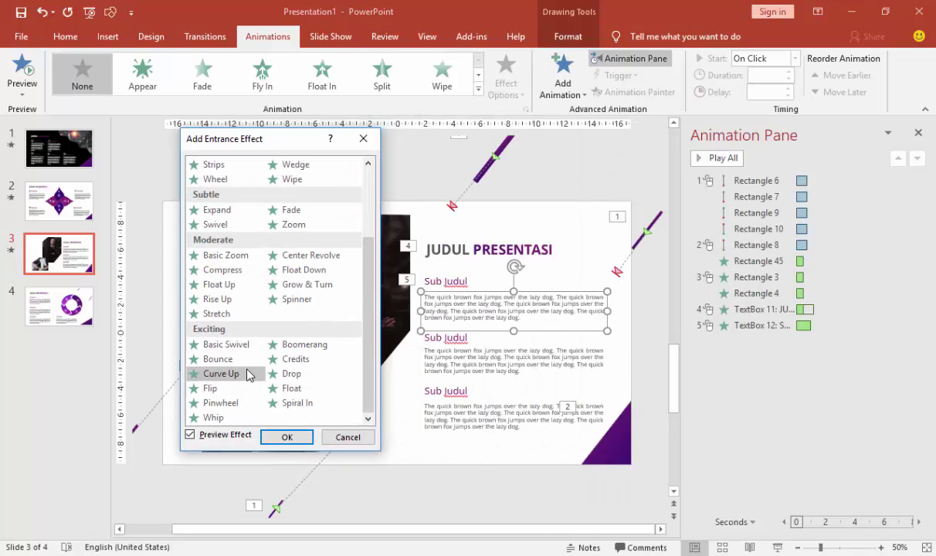
click(230, 361)
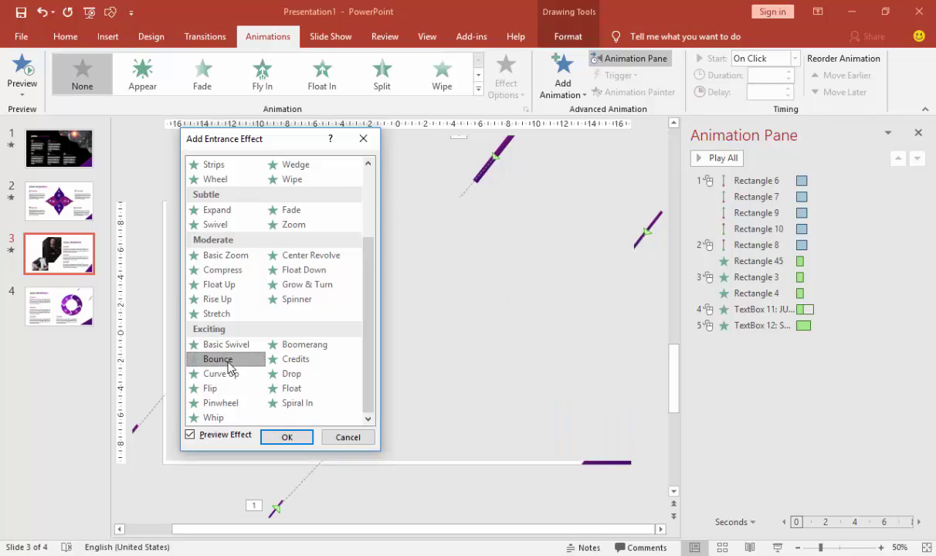
click(292, 300)
click(224, 285)
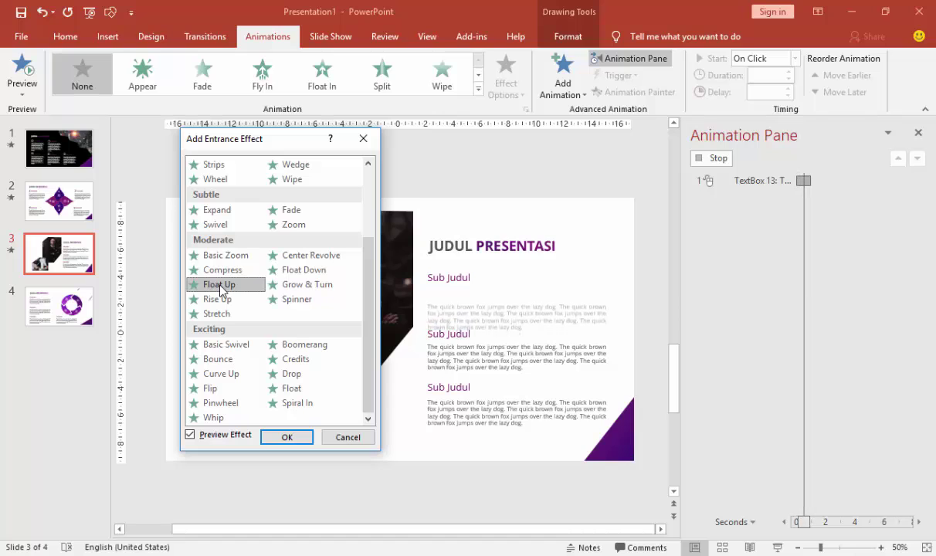
click(293, 438)
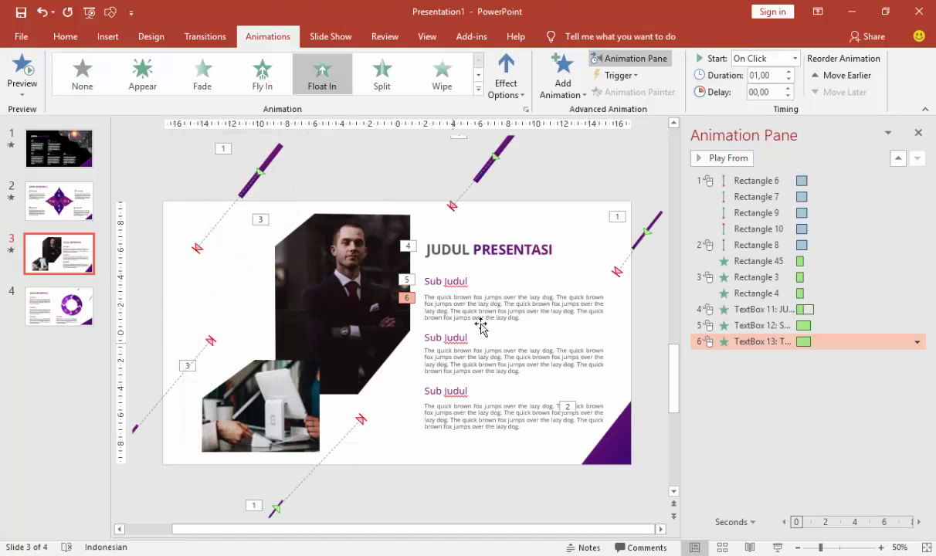
Step: Set the first paragraph's Float In to start After Previous, following its heading
click(451, 277)
click(503, 297)
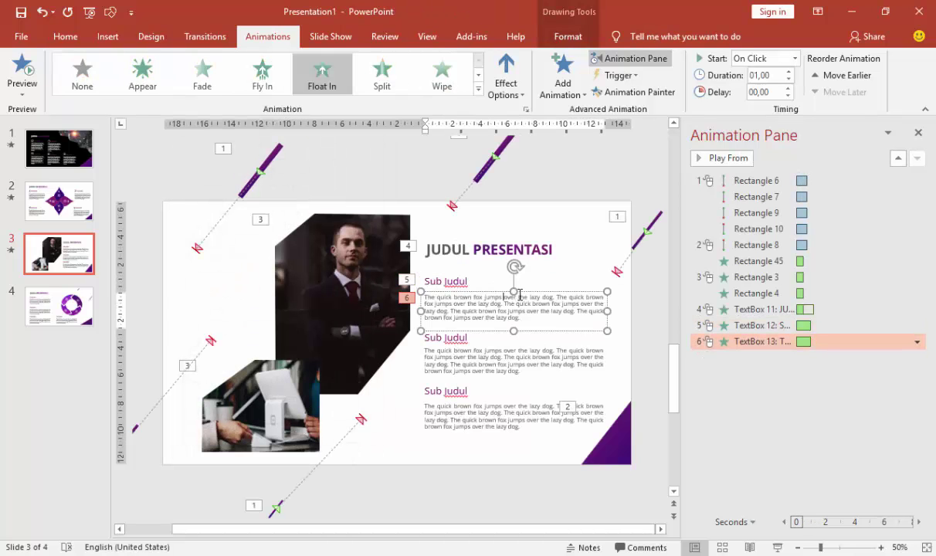
click(522, 293)
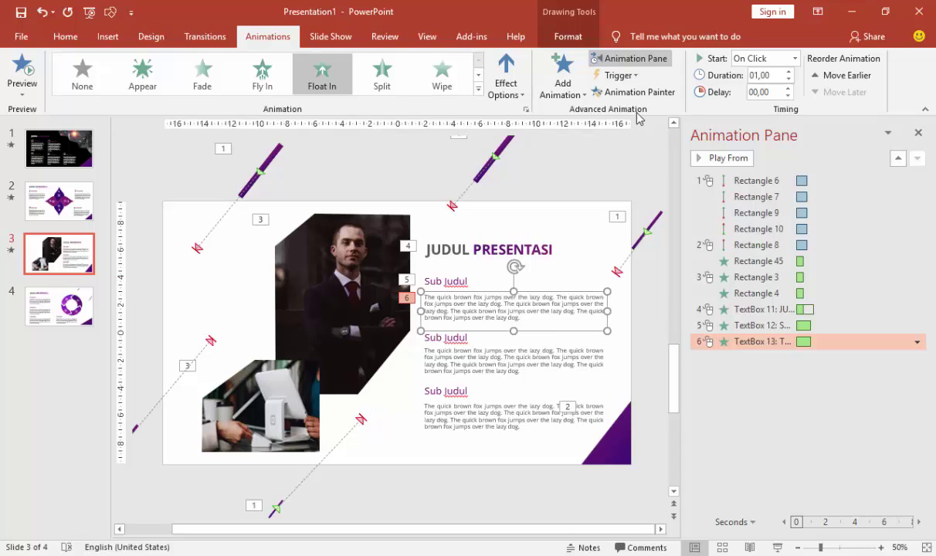
click(795, 59)
click(791, 102)
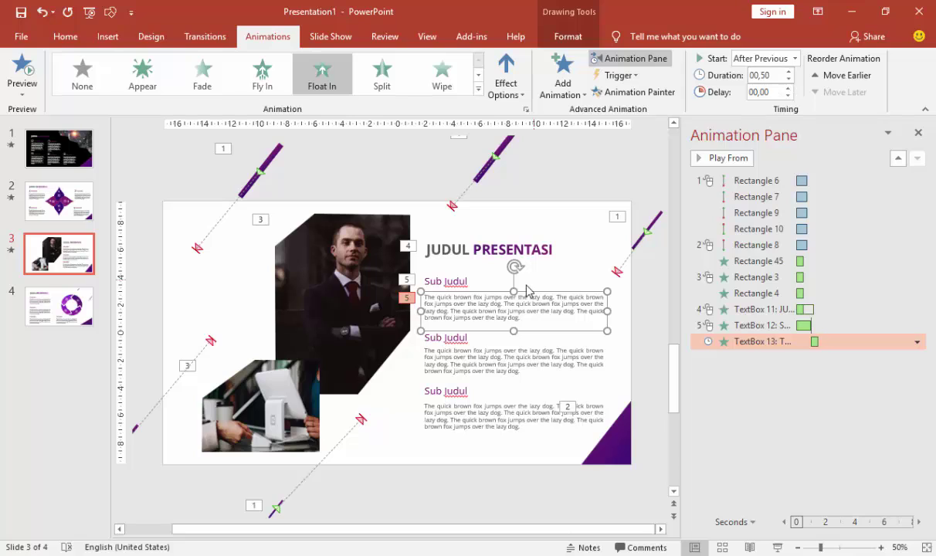
click(446, 281)
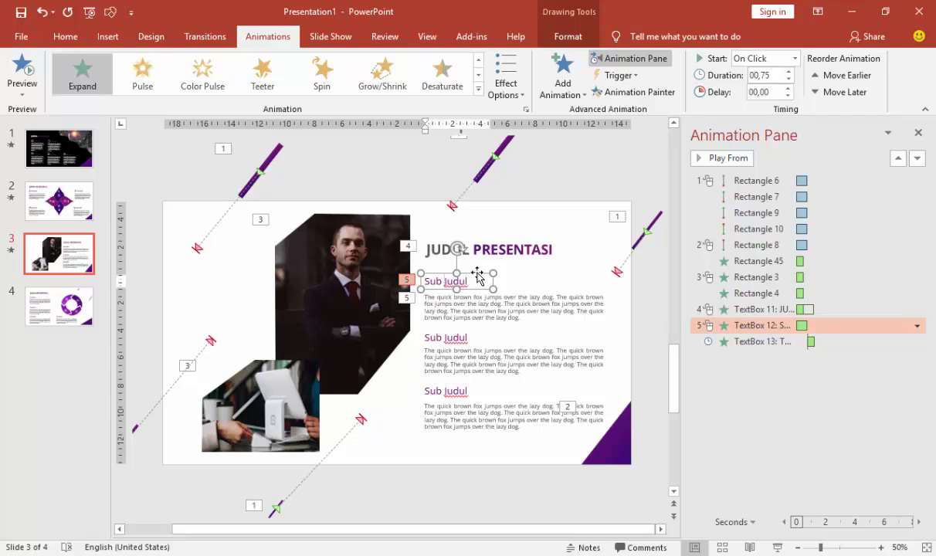
Step: Copy Expand to the second Sub Judul and Float In to the second paragraph with Animation Painter
click(619, 92)
click(450, 339)
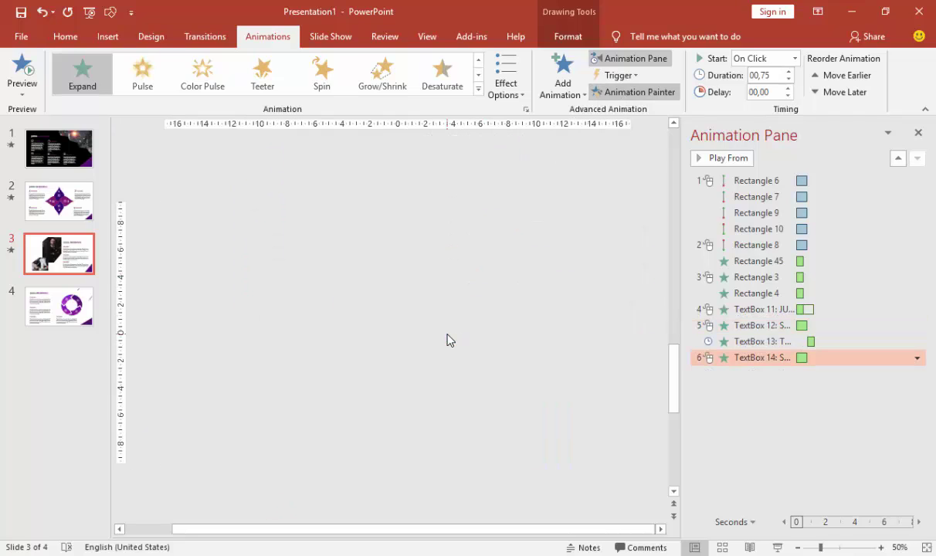
click(535, 295)
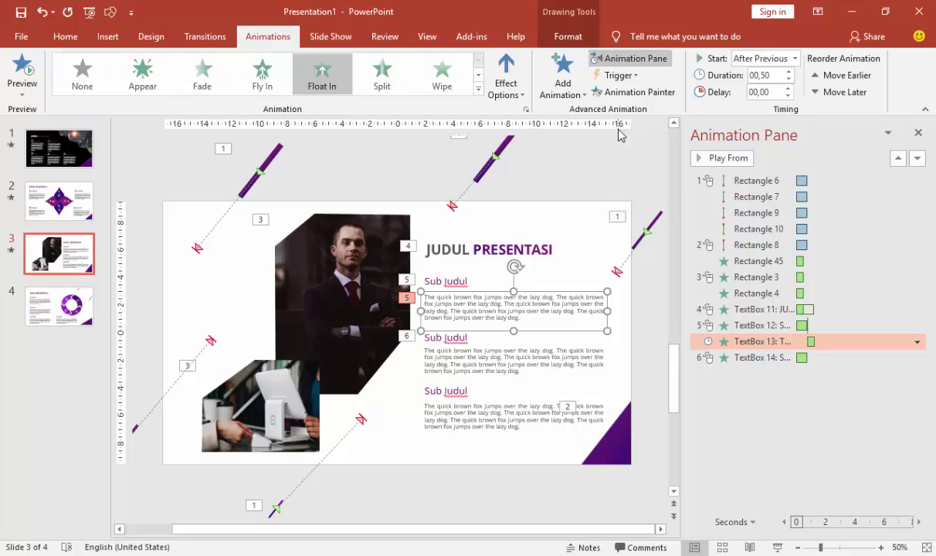
double_click(606, 92)
click(458, 361)
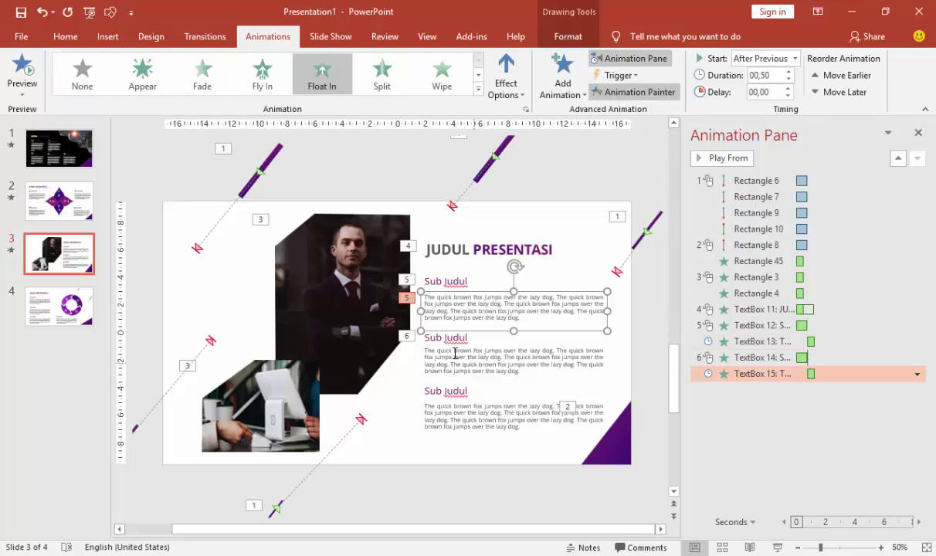
Step: Copy Expand and Float In to the third Sub Judul and its paragraph, then go to slide 4
click(445, 338)
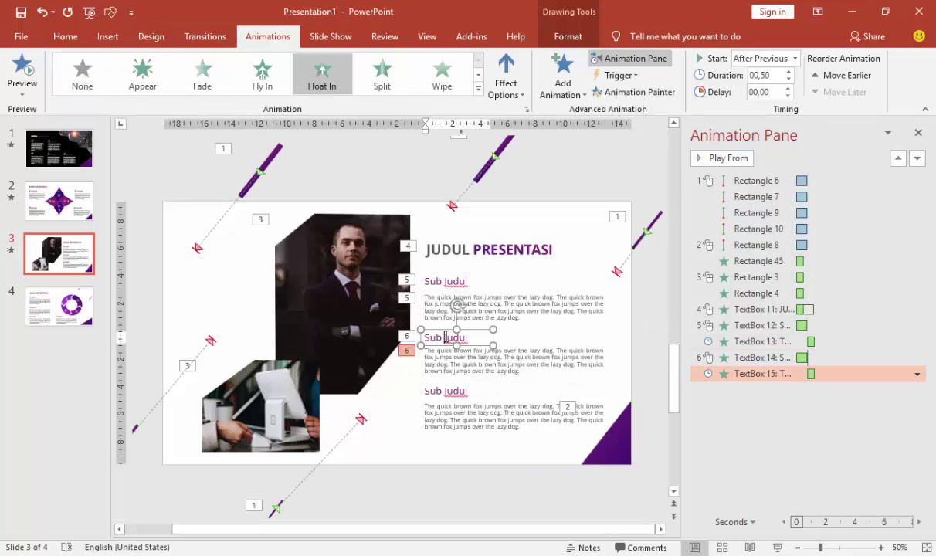
click(466, 394)
click(517, 350)
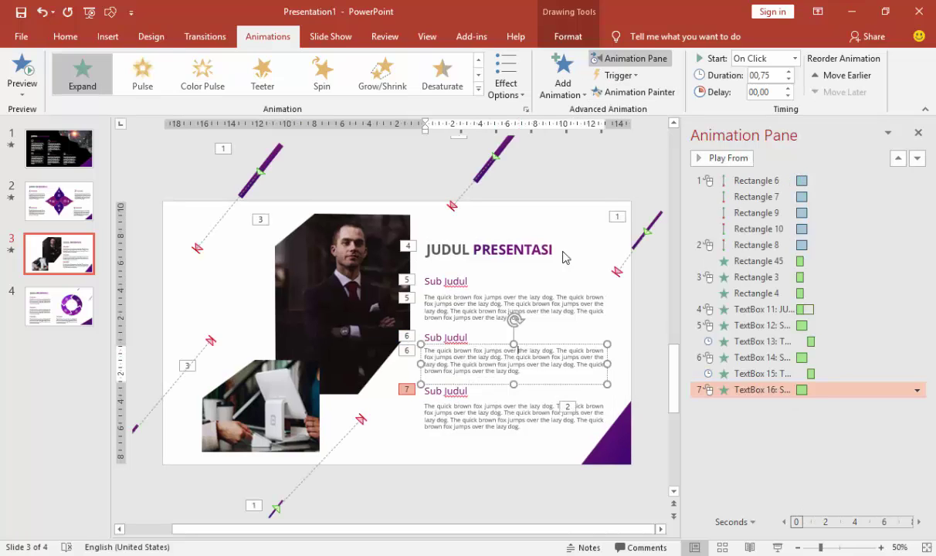
click(593, 92)
click(513, 426)
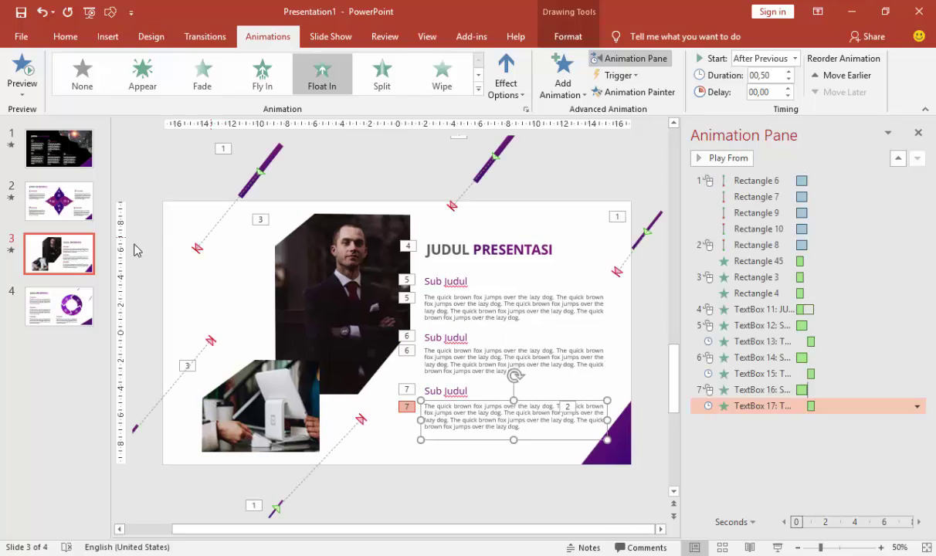
click(72, 320)
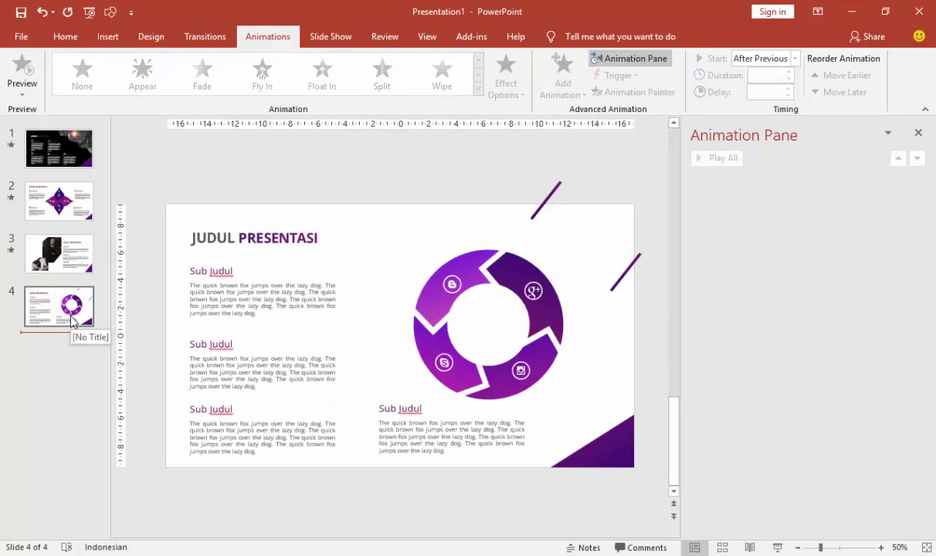
Step: Reposition the upper and right-hand purple bars at slide 4's top-right corner
click(71, 321)
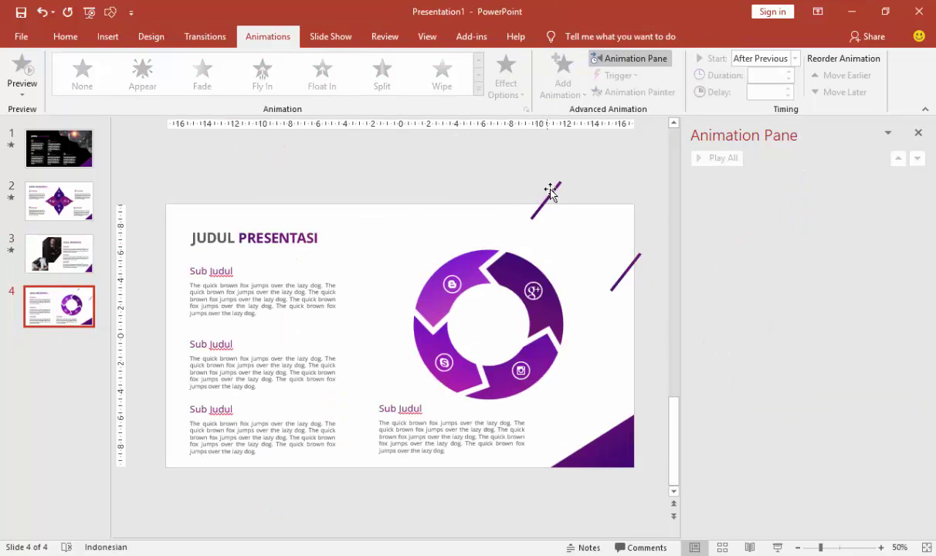
mouse_move(550, 194)
mouse_down()
mouse_move(538, 215)
mouse_move(568, 164)
mouse_up()
drag(624, 284, 647, 261)
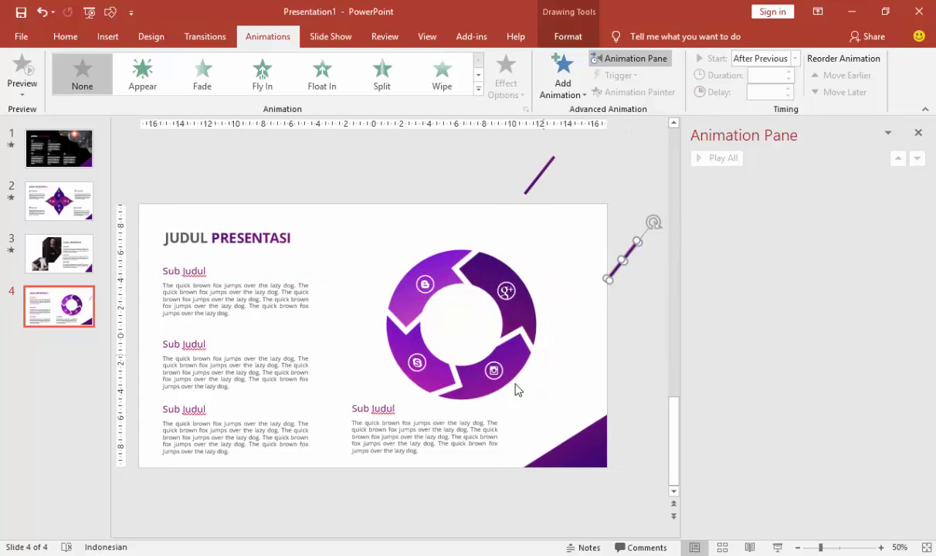
Step: Check the arrow-ring segments and their icons, then select the upper purple bar
click(426, 287)
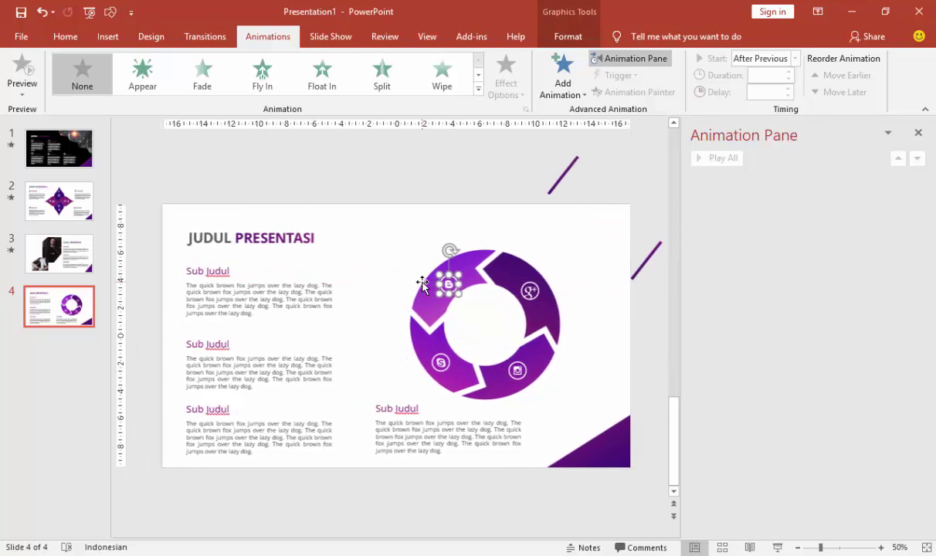
click(478, 263)
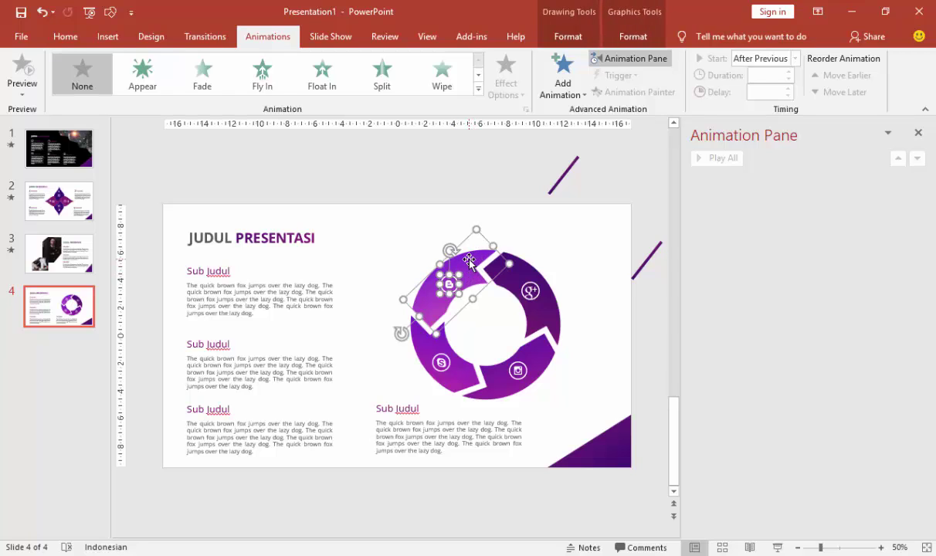
click(529, 291)
shift+click(544, 324)
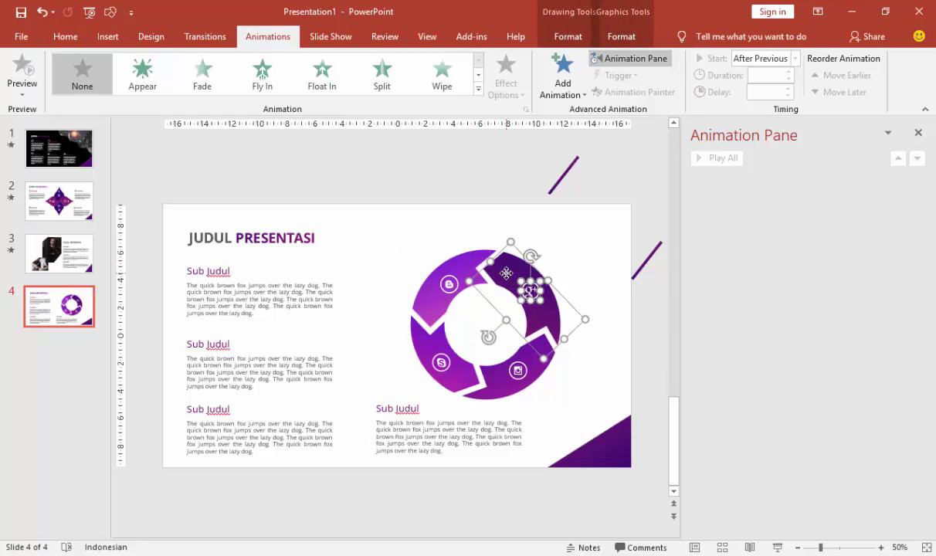
click(517, 370)
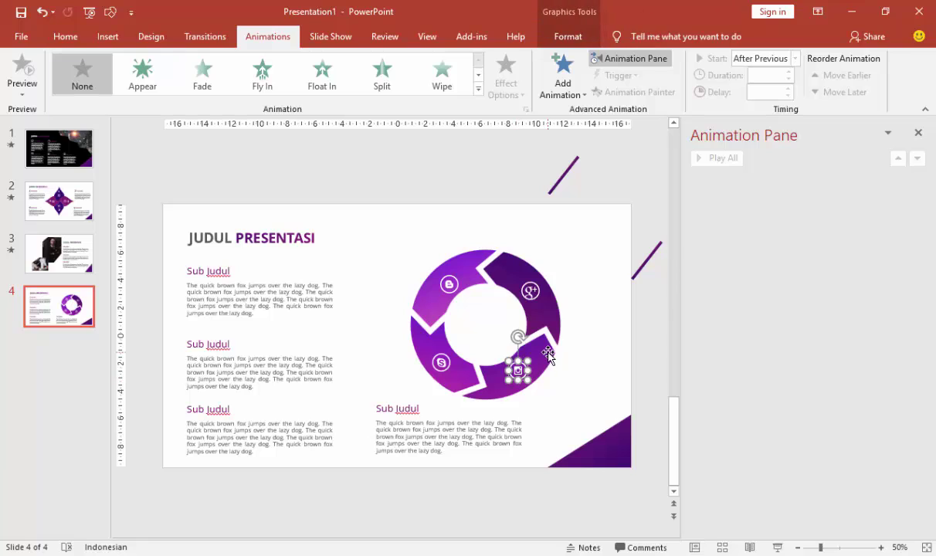
shift+click(546, 355)
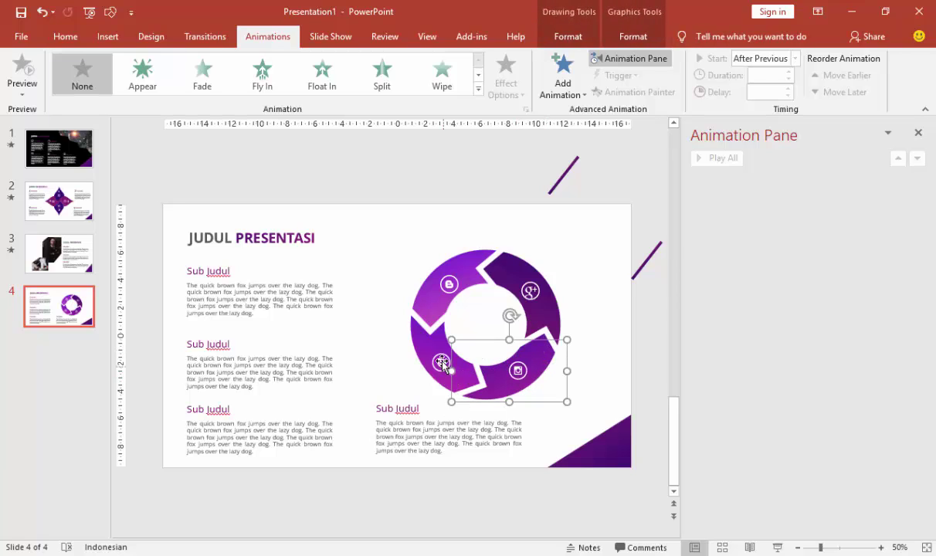
click(441, 361)
shift+click(426, 349)
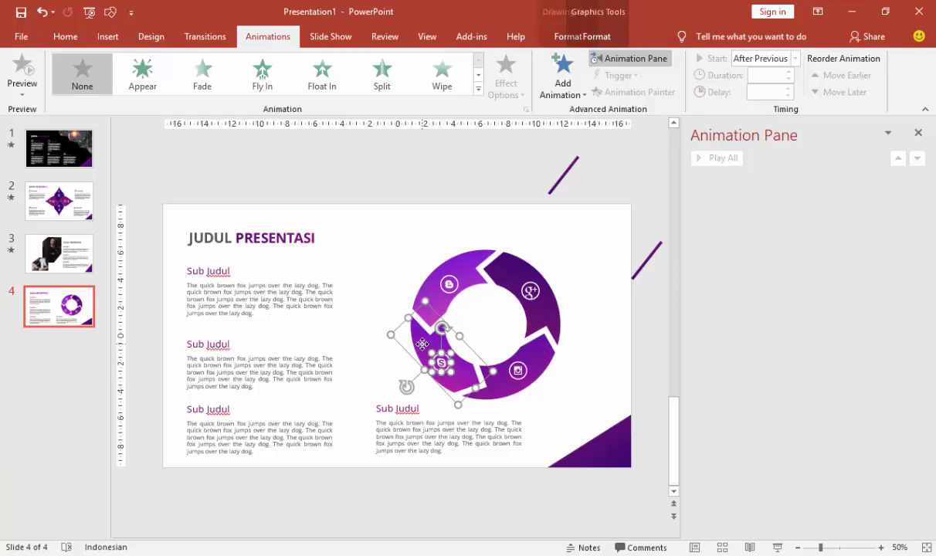
click(369, 284)
click(565, 165)
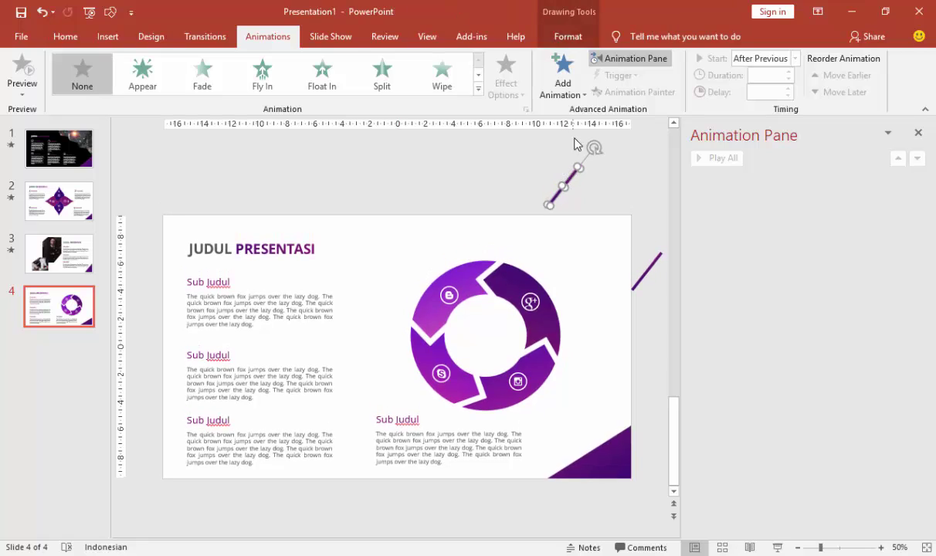
Step: Give the upper purple bar a Lines motion path ending down-left on the slide
click(562, 78)
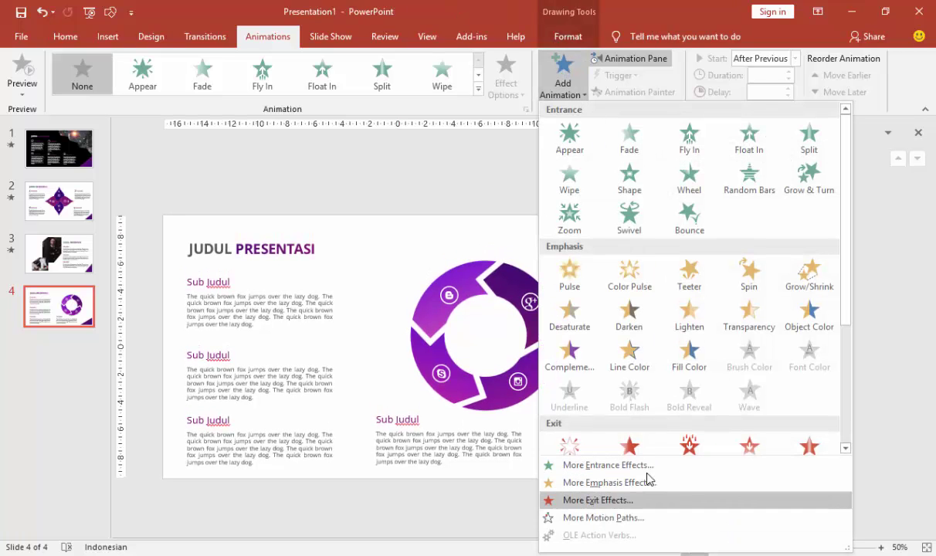
scroll(588, 417, down, 3)
click(585, 416)
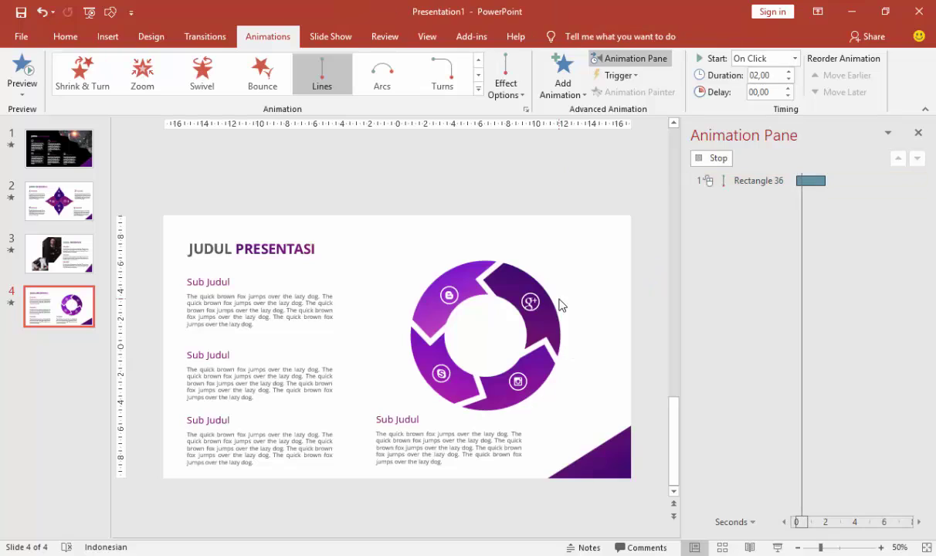
click(503, 73)
click(433, 183)
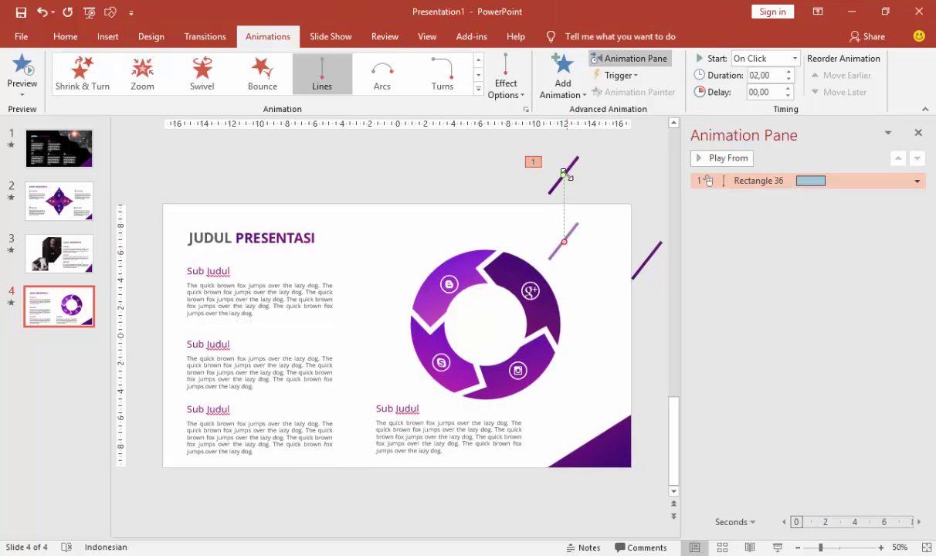
drag(563, 243, 521, 229)
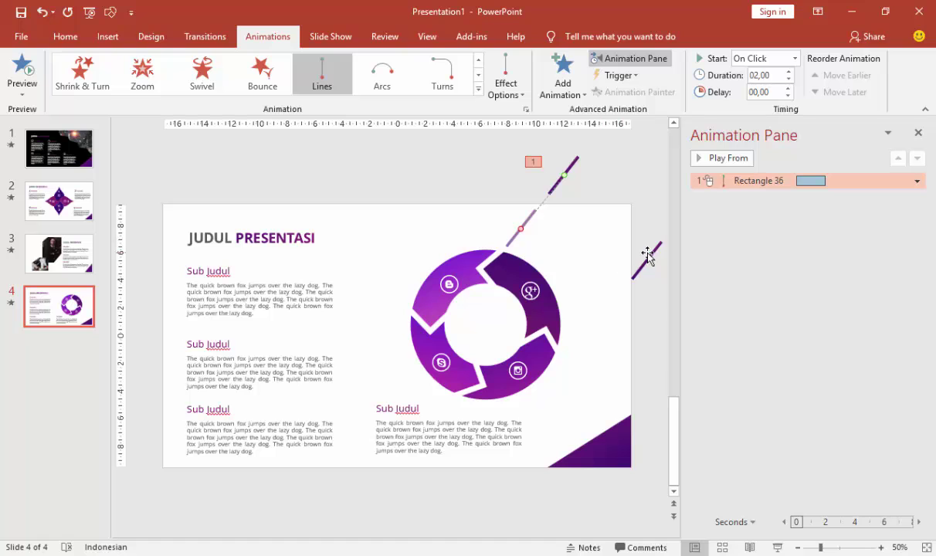
click(647, 256)
Step: Give the right-hand purple bar a Lines path with its end pulled left inside the slide
click(563, 84)
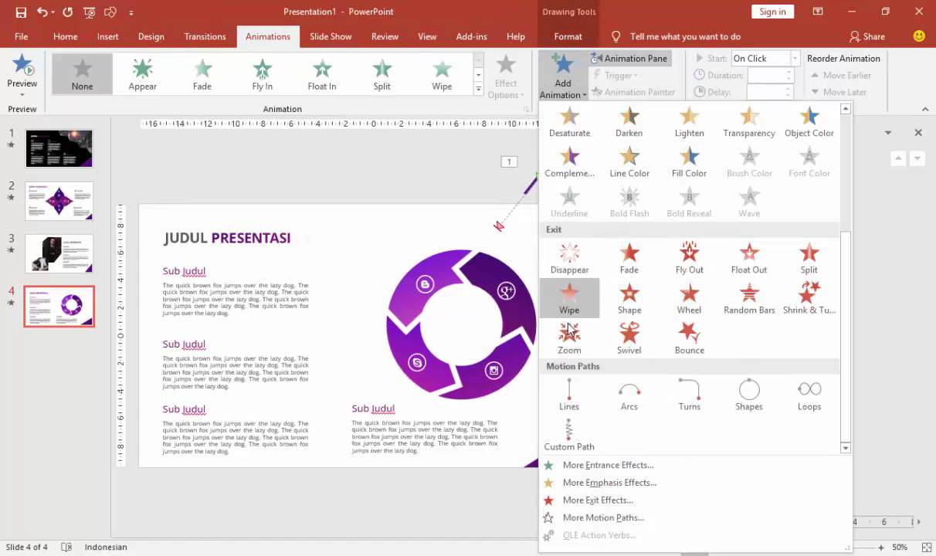
click(569, 392)
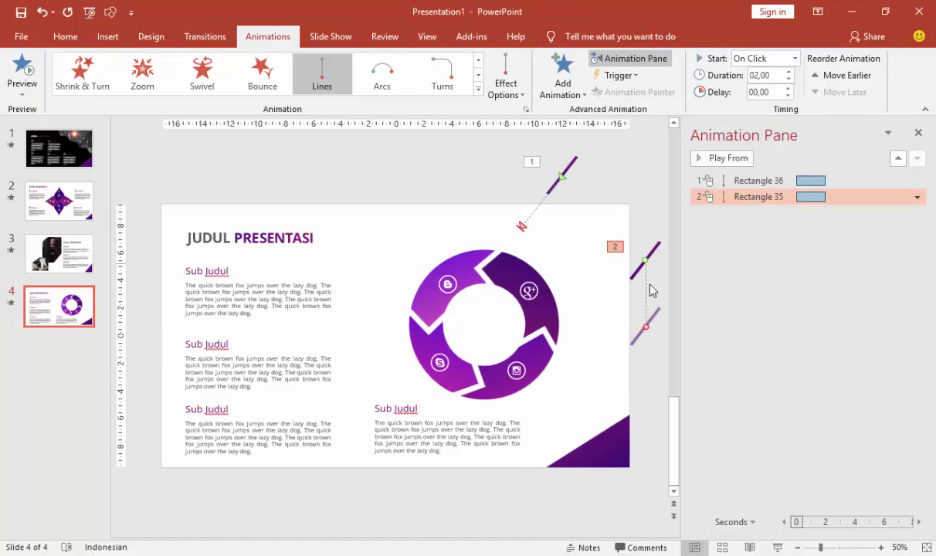
drag(645, 329, 597, 325)
click(629, 176)
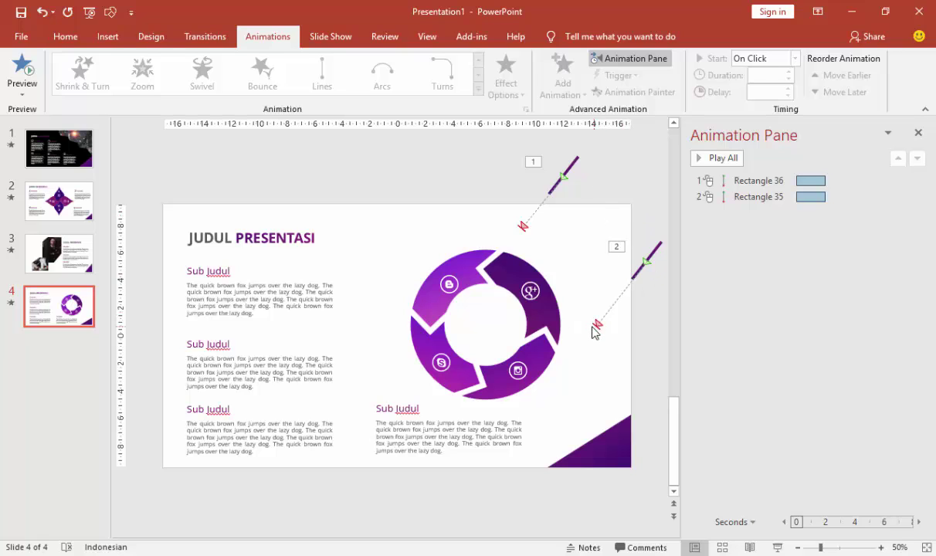
click(754, 196)
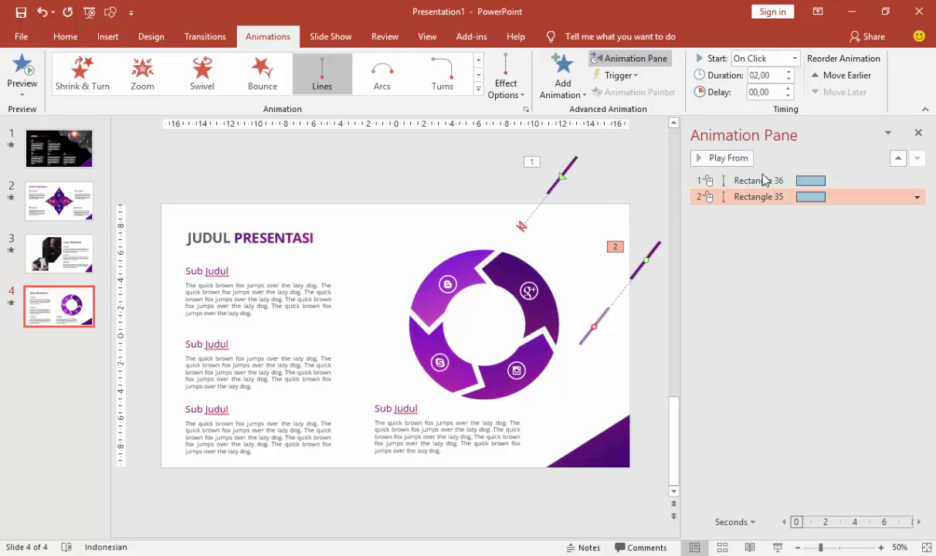
Step: Set Rectangle 35 to start With Previous, with both bars at 0.75 s, and preview the animations
click(763, 181)
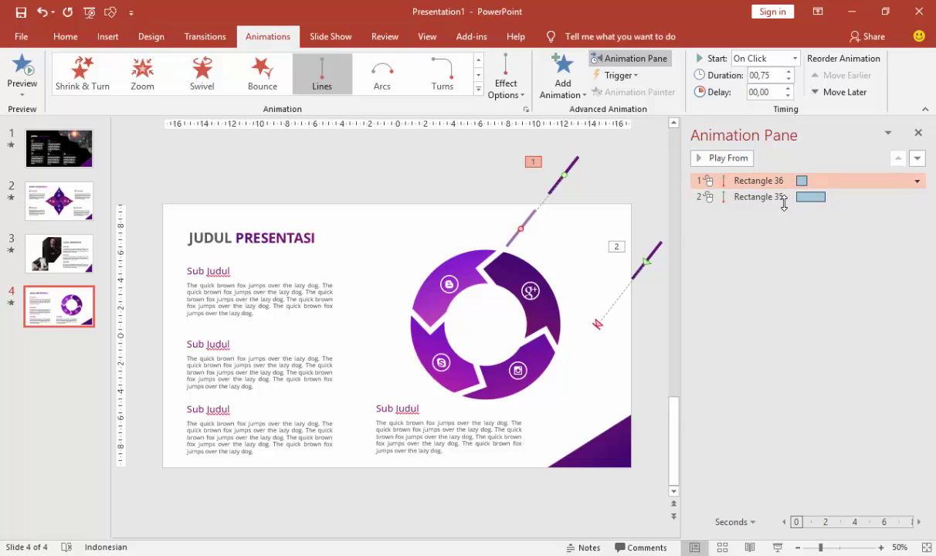
click(780, 196)
click(794, 58)
click(786, 89)
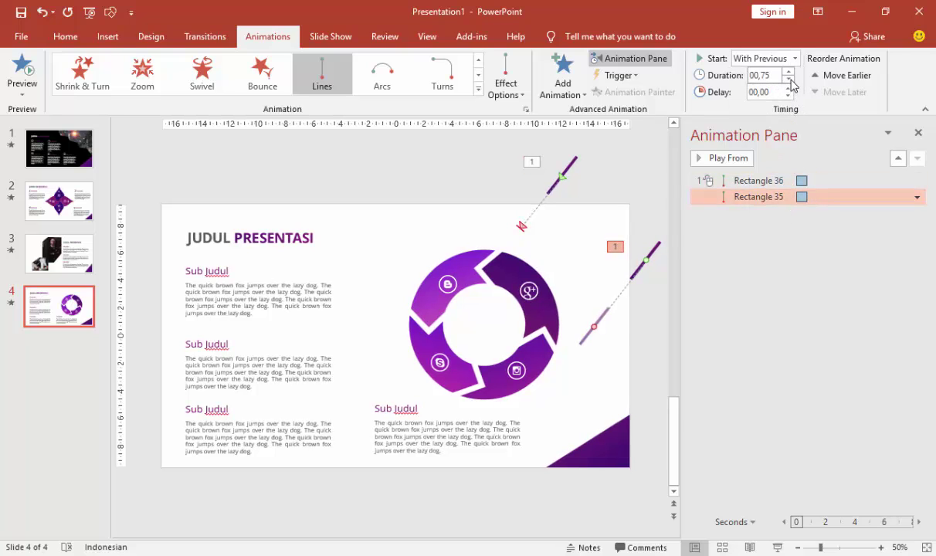
click(770, 179)
click(745, 159)
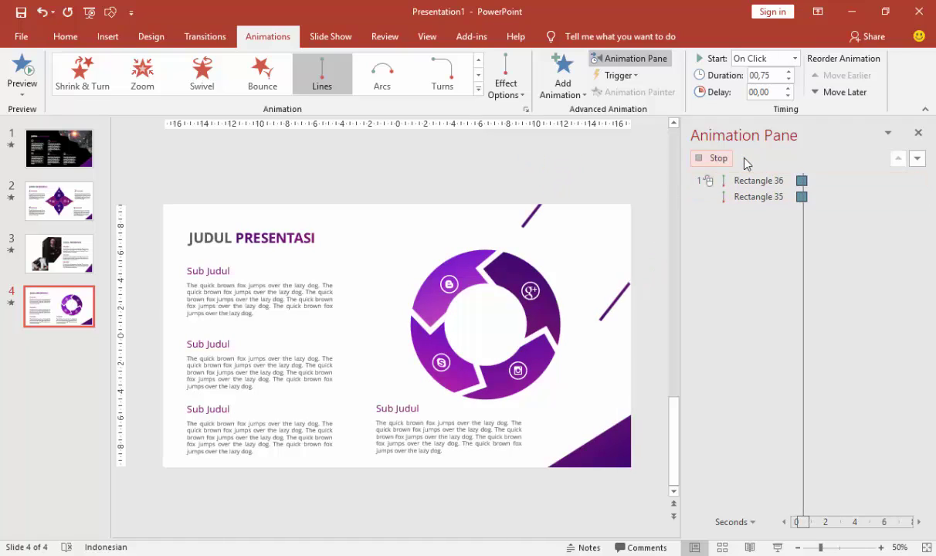
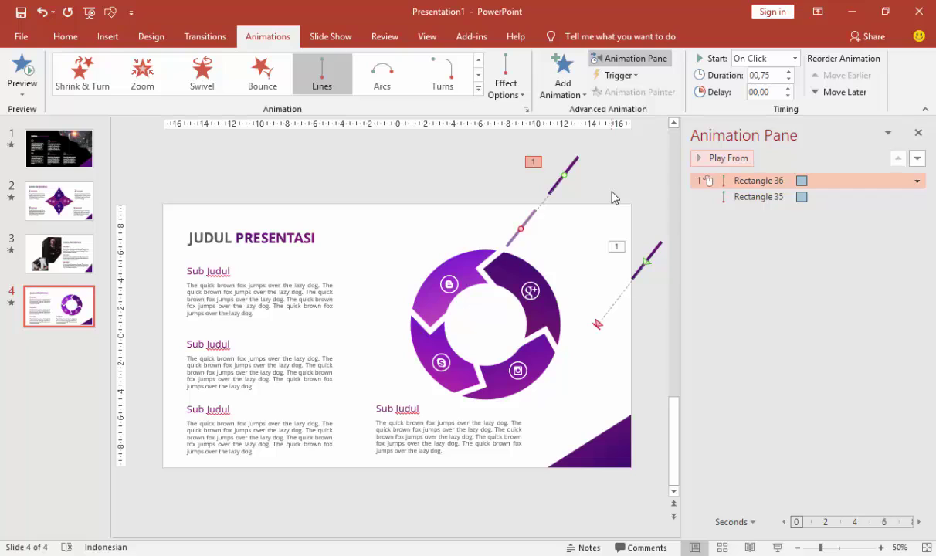
Step: Give the top-left ring piece a Wipe entrance coming from the right
click(470, 271)
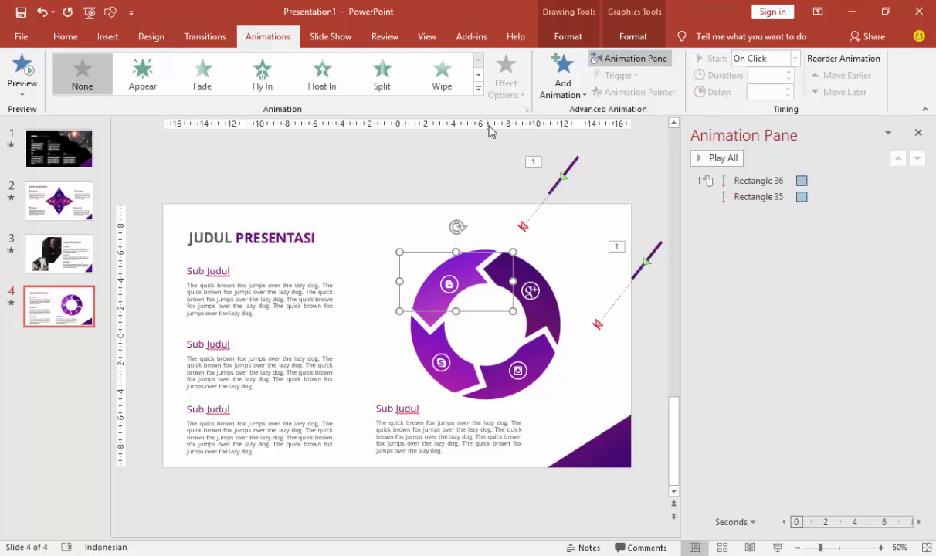
click(562, 77)
click(564, 182)
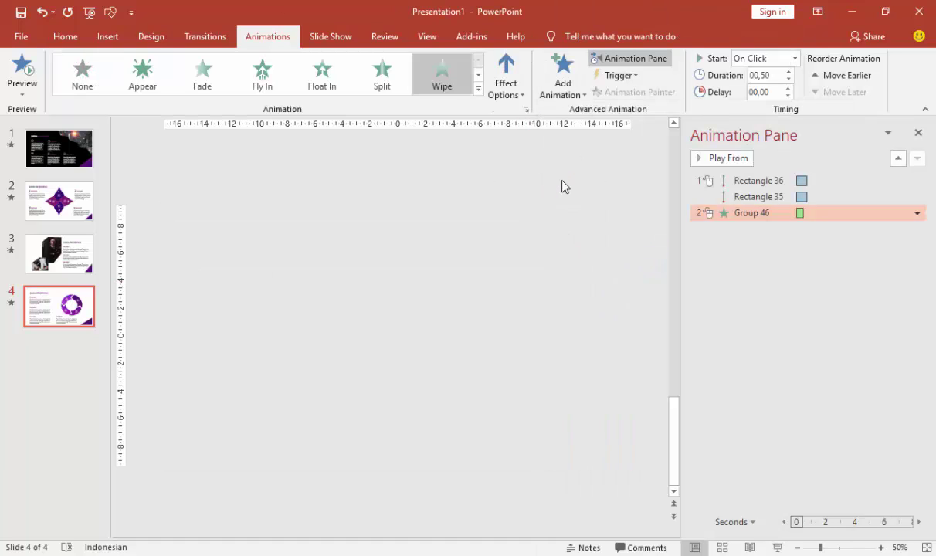
click(506, 78)
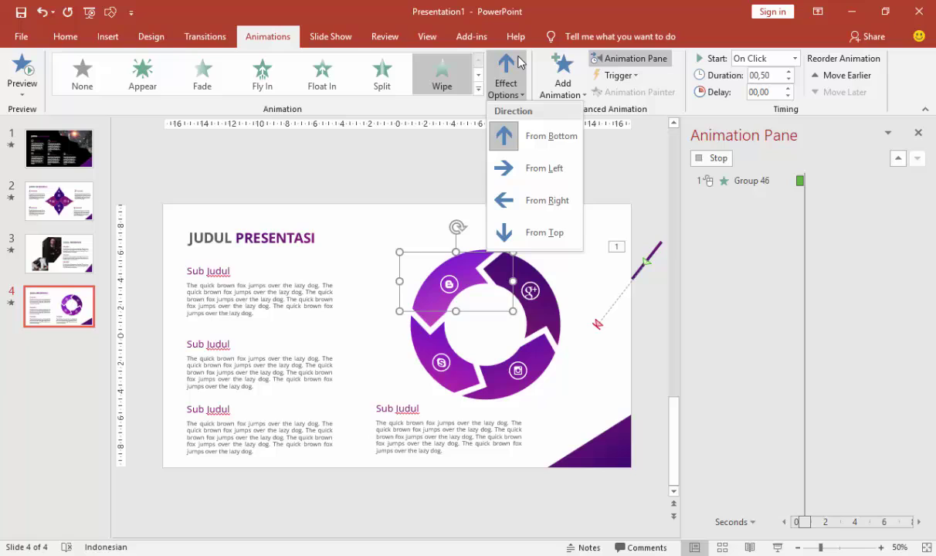
click(525, 199)
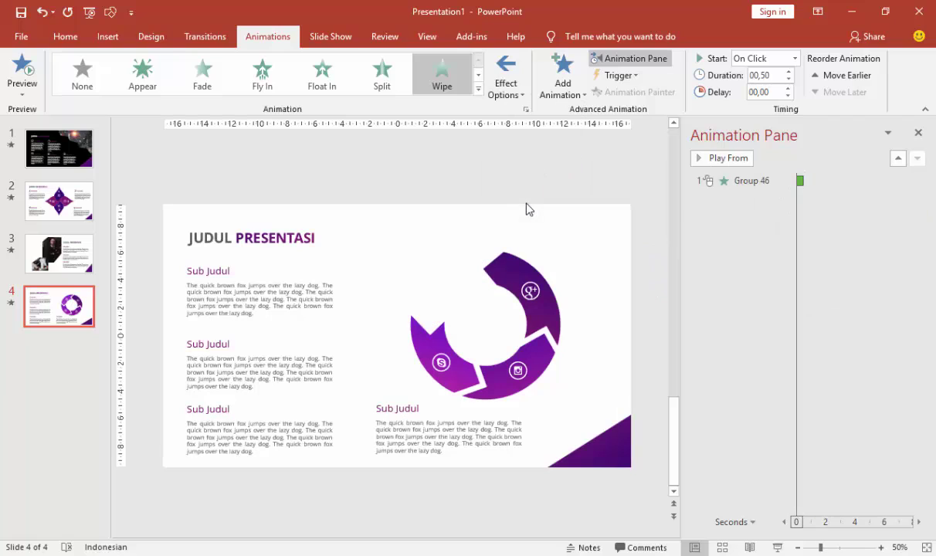
Step: Give the lower-left ring piece a Wipe entrance coming from the top
click(455, 359)
click(563, 77)
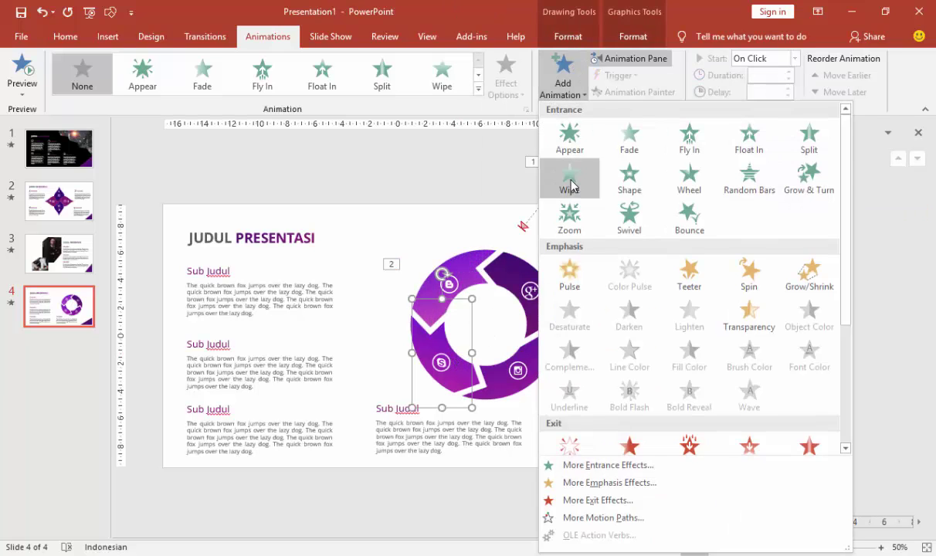
click(564, 182)
click(506, 77)
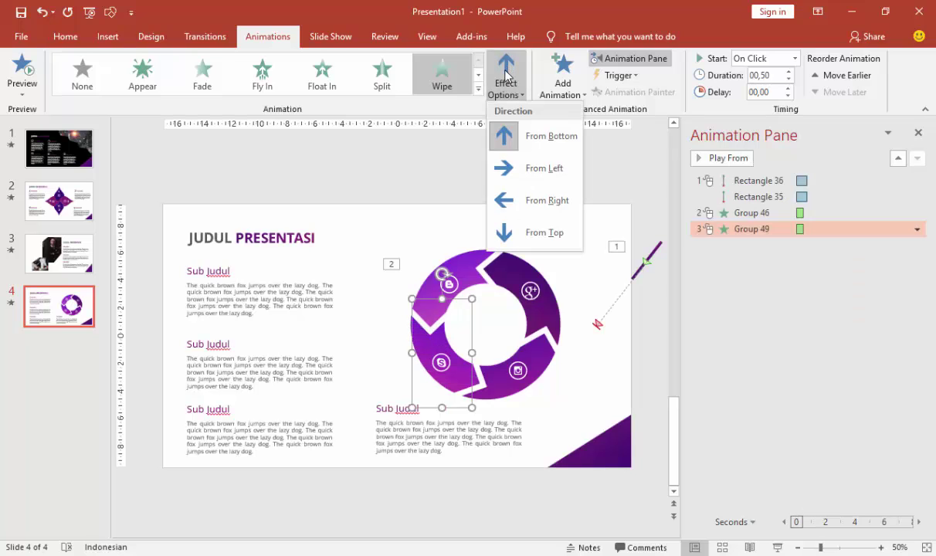
click(517, 234)
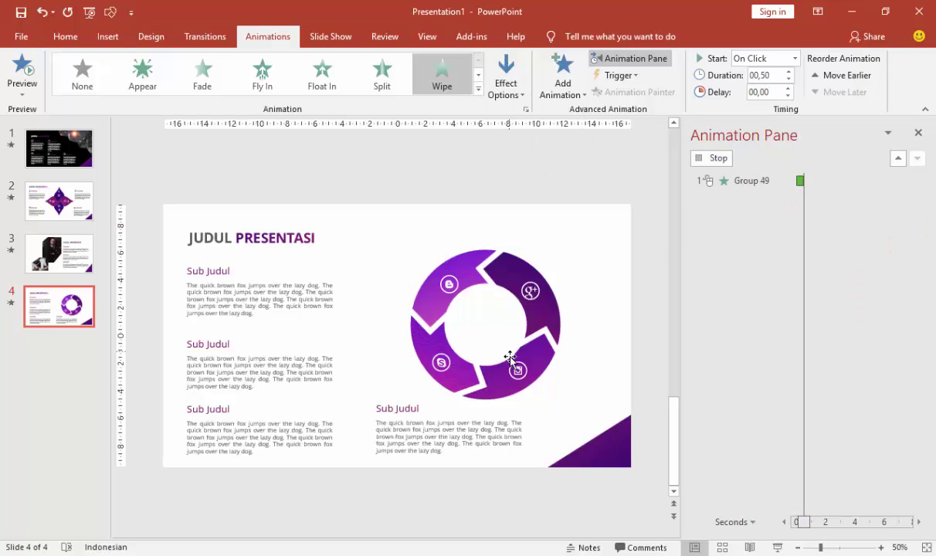
Step: Add Wipe entrances to the bottom and top-right ring pieces
click(510, 369)
click(562, 97)
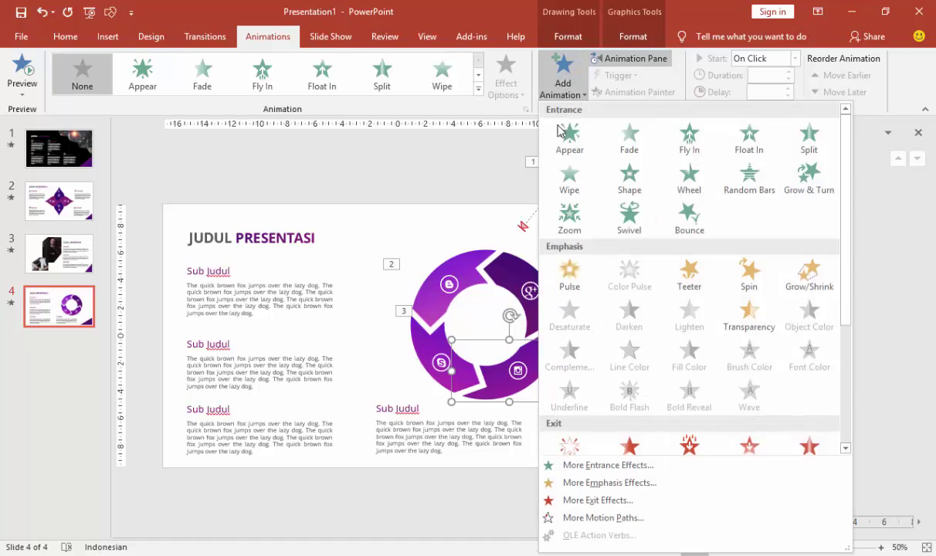
click(568, 183)
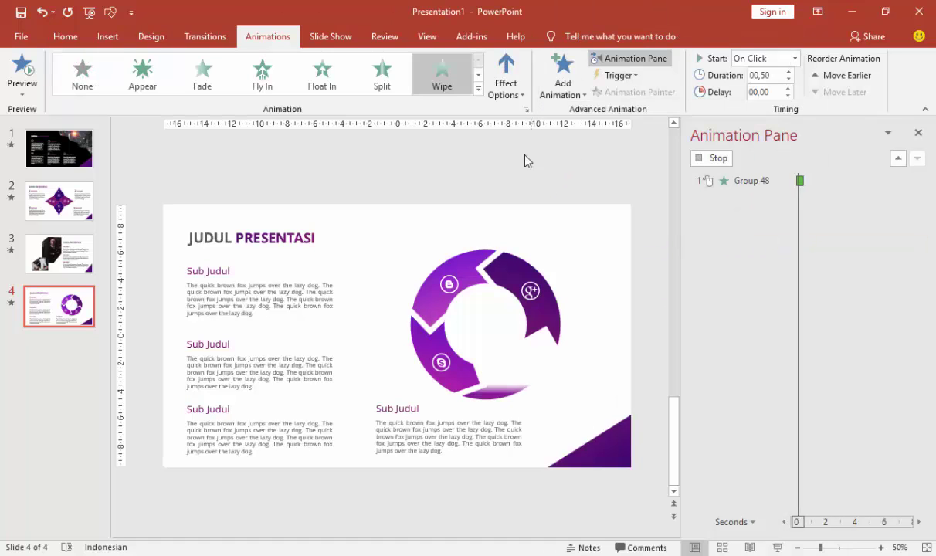
click(500, 257)
click(563, 77)
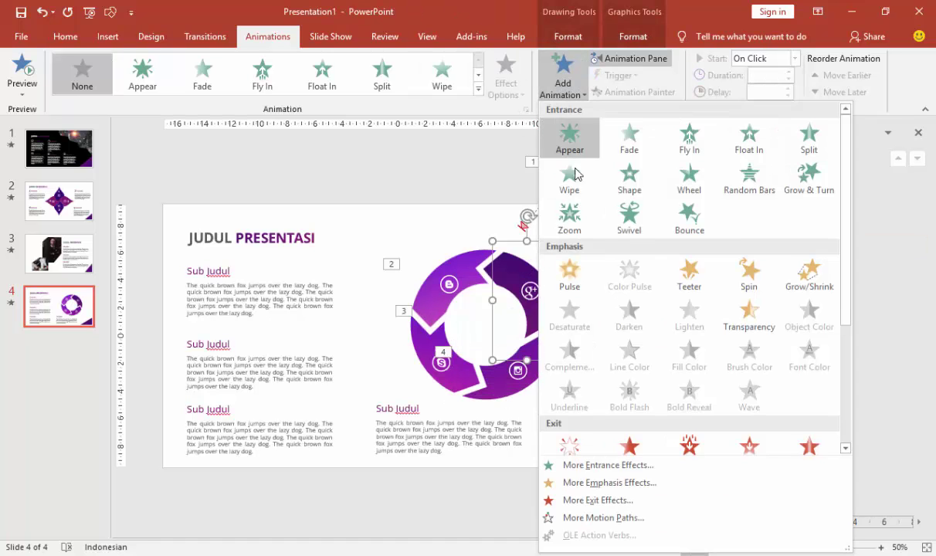
click(568, 178)
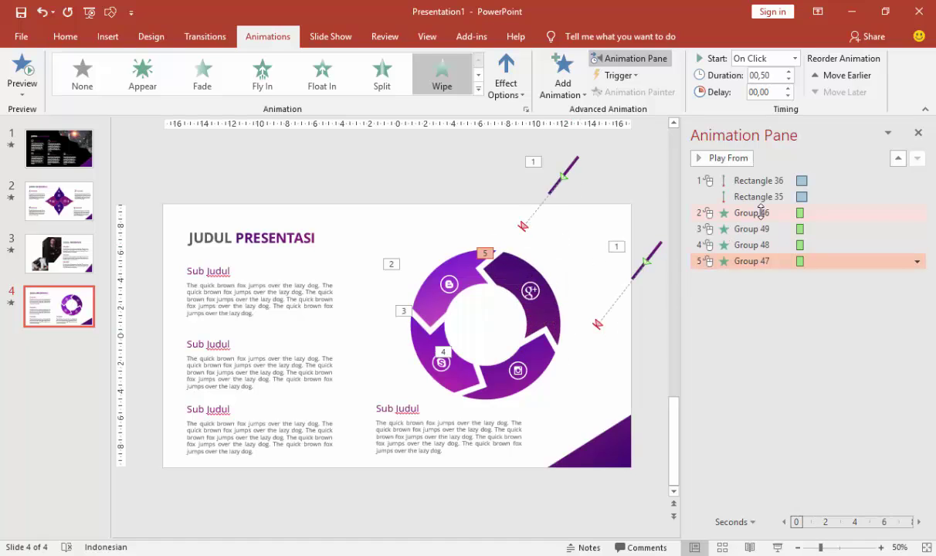
click(759, 212)
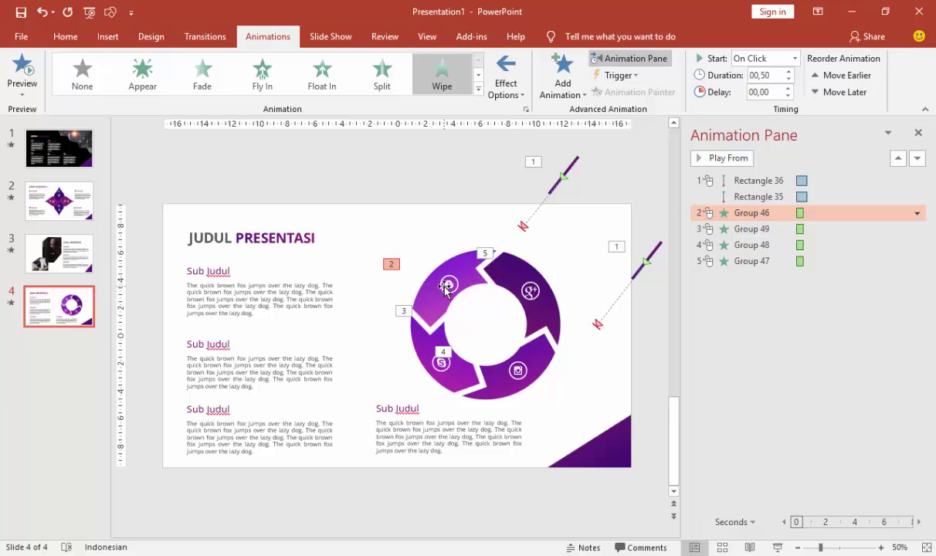
Step: Set Groups 49, 48 and 47 to start After Previous, then preview from Group 46
click(762, 229)
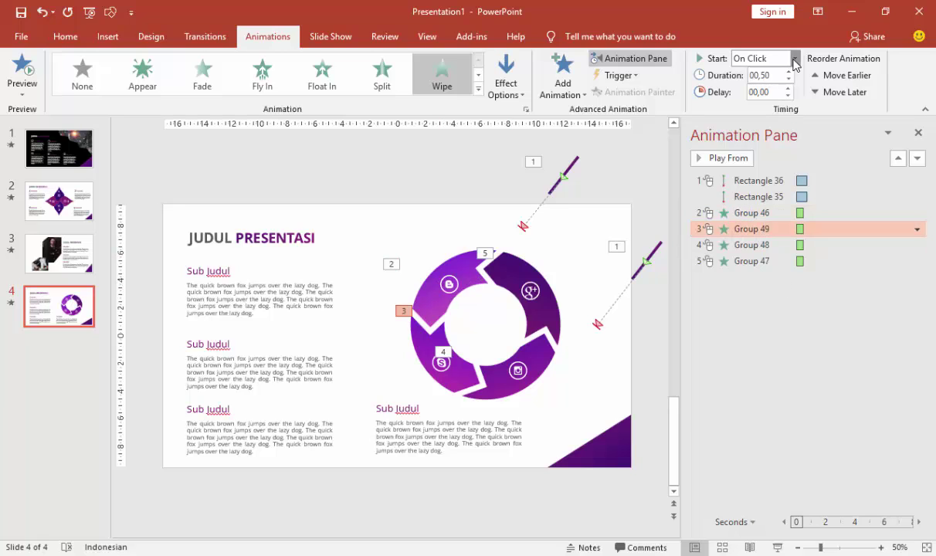
click(788, 58)
click(781, 102)
click(811, 245)
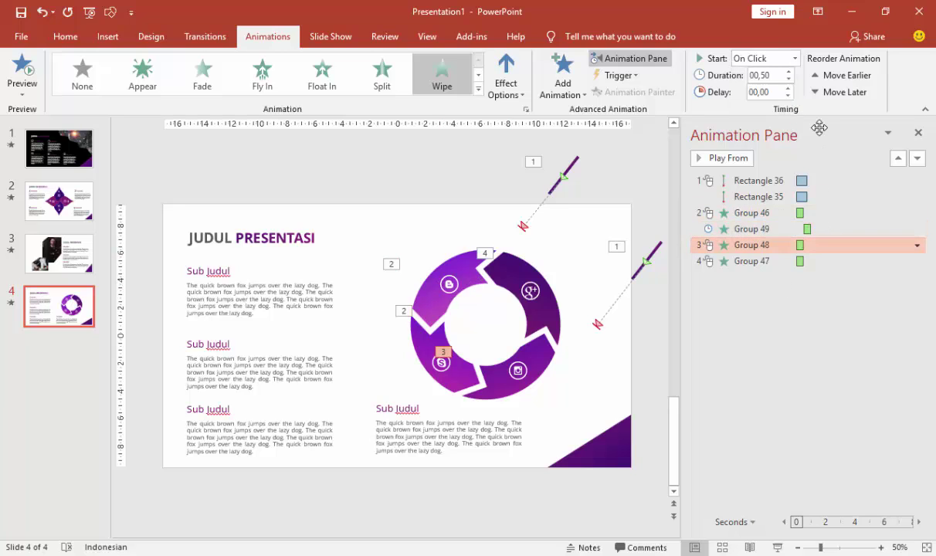
click(794, 58)
click(776, 102)
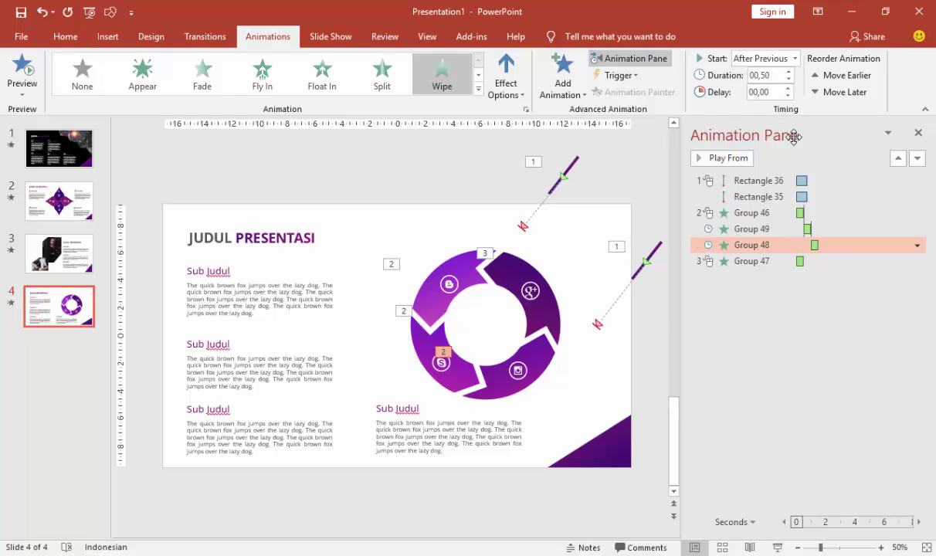
click(825, 261)
click(794, 58)
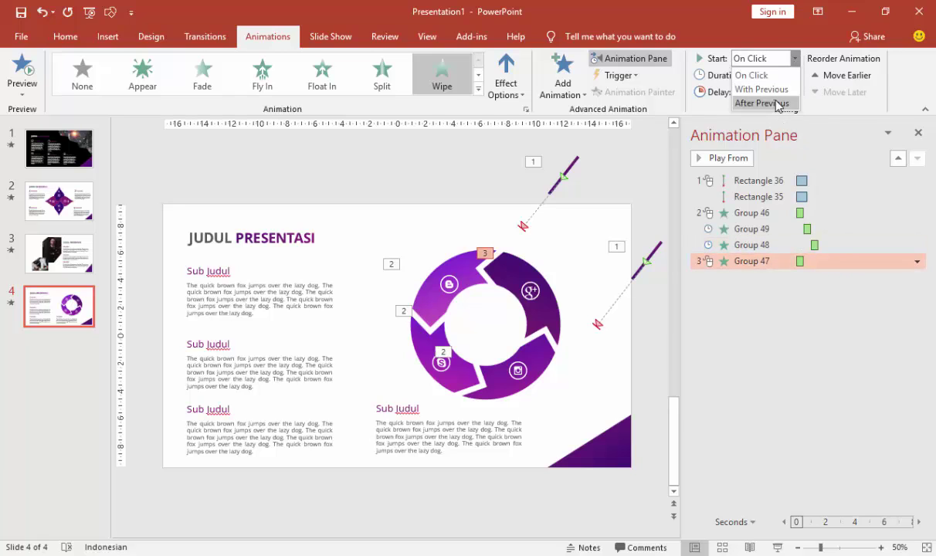
click(778, 102)
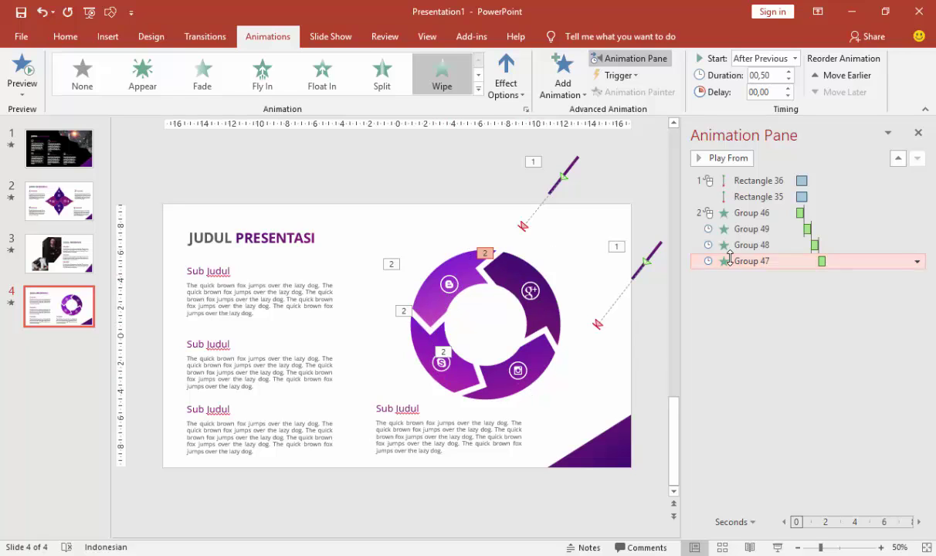
click(742, 213)
click(727, 159)
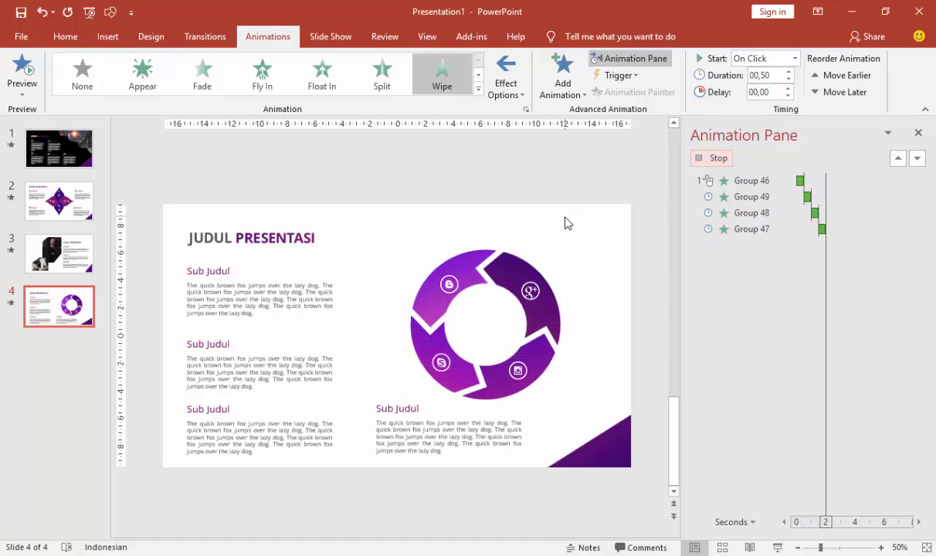
Step: Give the purple corner triangle a Wipe entrance
click(595, 452)
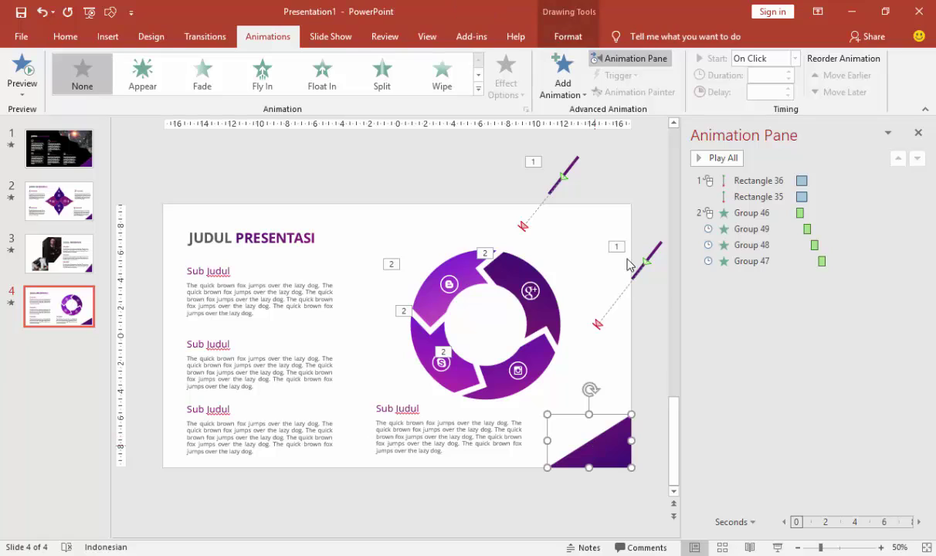
click(562, 77)
click(576, 187)
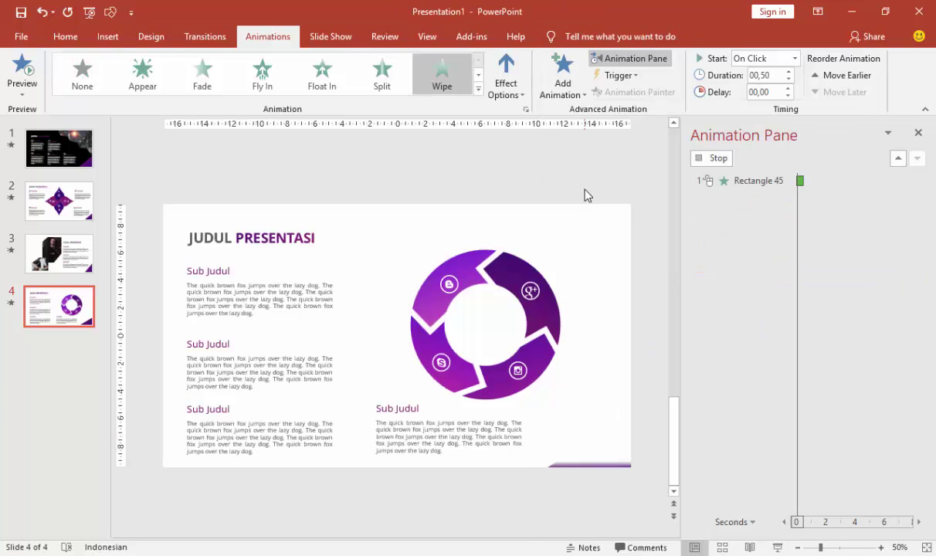
Step: Give the JUDUL PRESENTASI title a Fly In entrance from the top
click(305, 231)
click(320, 228)
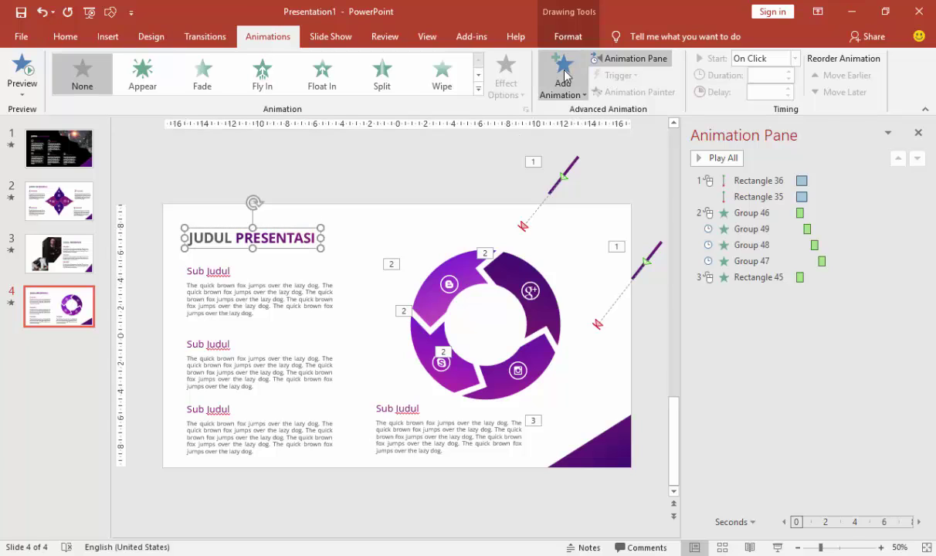
click(562, 77)
click(689, 137)
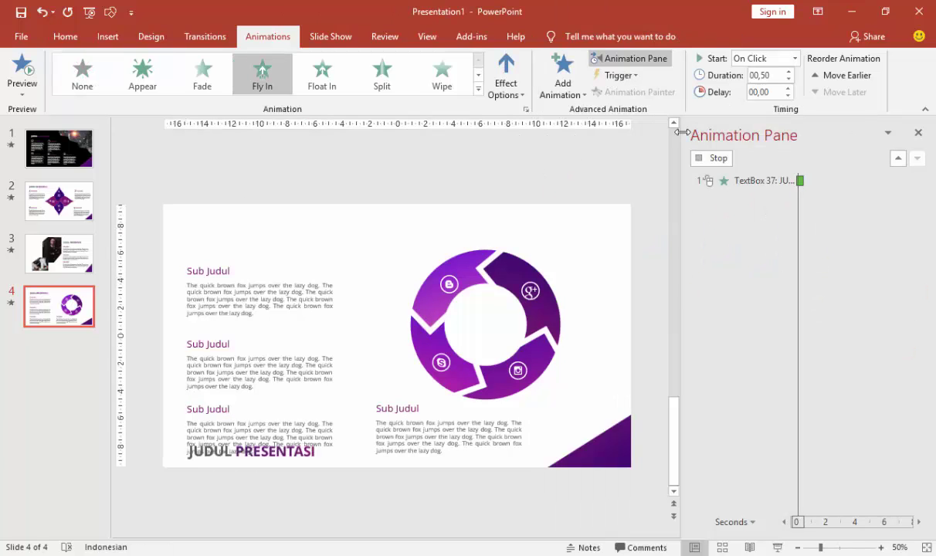
click(514, 71)
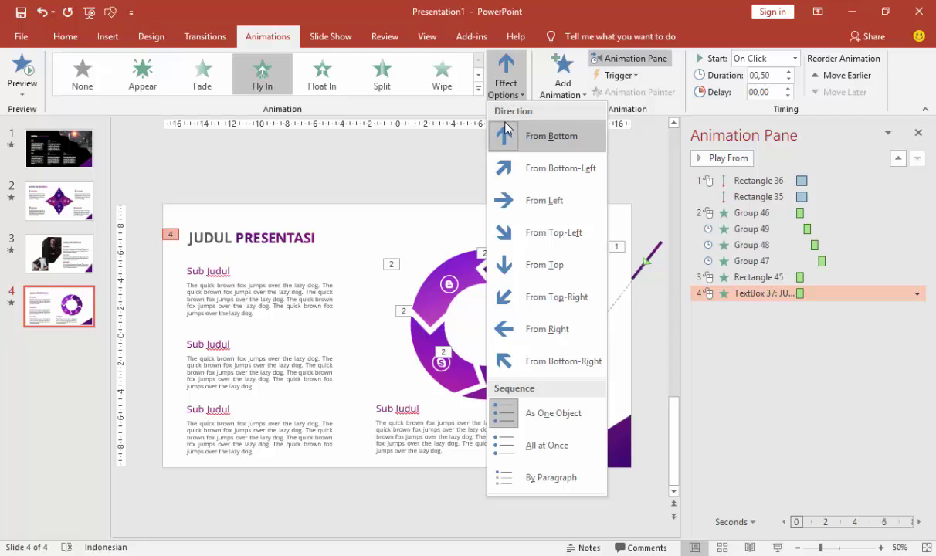
click(526, 265)
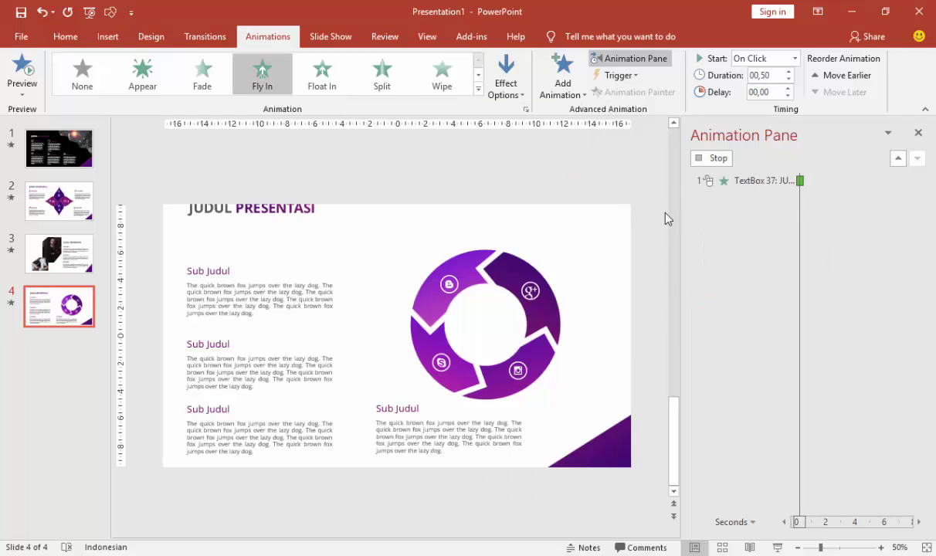
Step: Set the title animation to 0.25 seconds, animating text by letter with 50% delay
click(789, 79)
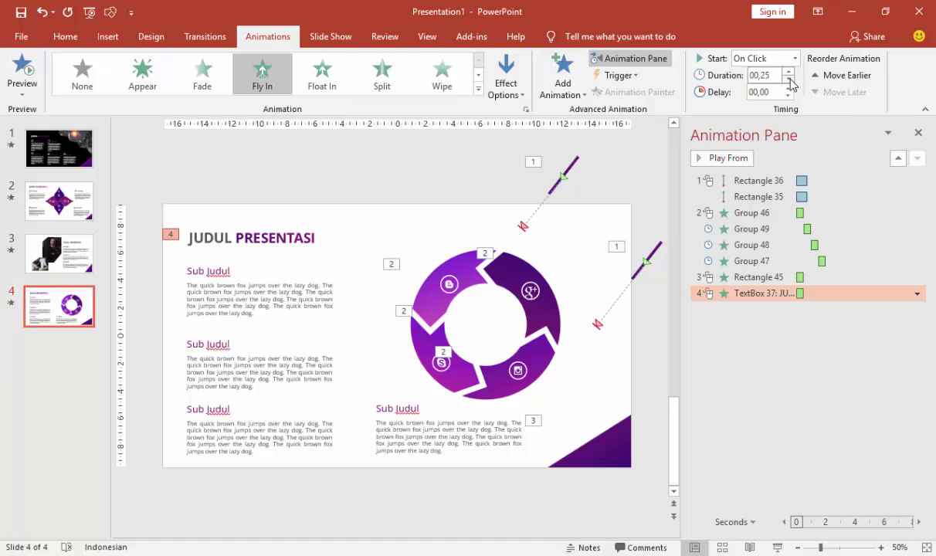
right_click(773, 294)
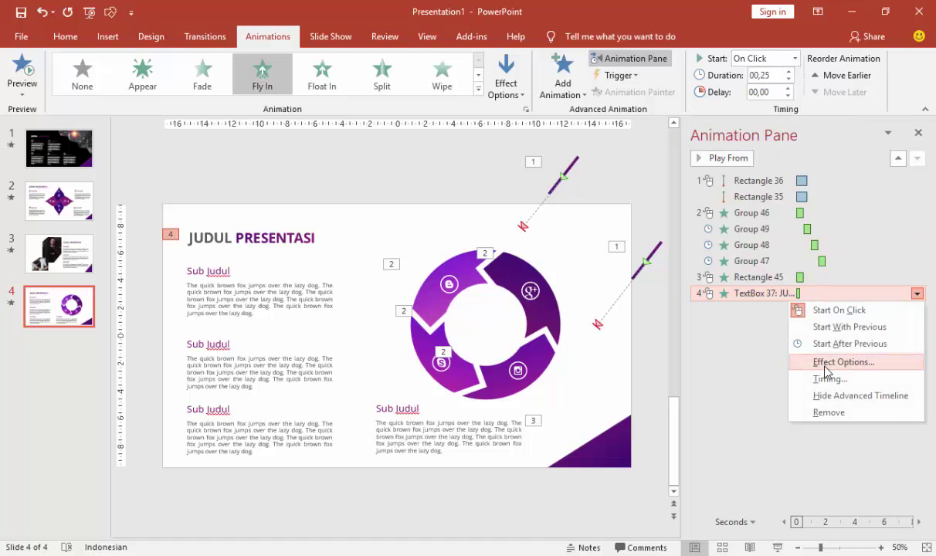
click(788, 357)
click(448, 347)
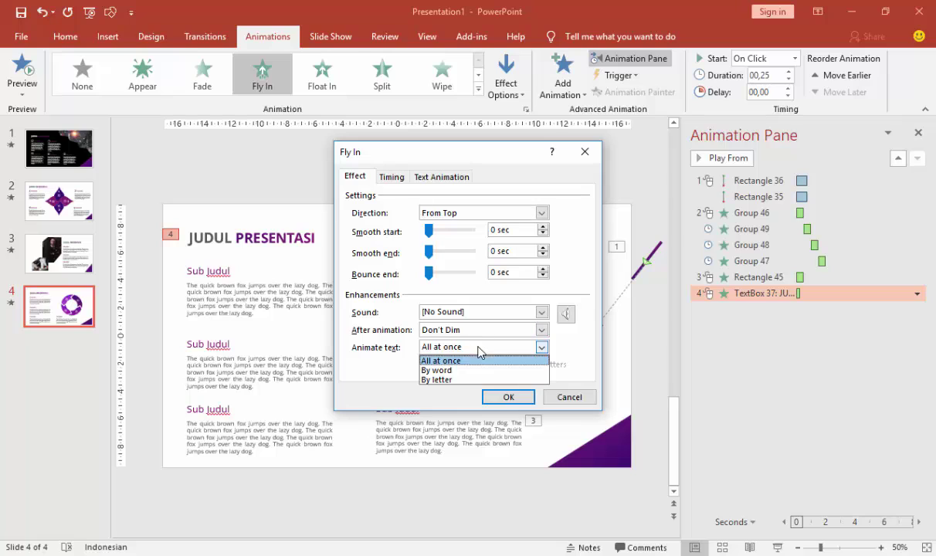
click(459, 380)
key(Tab)
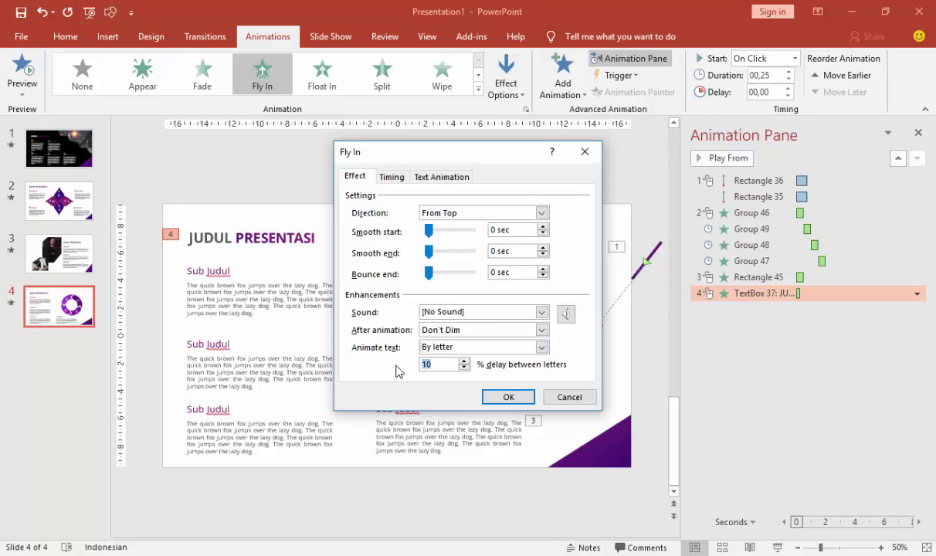
click(505, 397)
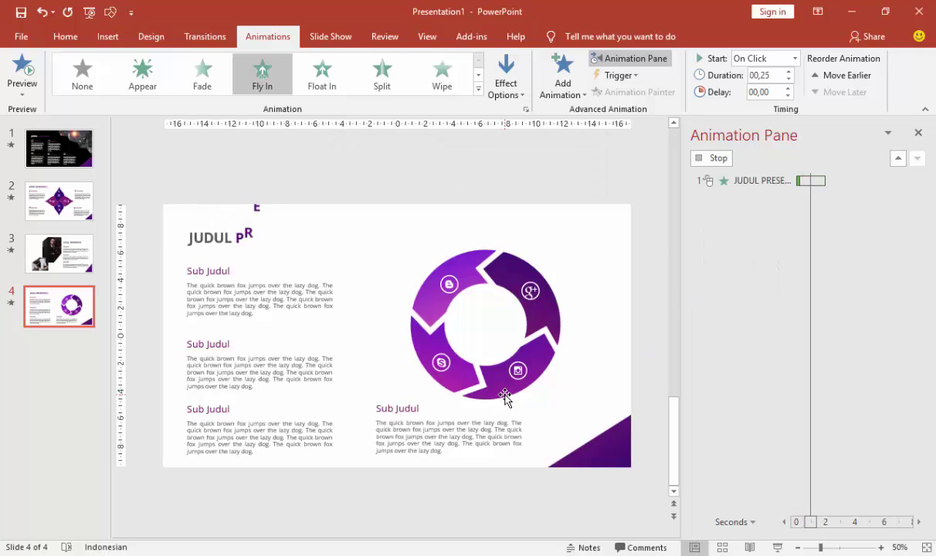
click(226, 274)
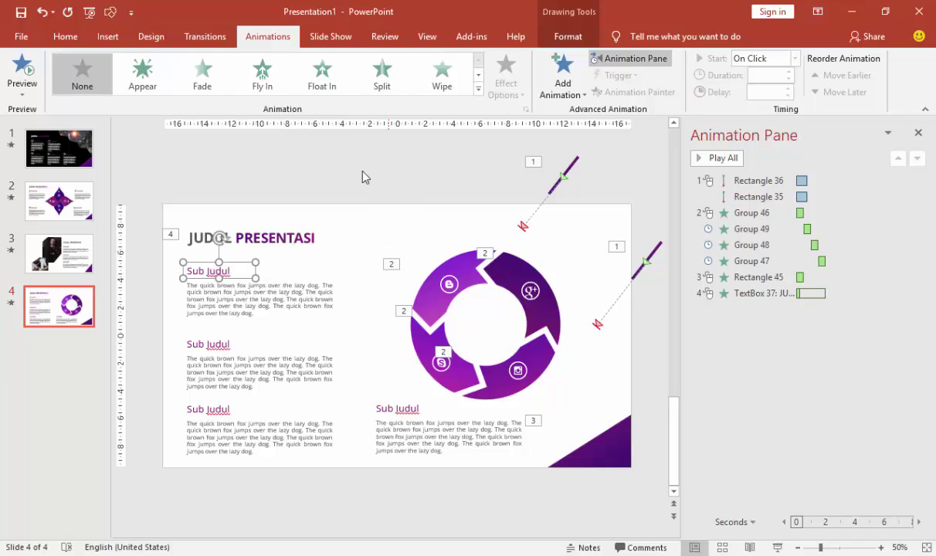
Step: Apply the Rise Up entrance effect to the first Sub Judul heading
click(562, 77)
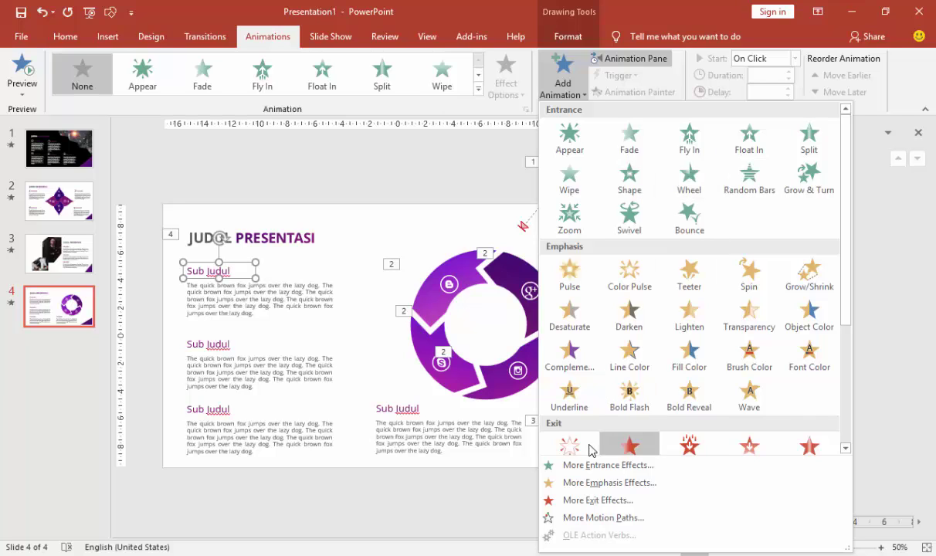
scroll(573, 421, down, 3)
click(570, 464)
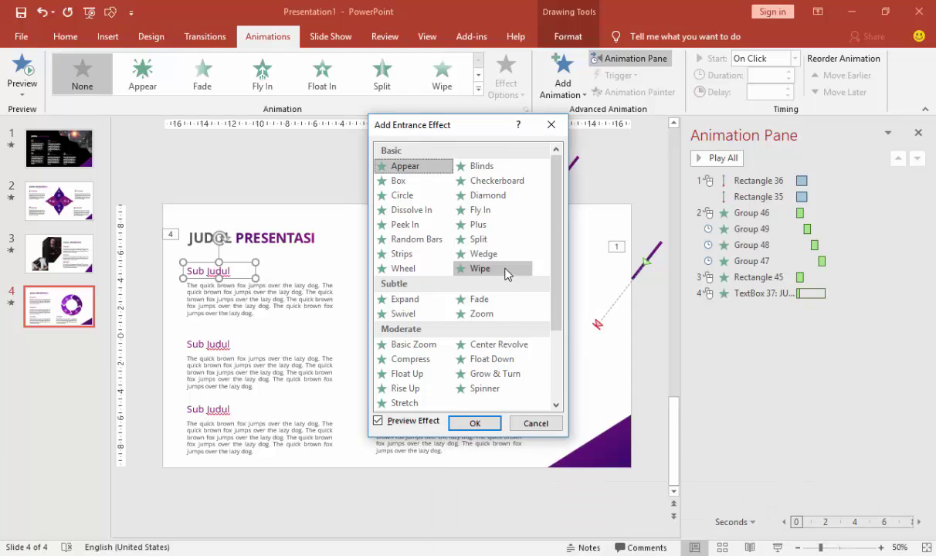
scroll(506, 271, down, 2)
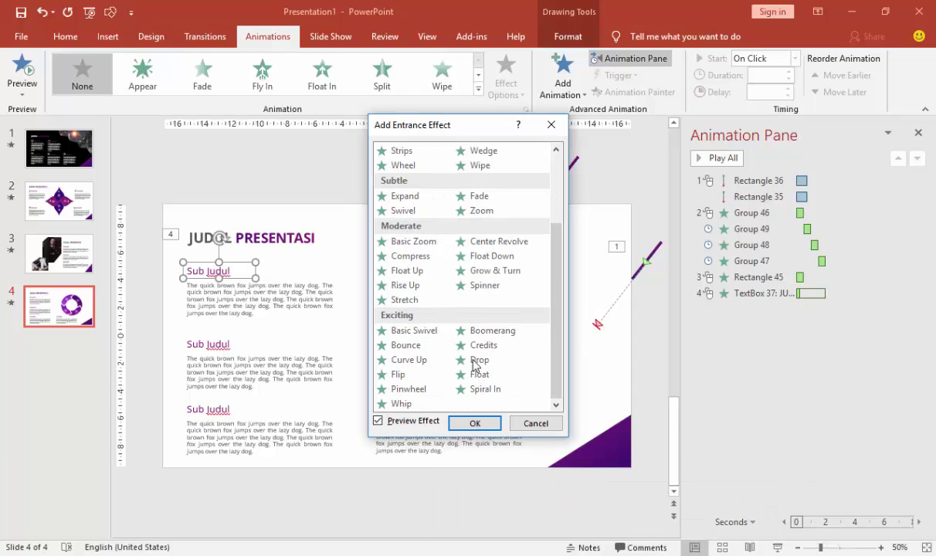
click(410, 286)
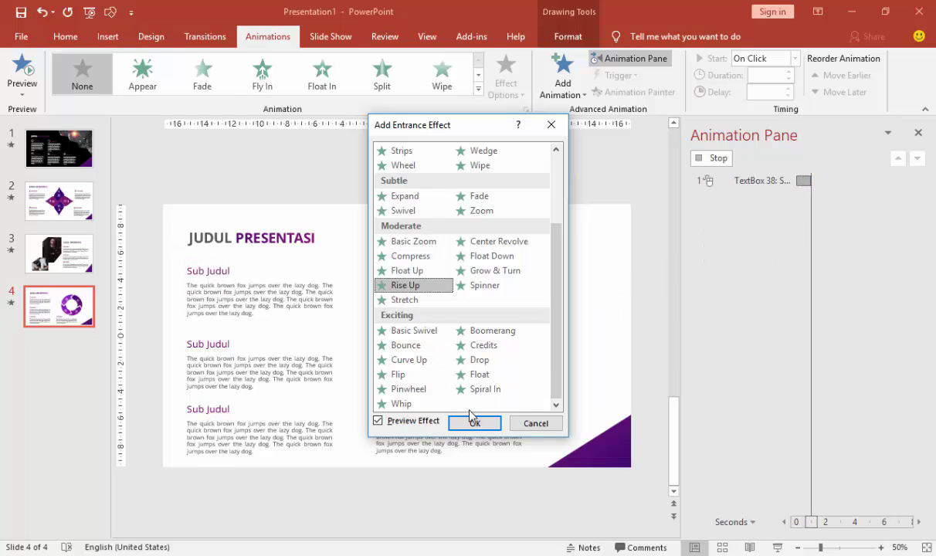
click(475, 422)
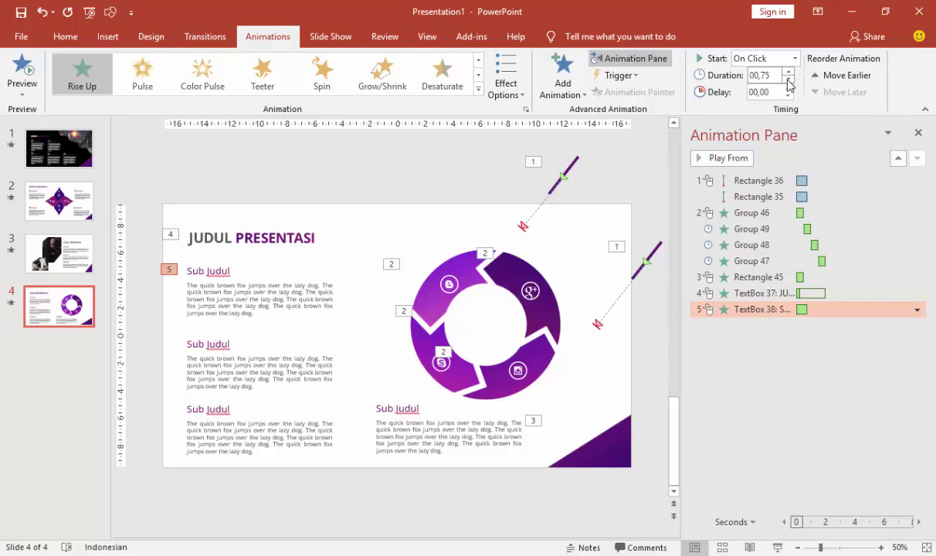
Step: Set the heading's text to animate by word with 60% delay between words
right_click(815, 309)
click(843, 378)
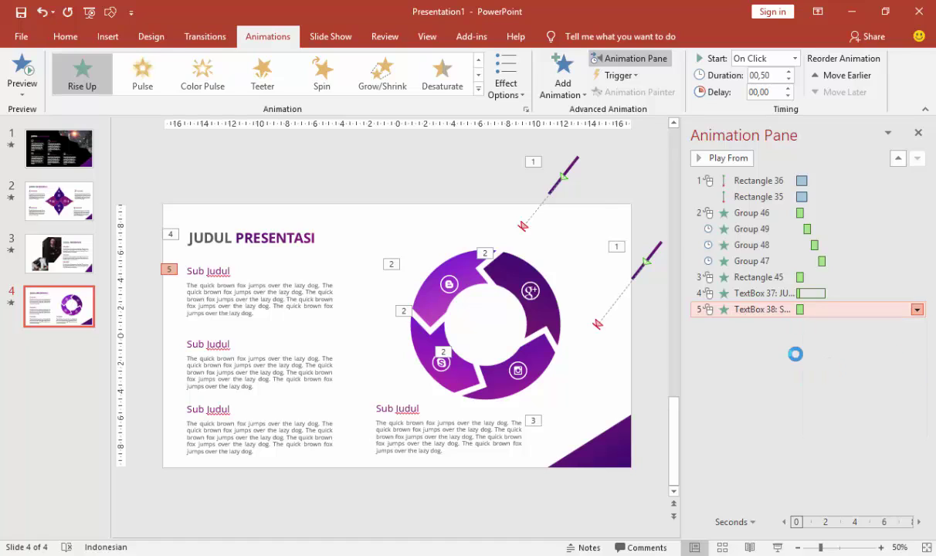
click(467, 265)
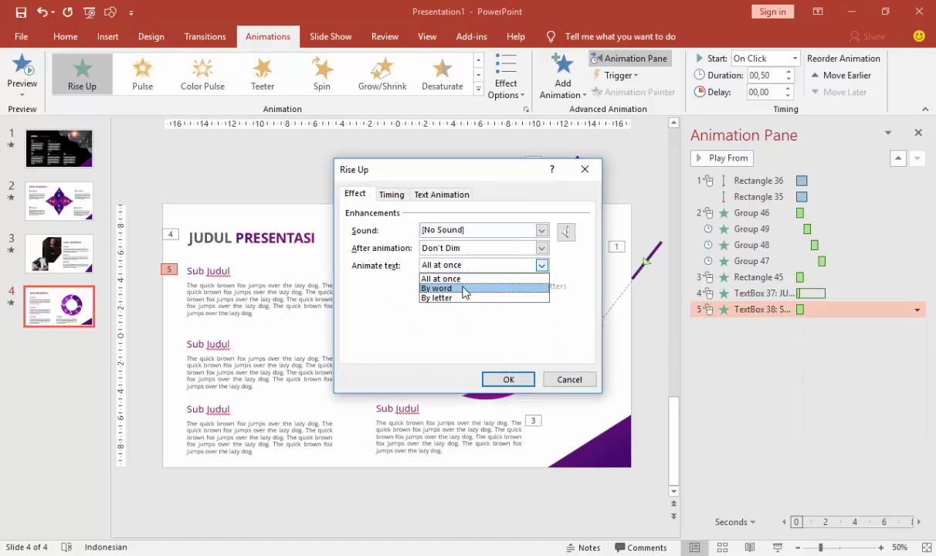
click(463, 289)
click(438, 286)
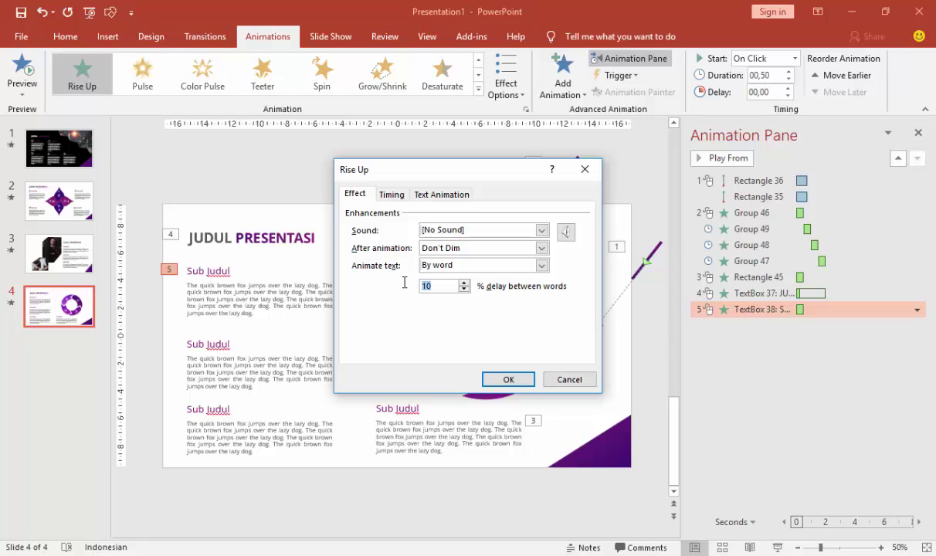
click(506, 379)
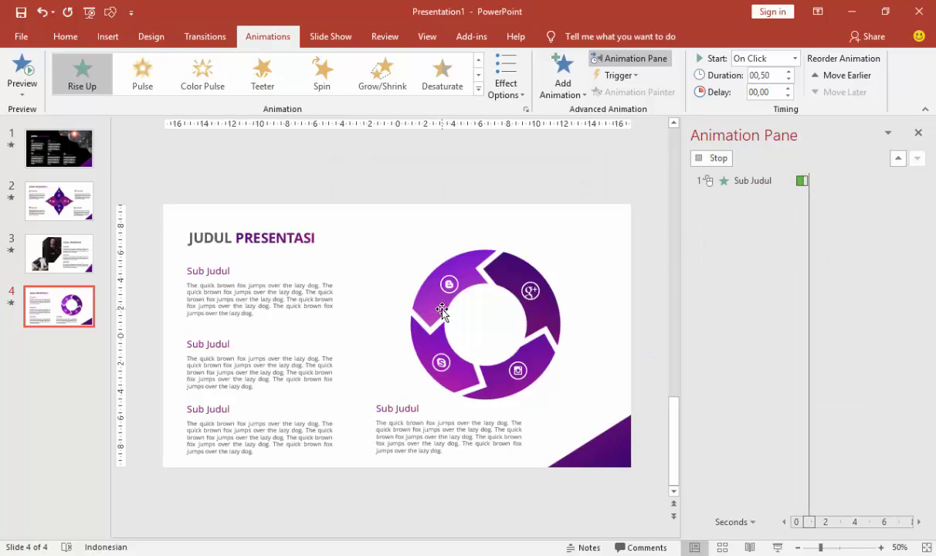
Step: Give the first body text a Compress entrance that starts After Previous
click(329, 307)
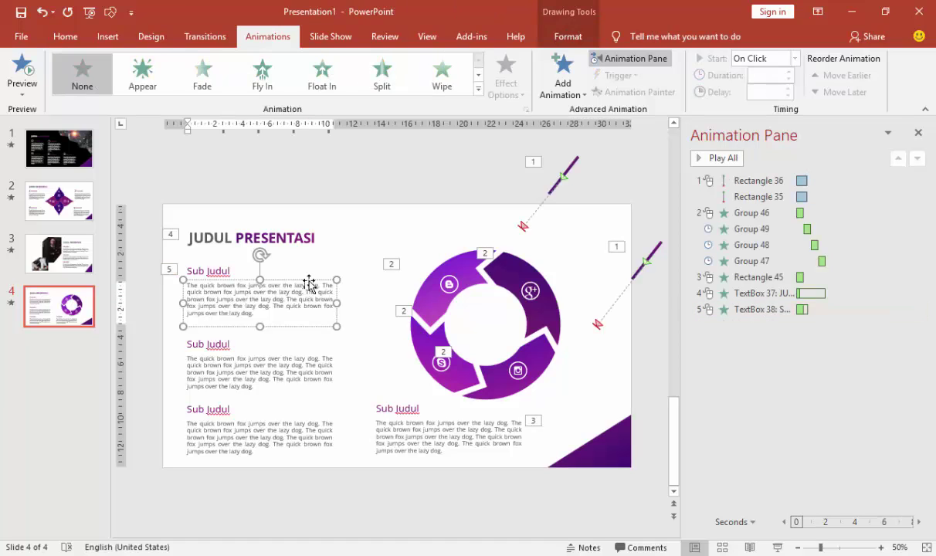
click(562, 78)
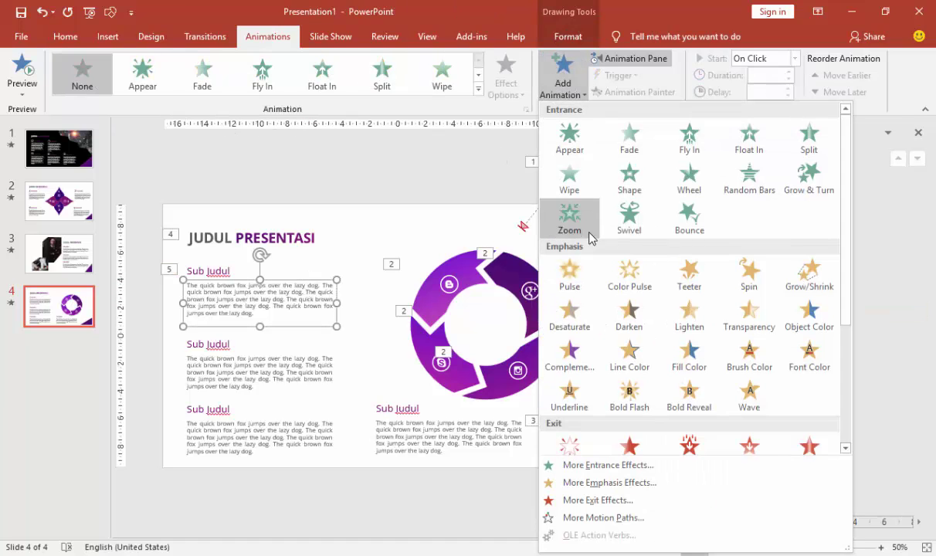
click(596, 465)
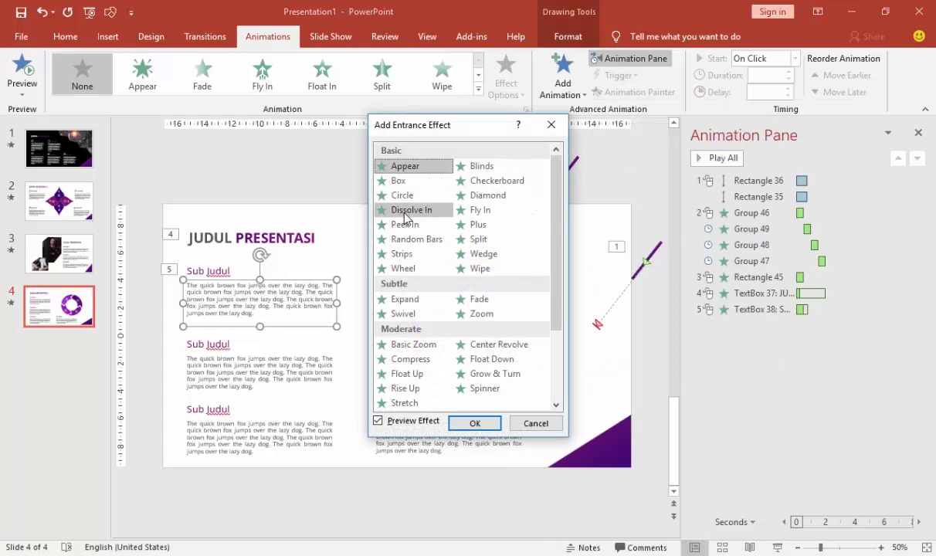
scroll(412, 229, down, 2)
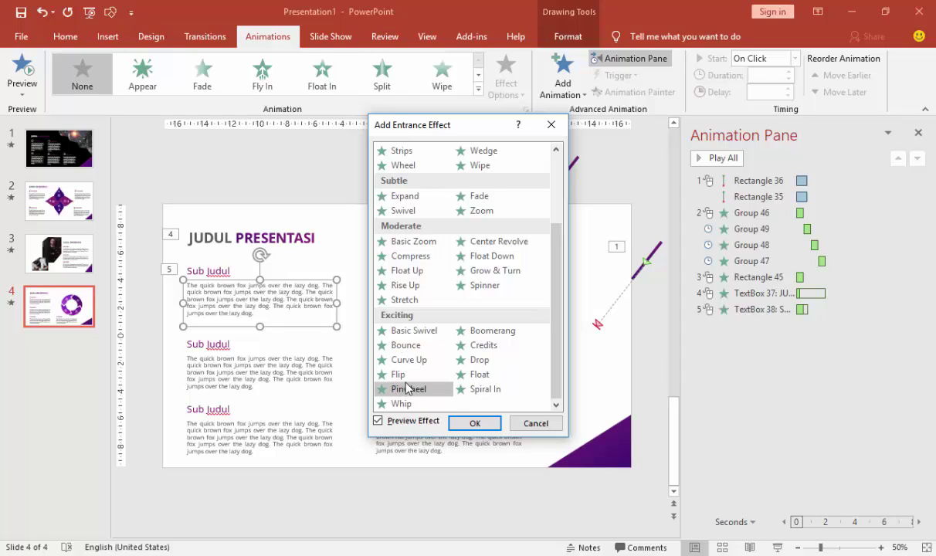
click(402, 376)
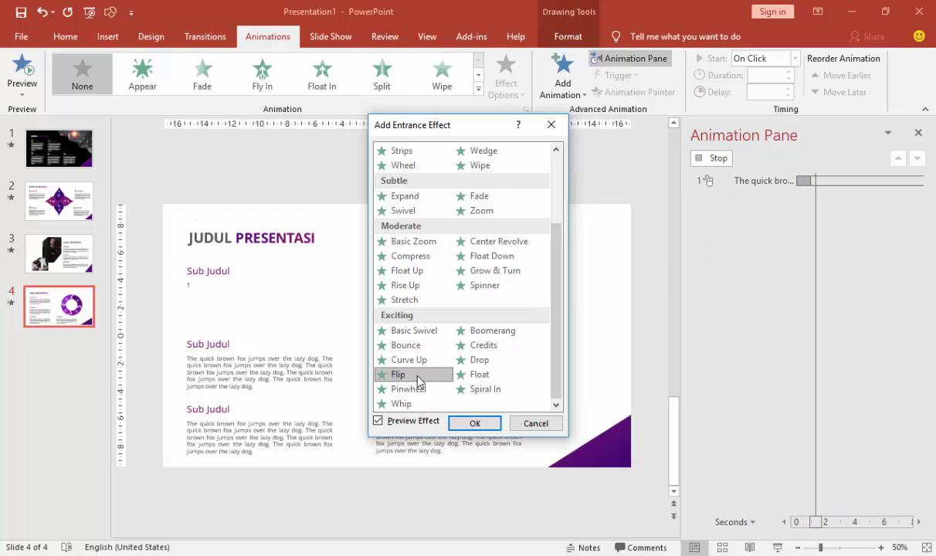
click(495, 272)
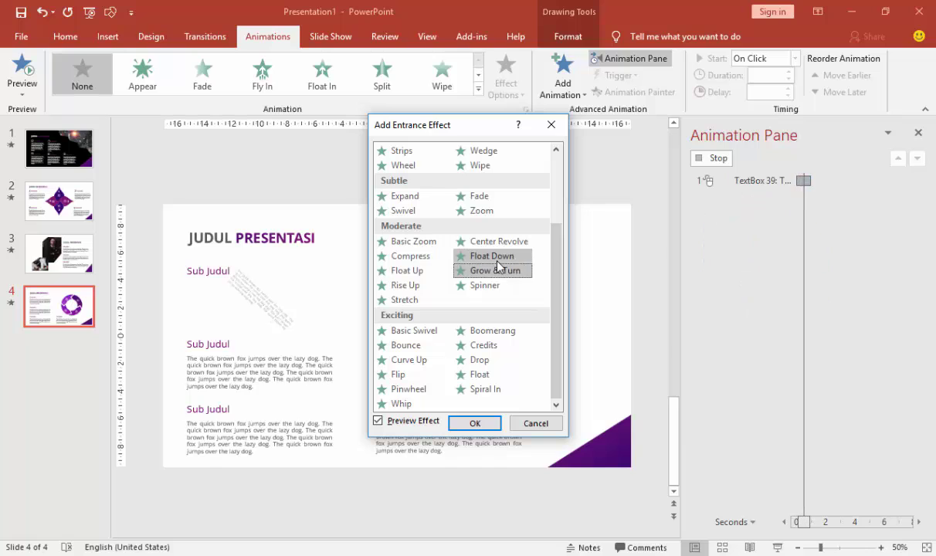
click(498, 259)
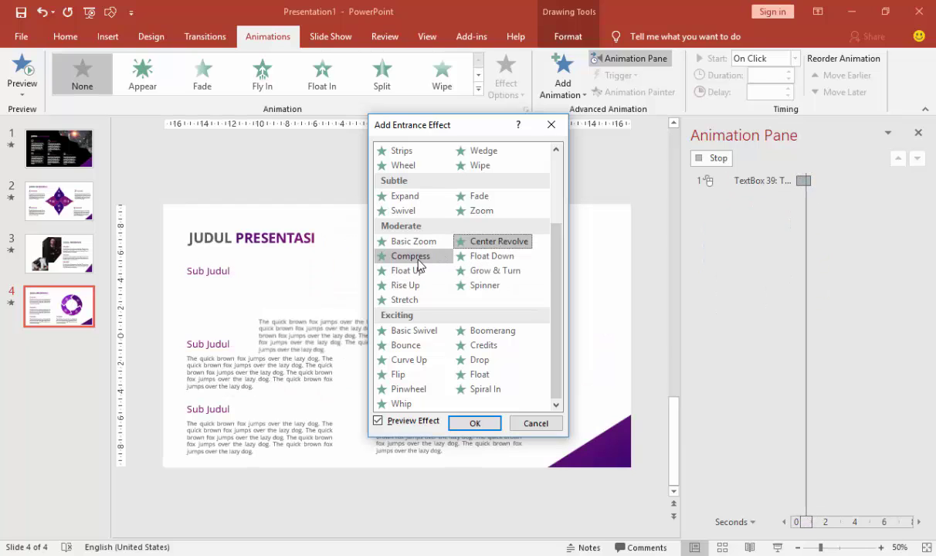
click(411, 257)
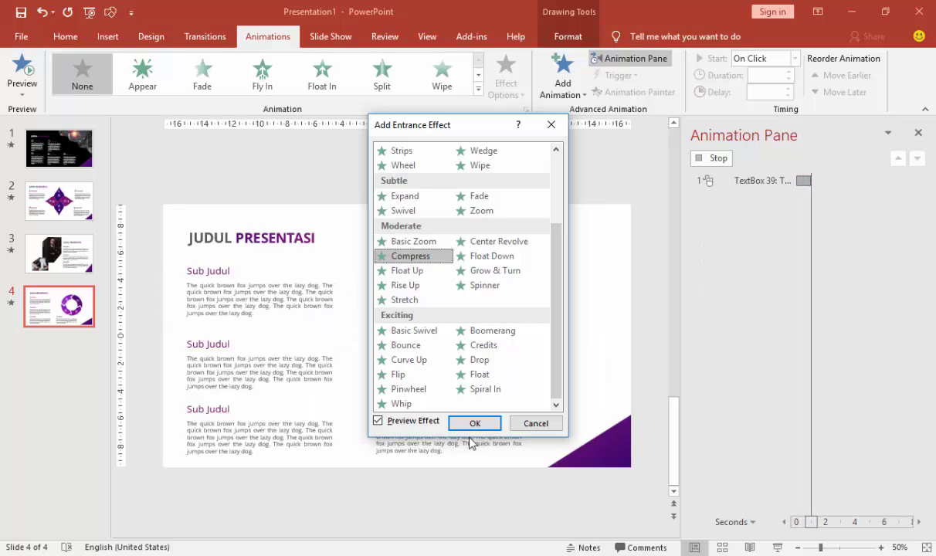
click(475, 423)
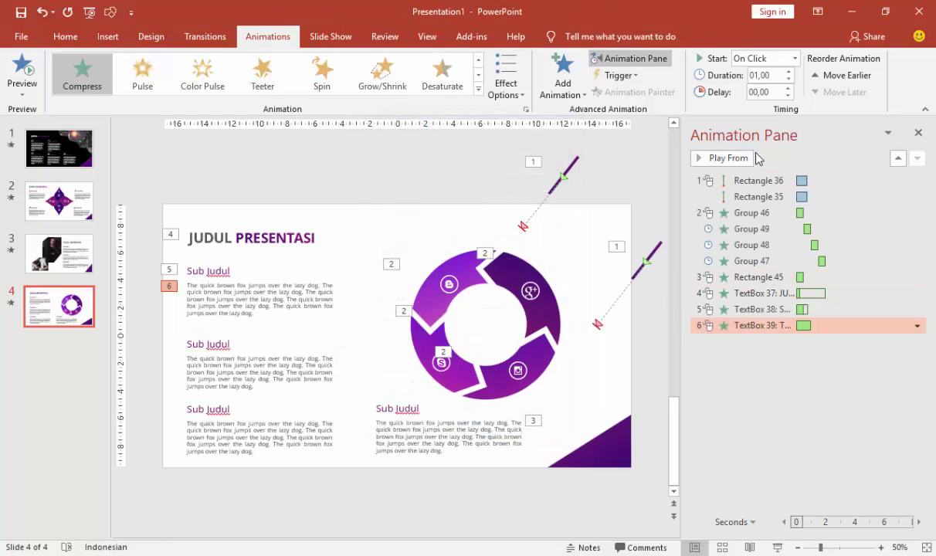
click(794, 60)
click(782, 100)
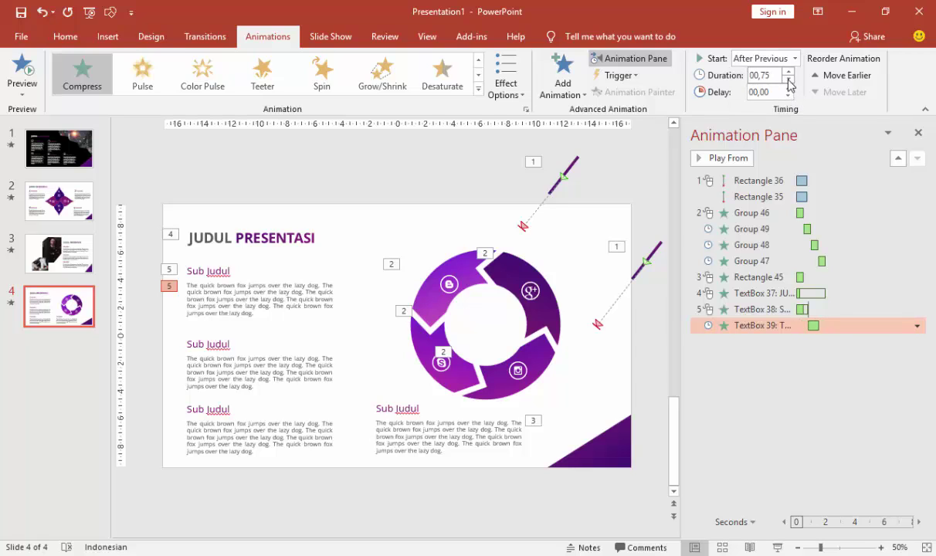
Step: Copy the Rise Up and Compress animations to the second Sub Judul and its body text
click(774, 309)
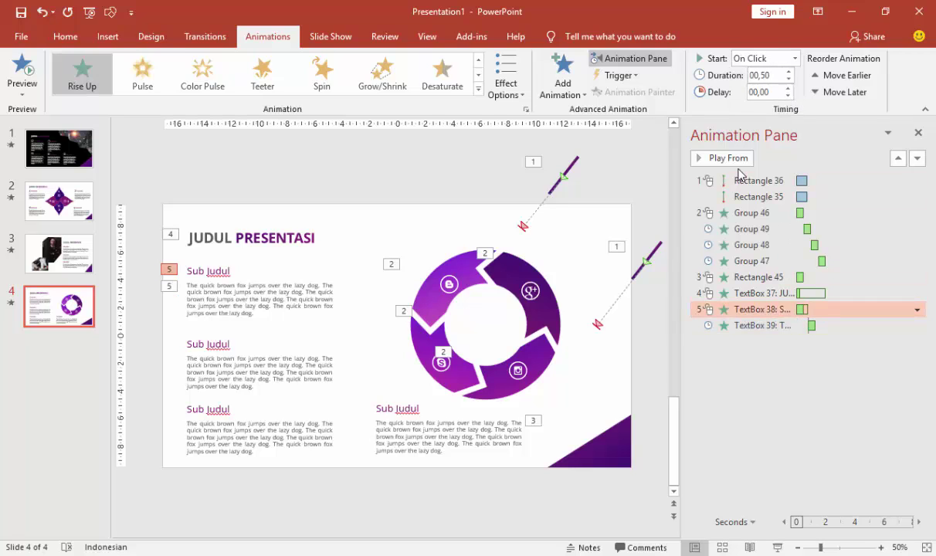
click(726, 159)
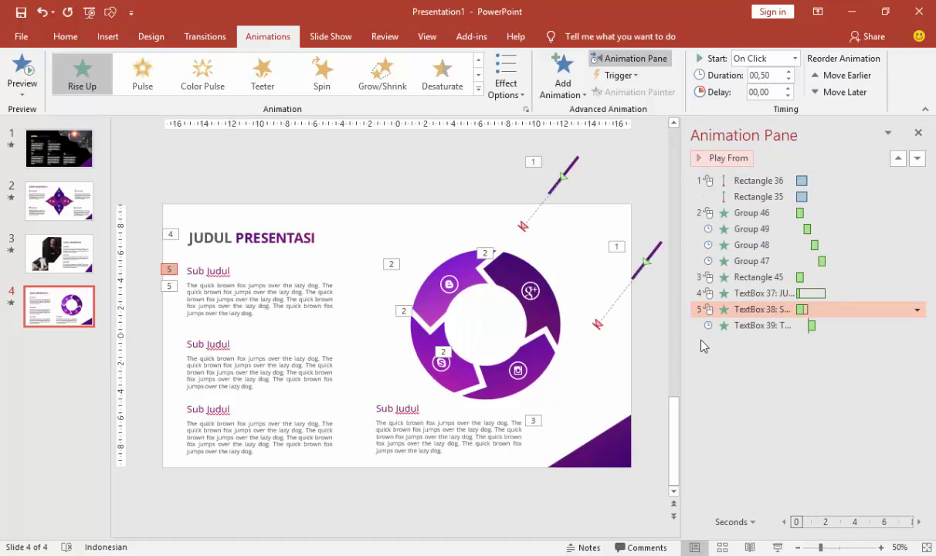
click(242, 269)
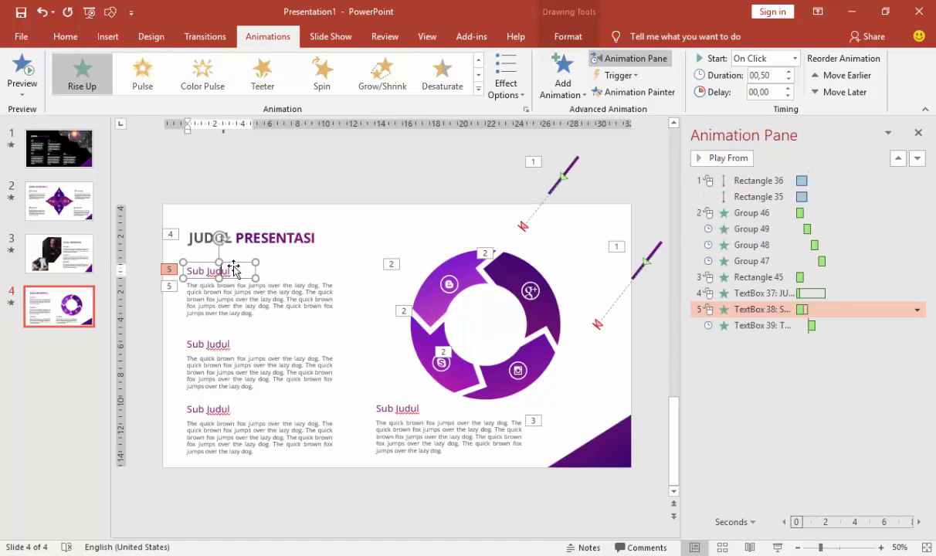
click(630, 91)
click(218, 343)
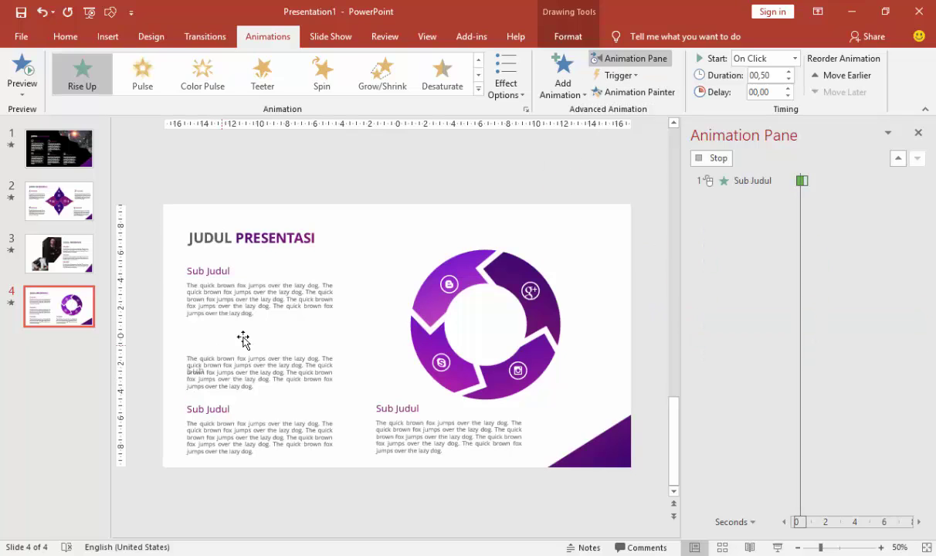
click(303, 290)
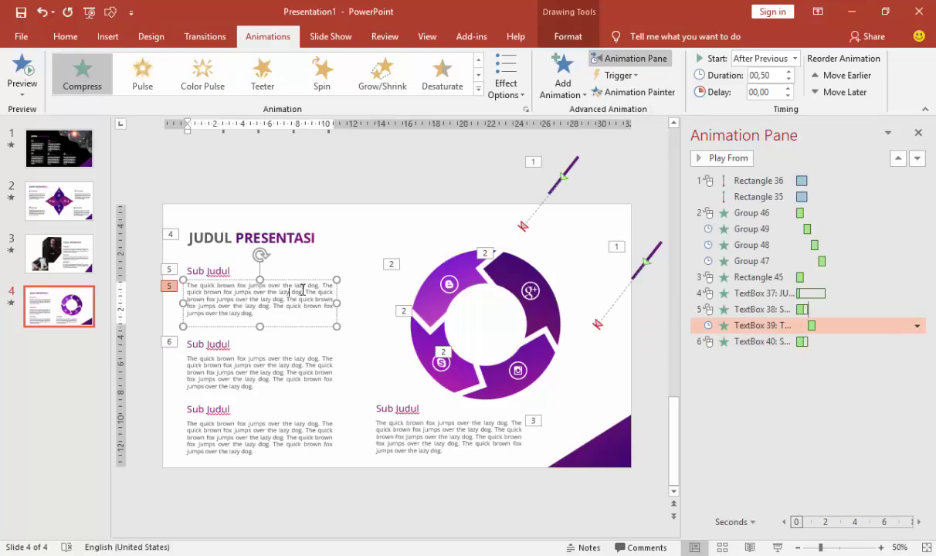
click(291, 379)
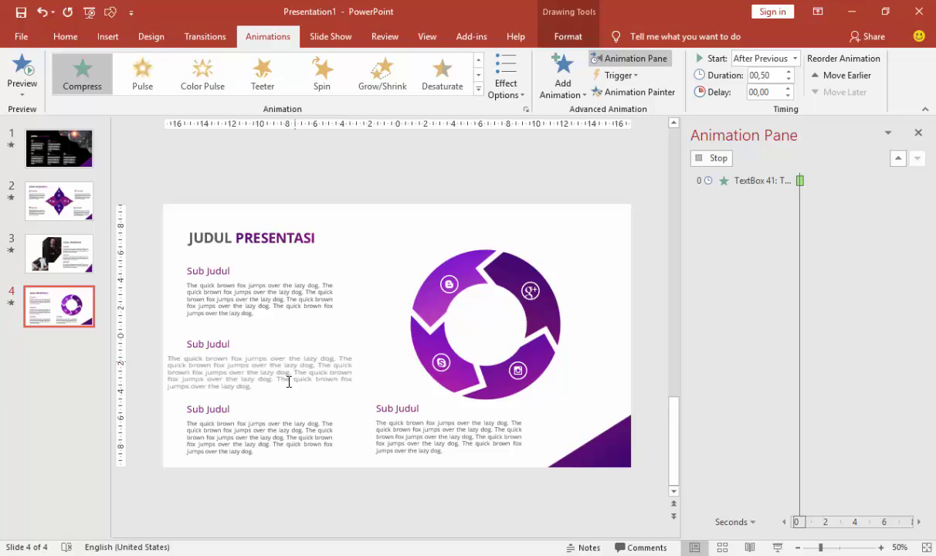
Step: Copy the Rise Up and Compress animations to the third Sub Judul and its body text
click(221, 338)
click(618, 92)
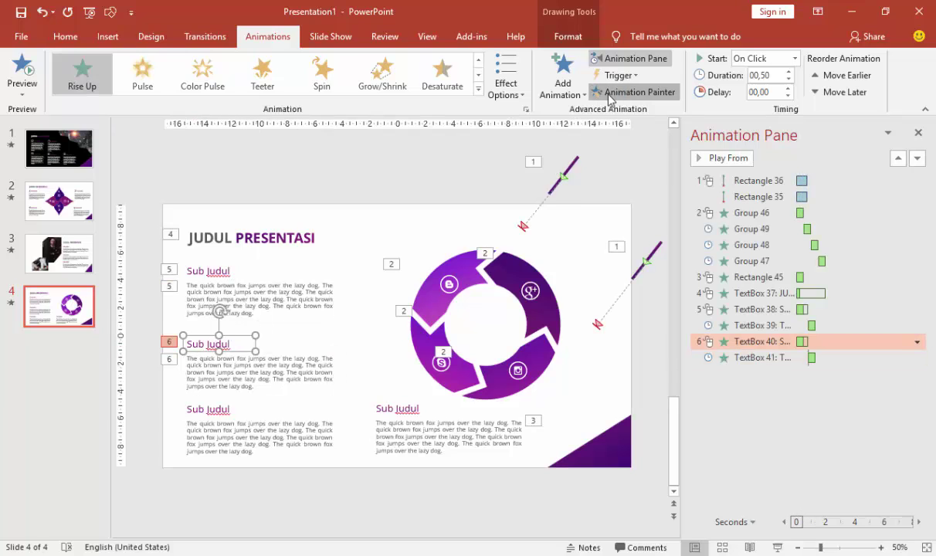
click(215, 403)
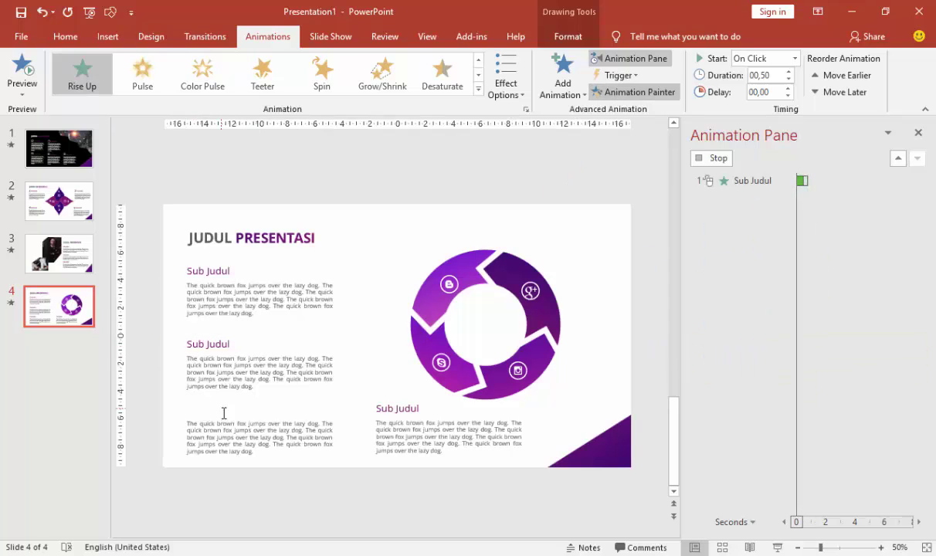
click(300, 364)
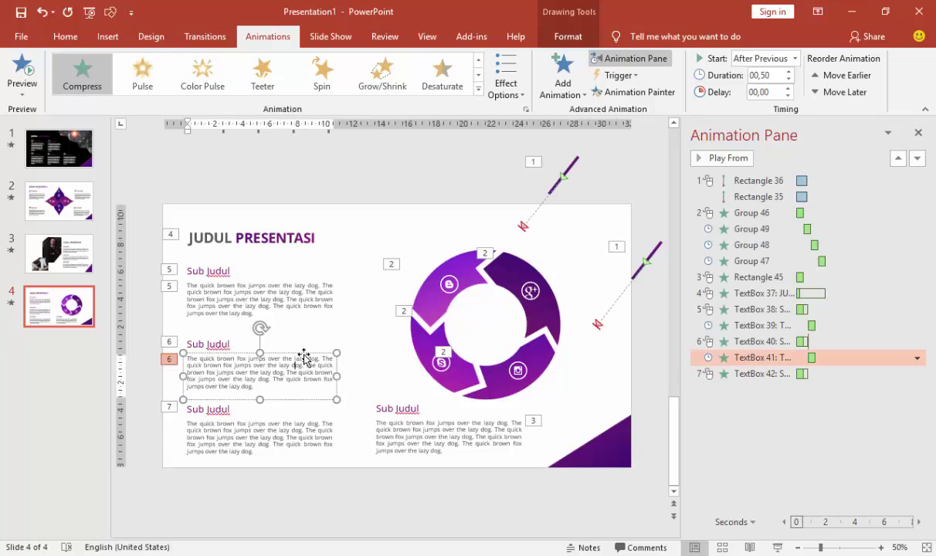
click(304, 435)
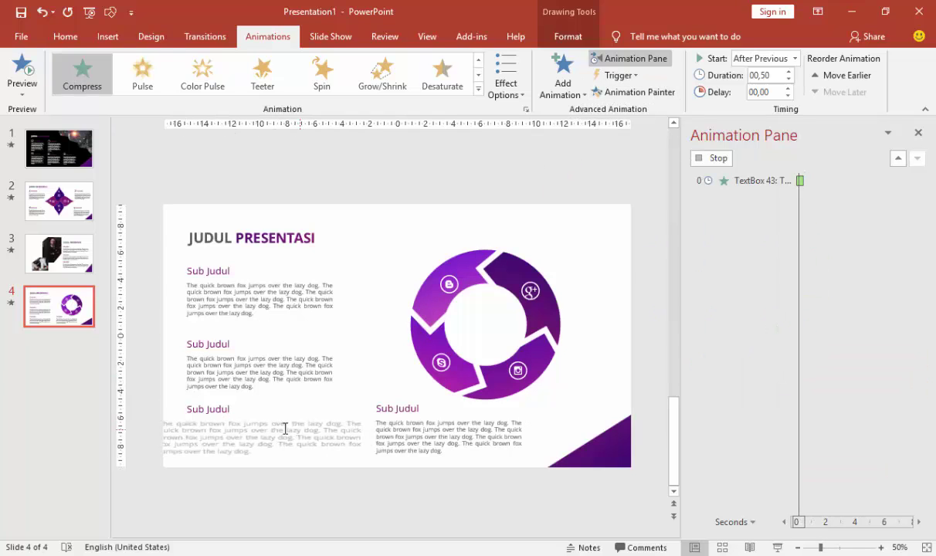
Step: Copy the Rise Up and Compress animations to the right-hand Sub Judul and its body text
click(232, 411)
click(618, 75)
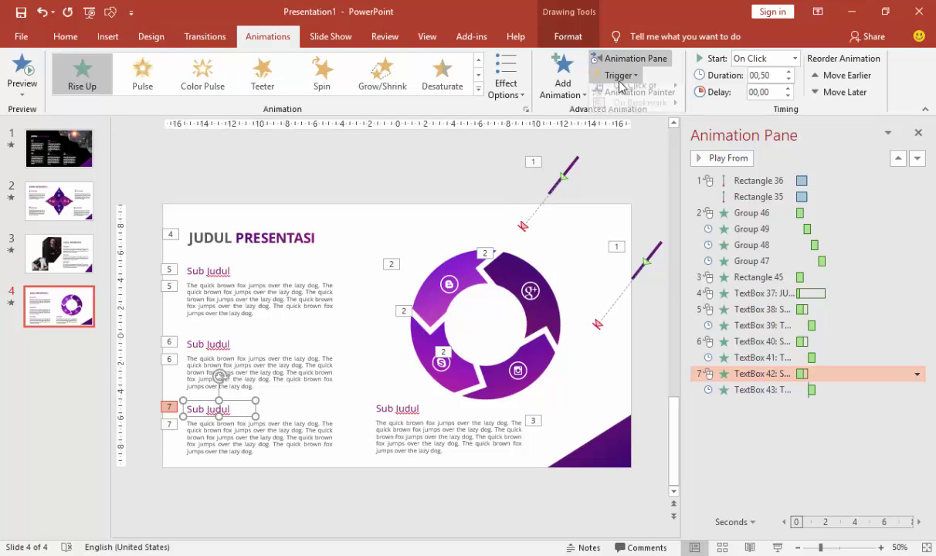
click(593, 19)
click(614, 90)
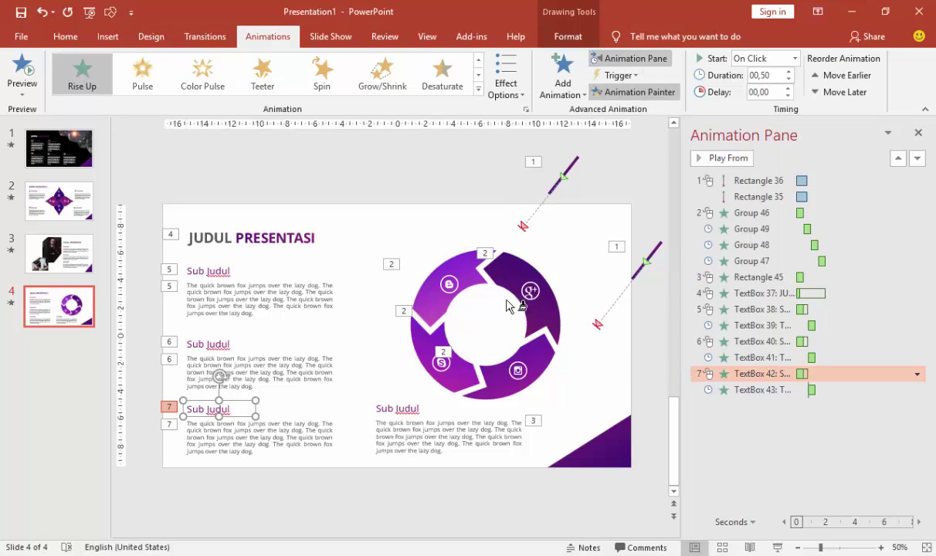
click(395, 416)
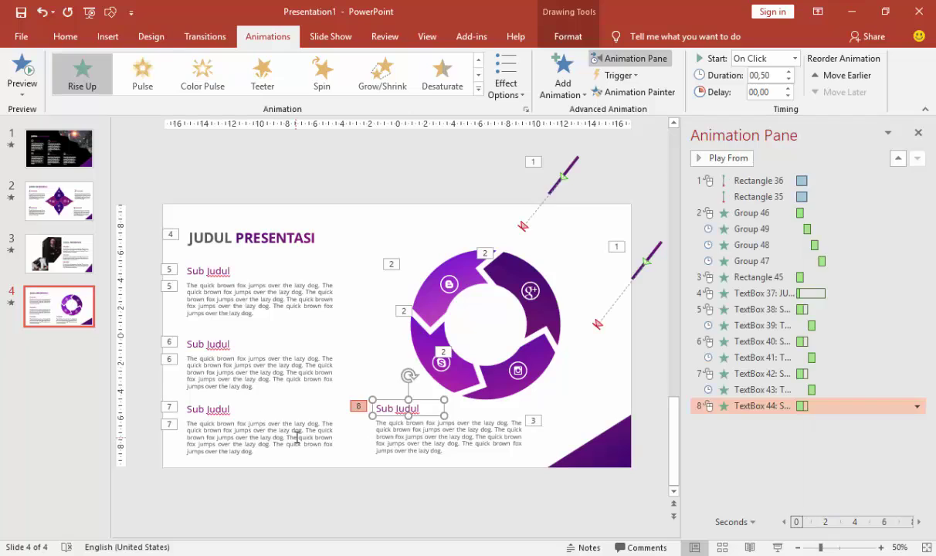
double_click(296, 438)
click(629, 93)
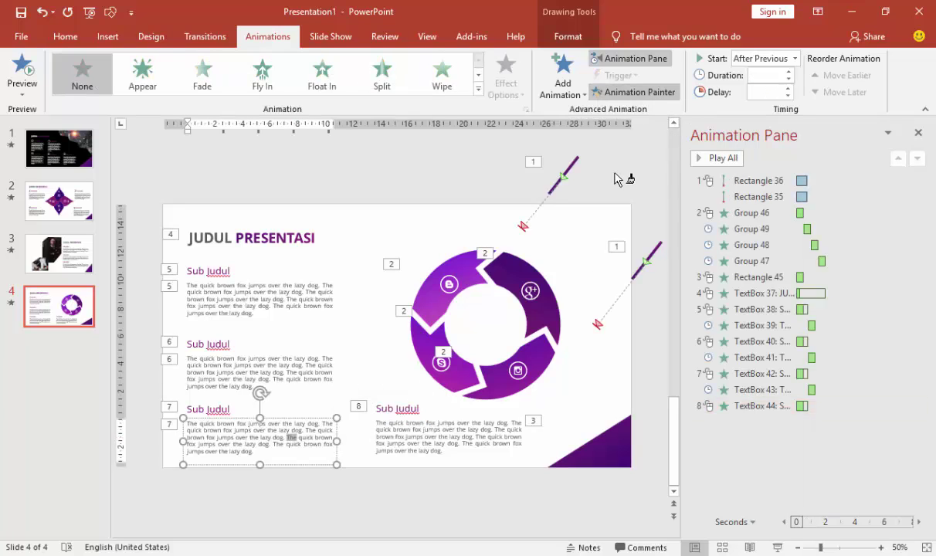
click(480, 441)
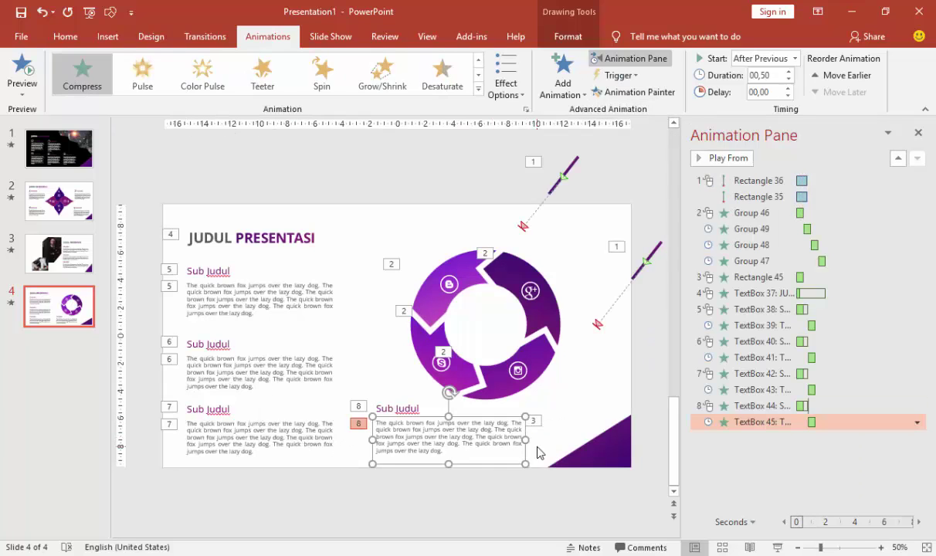
Step: Step through slides 1 to 4 to check their animations
click(56, 152)
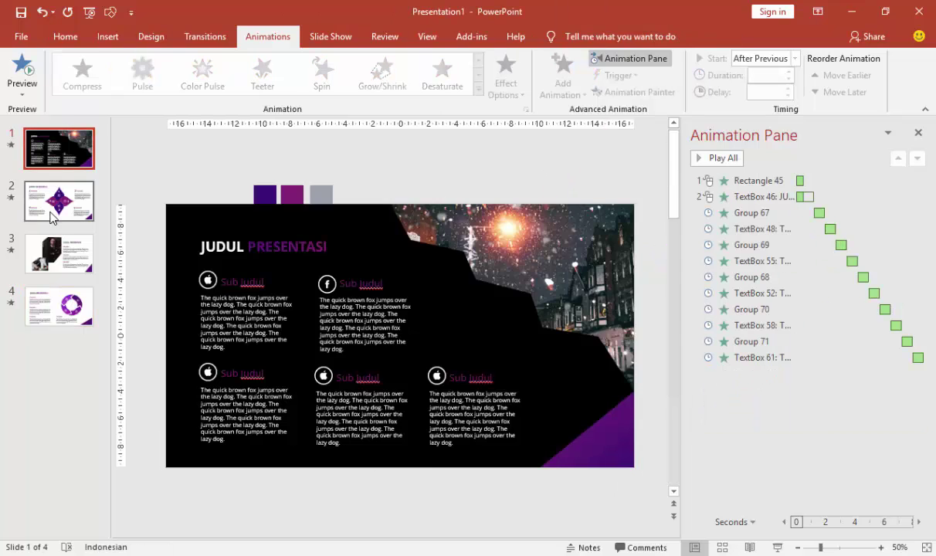
click(54, 201)
click(54, 253)
click(54, 305)
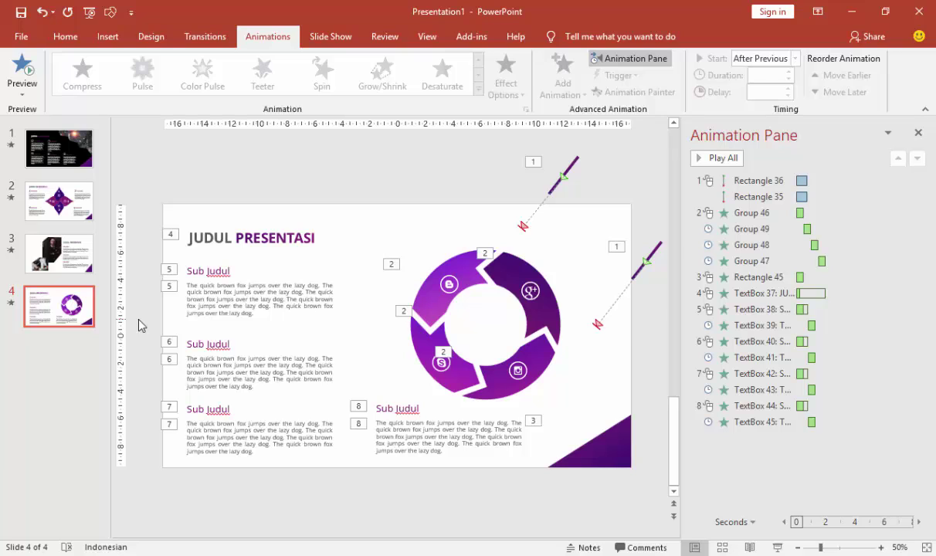
Step: Review slide 3's animations, then start the slide show from slide 1
scroll(142, 324, up, 5)
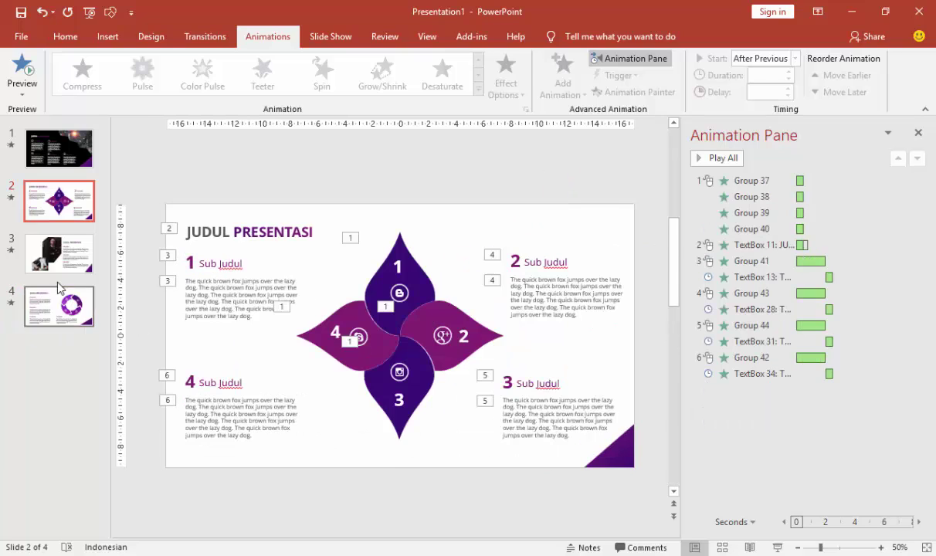
click(65, 266)
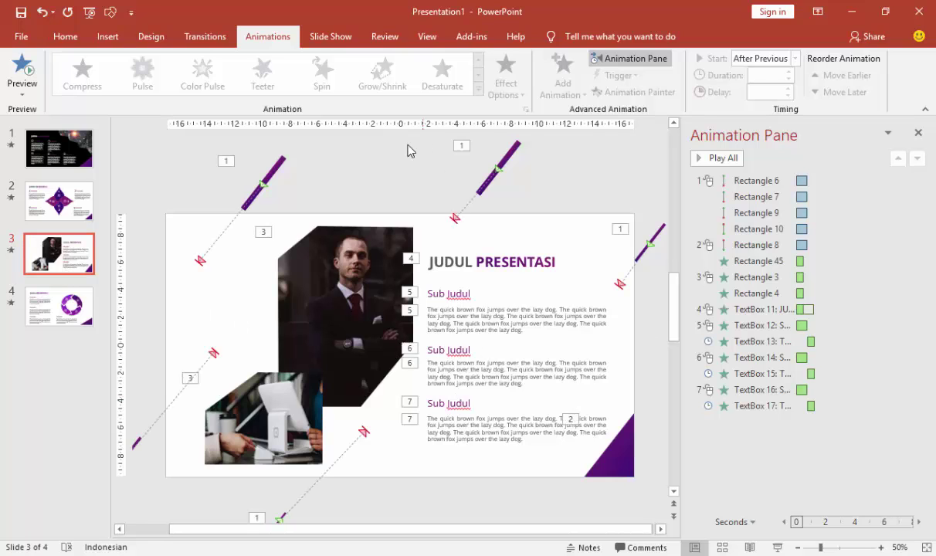
click(68, 140)
scroll(54, 177, down, 1)
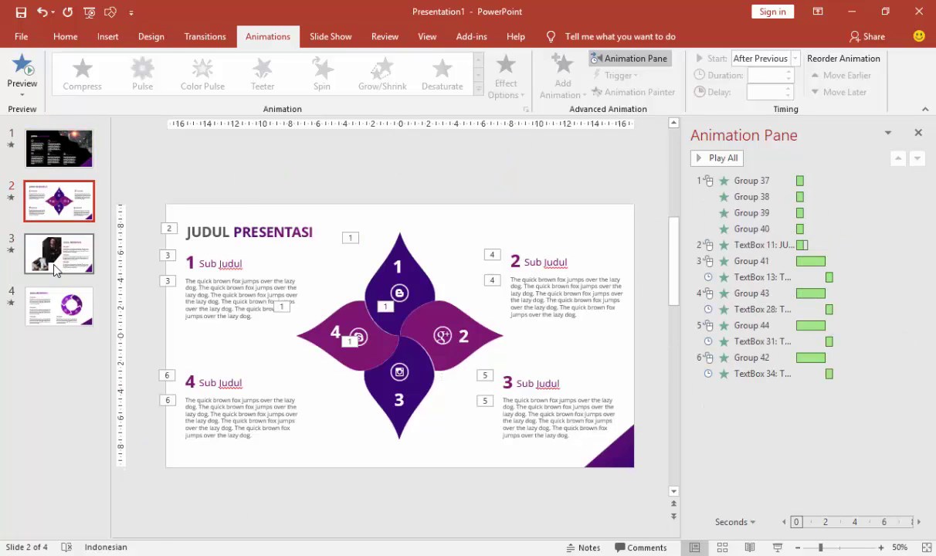
scroll(50, 190, down, 1)
scroll(48, 193, down, 1)
scroll(48, 193, up, 2)
scroll(58, 197, up, 1)
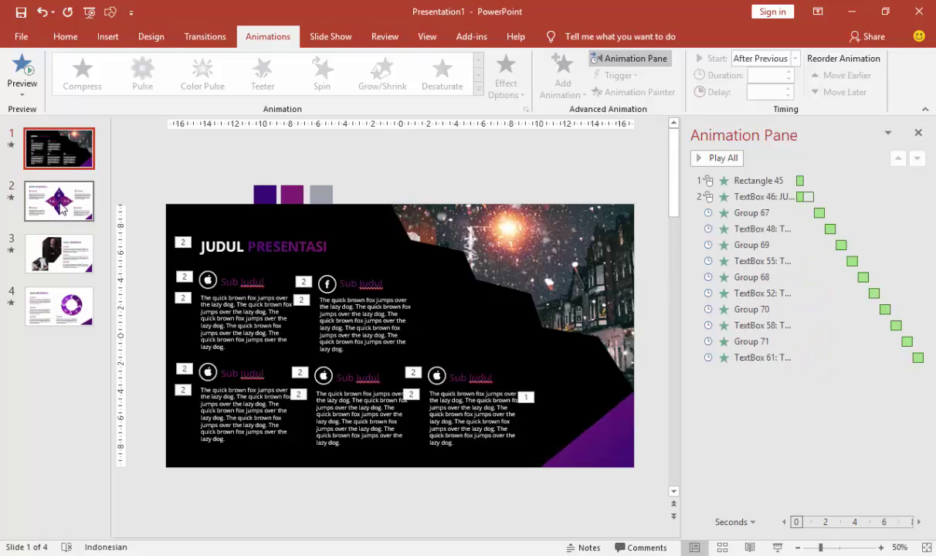
scroll(62, 198, down, 1)
scroll(61, 232, down, 1)
click(62, 308)
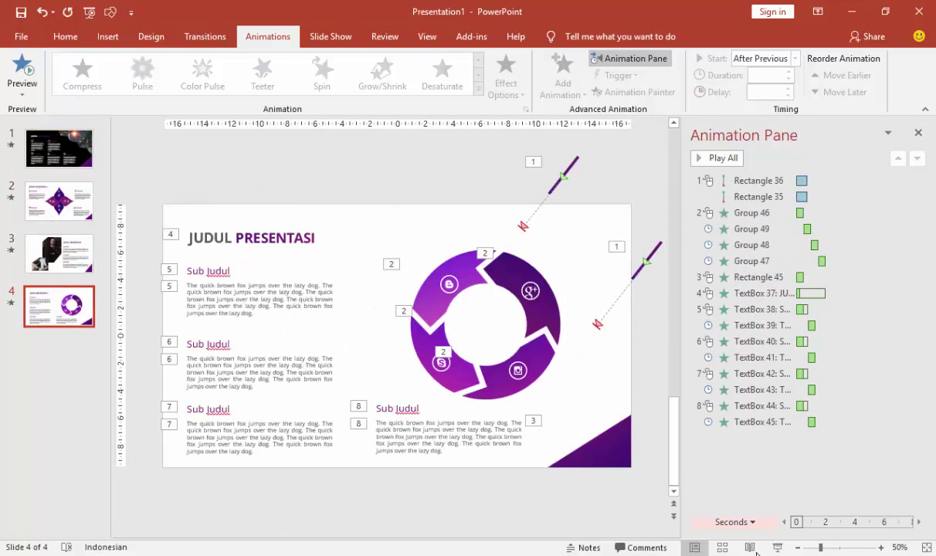
click(68, 151)
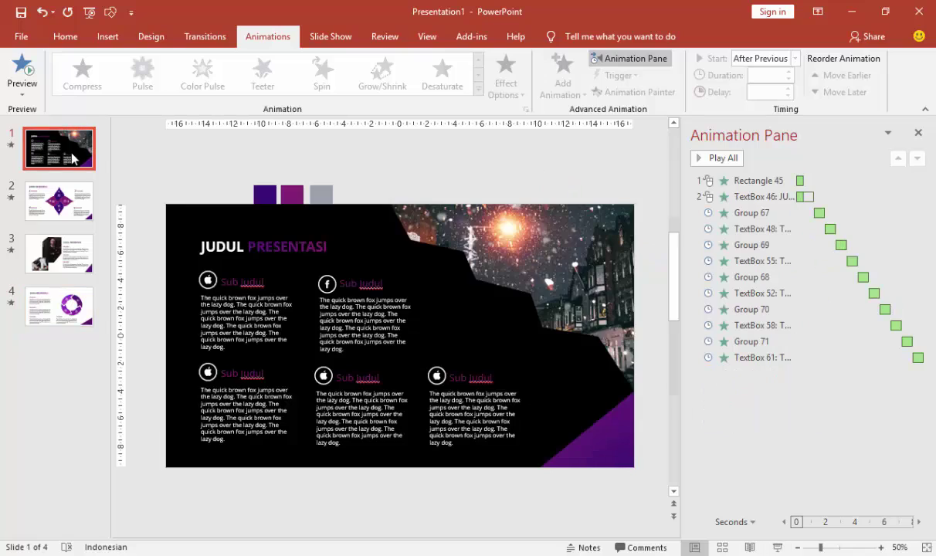
click(779, 548)
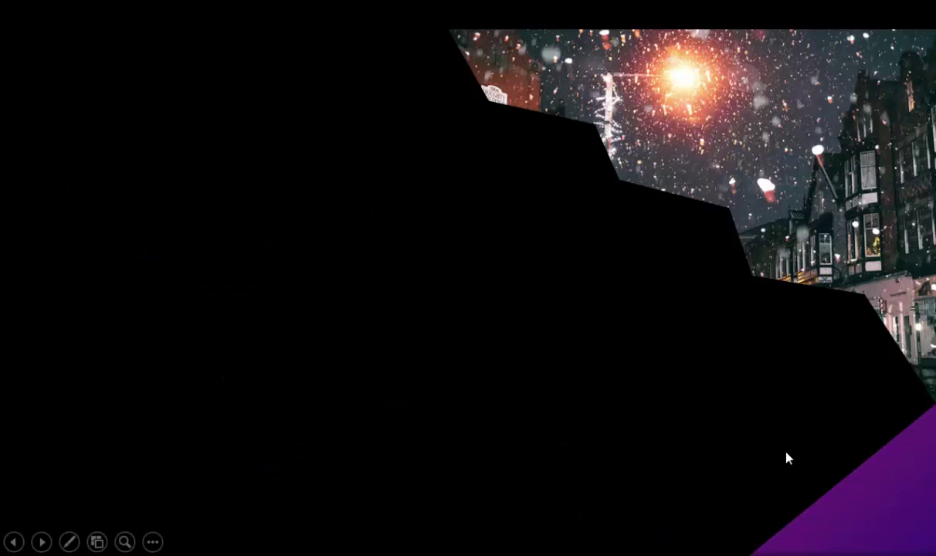